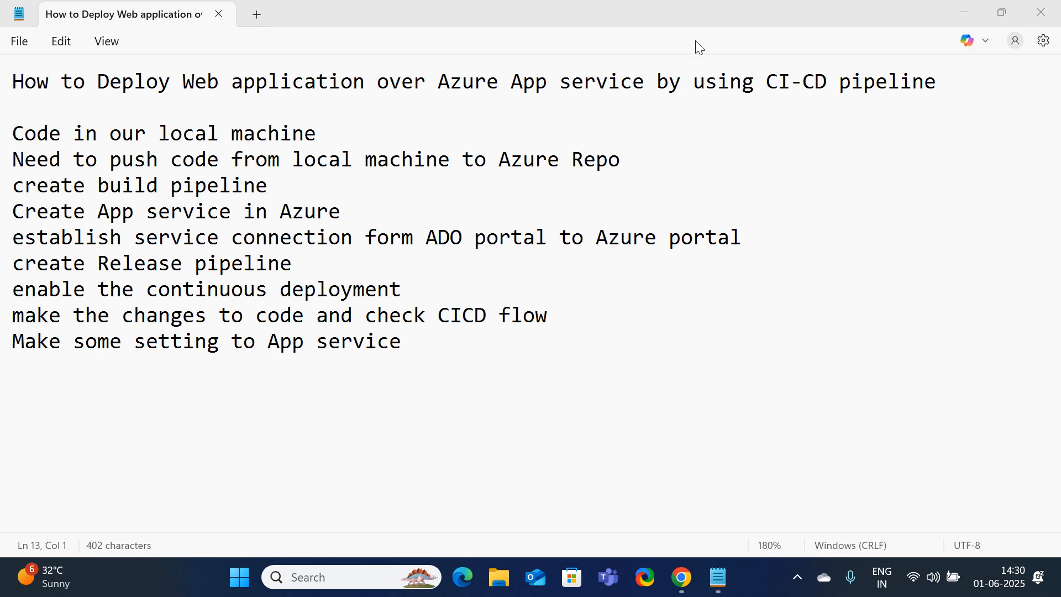
Highlight the plan's first steps: push local code to Azure Repo, build pipeline, create Azure App service
click(317, 135)
drag(317, 134, 17, 104)
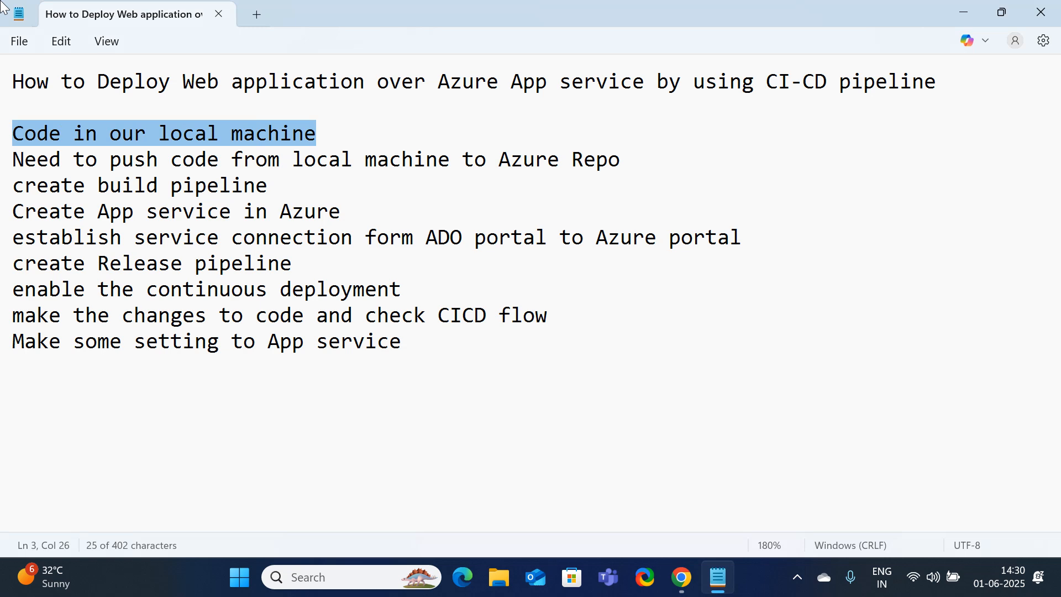
drag(621, 160, 505, 159)
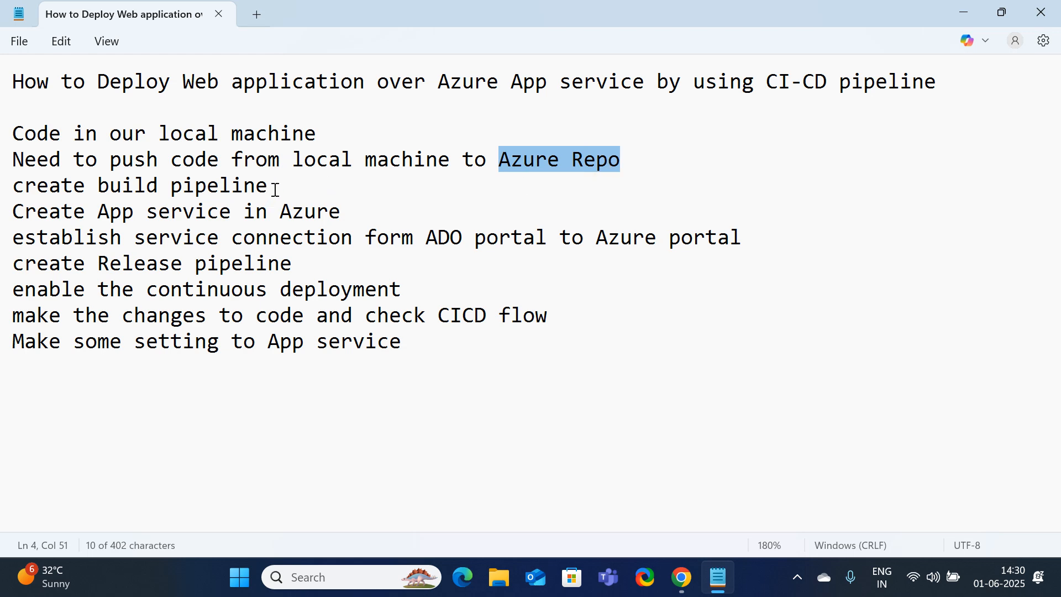
drag(272, 186, 15, 192)
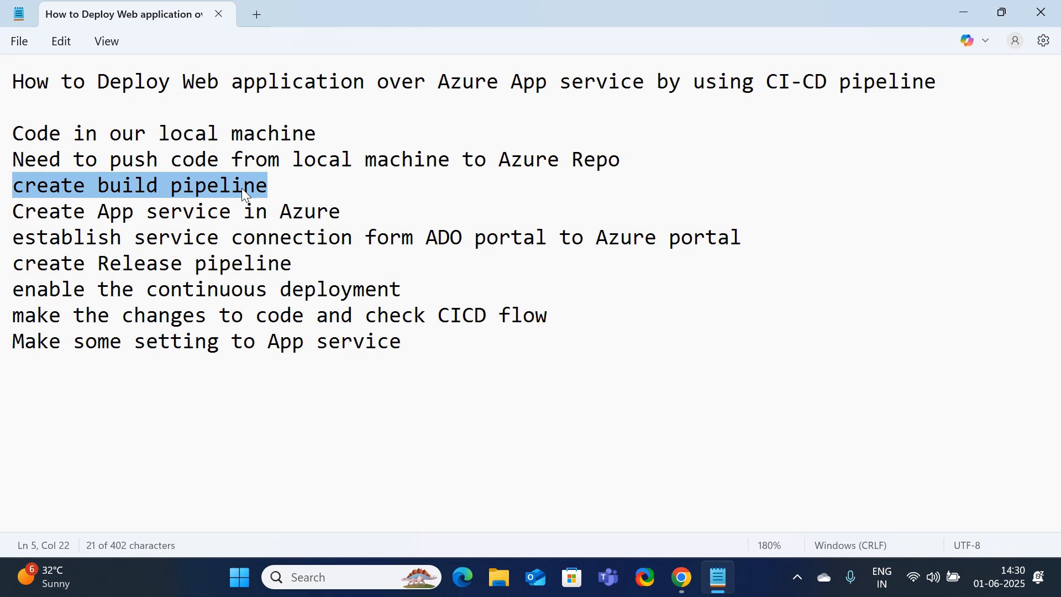
click(280, 190)
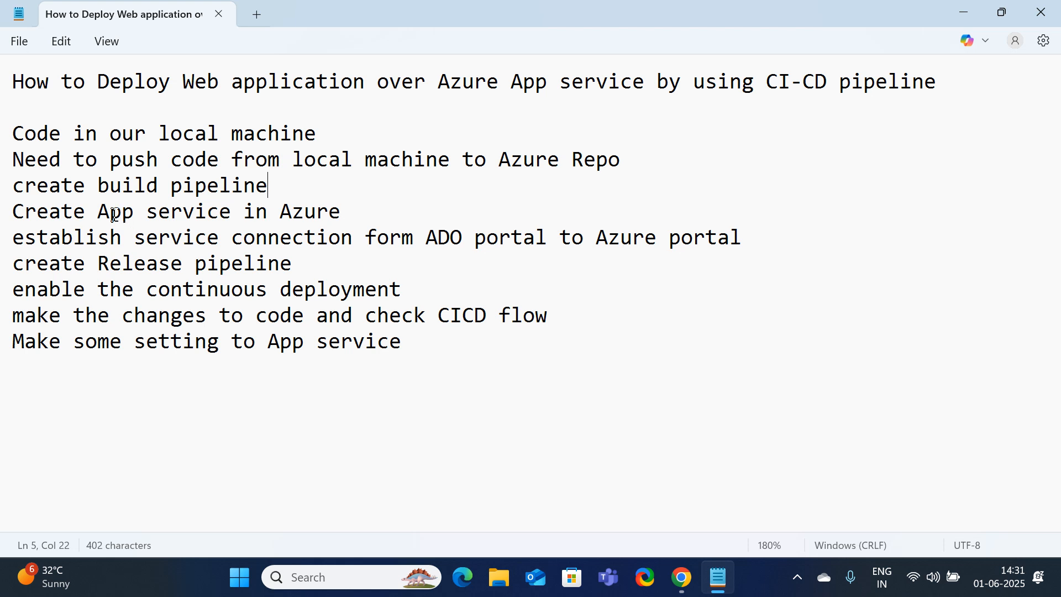
drag(87, 210, 230, 216)
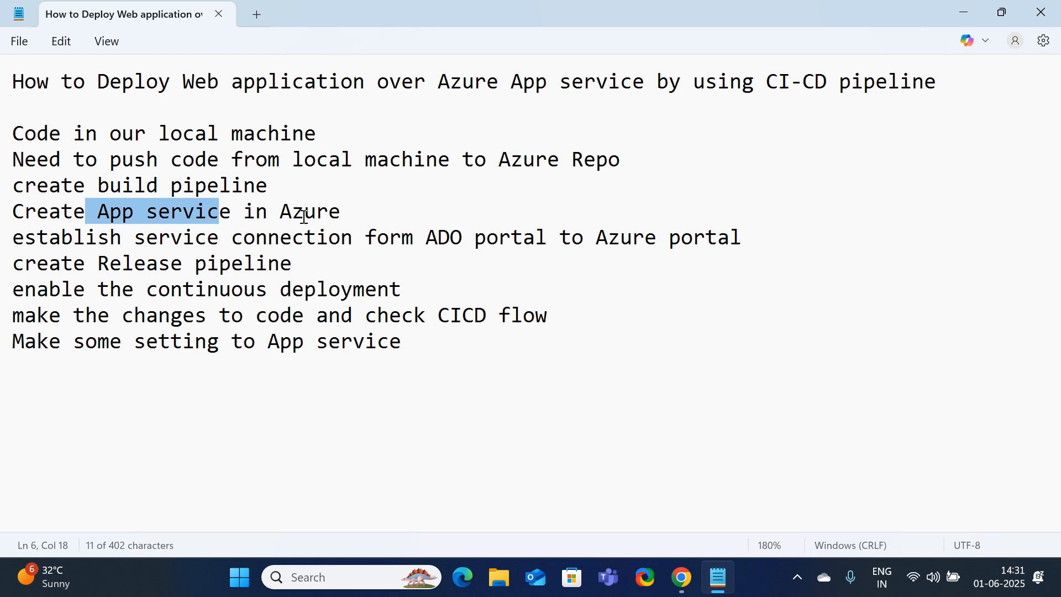
drag(281, 212, 363, 214)
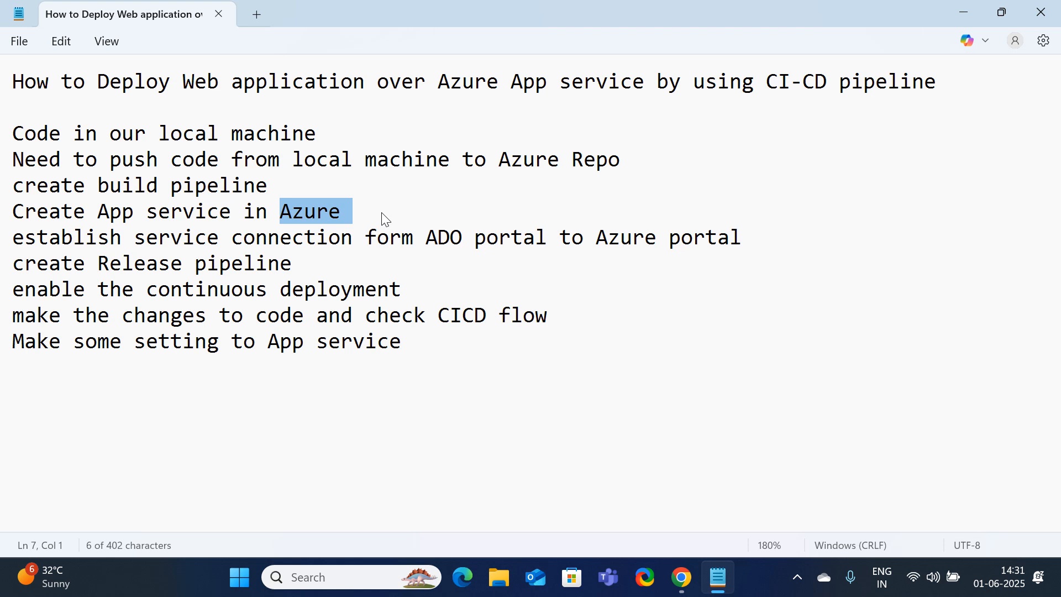
Highlight the step creating a service connection from ADO to the Azure portal
drag(136, 238, 330, 241)
drag(438, 239, 711, 263)
click(690, 300)
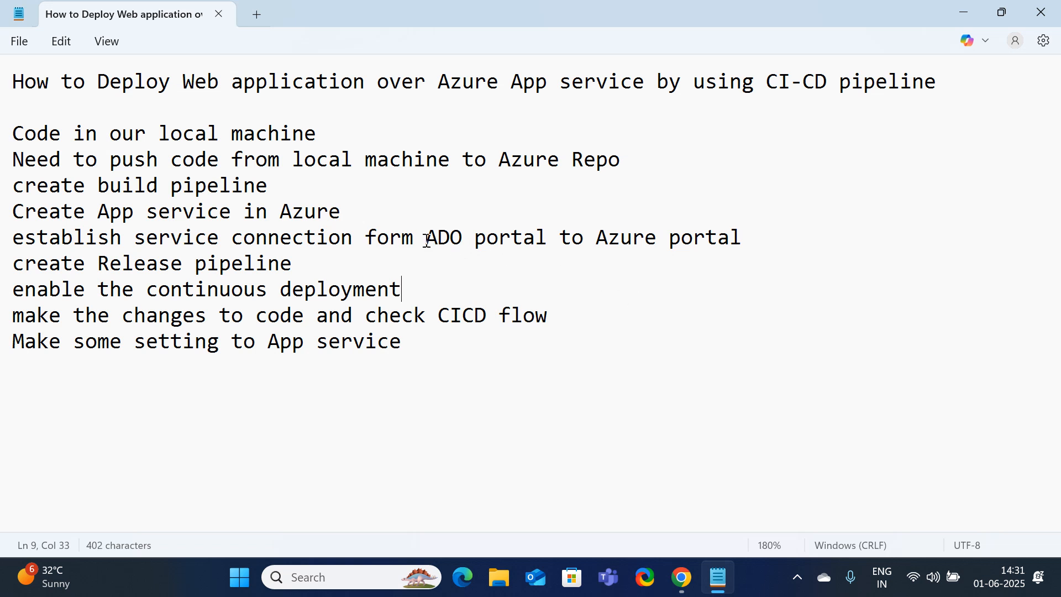
drag(427, 239, 548, 242)
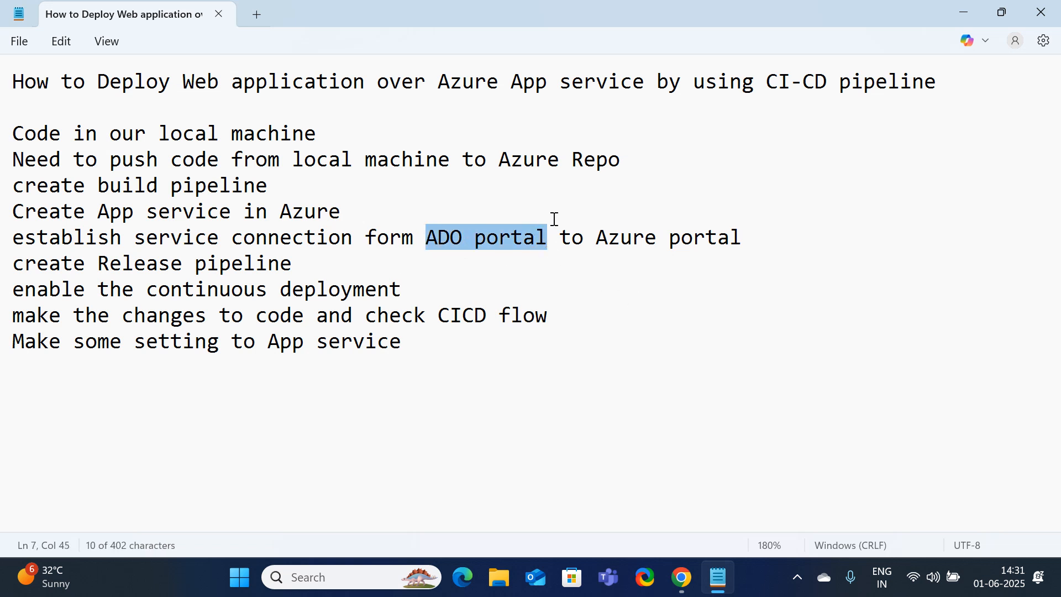
click(568, 178)
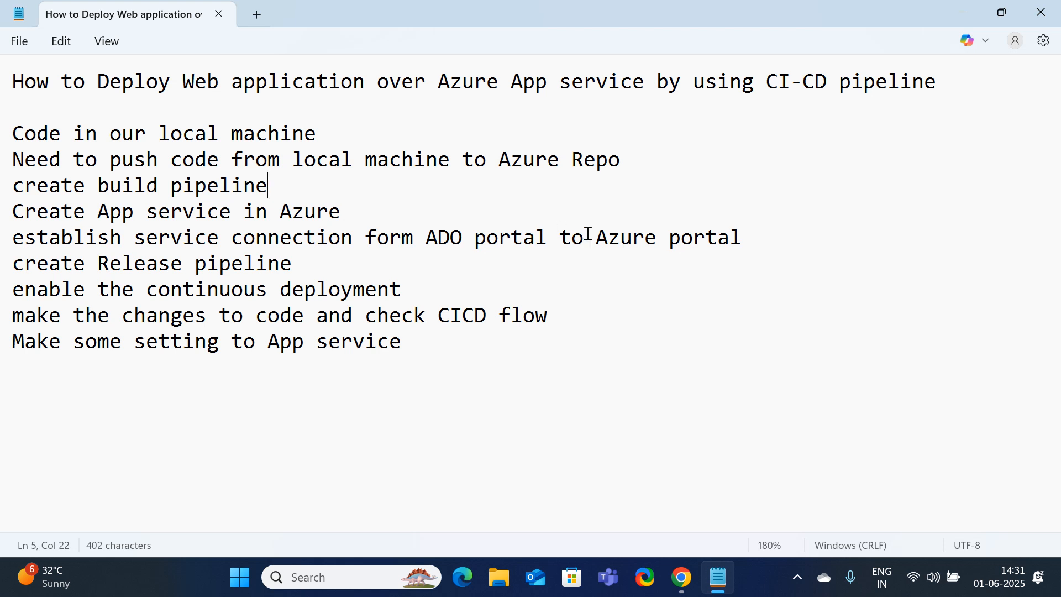
drag(598, 237, 750, 246)
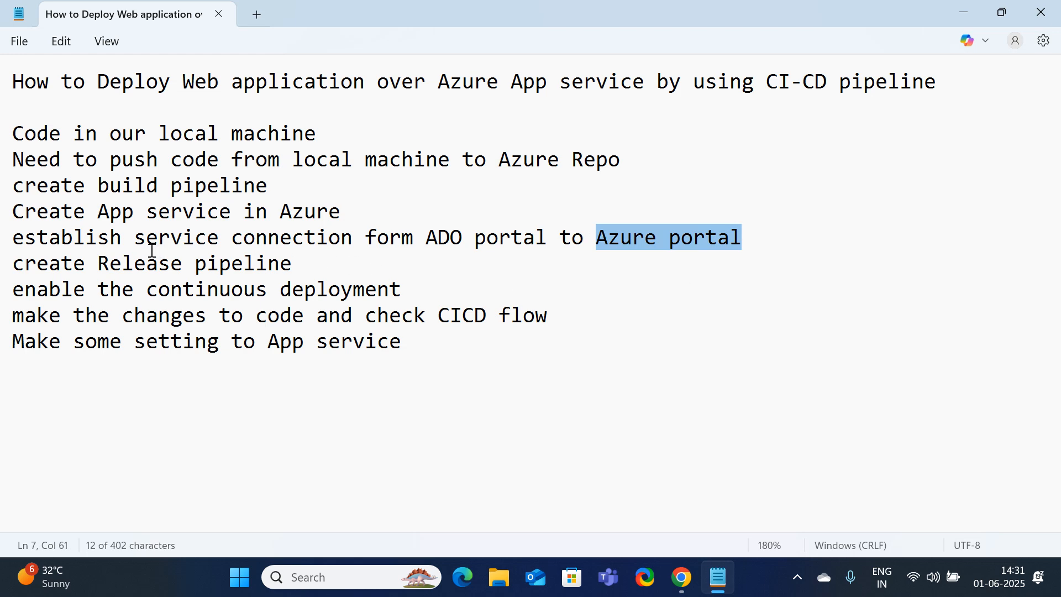
drag(136, 238, 754, 250)
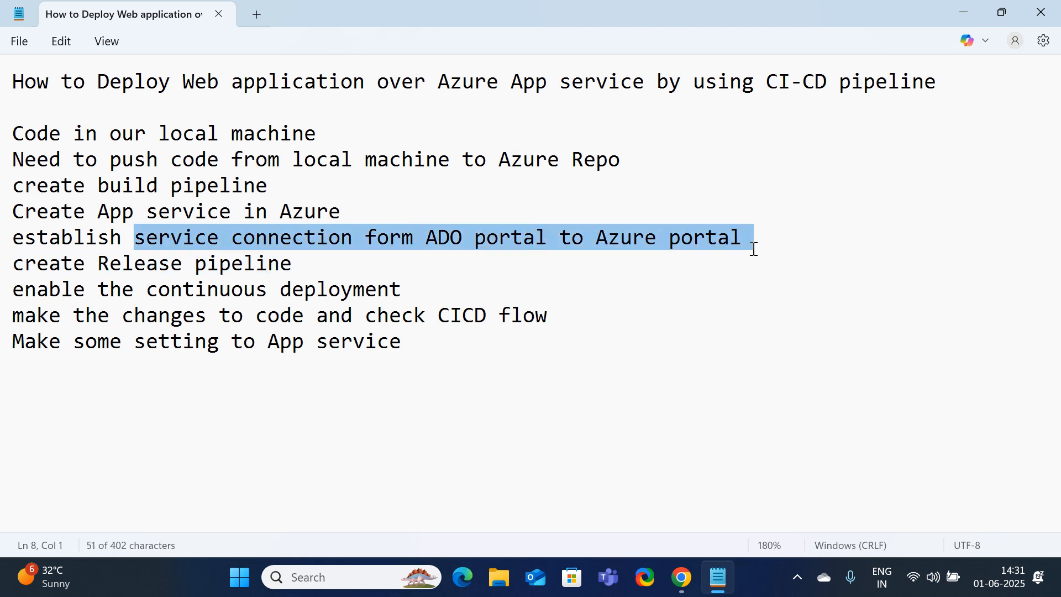
click(241, 380)
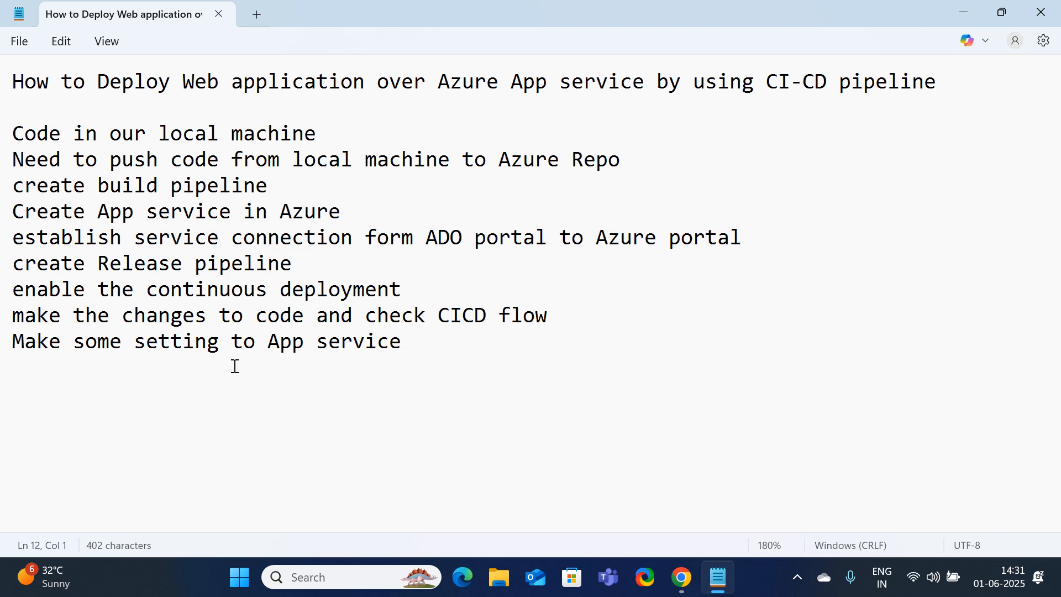
Highlight the Release pipeline, continuous deployment and App service settings steps, then minimize Notepad
drag(304, 264, 28, 260)
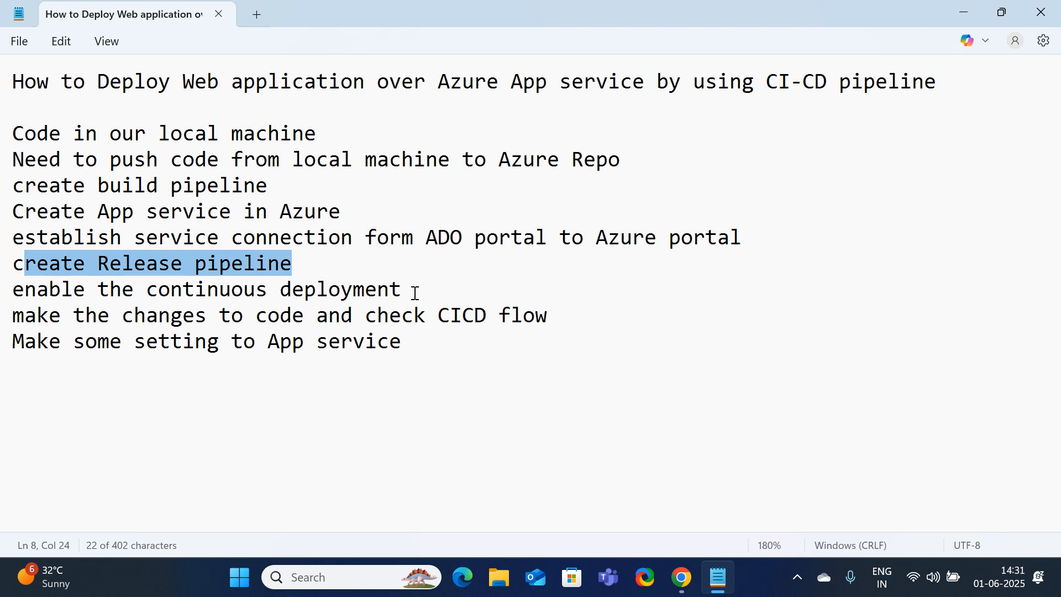
click(318, 426)
triple_click(22, 289)
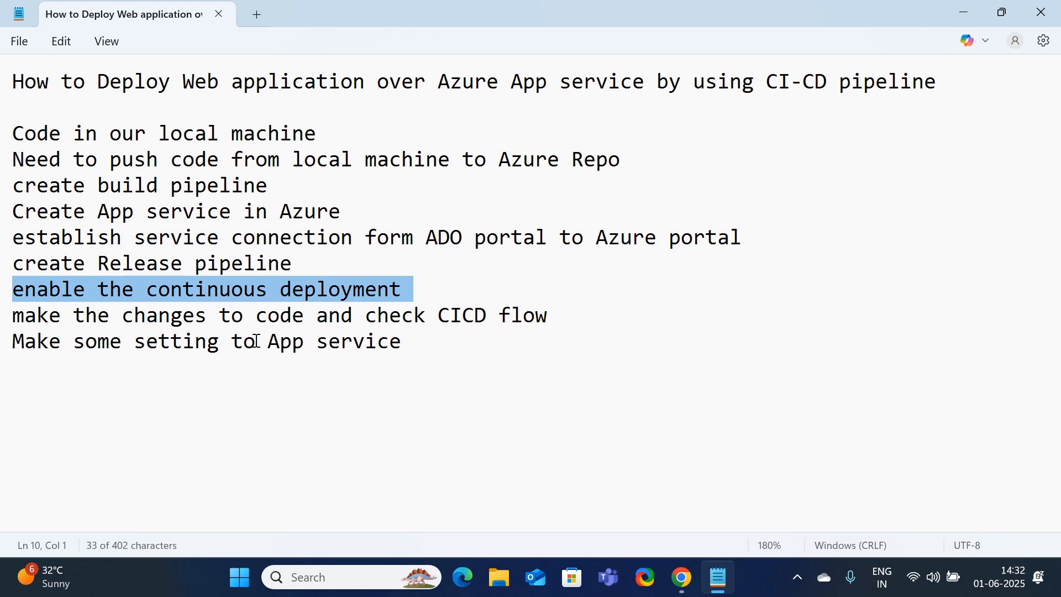
click(121, 368)
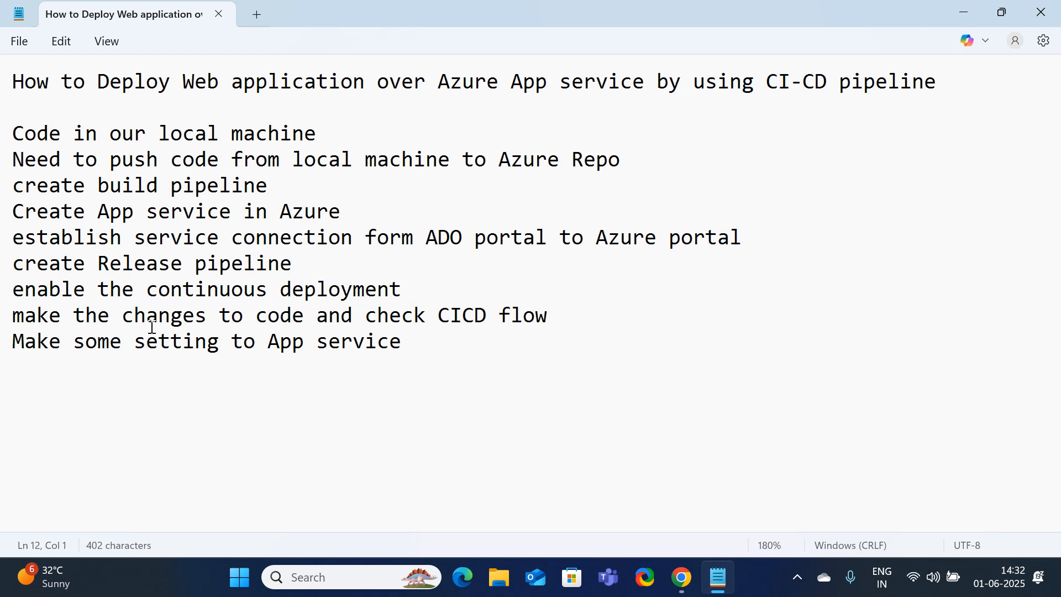
triple_click(13, 350)
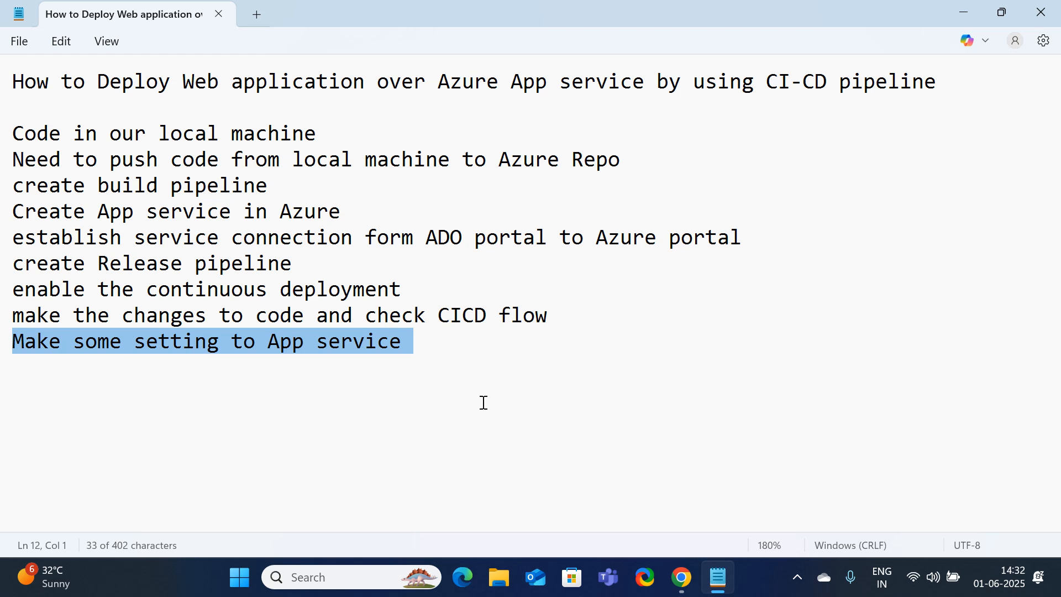
click(970, 11)
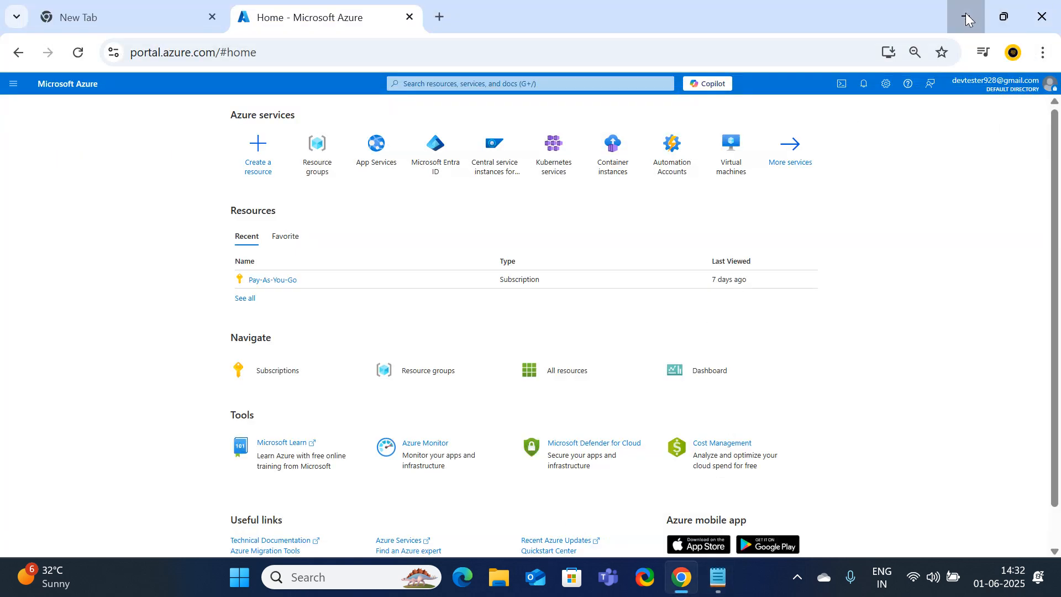
Minimize Chrome and open the desktop's Project1 folder to view its source files
click(968, 19)
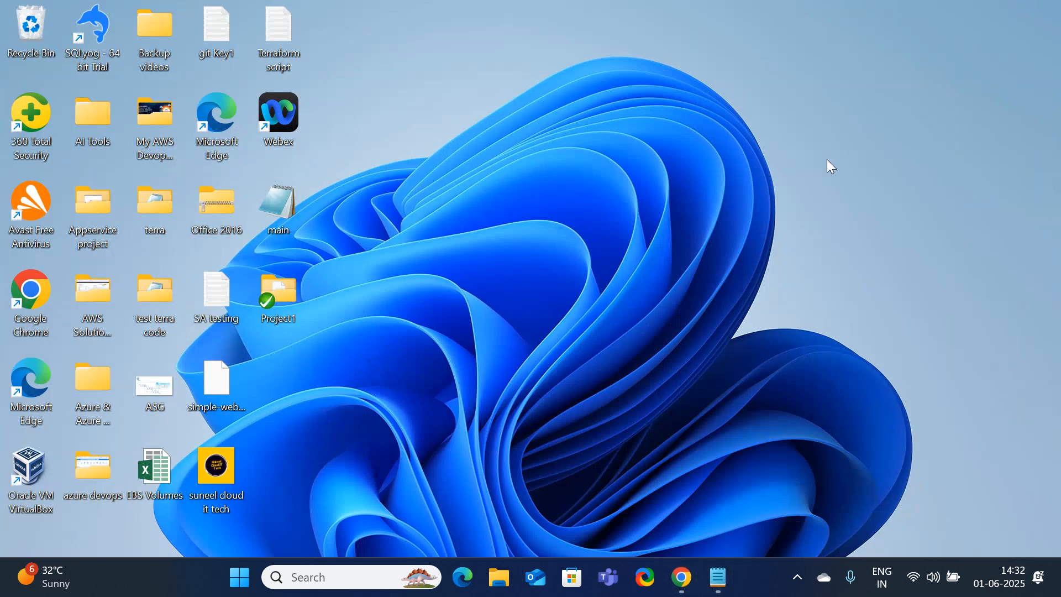
click(282, 316)
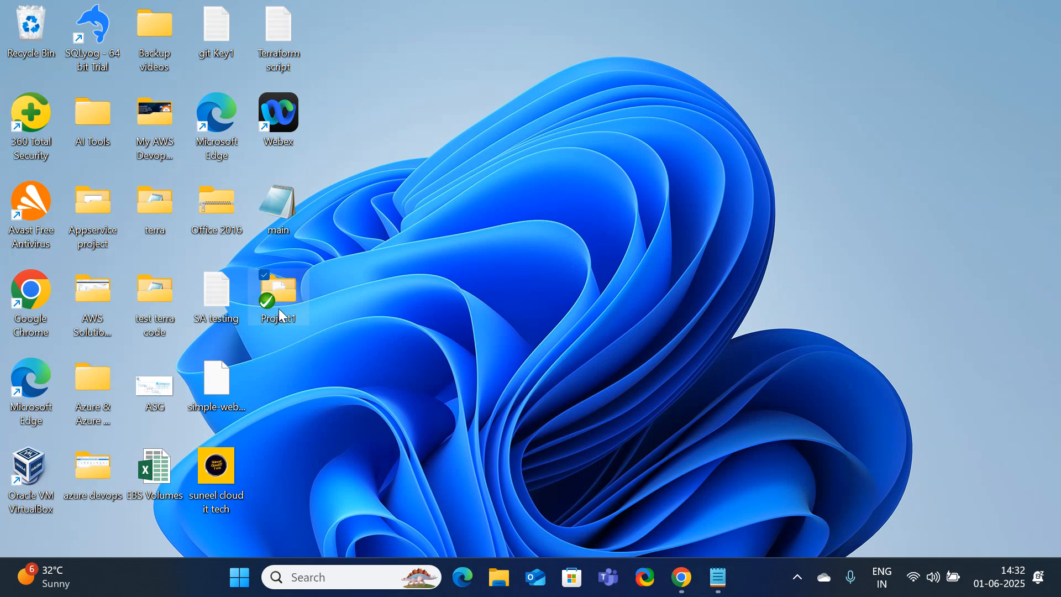
double_click(279, 311)
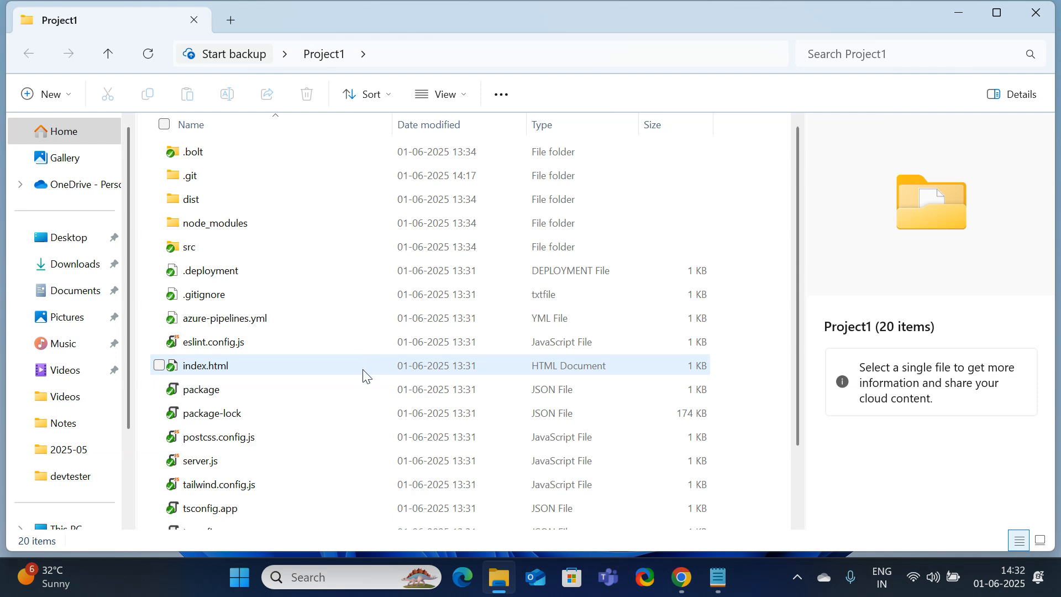
click(691, 591)
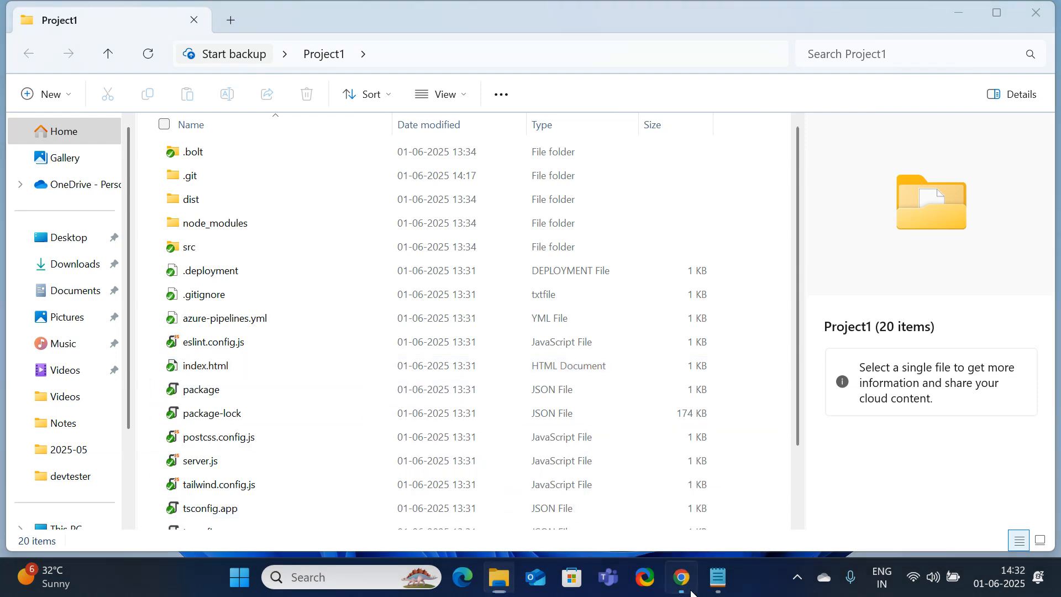
Open Azure DevOps in a new browser tab and go to the organization's projects page
click(439, 15)
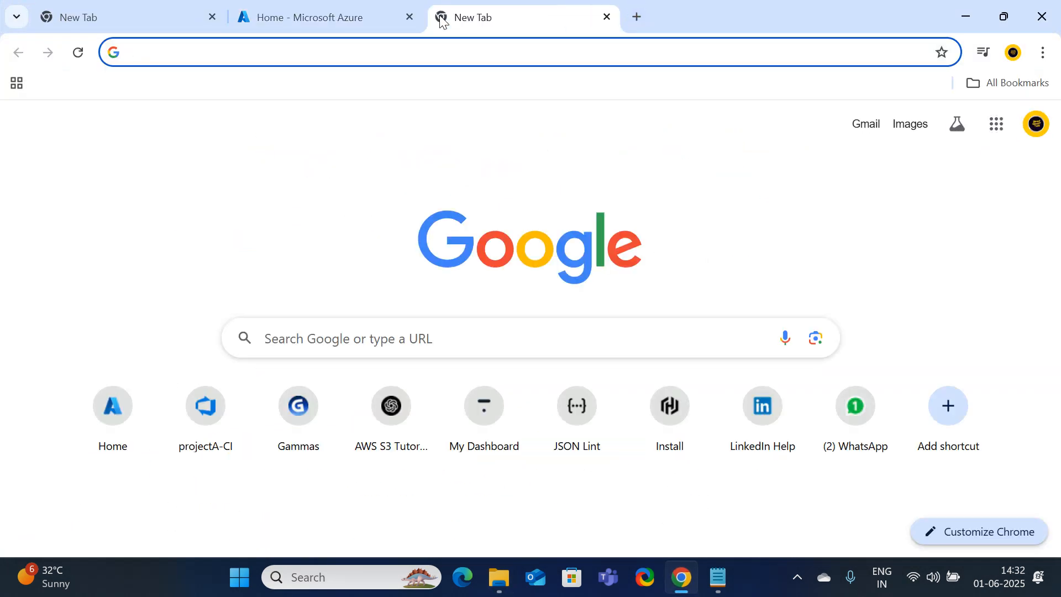
text(de)
key(Return)
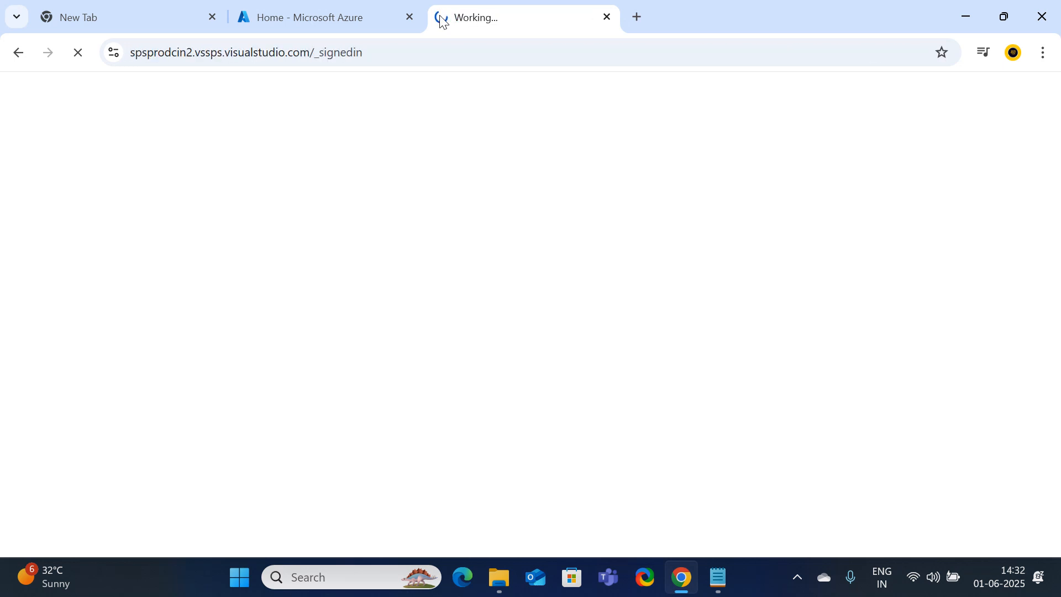
click(359, 16)
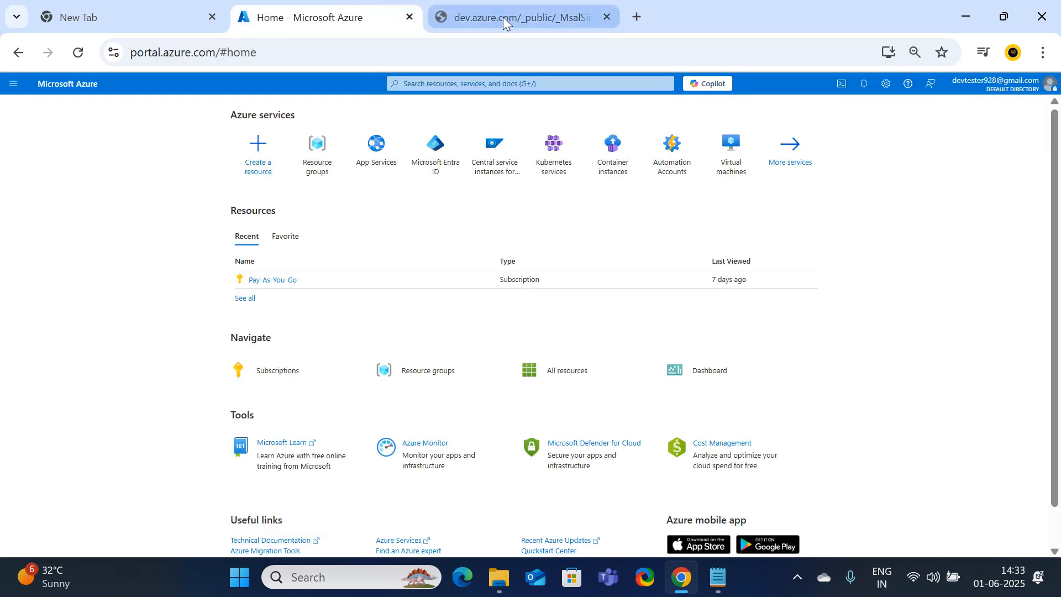
drag(503, 17, 280, 34)
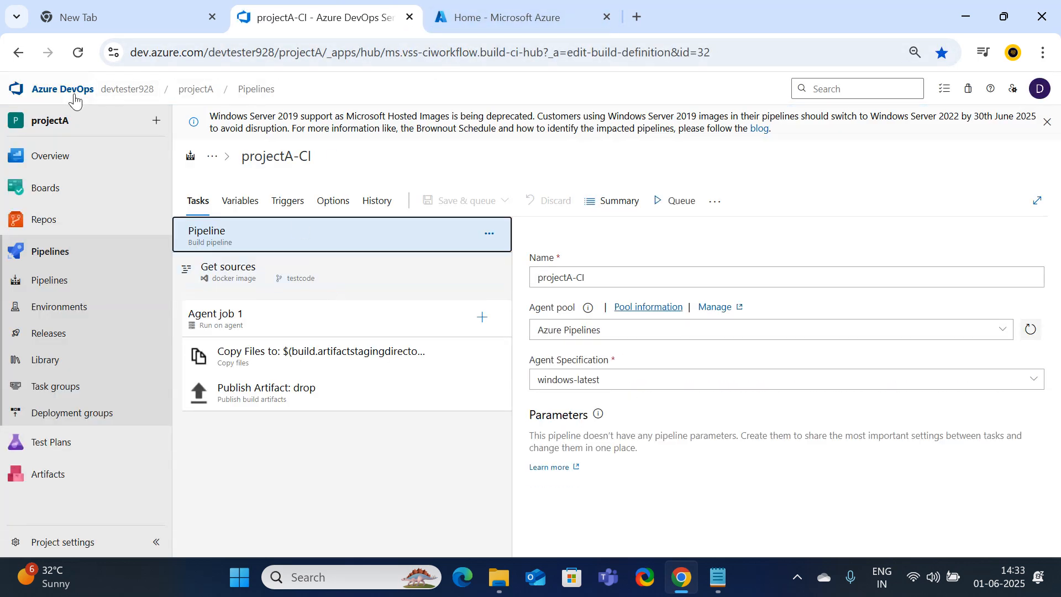
click(75, 99)
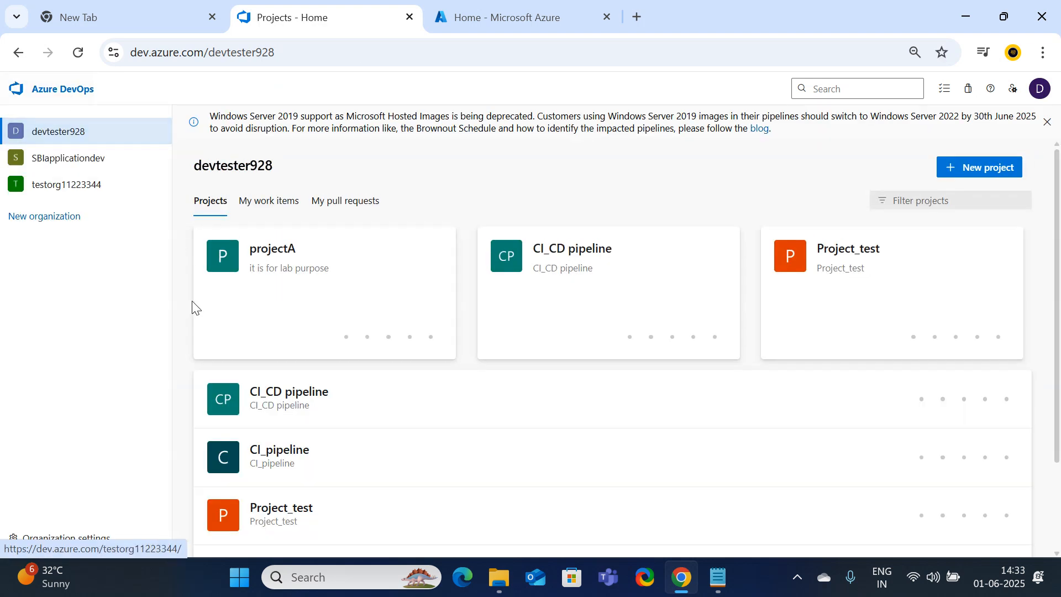
Create a private project named project1, with description project1, using Git and the Basic process
click(980, 167)
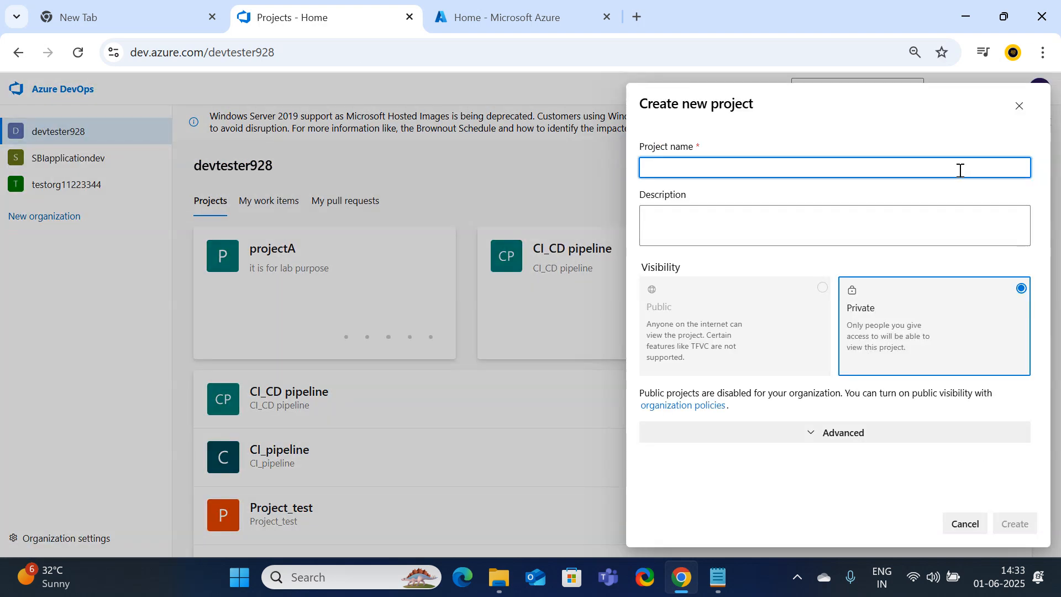
text(proje)
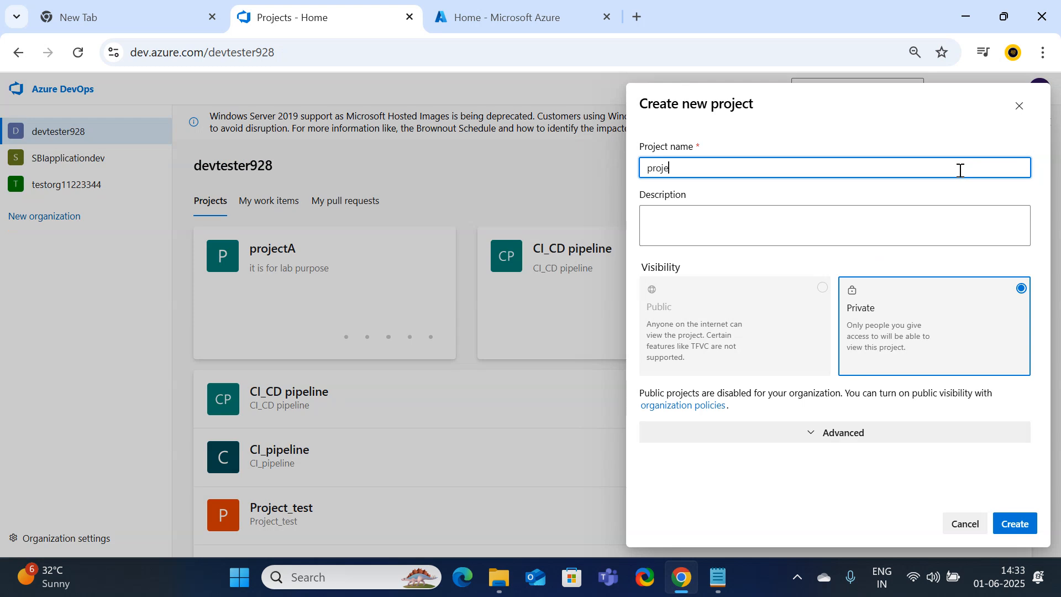
text(ct1)
drag(682, 168, 565, 169)
key(ctrl+c)
click(684, 216)
key(ctrl+v)
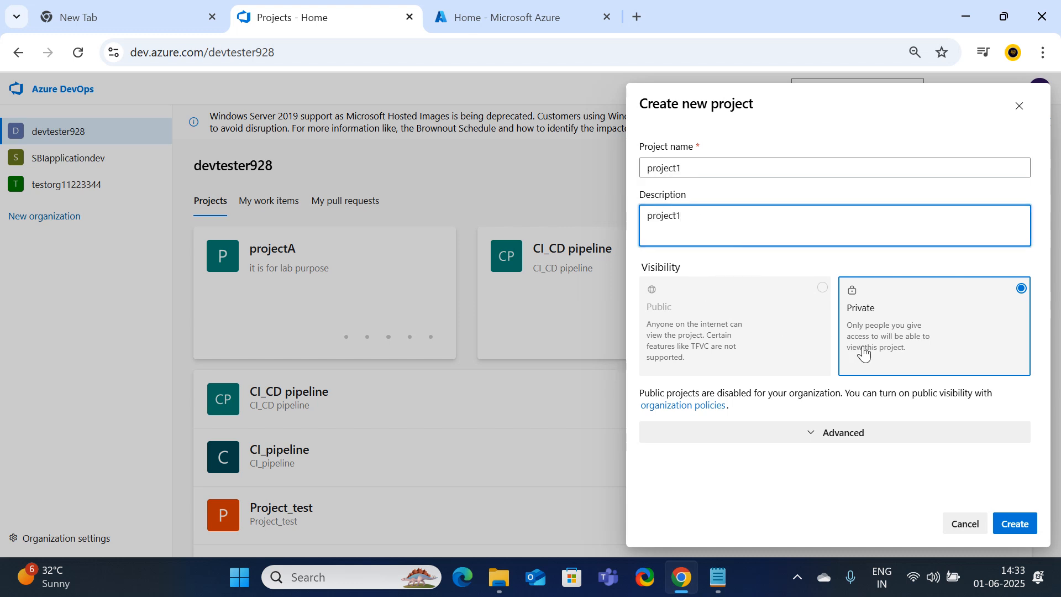
click(865, 436)
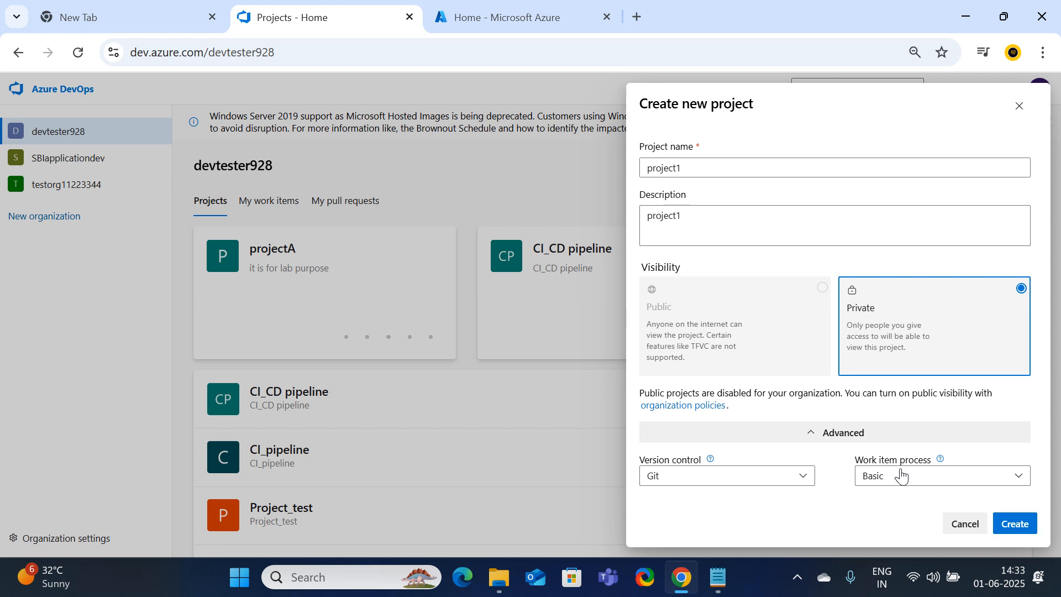
click(1018, 529)
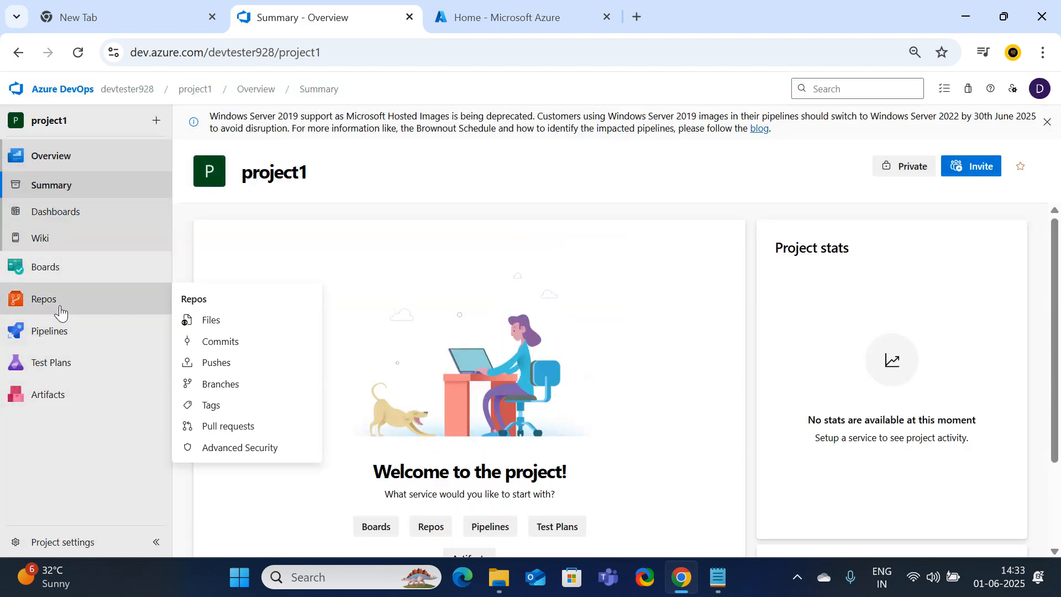
Create a new Git repository named repo1 in project1 from the Repos > Files dropdown
click(60, 312)
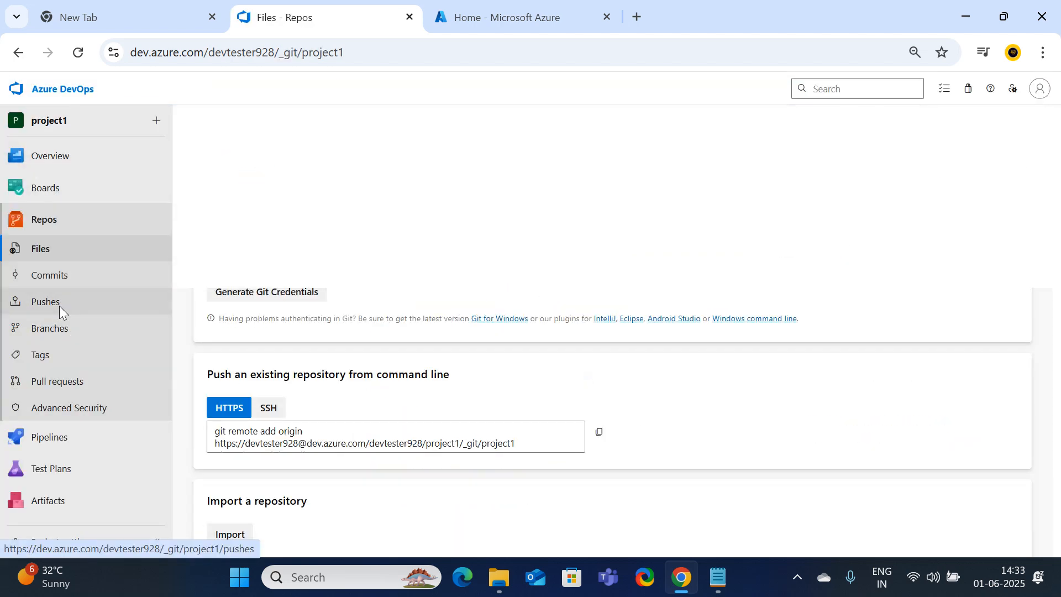
click(390, 90)
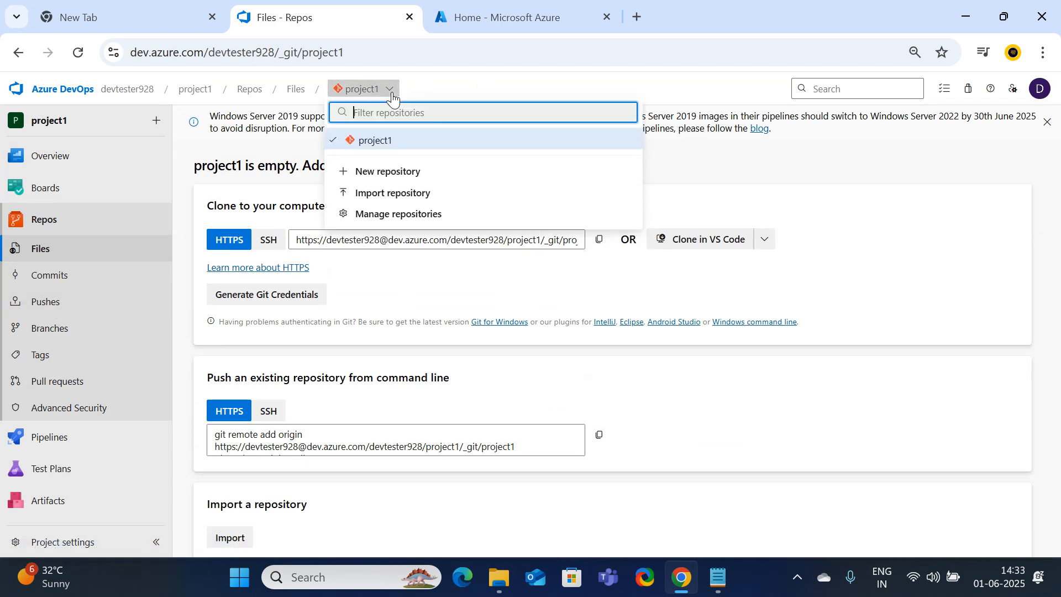
click(379, 172)
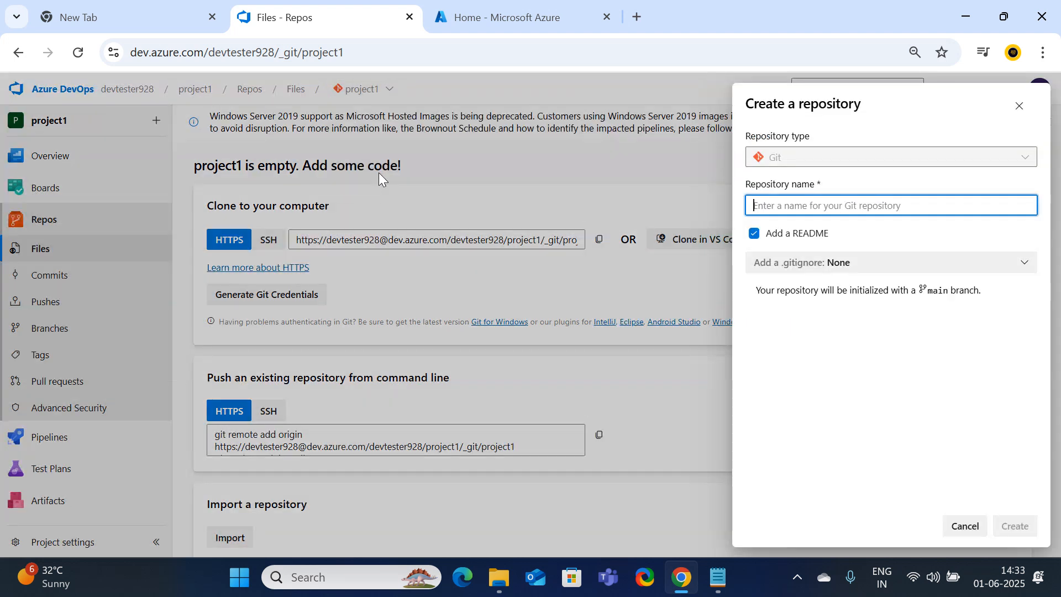
text(repo1)
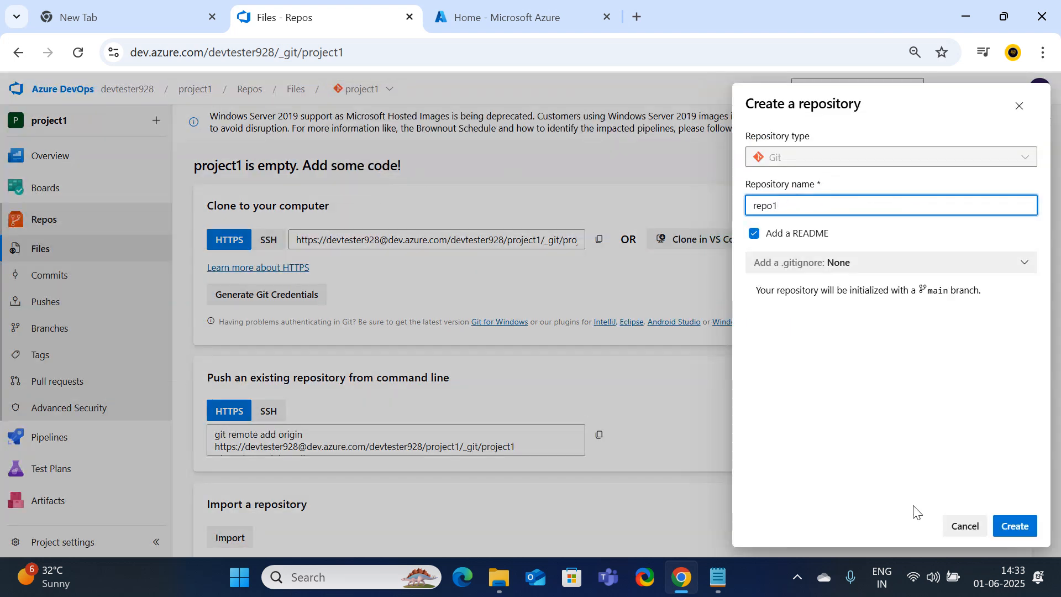
click(1019, 526)
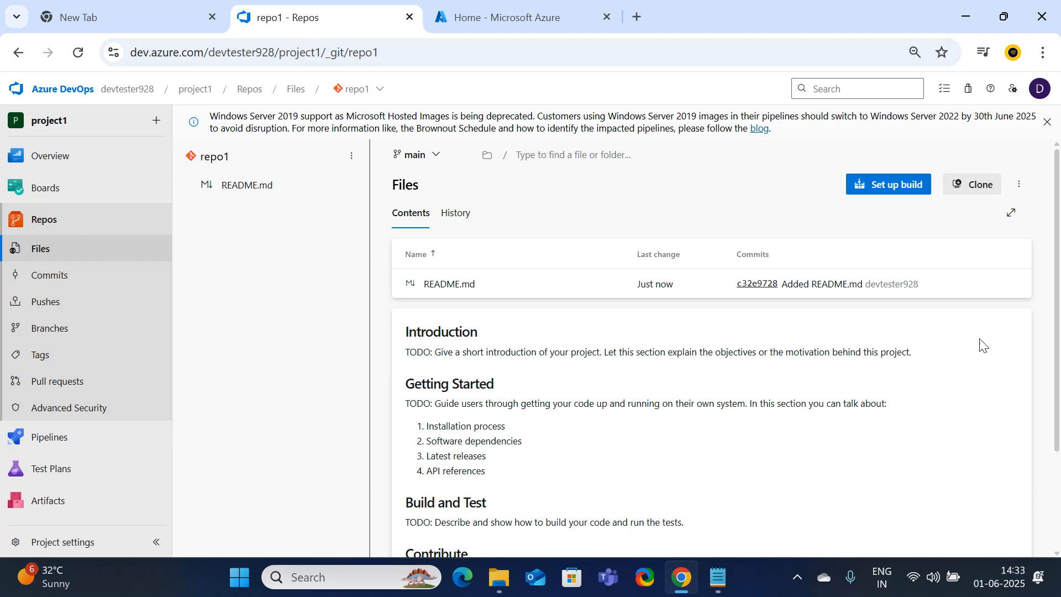
click(499, 578)
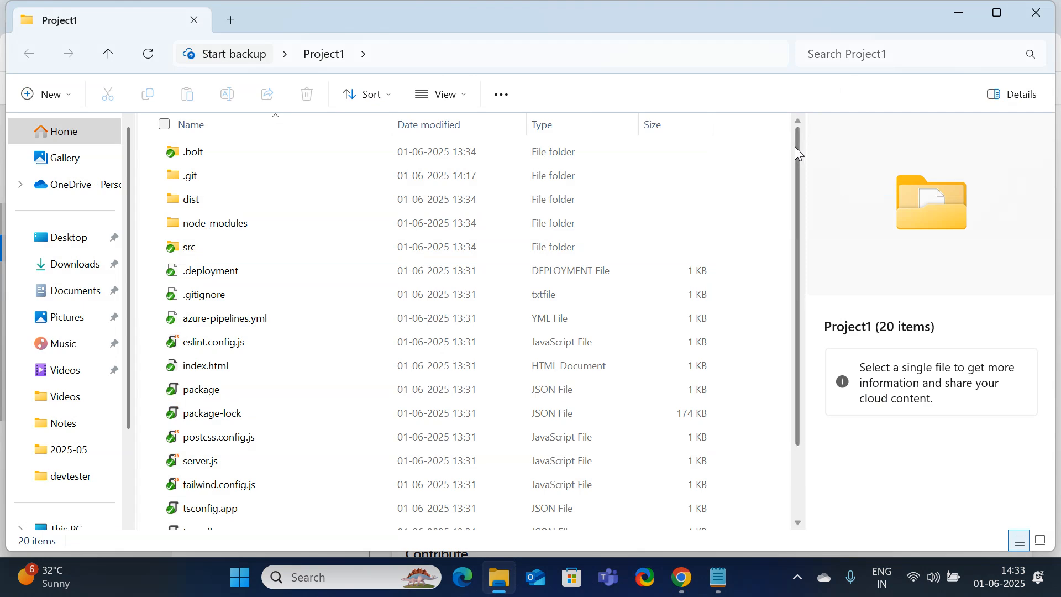
Open Git Bash in the Project1 folder via Show more options > Open Git Bash here
right_click(712, 159)
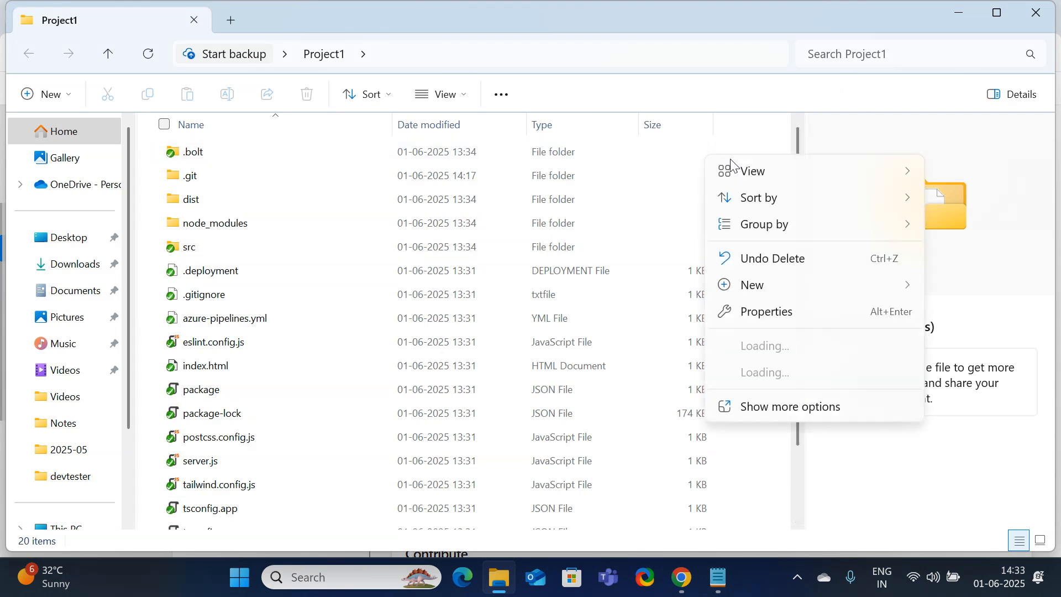
click(808, 405)
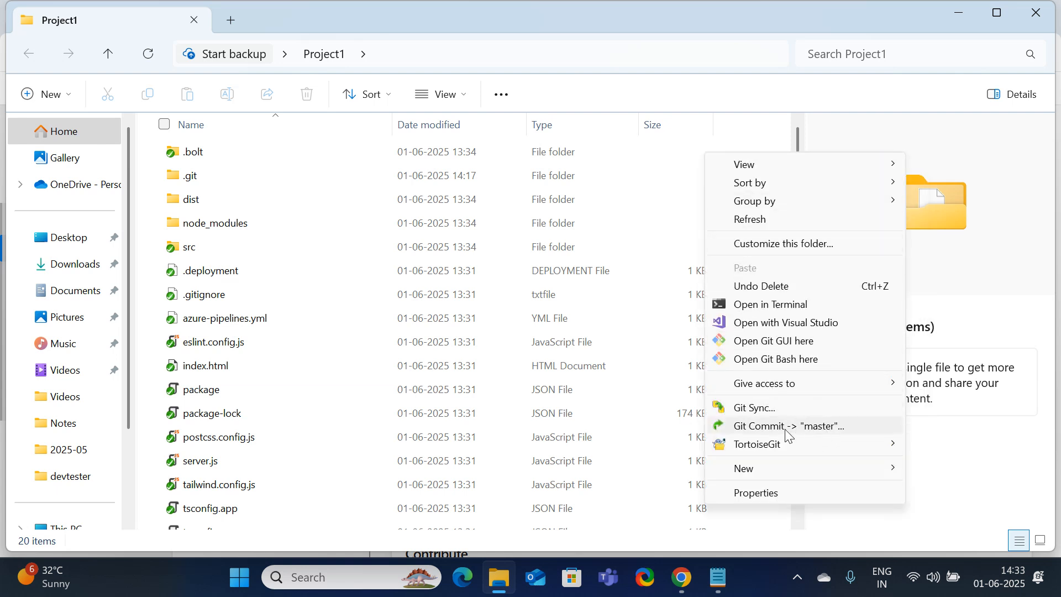
click(791, 360)
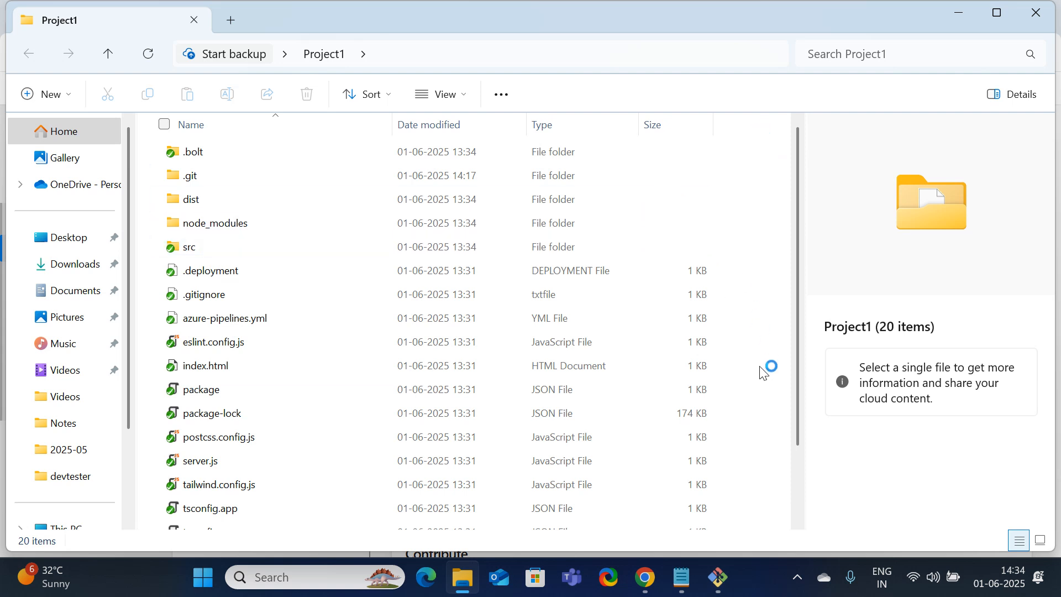
click(717, 576)
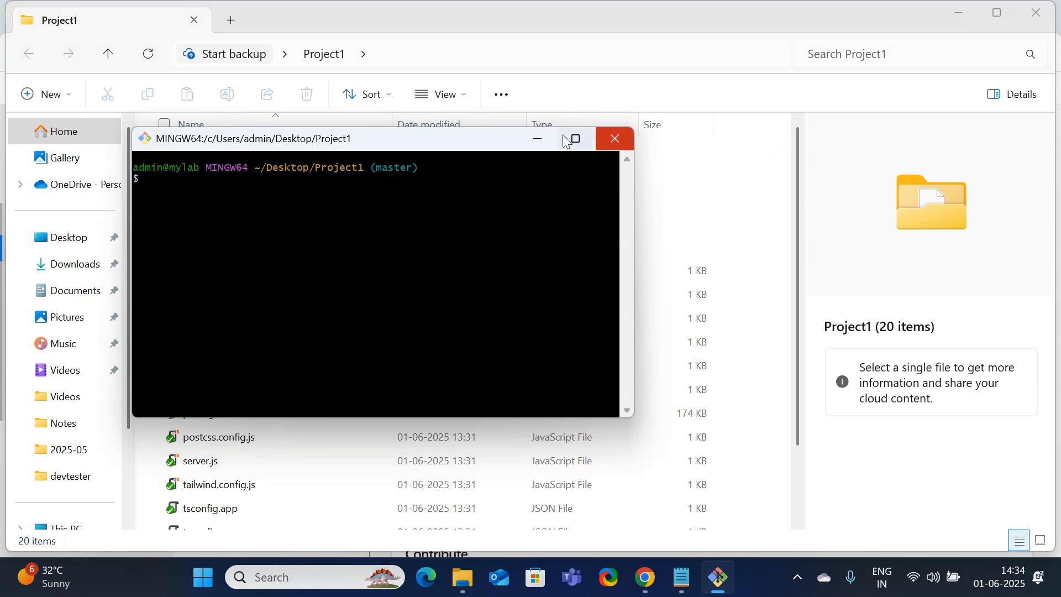
Enlarge the terminal, then run git init . and git add . in Project1
drag(531, 139, 792, 142)
drag(889, 423, 1029, 540)
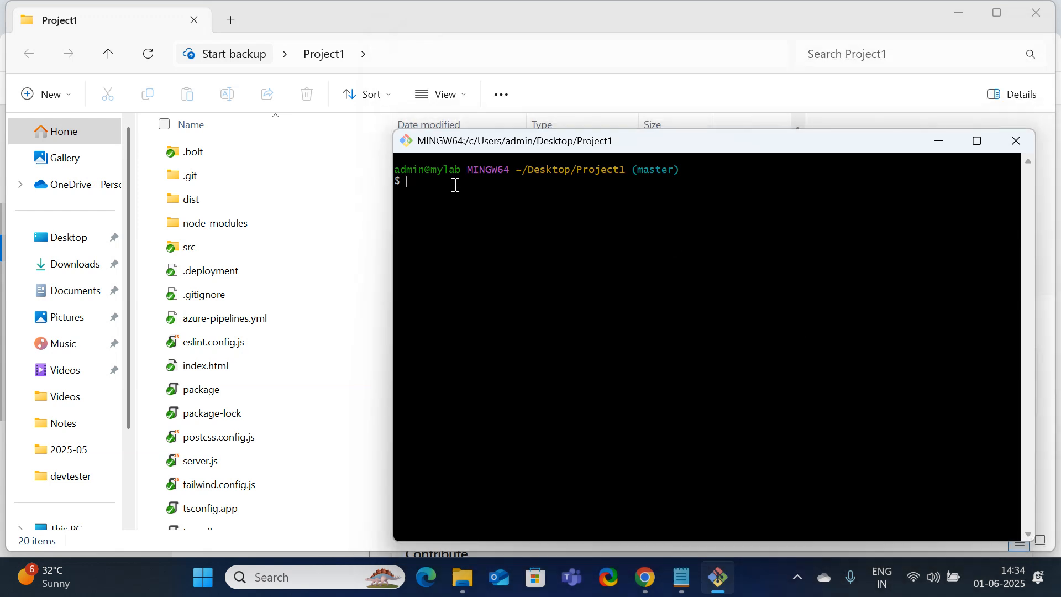
text(git init .)
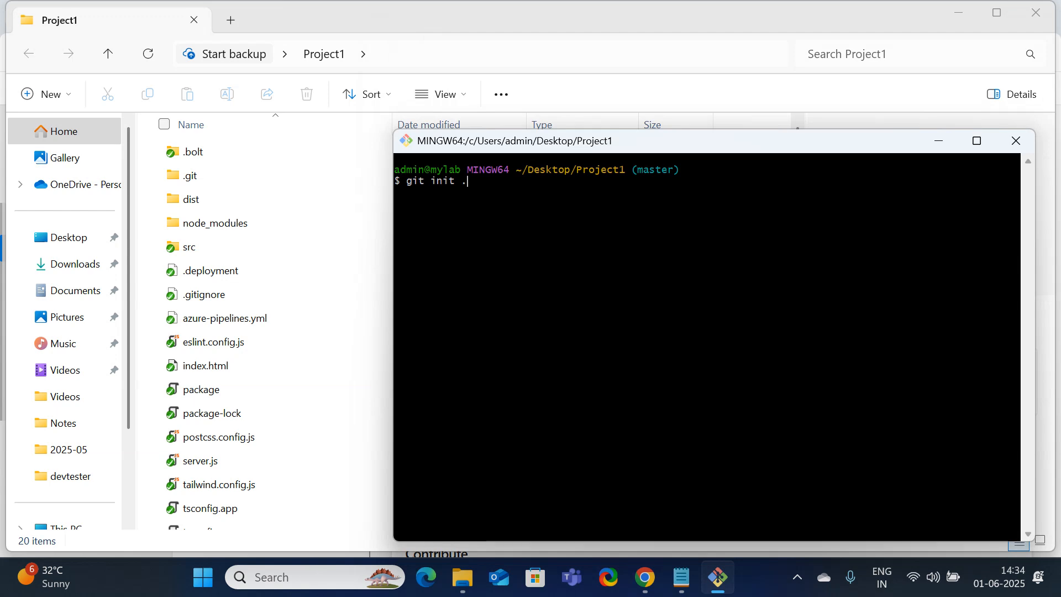
key(Return)
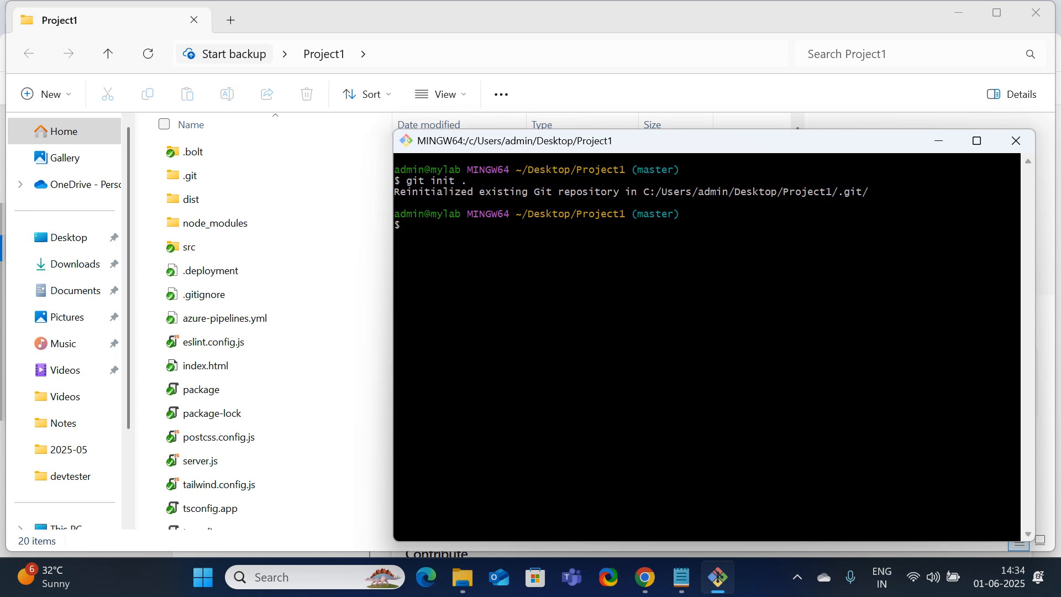
text(git add .)
key(Return)
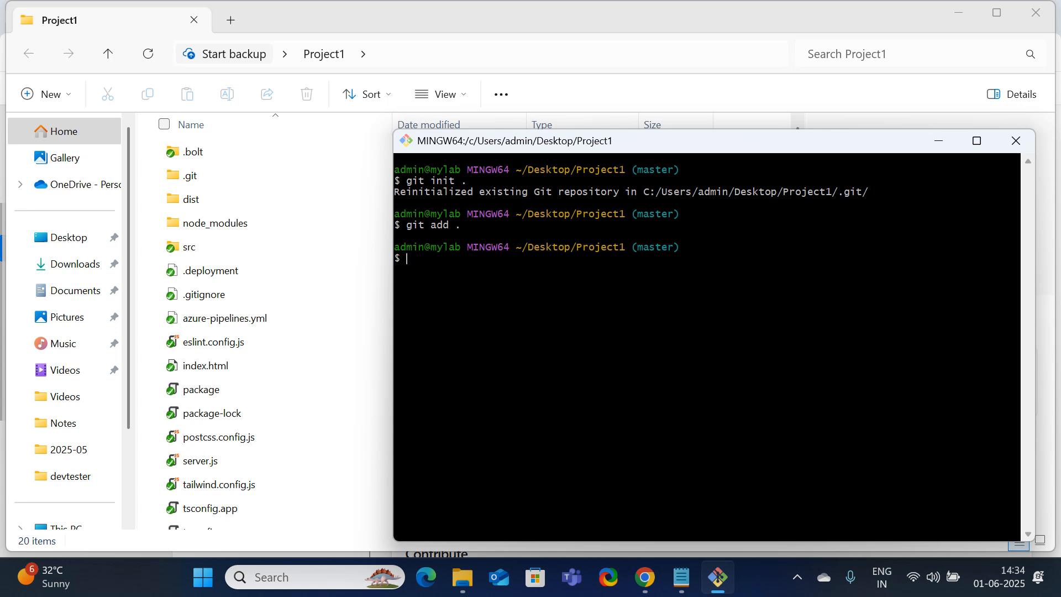
Commit with message "c1" and page through the git log commit history
text(git commit)
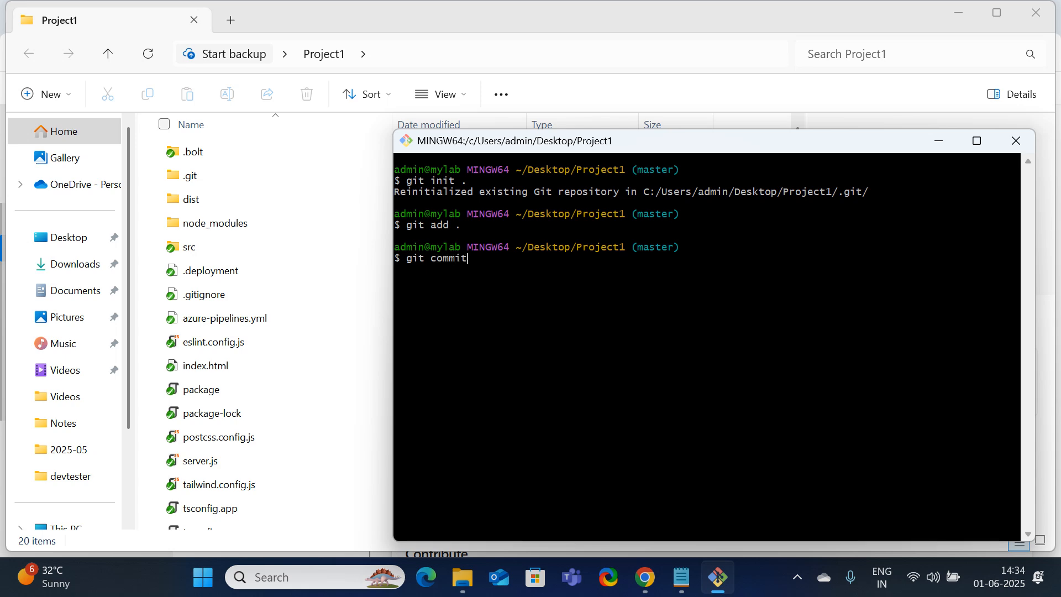
text( -m)
text("c1)
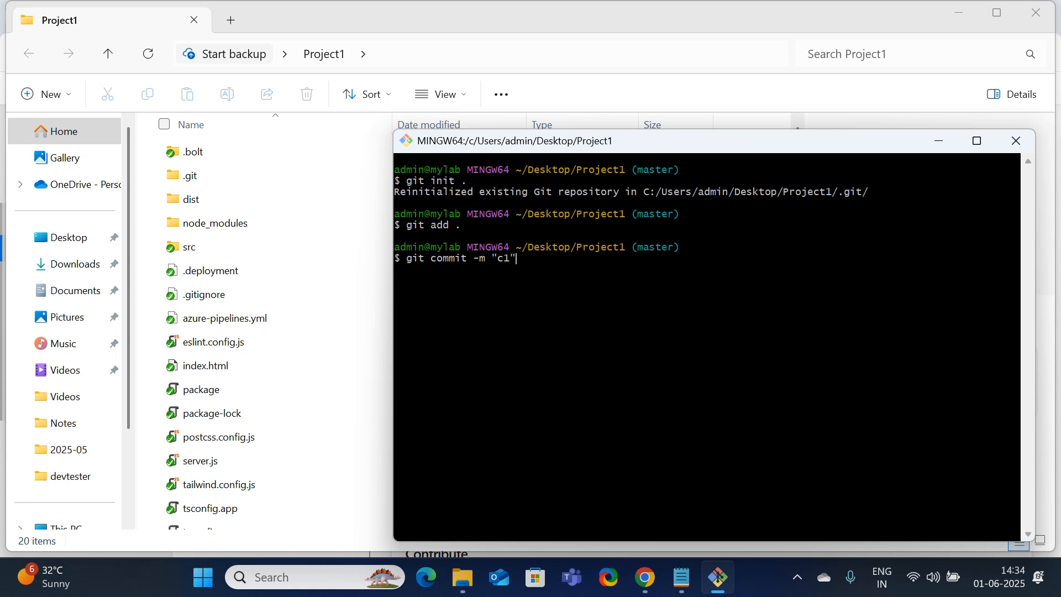
key(Return)
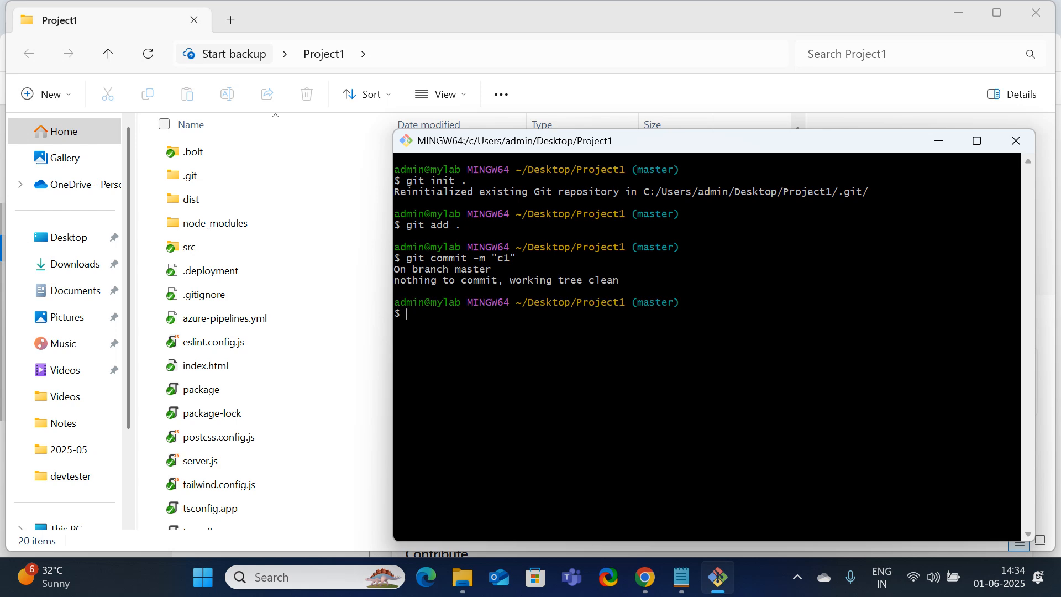
text(git log)
key(Return)
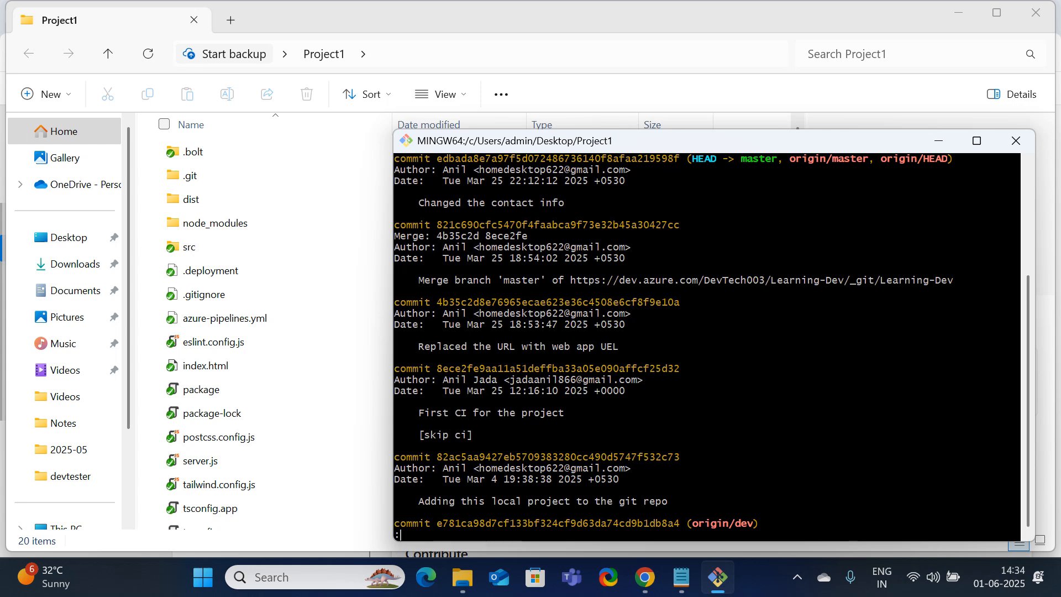
scroll(533, 324, up, 2)
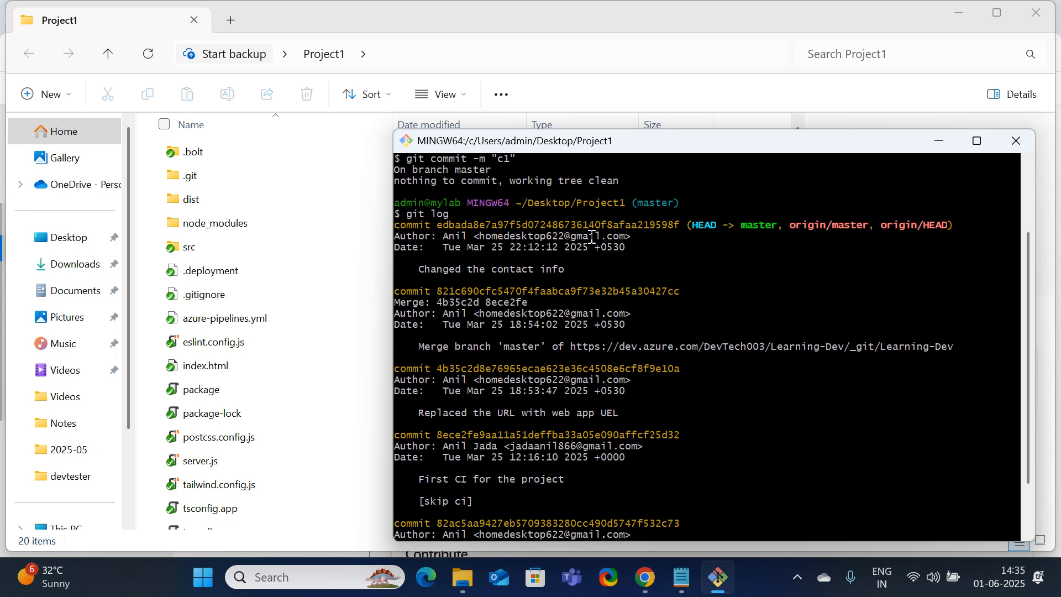
scroll(538, 415, down, 2)
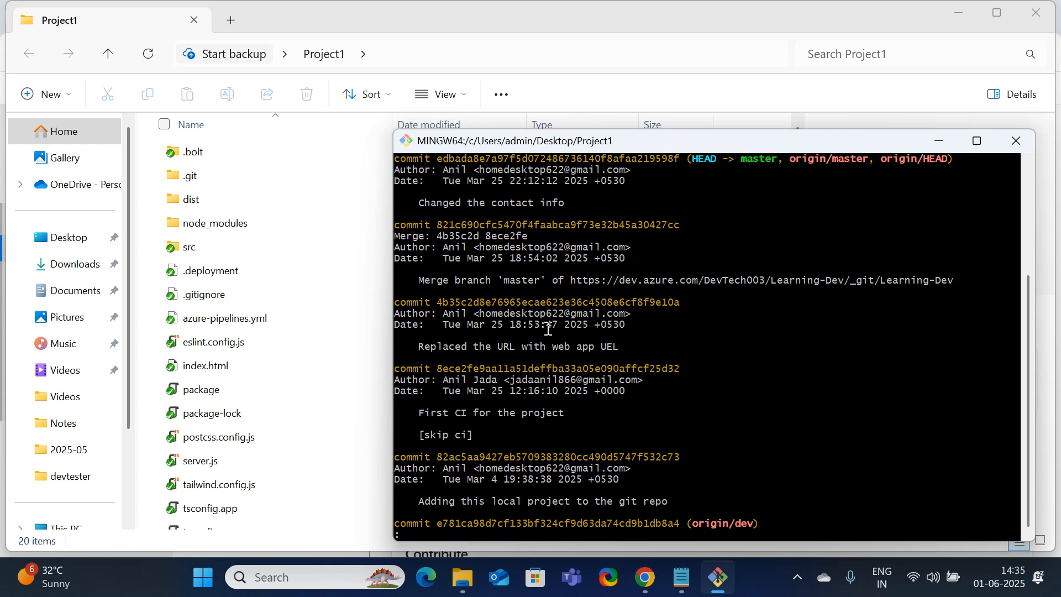
key(Down)
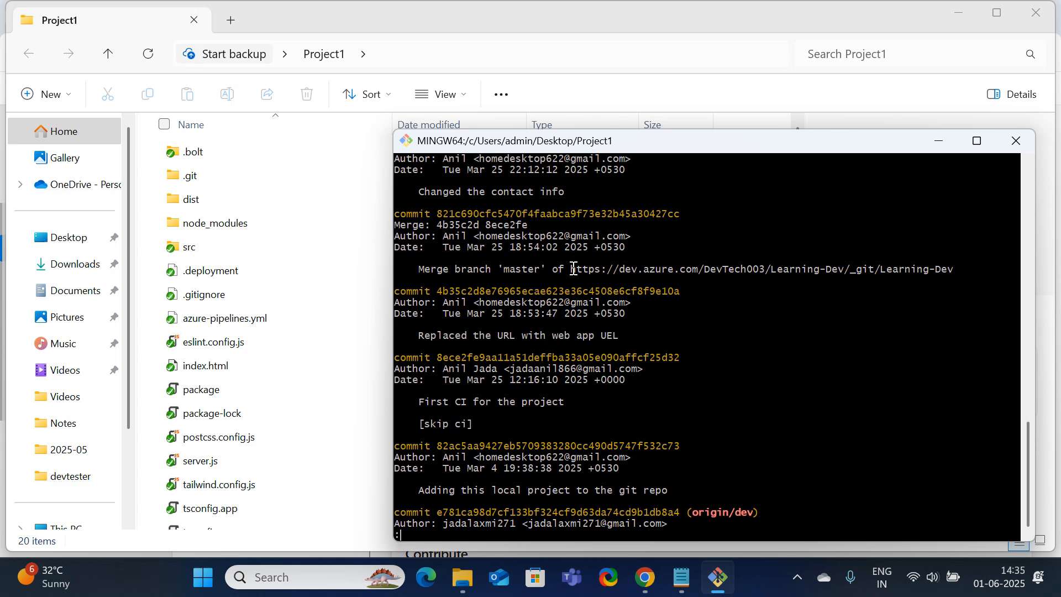
scroll(575, 267, up, 3)
Close Git Bash, open a fresh Git Bash in Project1, and rerun git init
click(1019, 149)
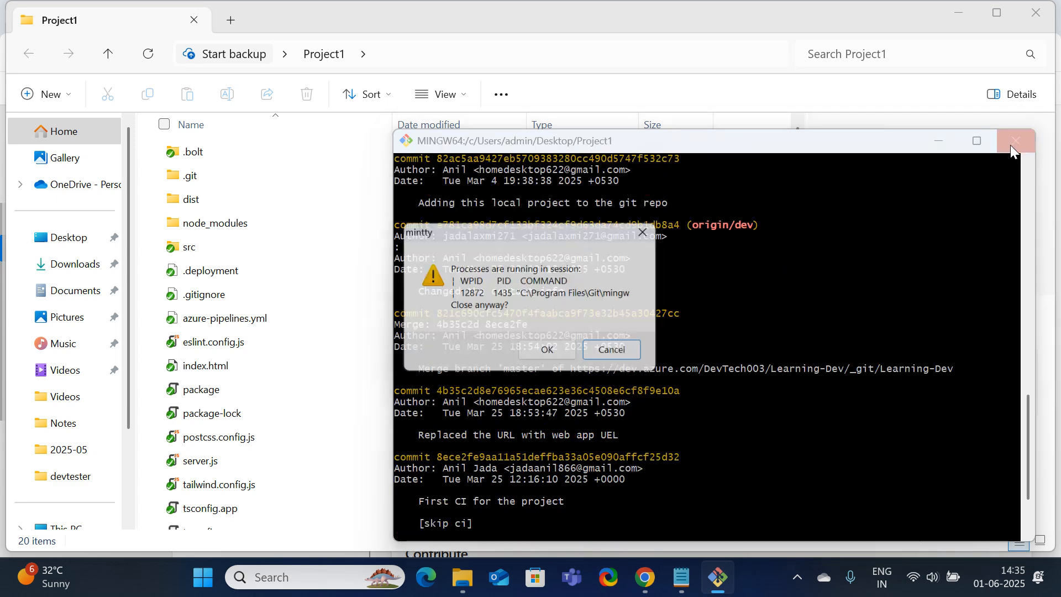
click(550, 354)
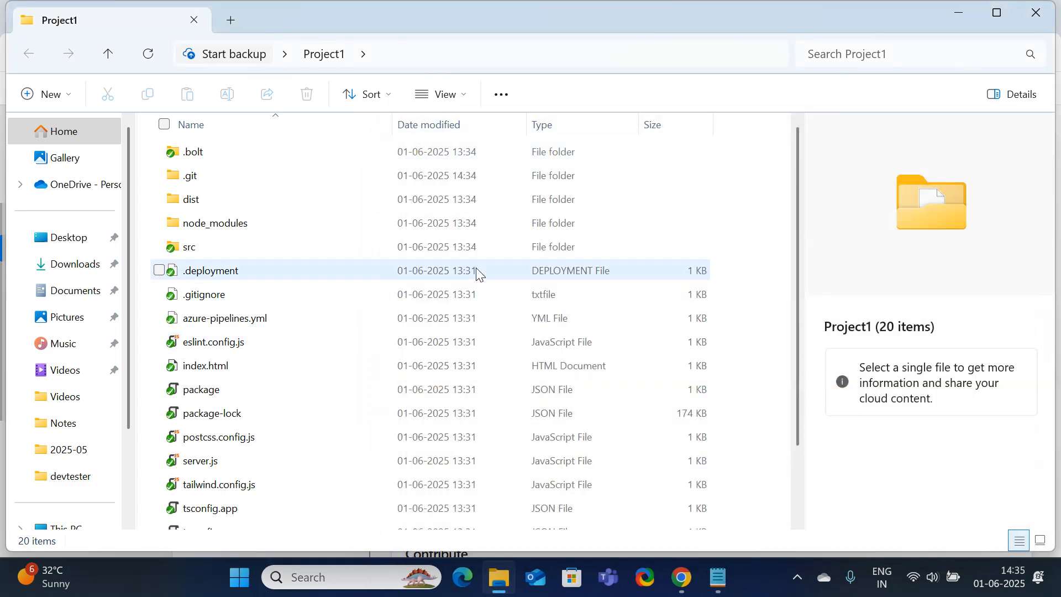
right_click(679, 168)
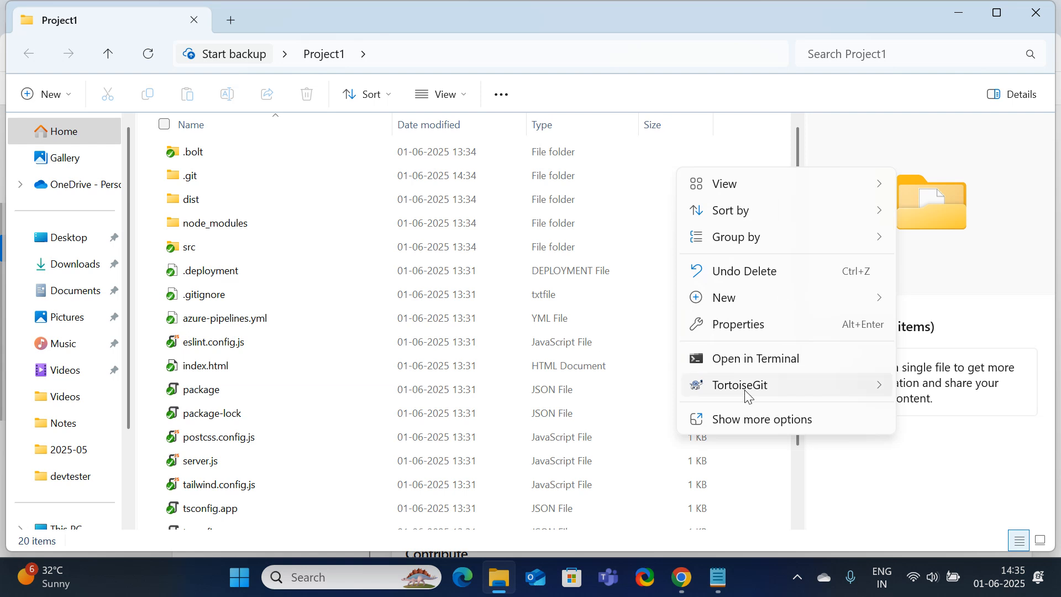
click(768, 421)
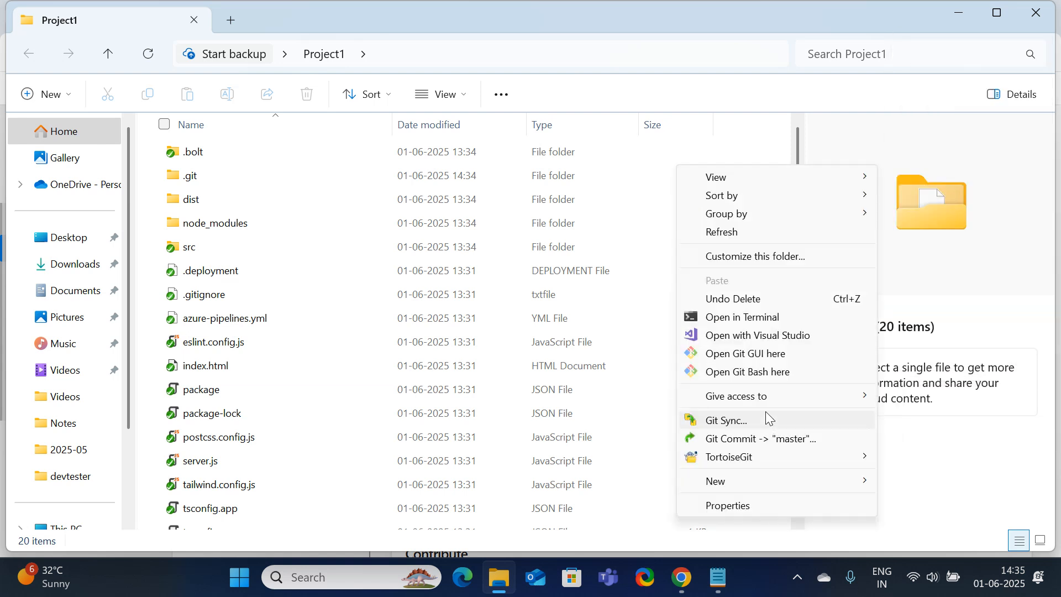
click(777, 376)
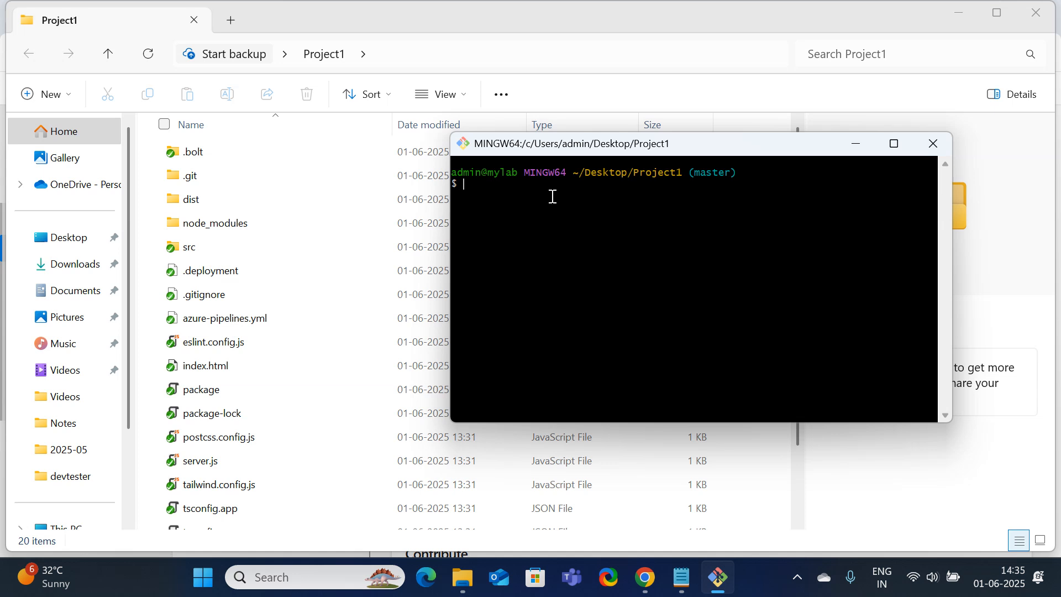
text(git init .)
key(Return)
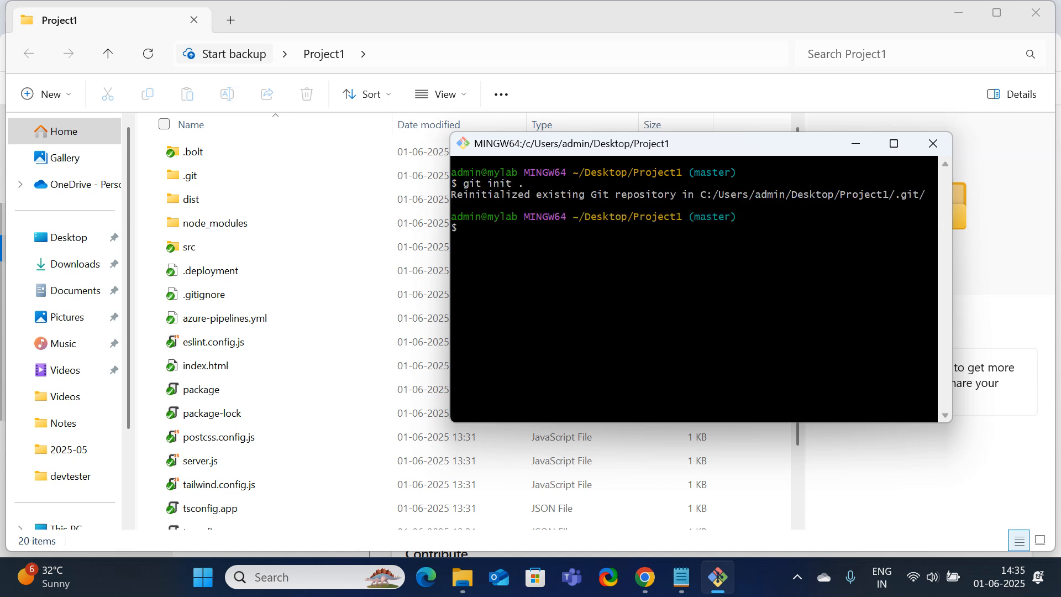
List branches with git branch, commit as "c2", and begin typing git push --set-upstream
drag(686, 216, 632, 220)
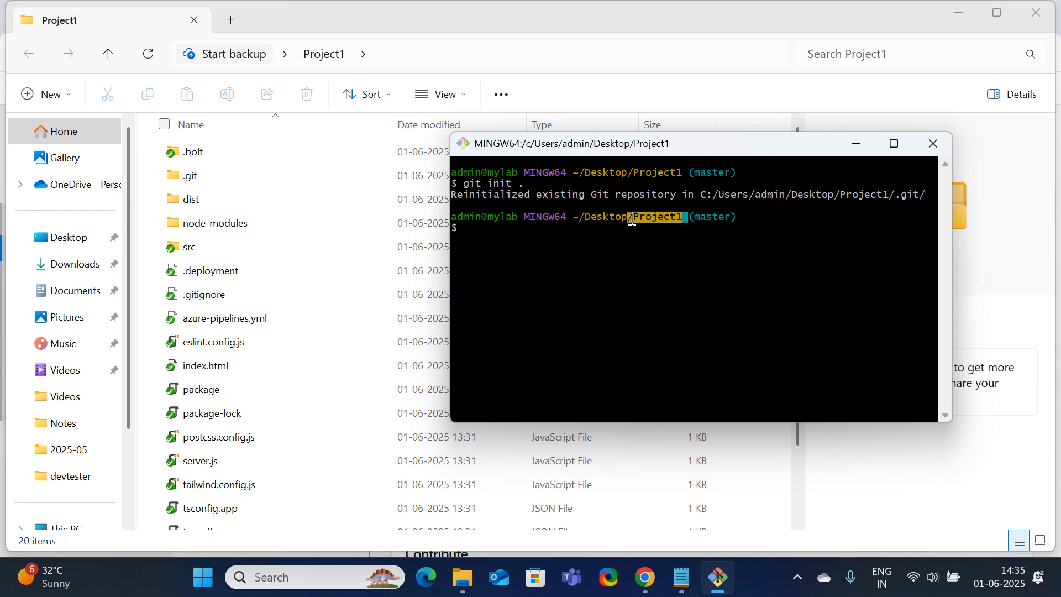
text(gi)
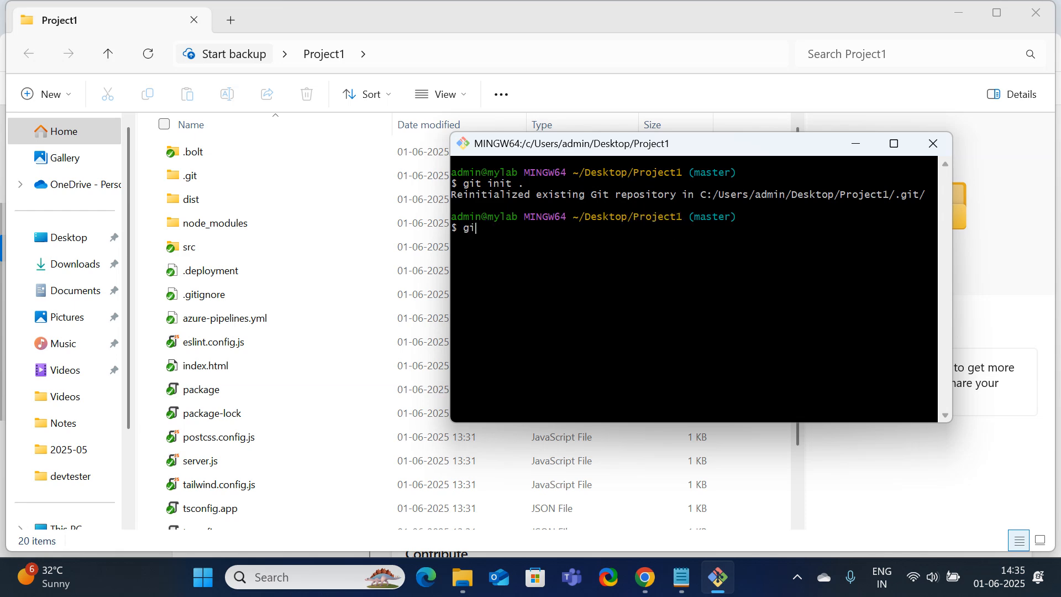
text(t branch)
key(Return)
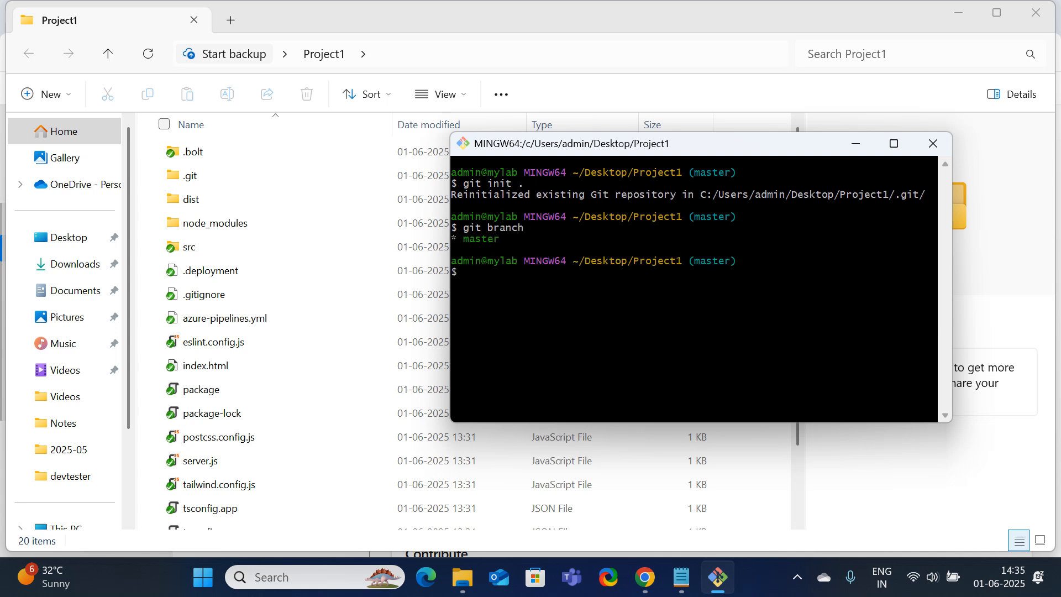
text(git add .)
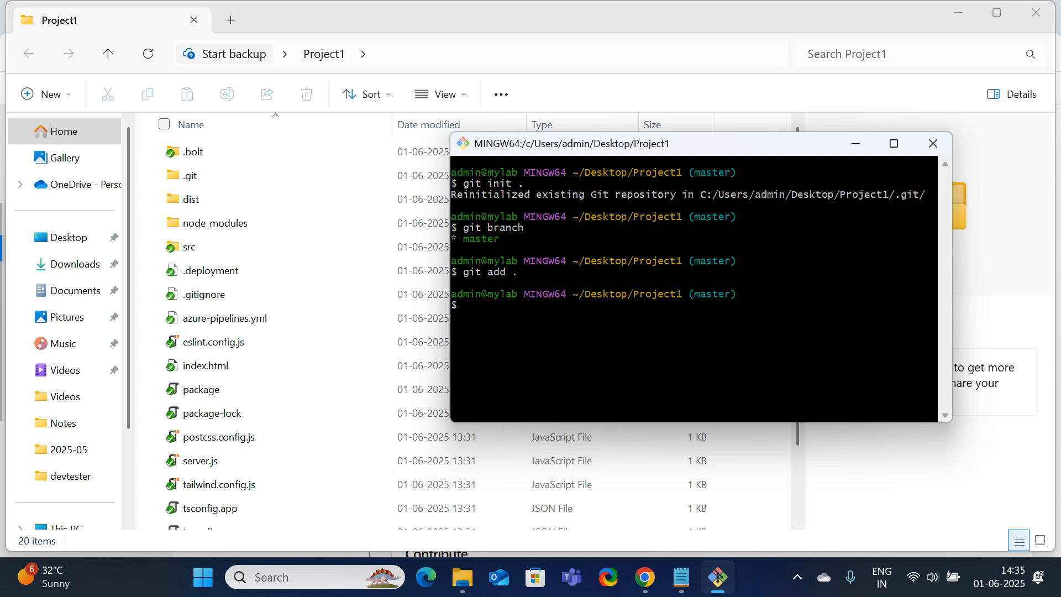
text(git commi)
text(t )
text(-m "")
text(c1)
key(BackSpace)
key(BackSpace)
key(BackSpace)
text(c2" .)
key(Return)
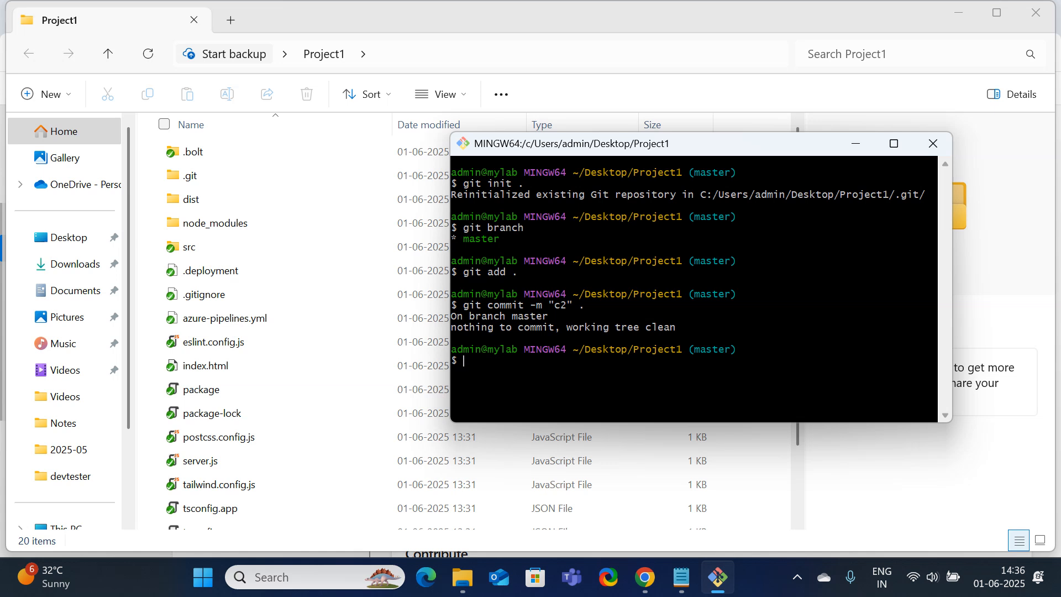
text(git push --set-upstream)
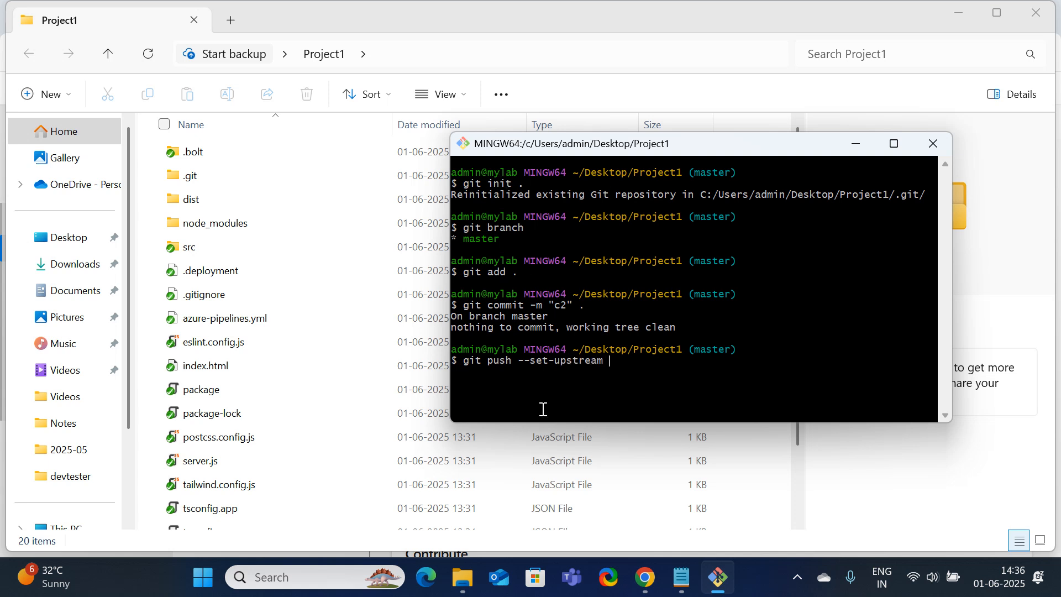
Paste the repo1 URL from Chrome after --set-upstream, add master, and push to Azure Repos
click(652, 590)
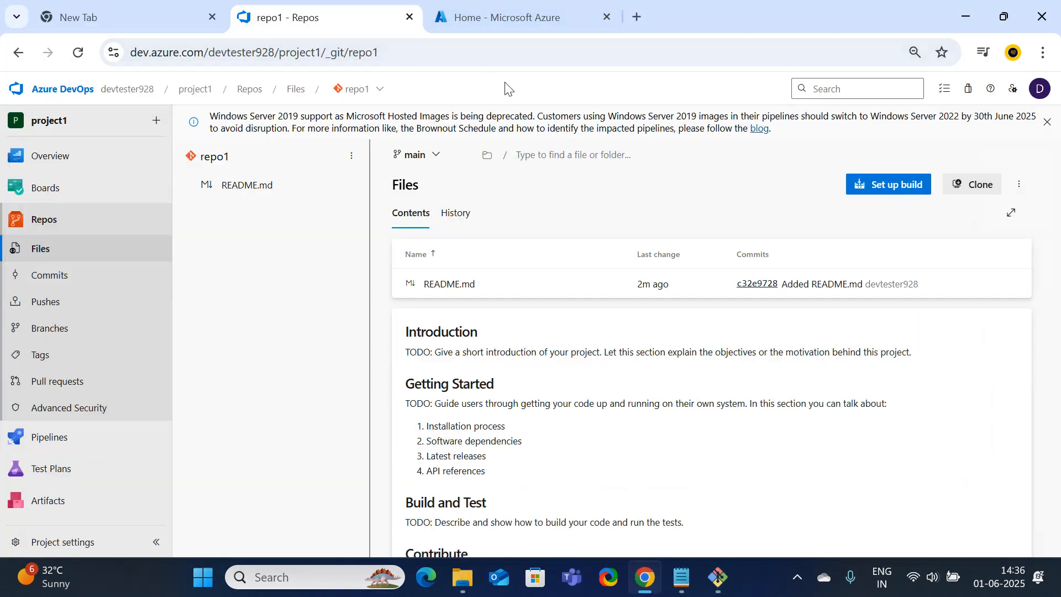
click(393, 50)
key(super+c)
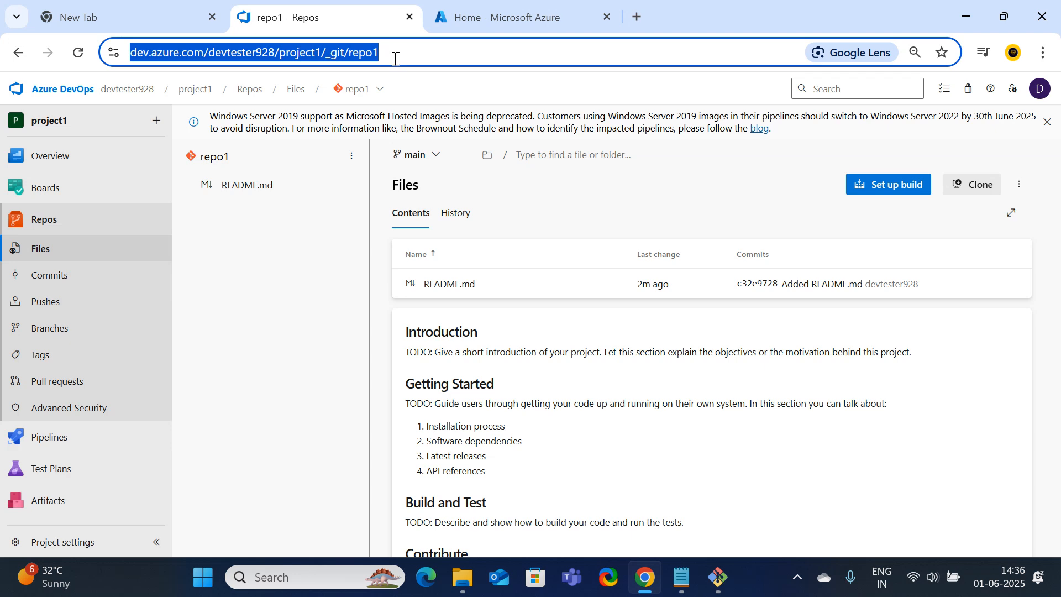
click(717, 578)
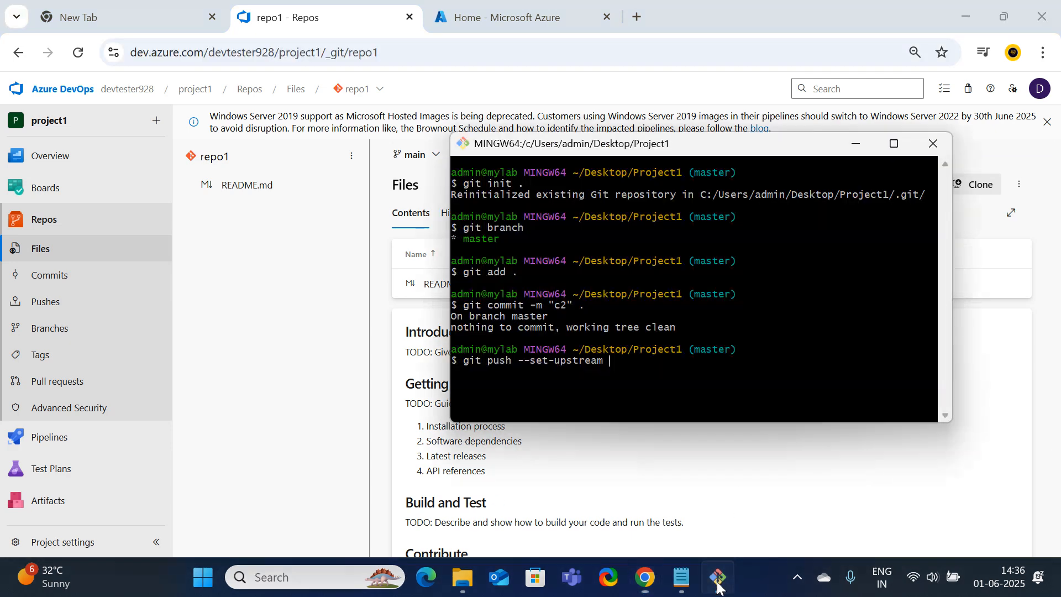
right_click(618, 362)
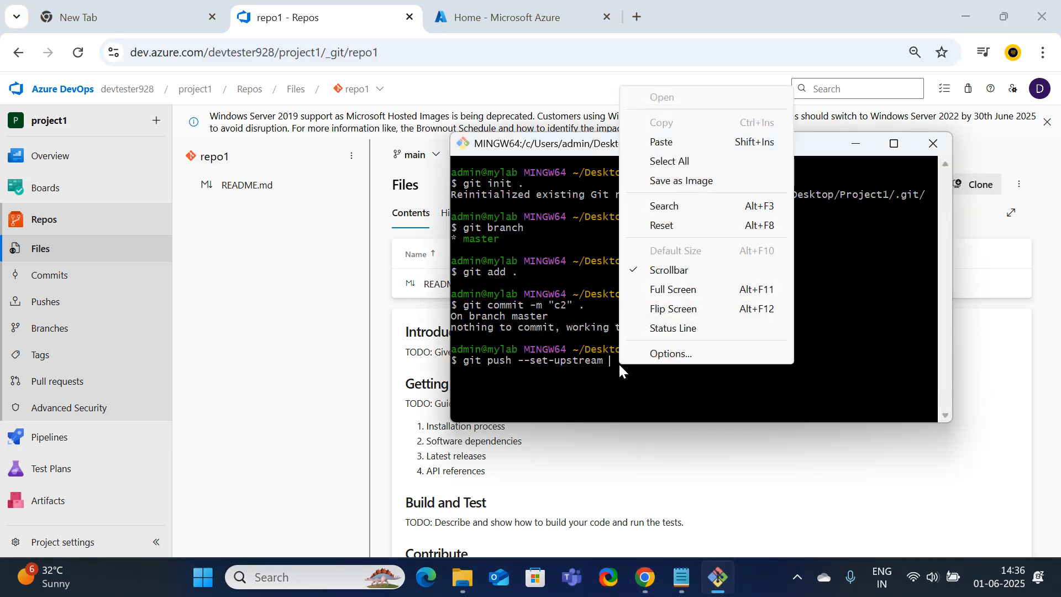
click(663, 143)
key(Return)
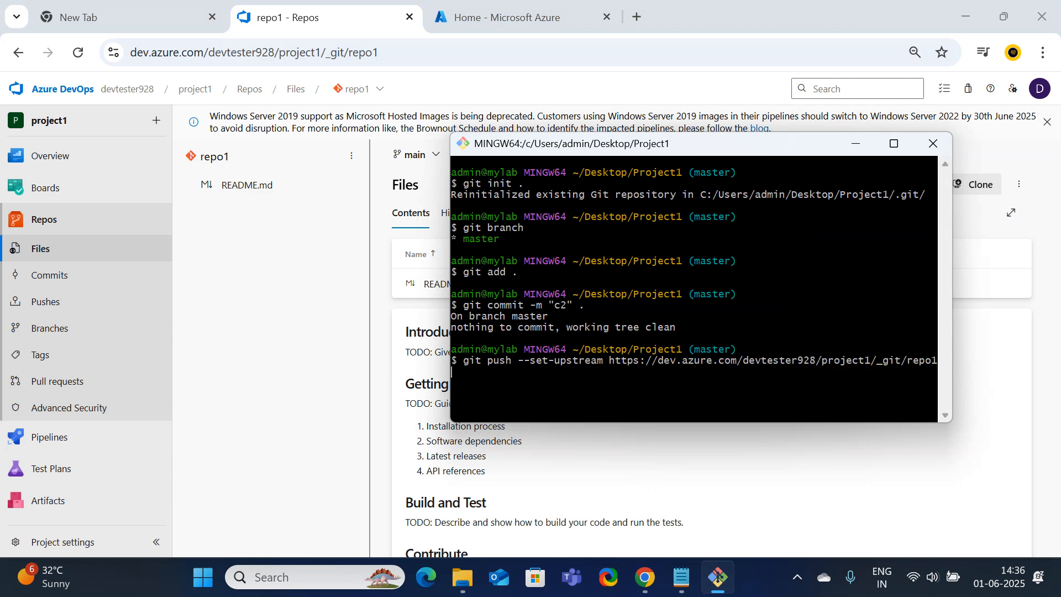
click(895, 145)
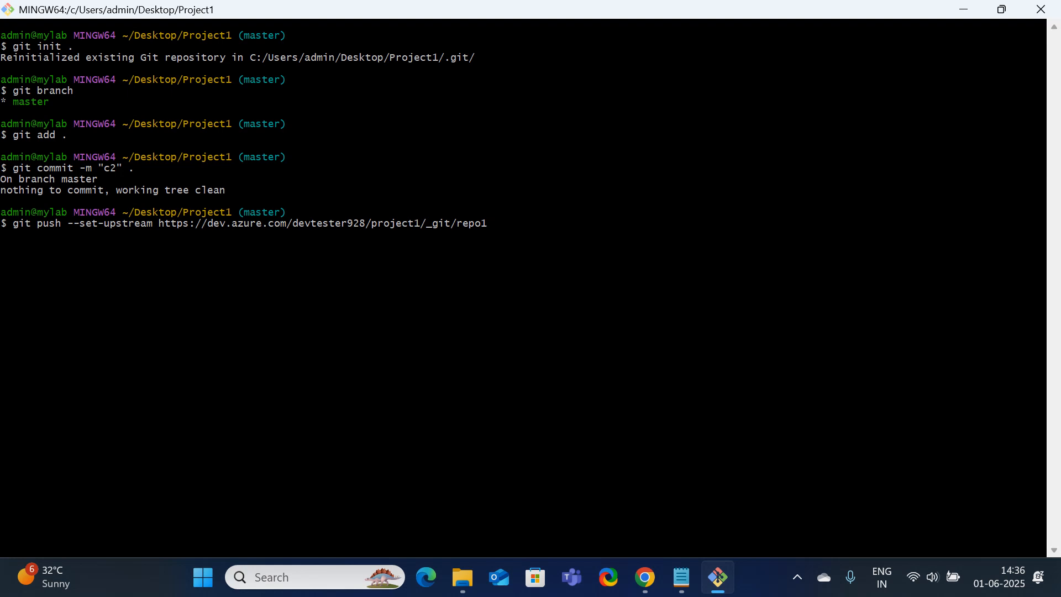
text(master)
key(Return)
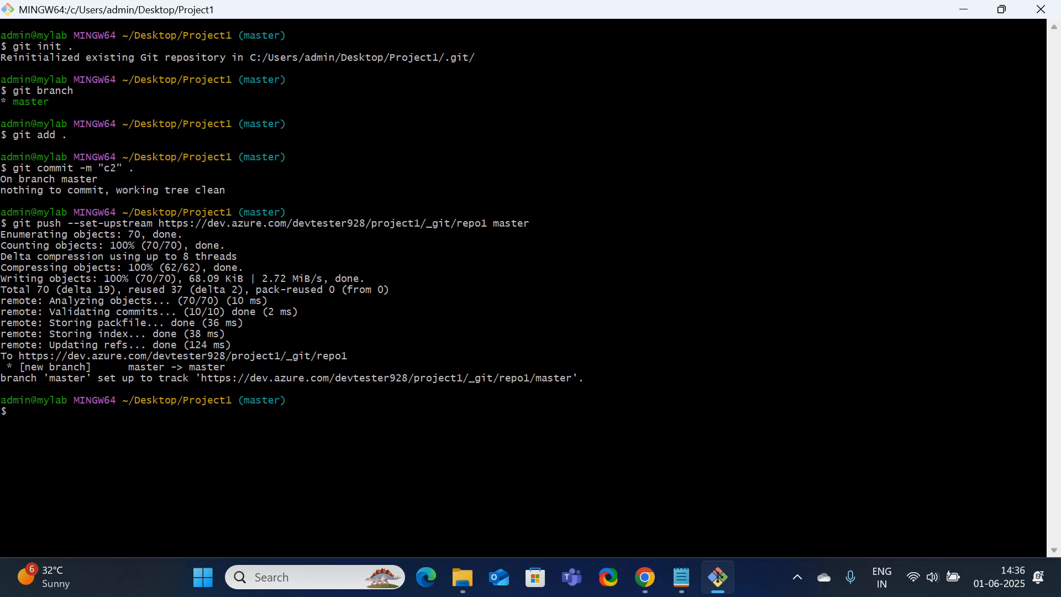
Reload the repo1 page and switch to the master branch to see the pushed files
click(964, 21)
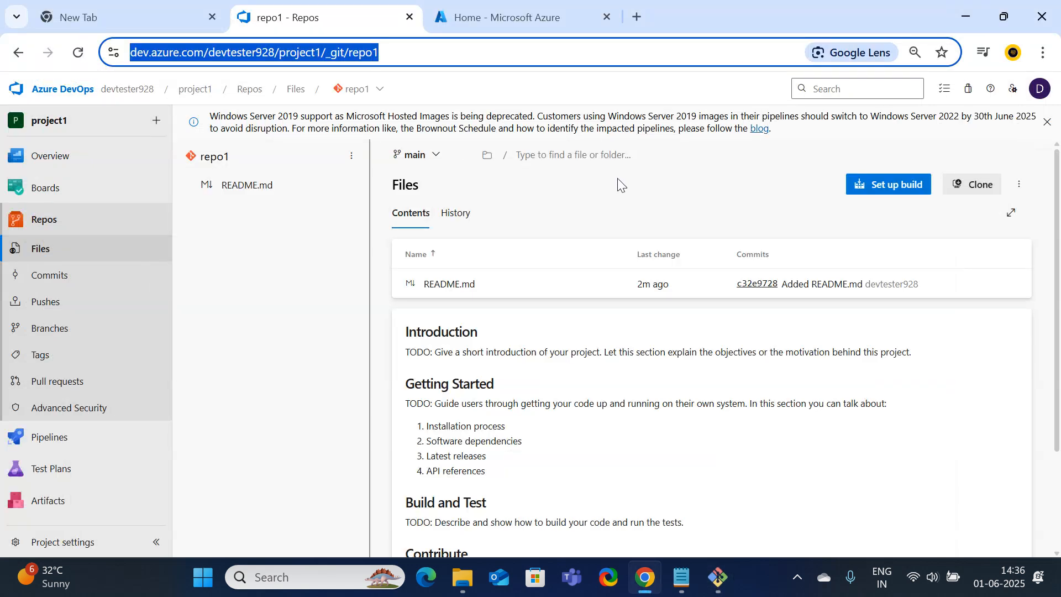
click(476, 64)
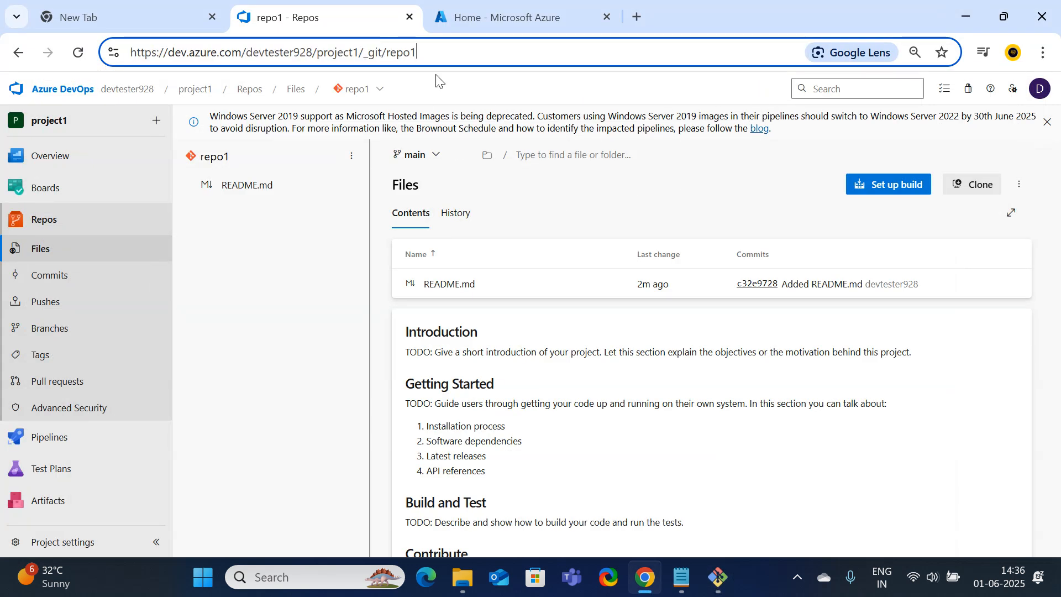
click(78, 52)
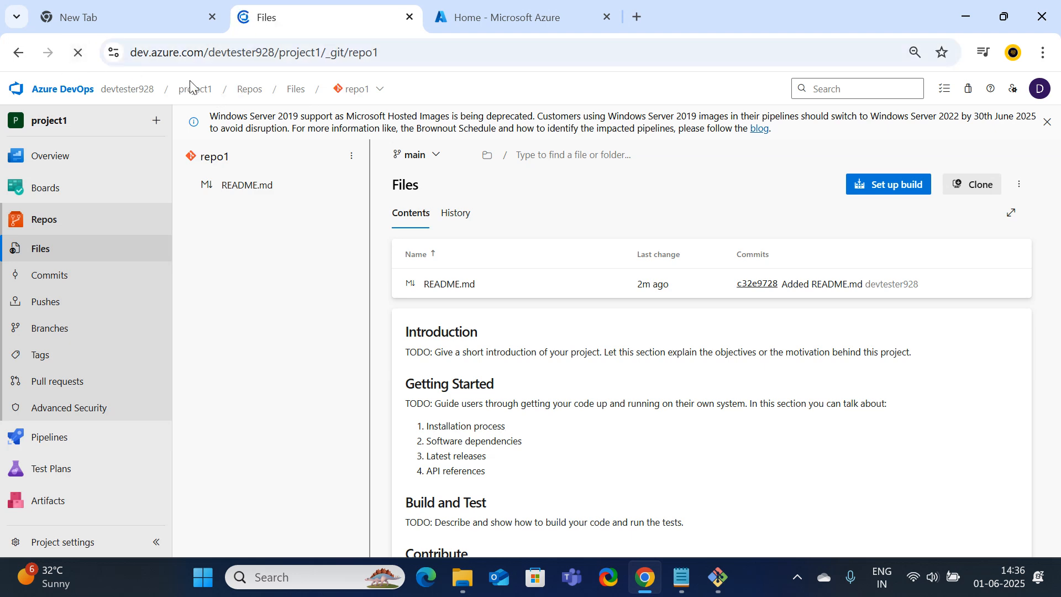
click(416, 155)
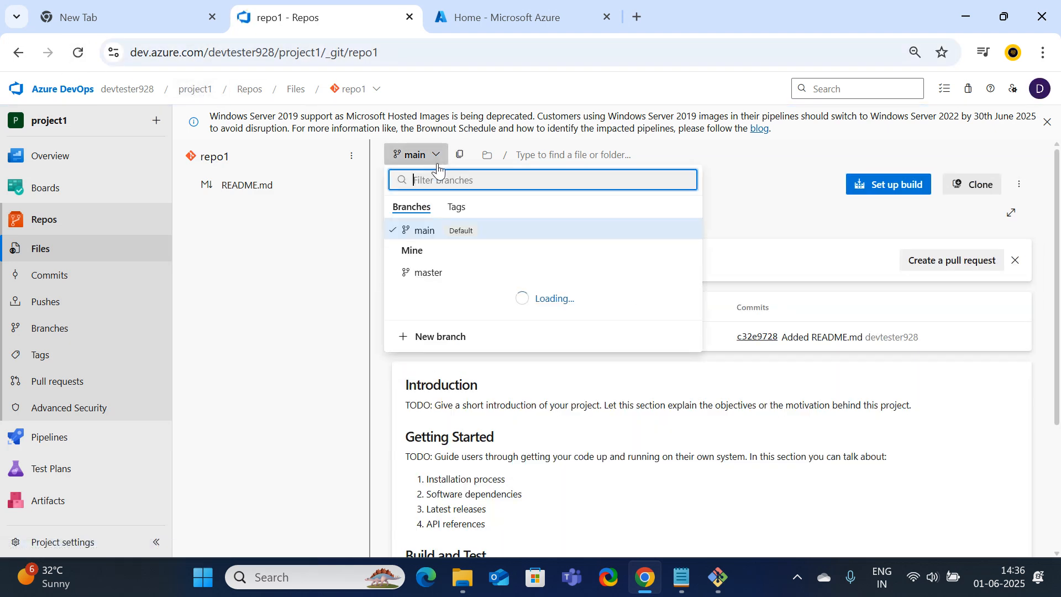
click(430, 276)
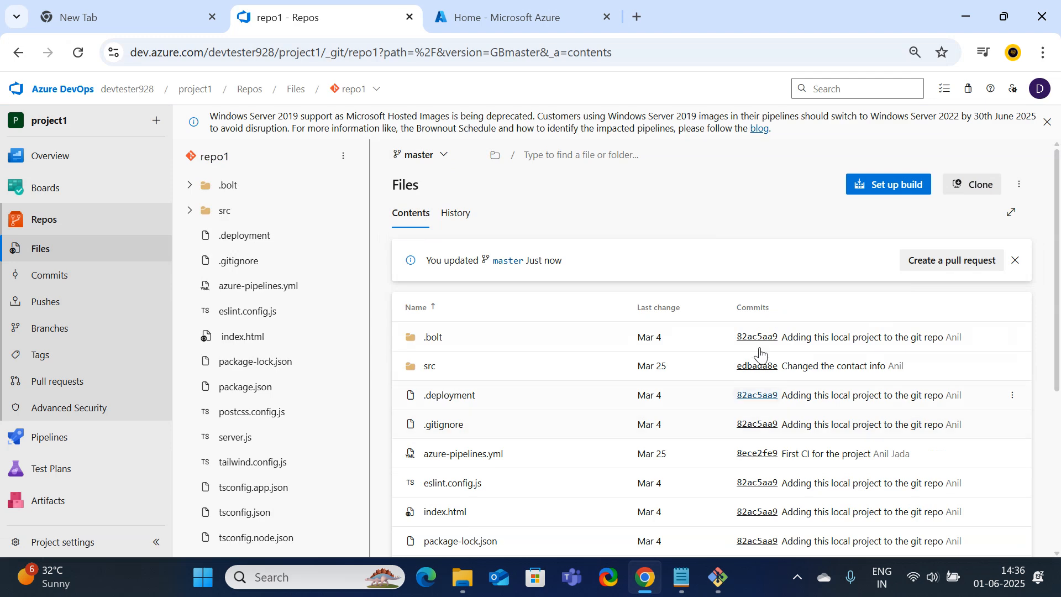
scroll(757, 342, down, 5)
scroll(766, 334, up, 5)
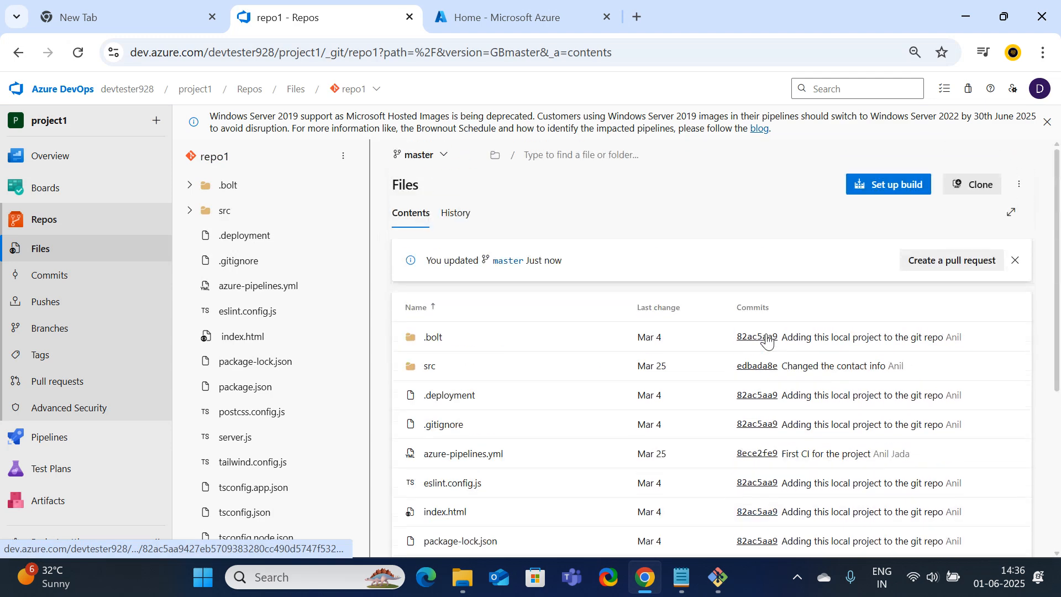
Set master as repo1's default branch from the Branches page
click(53, 321)
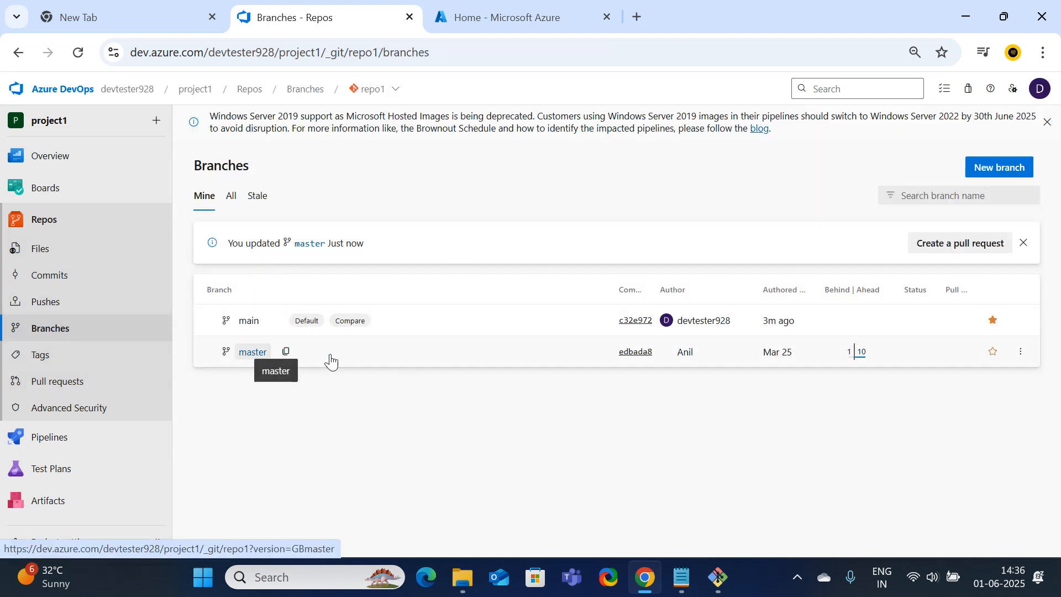
click(1021, 354)
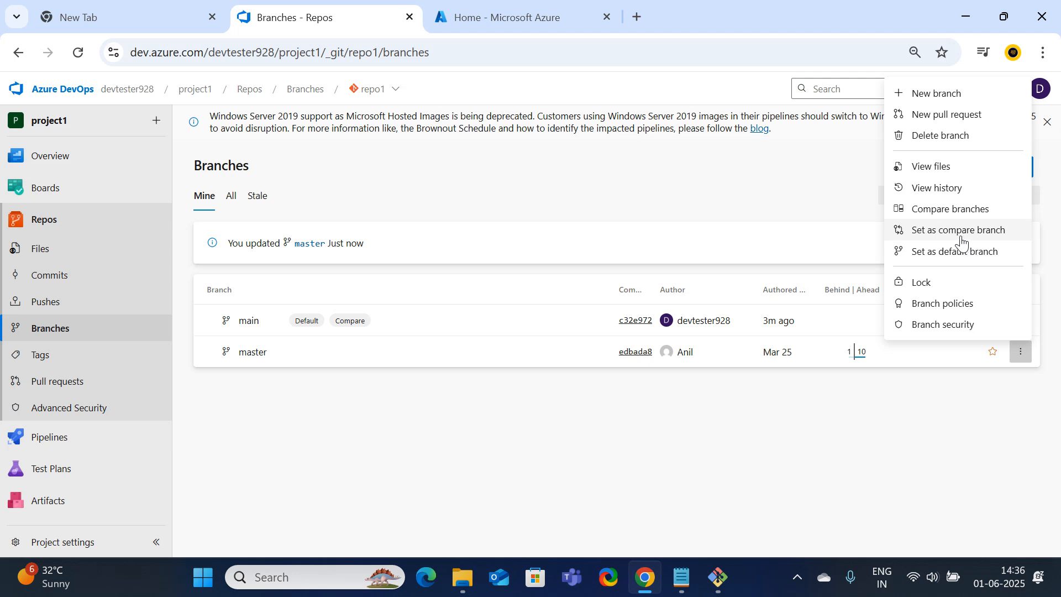
click(923, 256)
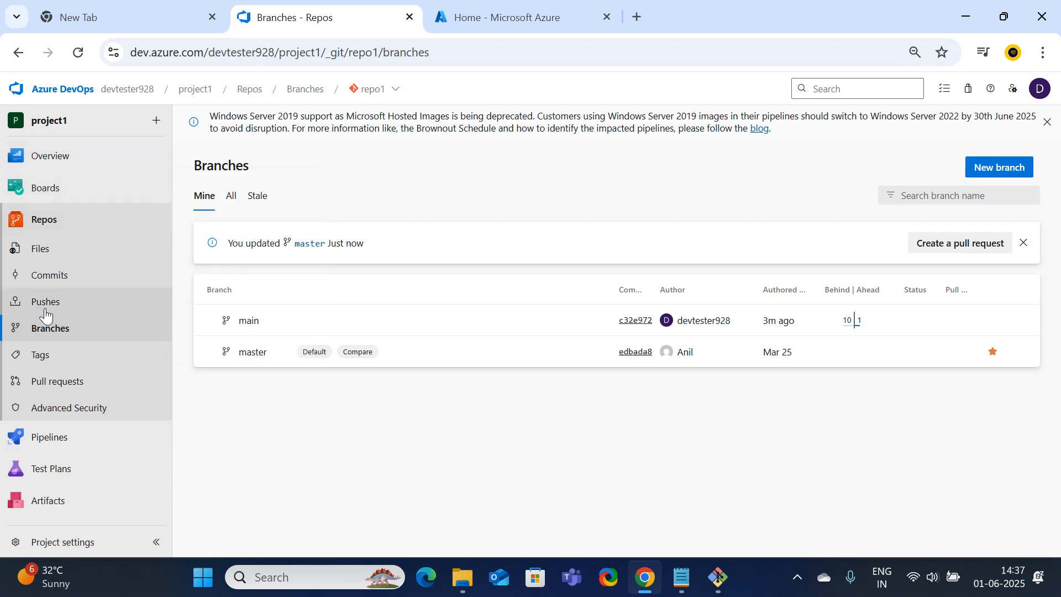
click(58, 220)
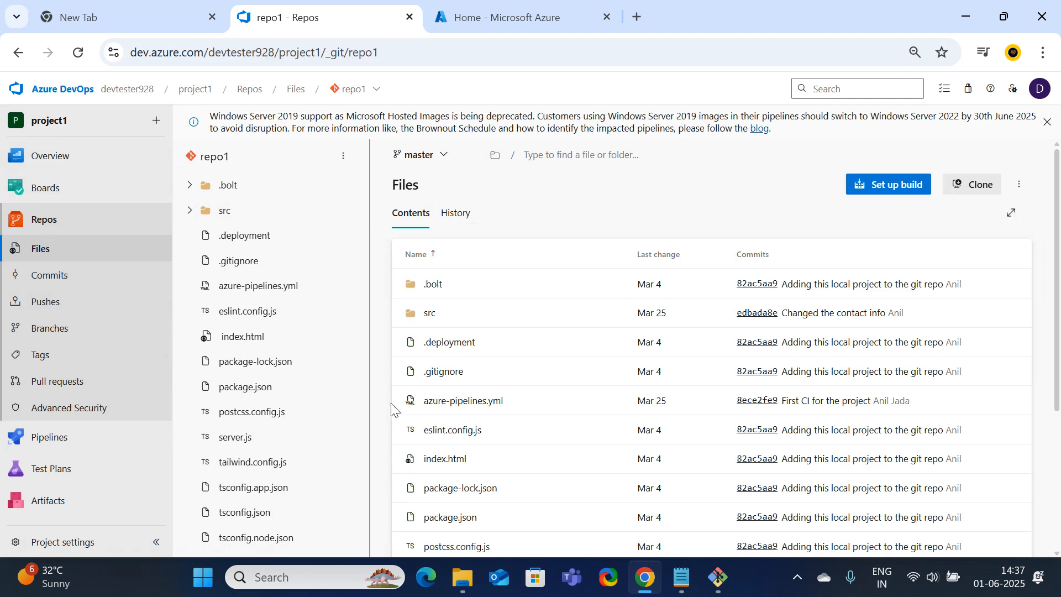
Open Pipelines, highlight the 'create build pipeline' step in Notepad, then minimize the notes
click(55, 444)
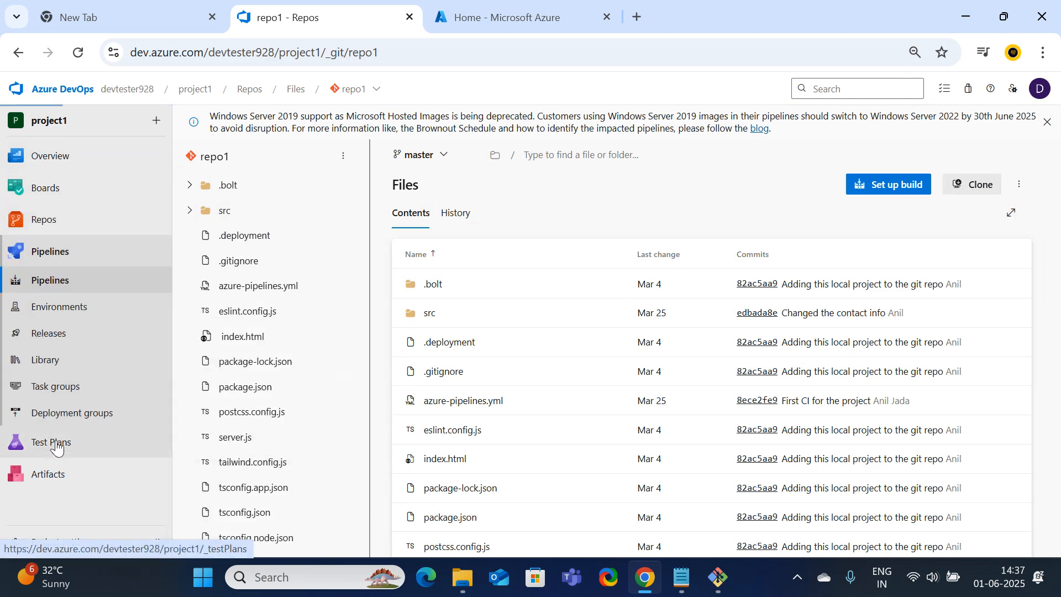
click(684, 584)
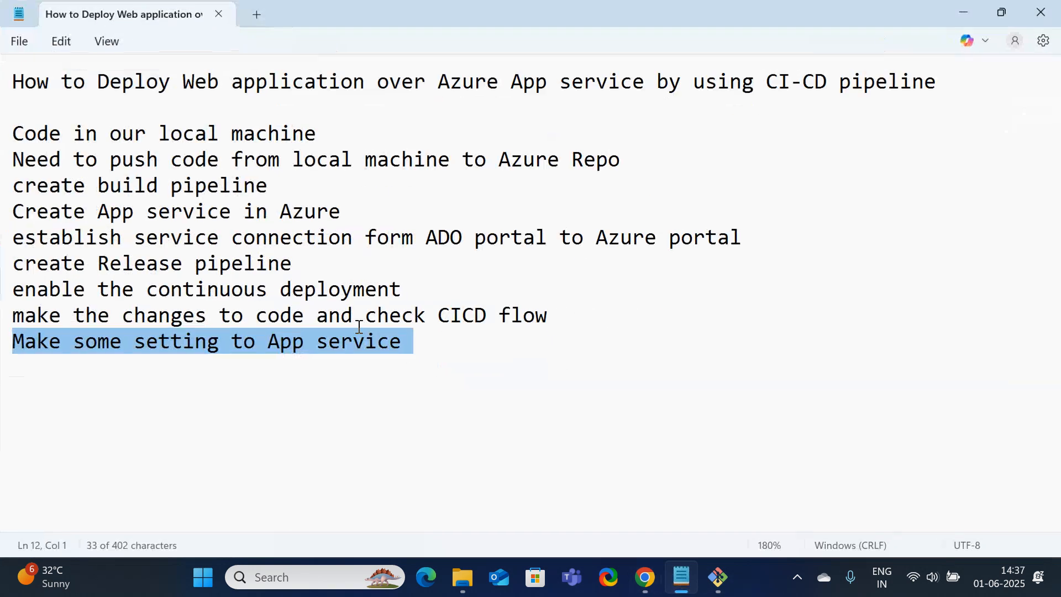
drag(632, 170, 12, 133)
drag(12, 186, 310, 189)
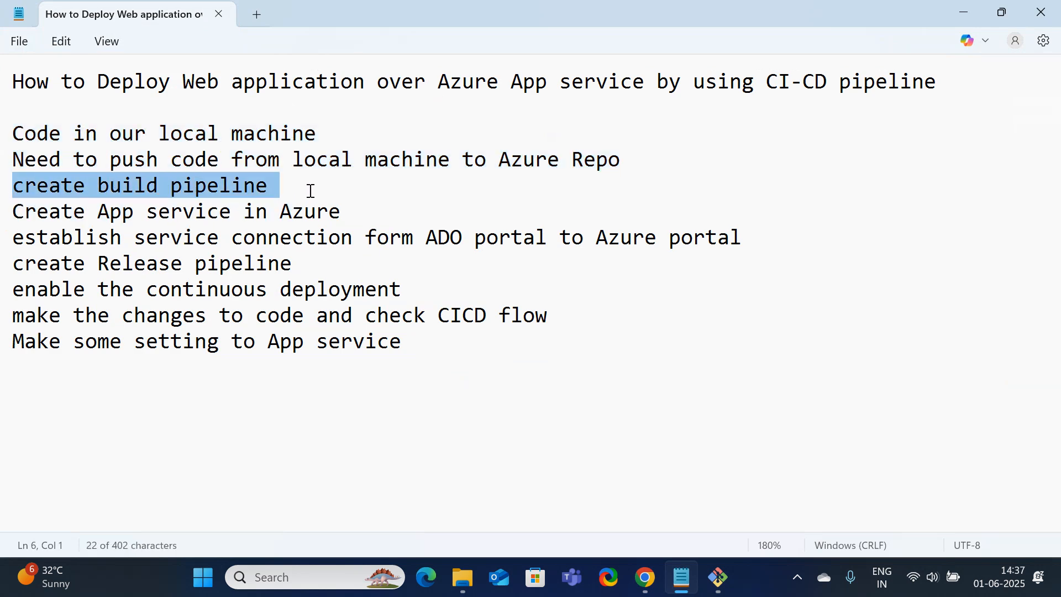
click(966, 13)
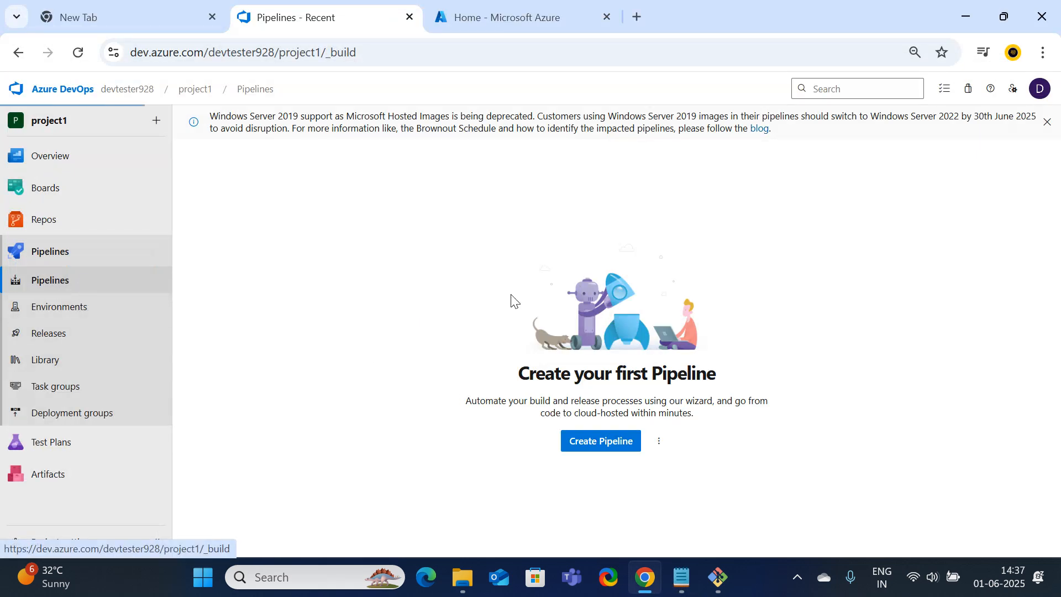
Create a pipeline from repo1 in Azure Repos Git using its existing azure-pipelines.yml and run it
click(589, 442)
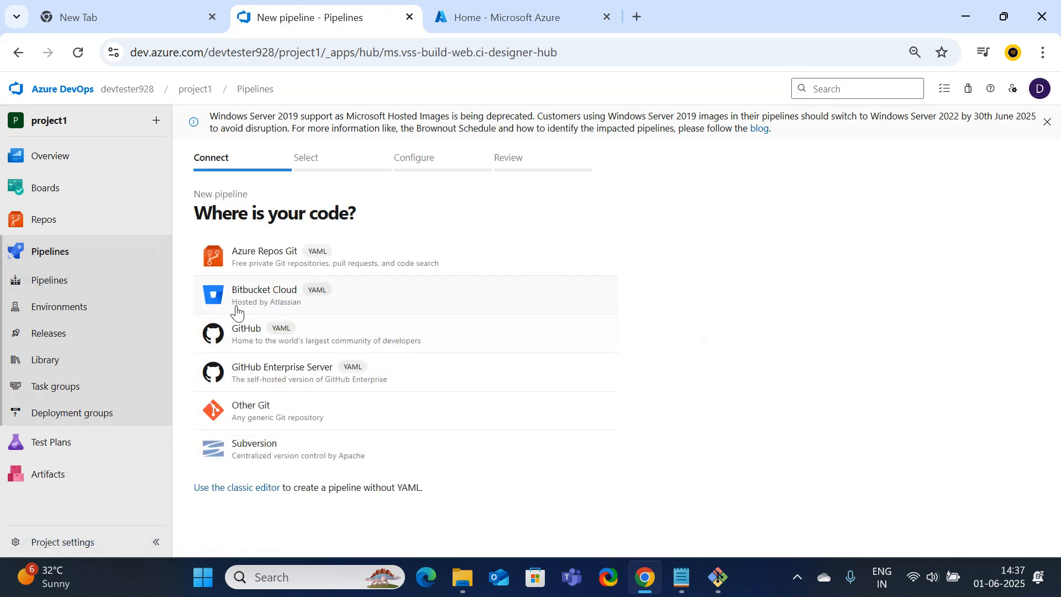
click(256, 256)
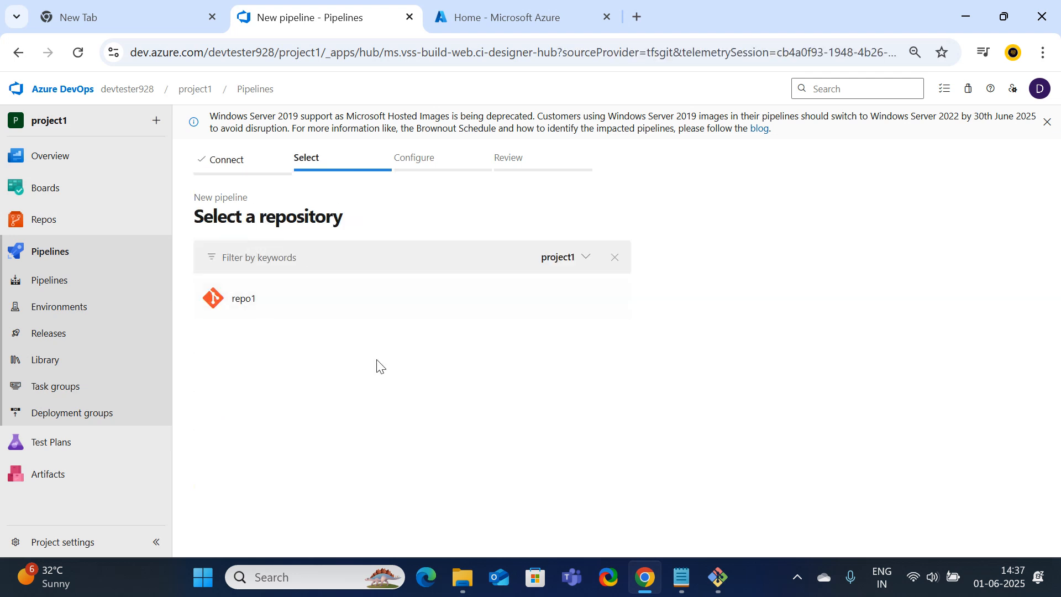
click(249, 306)
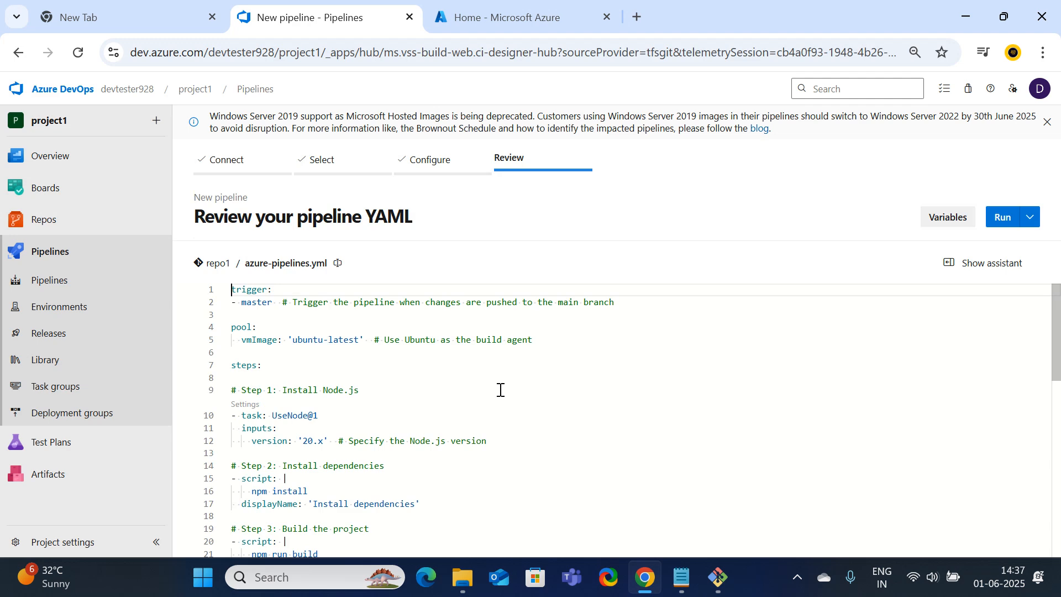
scroll(478, 471, down, 10)
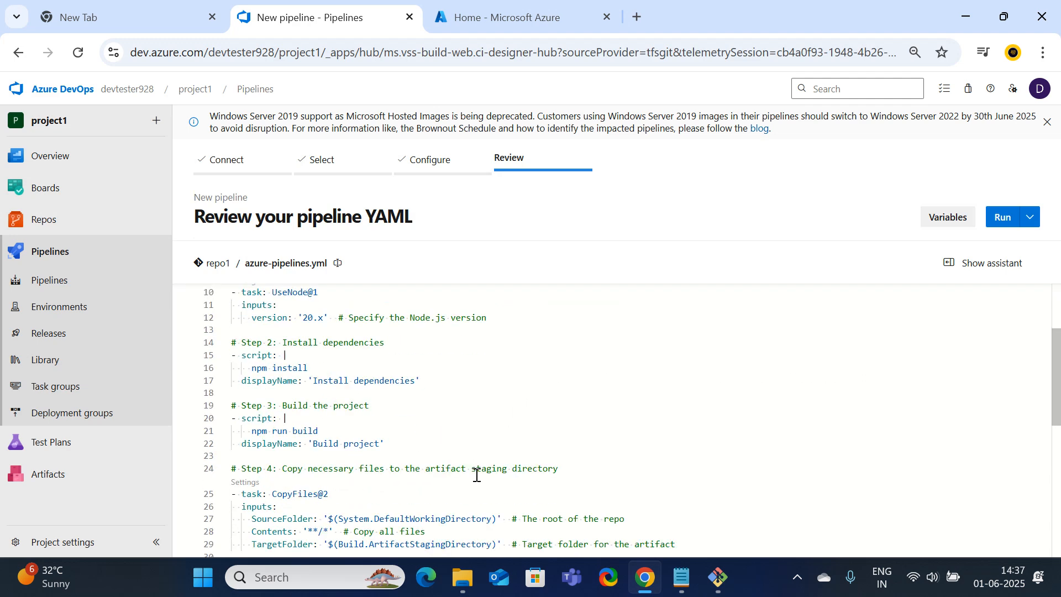
scroll(476, 476, up, 6)
scroll(477, 477, up, 3)
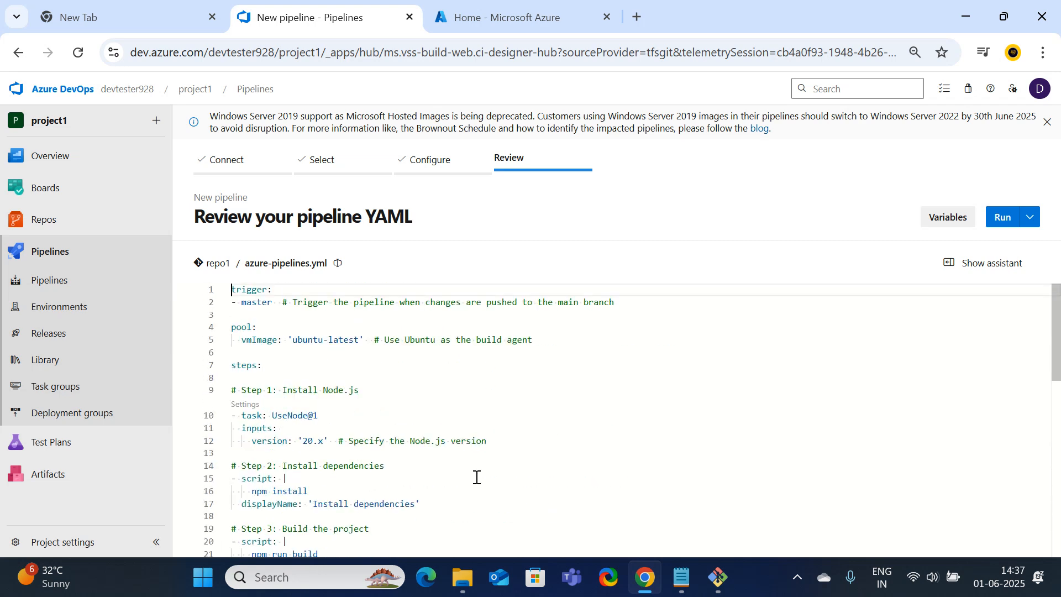
click(1005, 223)
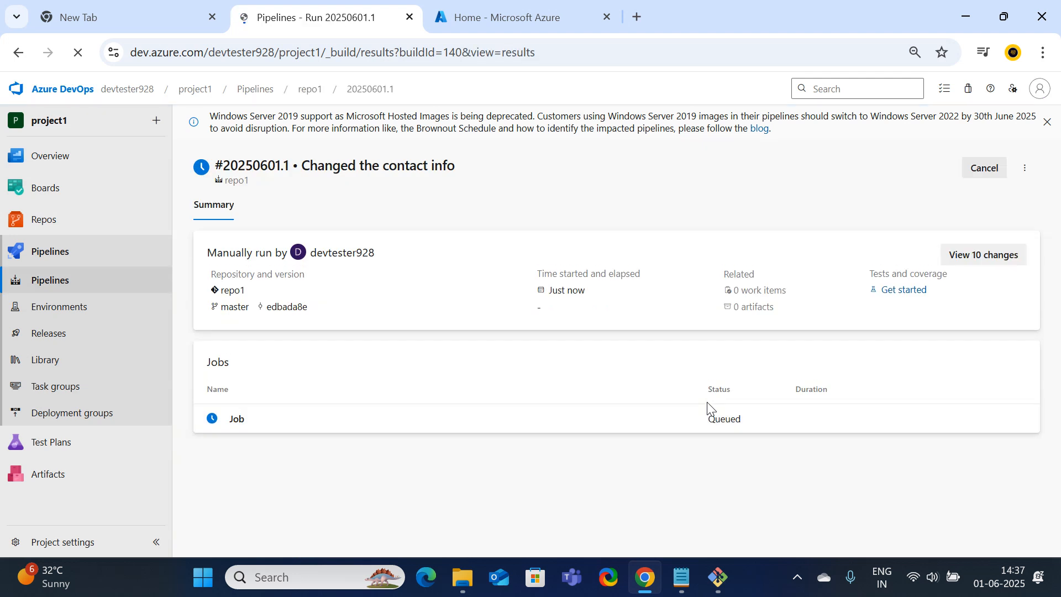
Open the job log of run #20250601.1 to follow checkout, UseNode and npm install
click(237, 420)
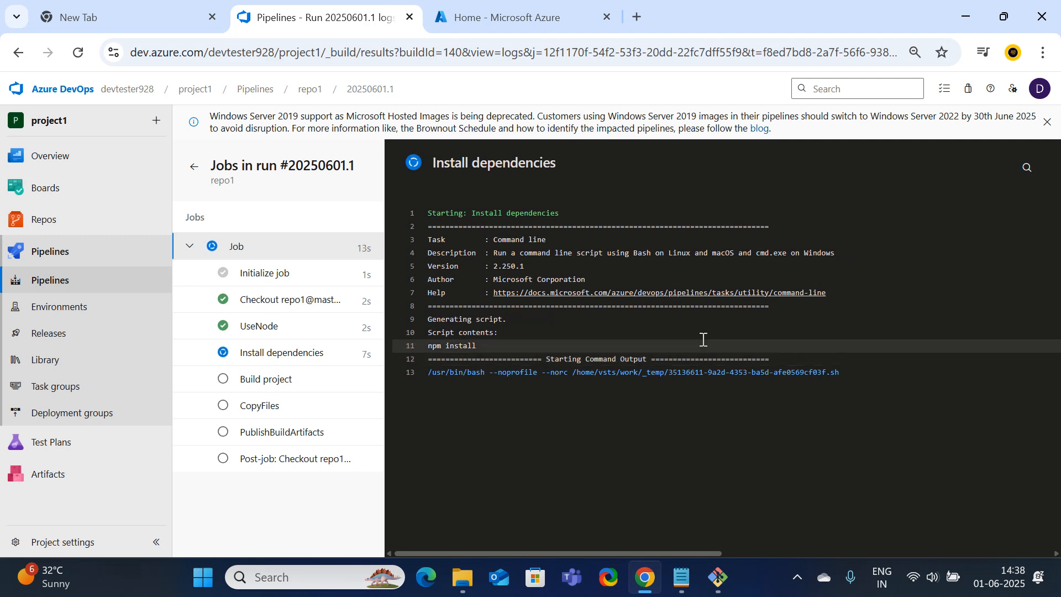
mouse_move(720, 592)
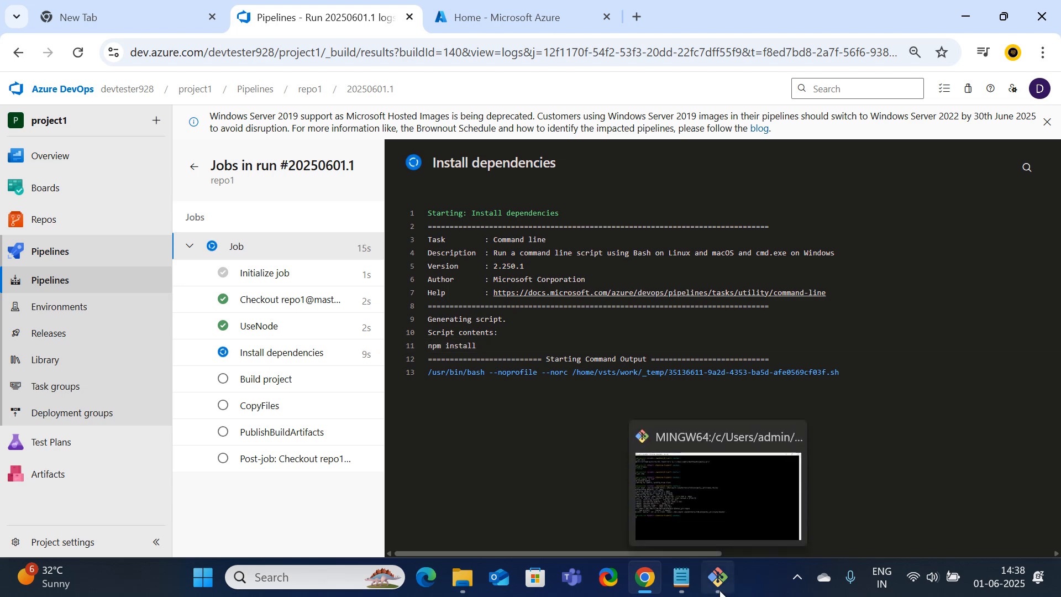
Create resource group rg1 in Japan West, then bring up the empty App Services list
click(507, 18)
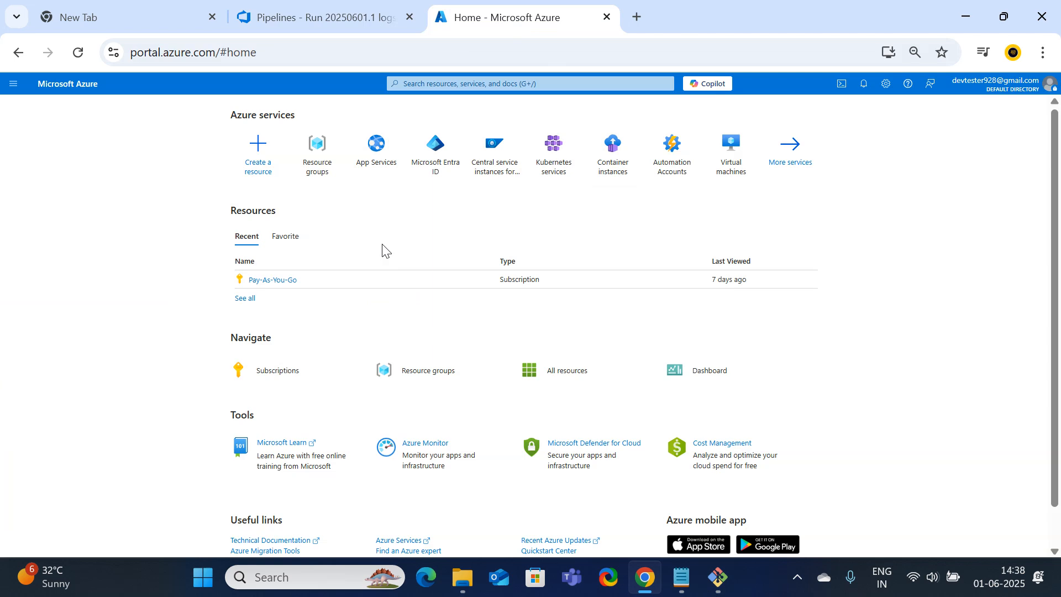
click(322, 165)
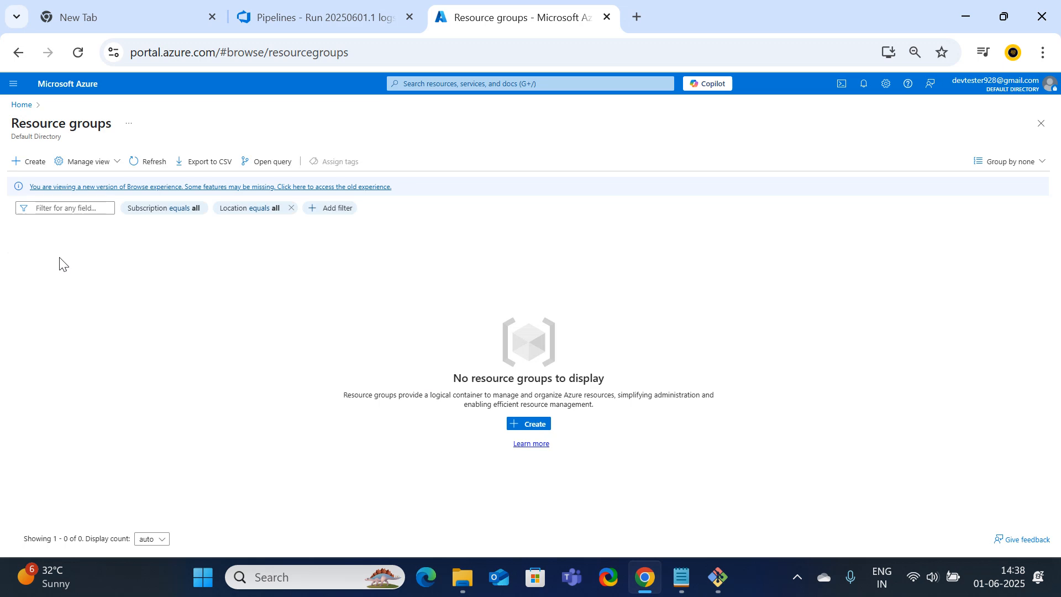
click(25, 161)
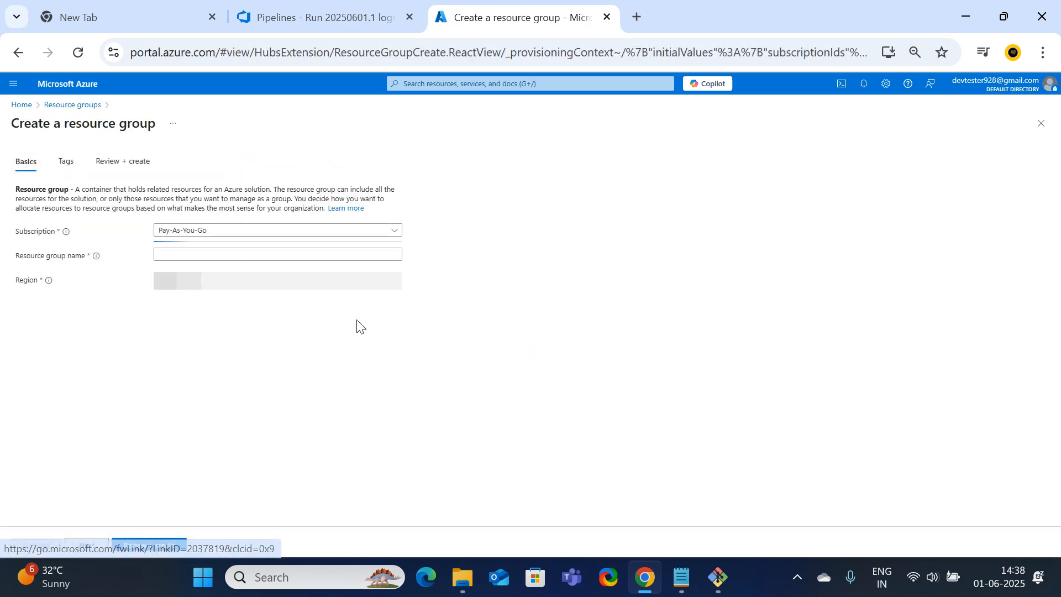
click(175, 252)
text(rg1)
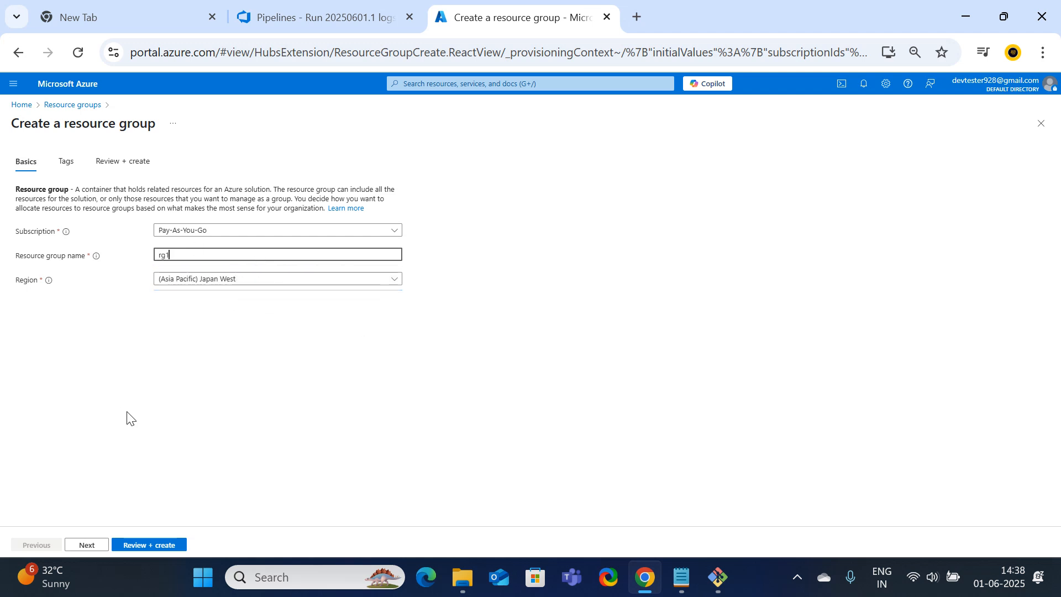
click(151, 546)
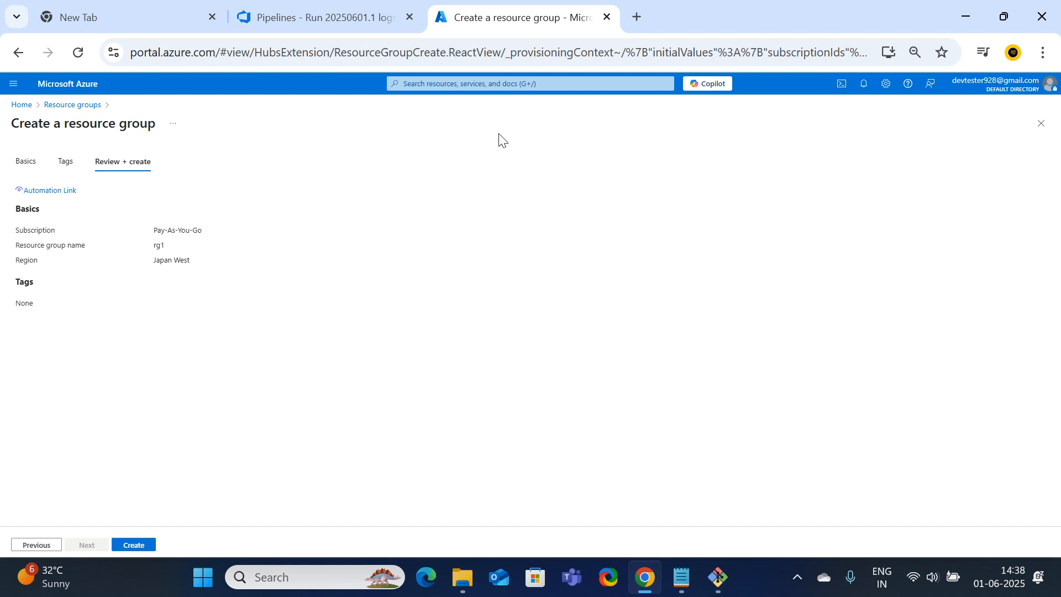
click(137, 545)
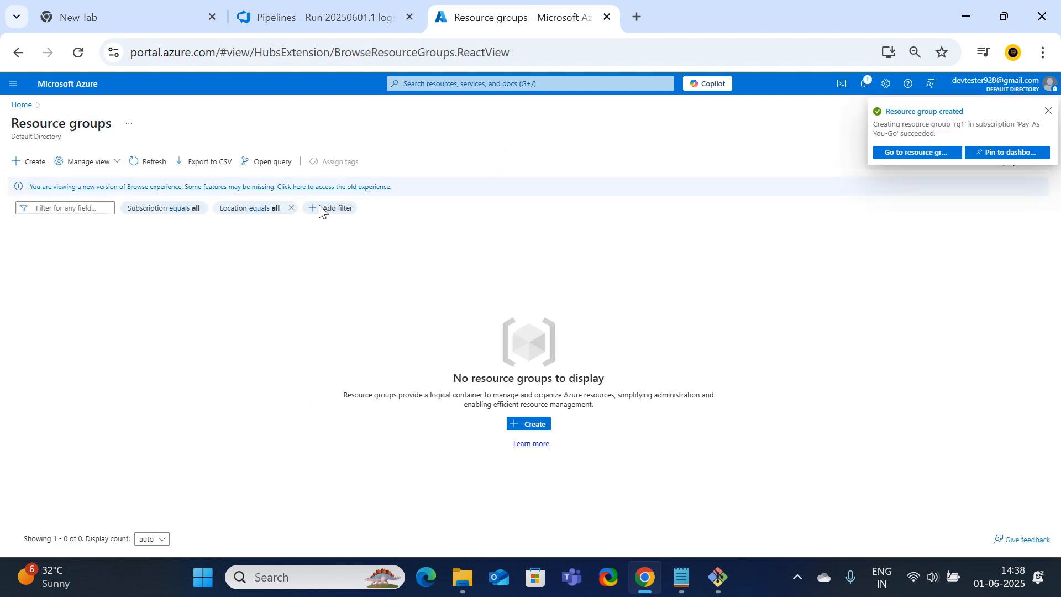
click(21, 113)
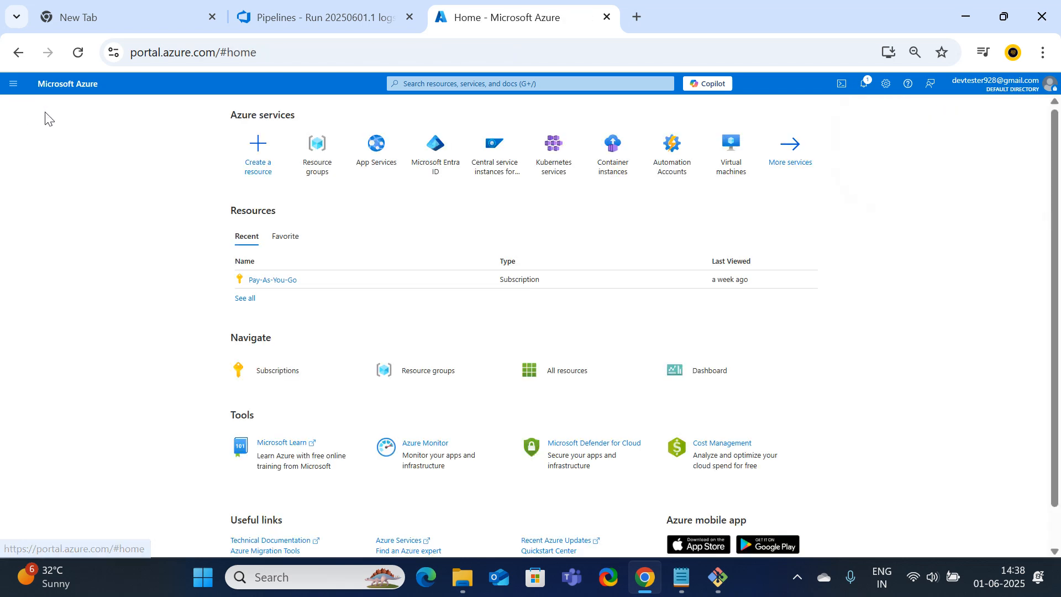
click(369, 153)
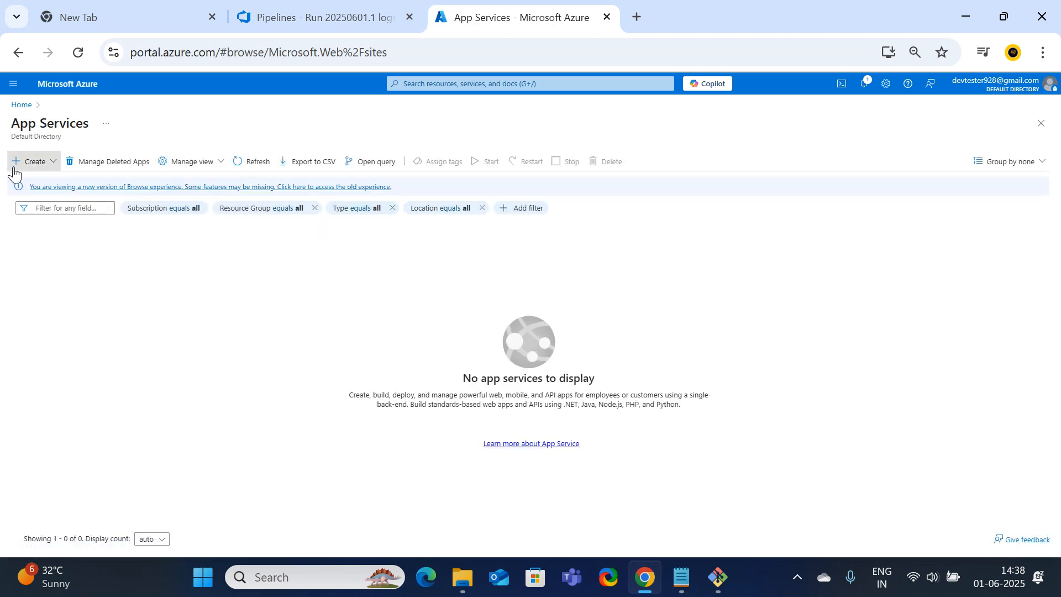
Start a new Web App in resource group rg1 named suneelittech
click(33, 161)
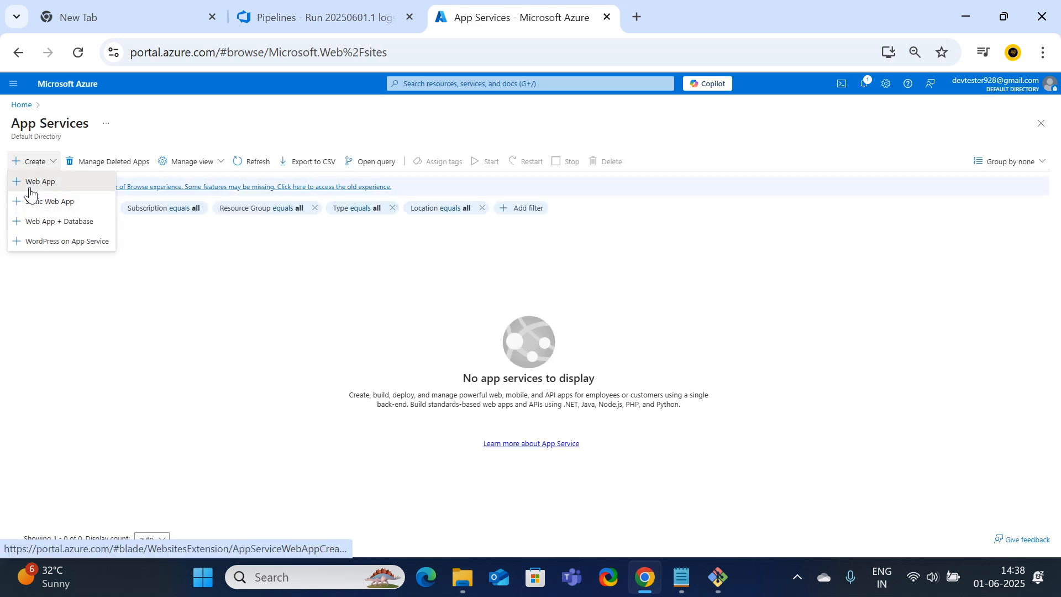
click(29, 185)
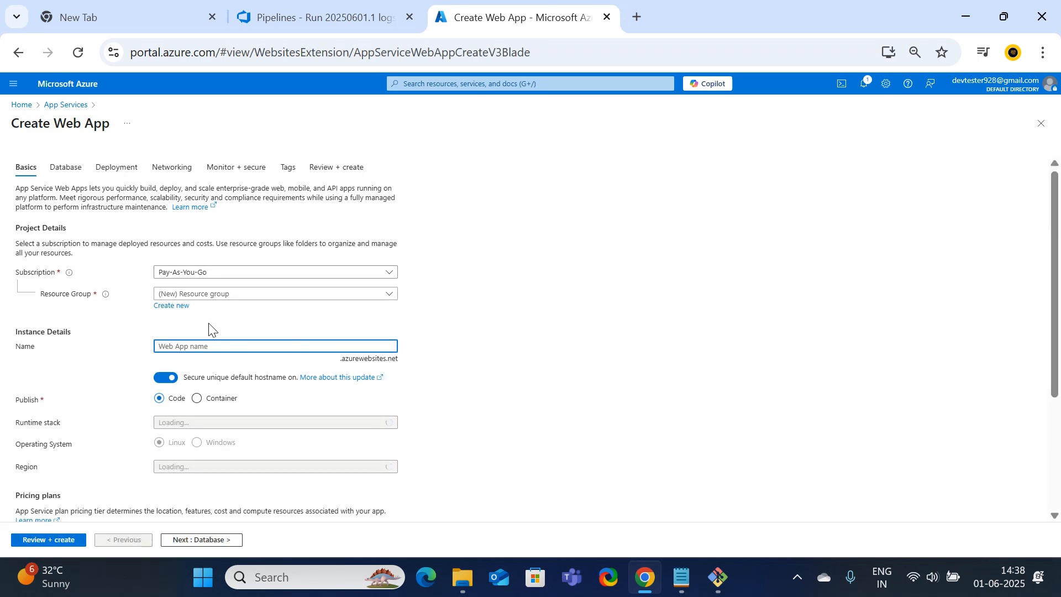
click(290, 295)
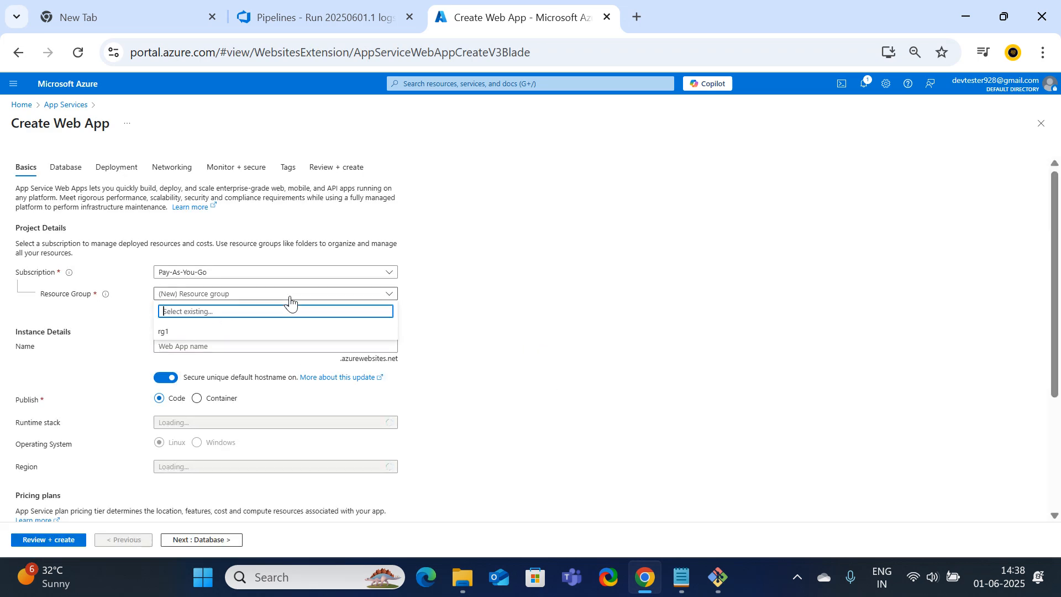
click(162, 332)
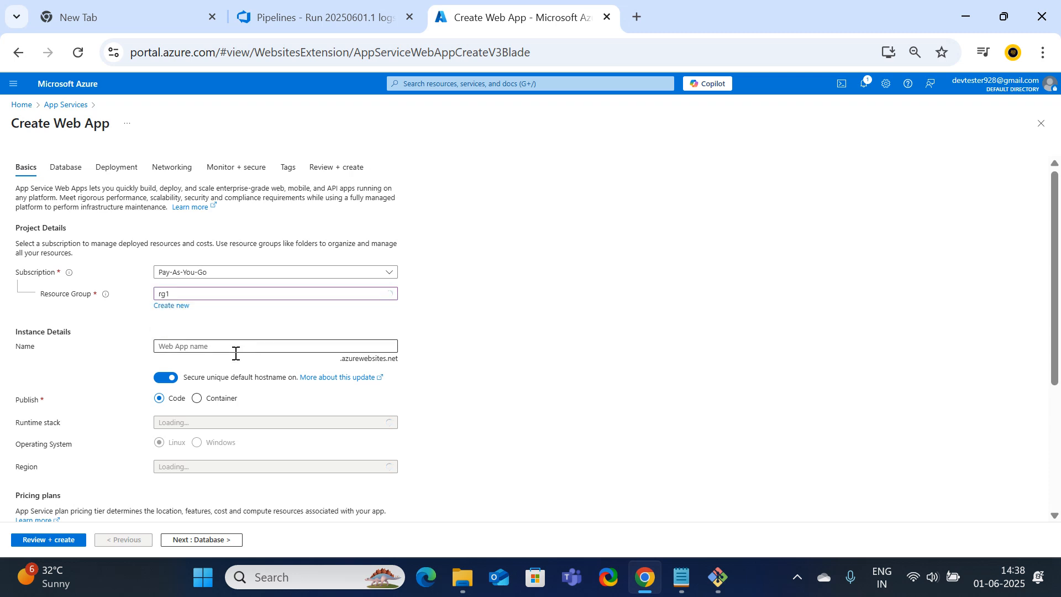
click(193, 347)
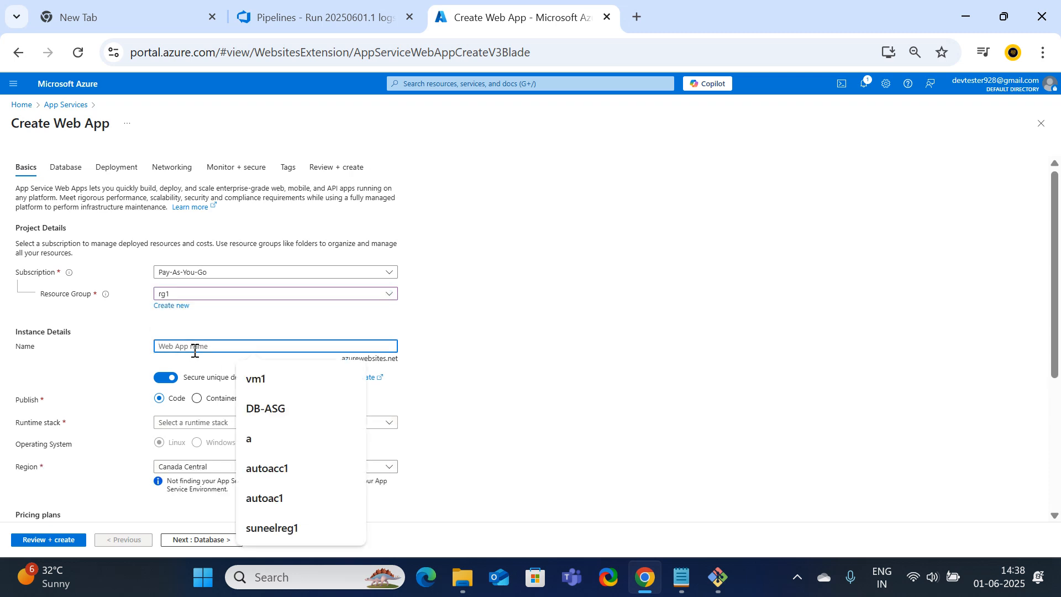
text(sun)
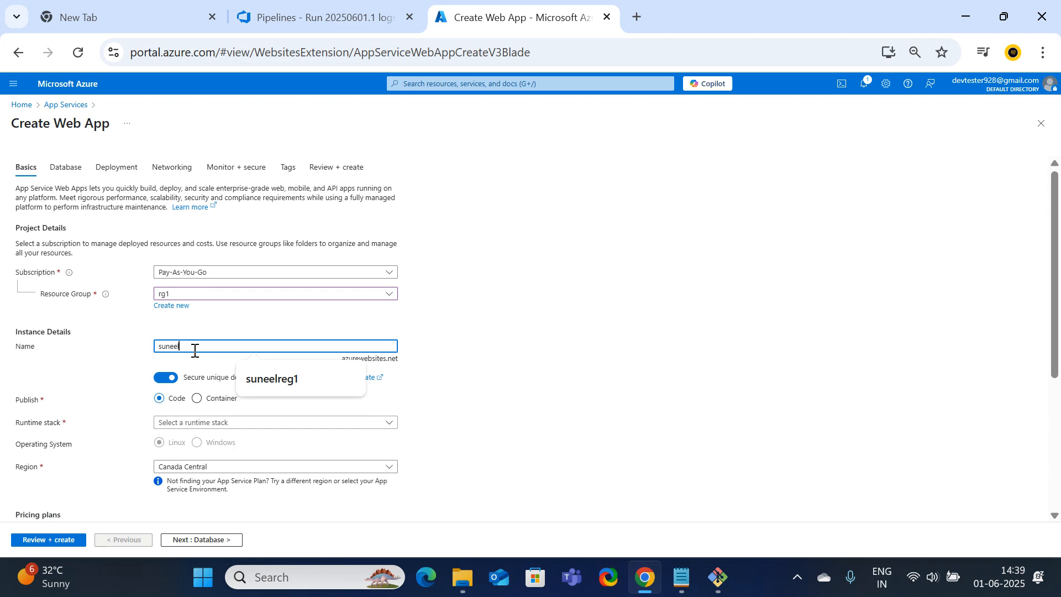
text(eelittech)
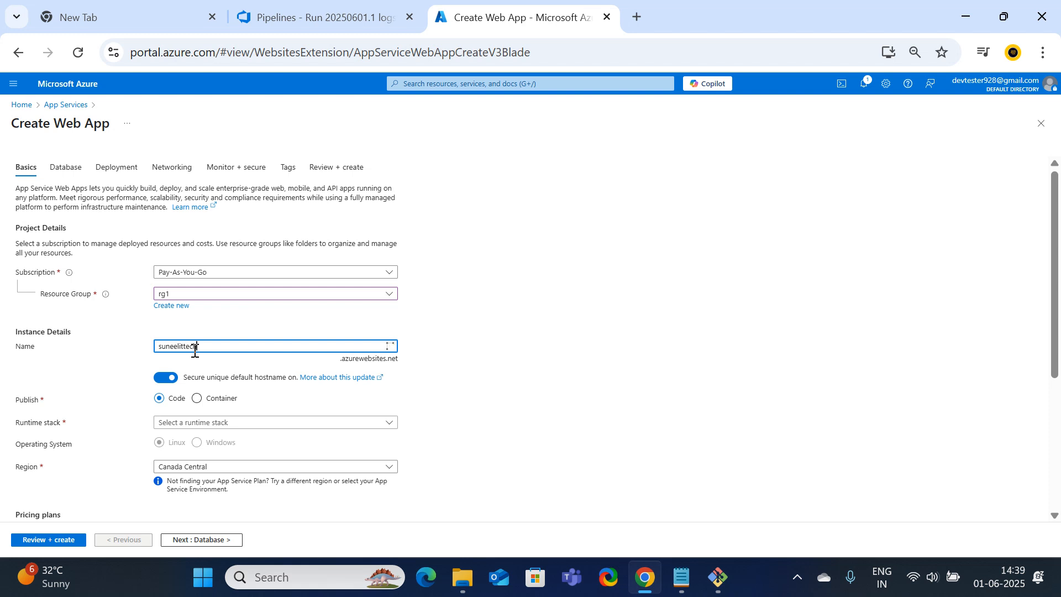
click(590, 344)
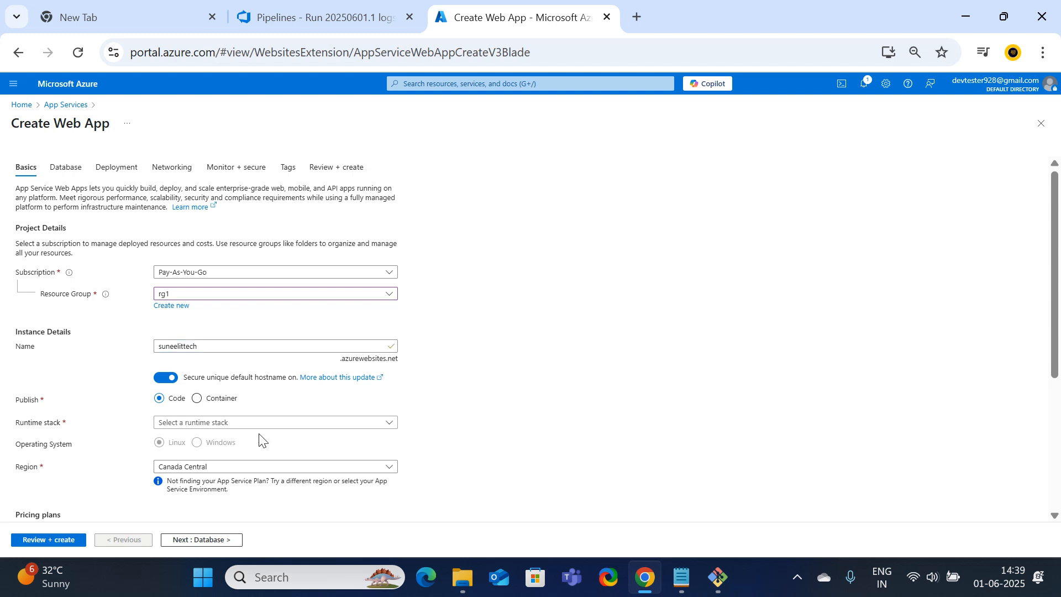
Set the web app's runtime to Node 22 LTS and its region to Japan West
scroll(261, 440, down, 2)
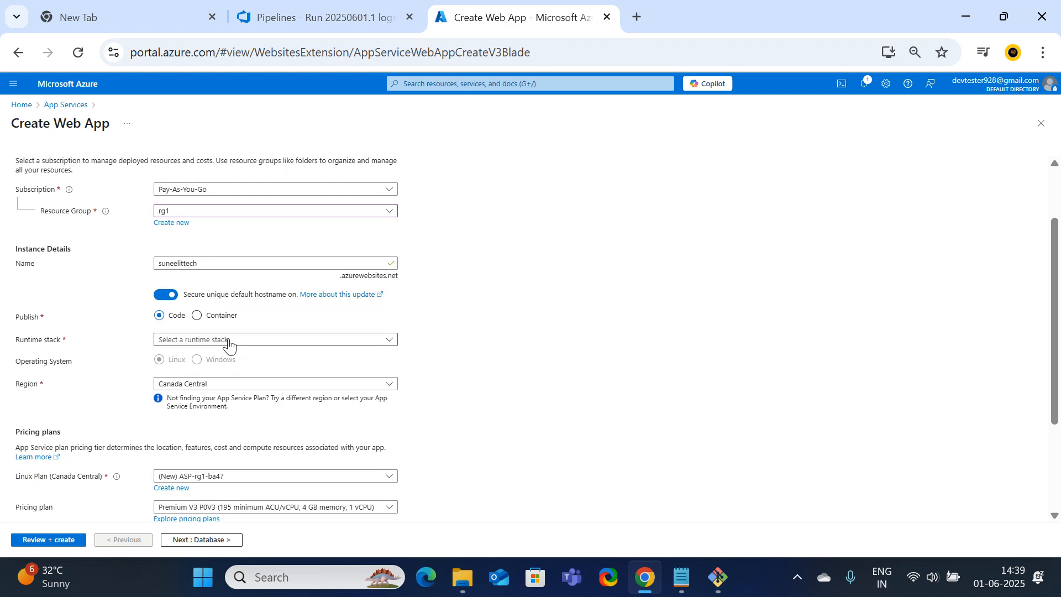
click(230, 344)
scroll(223, 248, down, 3)
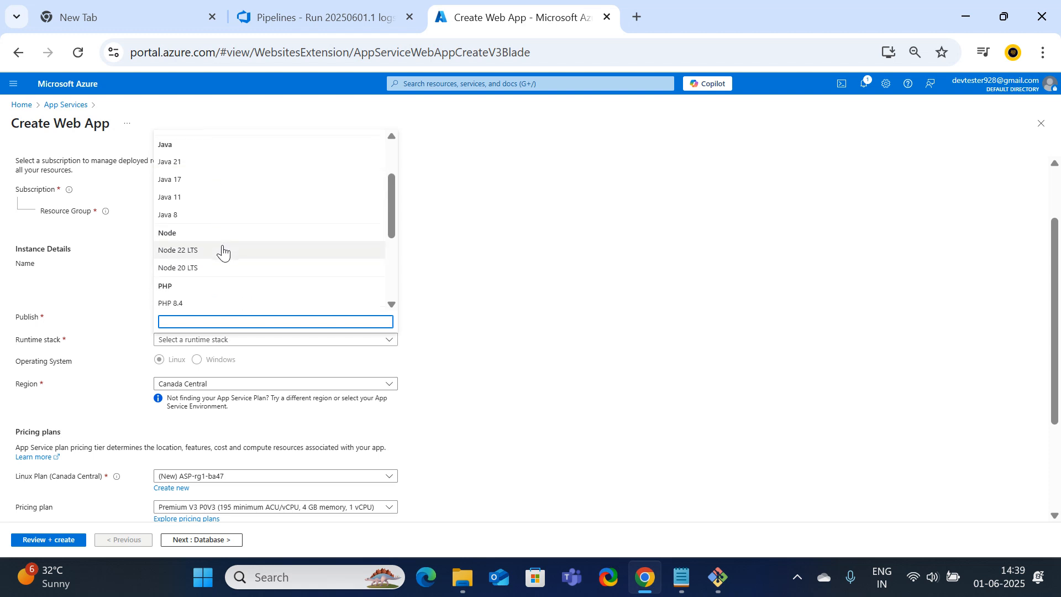
click(195, 254)
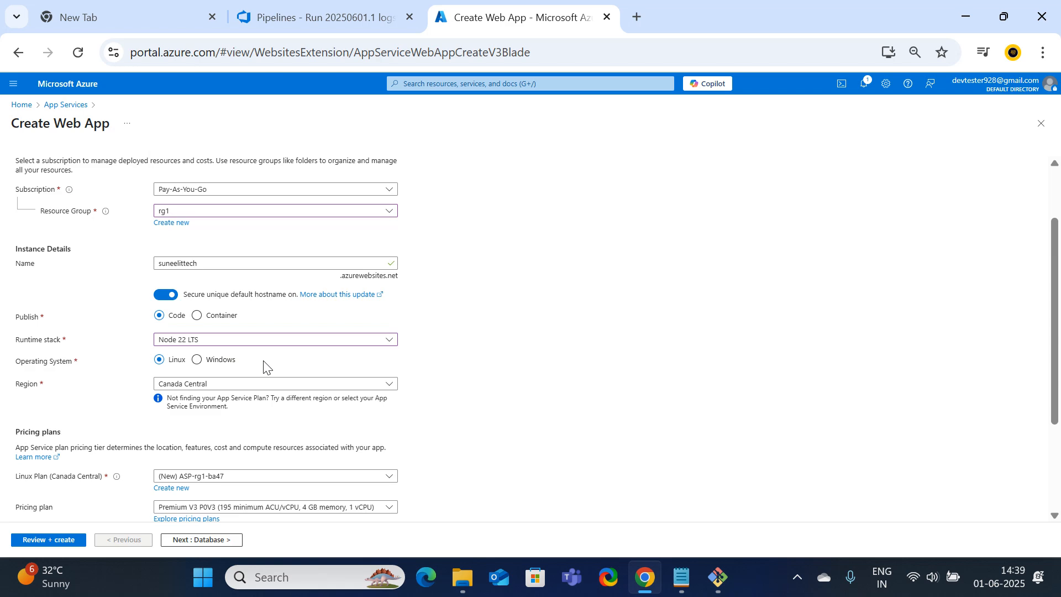
scroll(265, 367, down, 2)
click(259, 303)
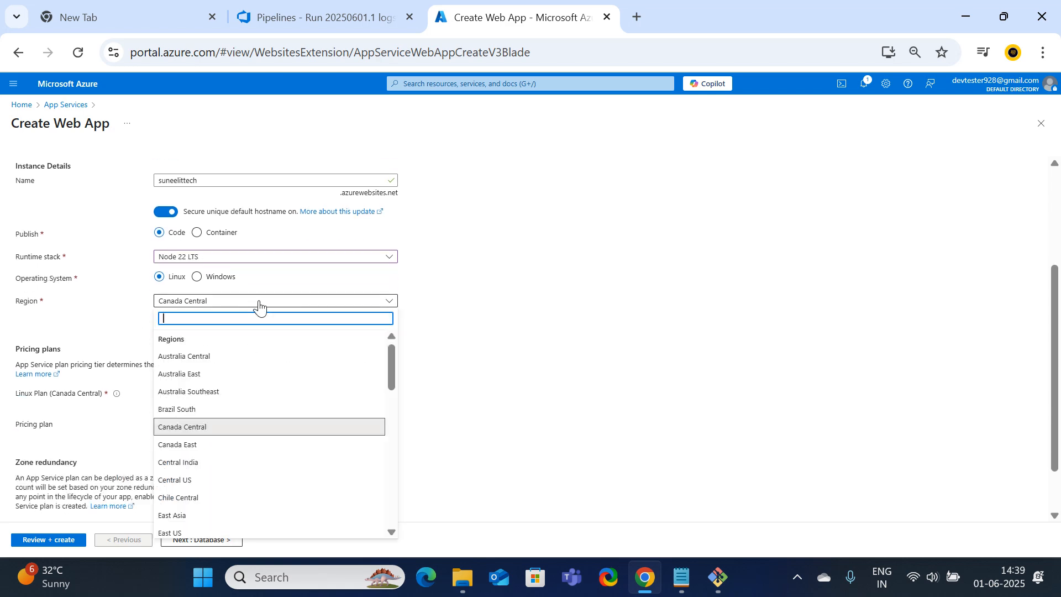
text(japa)
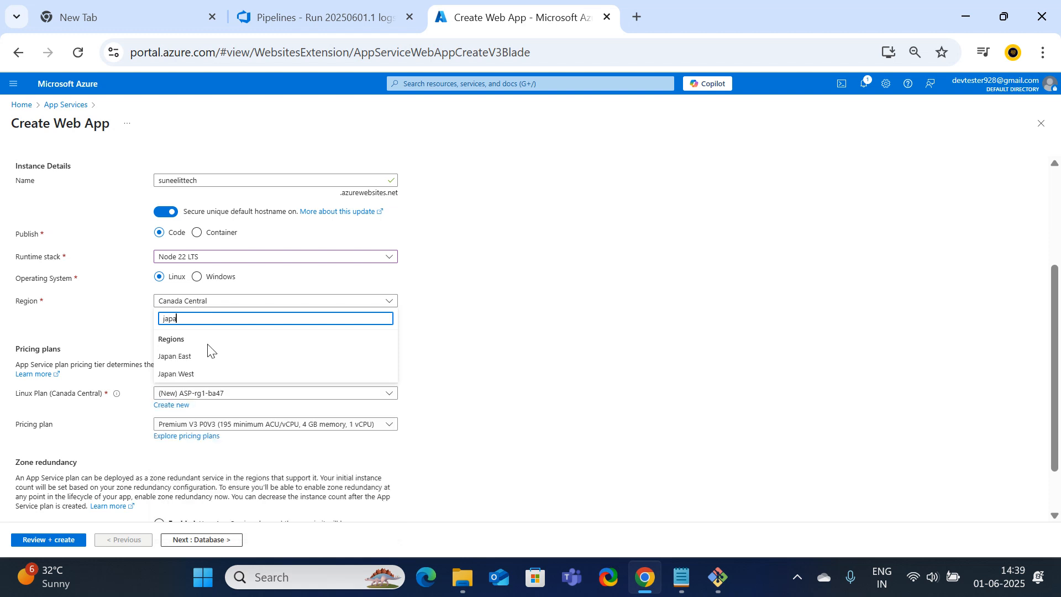
click(187, 375)
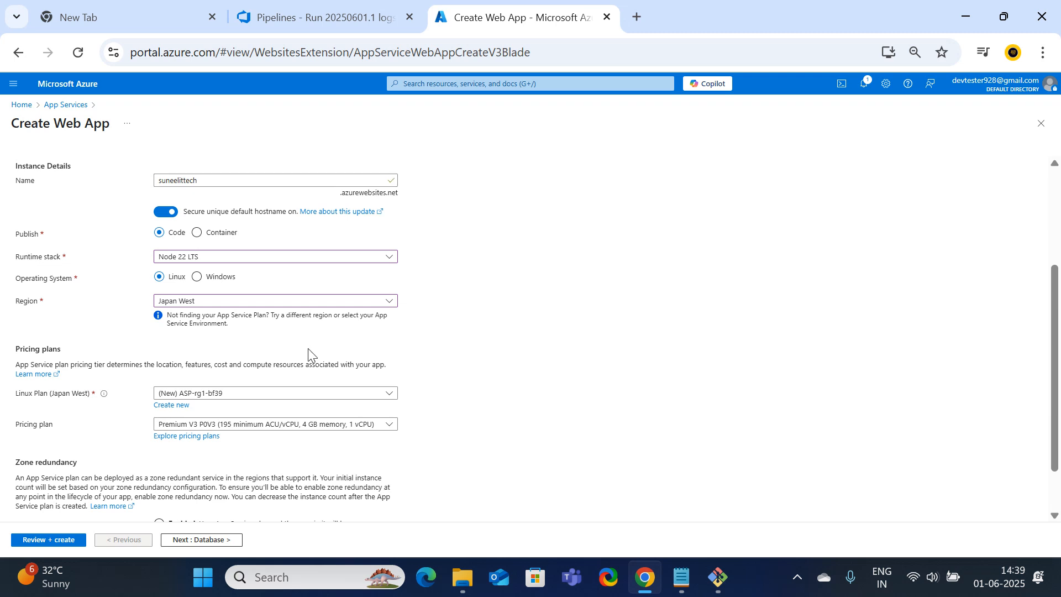
Keep the new ASP-rg1-bf39 Linux plan on the Free F1 pricing tier
scroll(309, 356, down, 1)
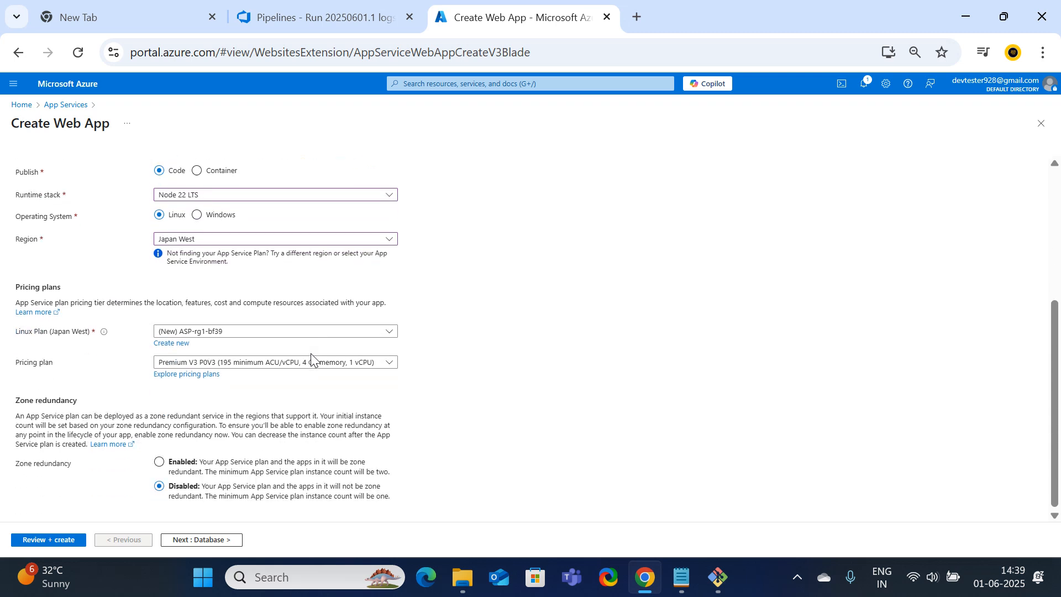
click(280, 332)
click(187, 369)
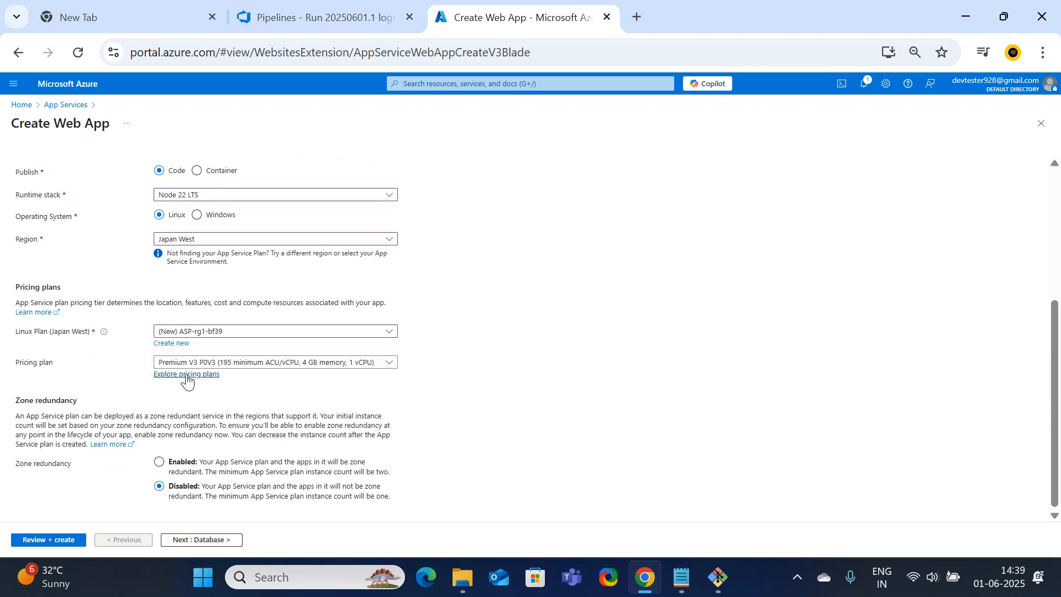
click(385, 366)
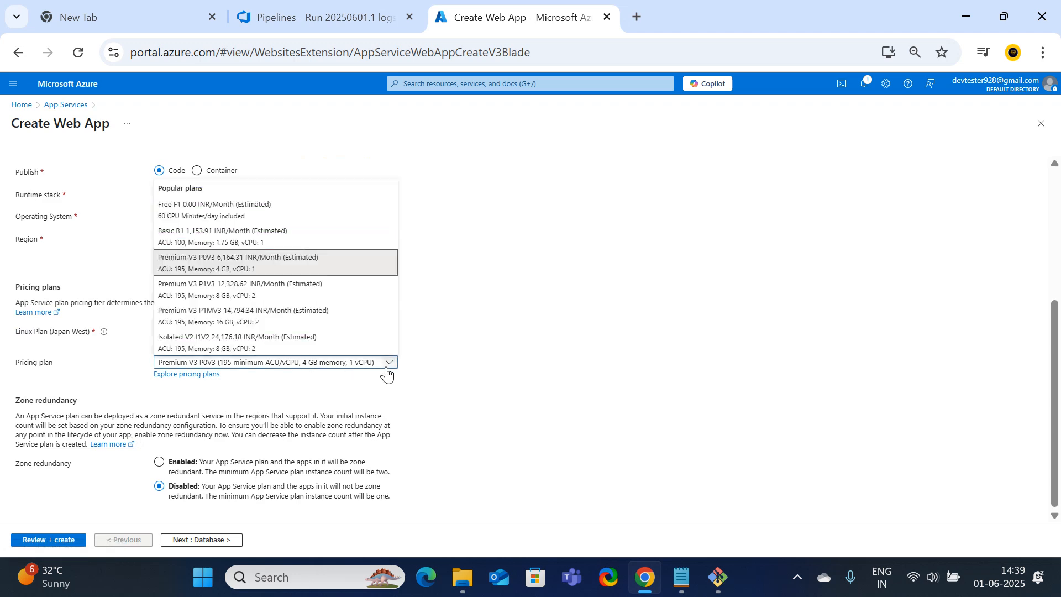
click(199, 210)
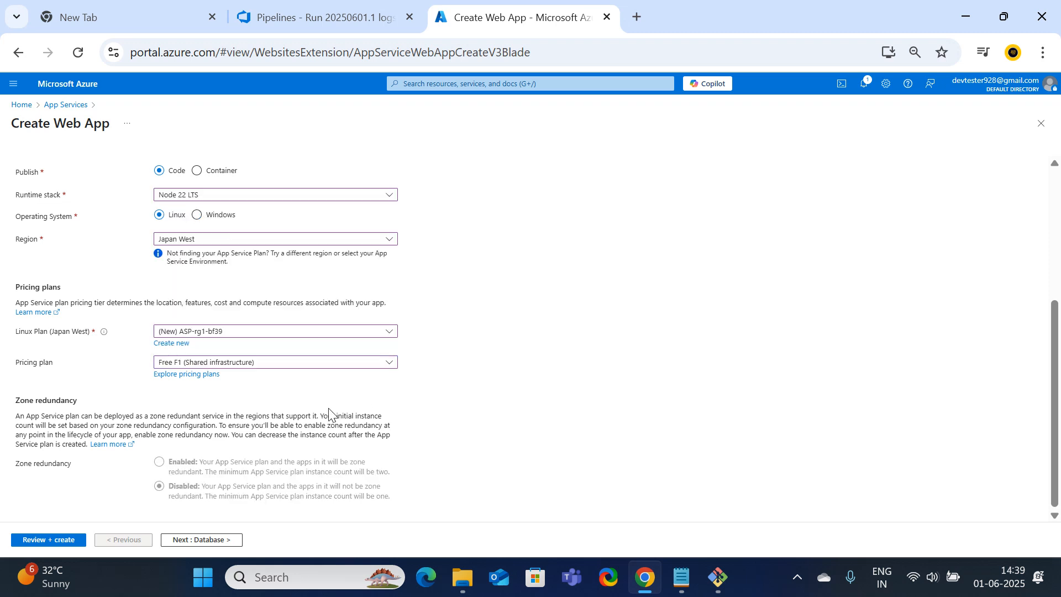
scroll(328, 406, up, 2)
scroll(328, 400, down, 2)
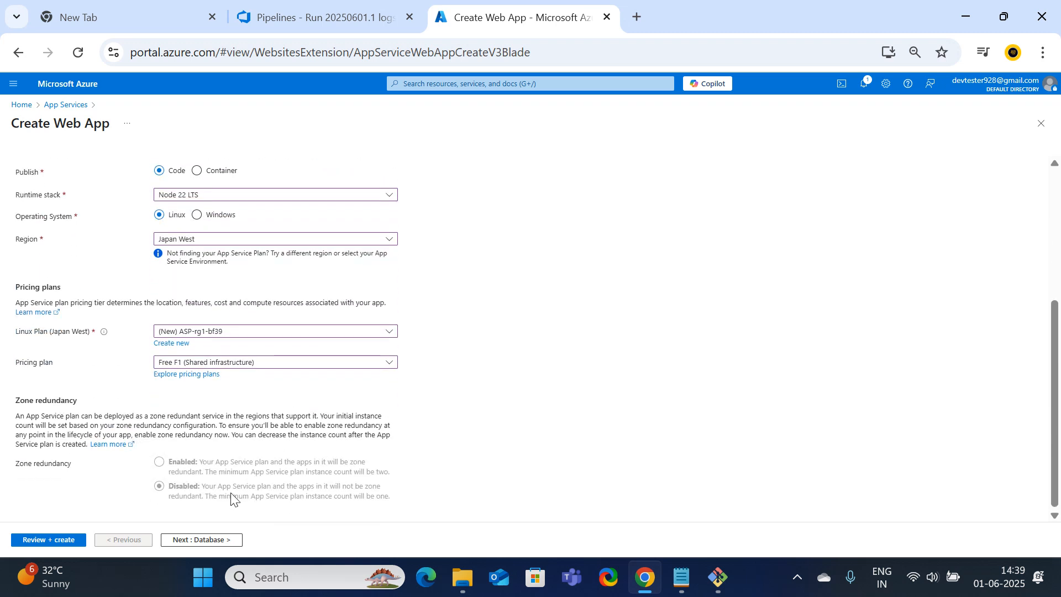
click(210, 540)
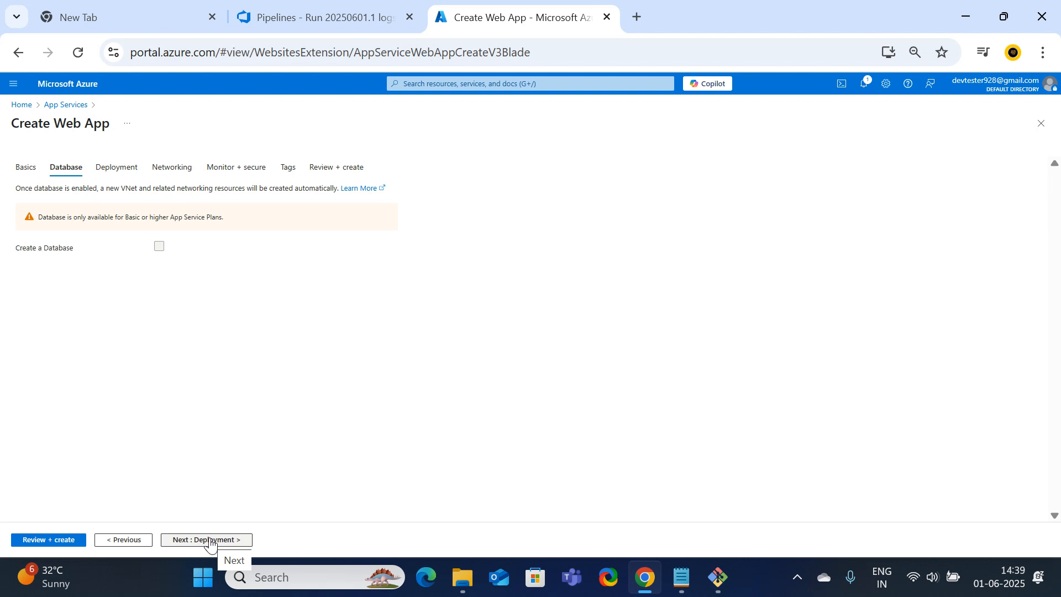
Accept the default Deployment, Networking and Monitoring settings, then review and create the web app
click(210, 540)
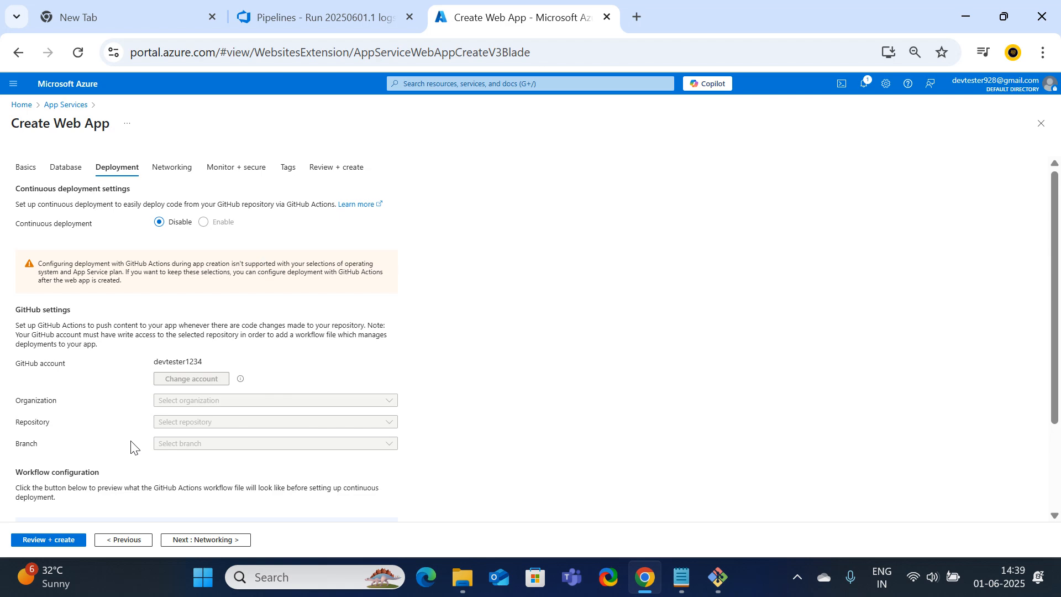
click(199, 540)
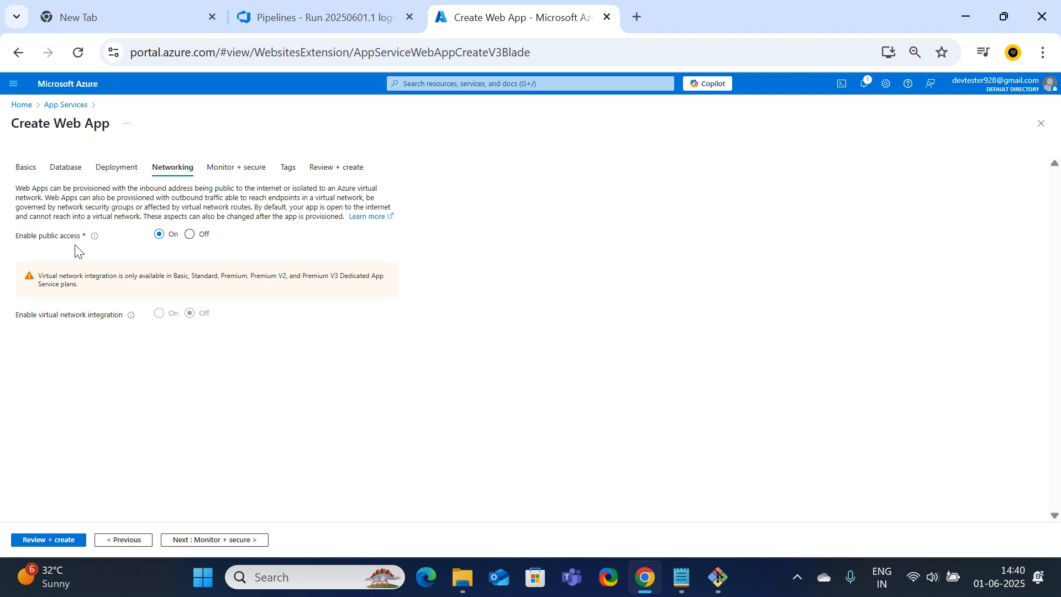
click(228, 542)
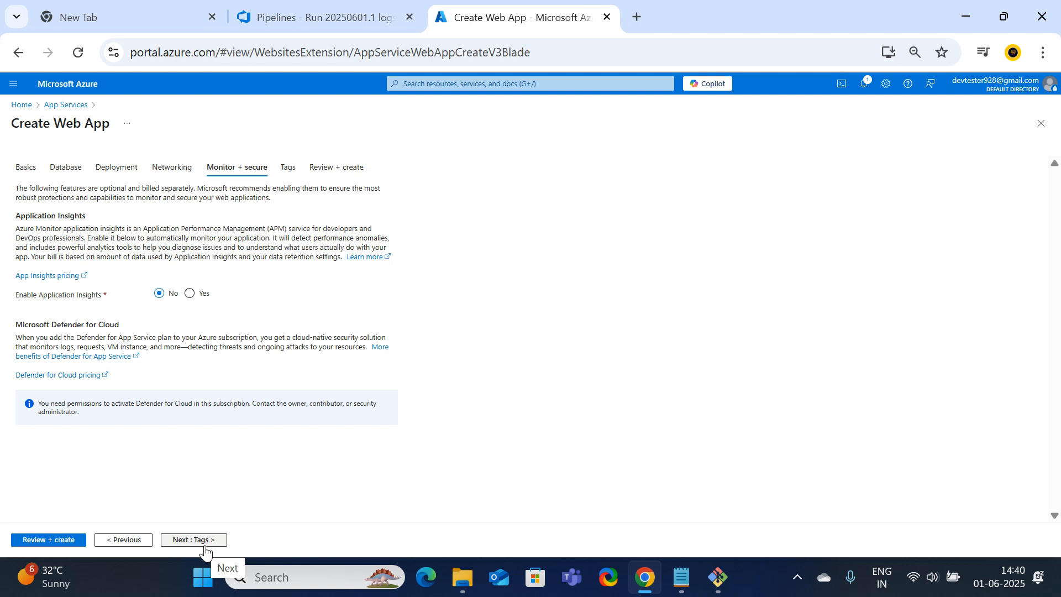
click(52, 541)
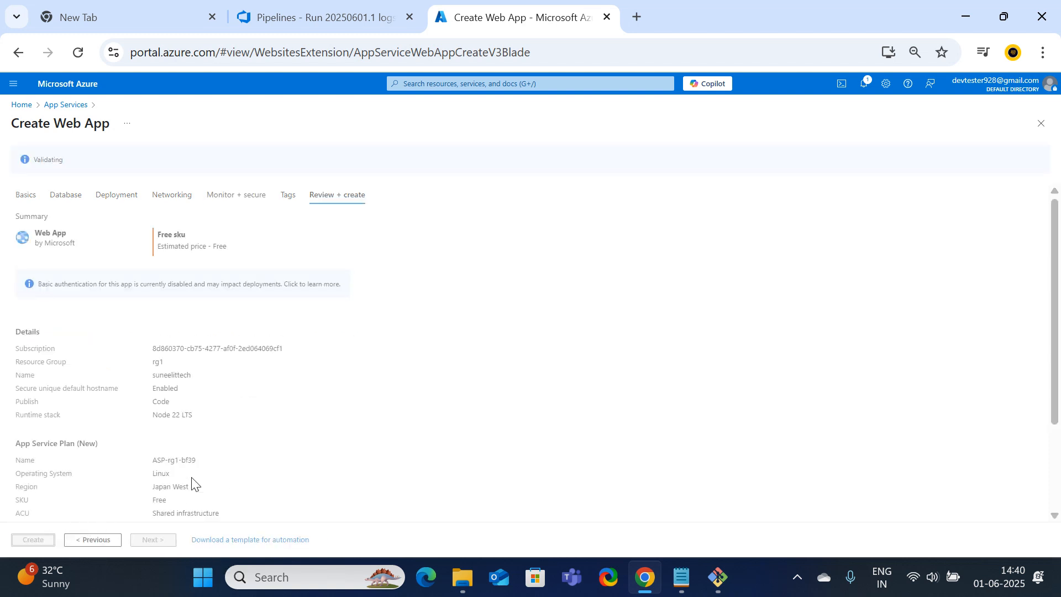
click(41, 541)
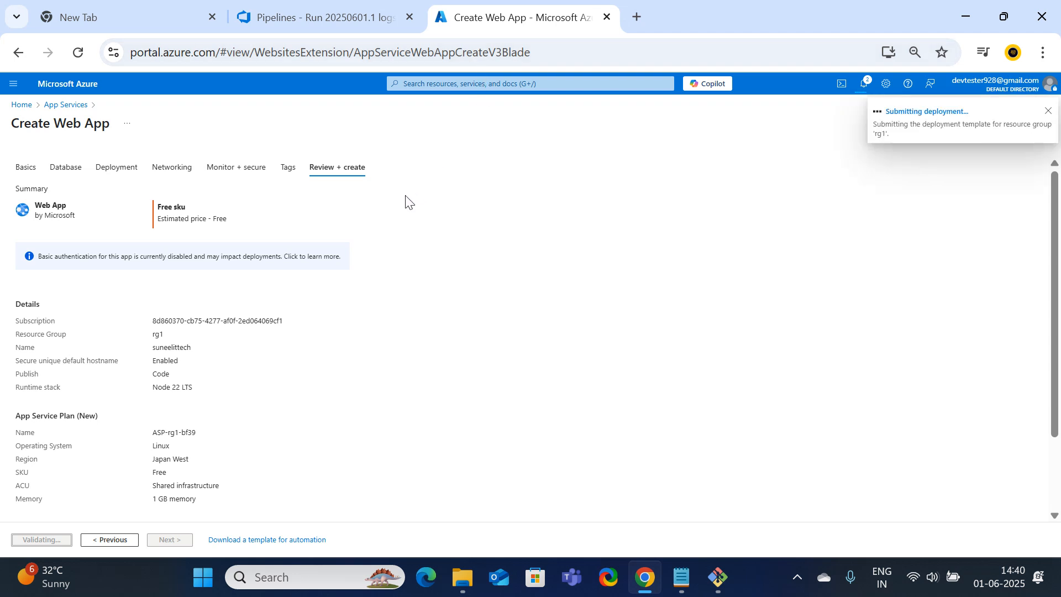
click(331, 18)
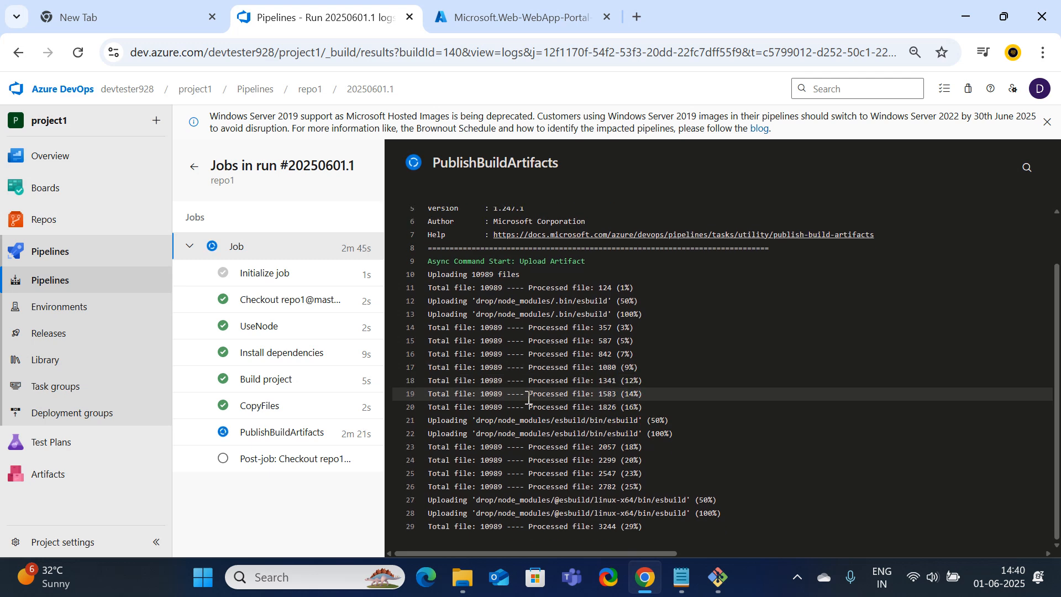
Scroll to the top of the PublishBuildArtifacts log, still uploading 10989 files at 29%
scroll(529, 399, up, 1)
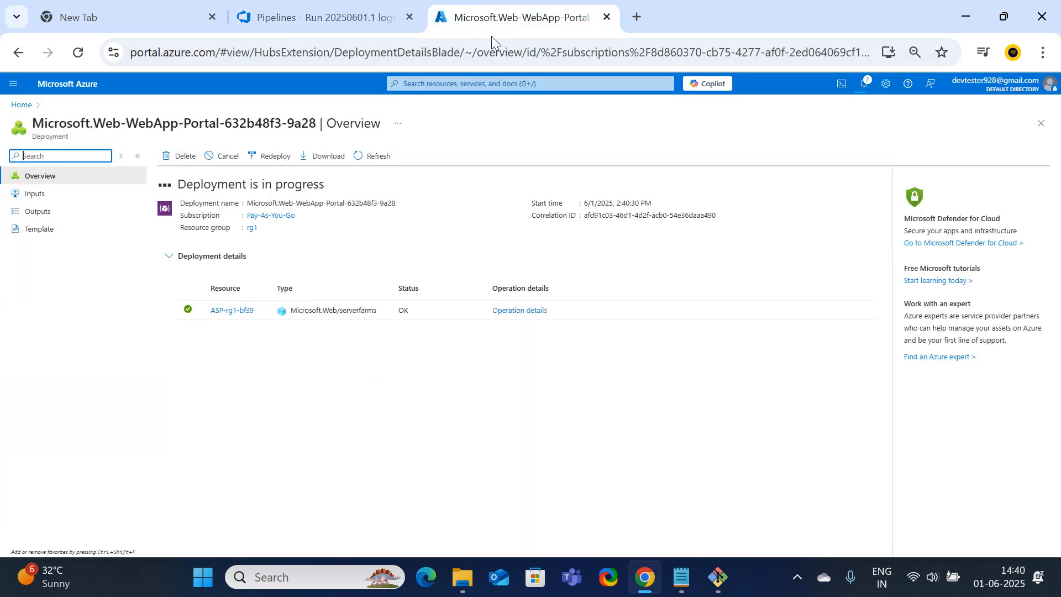
Go to the deployed suneelittech web app resource and copy its default domain
click(492, 18)
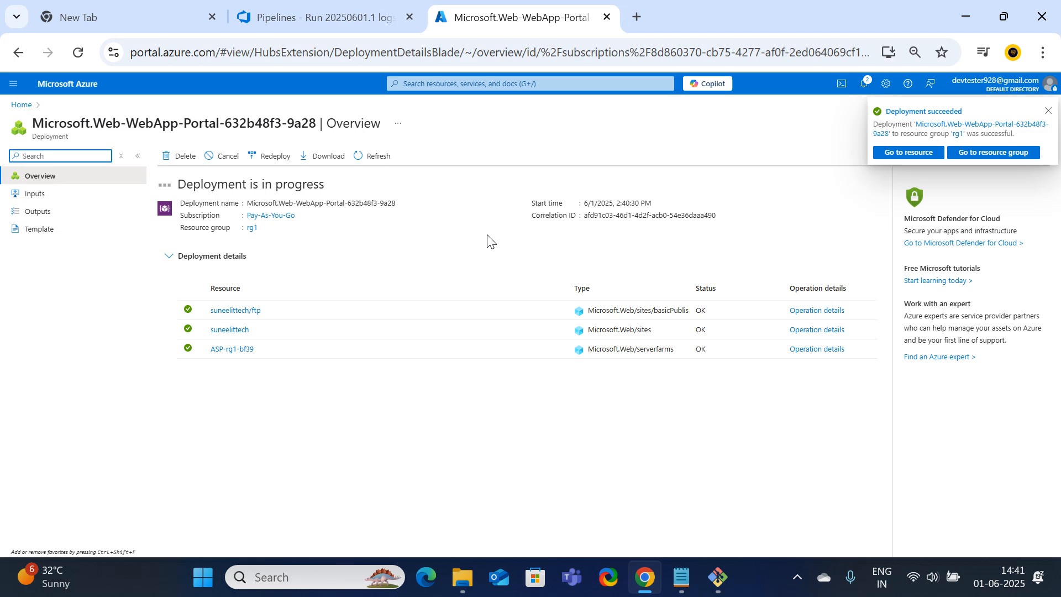
click(888, 156)
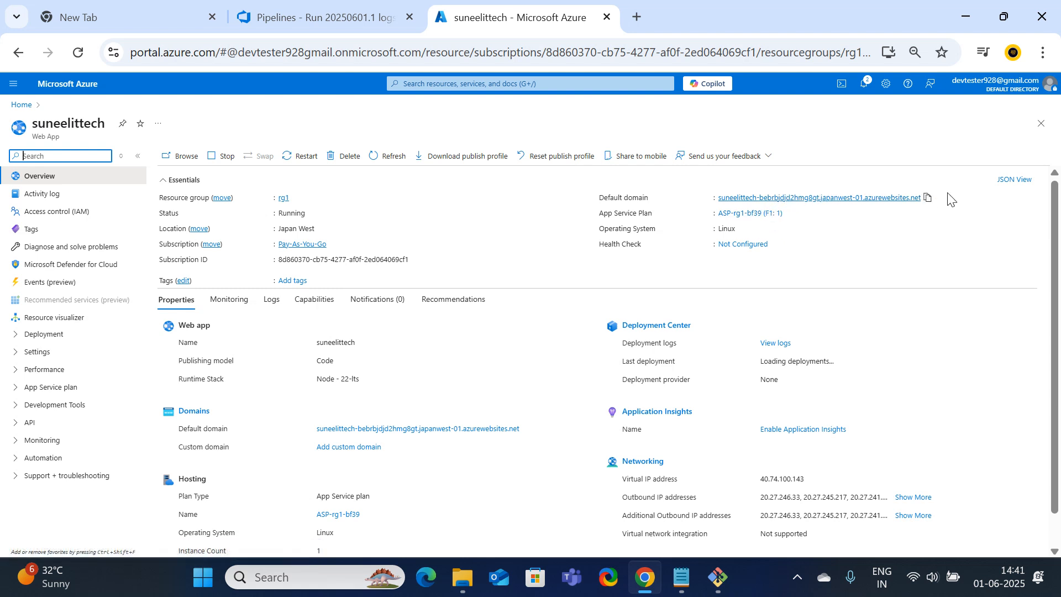
click(931, 201)
Load the copied web app address in a new Incognito window, continuing past the security warning
click(1043, 53)
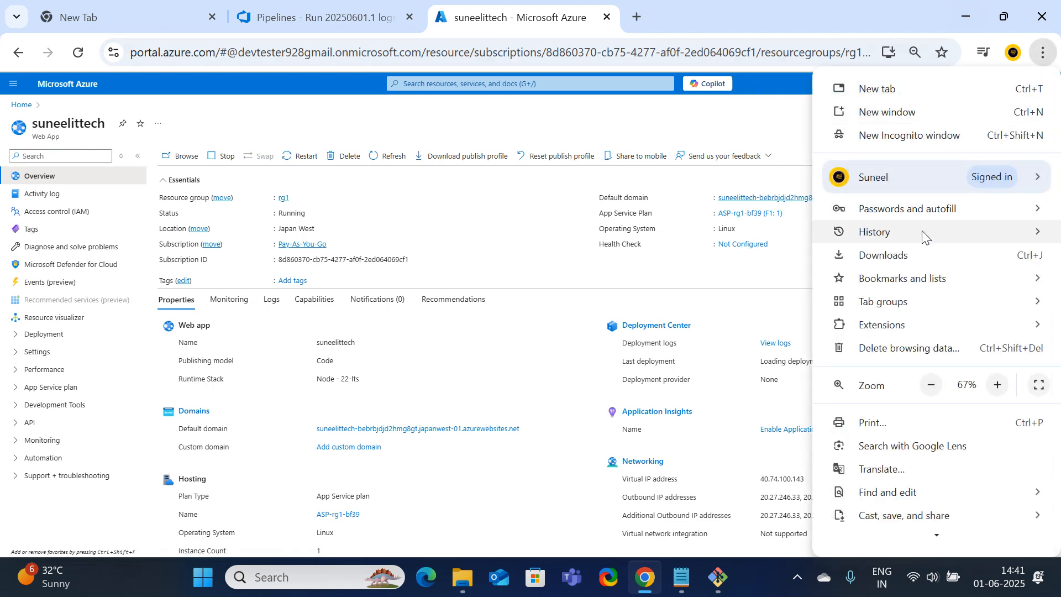
click(909, 135)
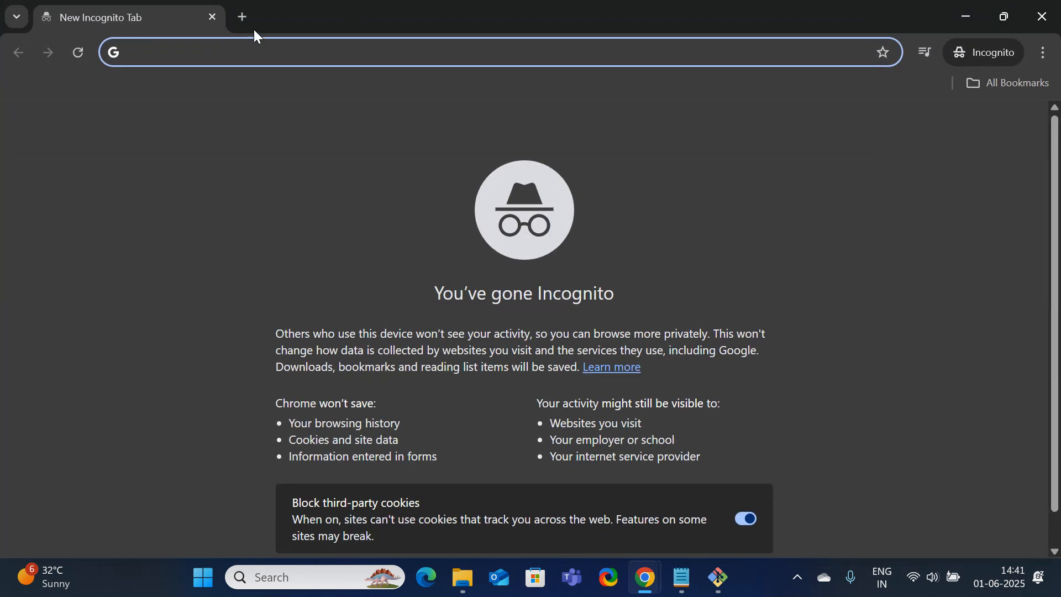
click(245, 16)
key(ctrl+v)
key(Return)
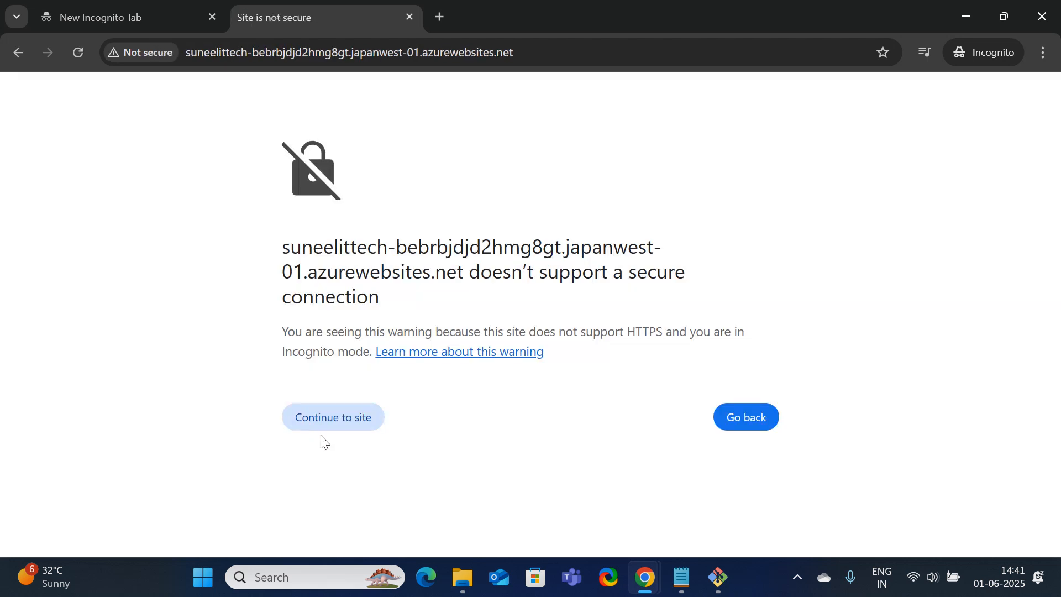
click(355, 422)
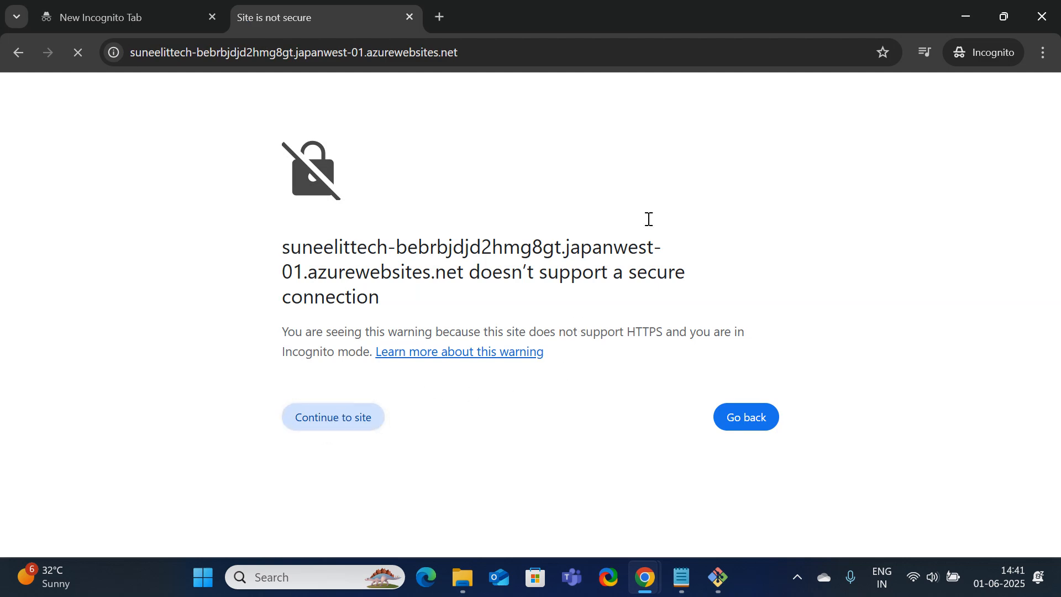
Load the web app address in a new regular tab alongside the portal overview
click(971, 19)
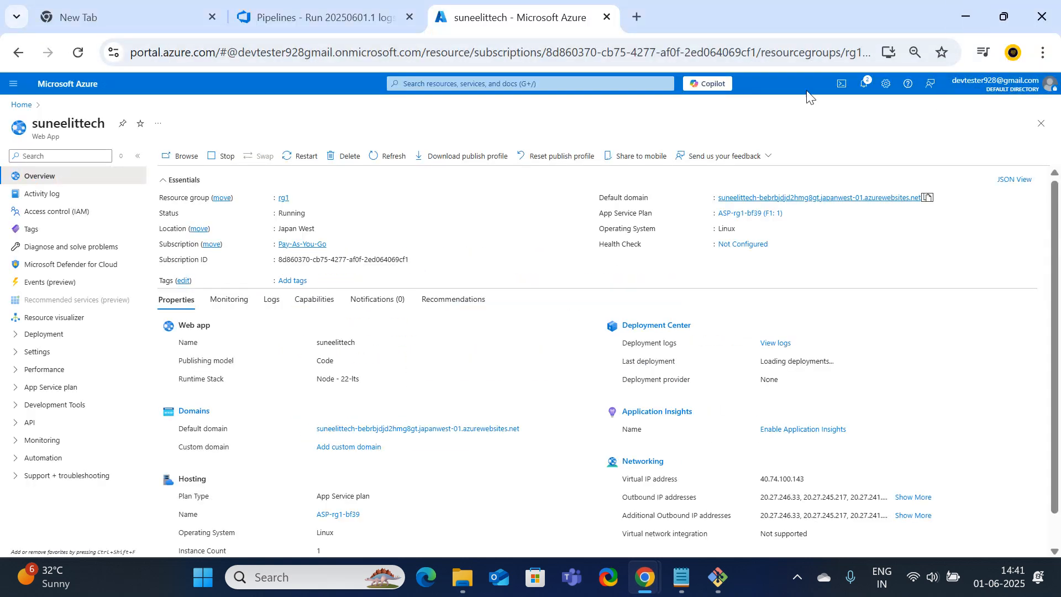
click(642, 22)
key(ctrl+v)
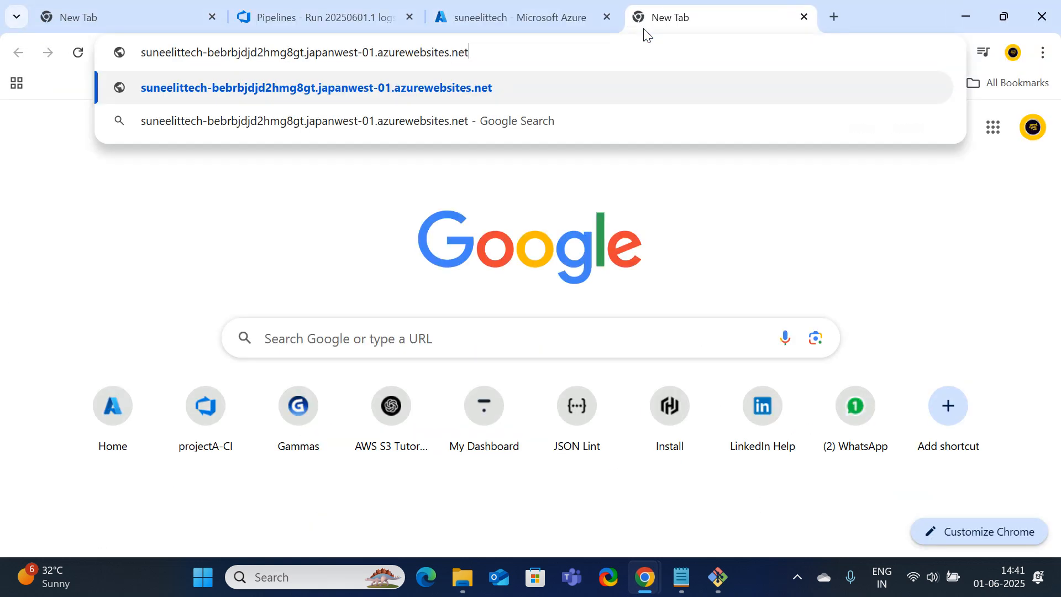
key(Return)
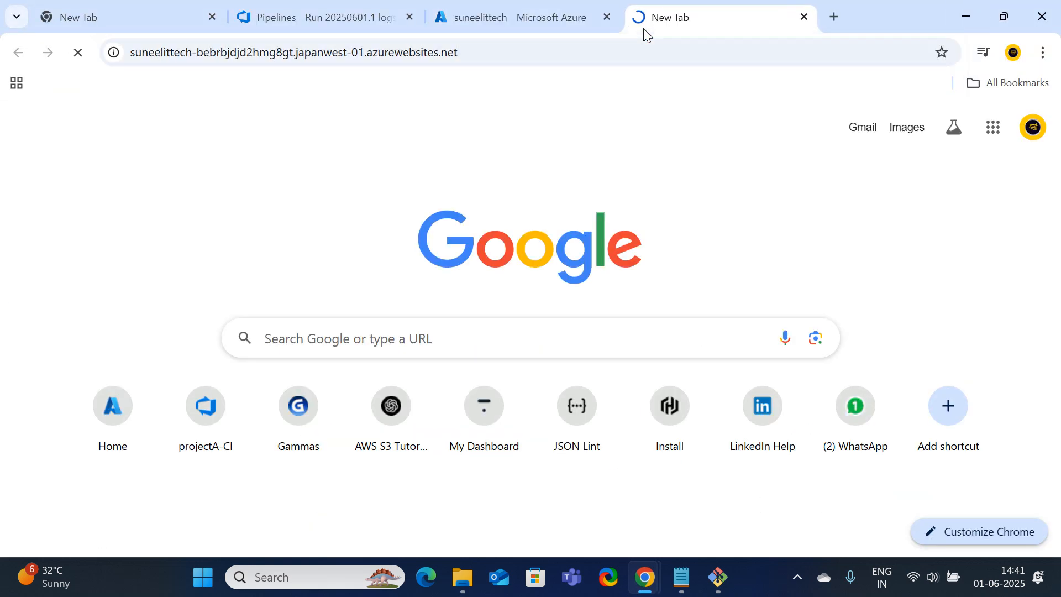
click(521, 12)
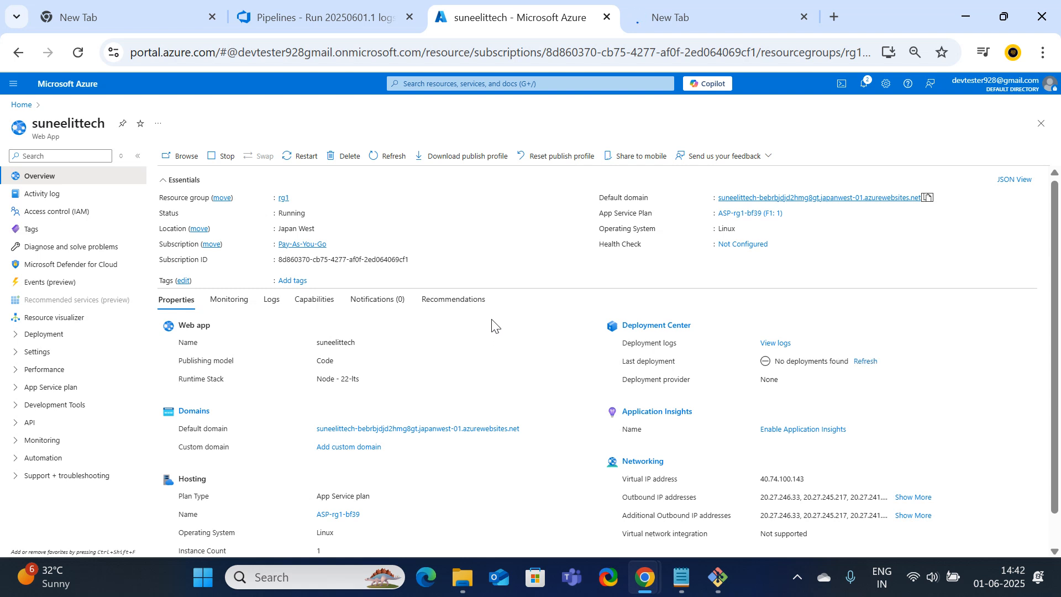
click(688, 10)
click(580, 56)
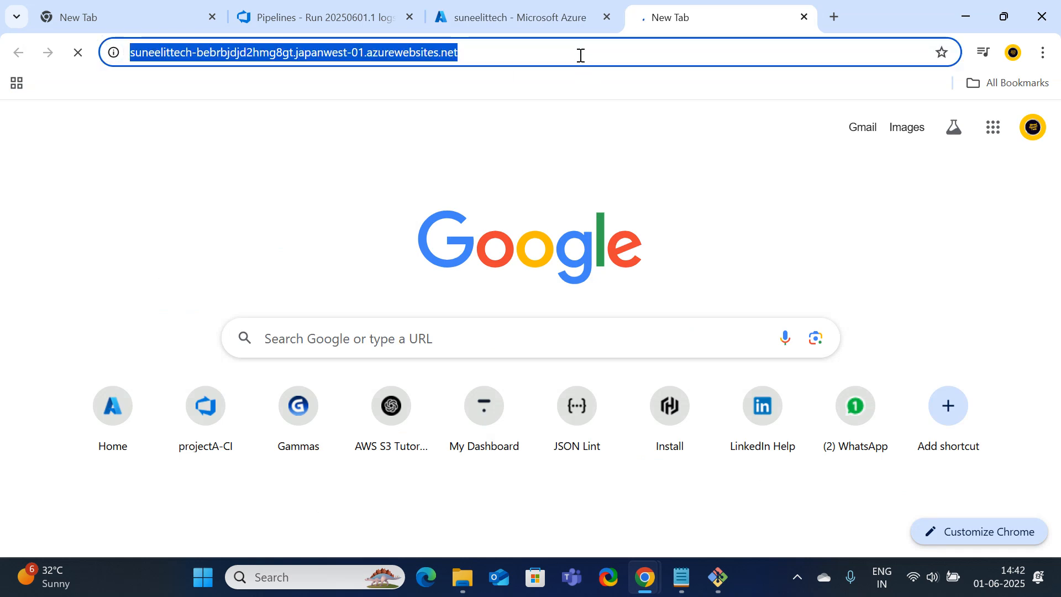
click(543, 6)
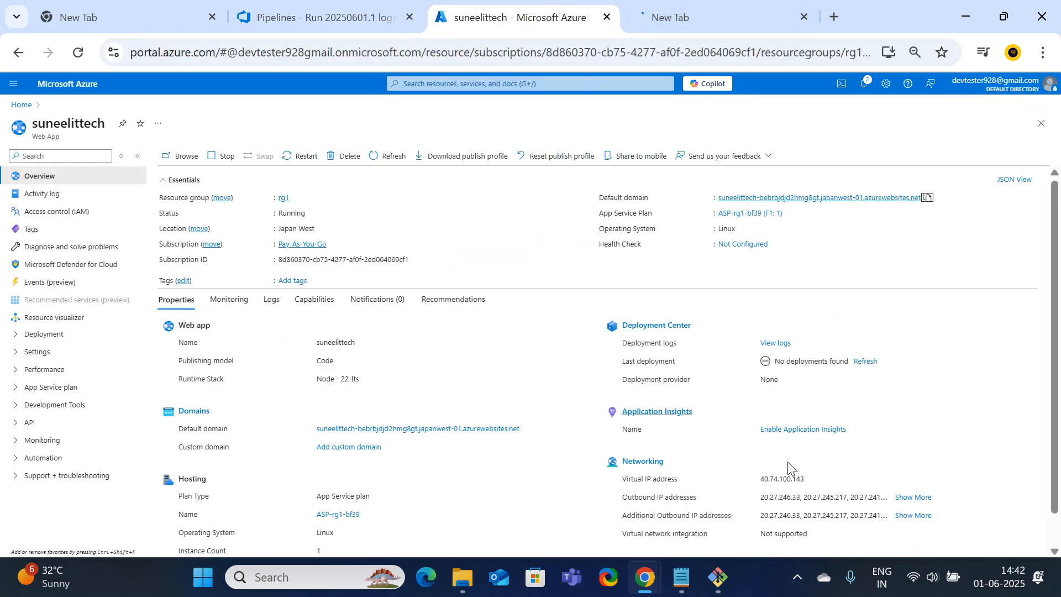
Back in the Incognito window, leave the warning page and reload the web app address
mouse_move(644, 576)
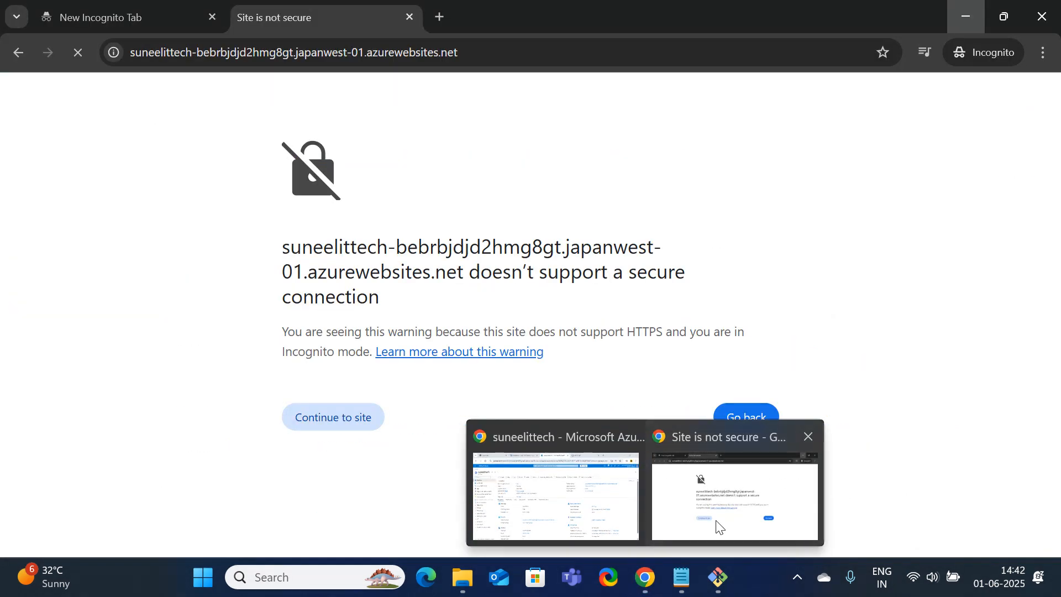
click(716, 525)
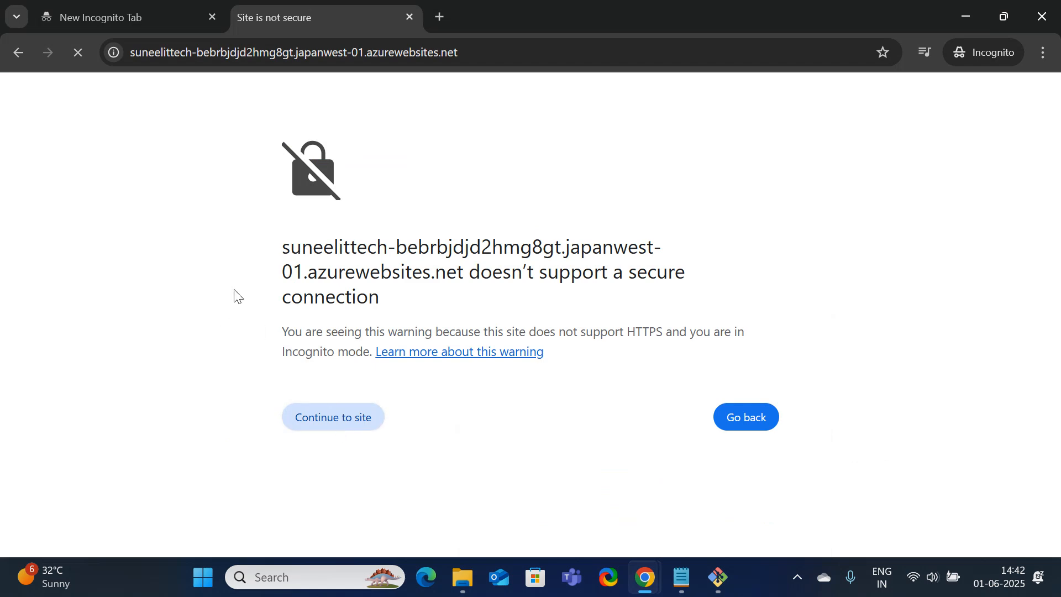
click(16, 54)
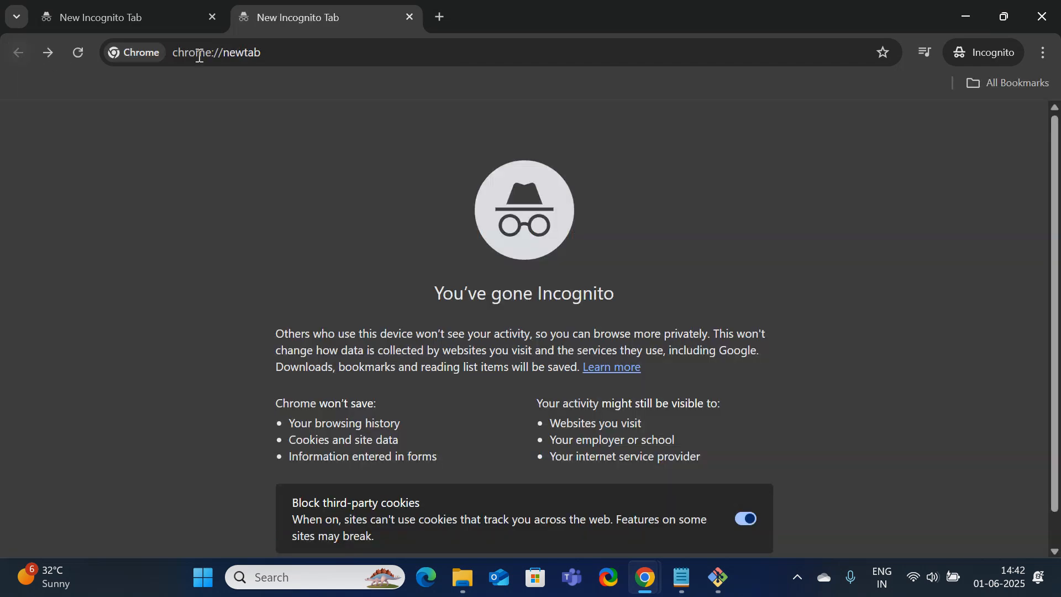
click(233, 54)
key(ctrl+v)
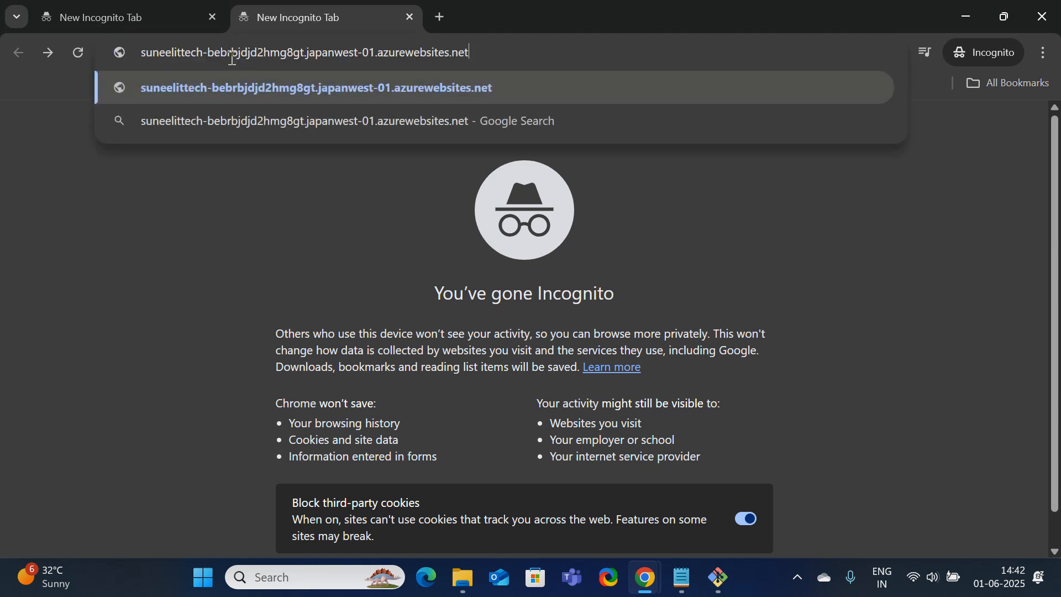
key(Return)
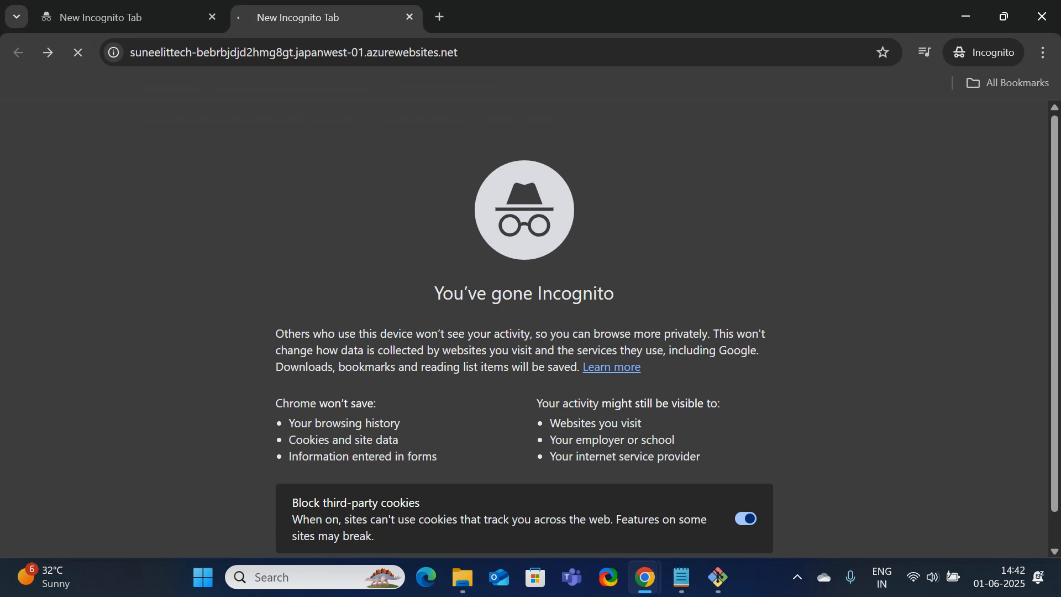
click(324, 579)
Open Windows Defender Firewall via Run with firewall.cpl, fixing the typo, then minimize it
text(f)
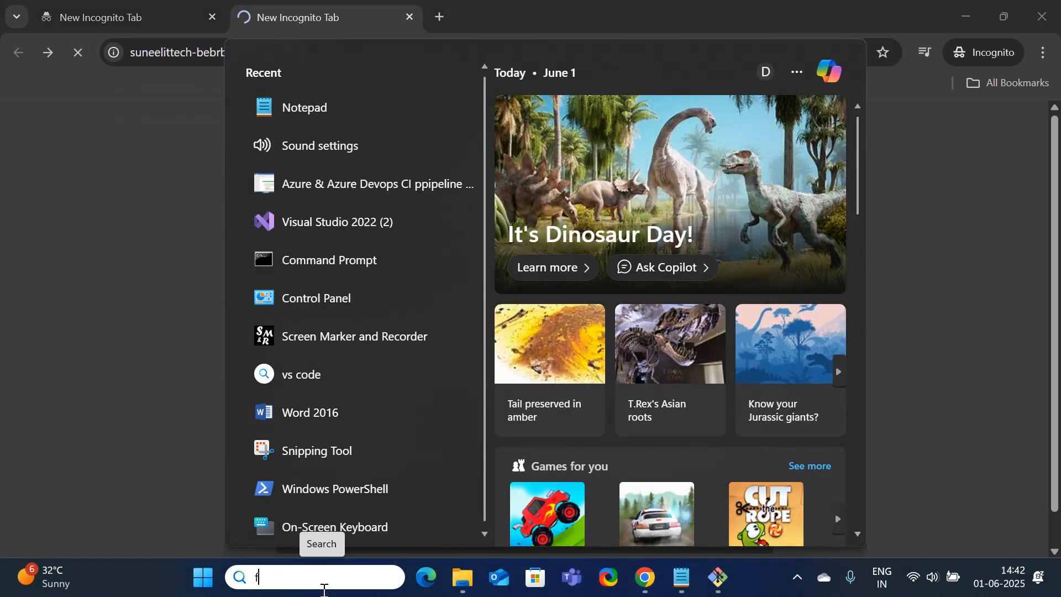
text(ire)
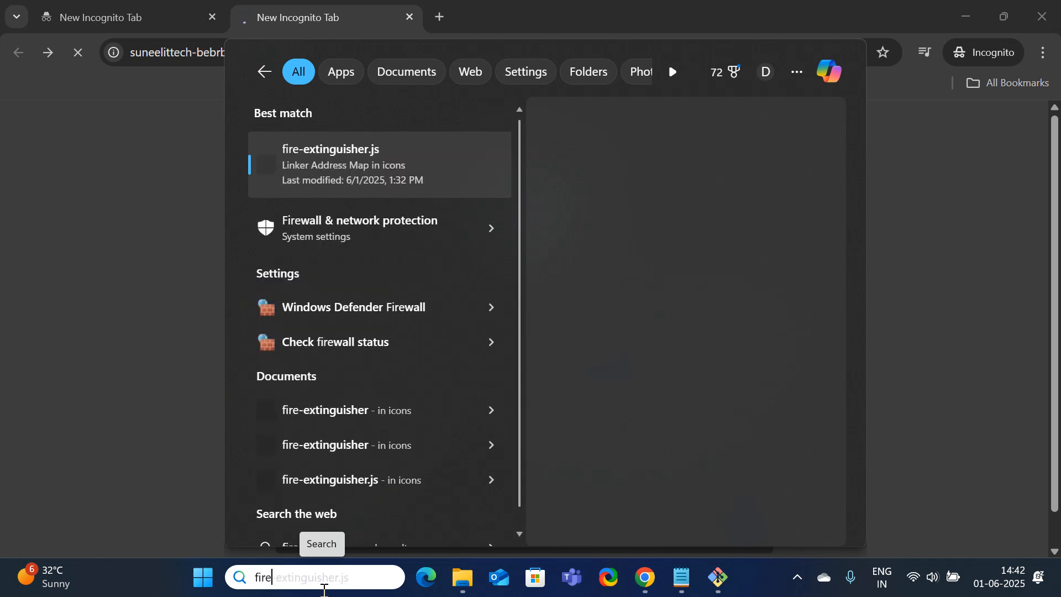
key(BackSpace)
key(BackSpace)
key(BackSpace)
key(BackSpace)
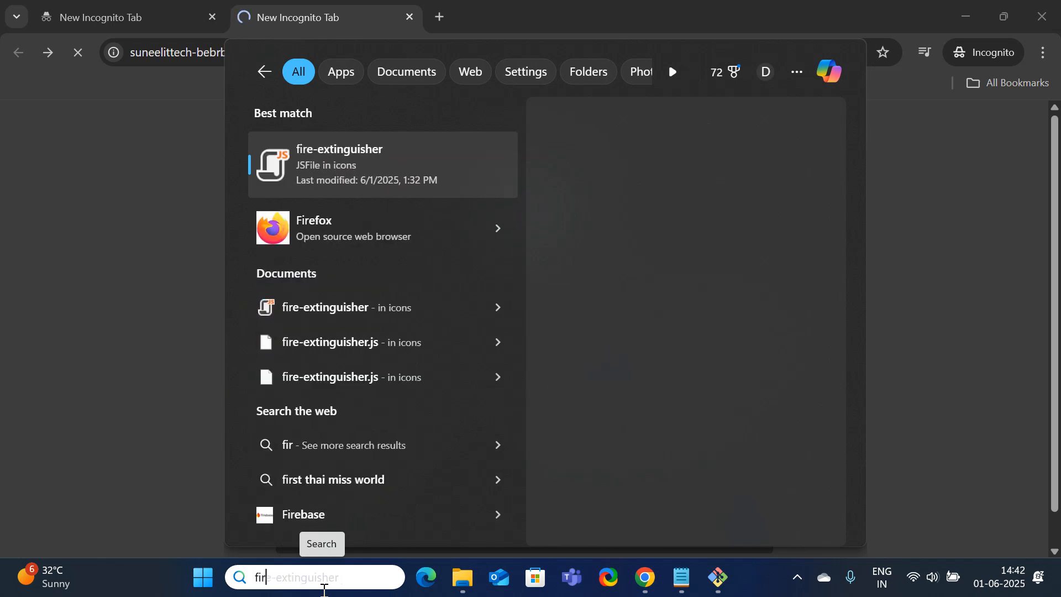
key(super+r)
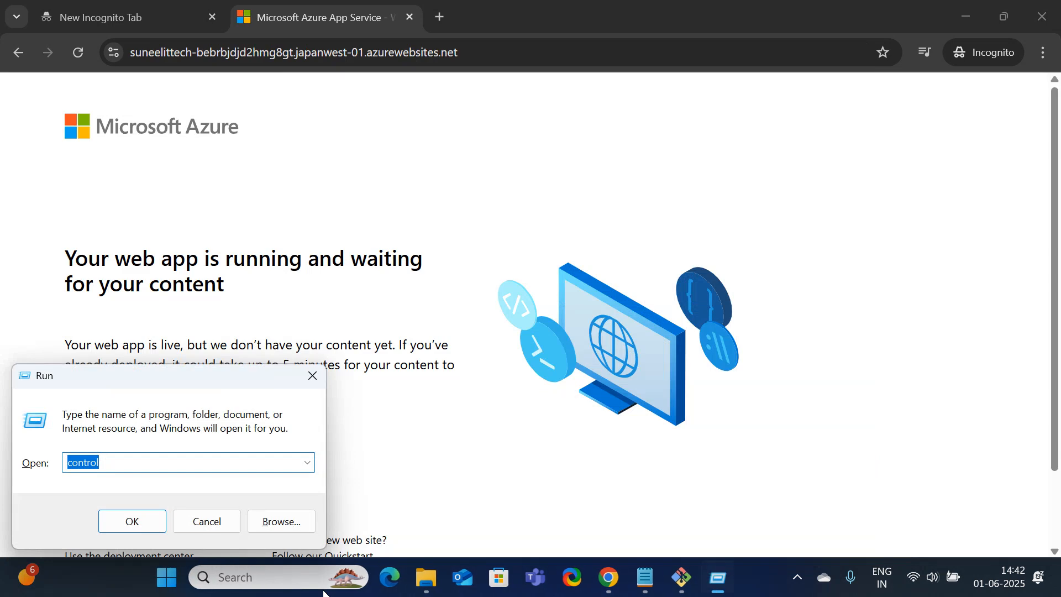
text(firewa)
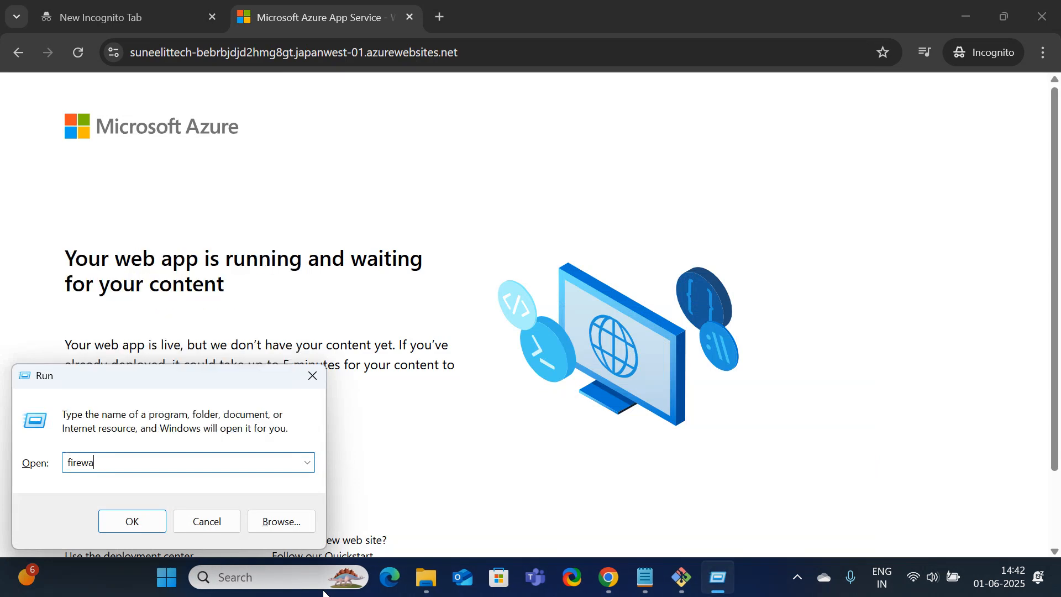
text(l.cpl)
key(Return)
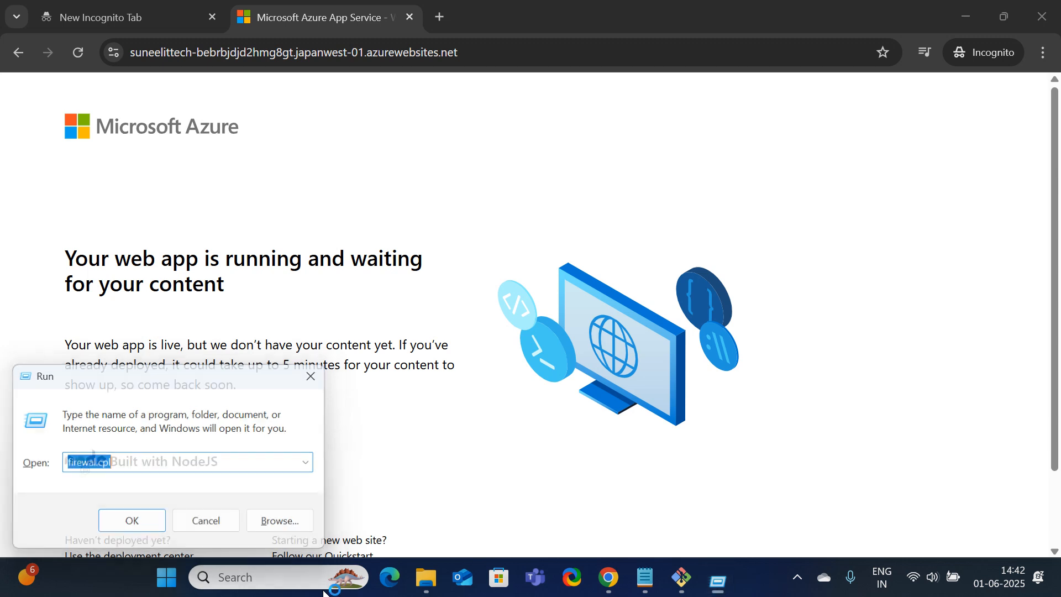
click(701, 297)
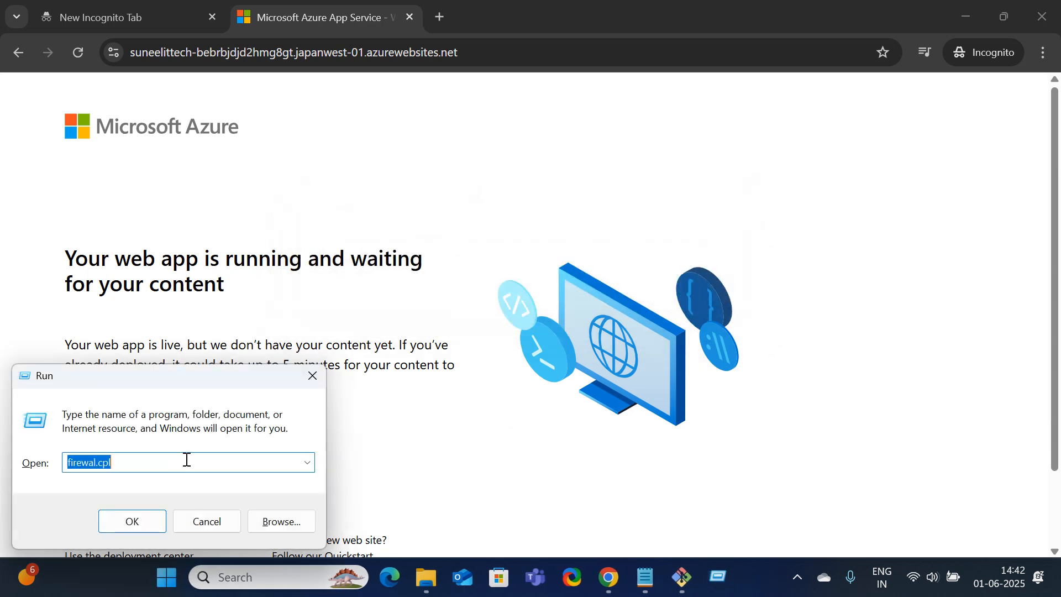
click(95, 462)
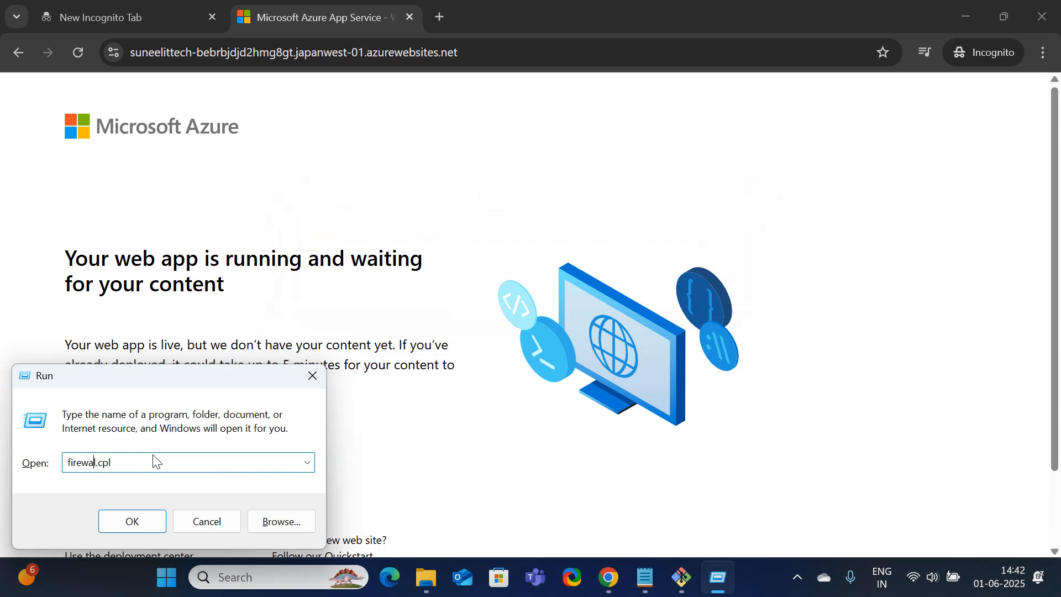
text(l)
key(ctrl+a)
key(Return)
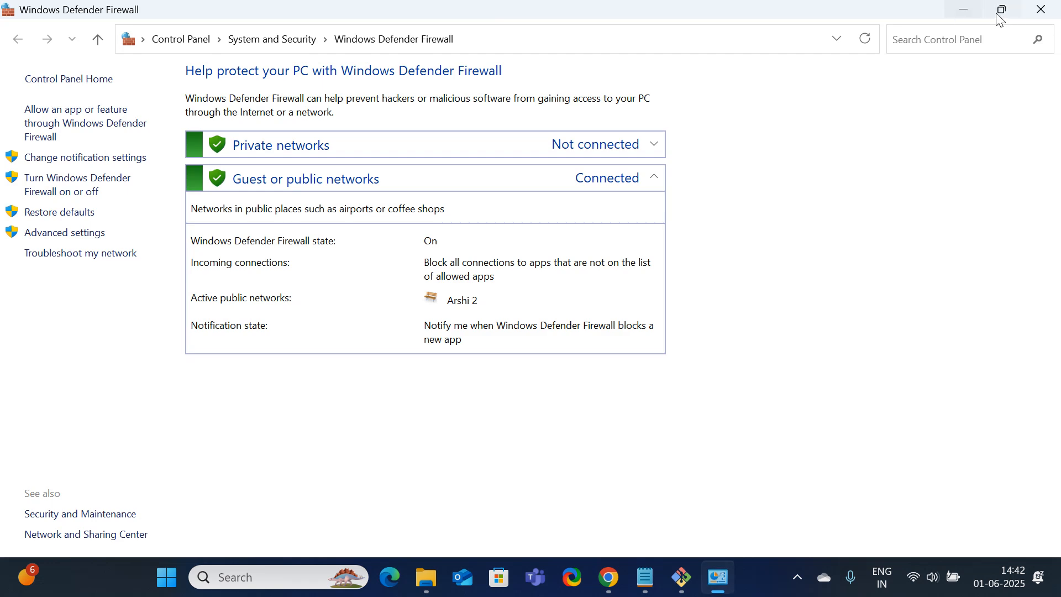
click(961, 10)
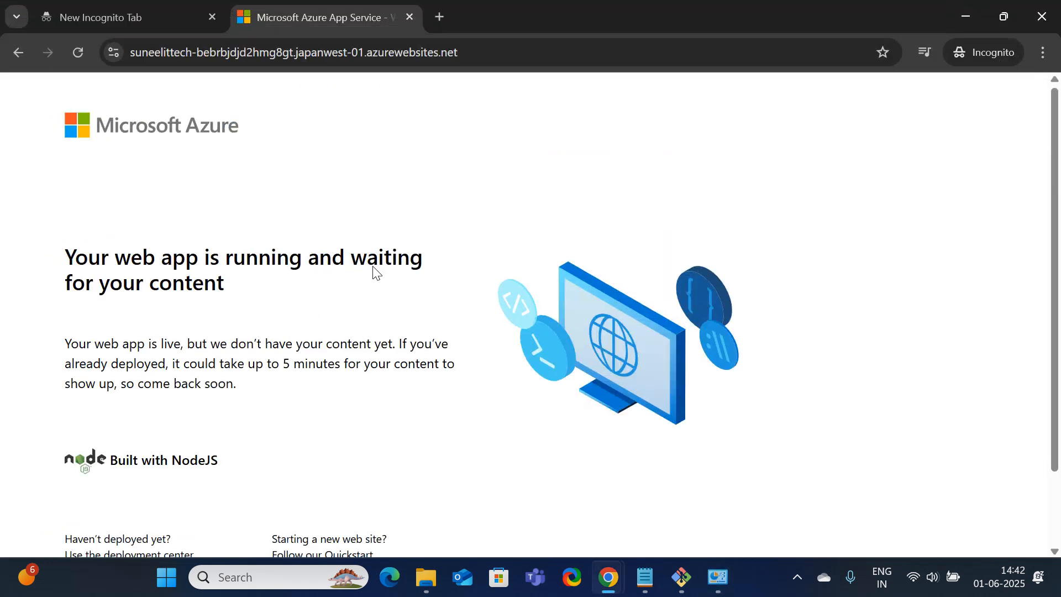
Inspect the 'Your web app is running' heading, then minimize Incognito to reveal the portal overview
scroll(377, 274, down, 3)
scroll(385, 301, up, 3)
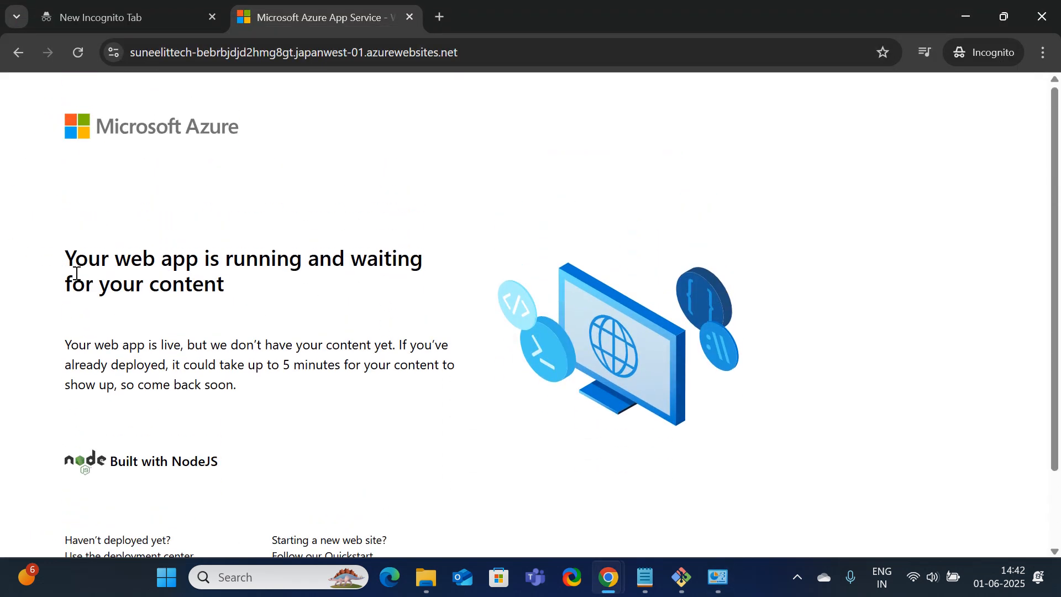
drag(67, 258, 224, 288)
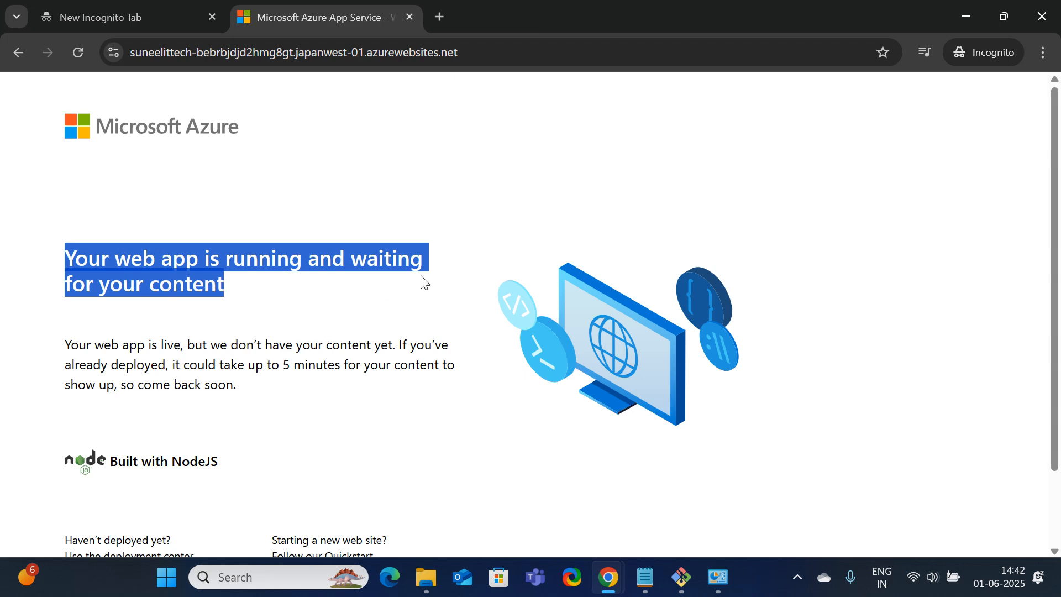
click(367, 336)
scroll(367, 329, down, 2)
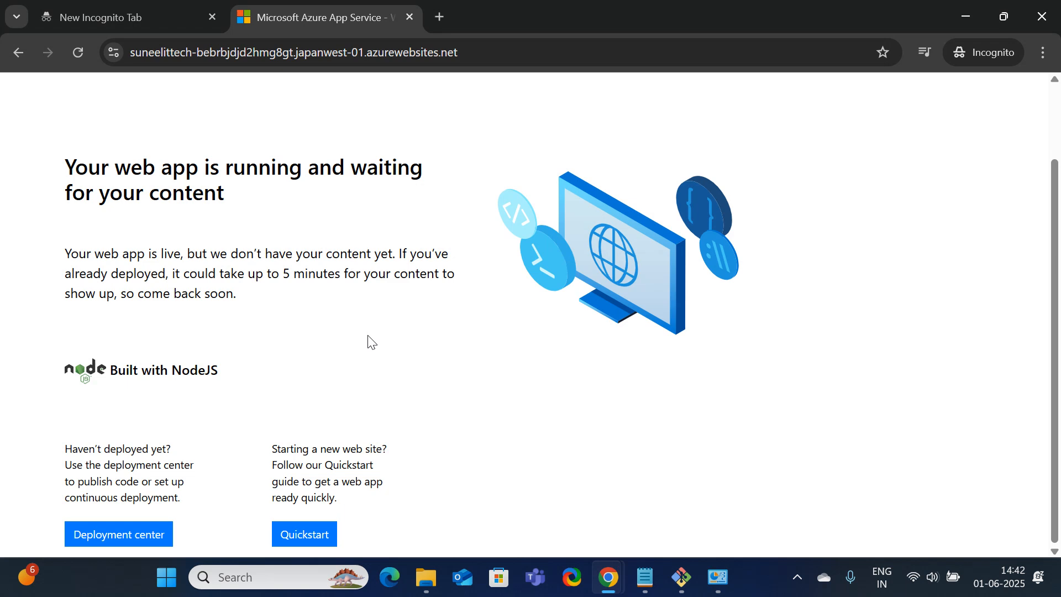
scroll(367, 340, up, 2)
click(966, 19)
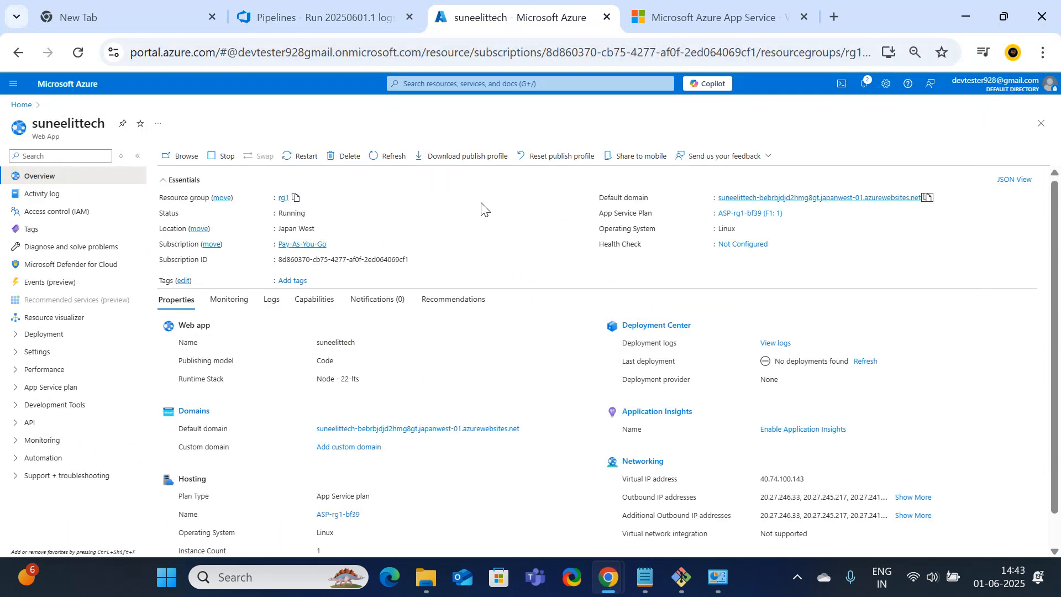
Check the PublishBuildArtifacts upload progress for pipeline run #20250601.1
click(252, 14)
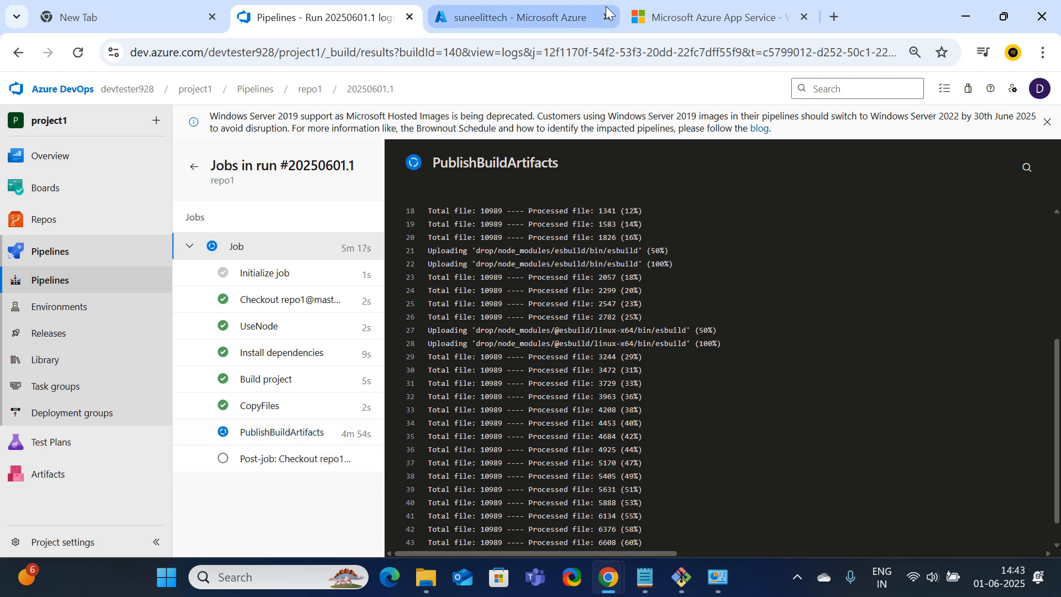
click(519, 11)
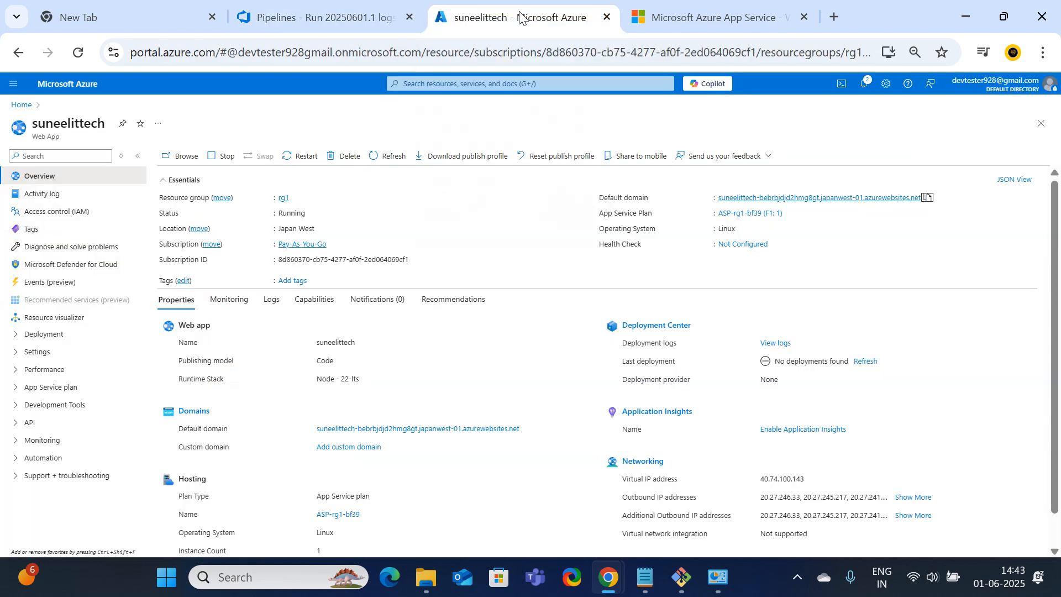
click(301, 14)
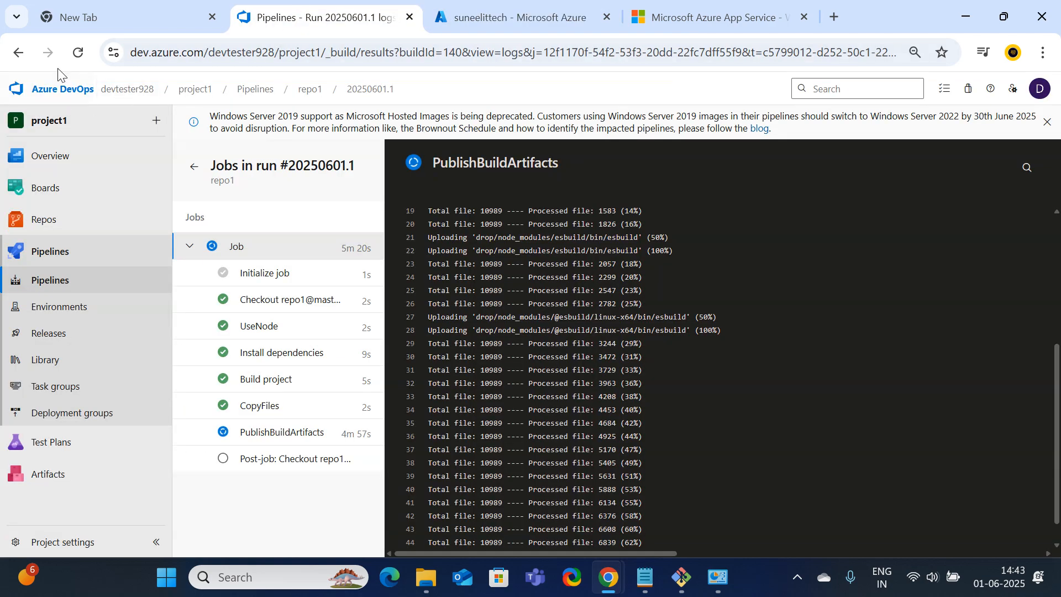
right_click(268, 15)
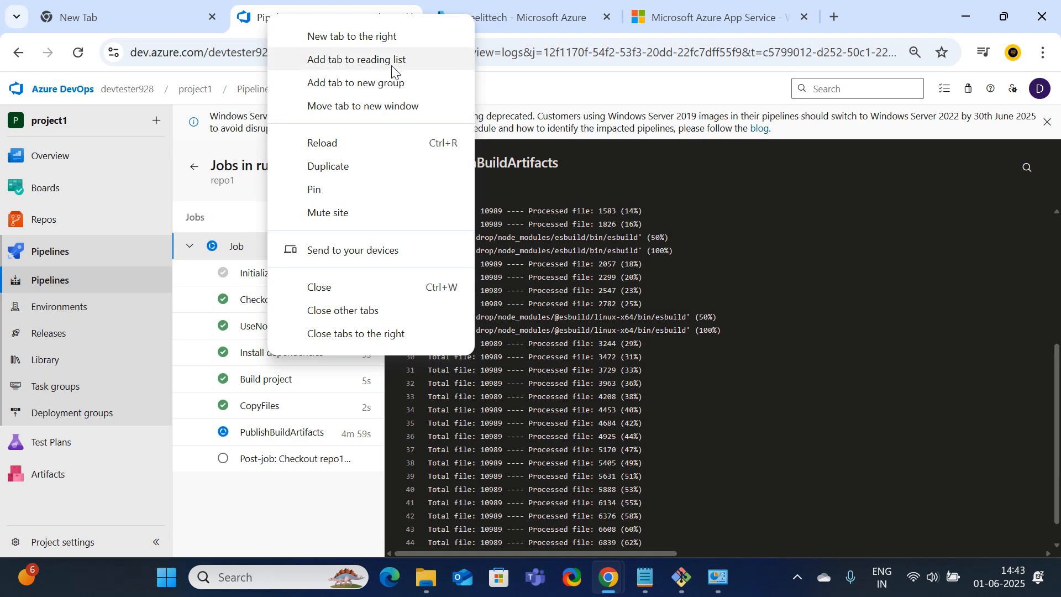
Duplicate the pipeline run browser tab
click(346, 168)
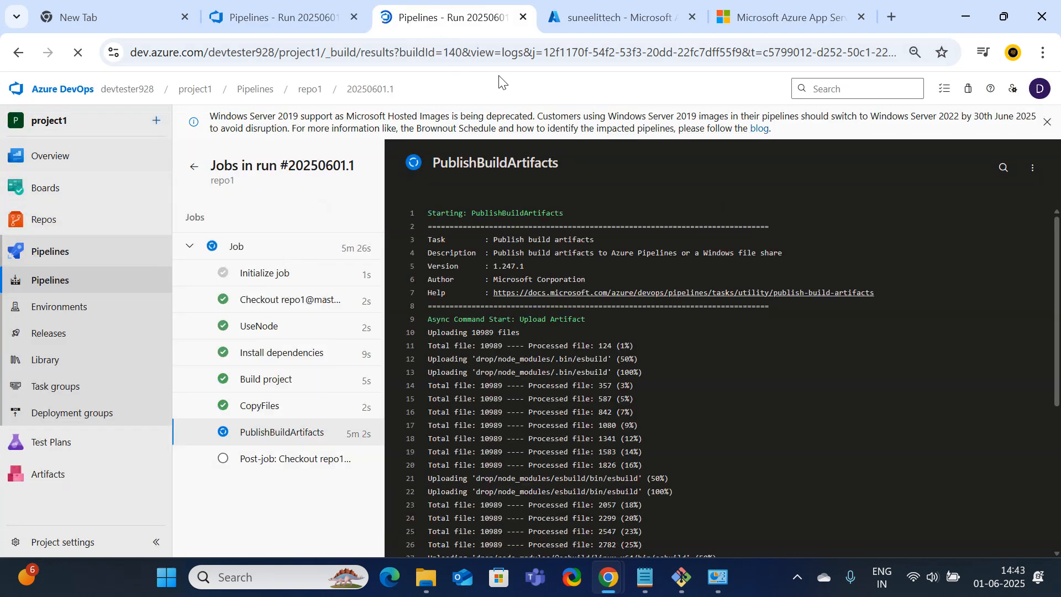
click(292, 17)
click(409, 22)
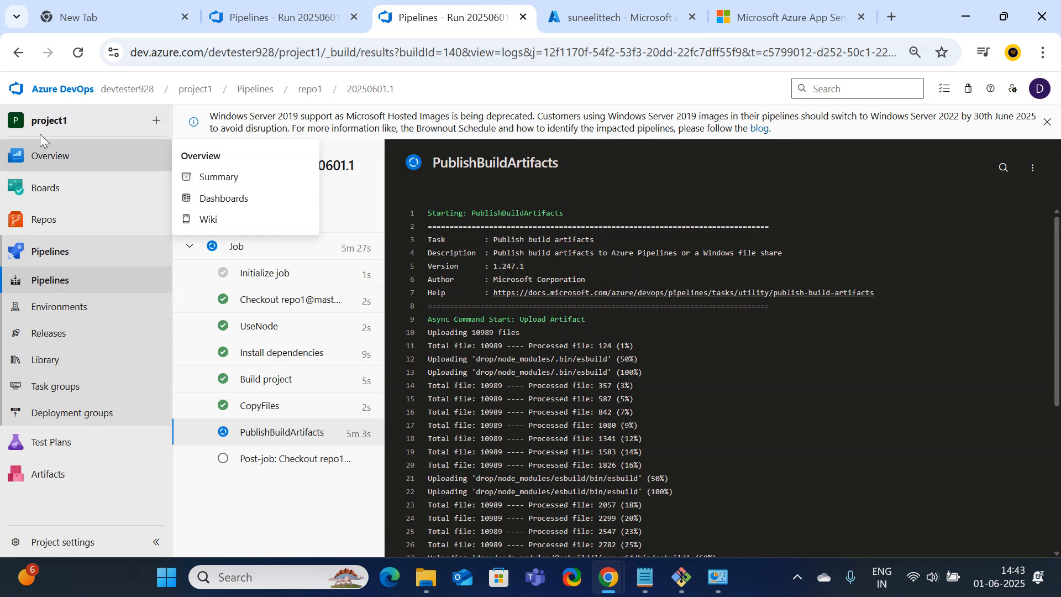
Go to project1's Project settings and open Service connections
click(62, 89)
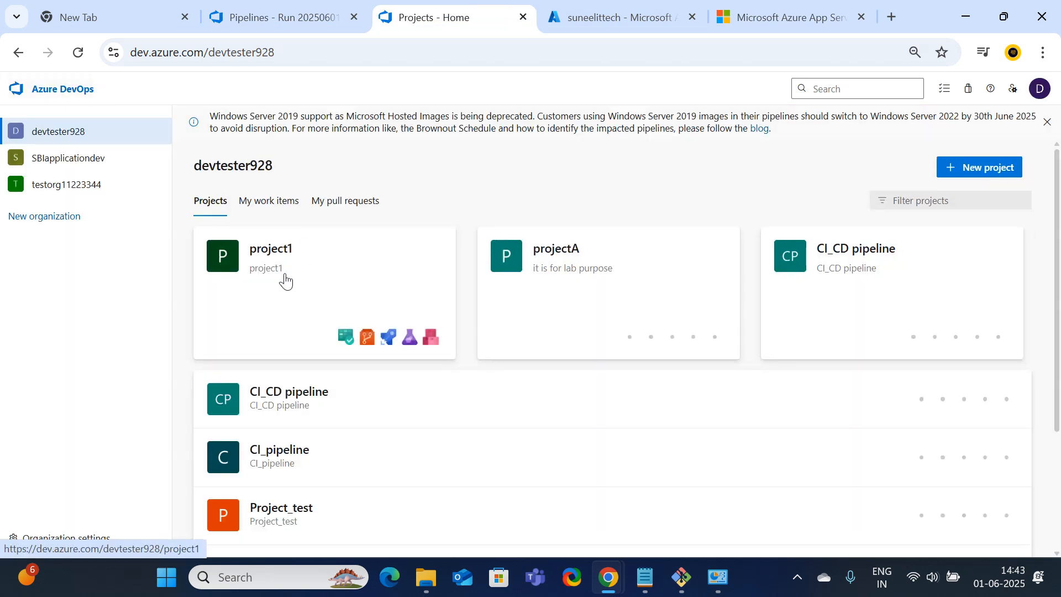
click(286, 281)
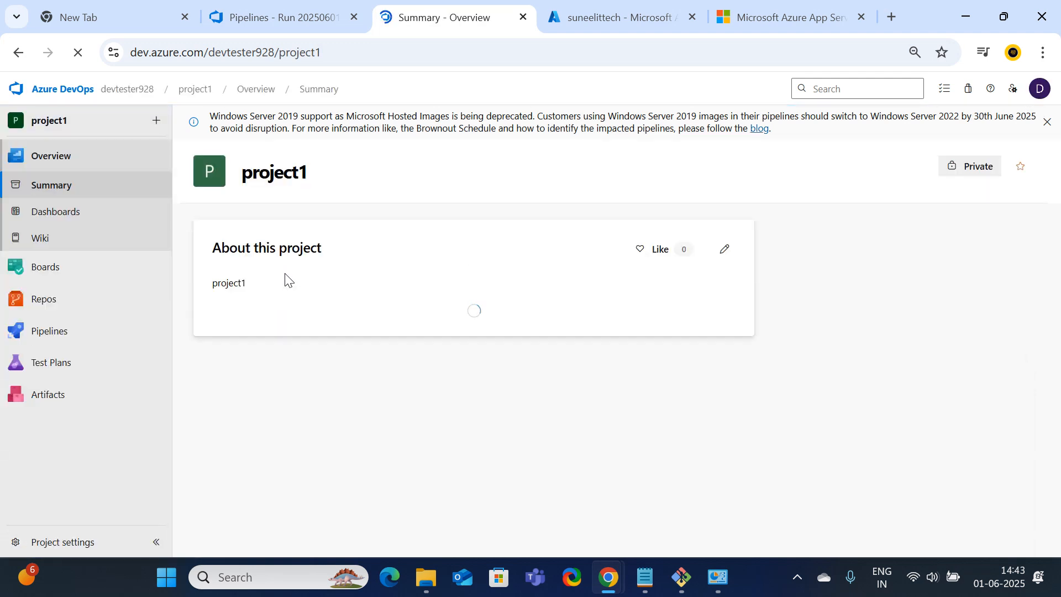
click(49, 547)
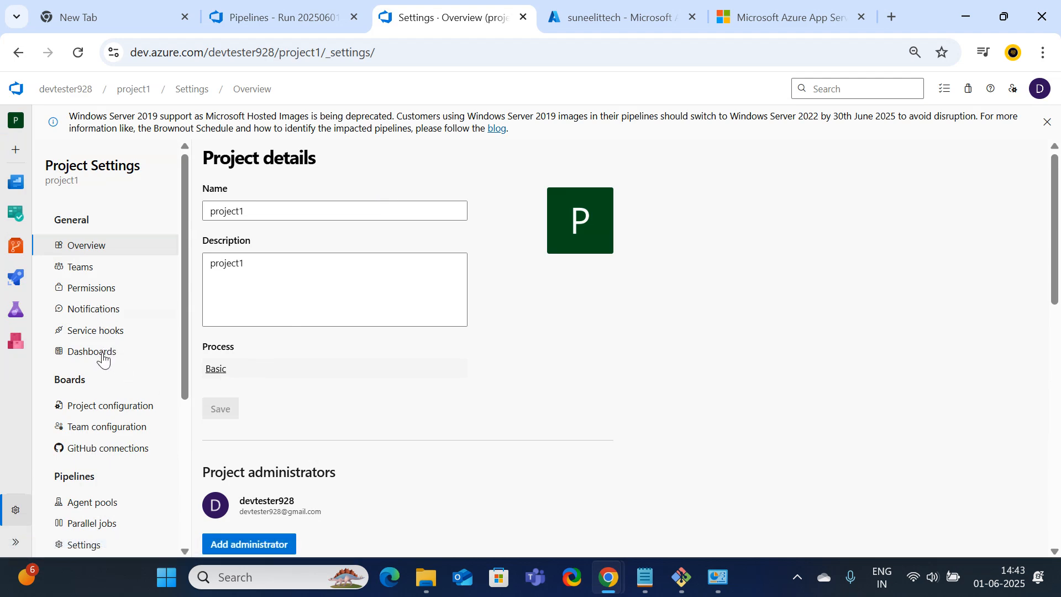
scroll(131, 369, down, 2)
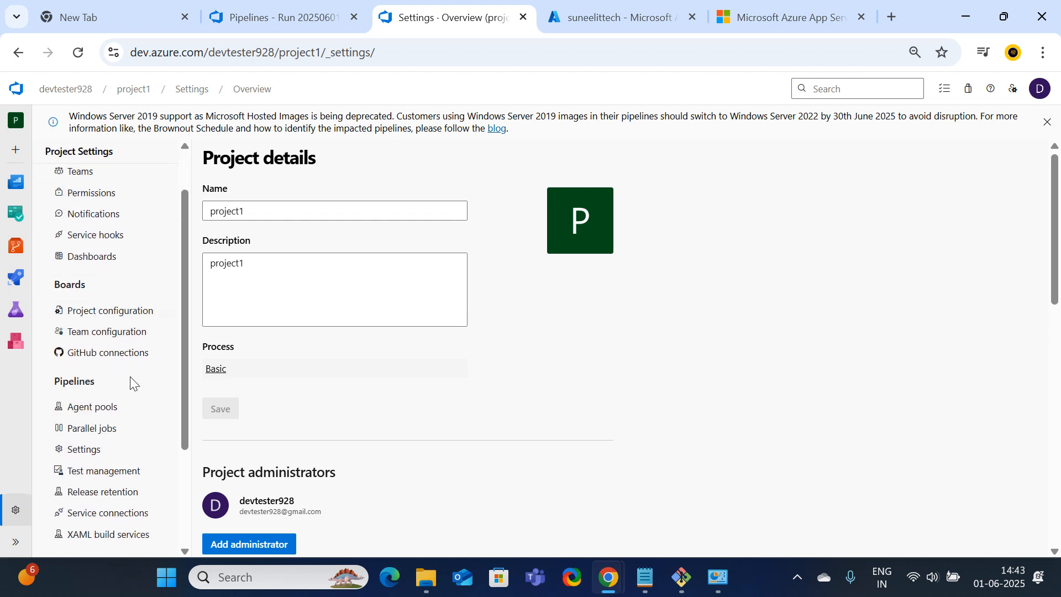
click(117, 514)
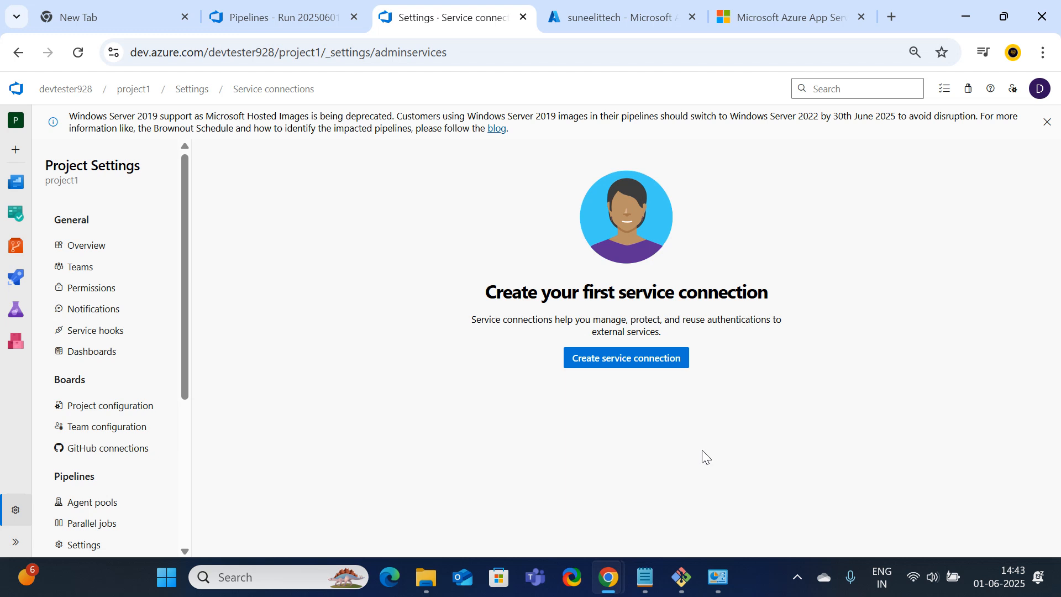
Start an Azure Resource Manager service connection using manual app registration, Secret credential, Azure Cloud
click(620, 372)
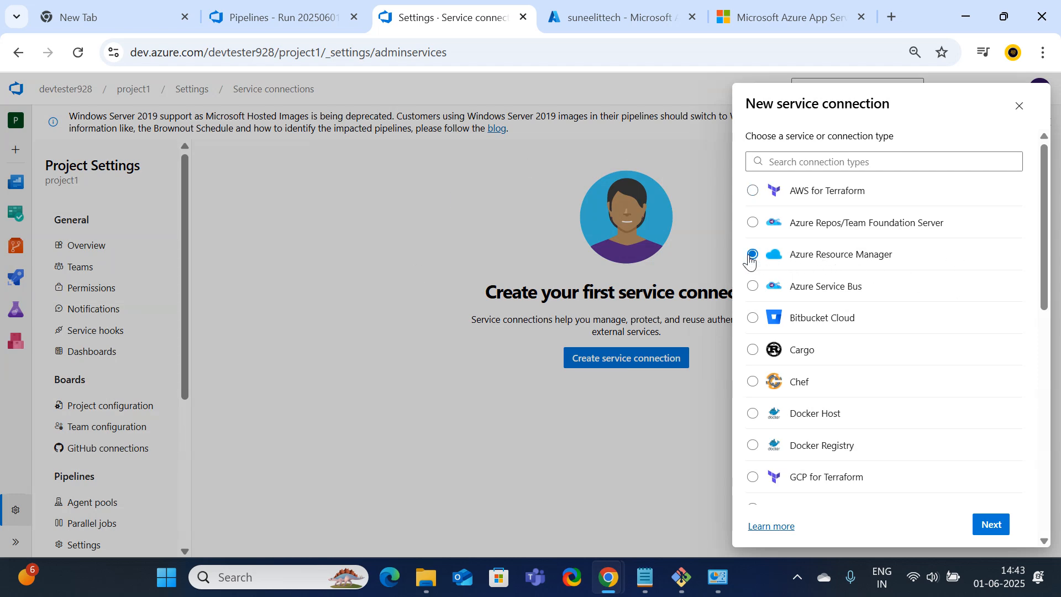
click(992, 526)
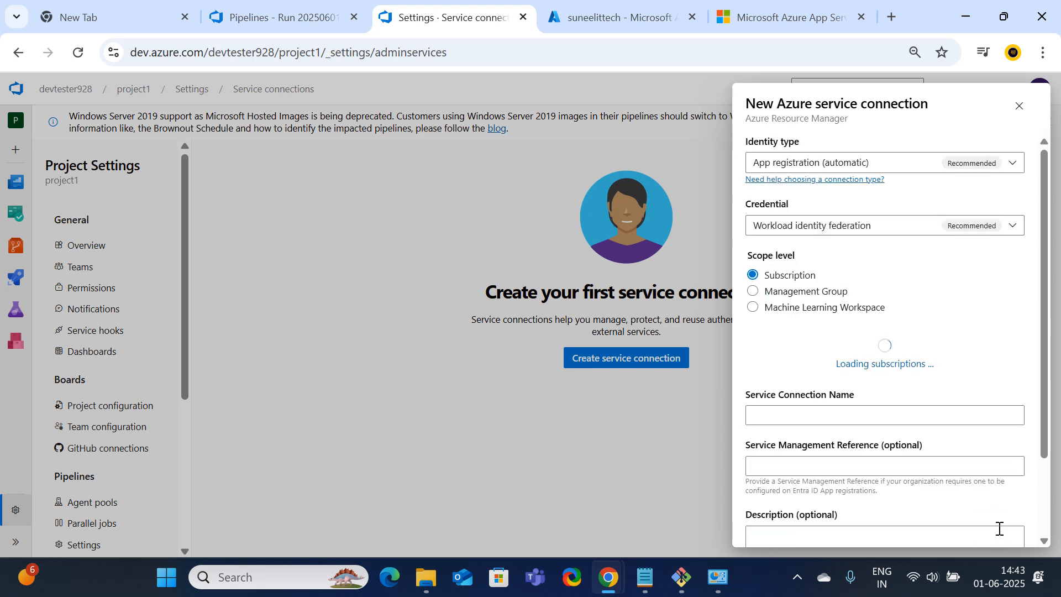
click(1015, 166)
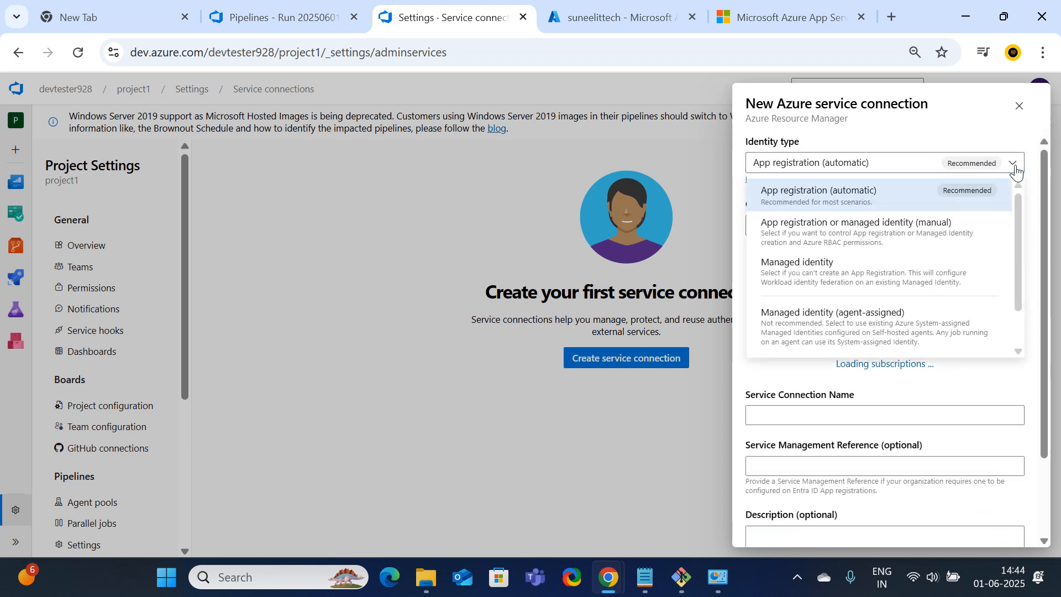
click(840, 246)
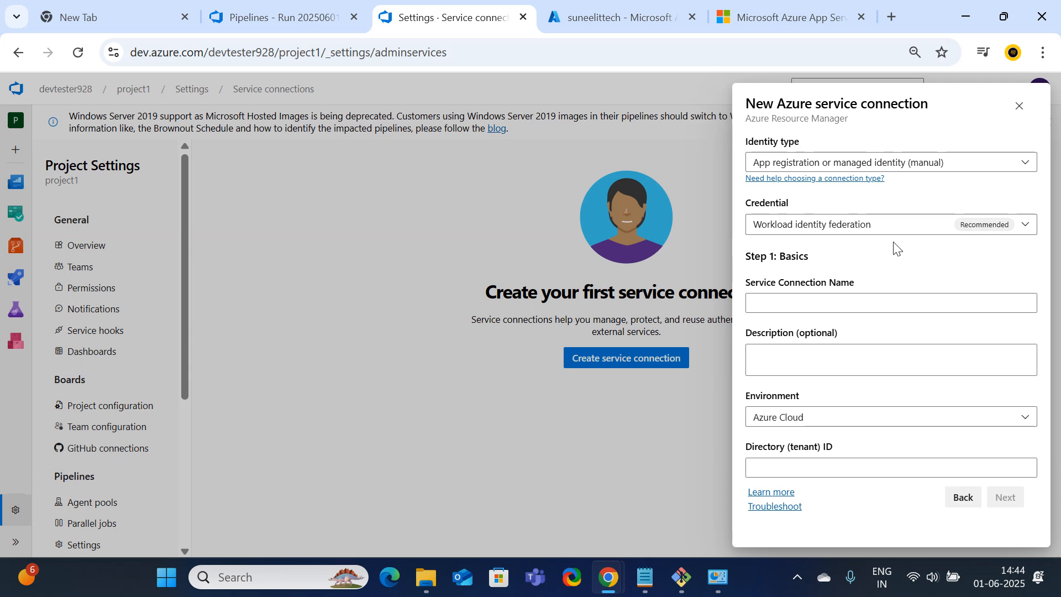
click(1027, 226)
click(783, 280)
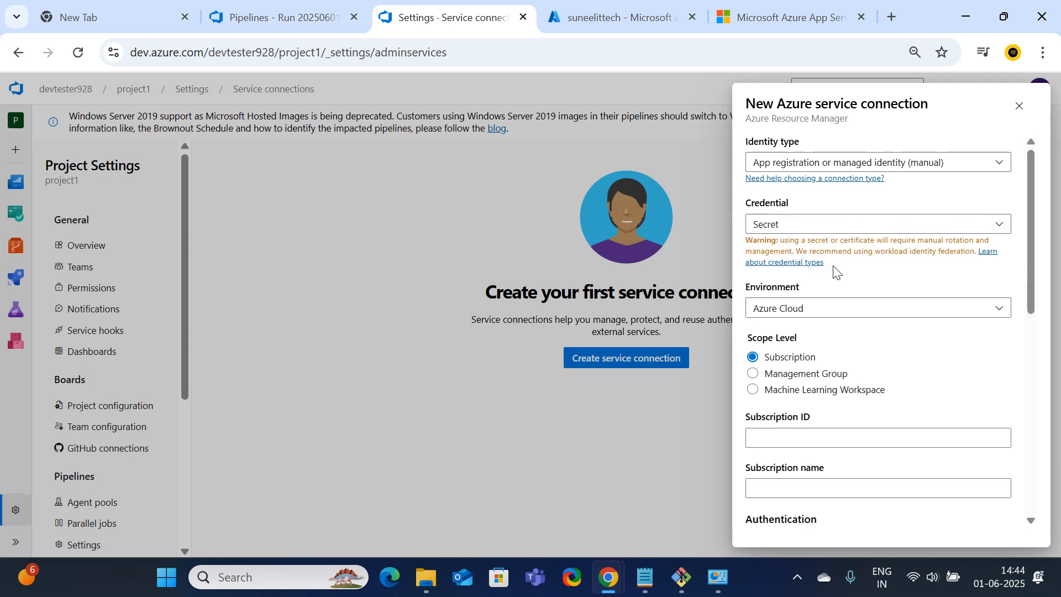
click(994, 315)
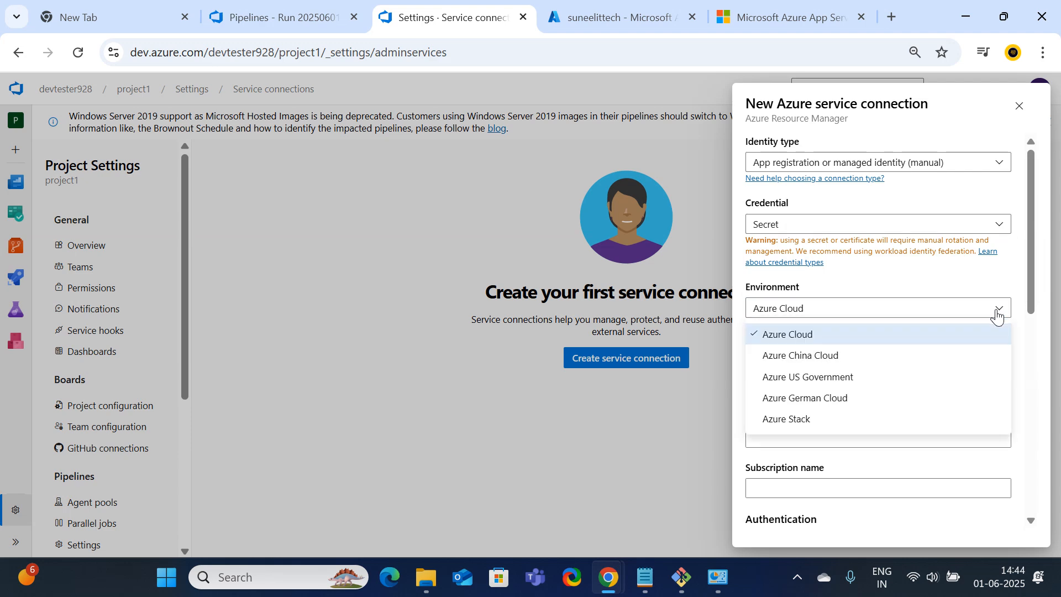
click(804, 334)
scroll(833, 324, down, 3)
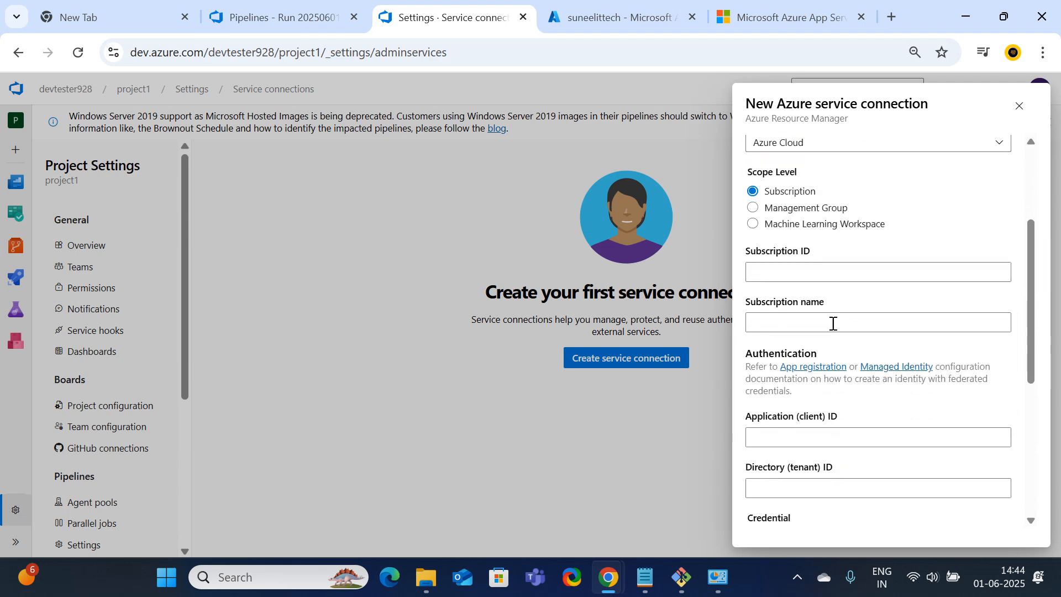
click(773, 276)
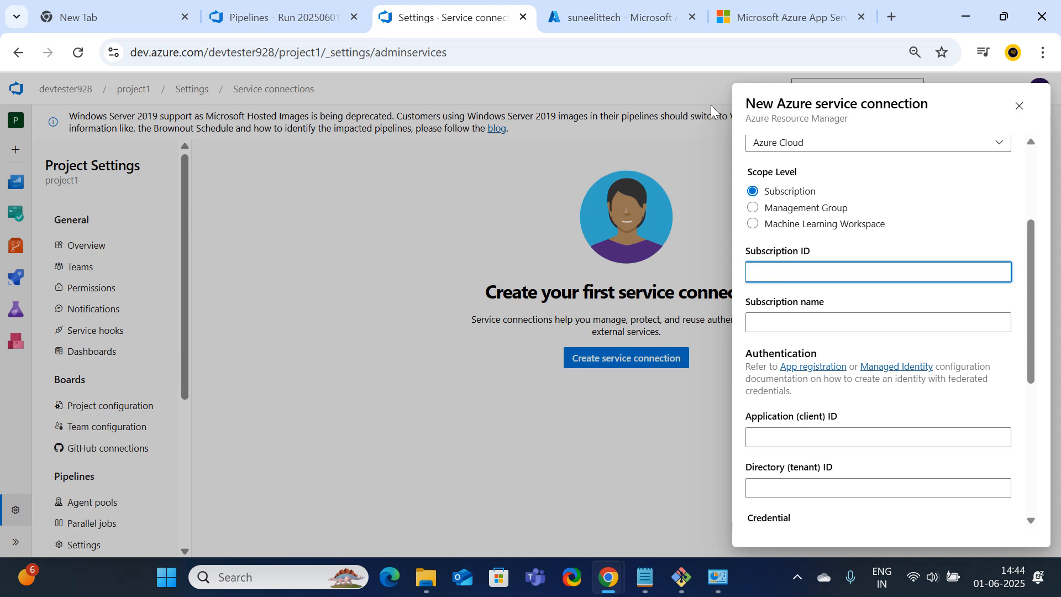
click(619, 17)
Open App registrations under Microsoft Entra ID's Default Directory in the Azure portal
click(20, 105)
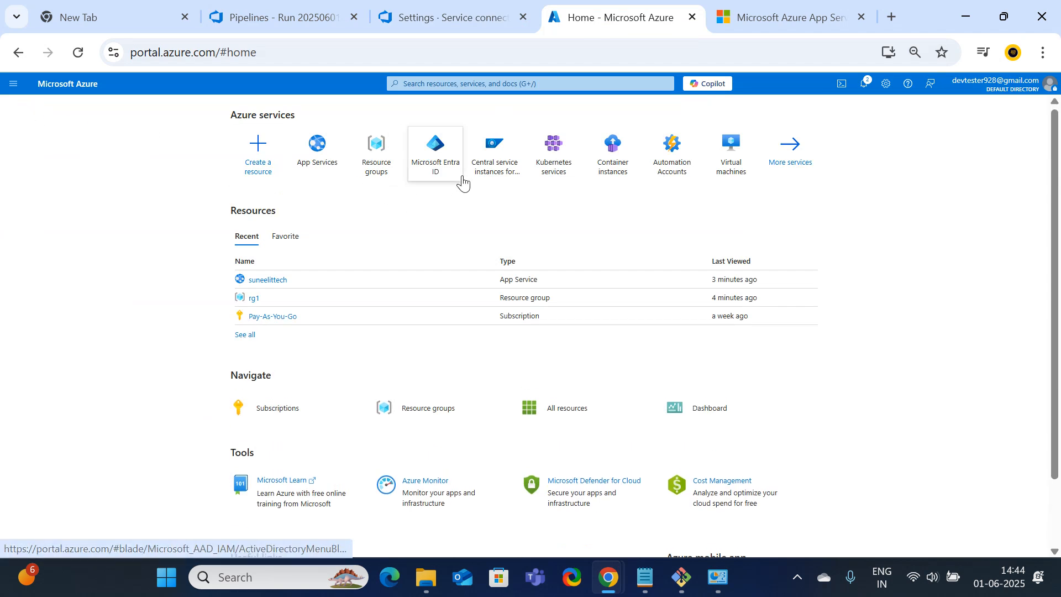
click(445, 171)
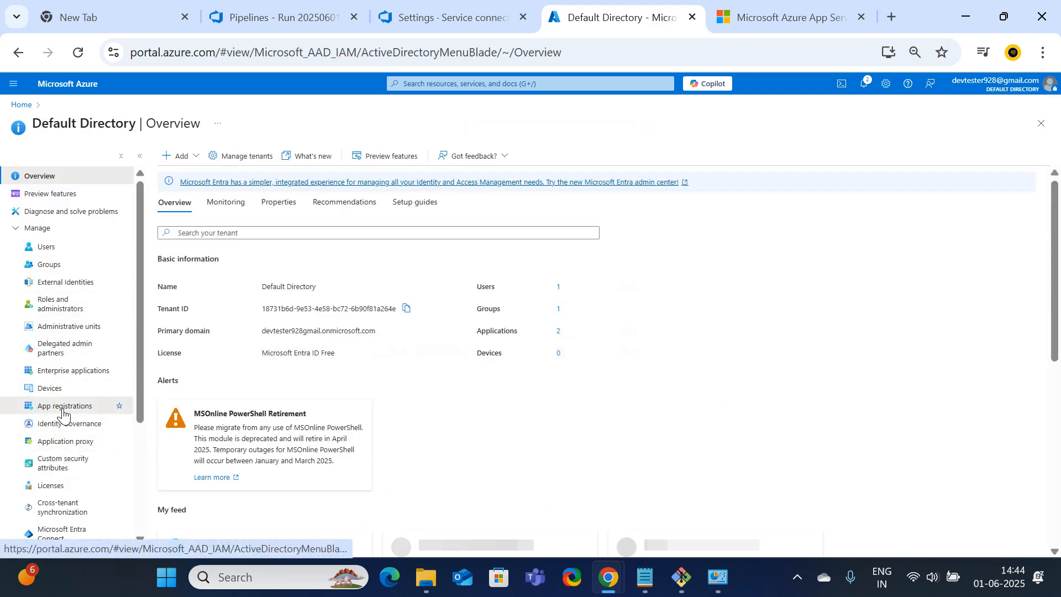
click(64, 407)
Register a single-tenant application named suneelapp
click(265, 237)
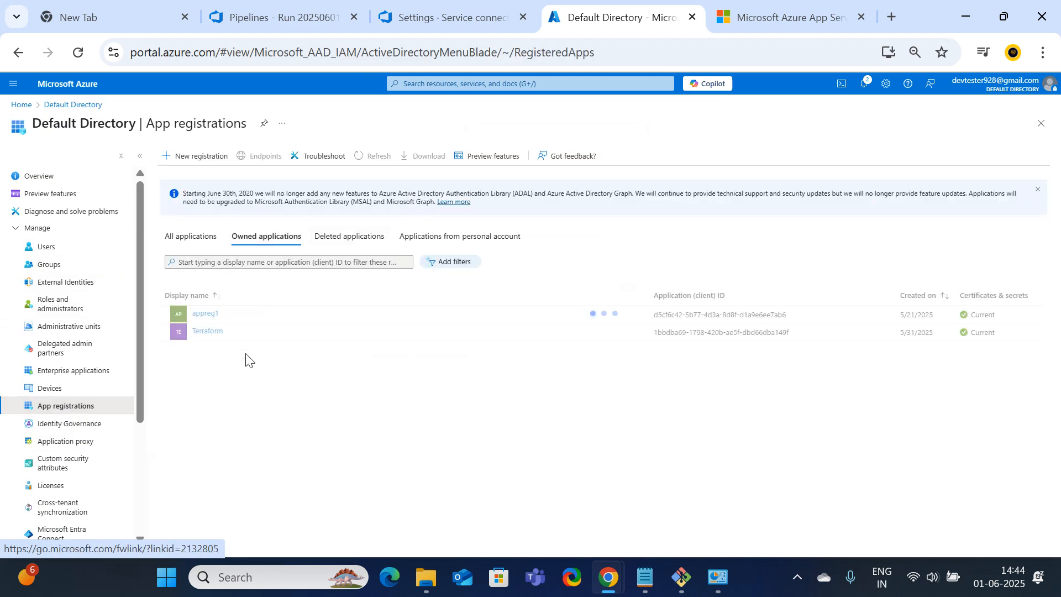
click(186, 157)
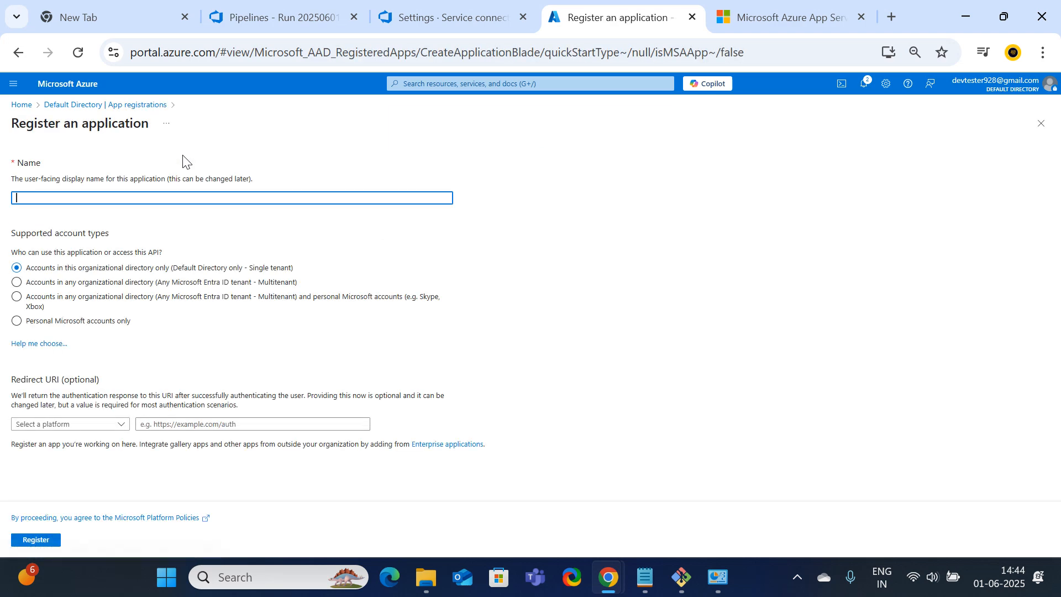
click(91, 105)
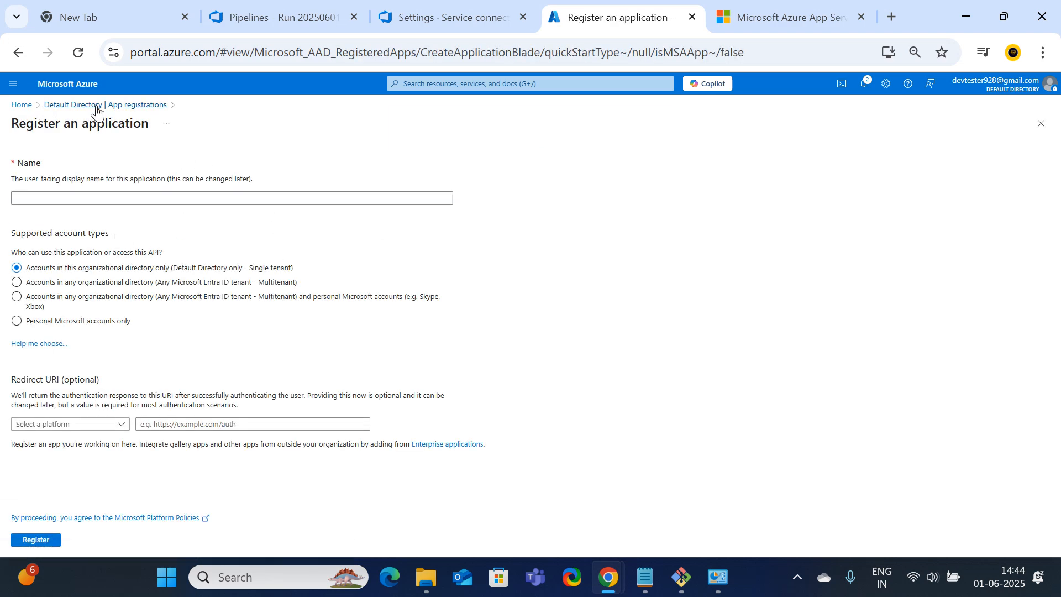
click(198, 239)
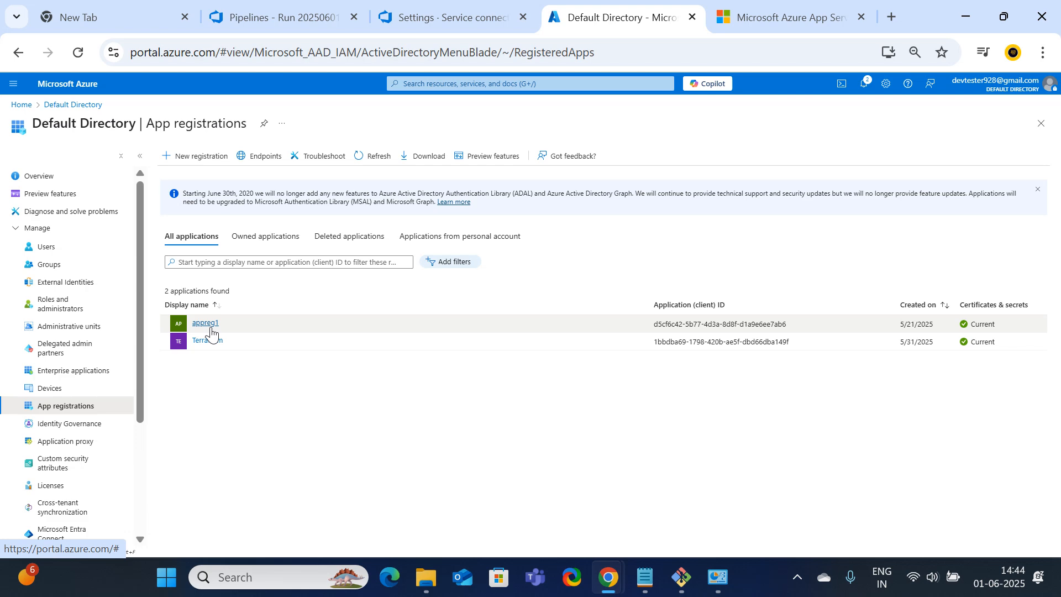
click(186, 157)
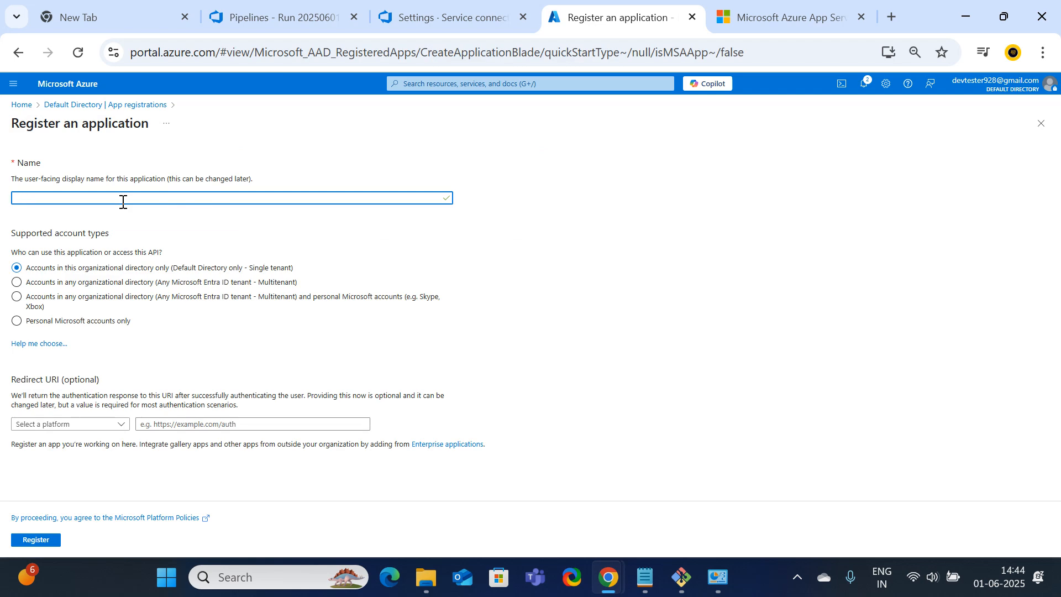
text(suneelapp)
click(39, 541)
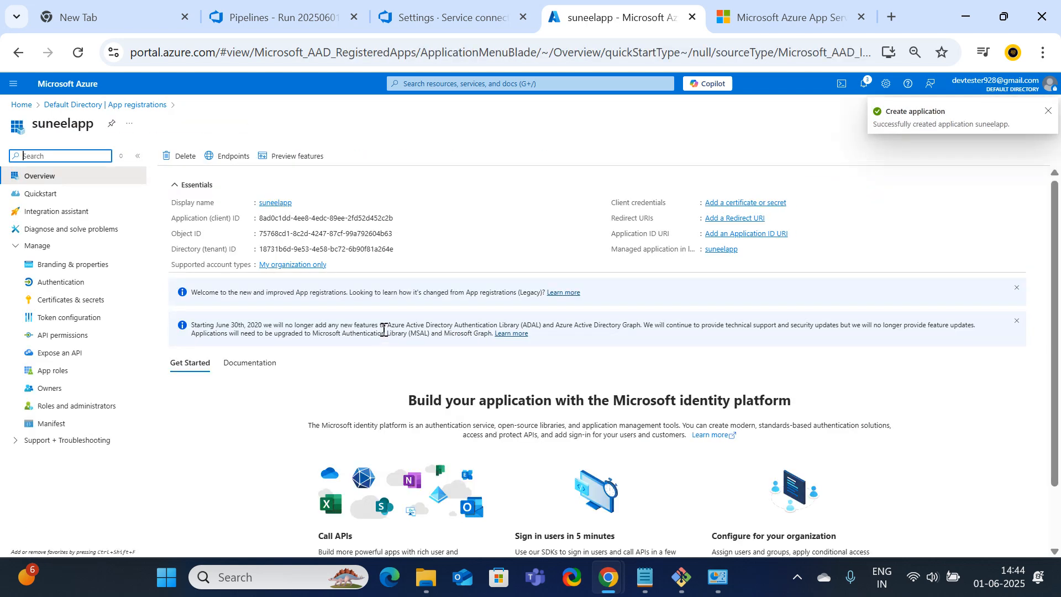
right_click(605, 17)
Add a client secret named secret2 to suneelapp, expiring after 180 days
click(665, 165)
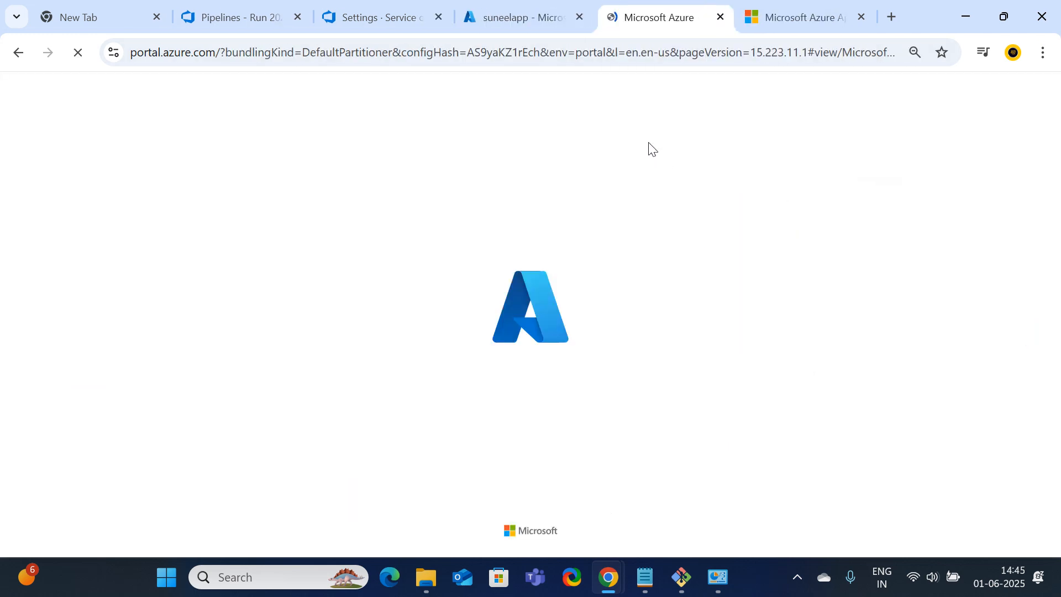
click(514, 15)
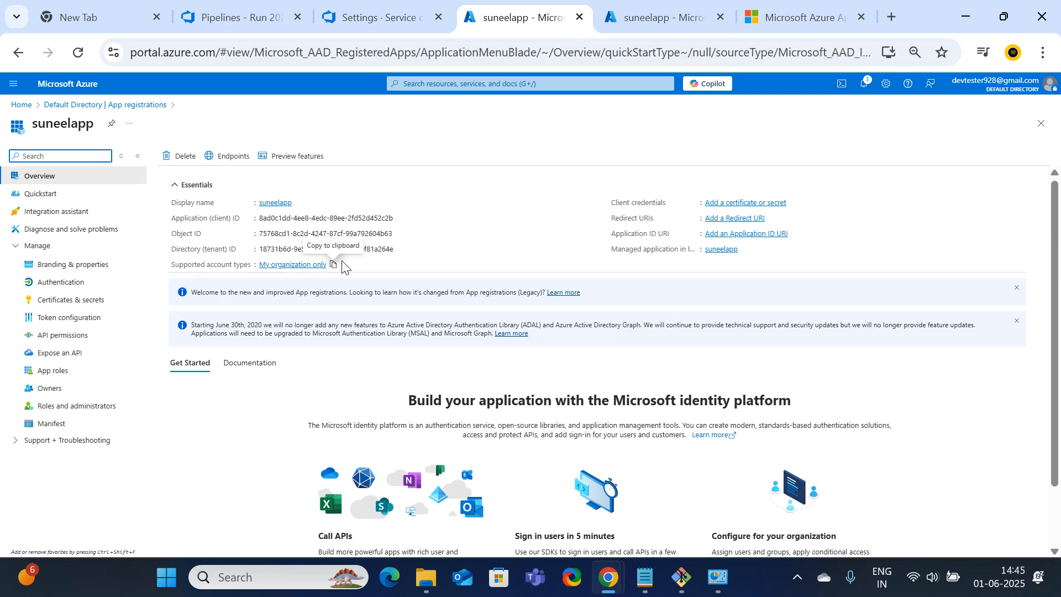
click(73, 306)
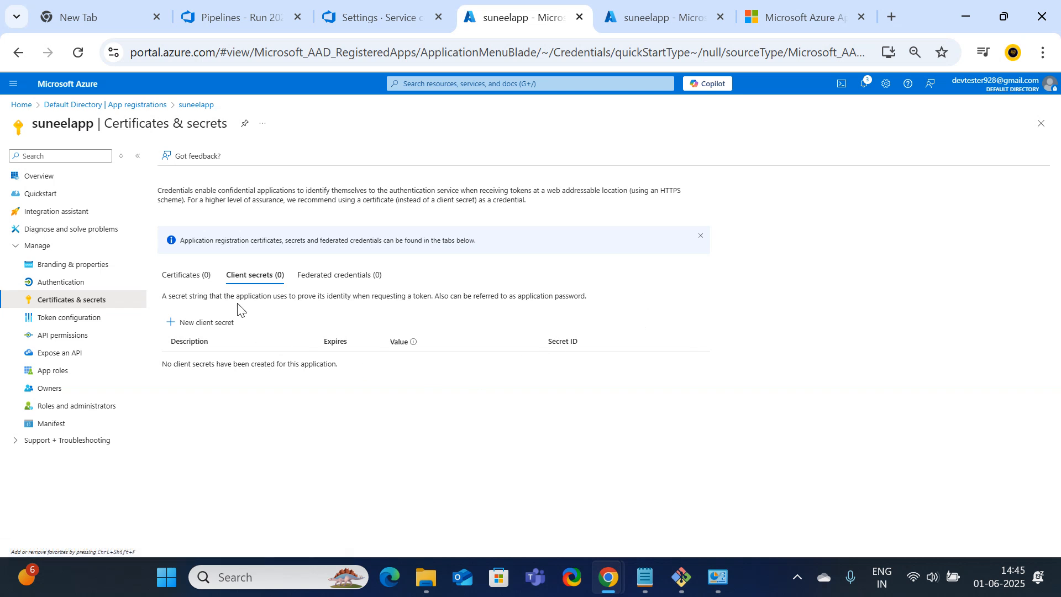
click(191, 324)
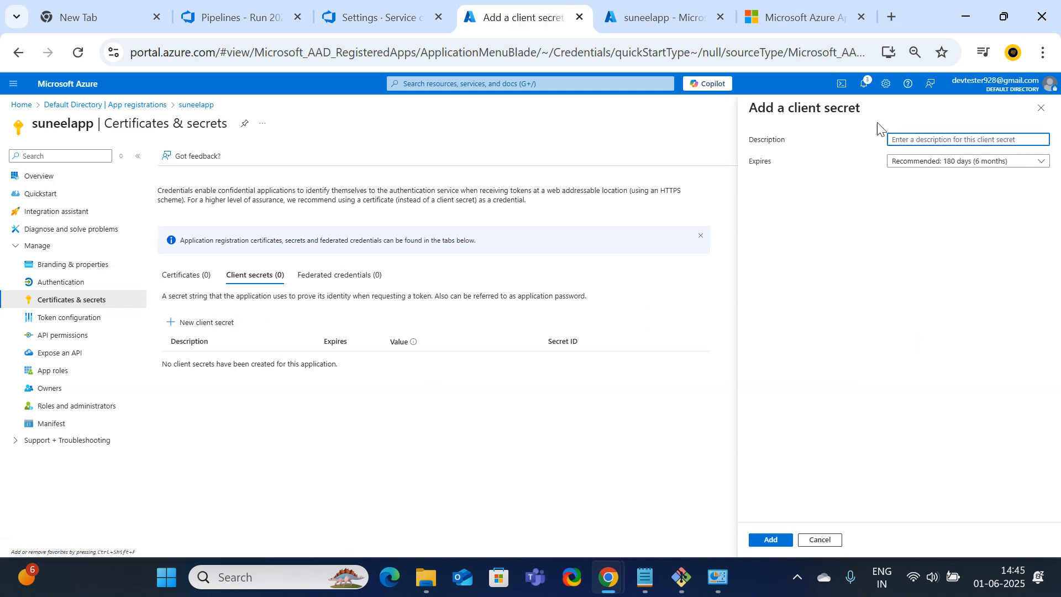
text(s)
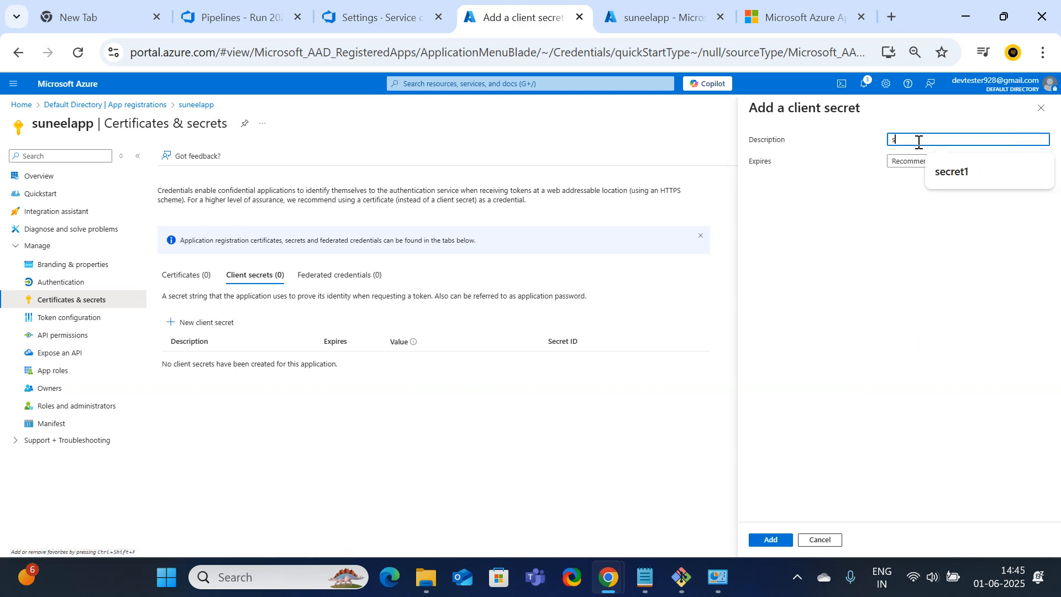
text(ecret2)
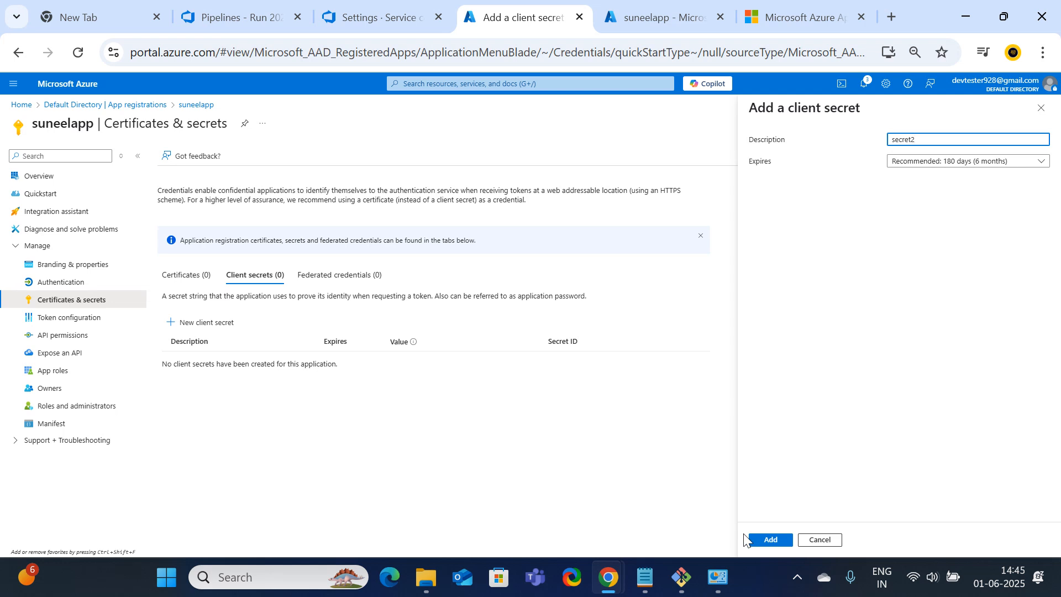
click(762, 541)
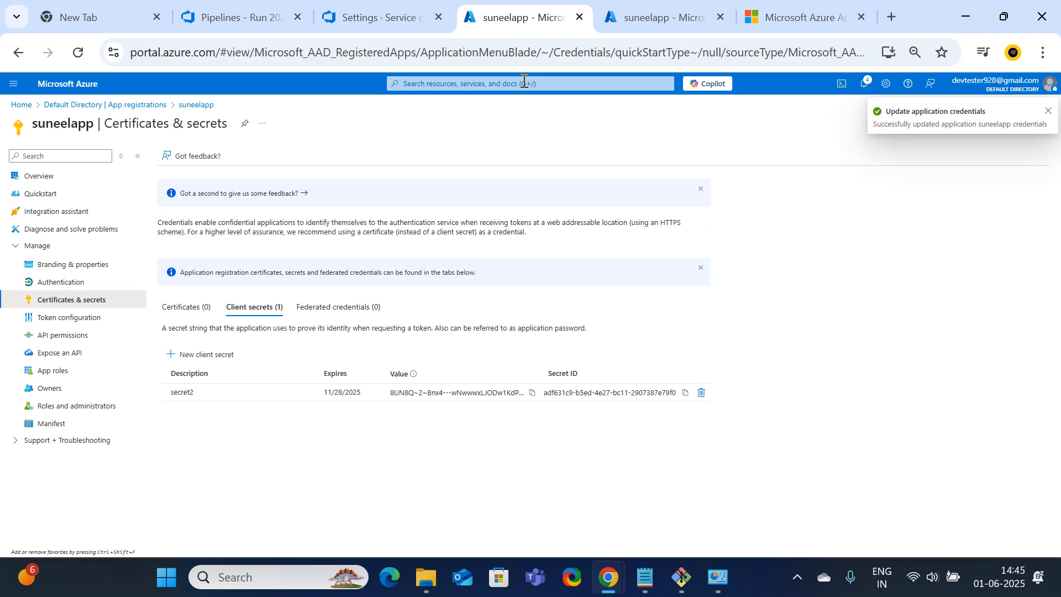
click(651, 11)
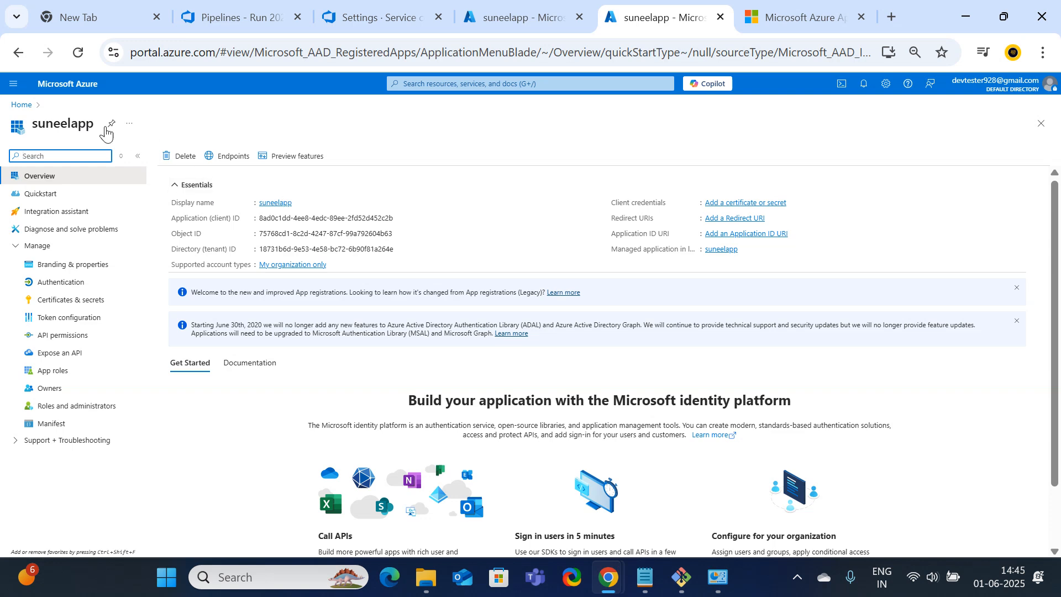
Search Subscriptions and open the Pay-As-You-Go subscription
click(21, 105)
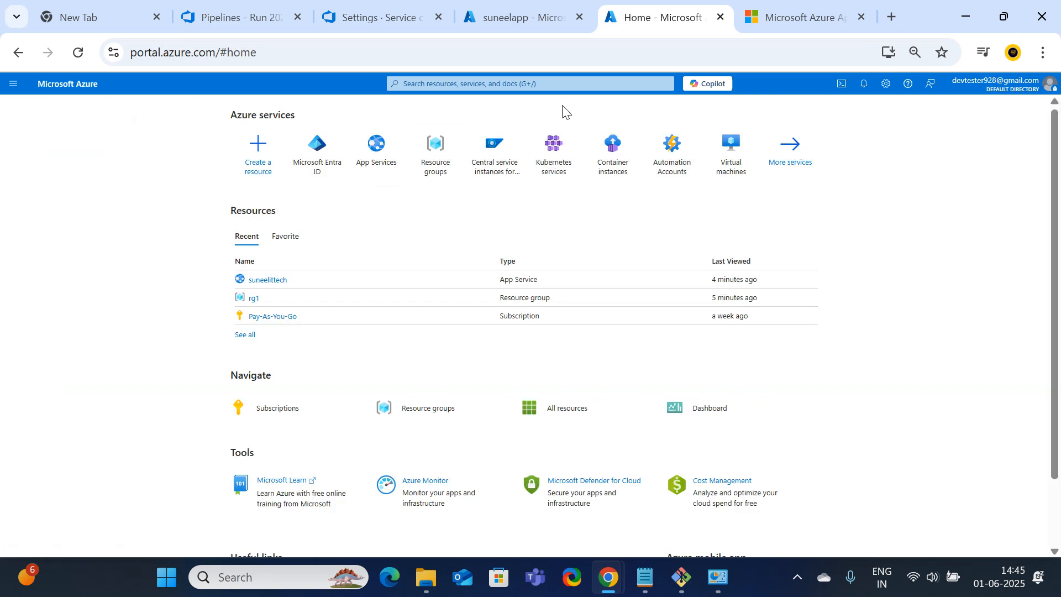
click(520, 82)
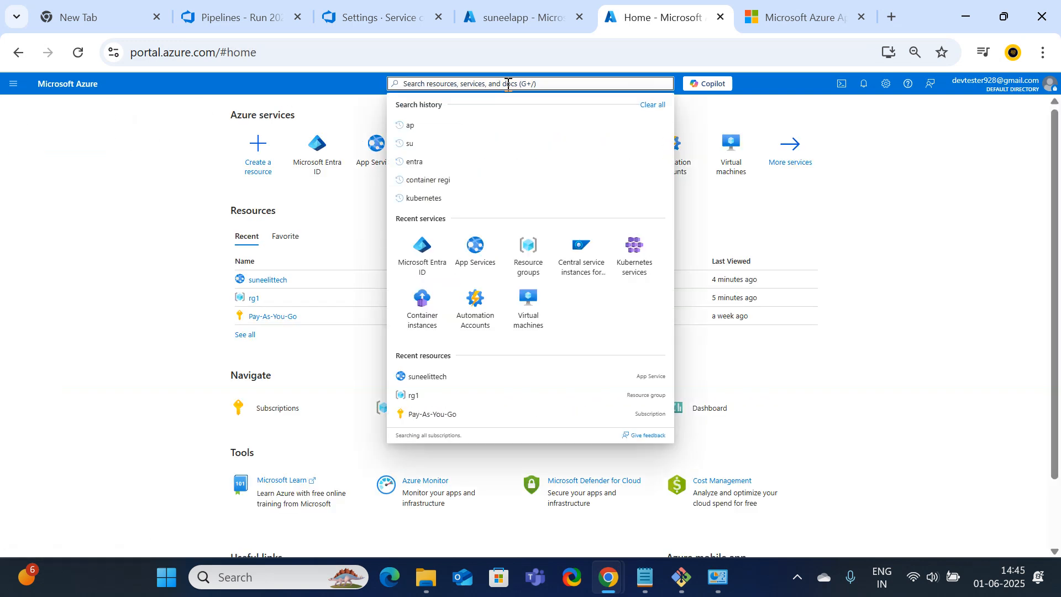
text(subscr)
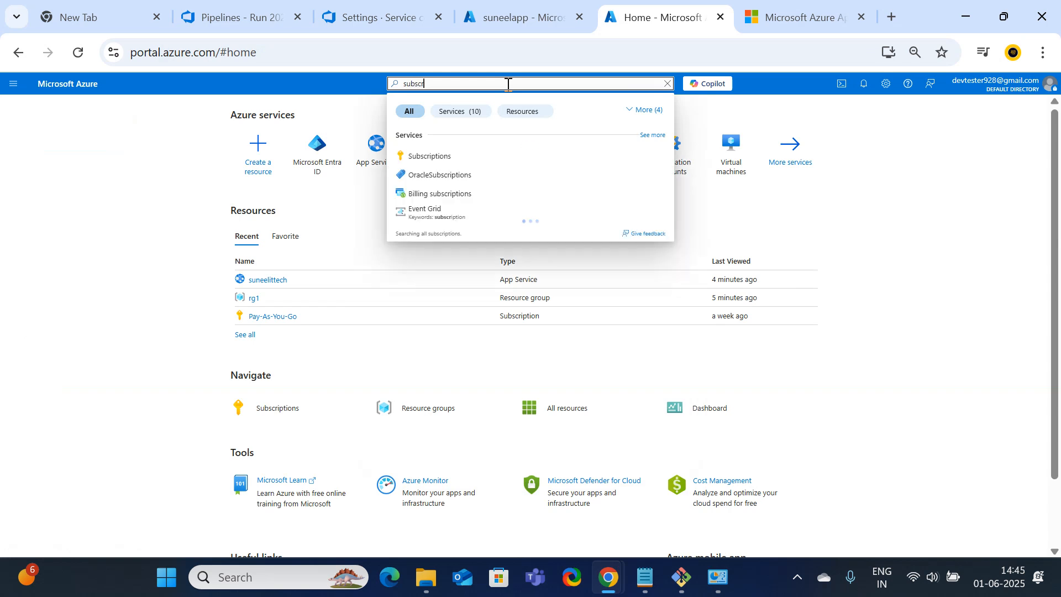
click(440, 164)
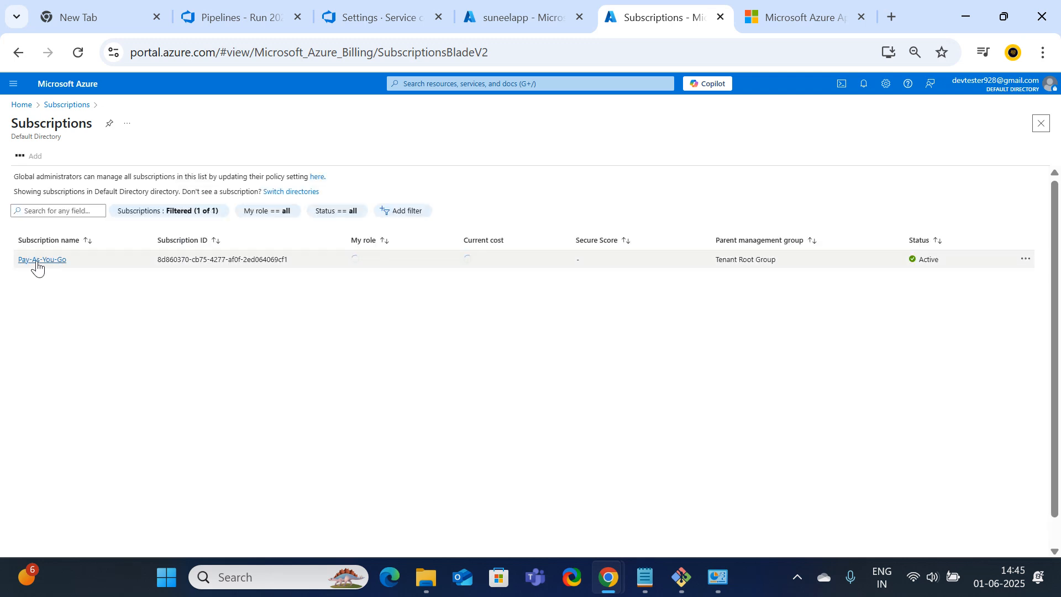
click(37, 260)
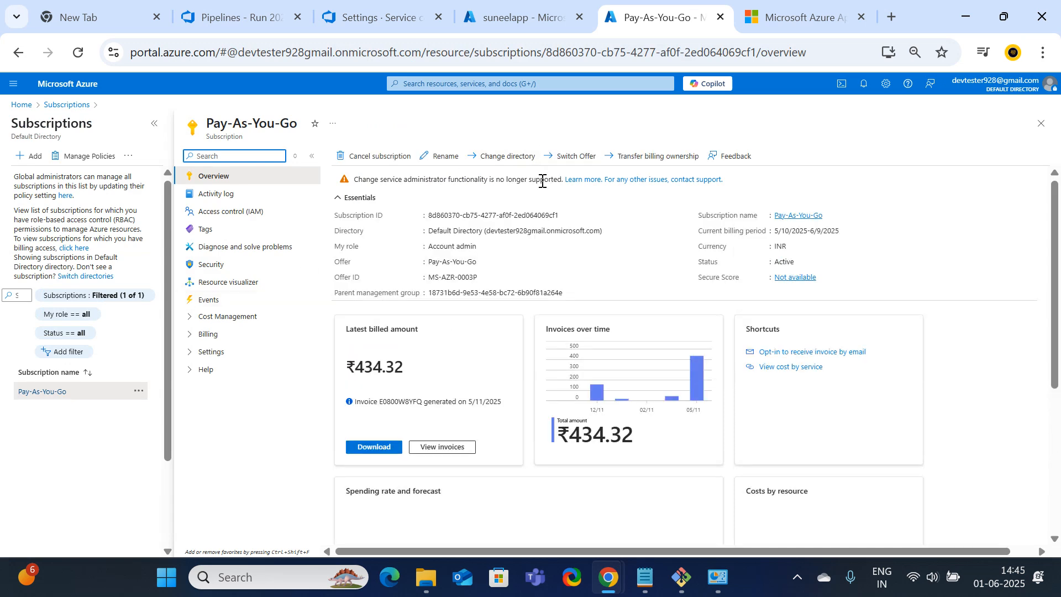
Start a role assignment from the subscription's Access control (IAM), listing privileged administrator roles
click(240, 213)
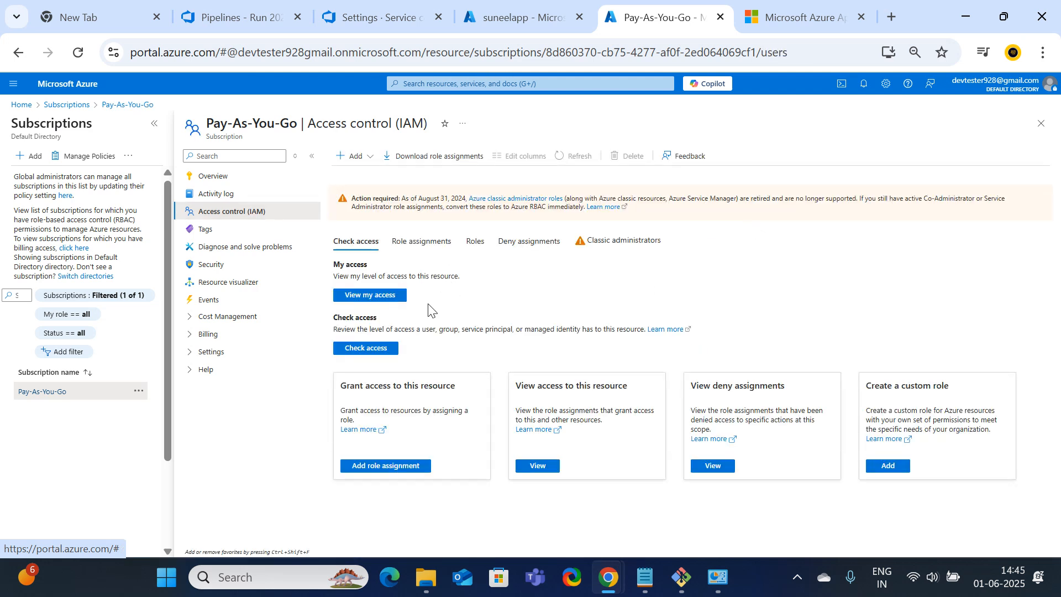
click(354, 156)
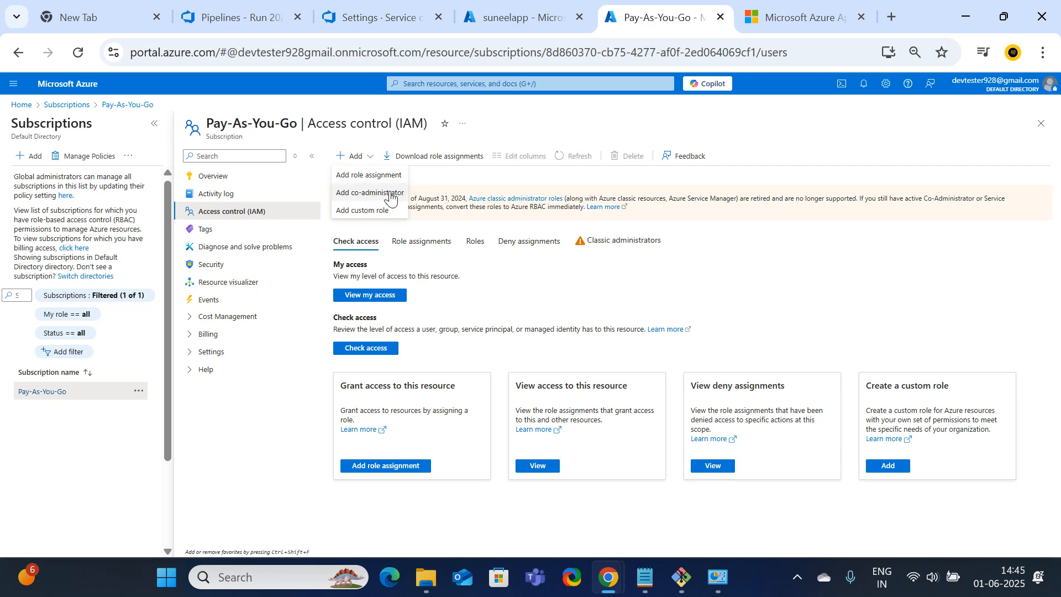
click(368, 176)
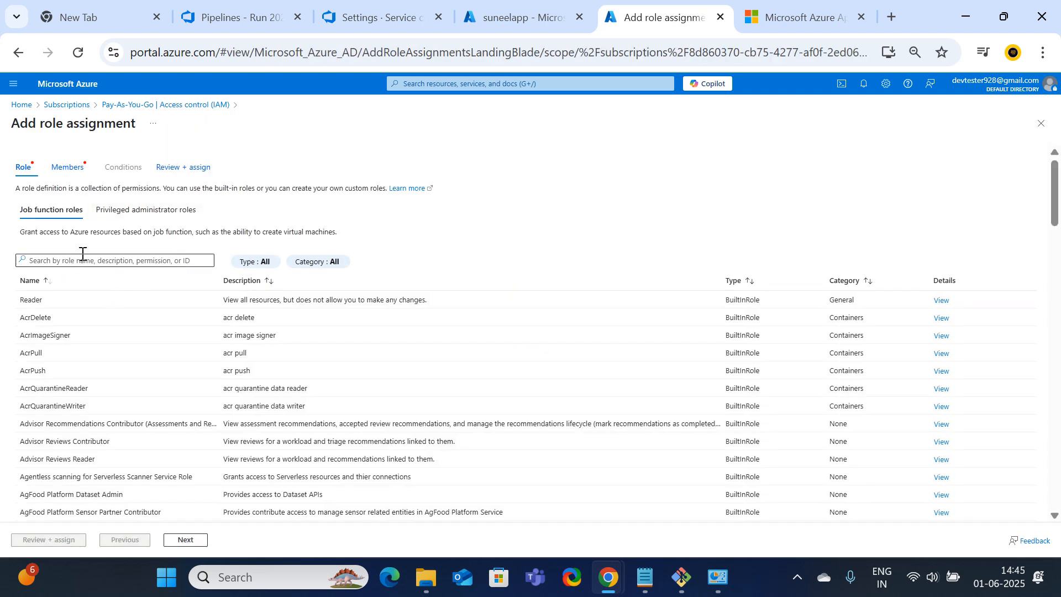
click(126, 214)
Assign suneelapp the Contributor role on the Pay-As-You-Go subscription
click(34, 330)
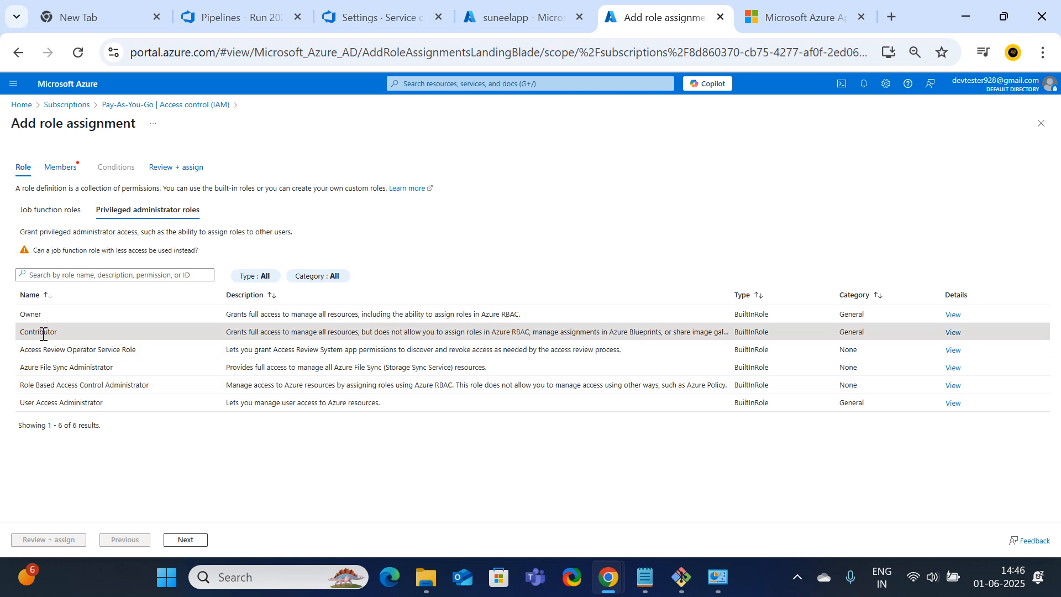
click(186, 540)
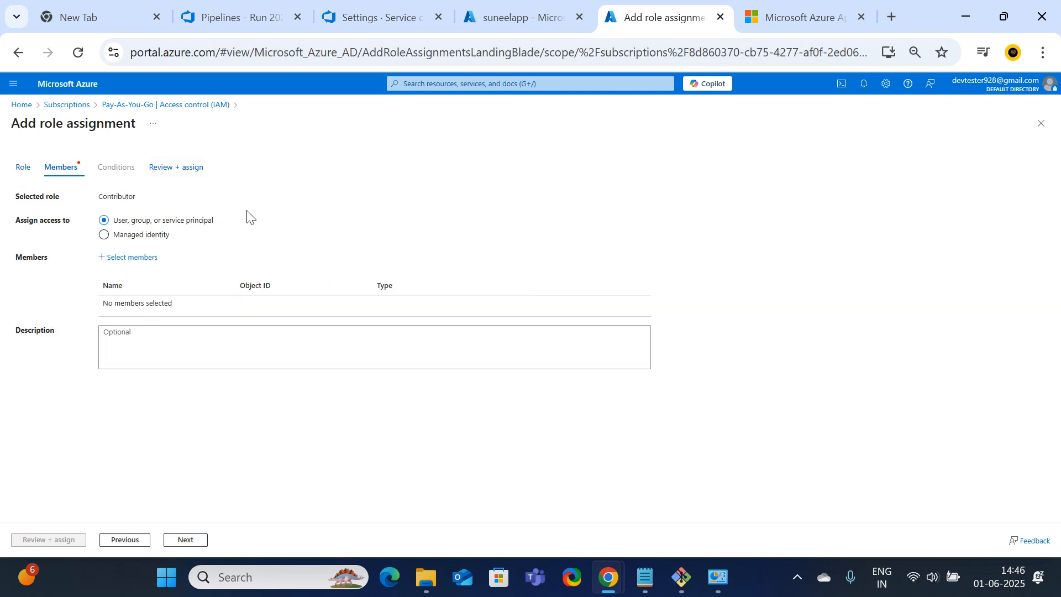
click(131, 257)
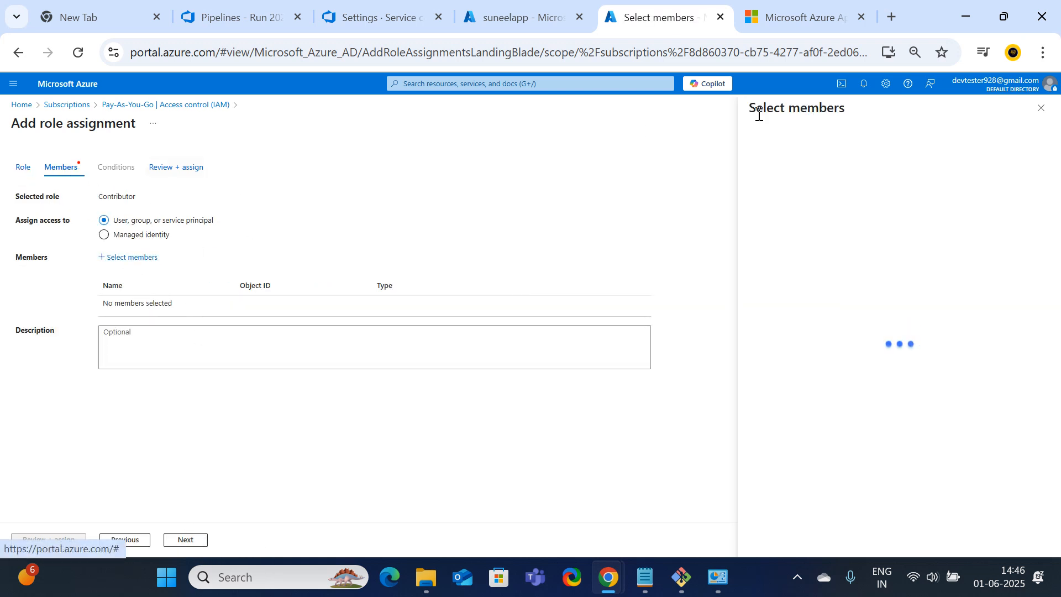
click(806, 144)
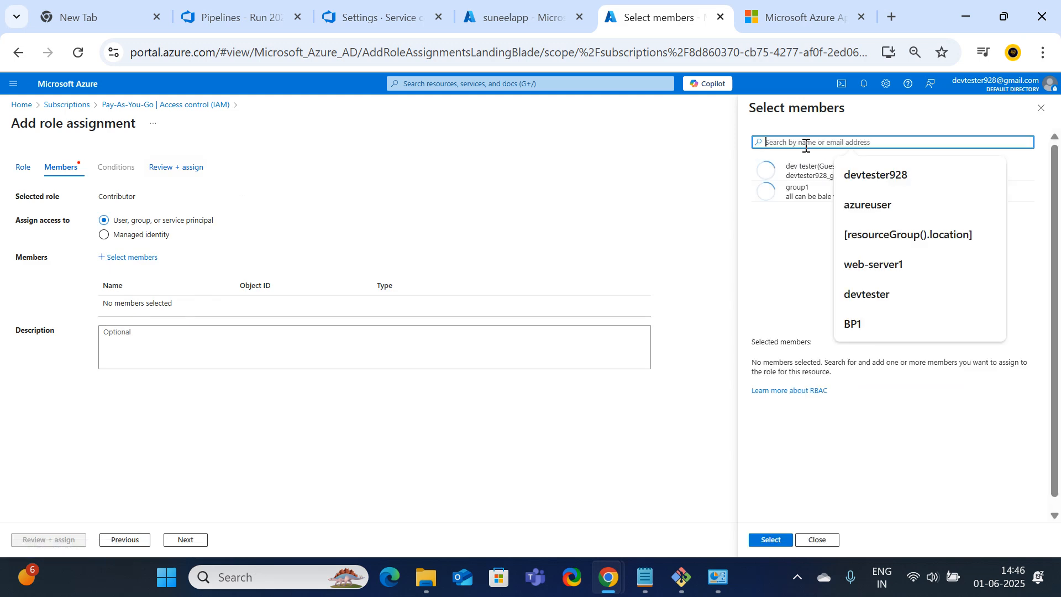
text(sunee)
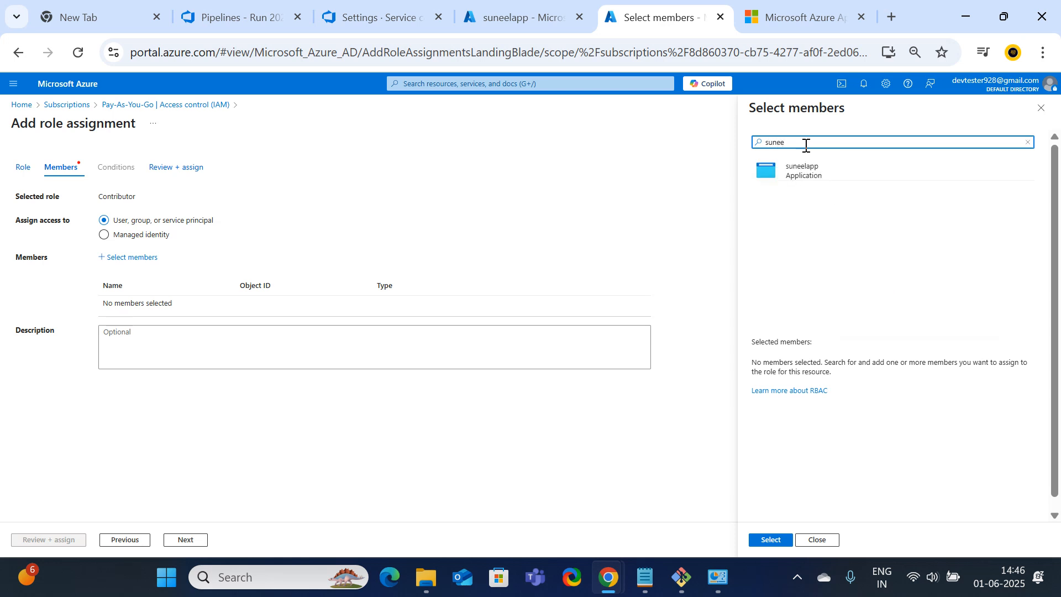
click(814, 174)
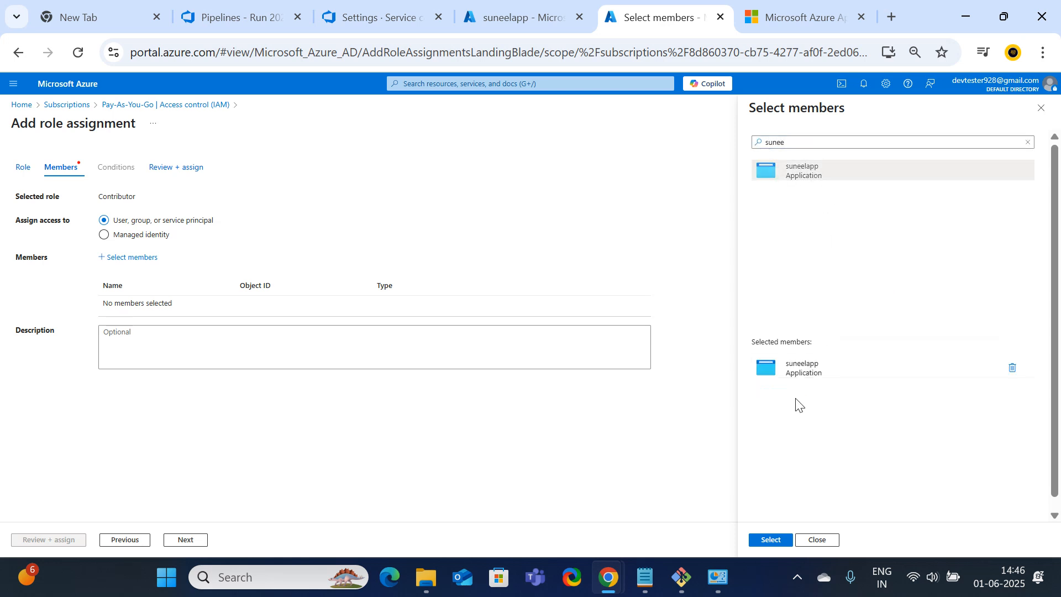
click(772, 541)
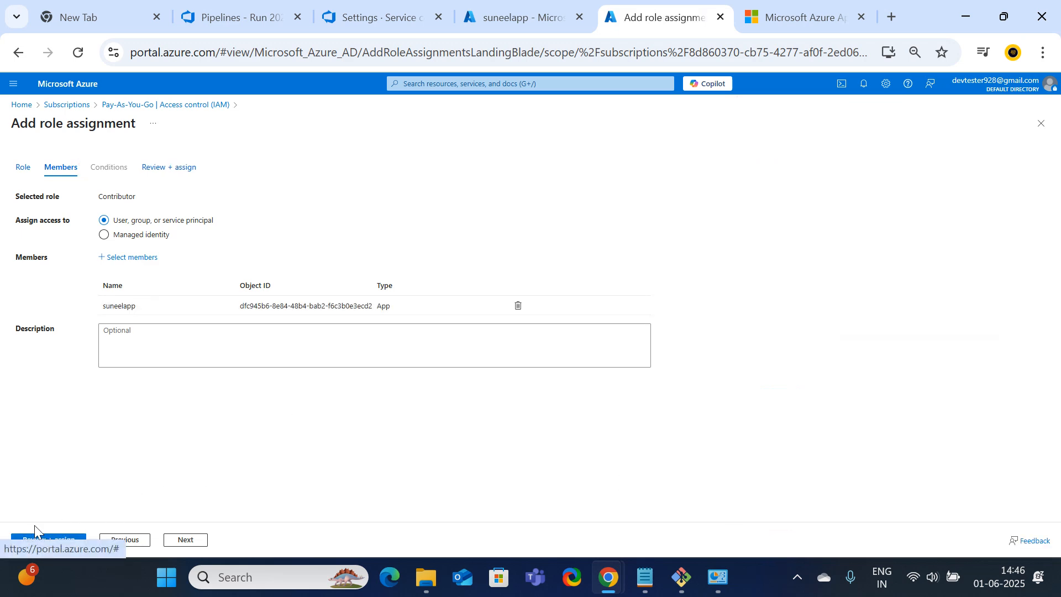
click(34, 535)
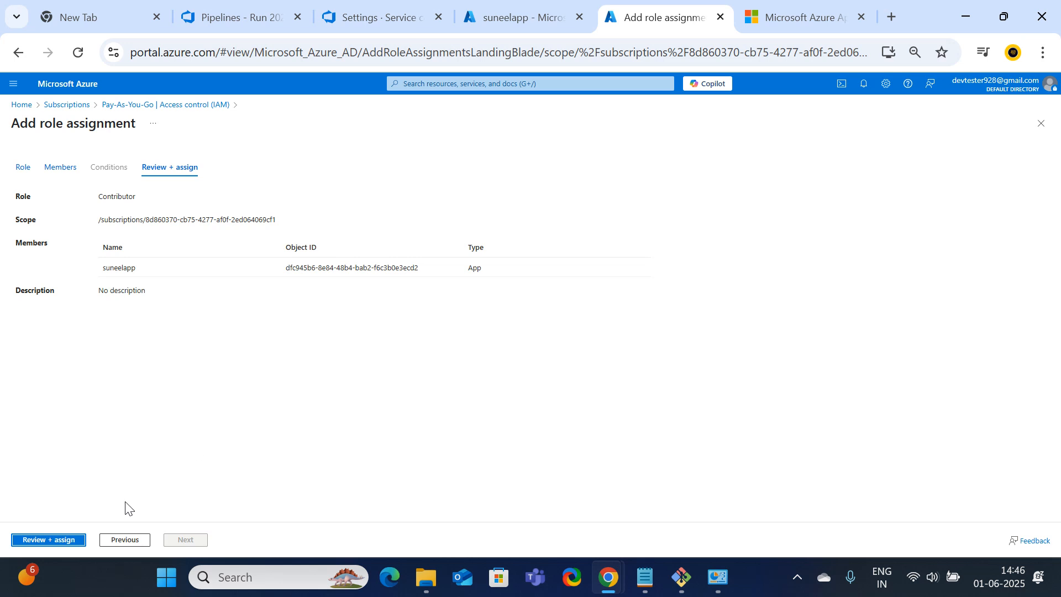
click(55, 540)
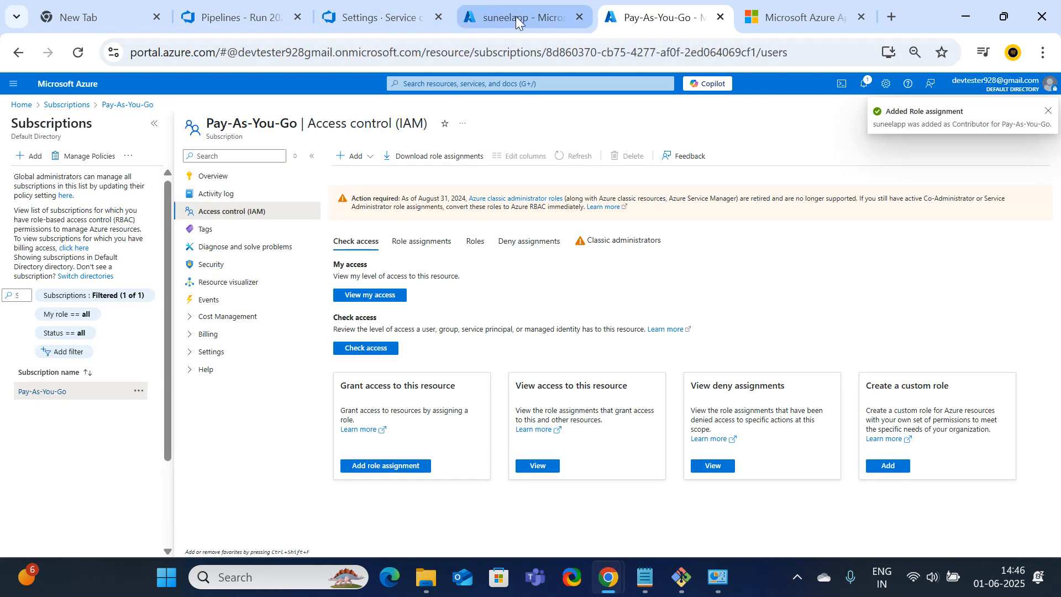
click(516, 18)
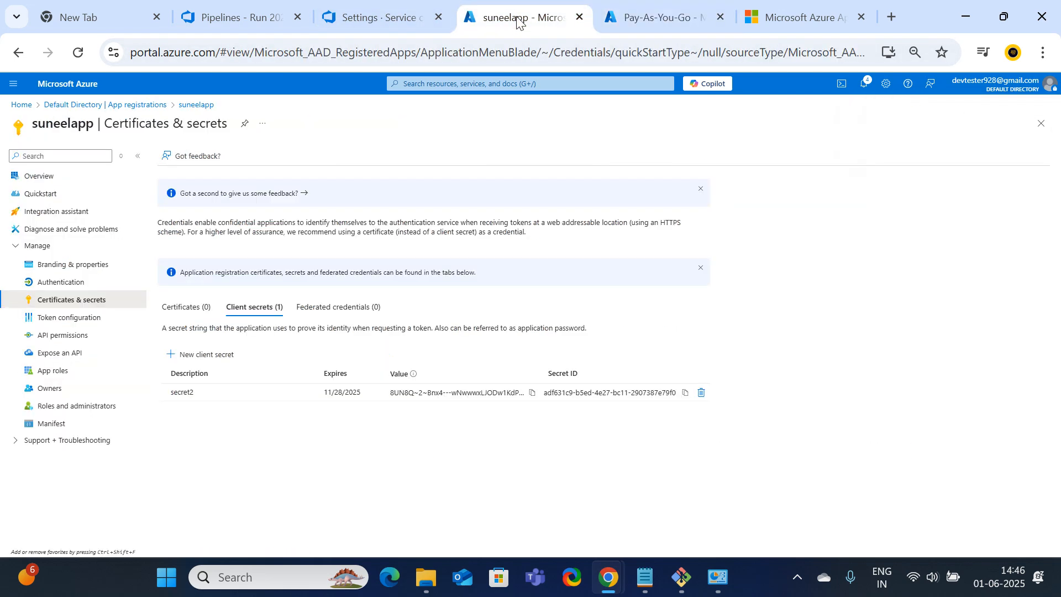
Copy the Pay-As-You-Go subscription ID and name into the service connection form
click(373, 10)
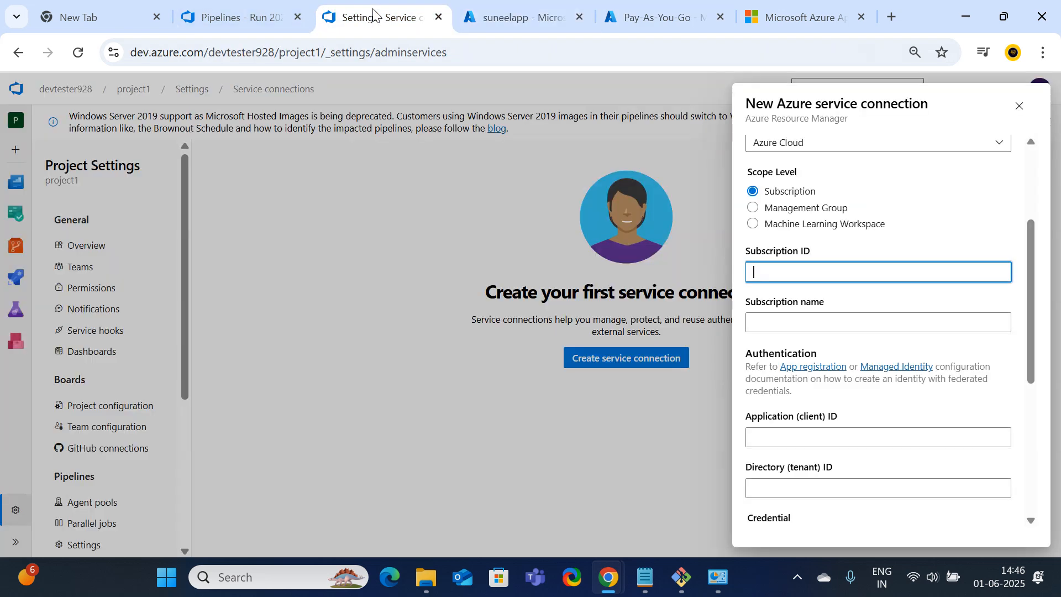
click(525, 15)
click(660, 10)
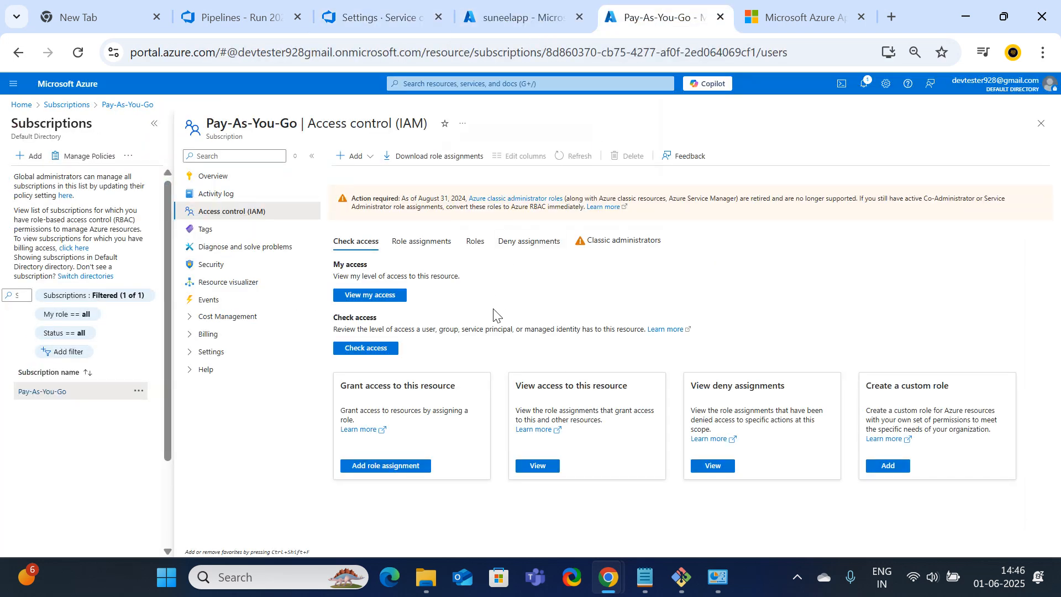
click(217, 176)
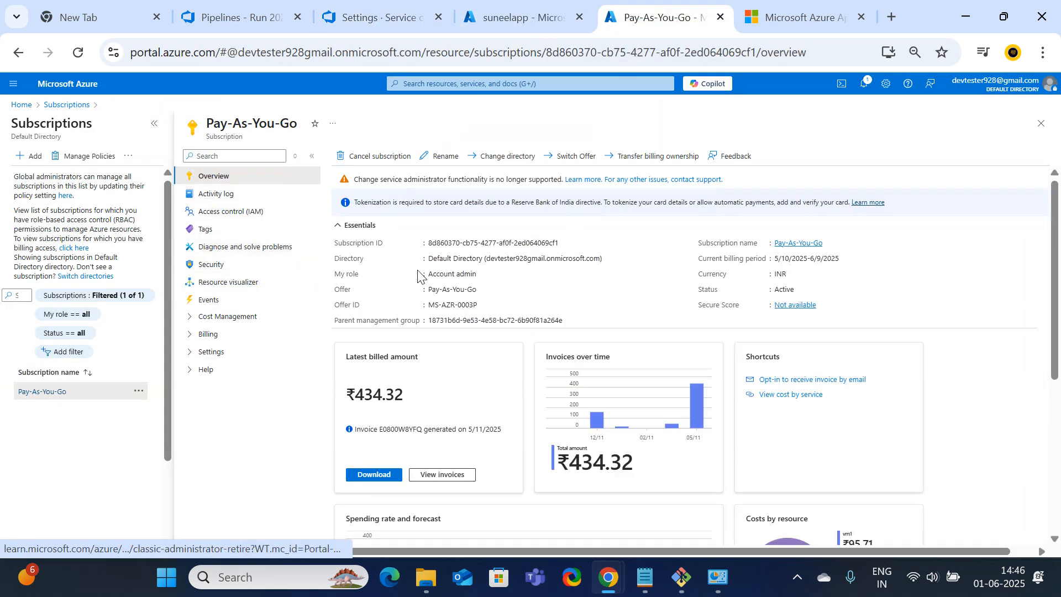
click(565, 244)
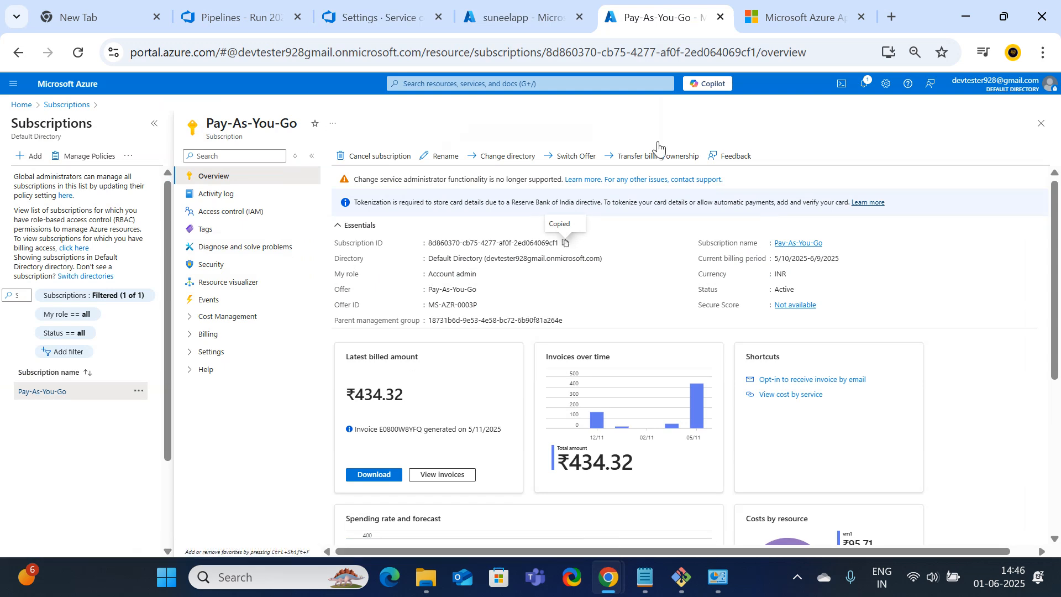
click(376, 17)
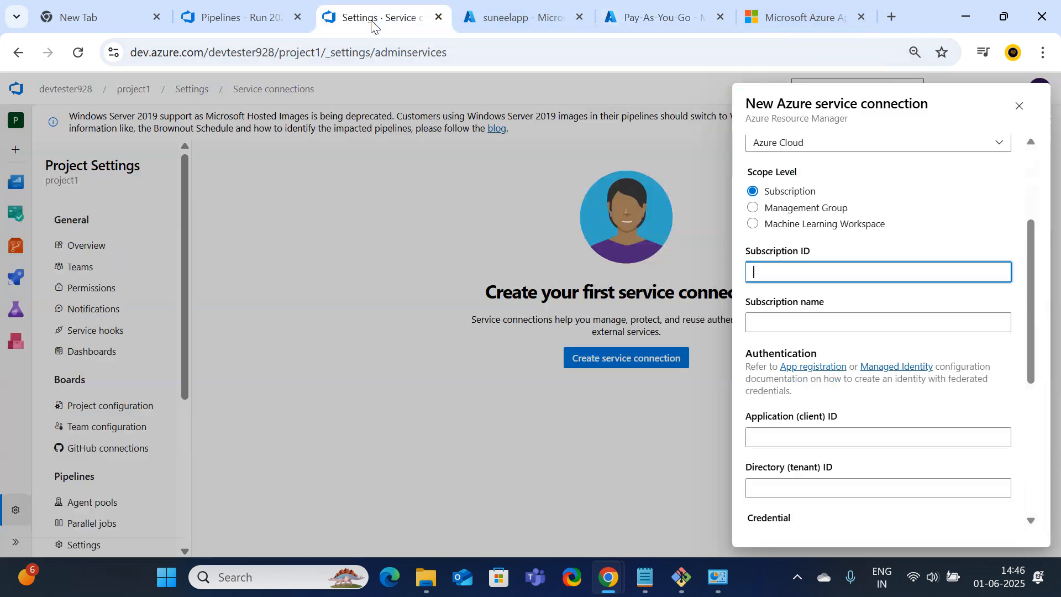
key(ctrl+v)
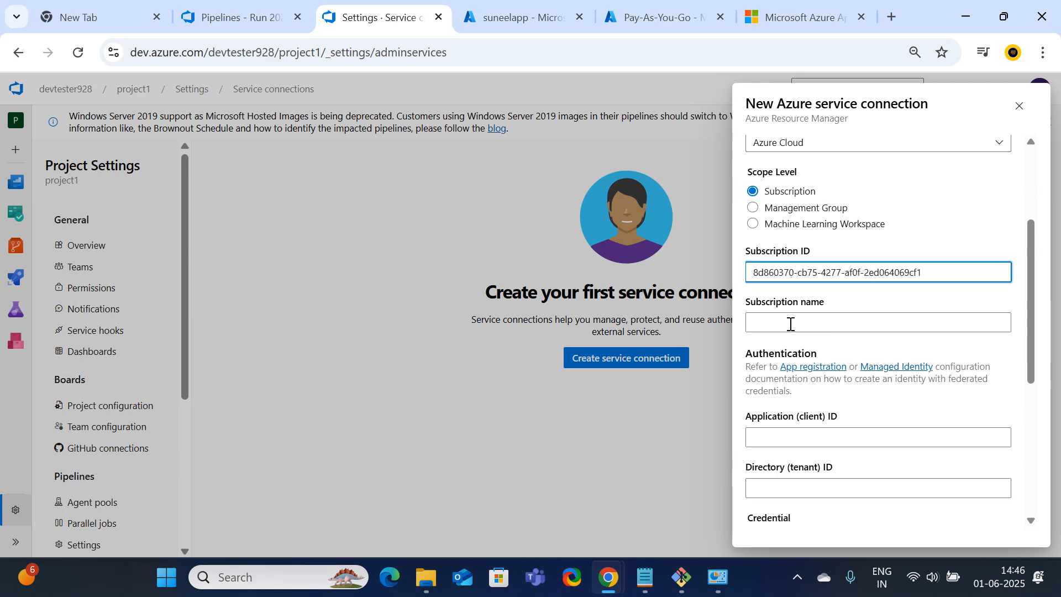
click(791, 324)
click(654, 16)
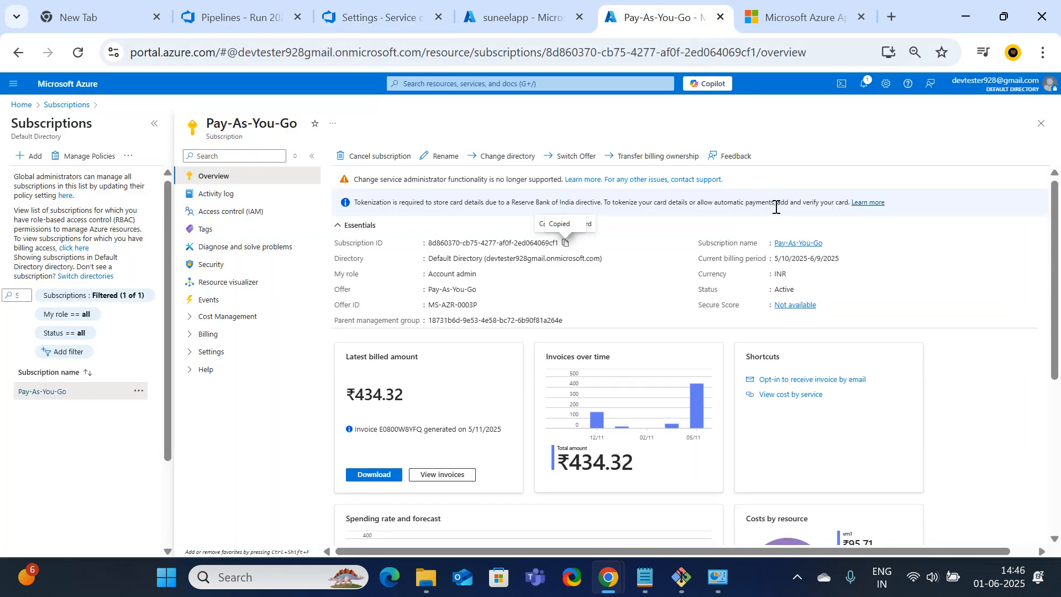
click(828, 243)
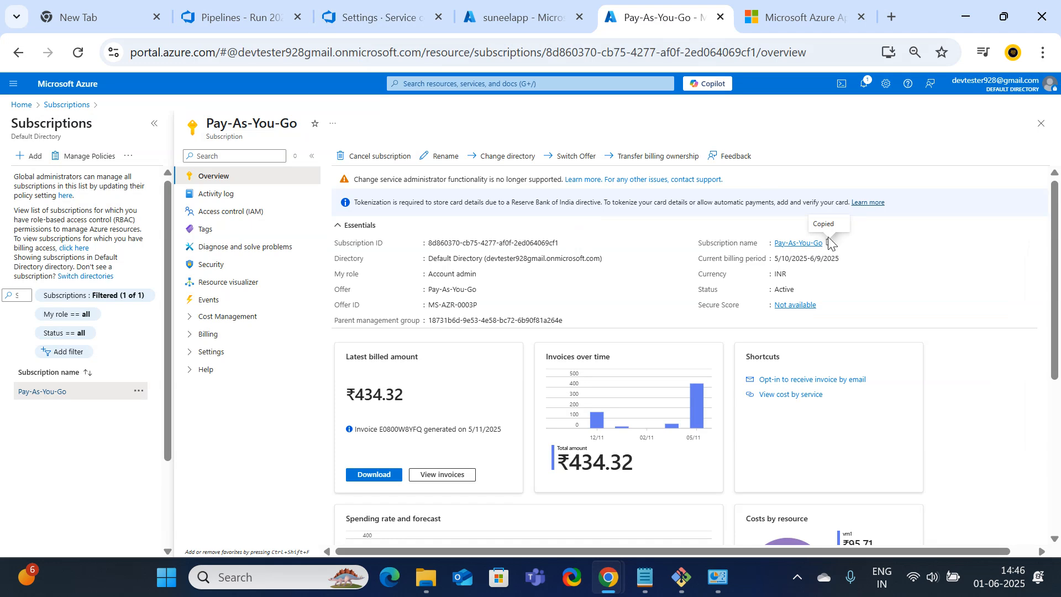
click(376, 17)
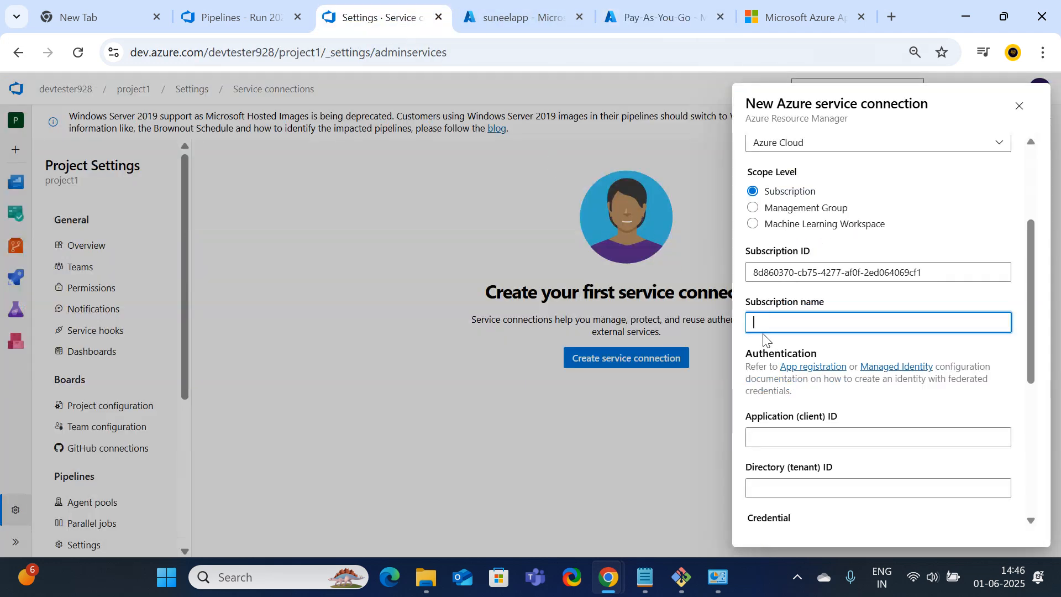
key(ctrl+v)
Paste suneelapp's Application (client) ID into the form
click(792, 437)
scroll(791, 437, down, 3)
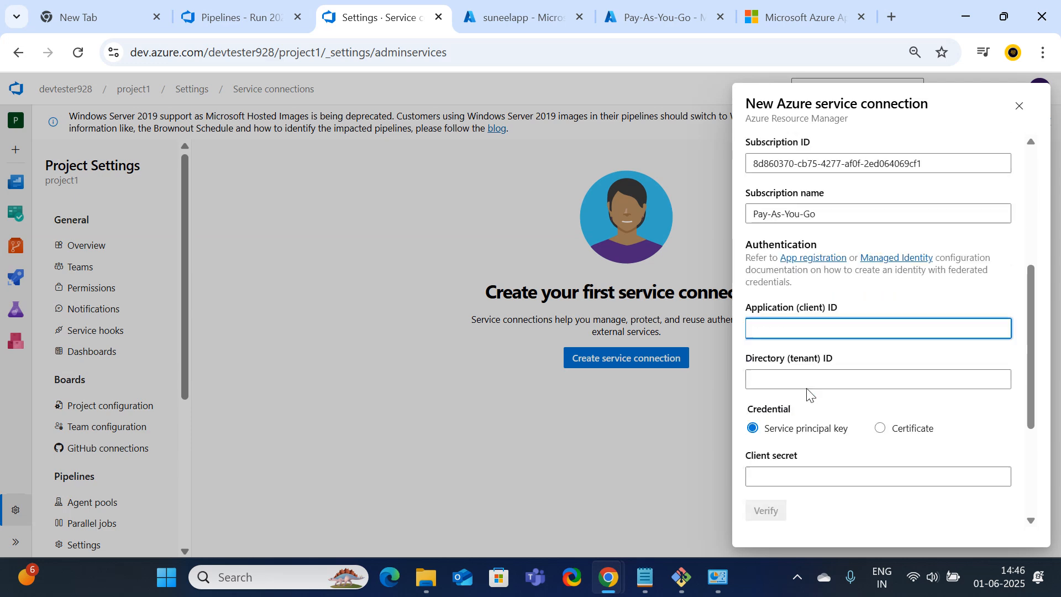
click(504, 17)
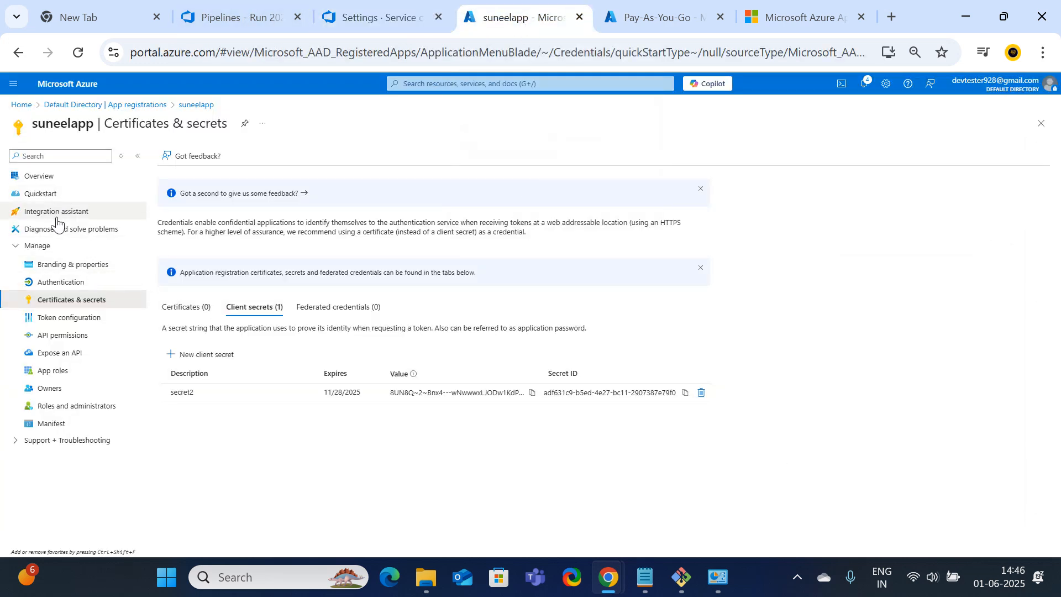
click(40, 176)
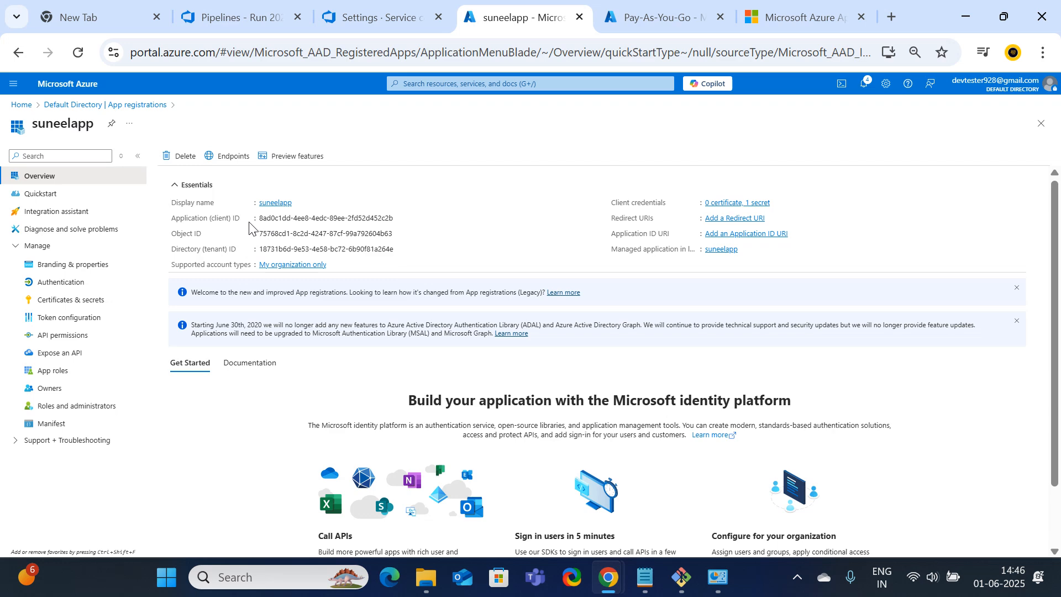
click(399, 218)
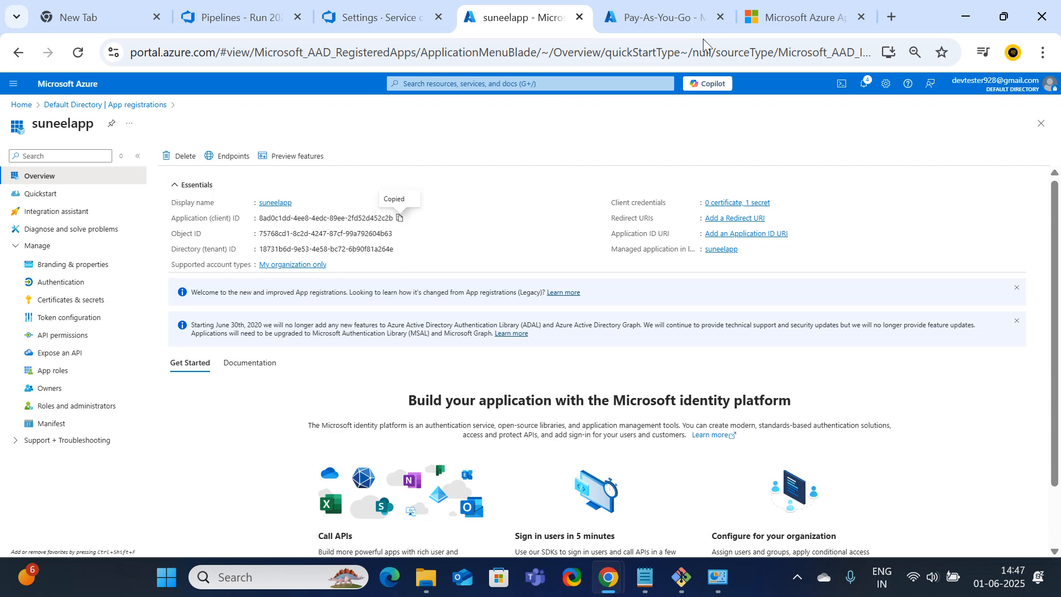
click(381, 17)
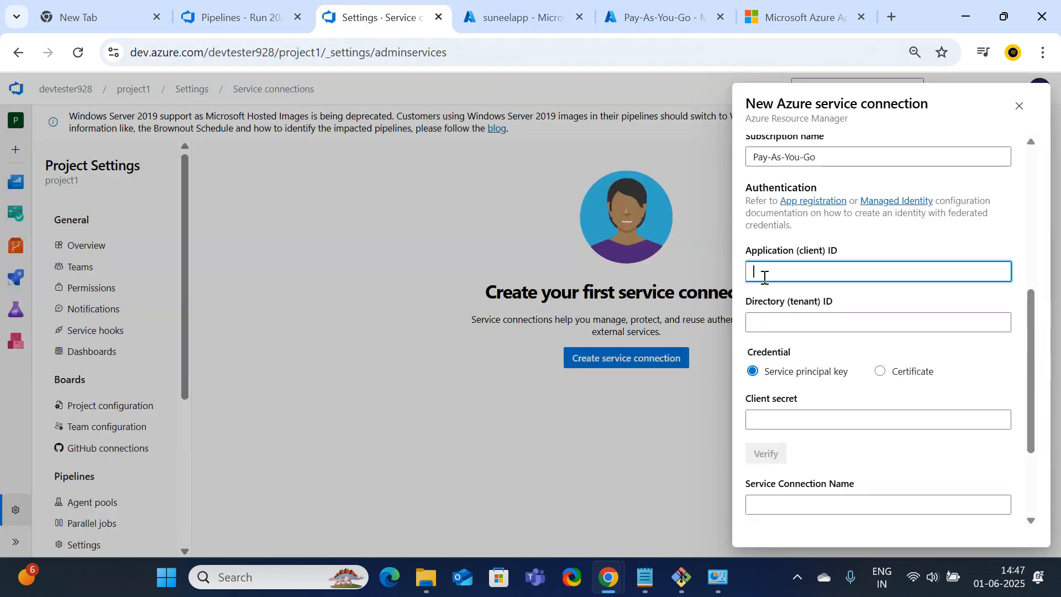
key(ctrl+v)
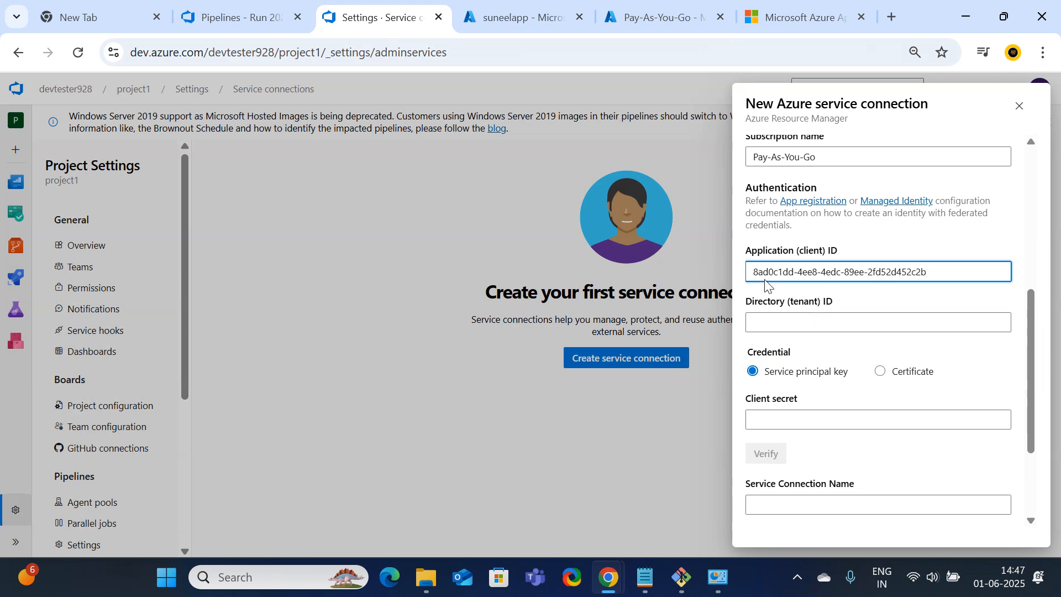
Paste suneelapp's Directory (tenant) ID into the form
click(561, 20)
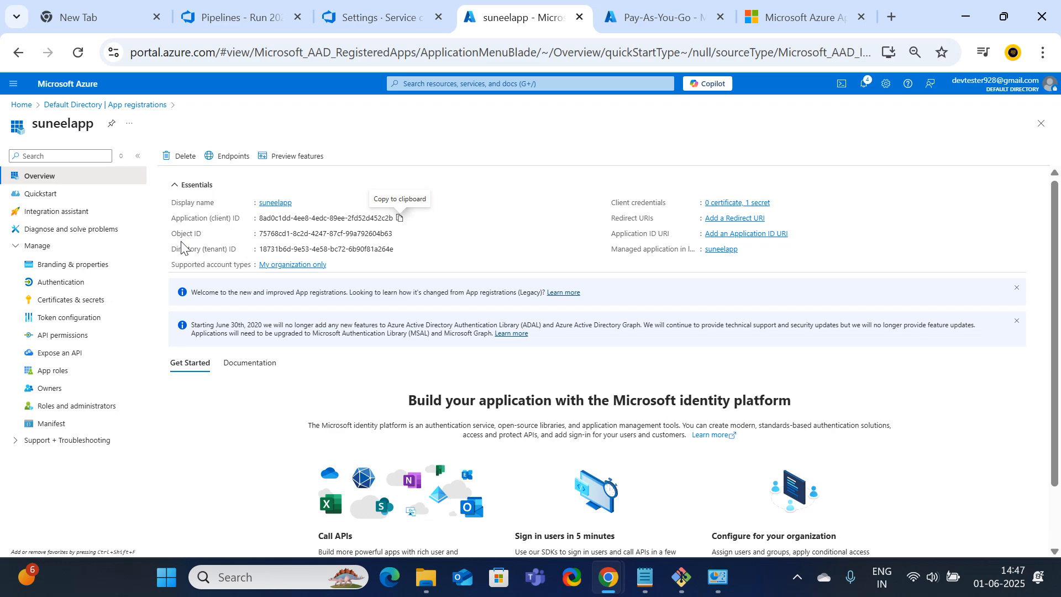
drag(177, 249, 249, 251)
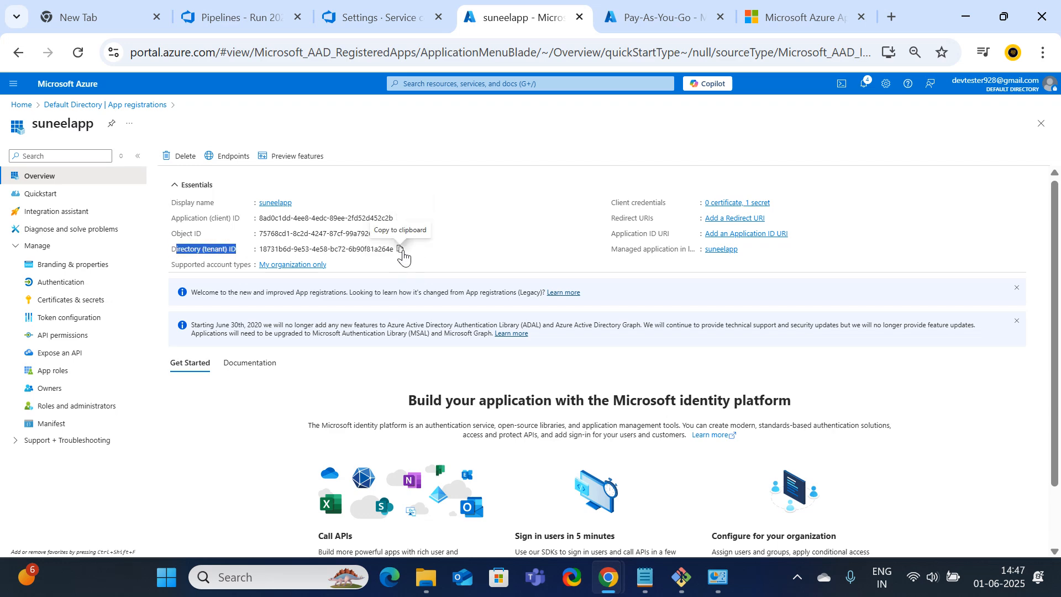
click(401, 252)
click(373, 17)
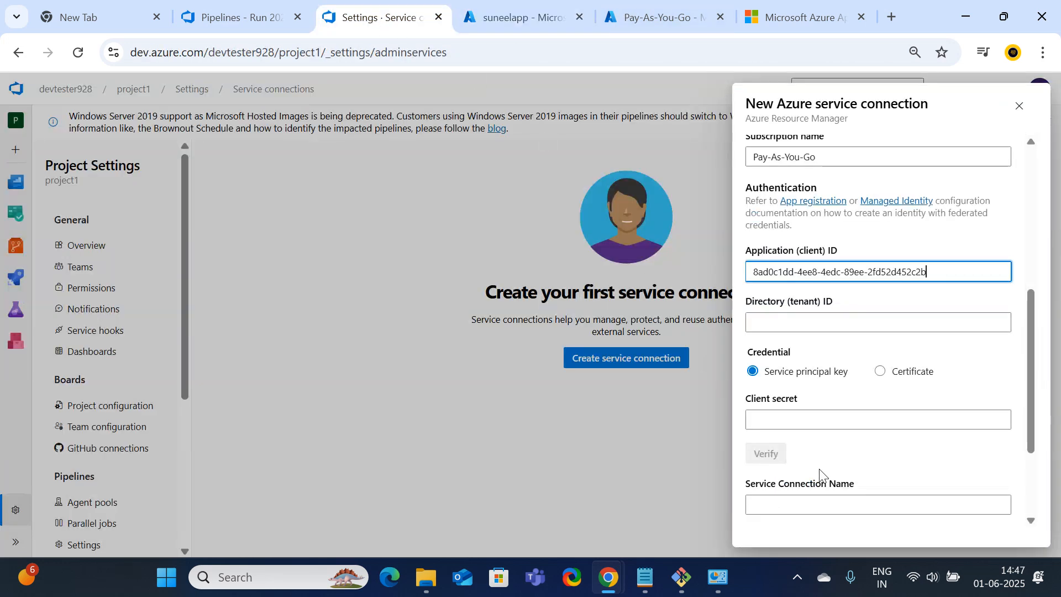
click(763, 320)
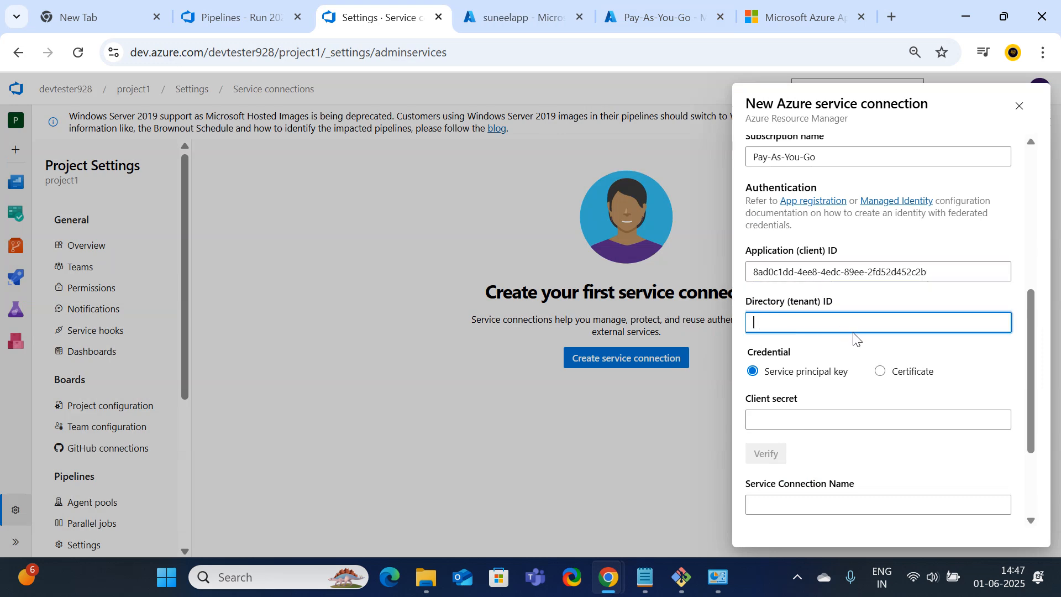
key(ctrl+v)
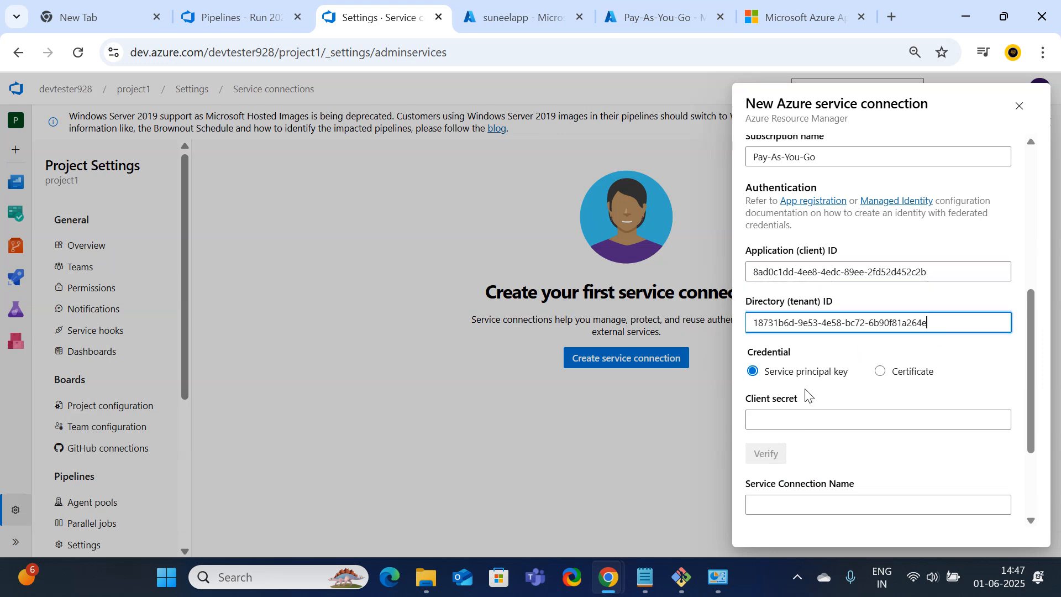
Paste the secret2 client secret value into the Client secret field
click(787, 416)
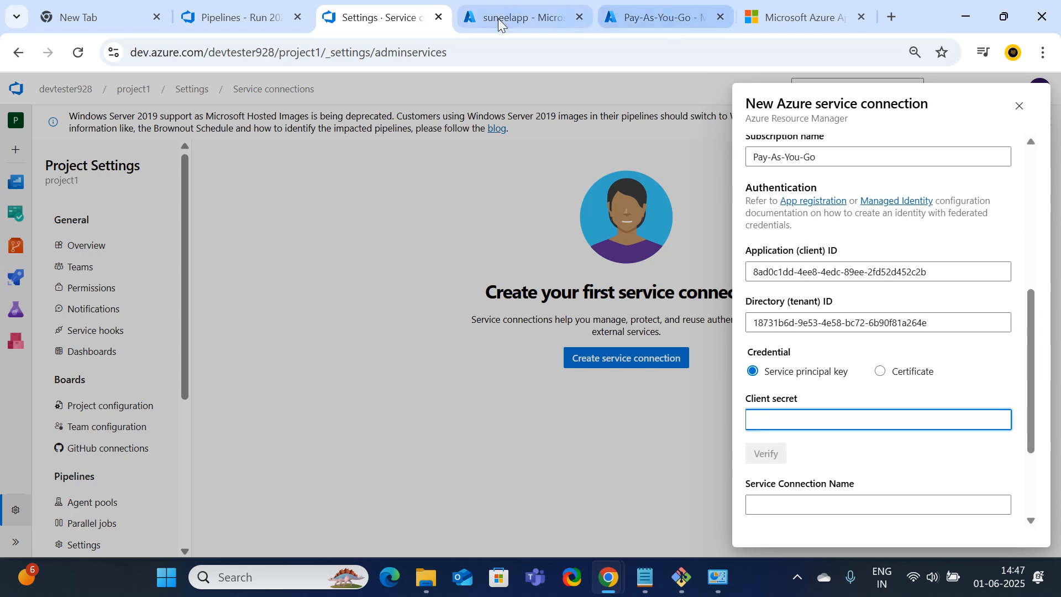
click(544, 17)
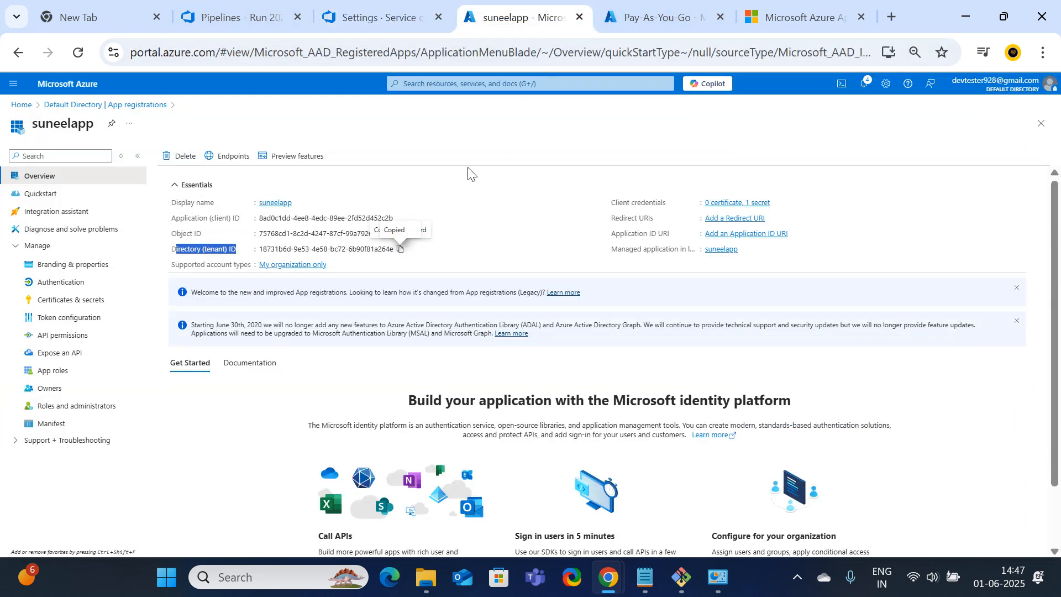
click(65, 299)
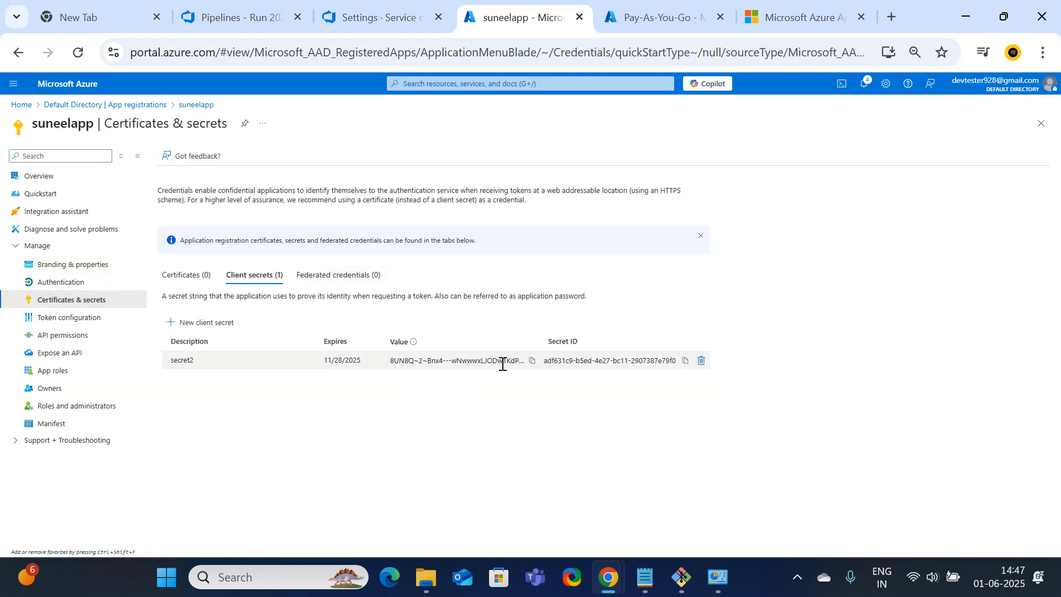
click(531, 361)
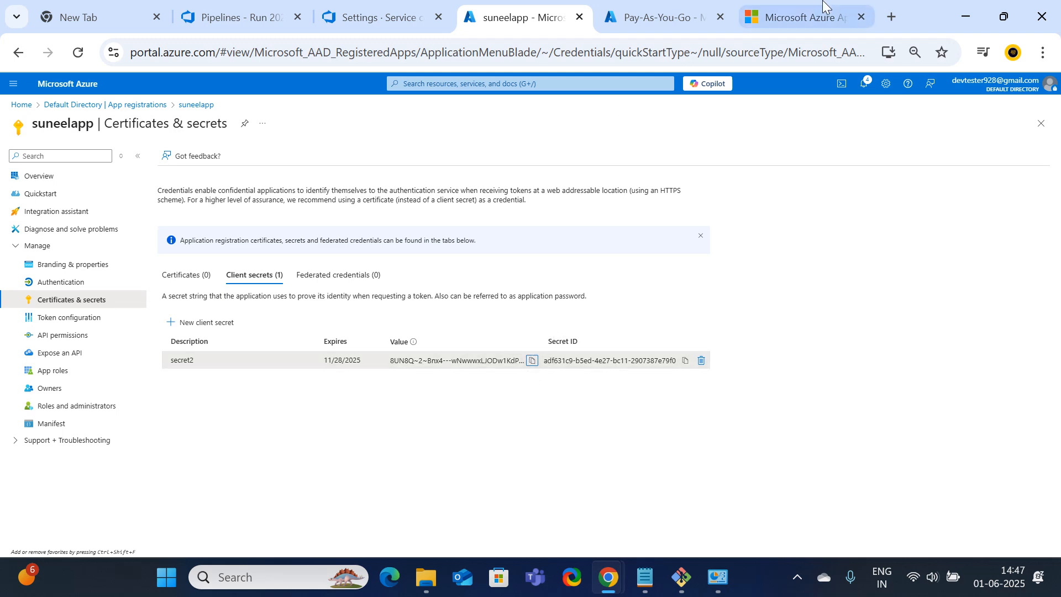
click(683, 22)
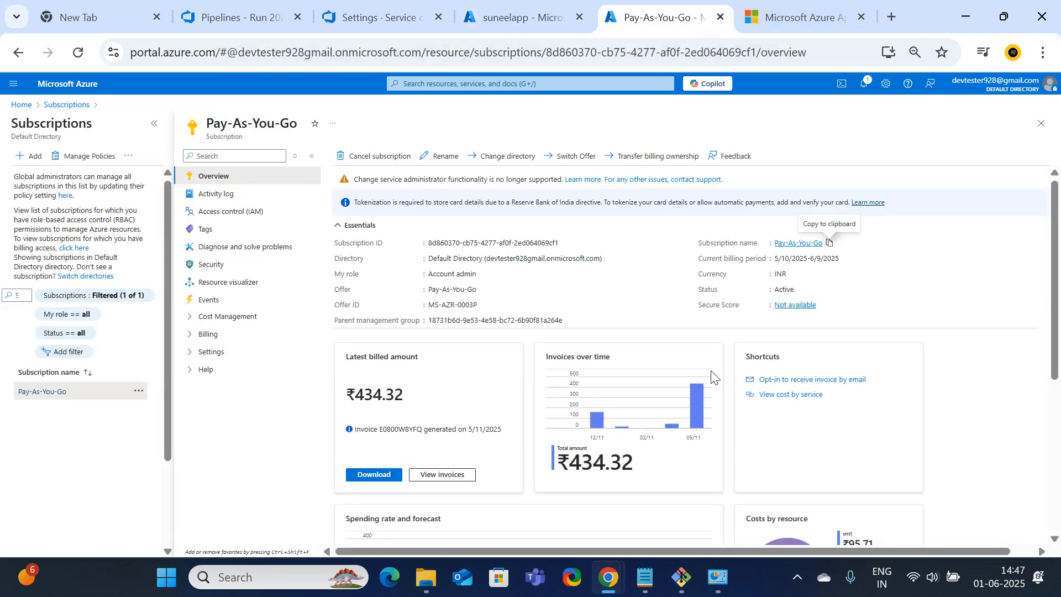
click(409, 12)
key(ctrl+v)
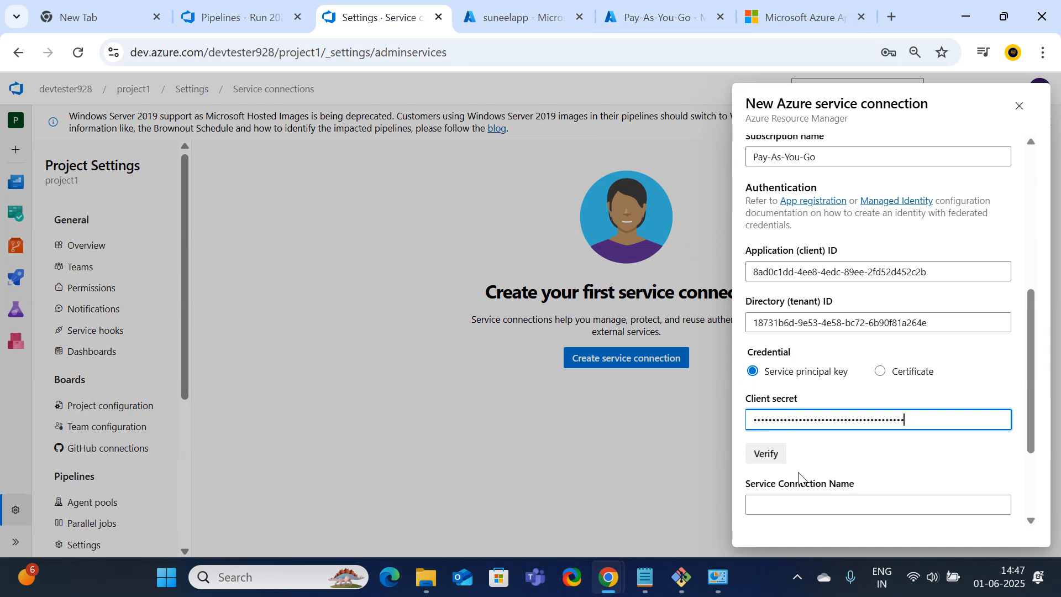
Name the connection sc1, reuse sc1 as description, grant all-pipeline access, and verify and save
click(782, 511)
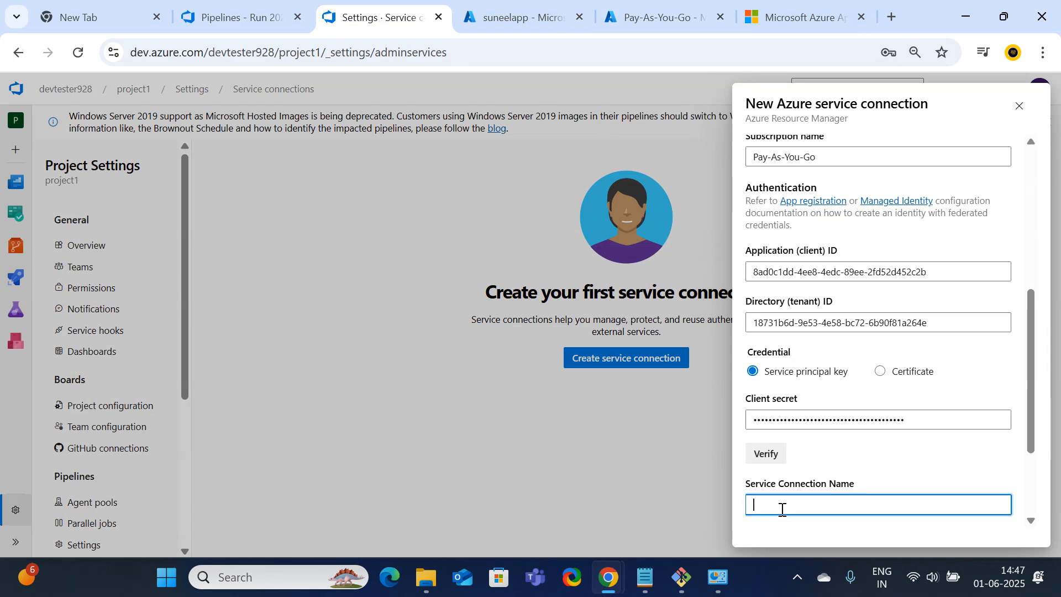
scroll(783, 510, down, 3)
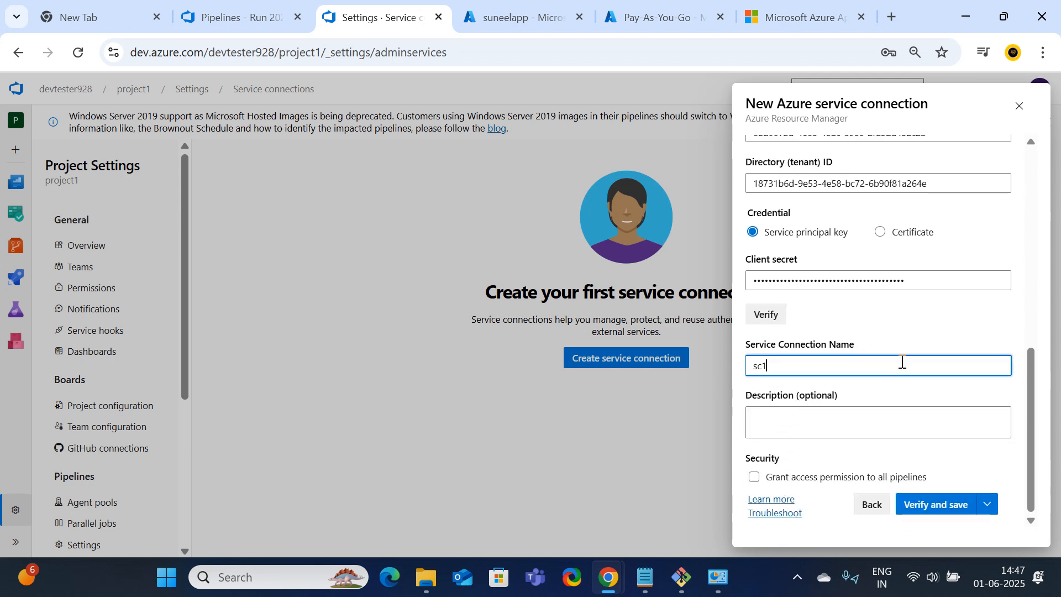
drag(791, 367, 724, 373)
click(782, 425)
key(ctrl+v)
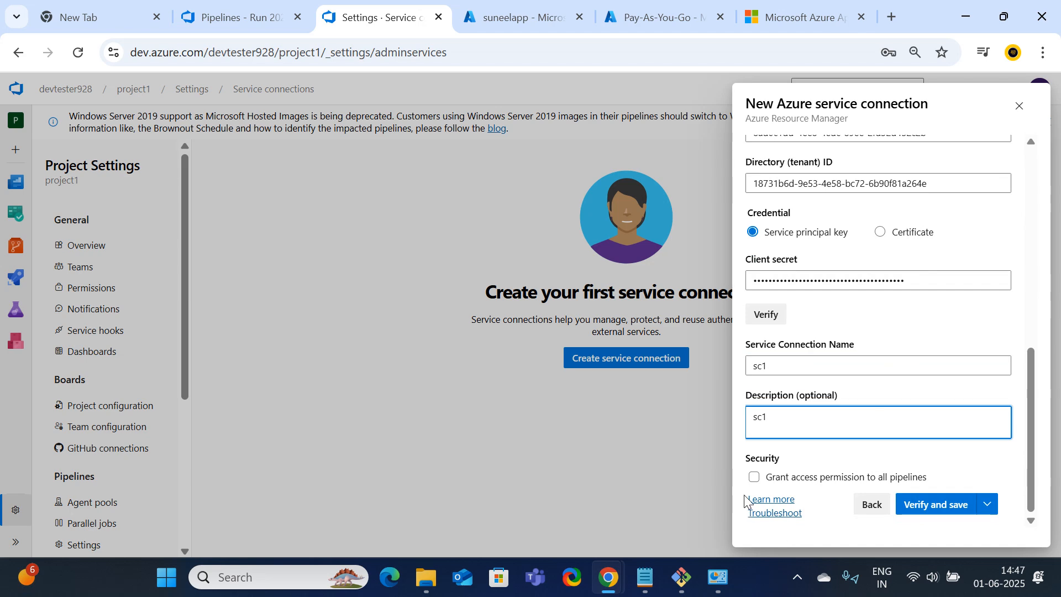
click(754, 478)
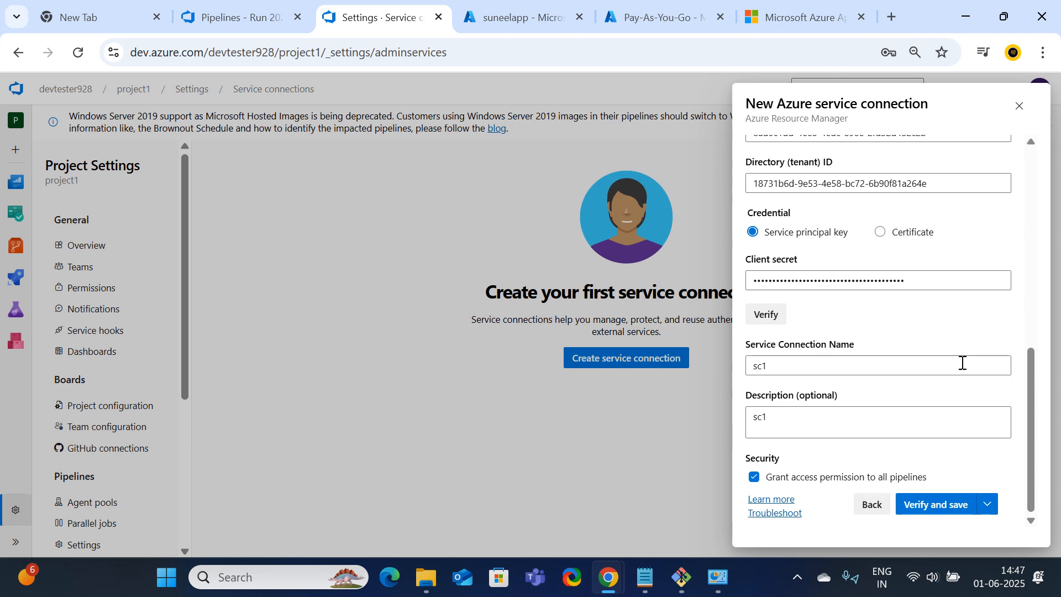
click(961, 513)
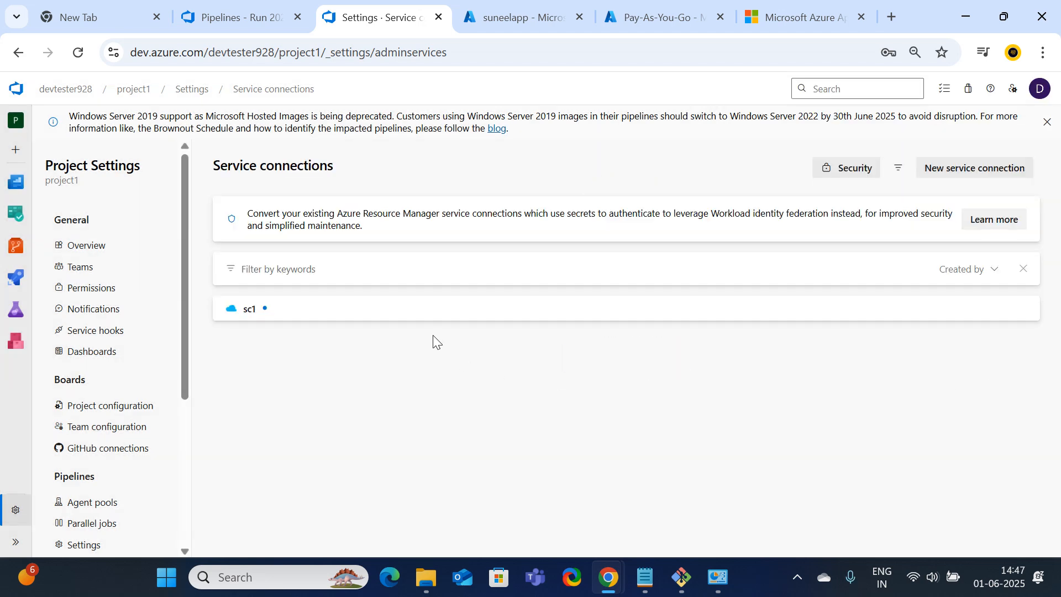
View the sc1 Azure Resource Manager connection's overview after briefly checking the running pipeline
click(250, 310)
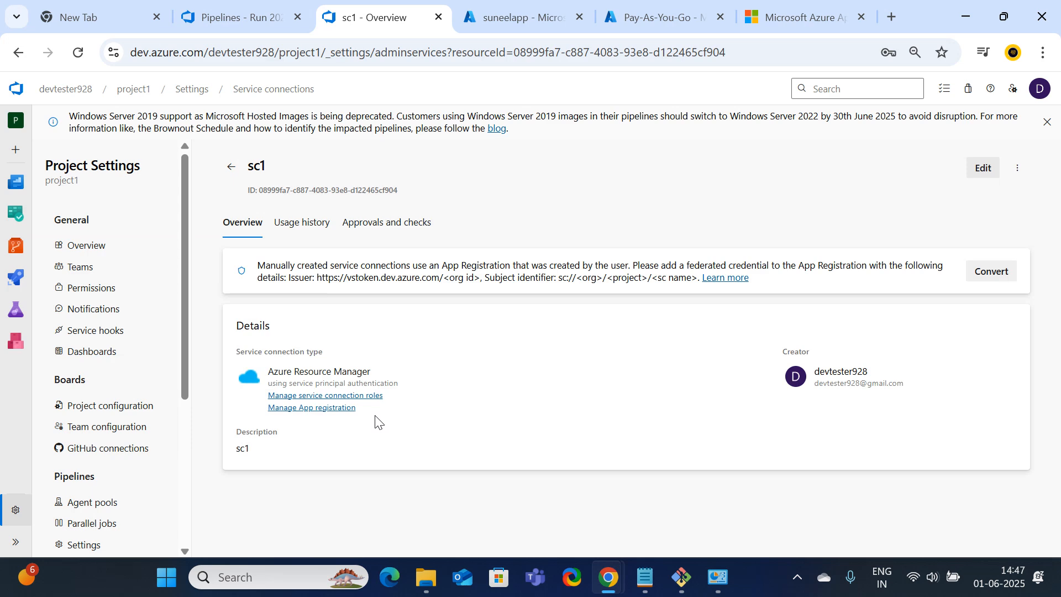
click(246, 17)
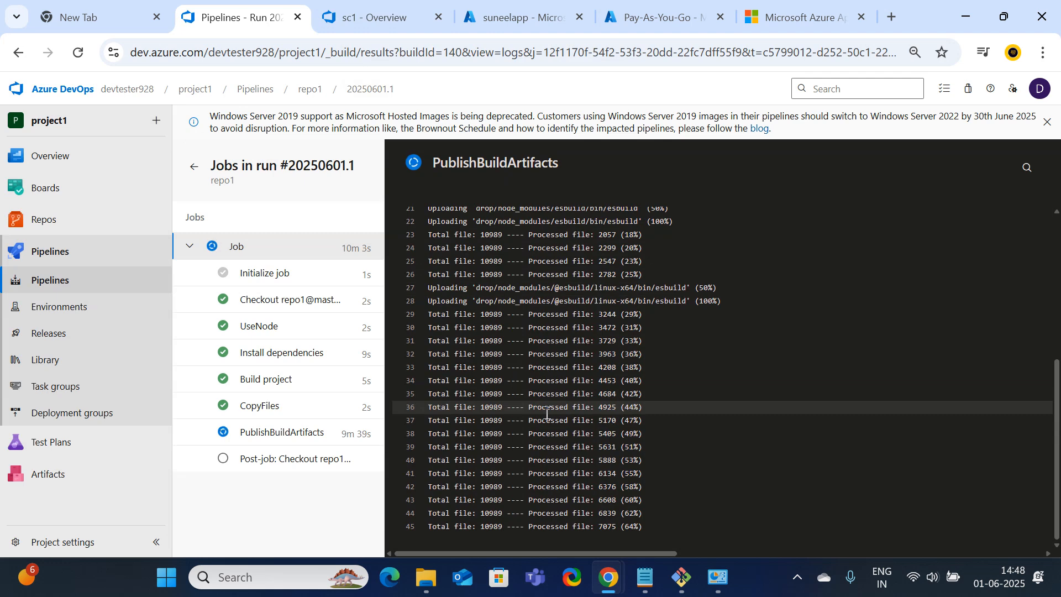
click(384, 14)
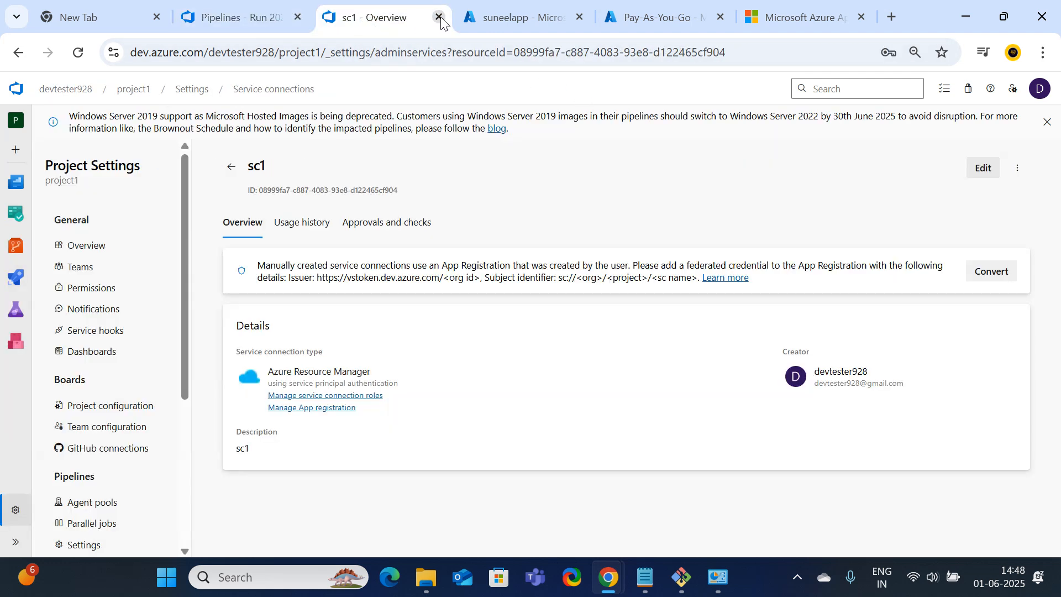
click(644, 585)
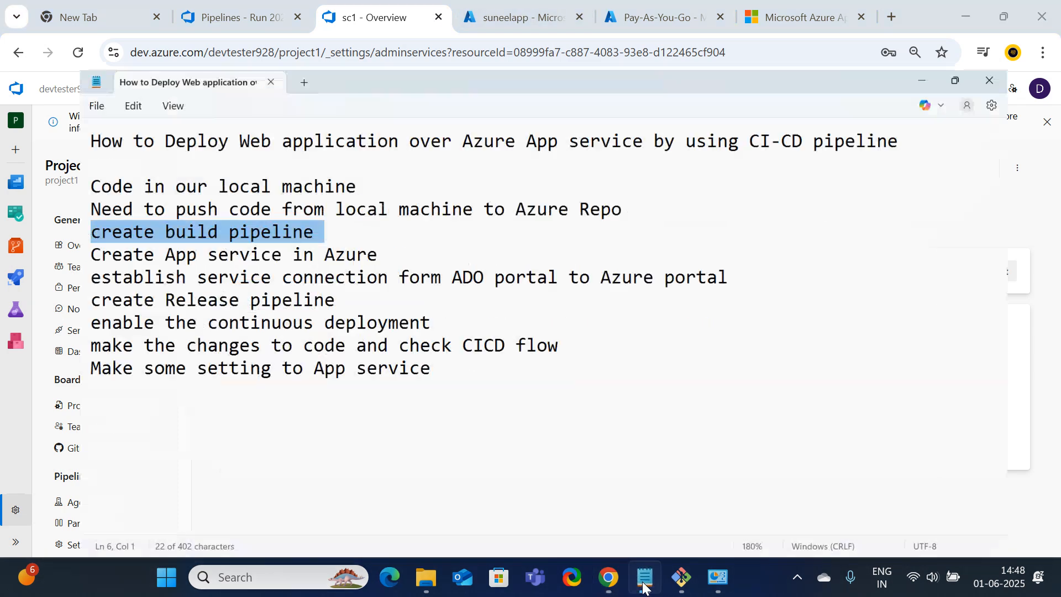
click(444, 208)
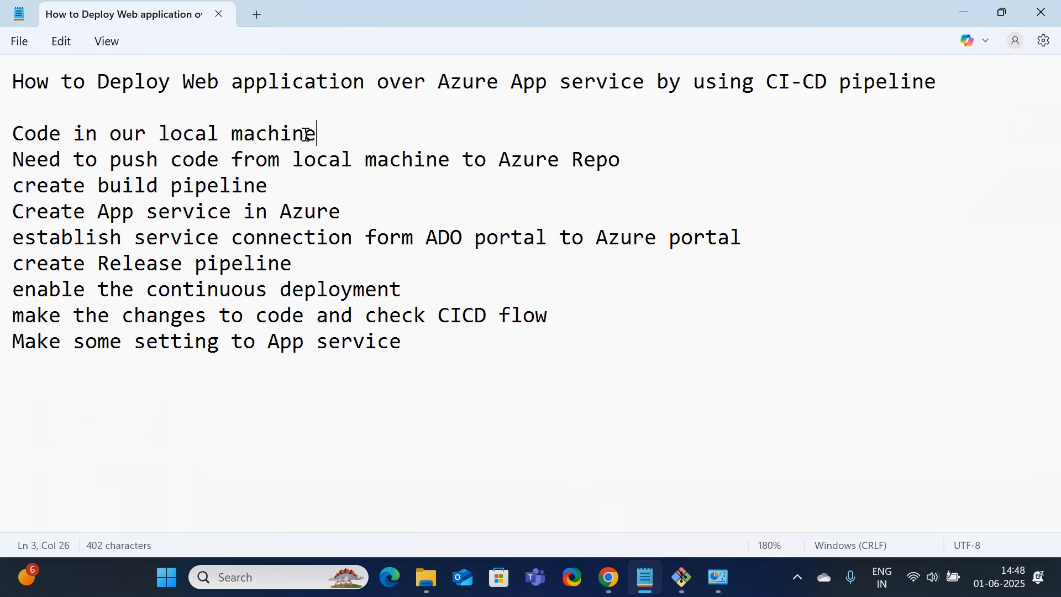
drag(316, 133, 12, 133)
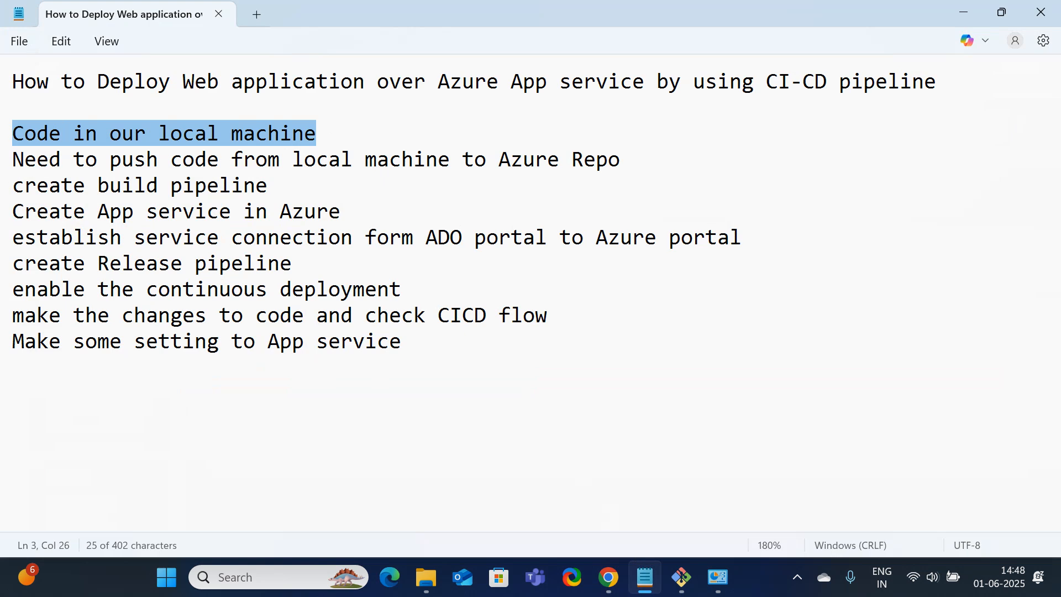
triple_click(25, 163)
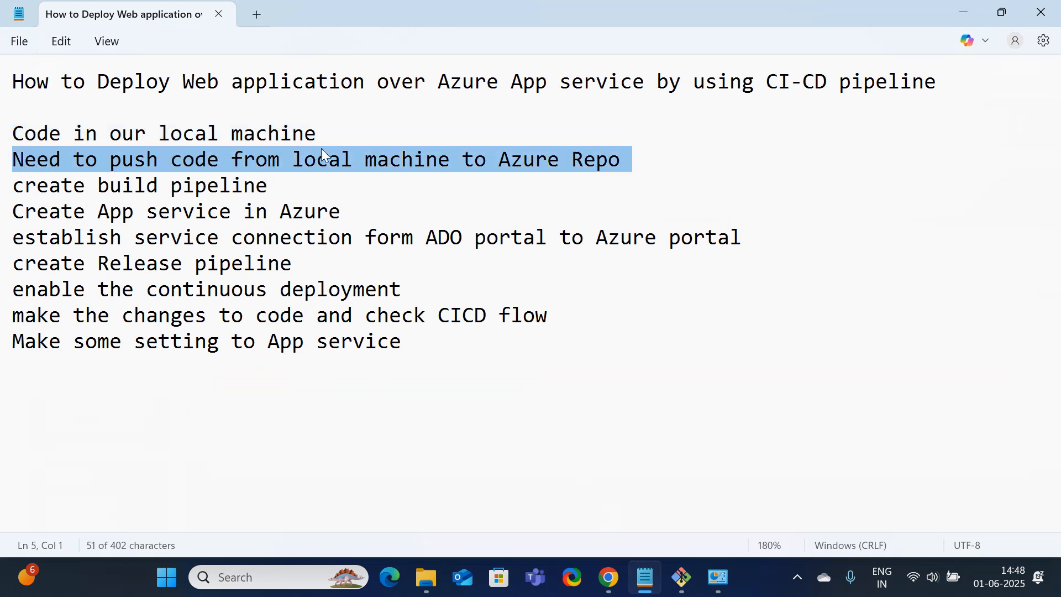
click(275, 187)
drag(255, 185, 351, 213)
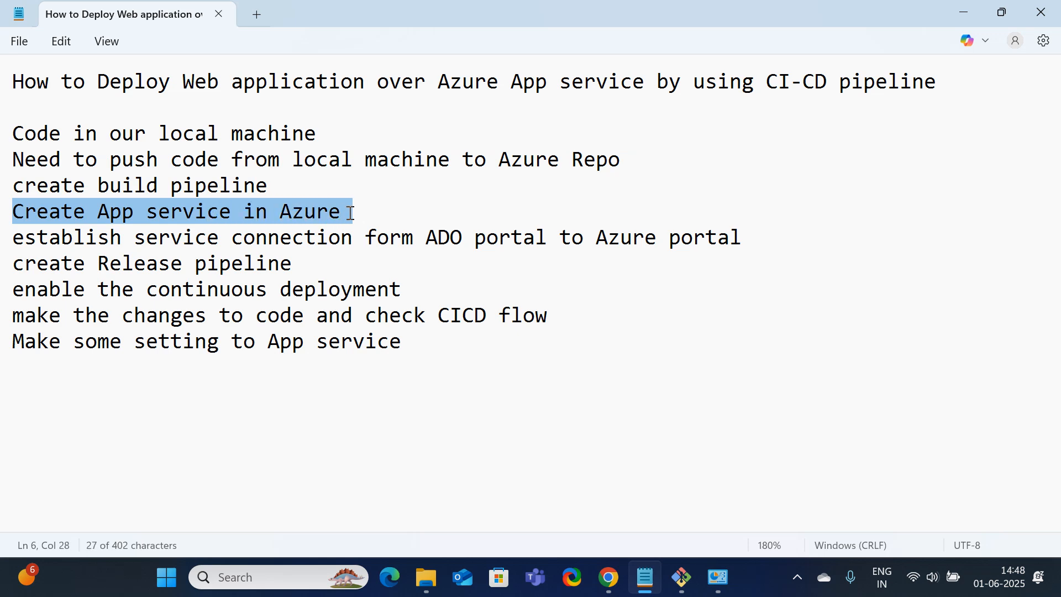
triple_click(36, 239)
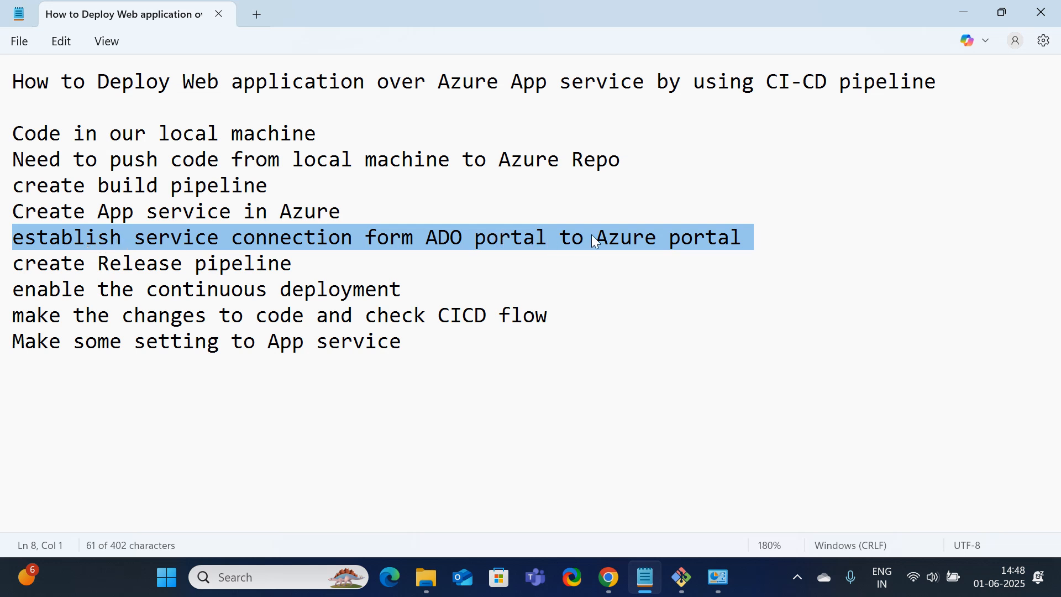
click(701, 311)
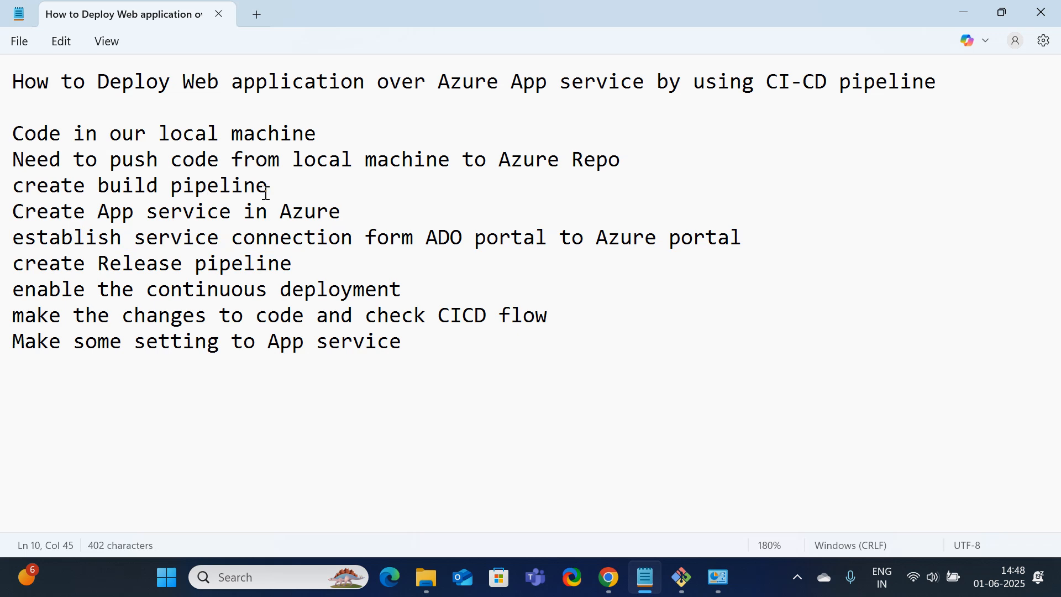
drag(291, 191, 11, 188)
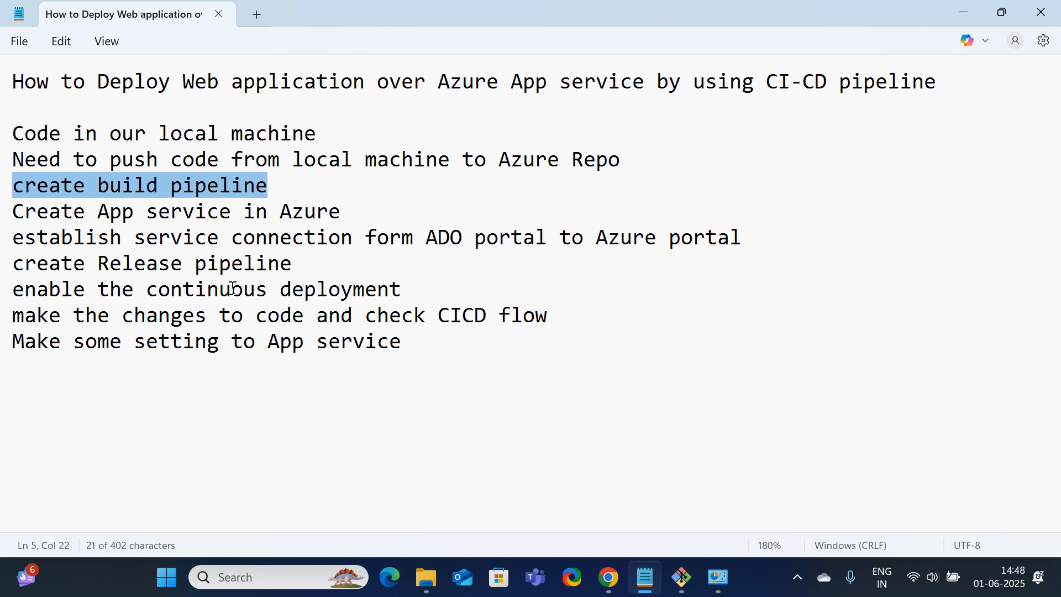
drag(25, 264, 316, 289)
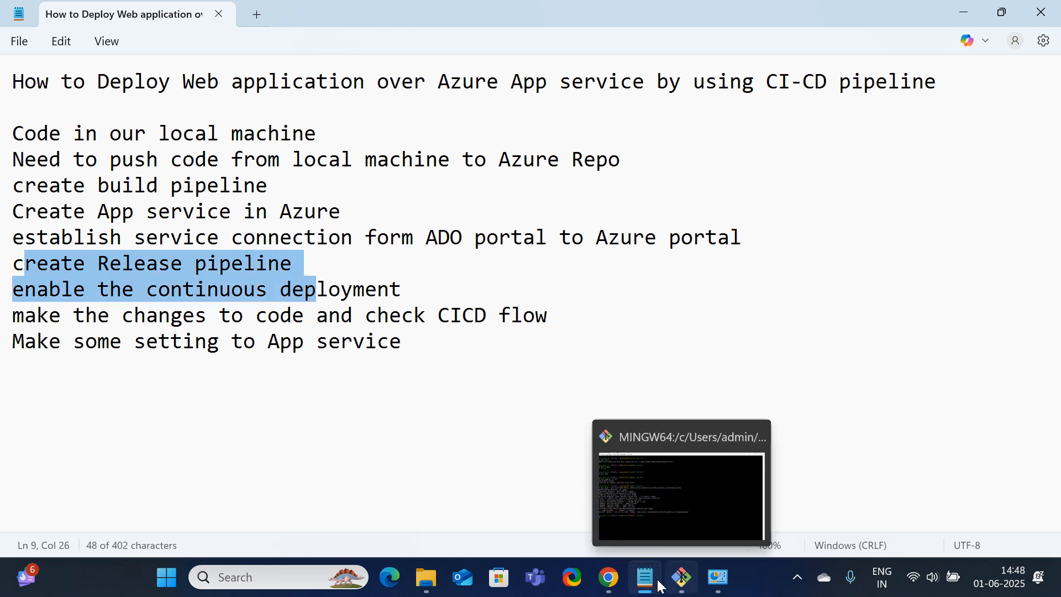
mouse_move(654, 587)
click(610, 585)
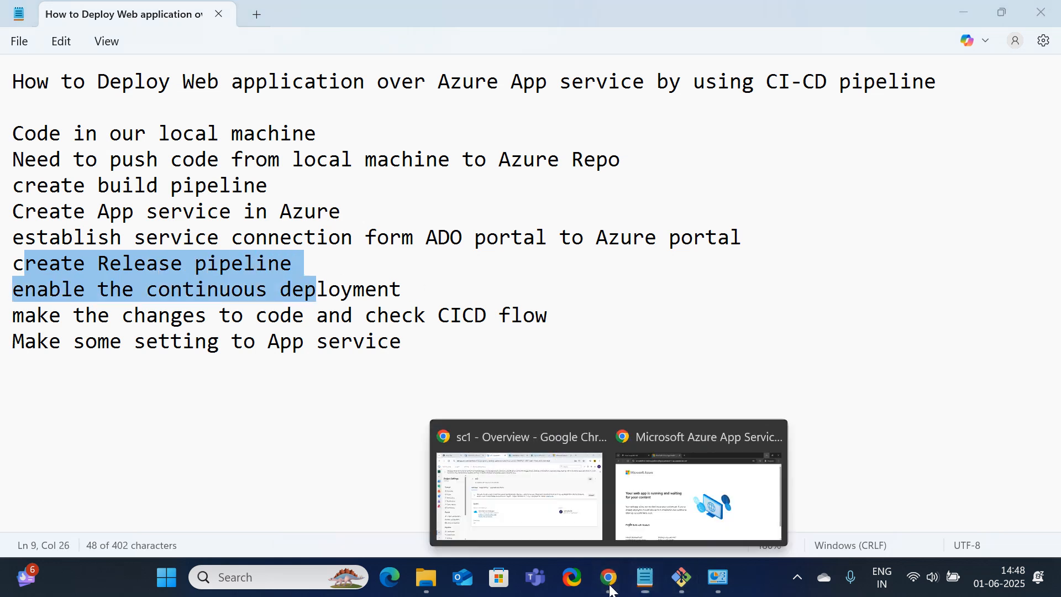
click(519, 495)
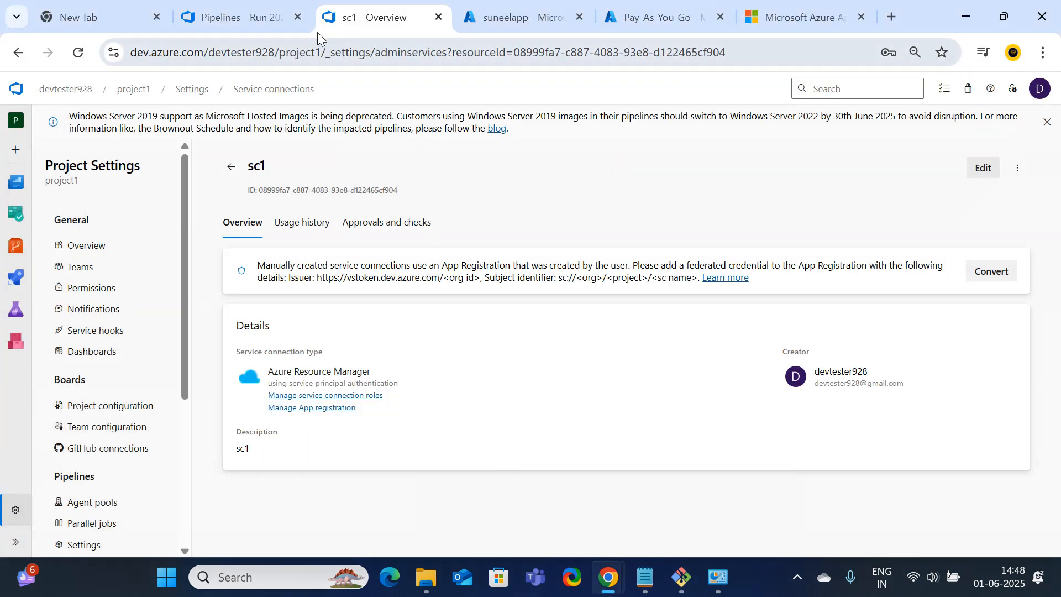
click(232, 18)
scroll(506, 433, up, 5)
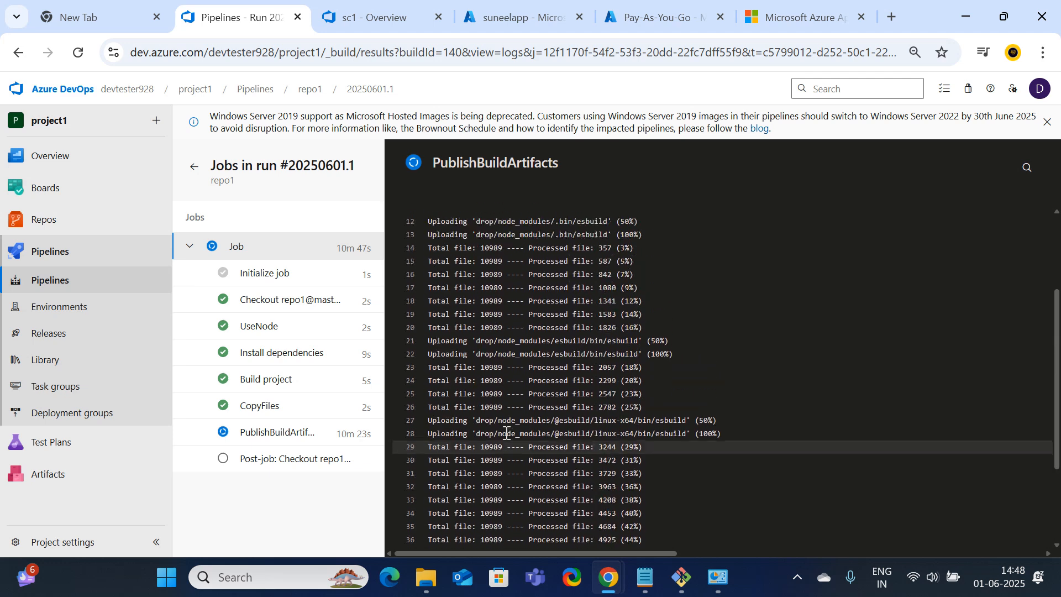
scroll(506, 434, down, 3)
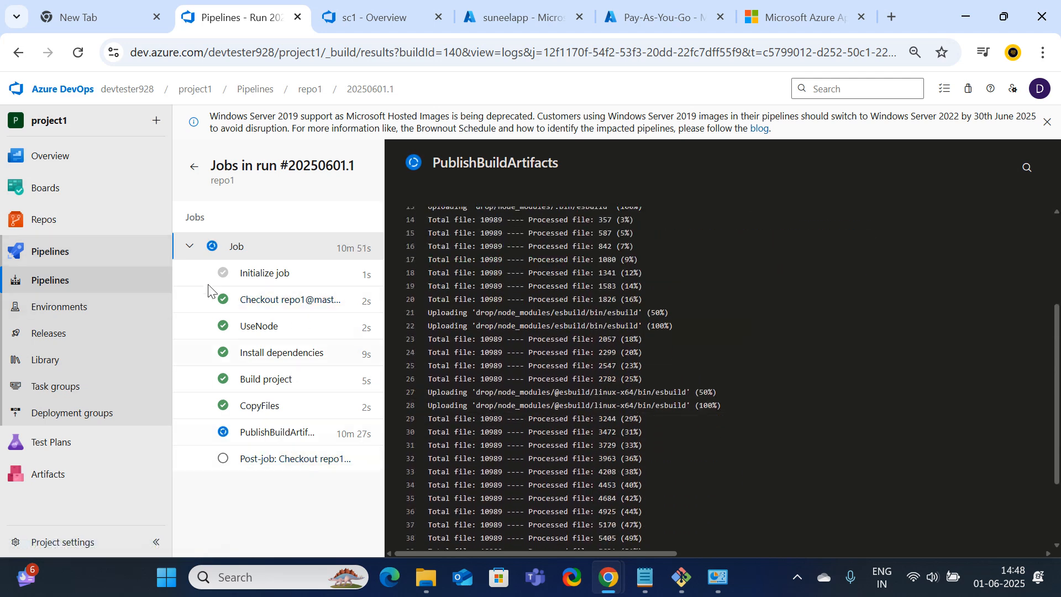
click(79, 53)
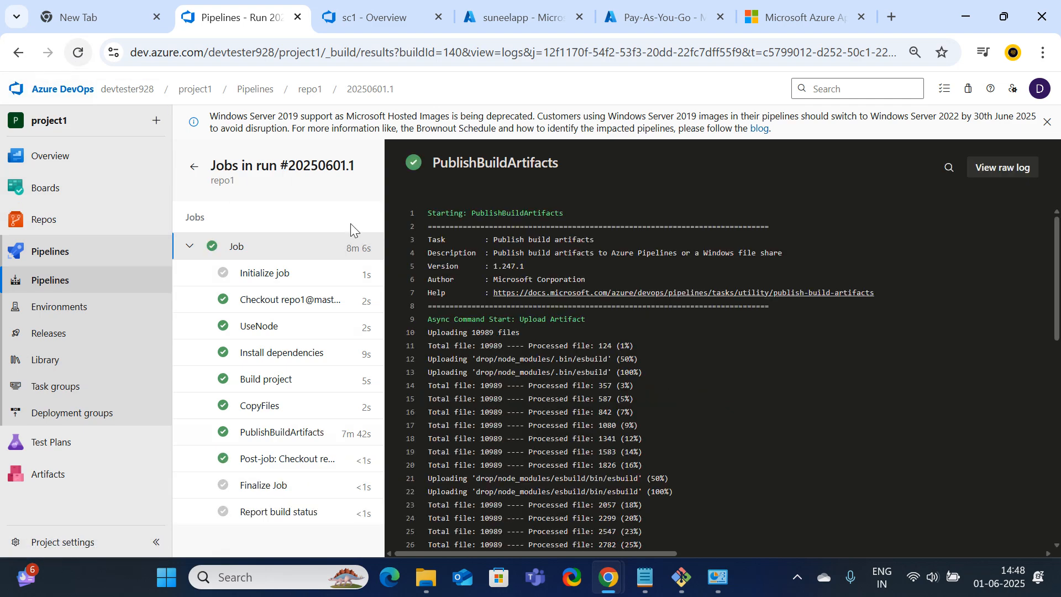
scroll(486, 395, down, 10)
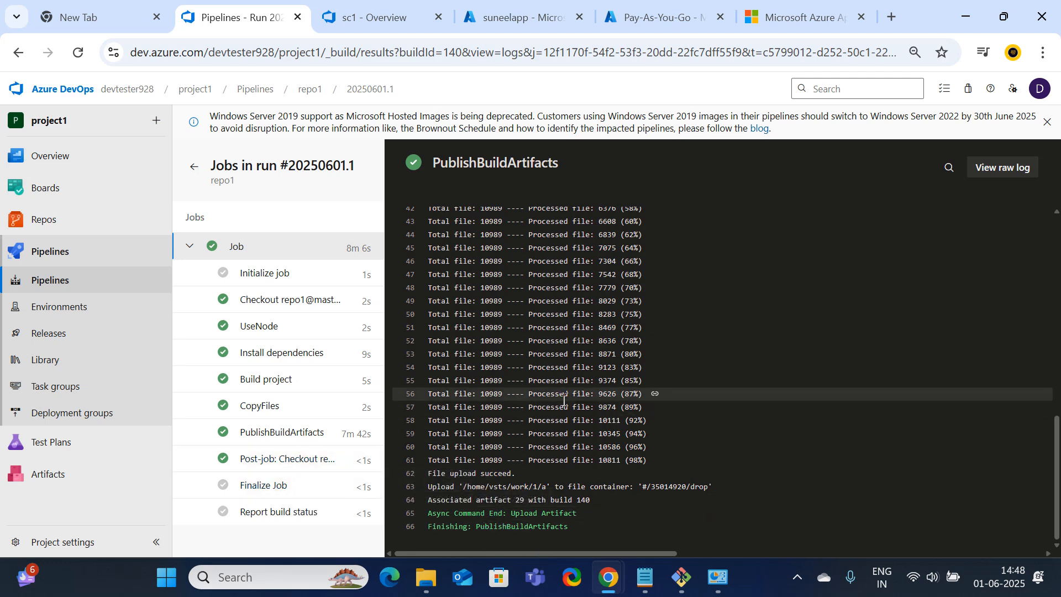
scroll(564, 401, up, 8)
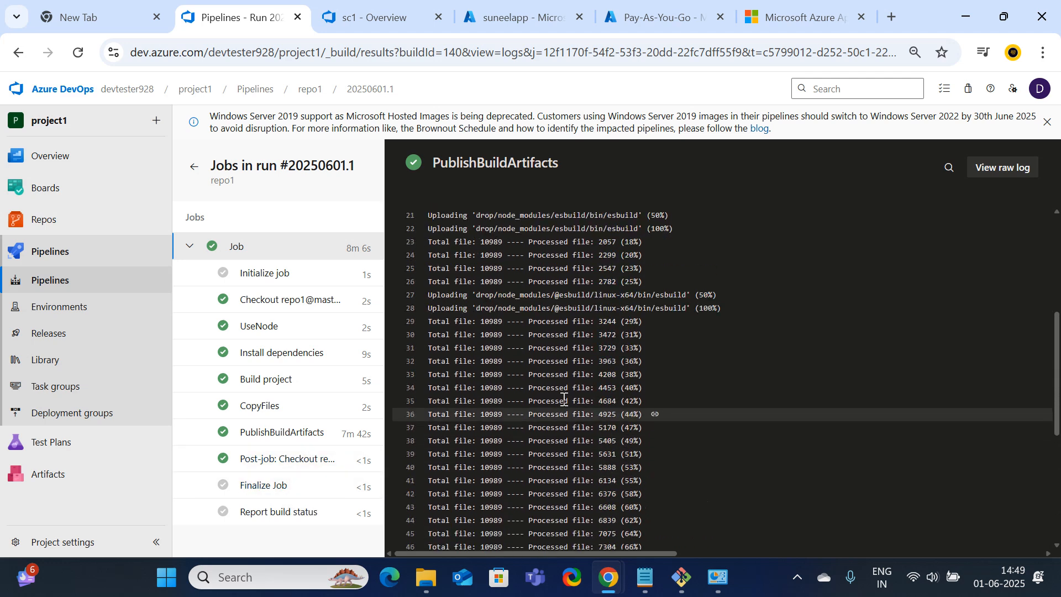
click(371, 13)
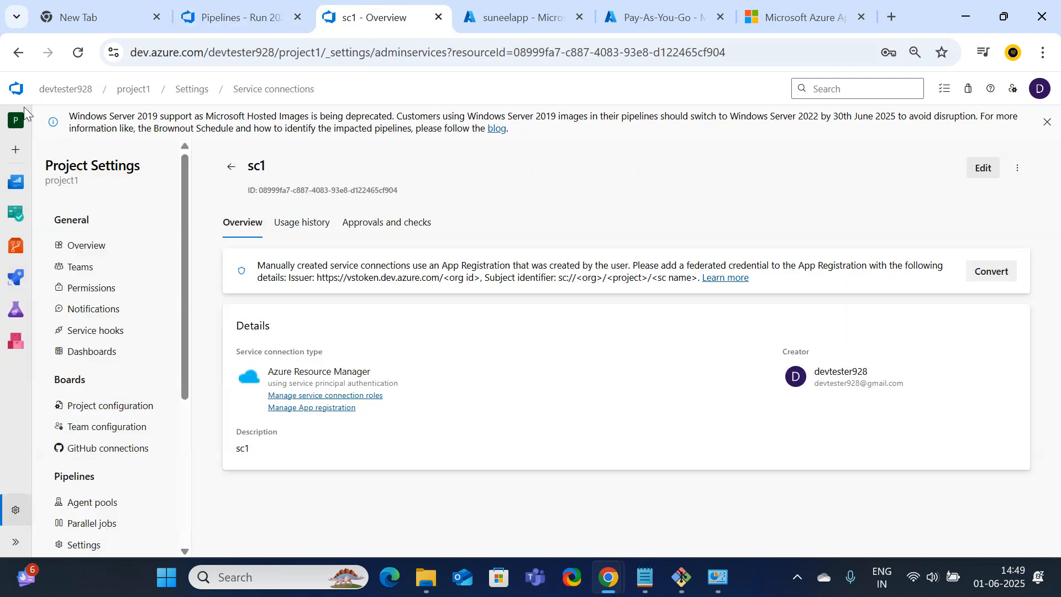
Go from the devtester928 organisation into project1's Pipelines list showing repo1's succeeded run
click(66, 90)
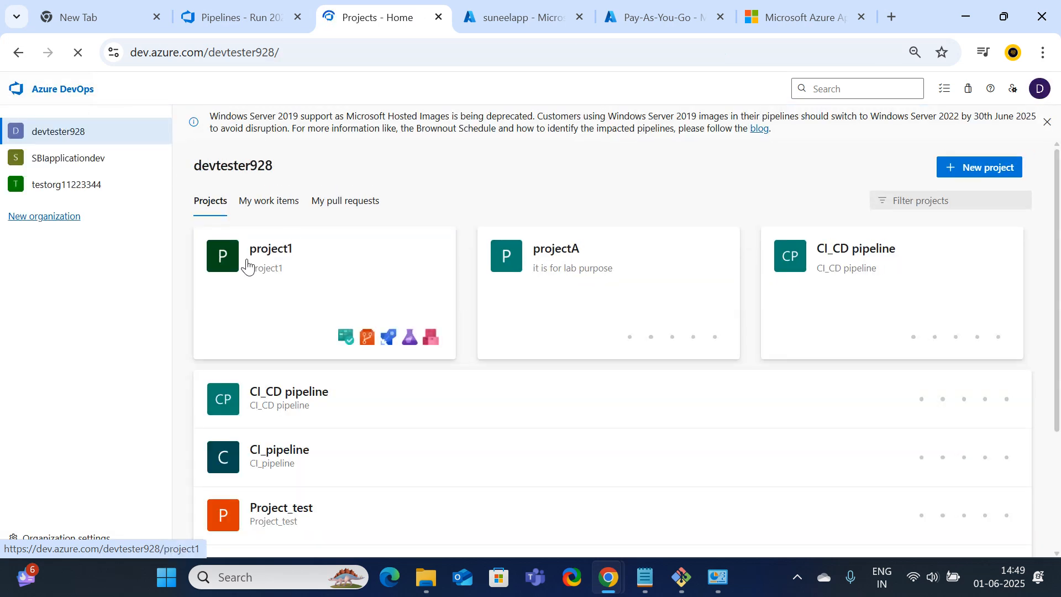
click(247, 264)
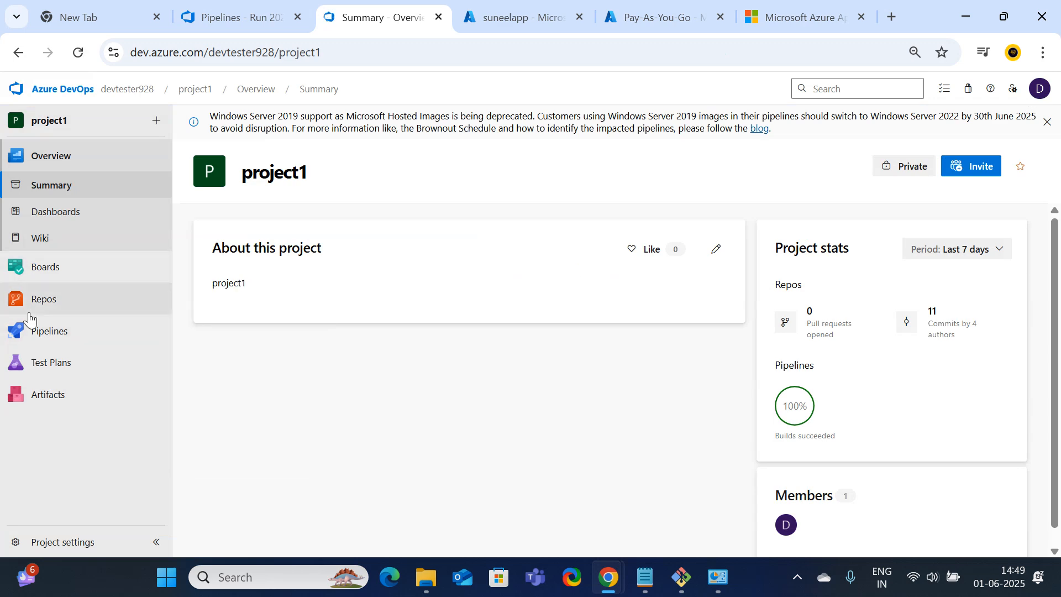
click(62, 338)
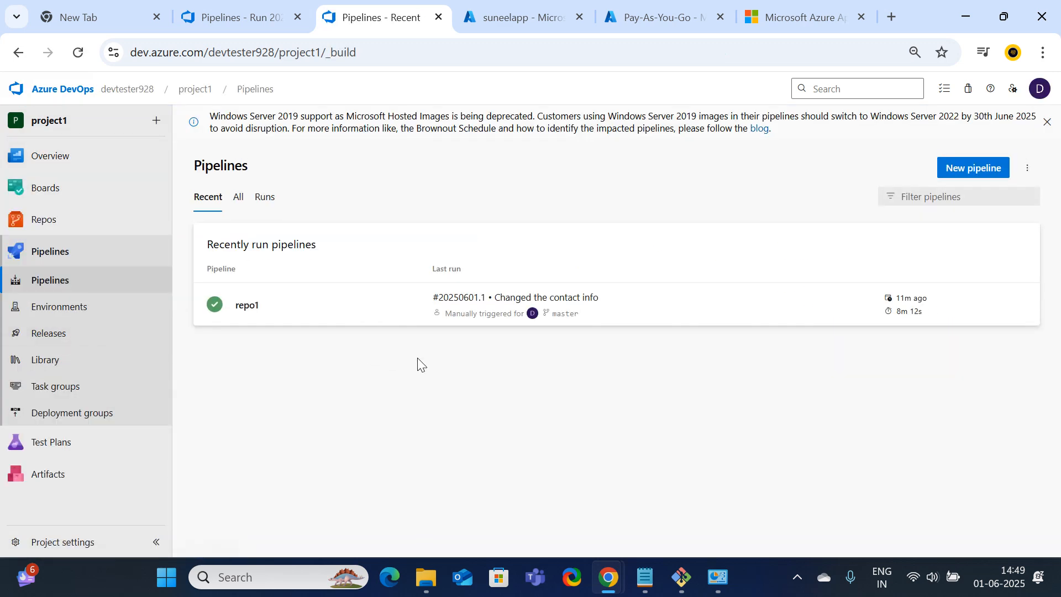
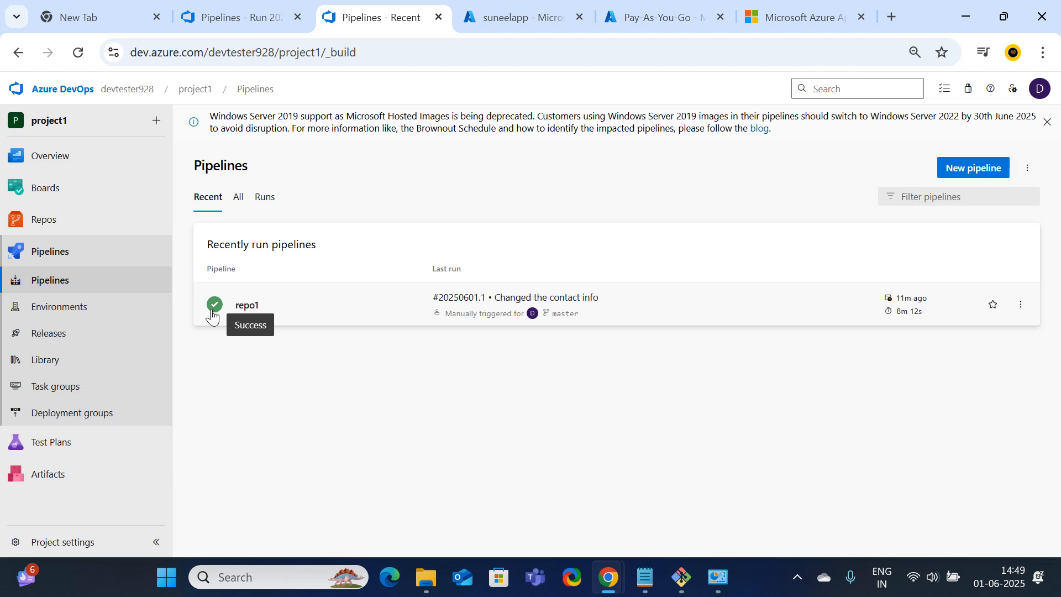
Go to Releases under Pipelines and begin a new release pipeline
click(64, 343)
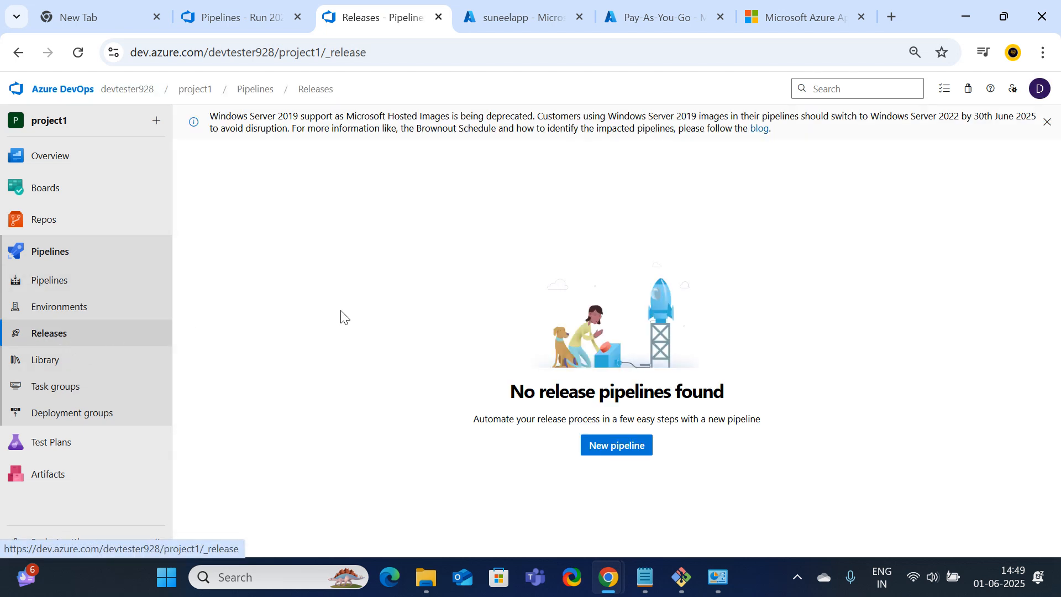
click(625, 459)
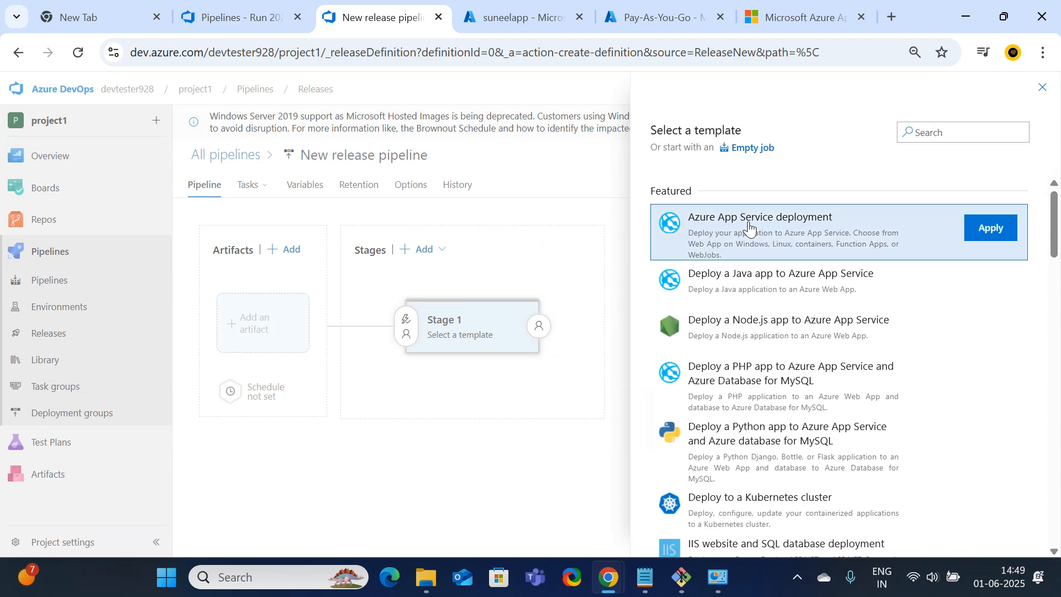
Apply the Azure App Service deployment template to Stage 1 and begin adding an artifact
click(990, 232)
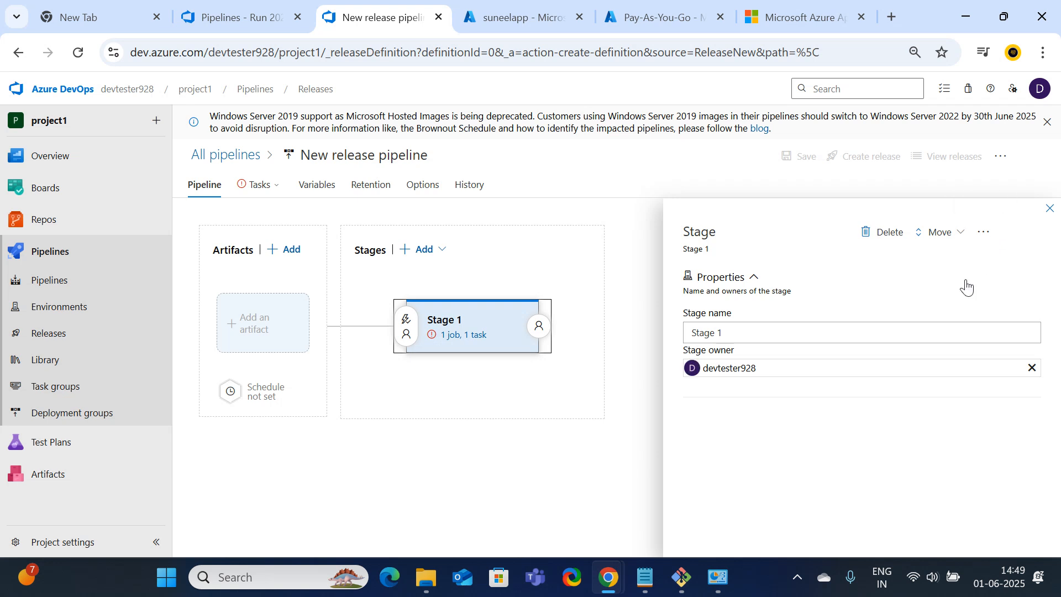
click(1050, 208)
click(276, 333)
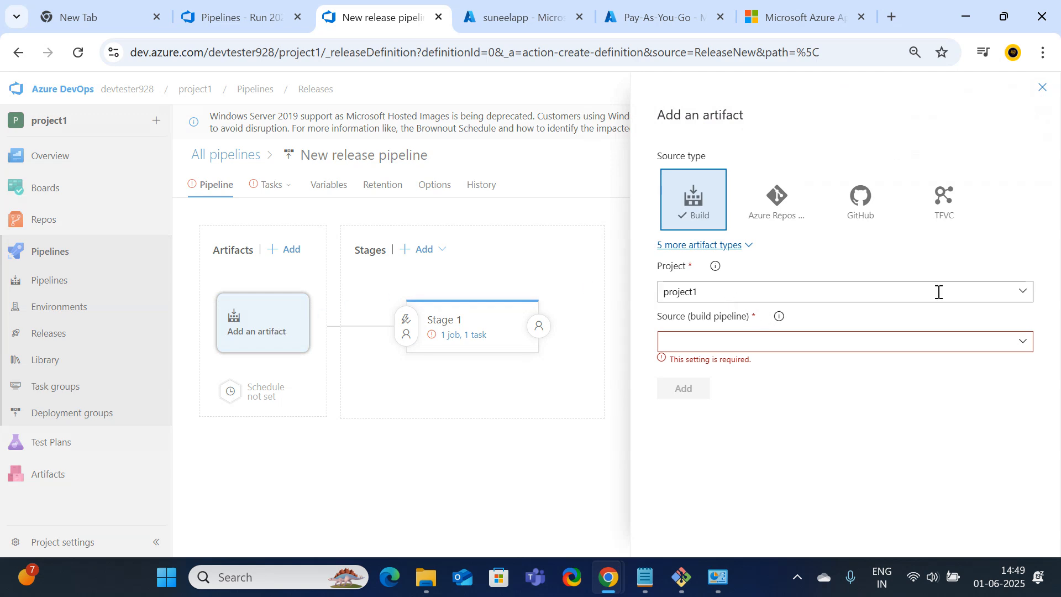
Link the repo1 build pipeline from project1 as the _repo1 artifact
click(1024, 343)
click(667, 361)
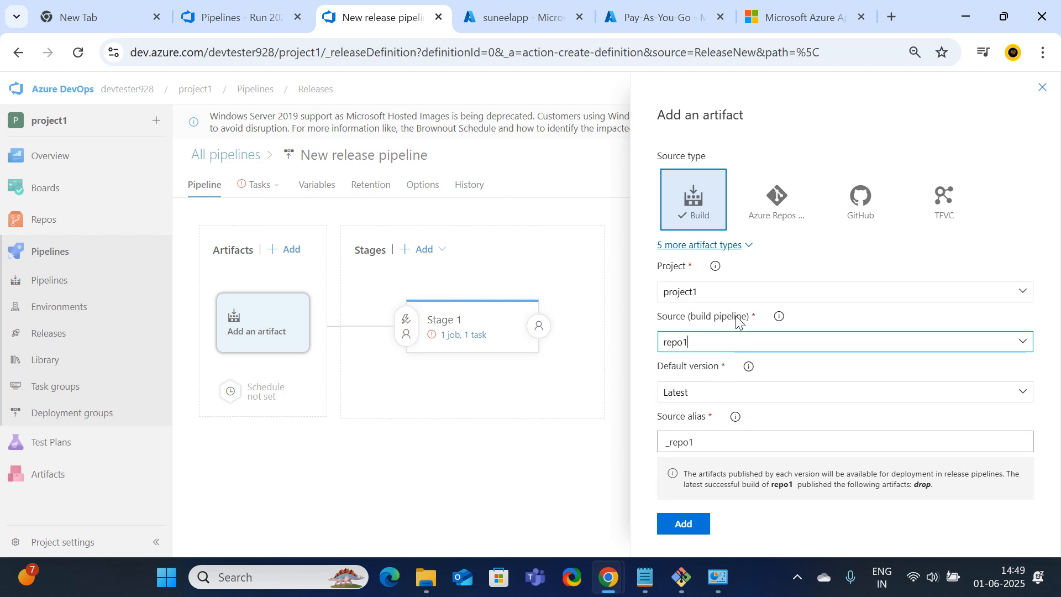
click(1023, 291)
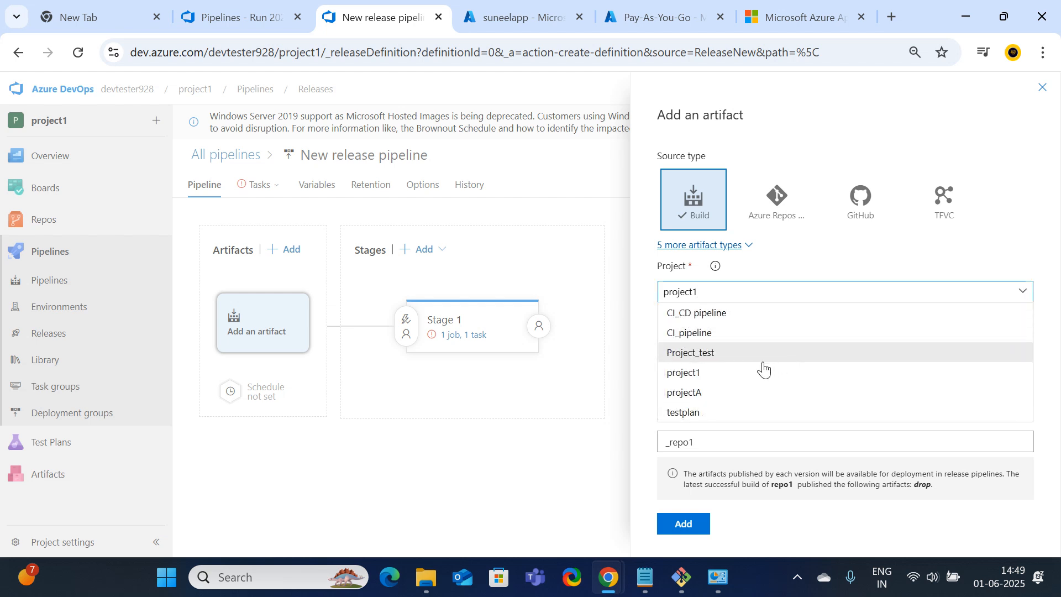
click(722, 374)
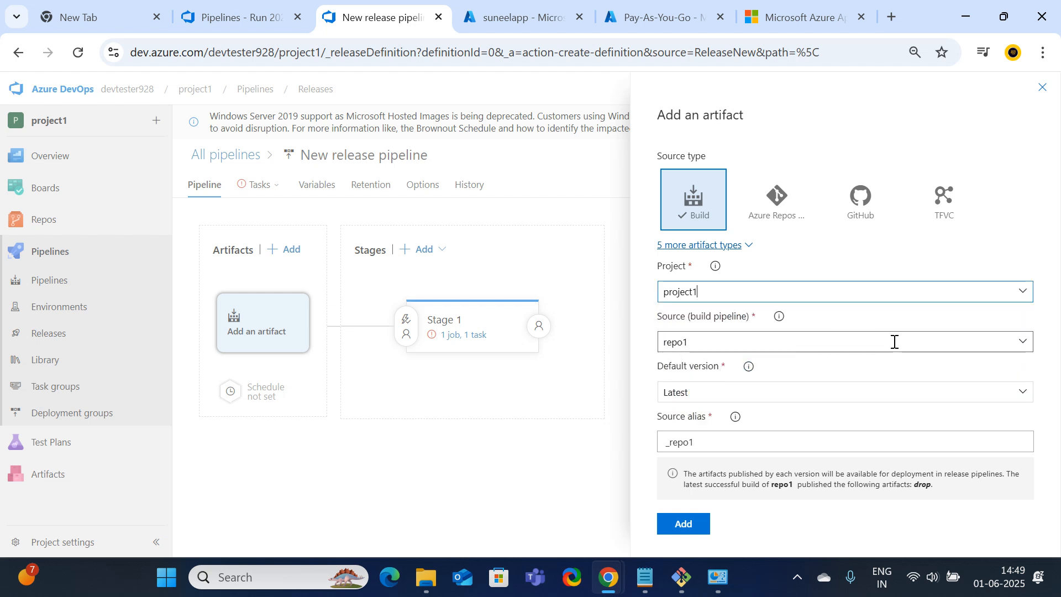
click(1023, 341)
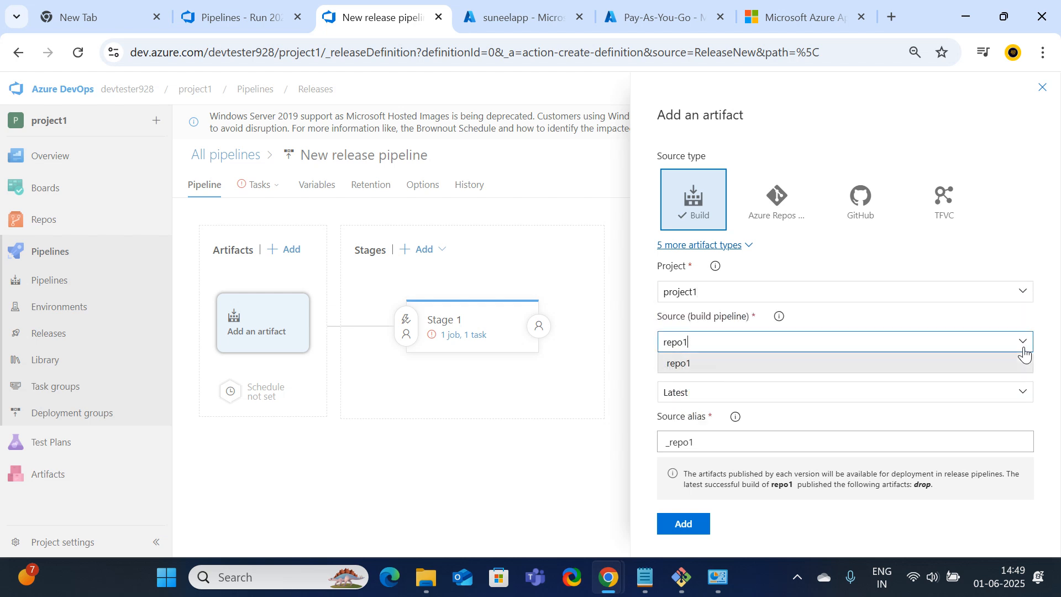
click(684, 365)
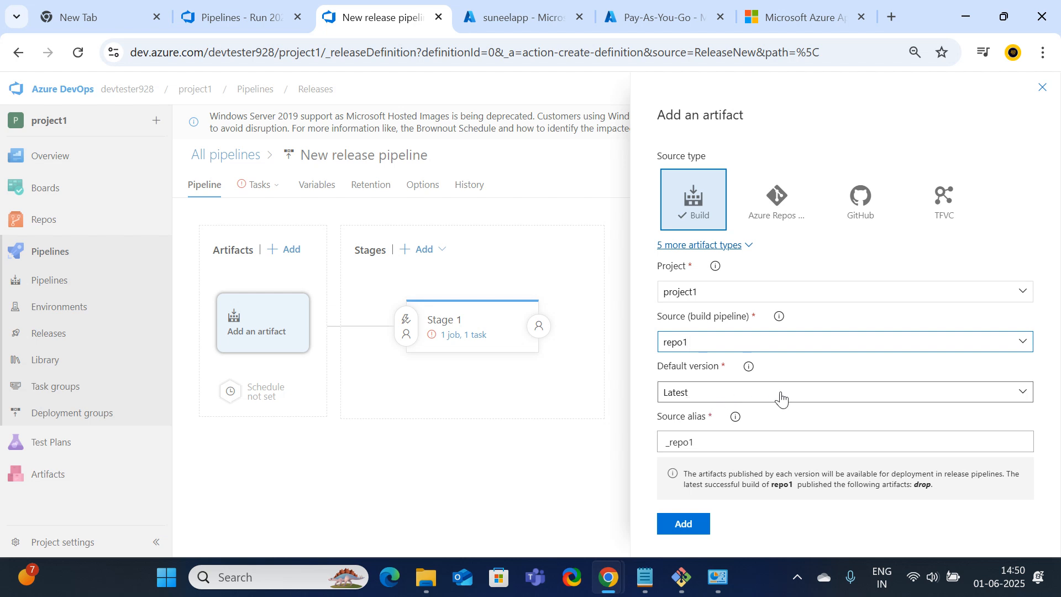
click(685, 531)
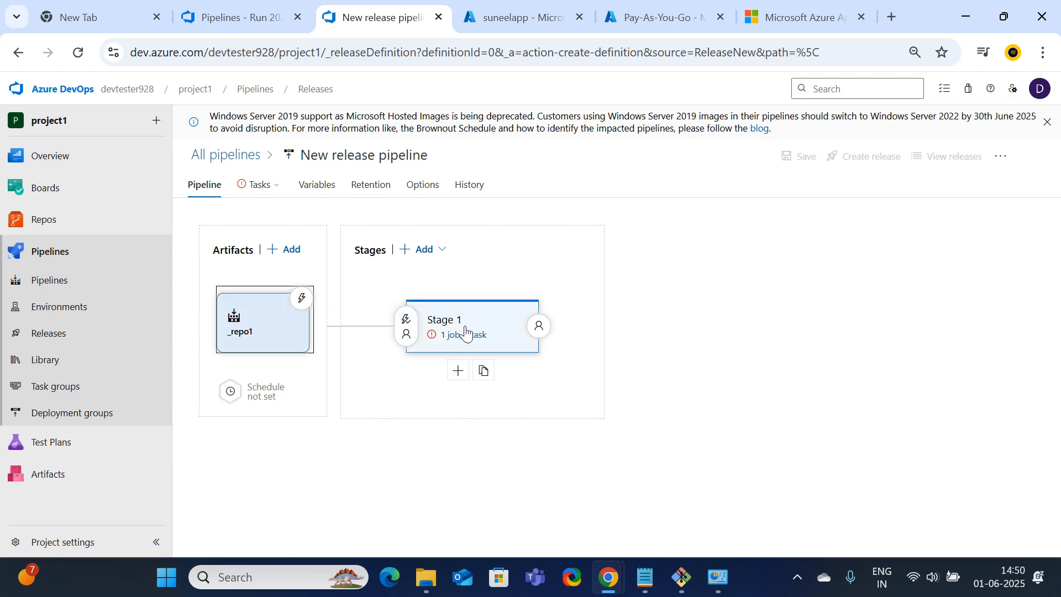
Open Stage 1's tasks and set the Azure subscription to sc1
click(445, 330)
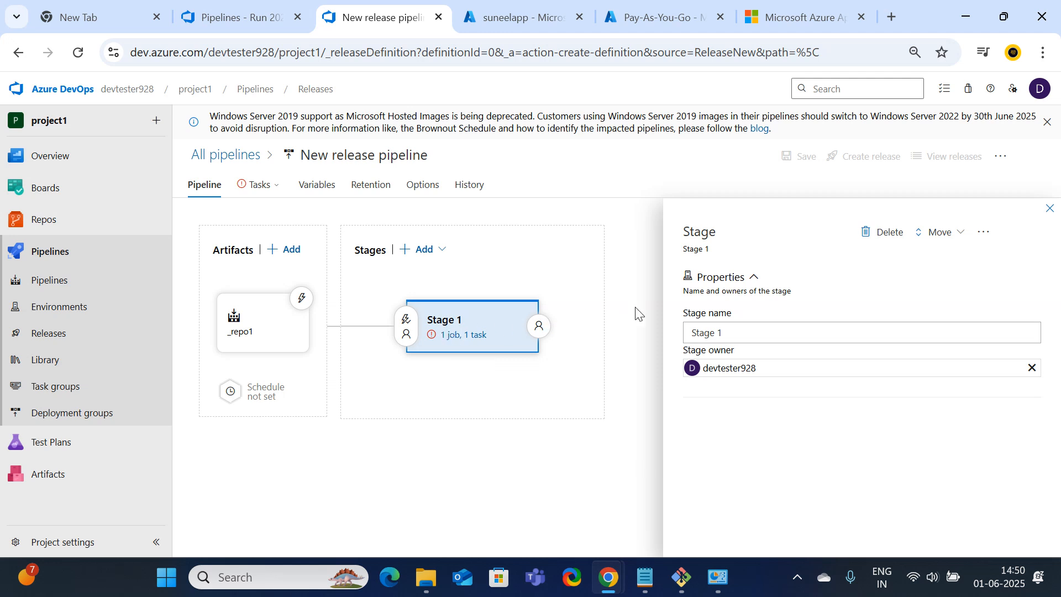
click(453, 336)
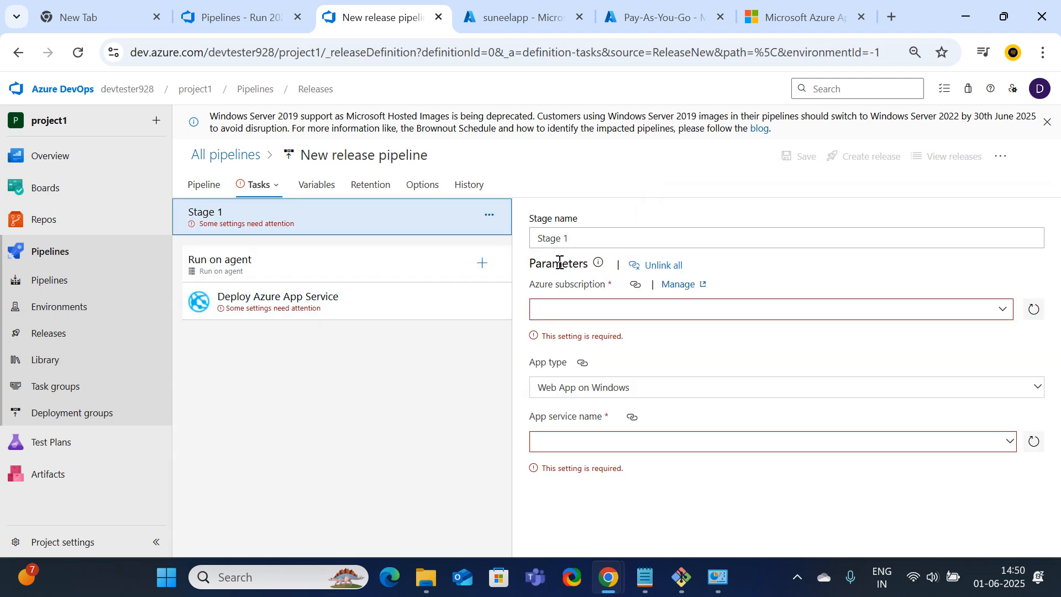
click(590, 234)
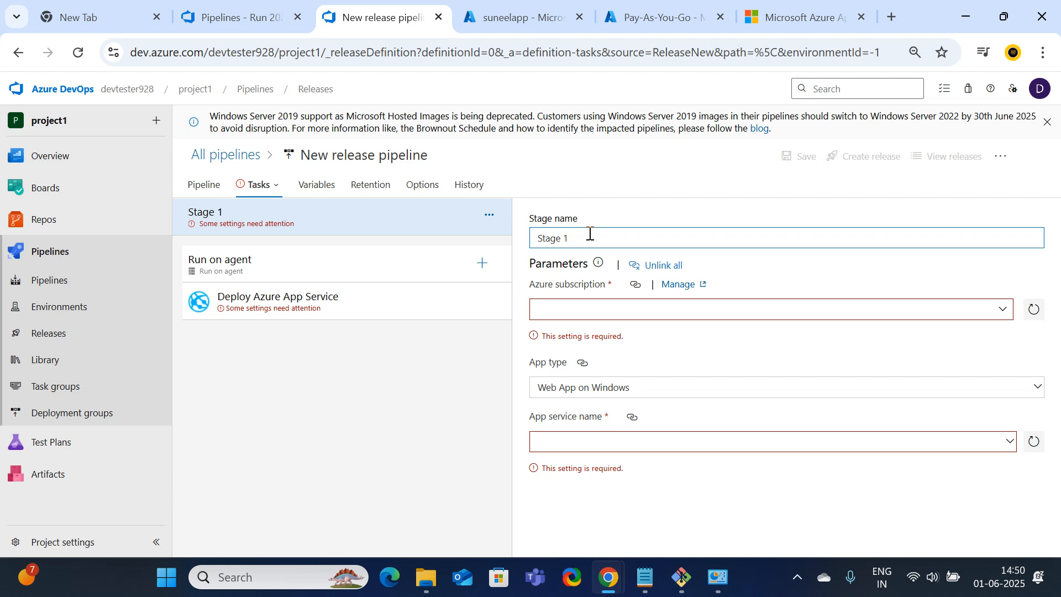
click(1002, 316)
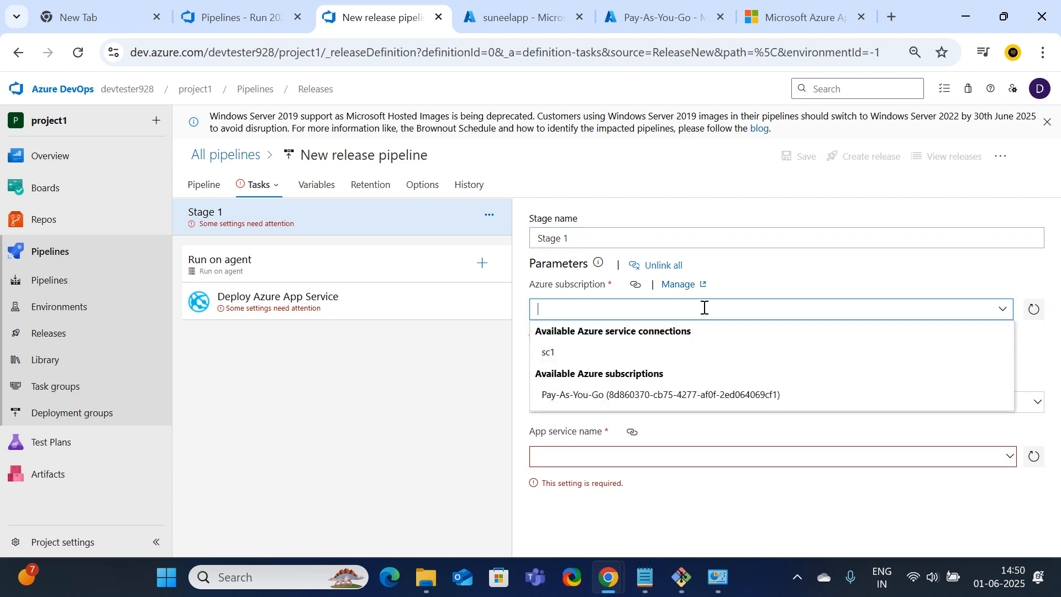
click(553, 352)
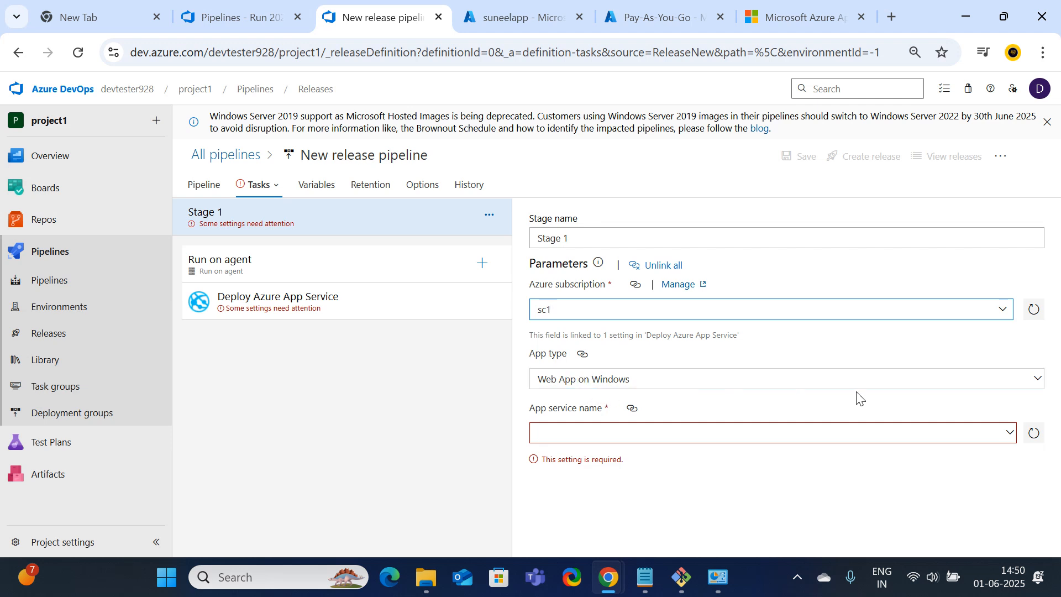
Try the Web App on Linux and Web App on Windows app types, refreshing the app service list
click(1030, 391)
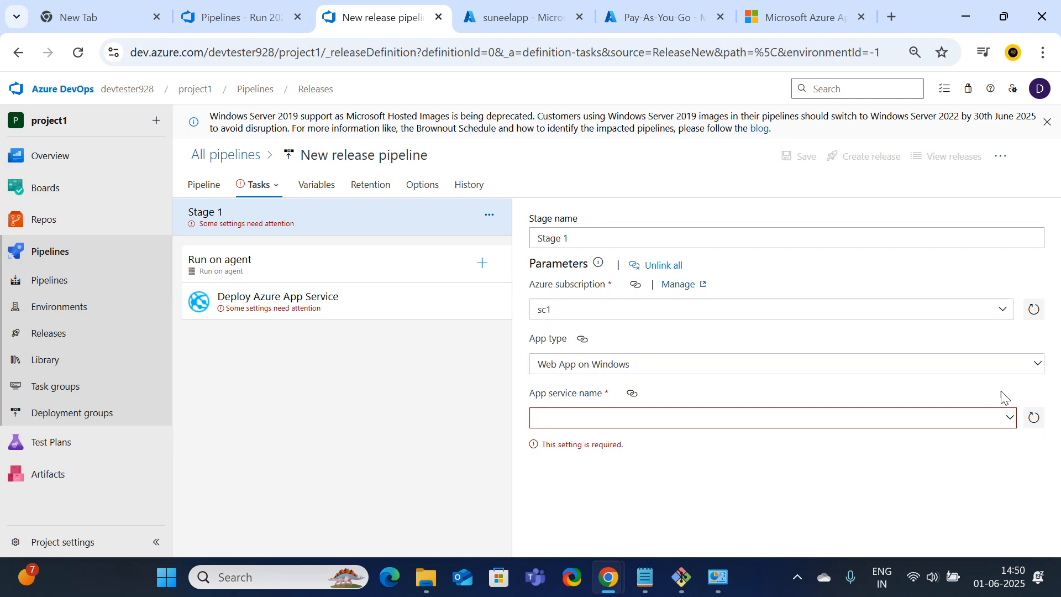
click(1038, 364)
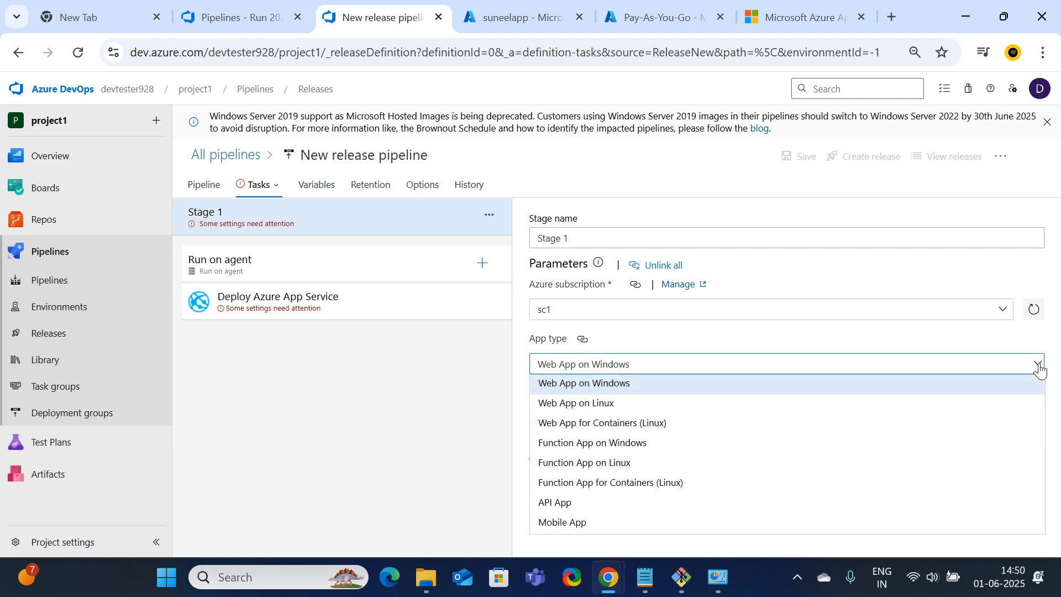
click(595, 410)
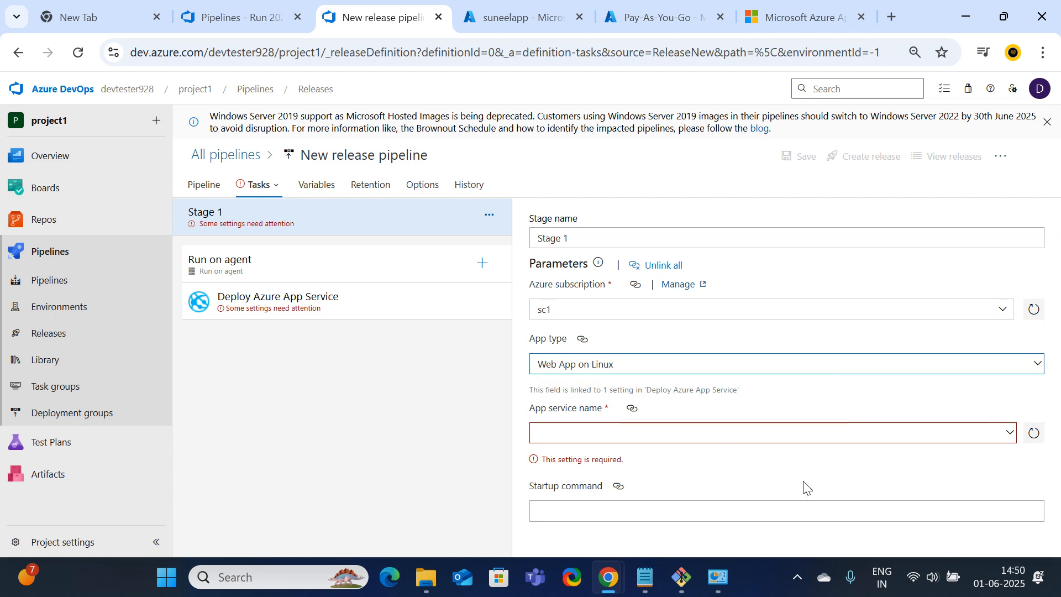
click(1010, 441)
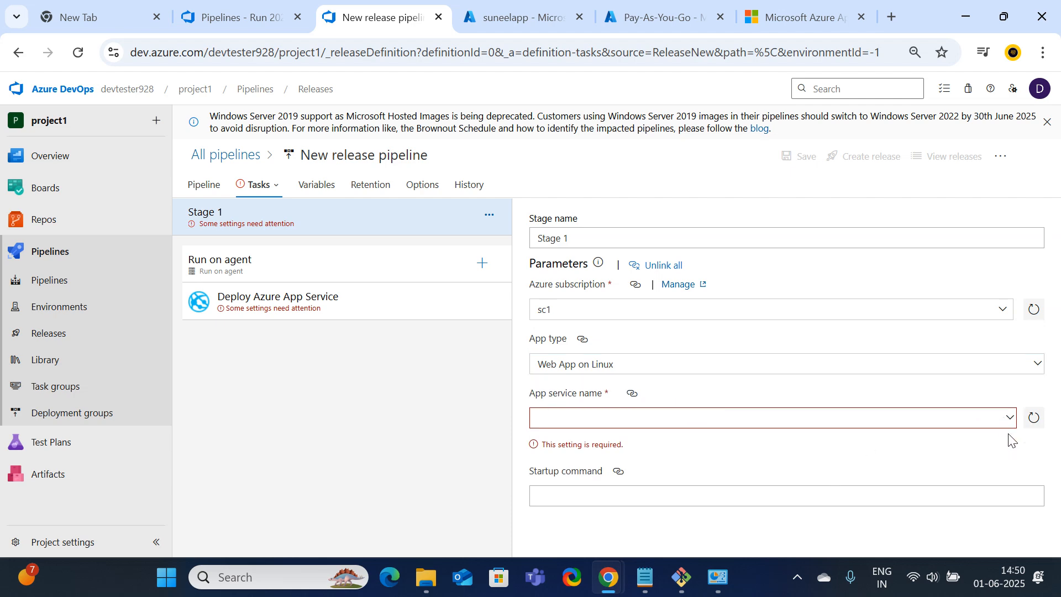
click(1034, 419)
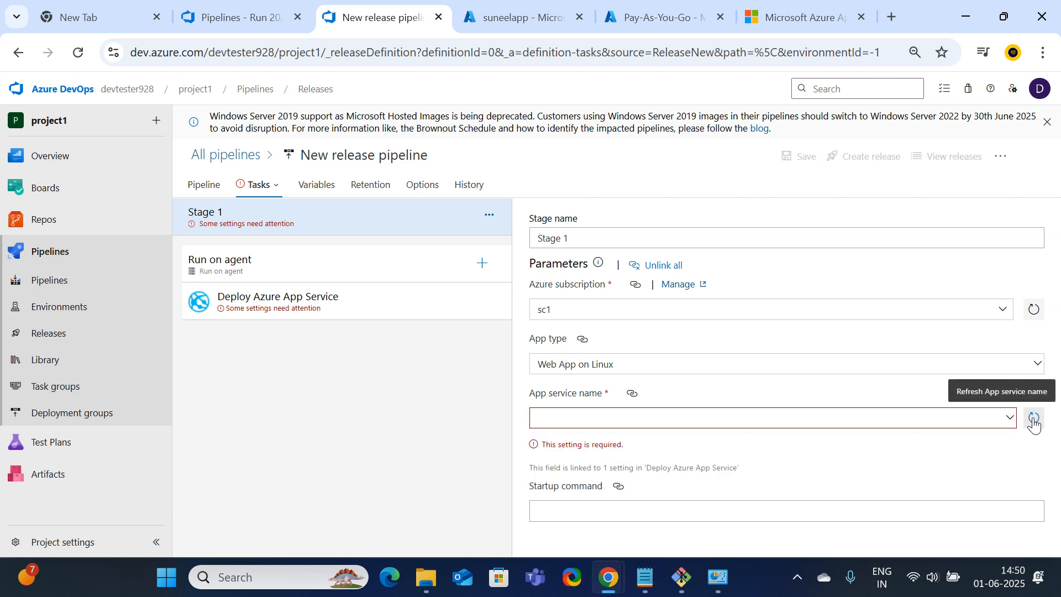
click(1038, 366)
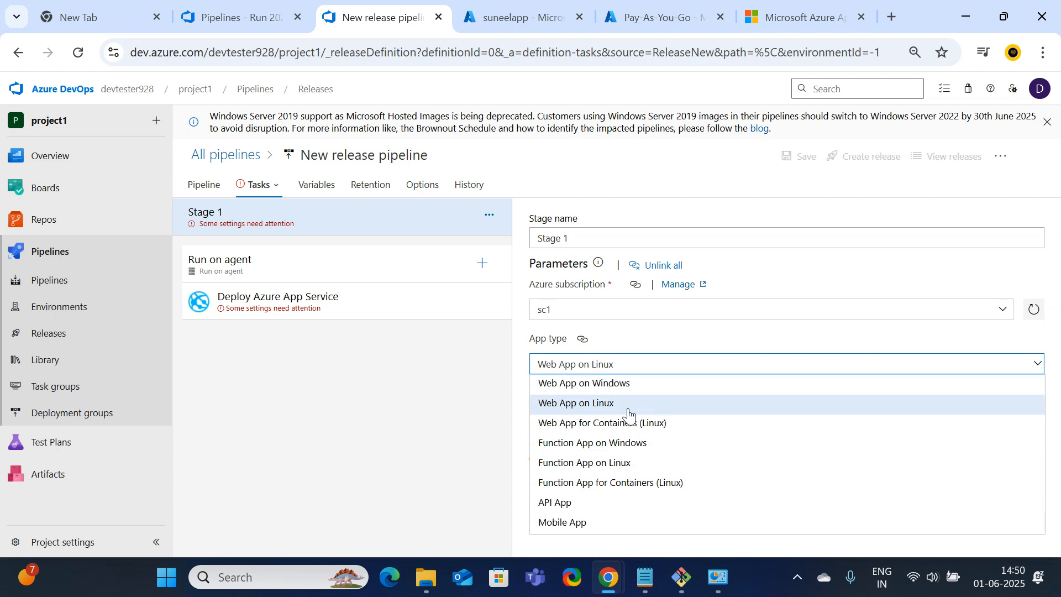
click(599, 385)
click(1035, 435)
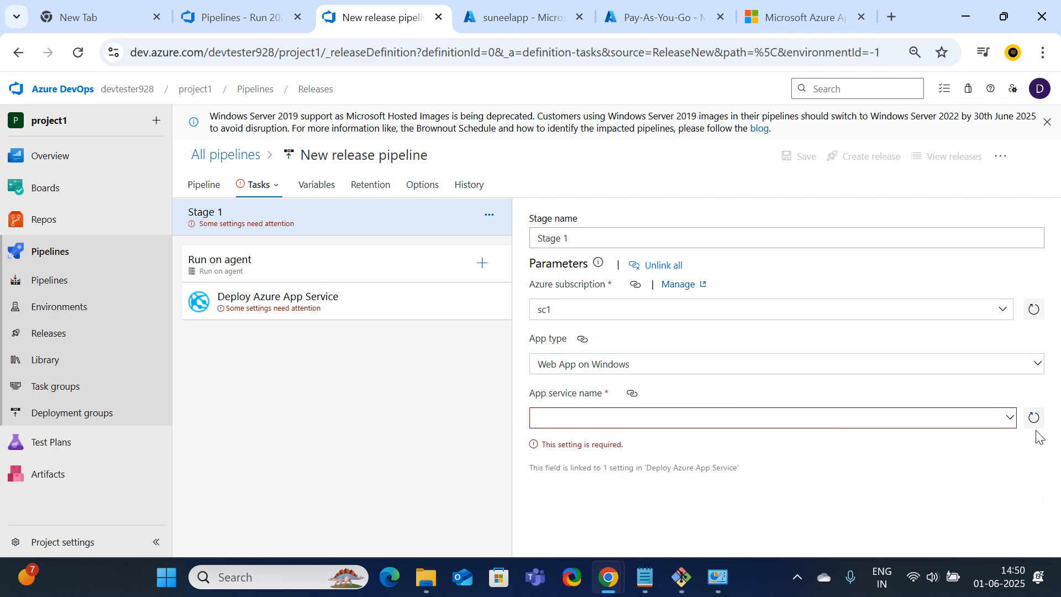
click(1004, 424)
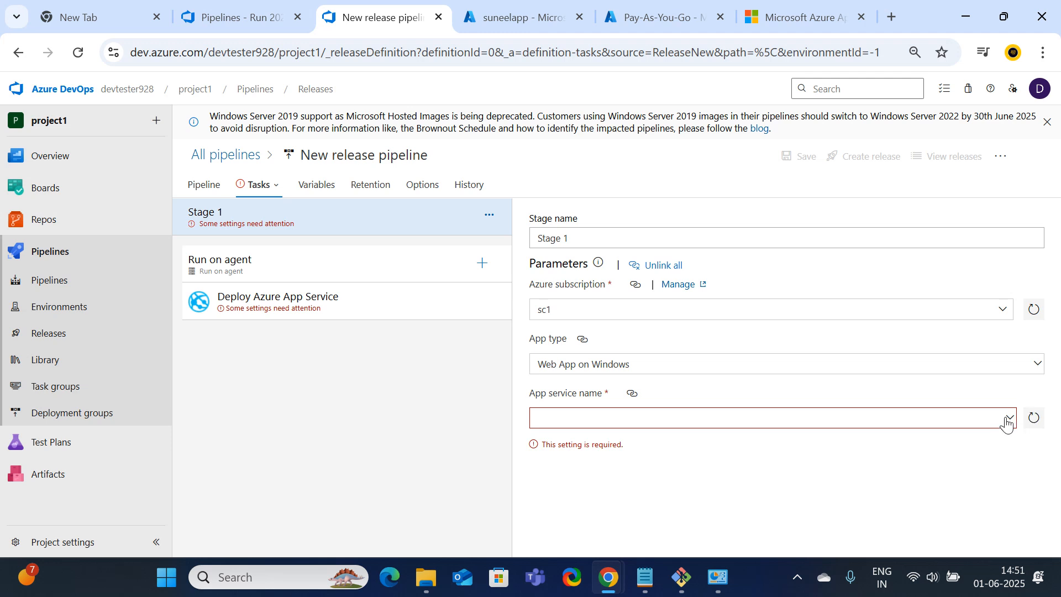
click(1004, 421)
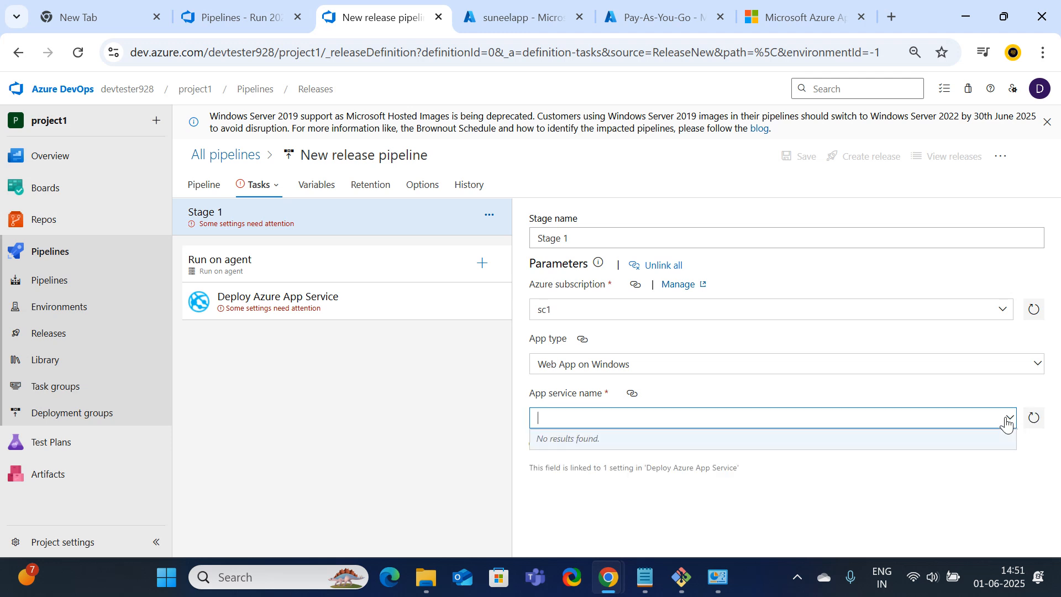
click(1005, 422)
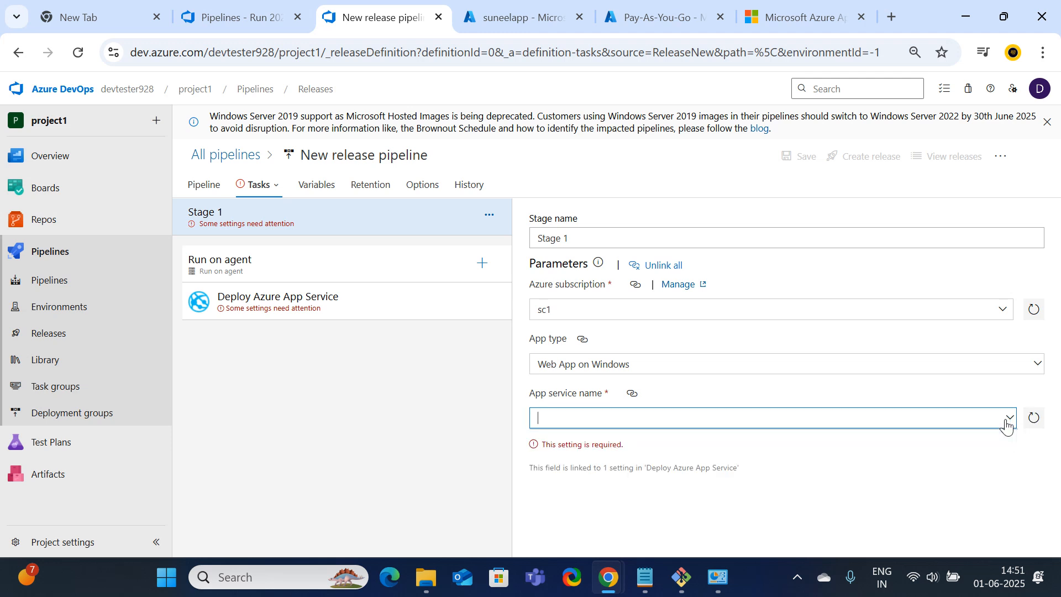
click(1034, 420)
Set the app type back to Web App on Linux and choose the suneelittech app service
click(1036, 367)
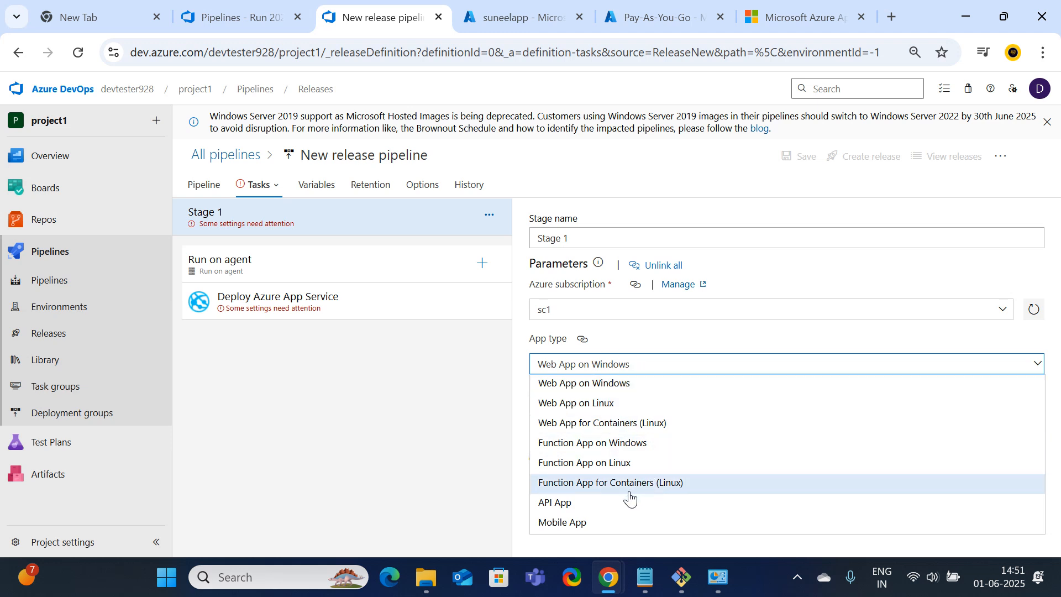
click(567, 409)
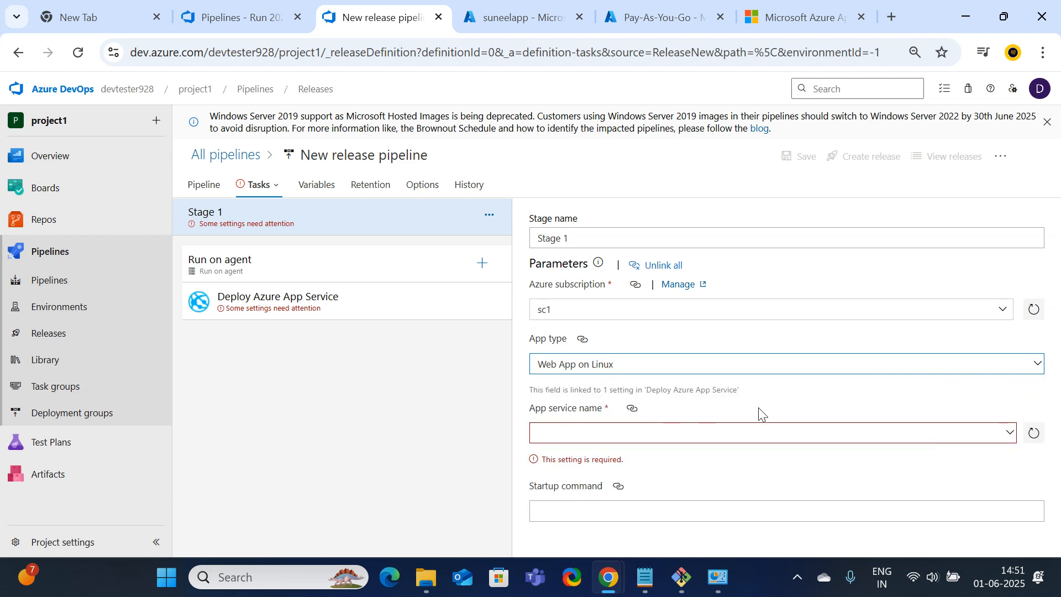
click(1034, 433)
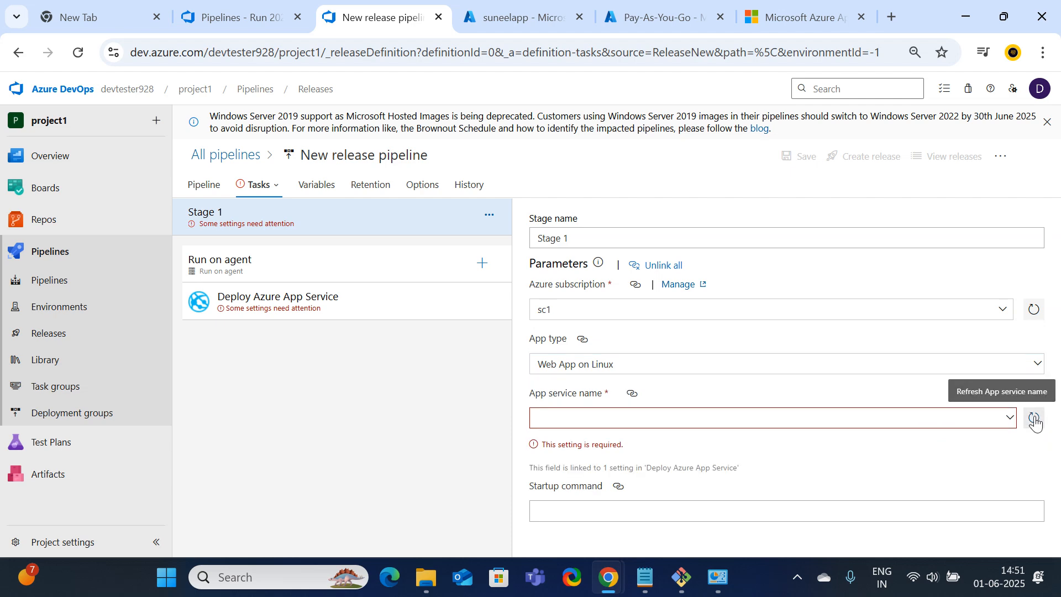
click(1009, 422)
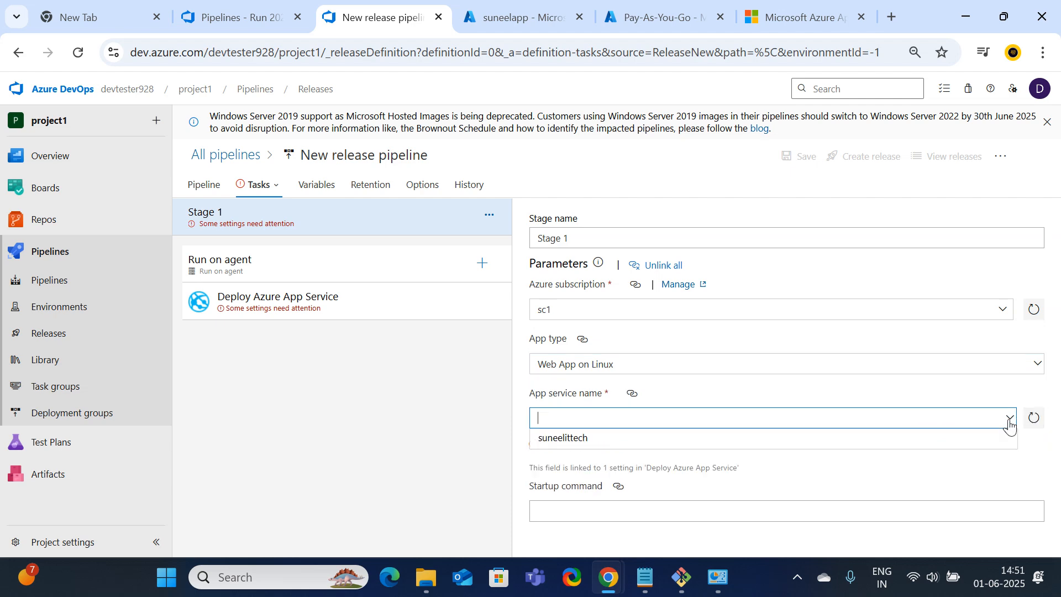
click(569, 440)
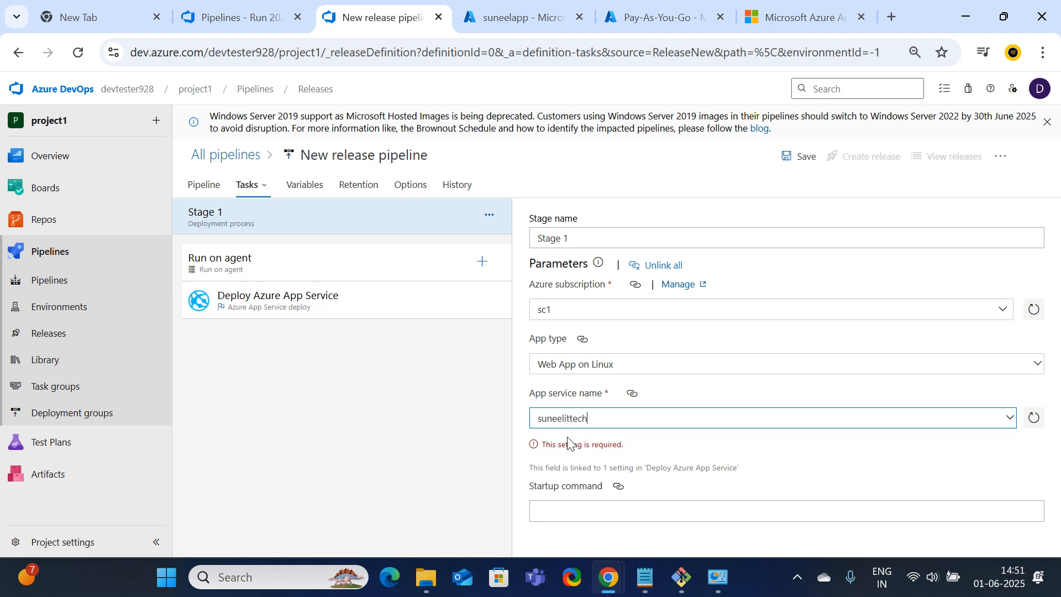
Rename the stage from 'Stage 1' to 'Stage1'
drag(600, 418, 502, 419)
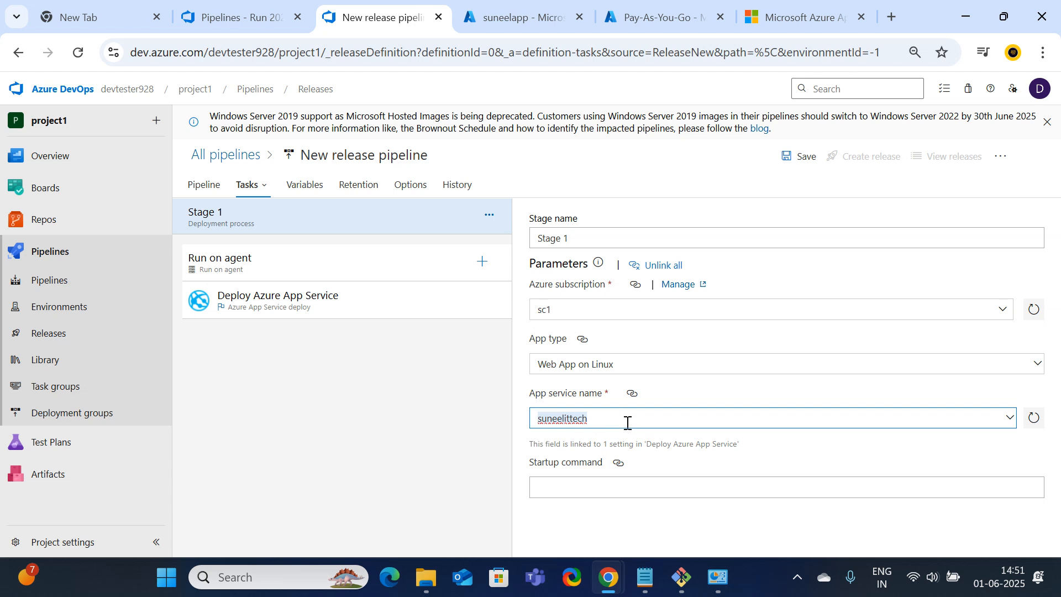
click(585, 238)
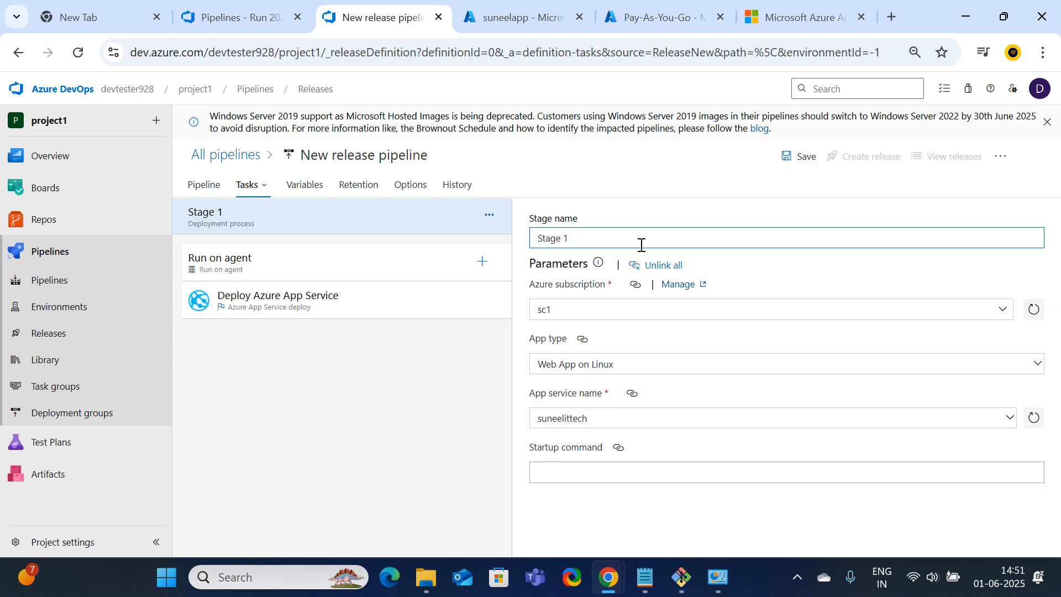
key(BackSpace)
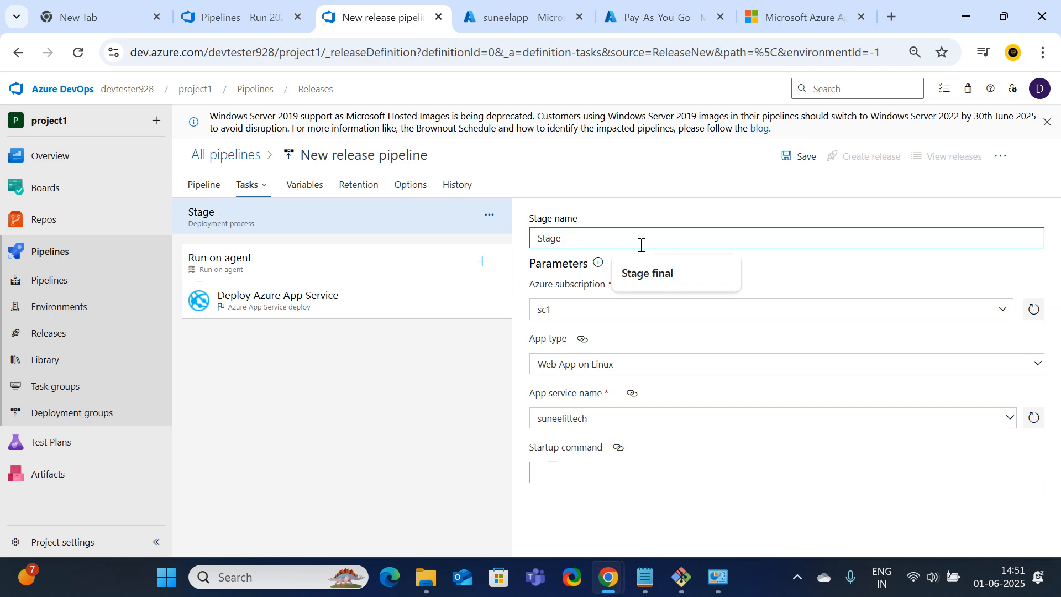
key(BackSpace)
text(1)
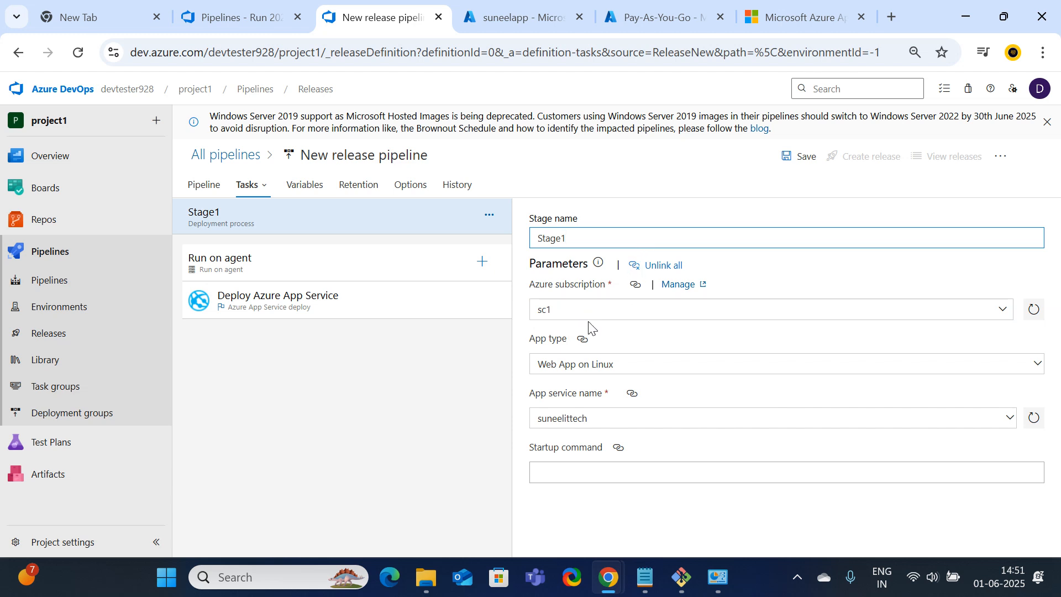
Check the sc1 subscription and suneelittech app service, then save the pipeline
click(556, 312)
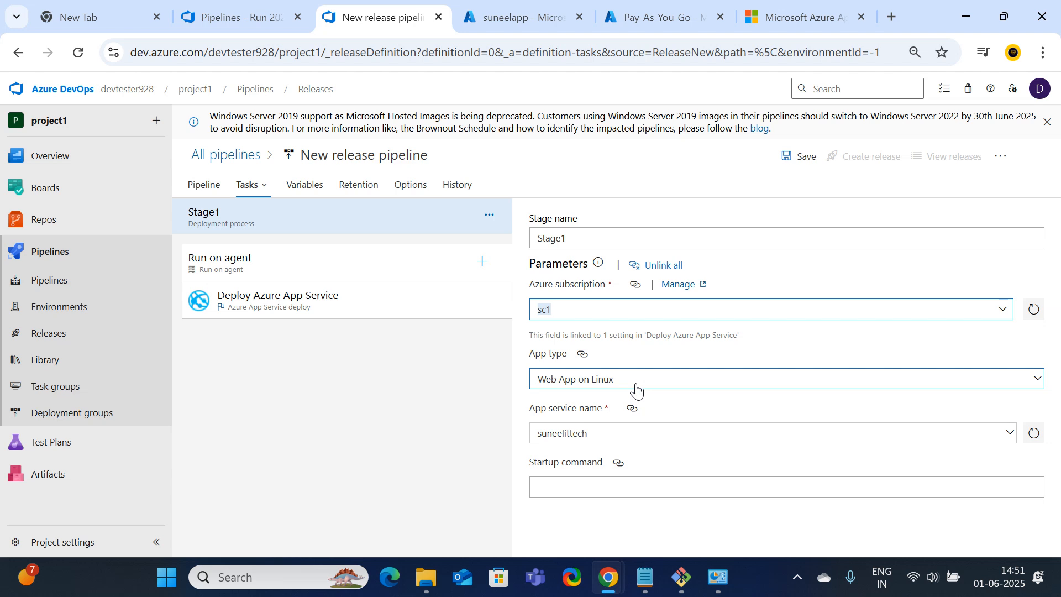
click(600, 438)
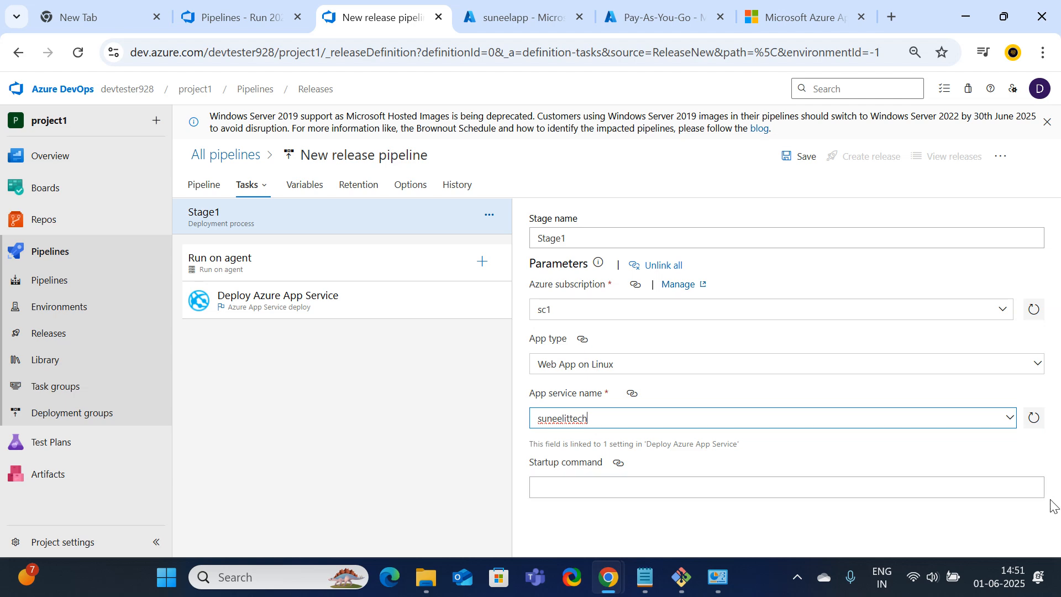
click(796, 156)
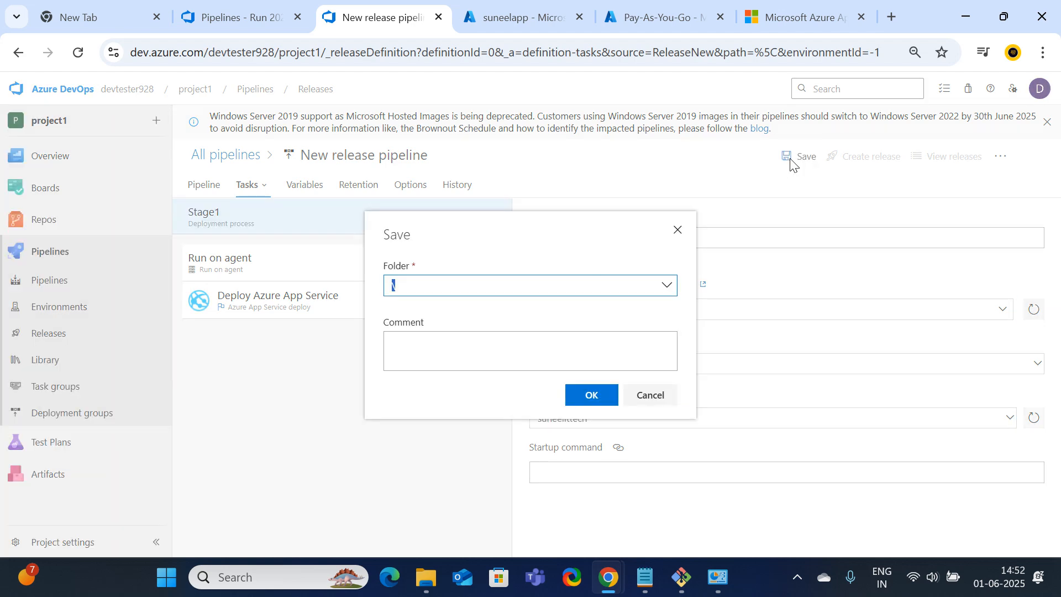
Confirm the save and review the deploy task, keeping Azure Resource Manager as connection type
click(591, 395)
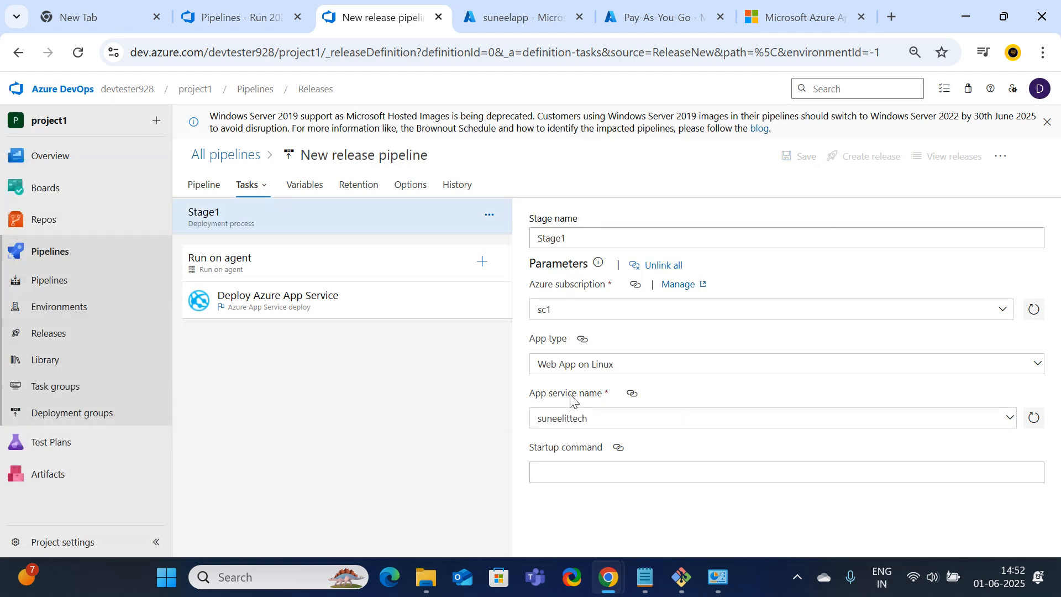
click(249, 310)
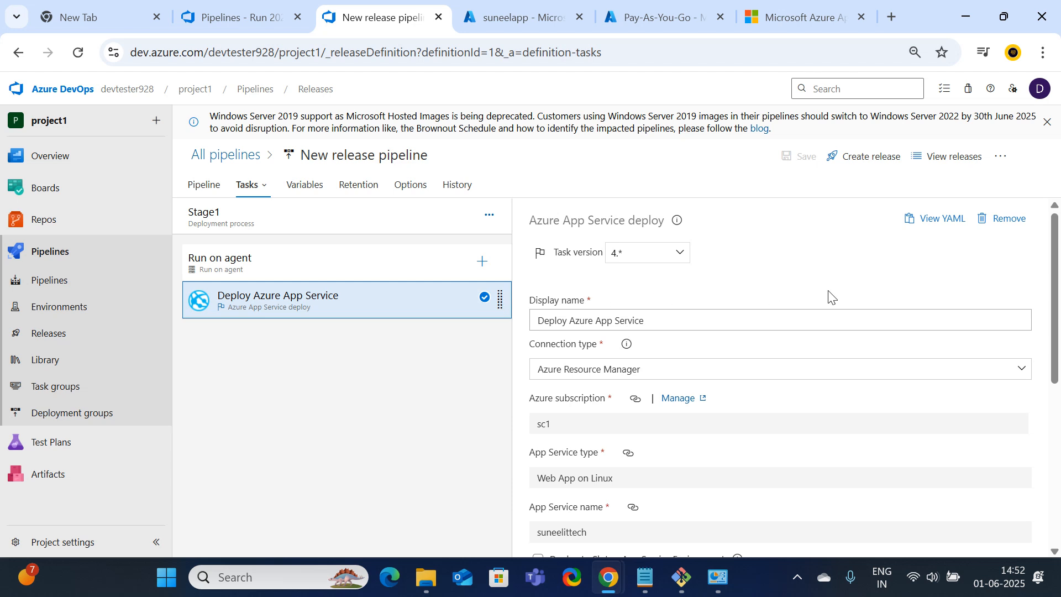
scroll(865, 304, down, 1)
scroll(814, 298, up, 1)
click(1017, 375)
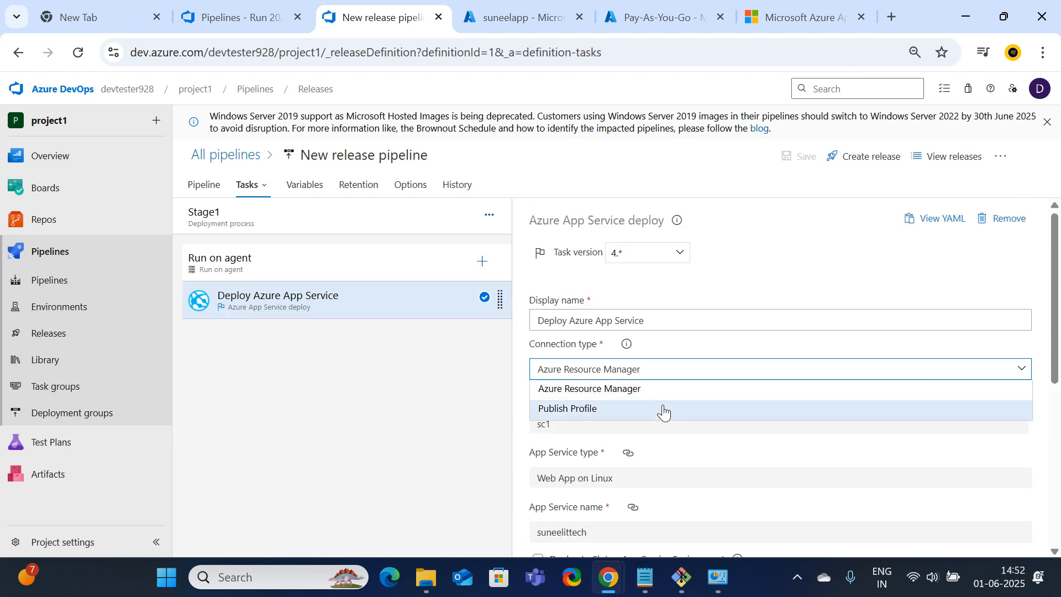
click(598, 388)
scroll(675, 365, down, 2)
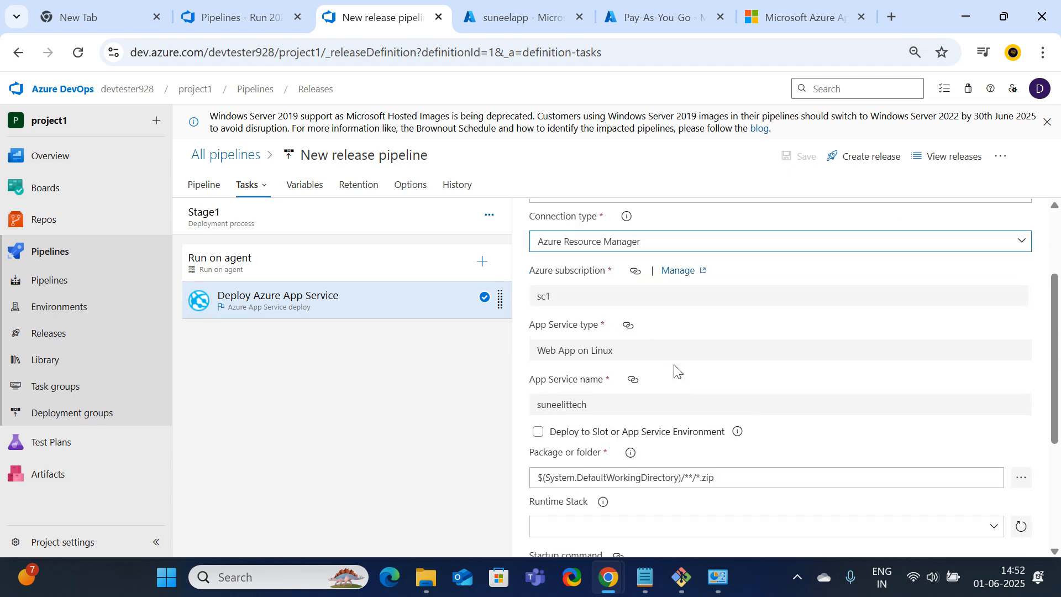
scroll(665, 362, down, 1)
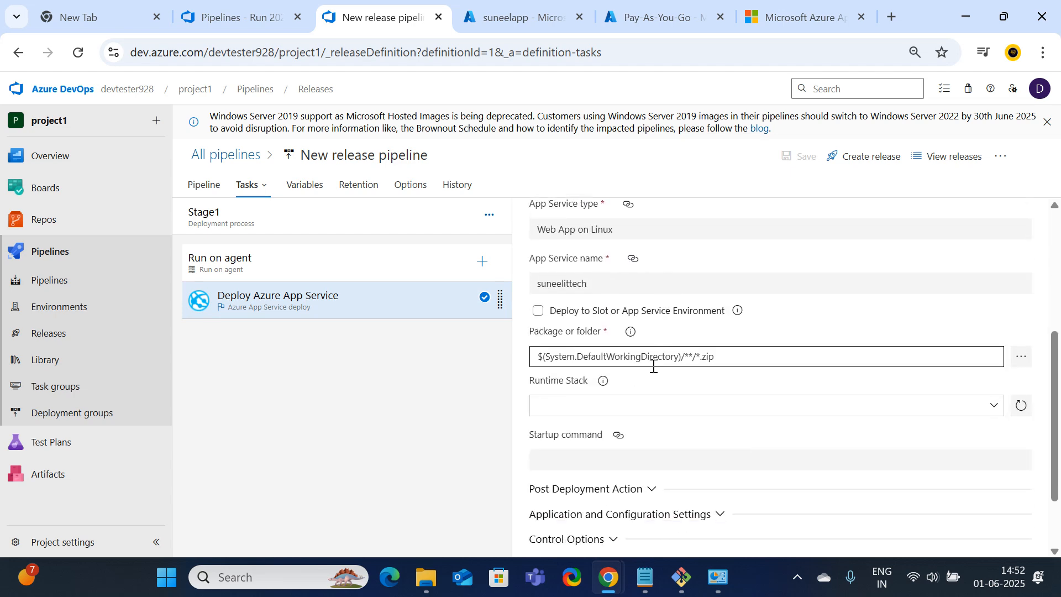
Set the deploy task's Package or folder to the _repo1 drop folder
click(1021, 359)
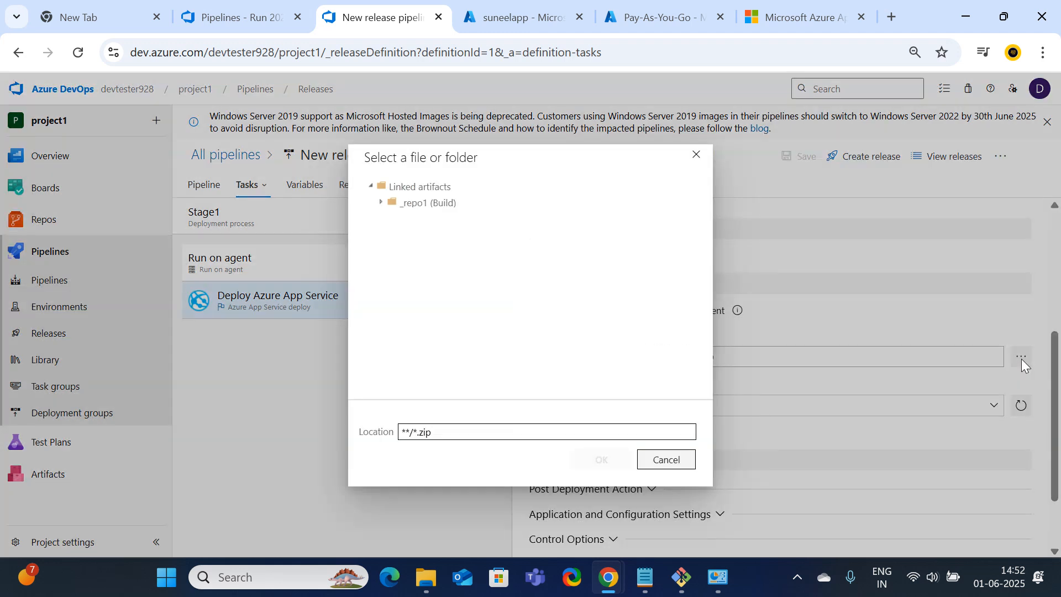
click(382, 202)
click(424, 226)
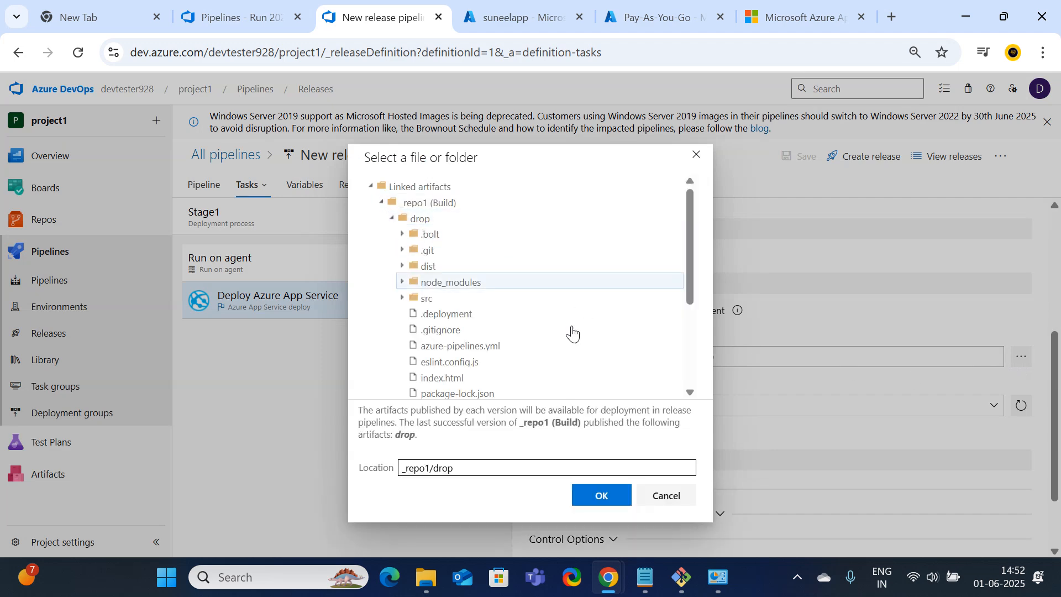
click(600, 496)
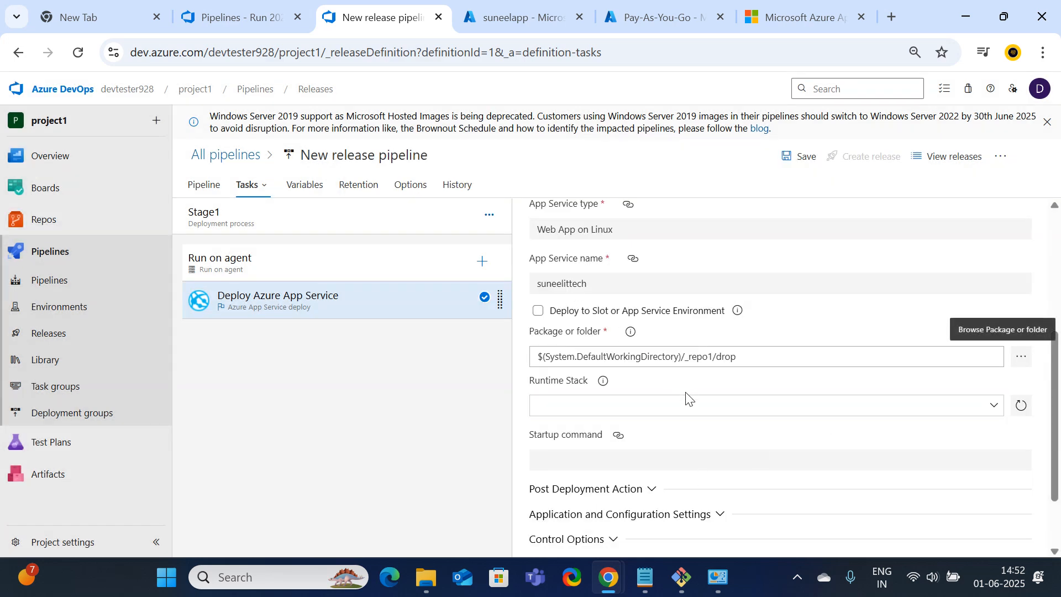
scroll(686, 398, down, 2)
scroll(687, 409, up, 5)
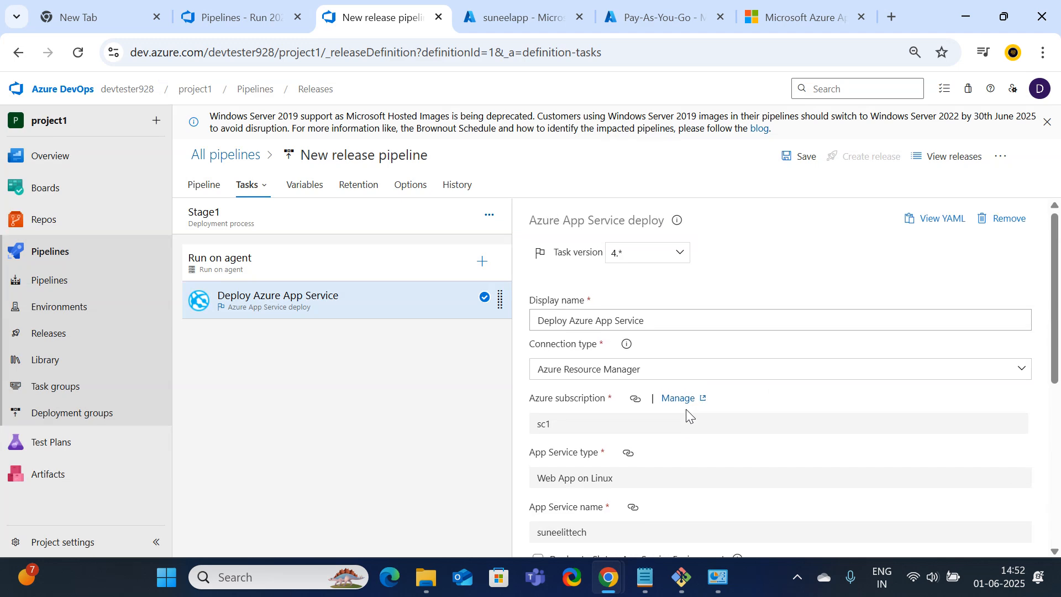
Save the pipeline, create Release-1 with stage triggers unchanged, and open it
click(794, 160)
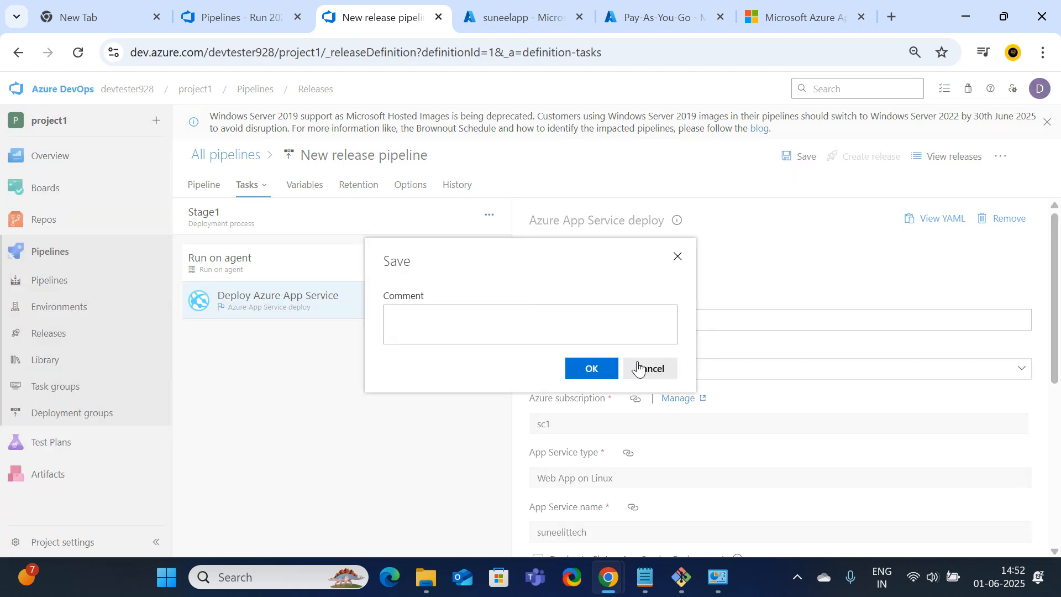
click(590, 371)
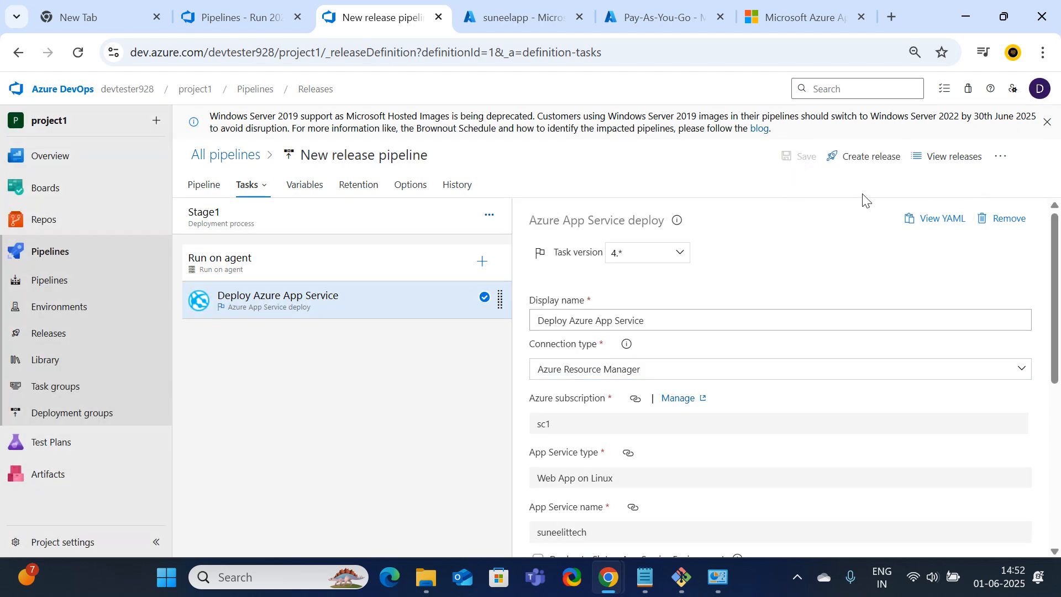
click(839, 160)
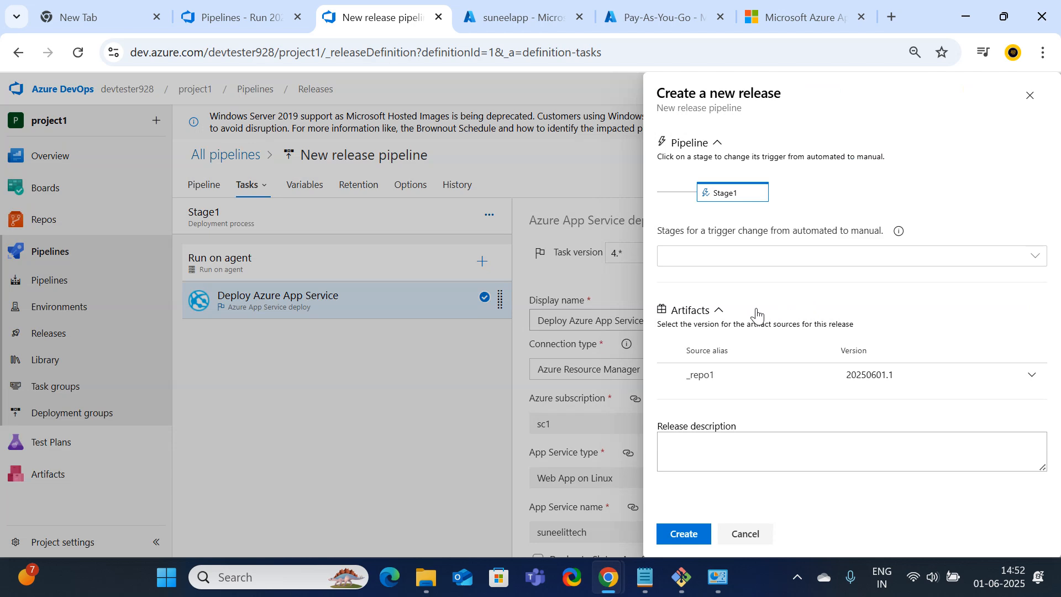
click(1009, 264)
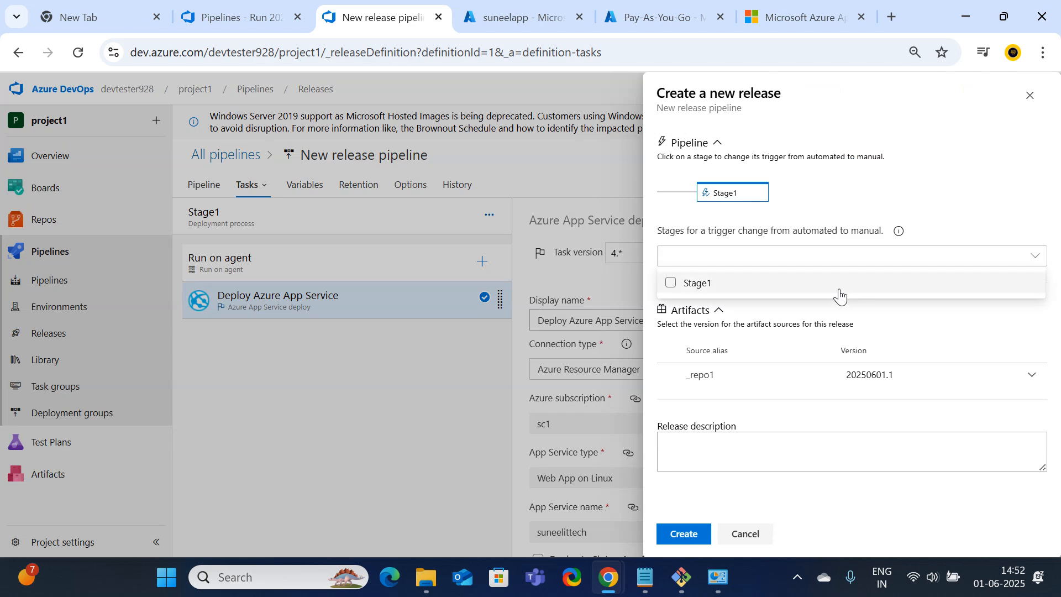
click(1020, 161)
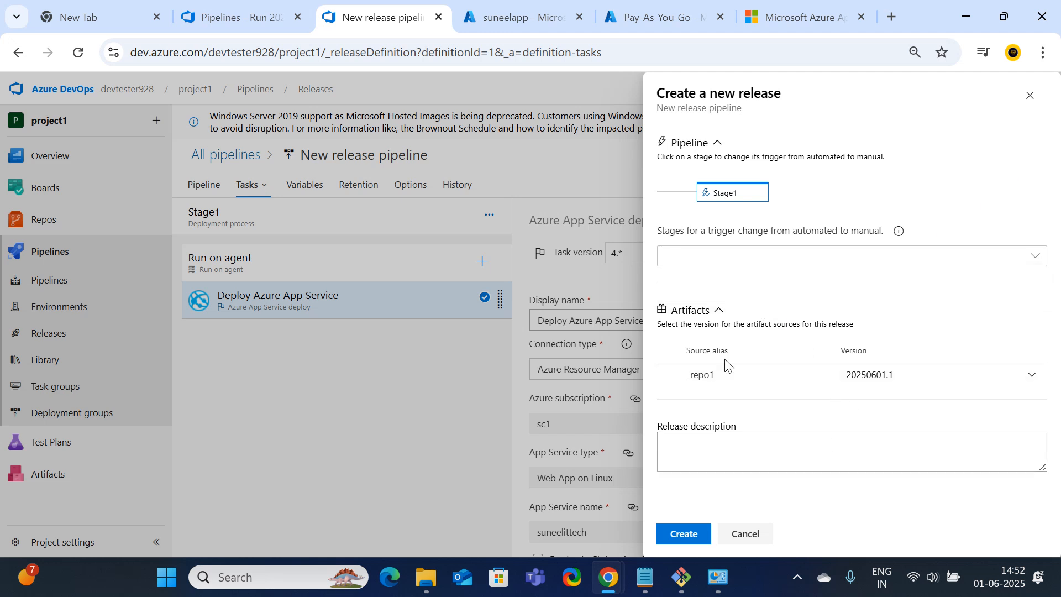
click(683, 533)
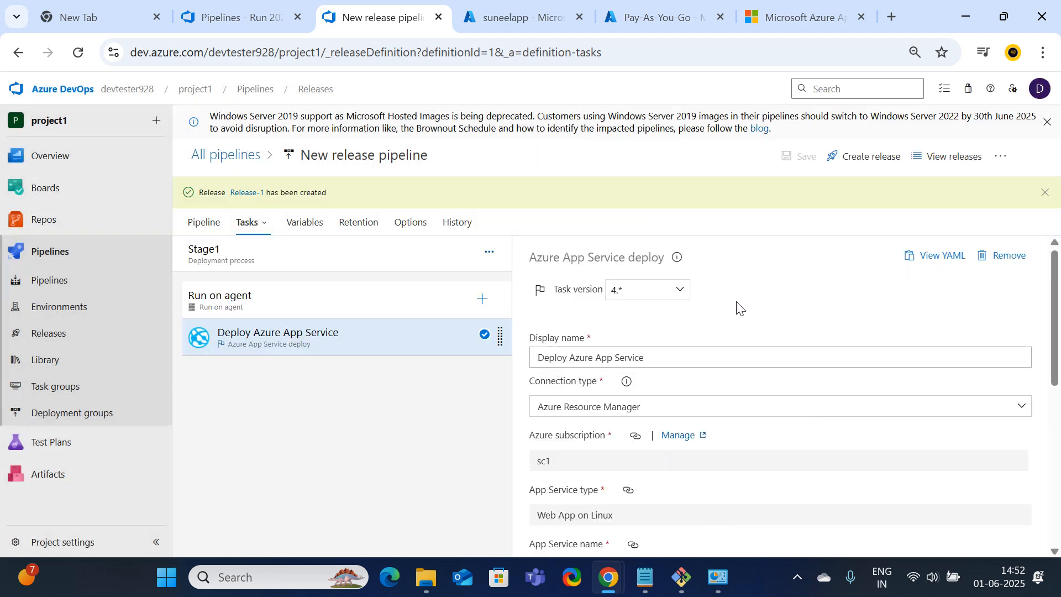
click(237, 193)
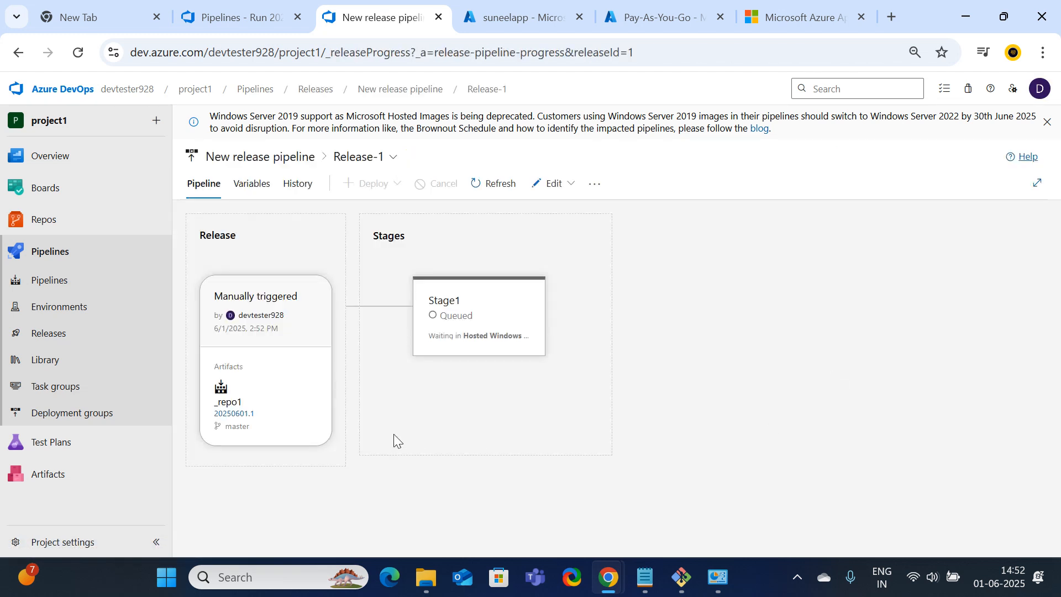
Watch Release-1's Stage1 deployment reach 2 of 3 tasks done
mouse_move(490, 369)
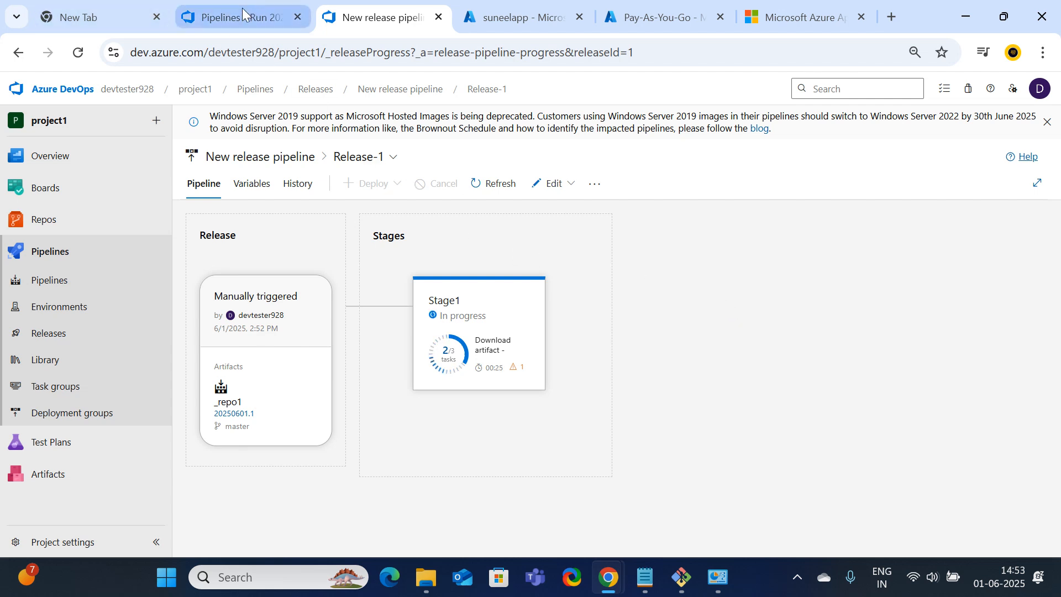
mouse_move(242, 7)
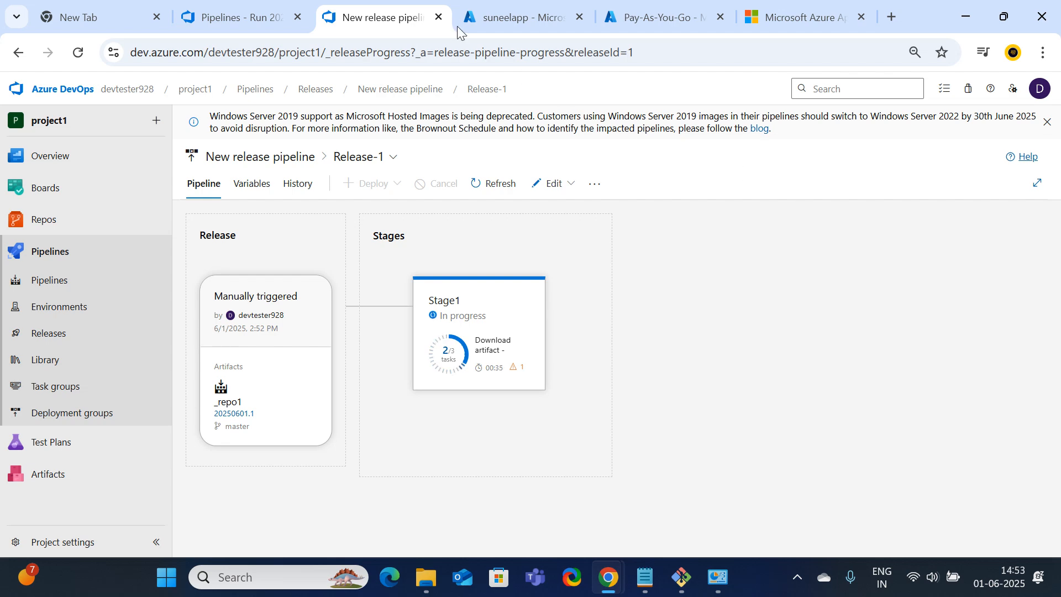
Check repo1's run #20250601.1 details and return to the recent pipelines list
click(246, 15)
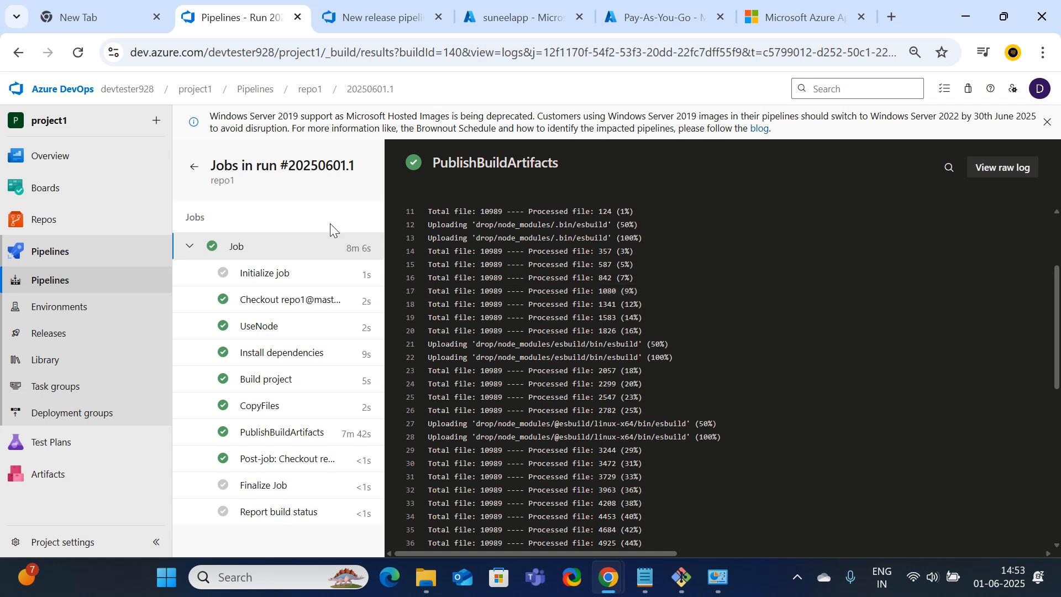
click(71, 247)
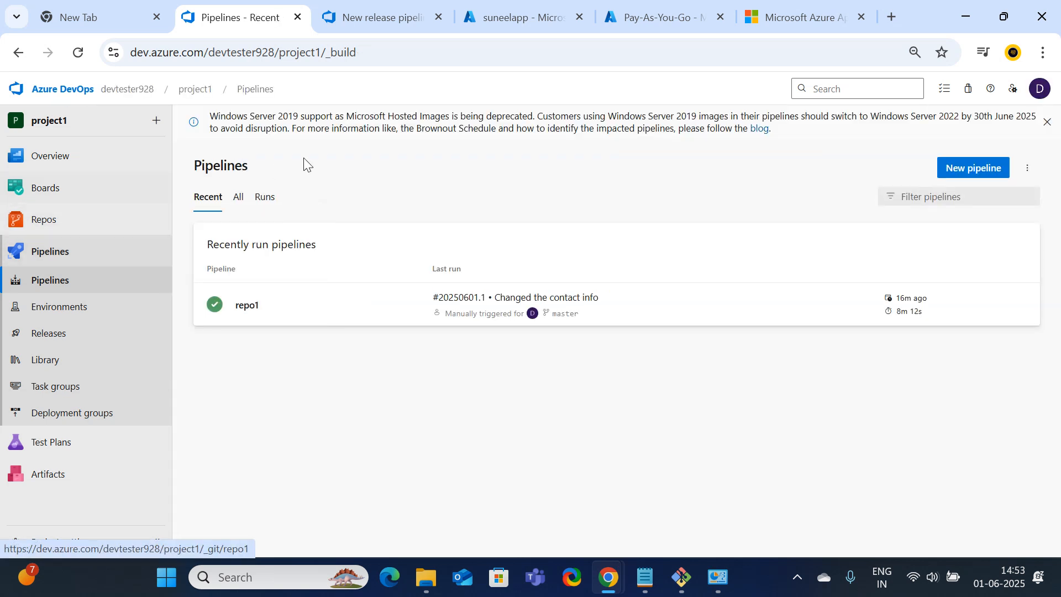
click(247, 304)
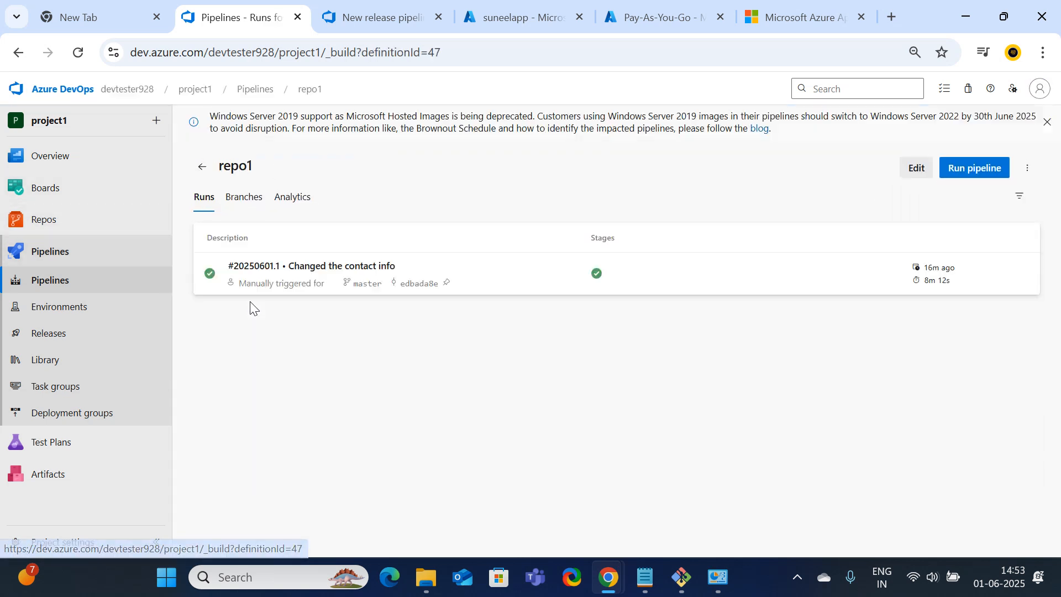
click(267, 271)
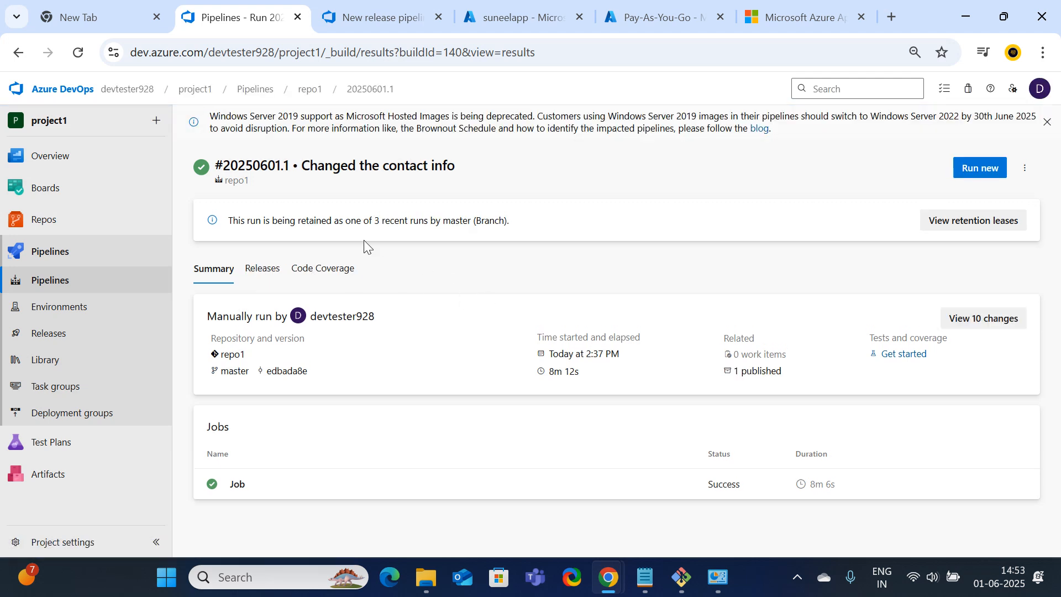
click(64, 288)
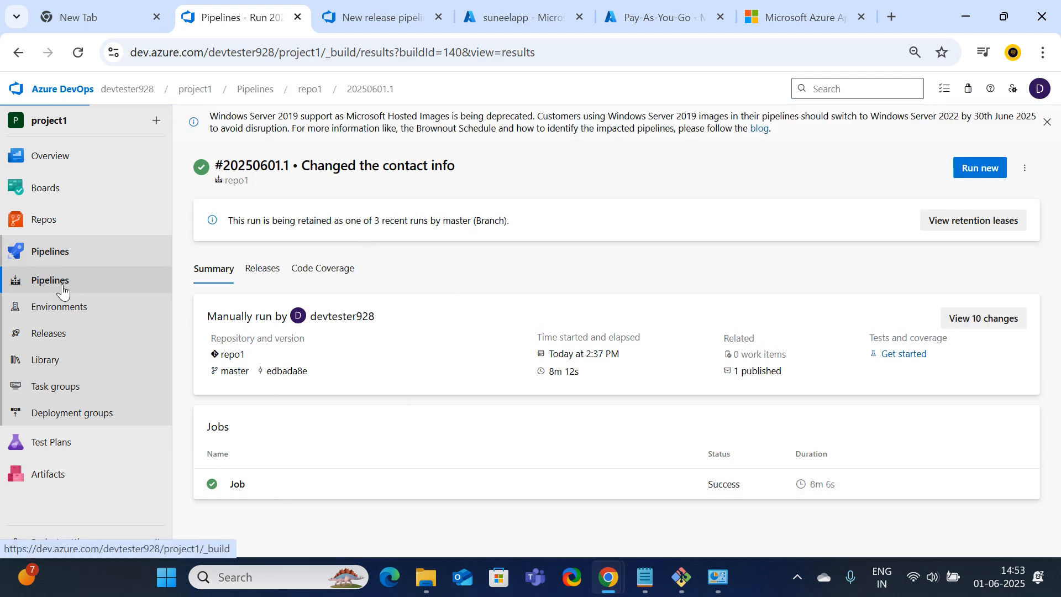
Open repo1's azure-pipelines.yml, dismiss the Windows Server deprecation notice, and return to Pipelines
click(1028, 168)
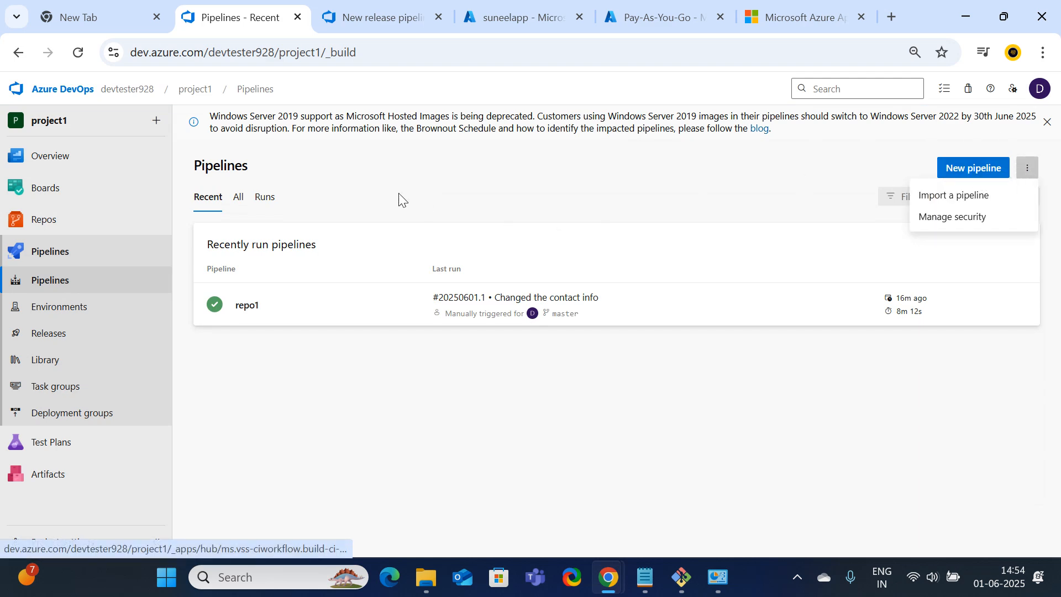
click(1027, 313)
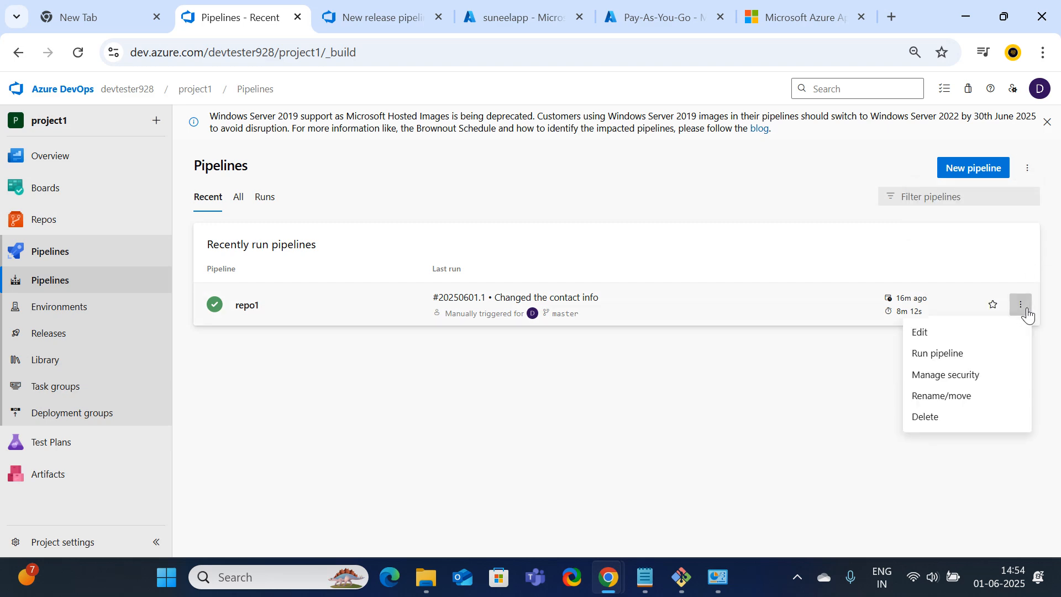
click(946, 338)
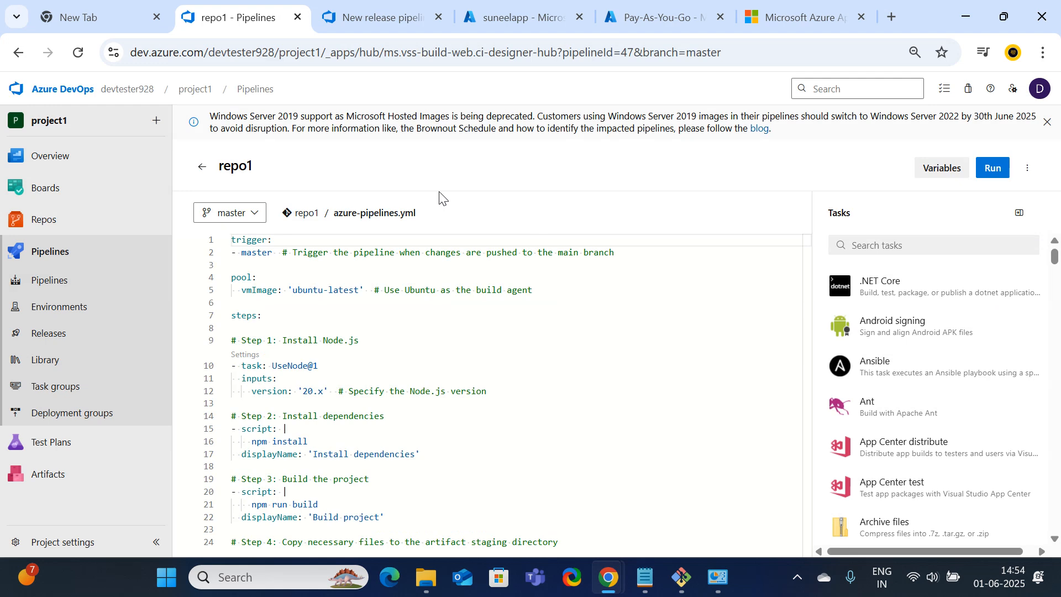
scroll(438, 252, down, 1)
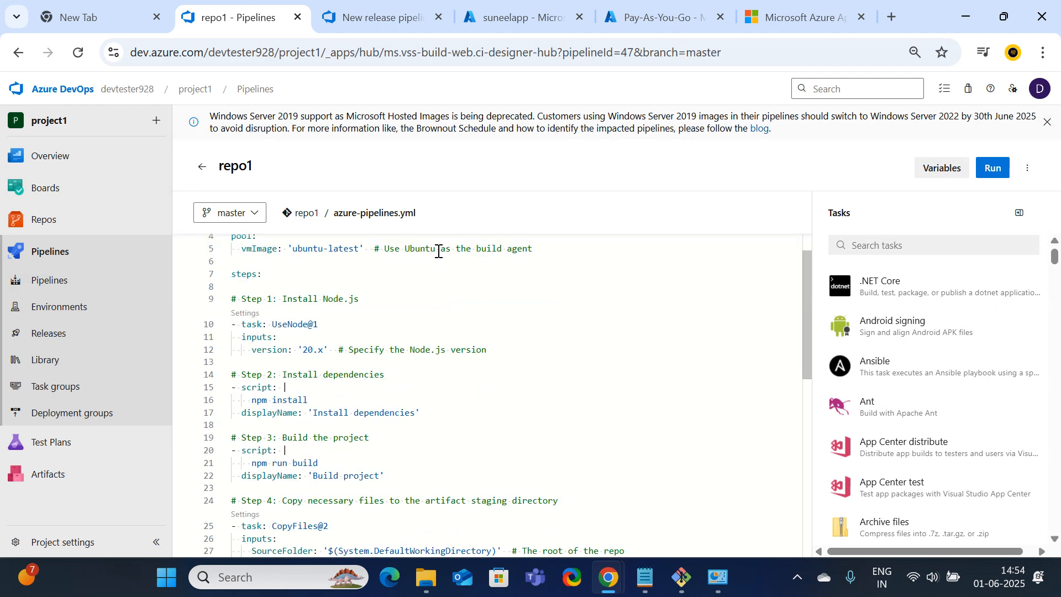
scroll(438, 251, up, 1)
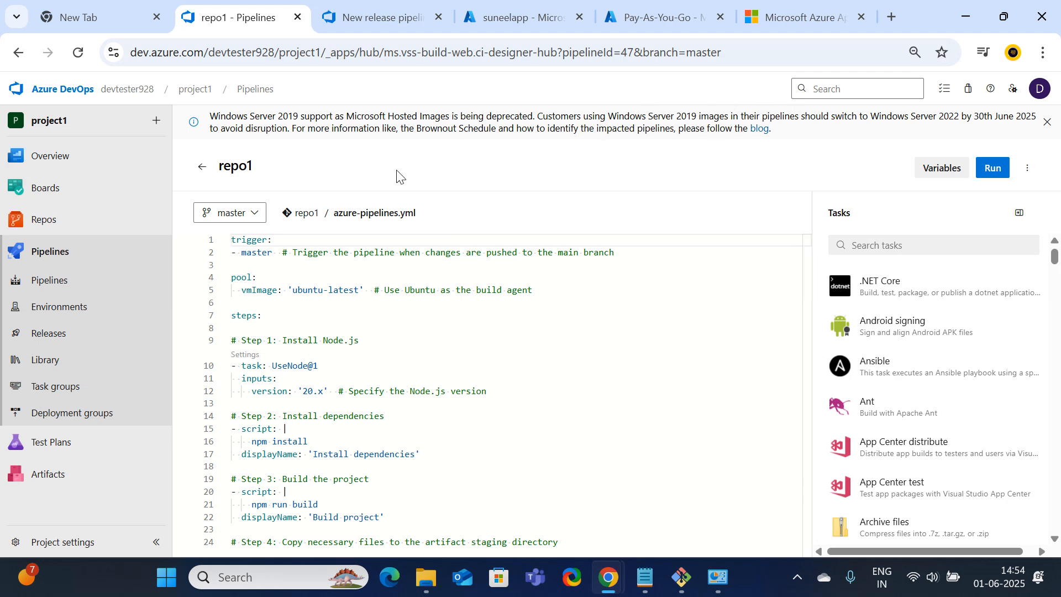
click(1047, 123)
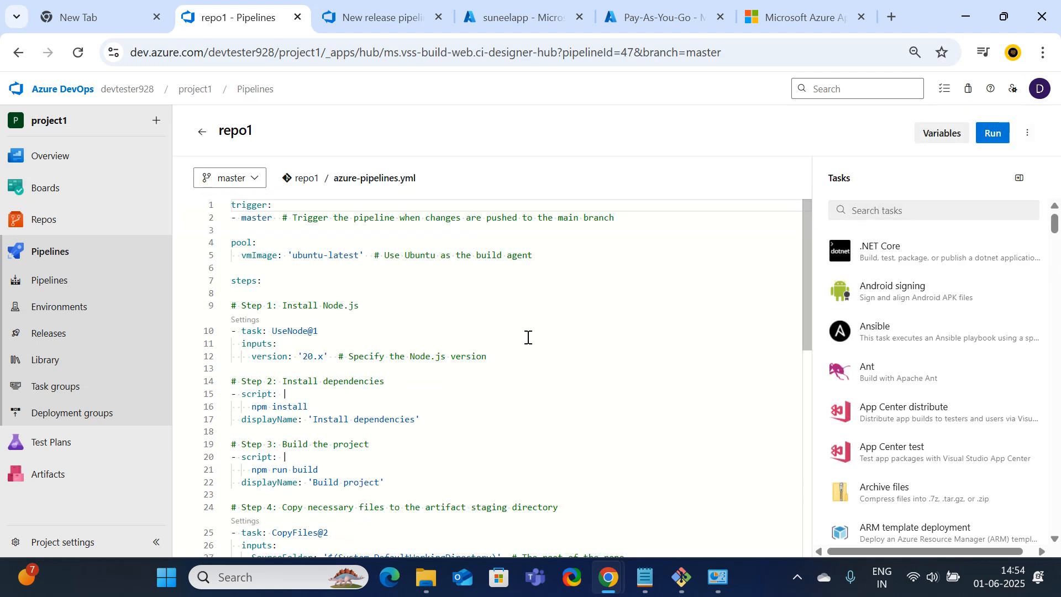
scroll(591, 293, down, 4)
scroll(592, 294, up, 1)
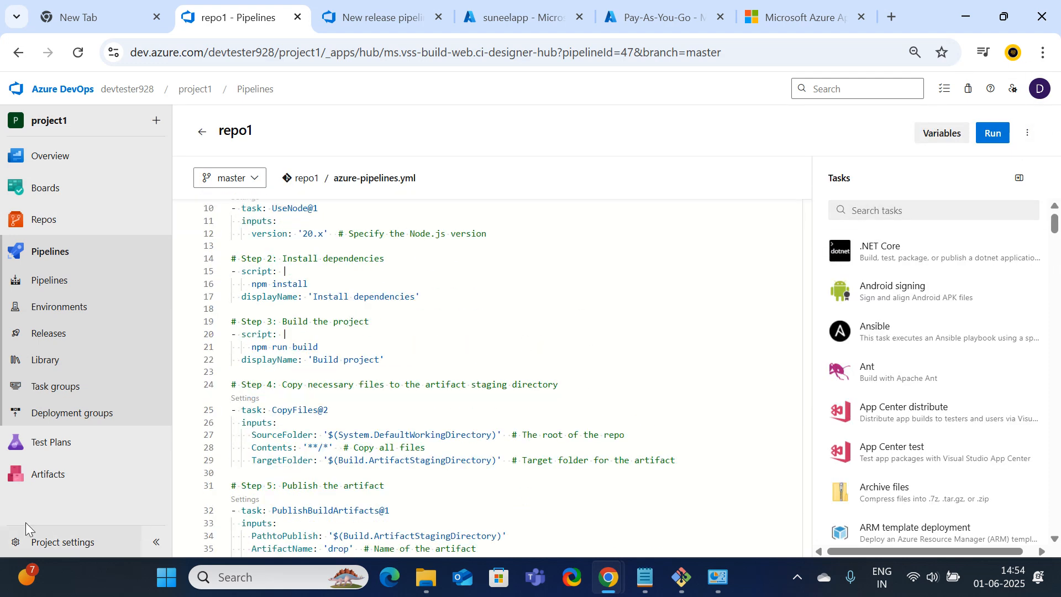
click(67, 276)
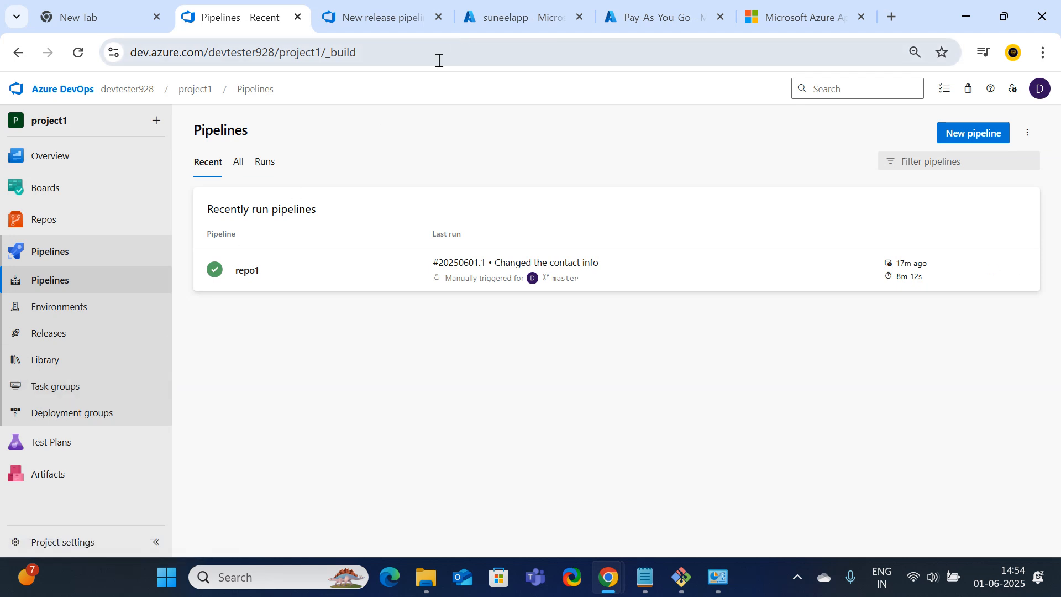
Check Release-1's Stage1 deployment progress and its pipeline variables, then return to the releases list
click(84, 342)
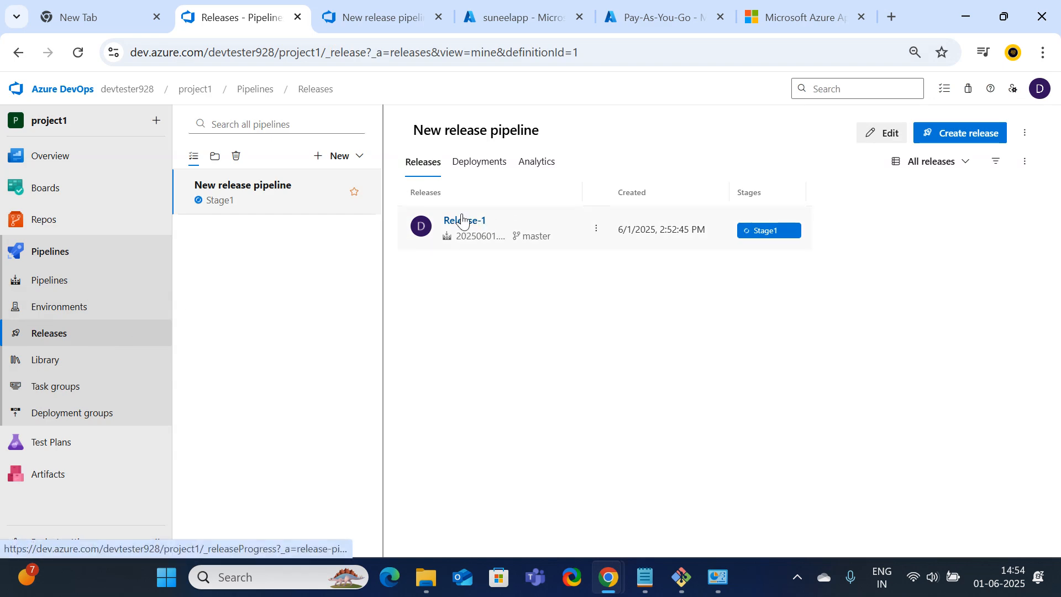
click(343, 12)
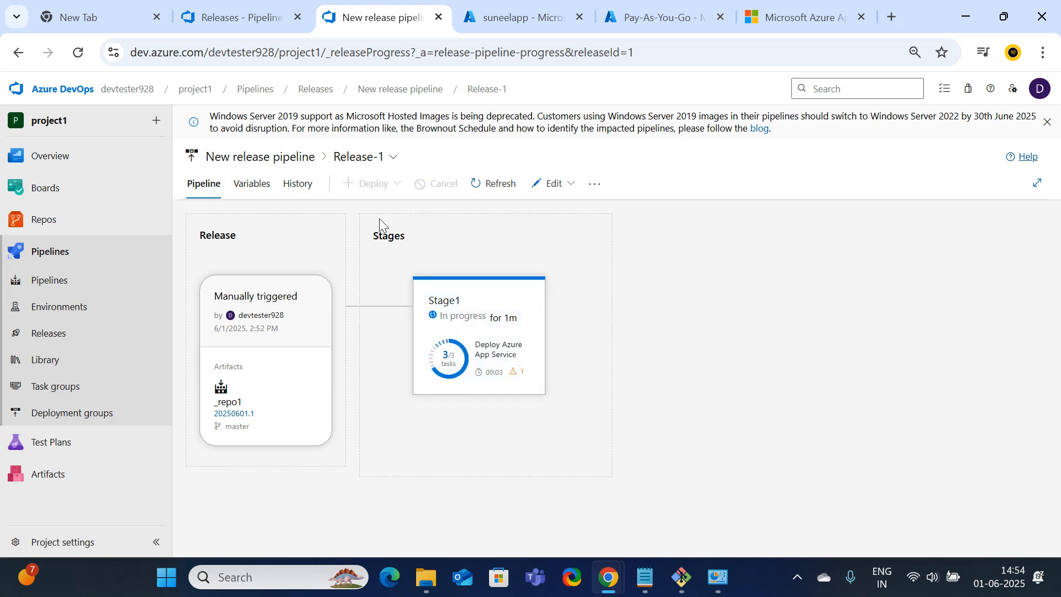
click(253, 187)
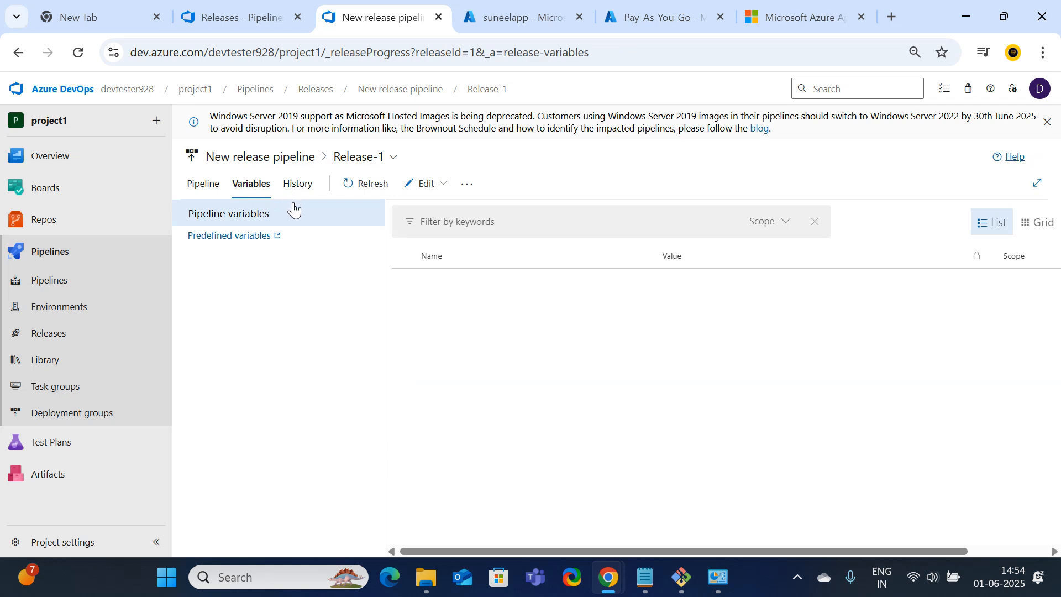
click(204, 186)
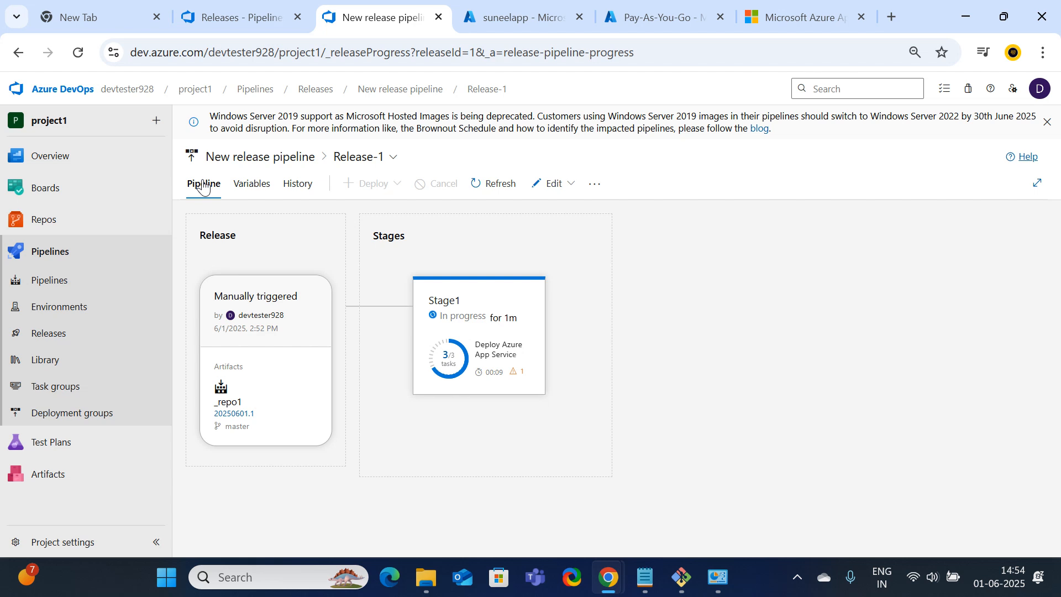
click(259, 21)
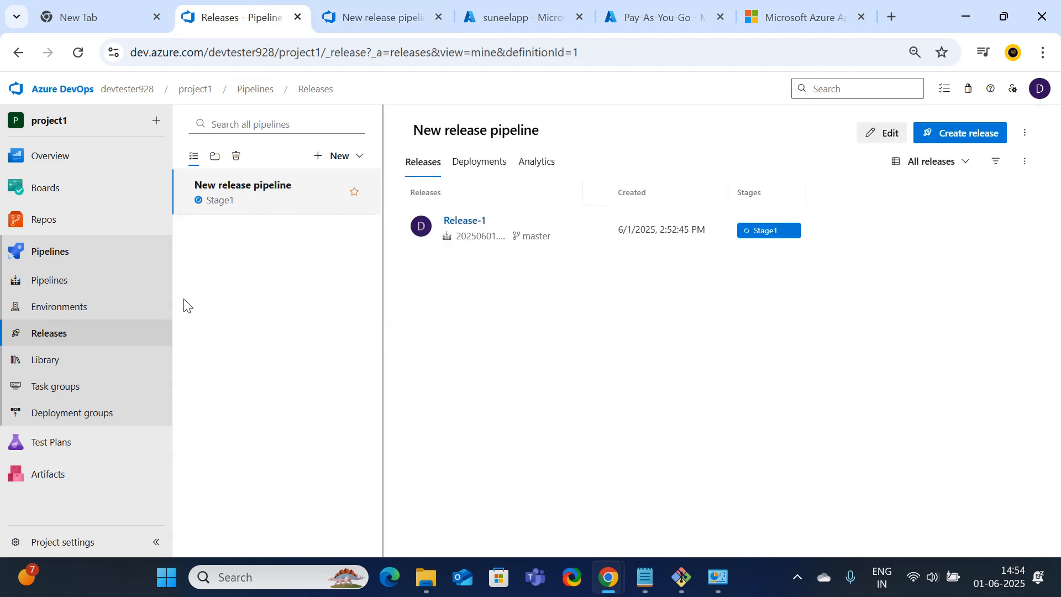
Go to the recent pipelines list and bring up the actions menu for the repo1 pipeline
click(65, 279)
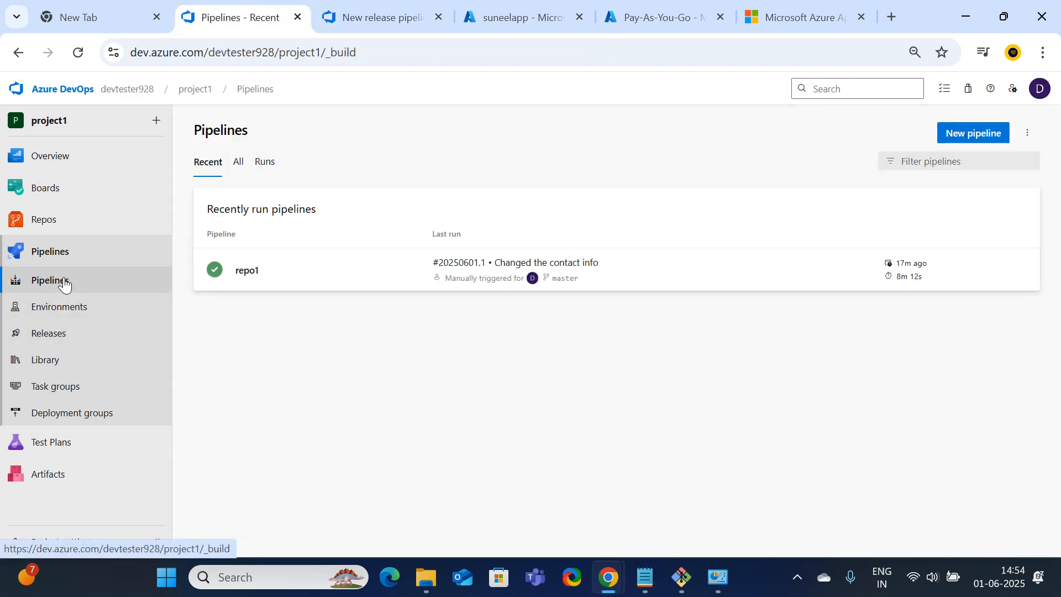
click(1029, 133)
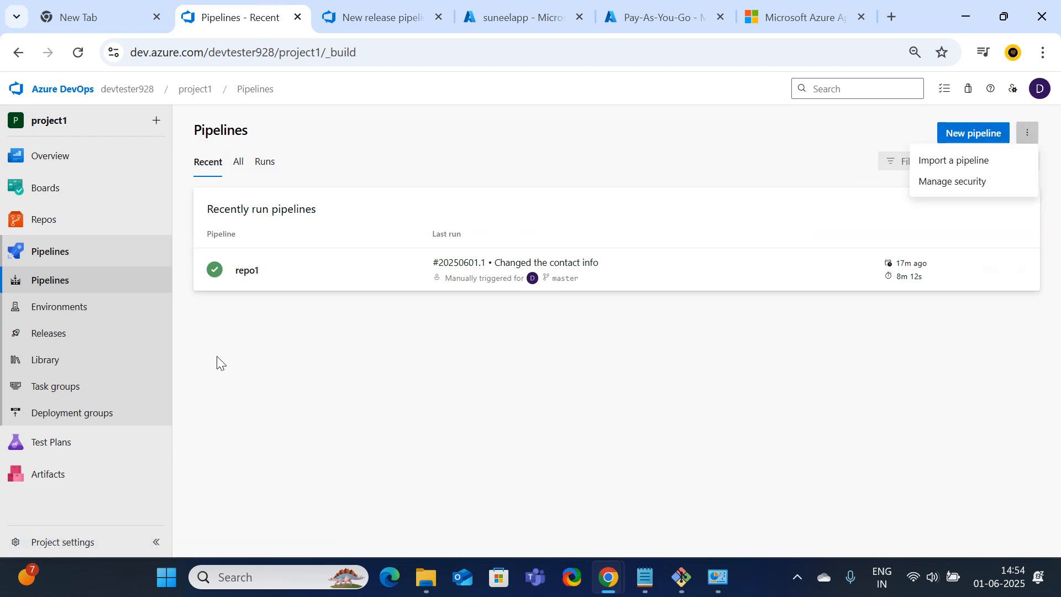
mouse_move(765, 269)
click(1017, 271)
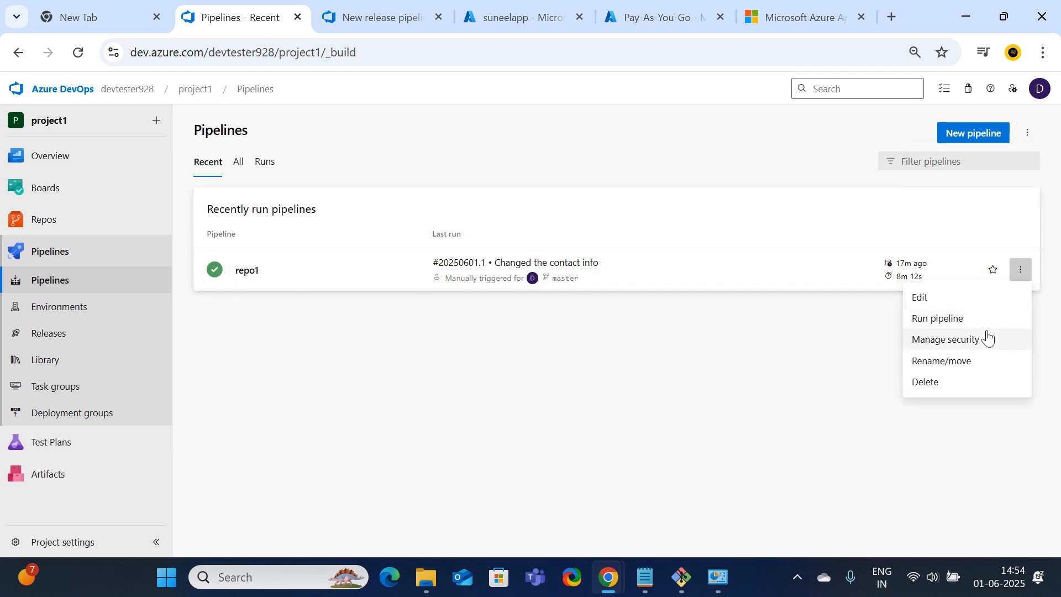
Review the repo1 pipeline YAML, then return to Release-1's progress view, where Stage1 has failed
click(940, 299)
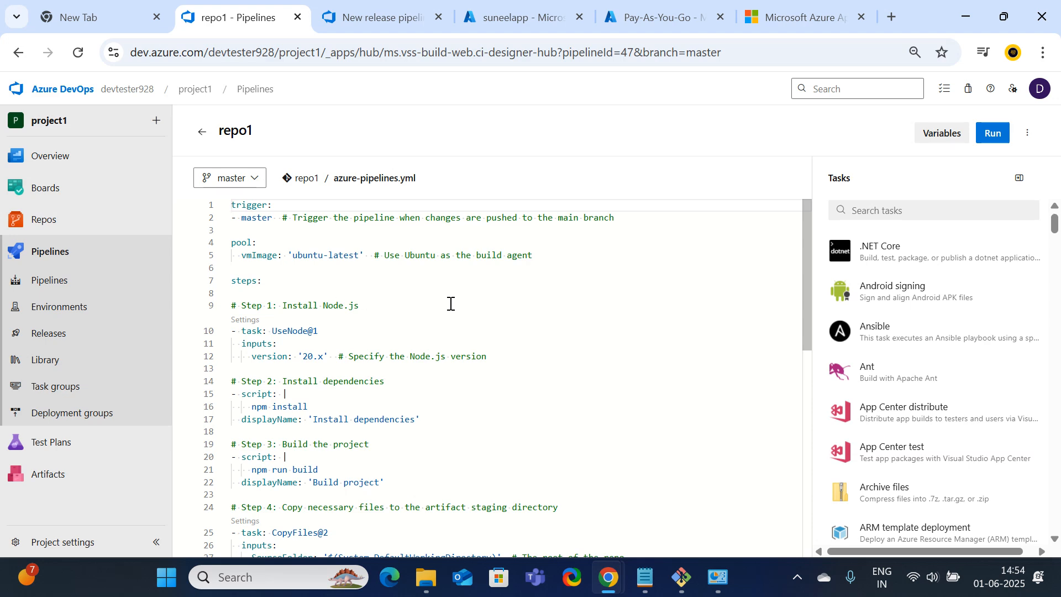
scroll(409, 341, down, 8)
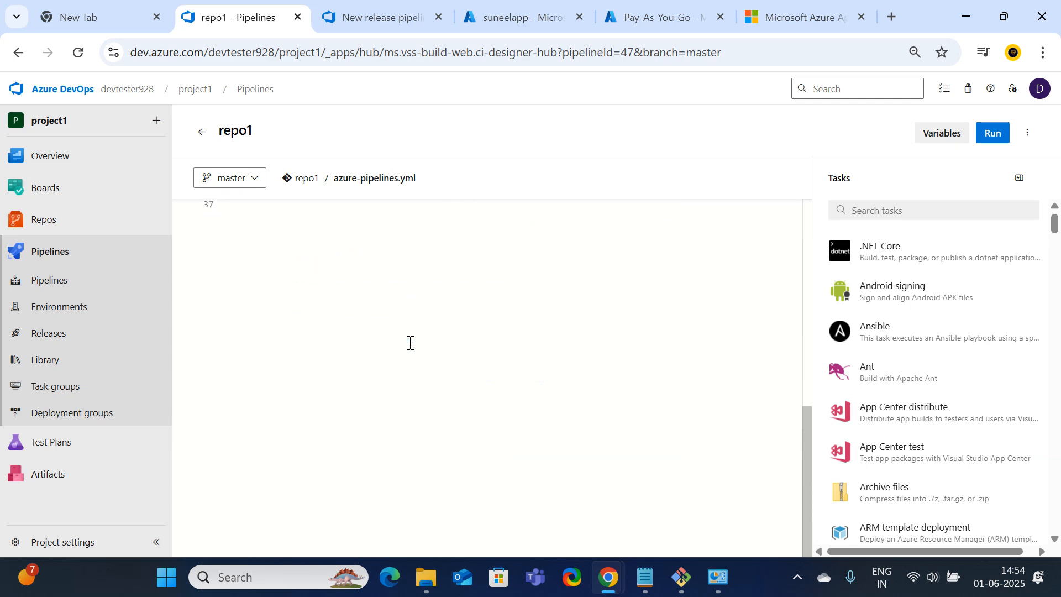
scroll(410, 342, up, 3)
scroll(410, 341, up, 5)
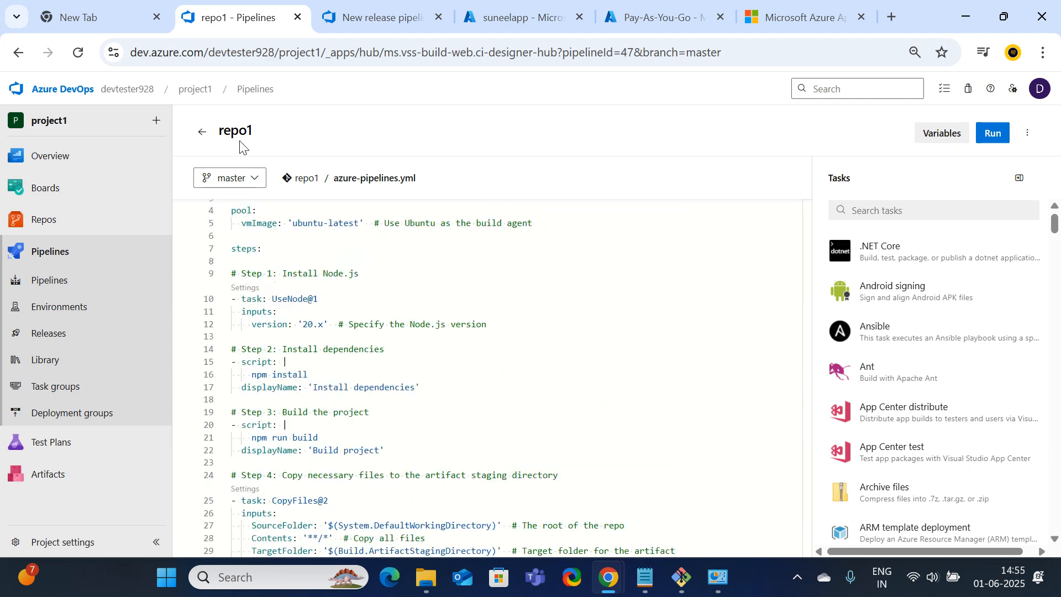
click(202, 133)
click(376, 17)
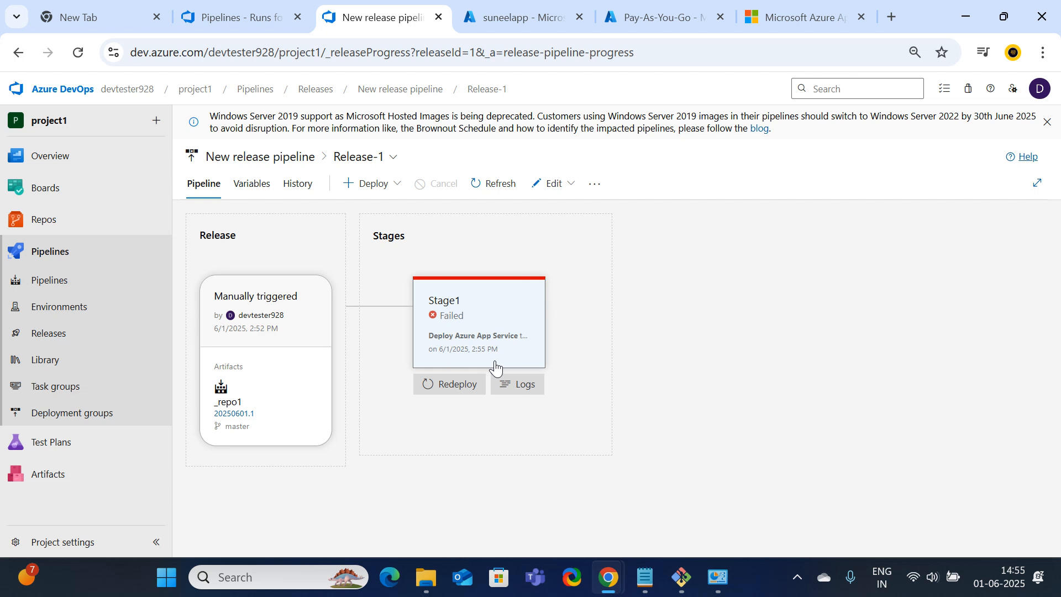
Open Stage1's failure summary and read the ZIP Deploy error
click(466, 324)
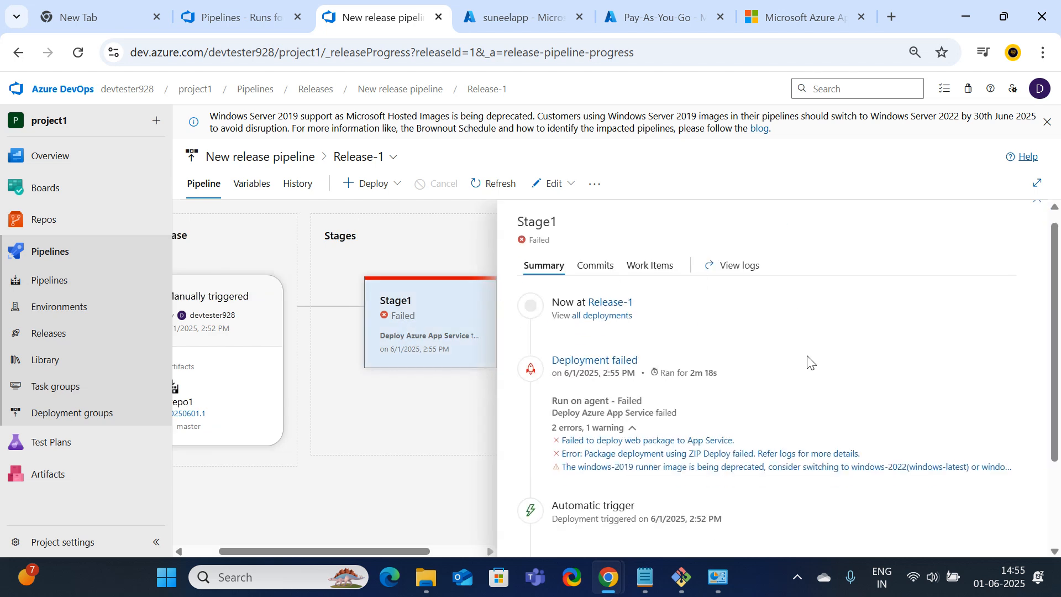
scroll(805, 362, down, 2)
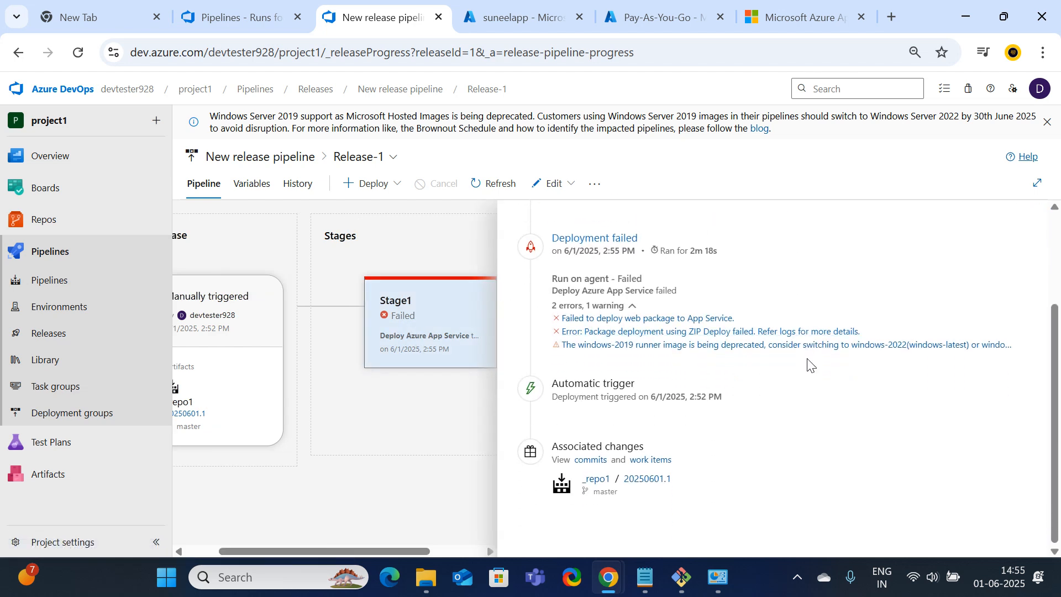
scroll(807, 365, up, 2)
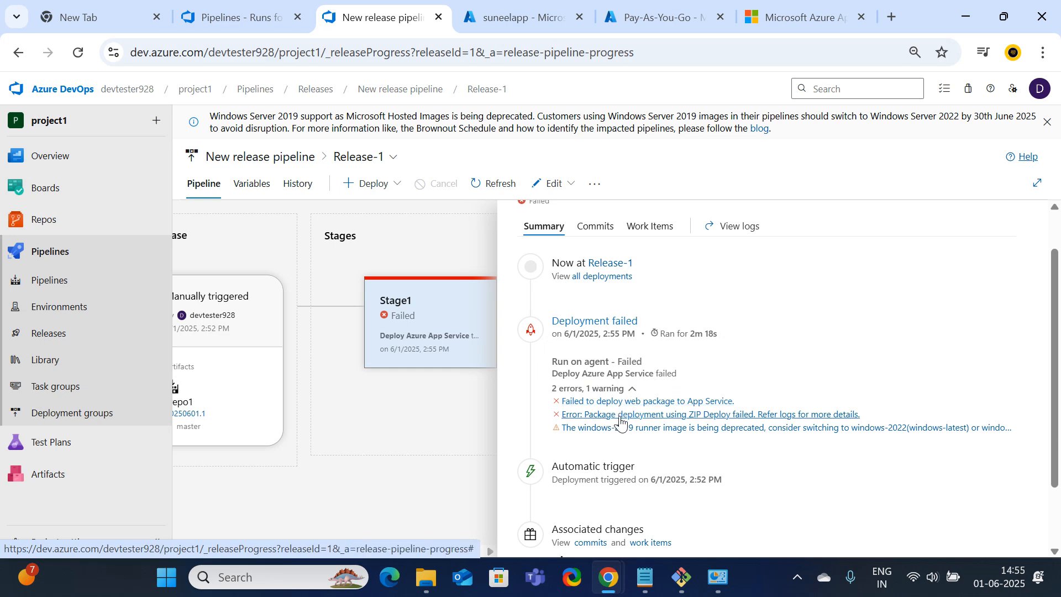
scroll(622, 420, down, 2)
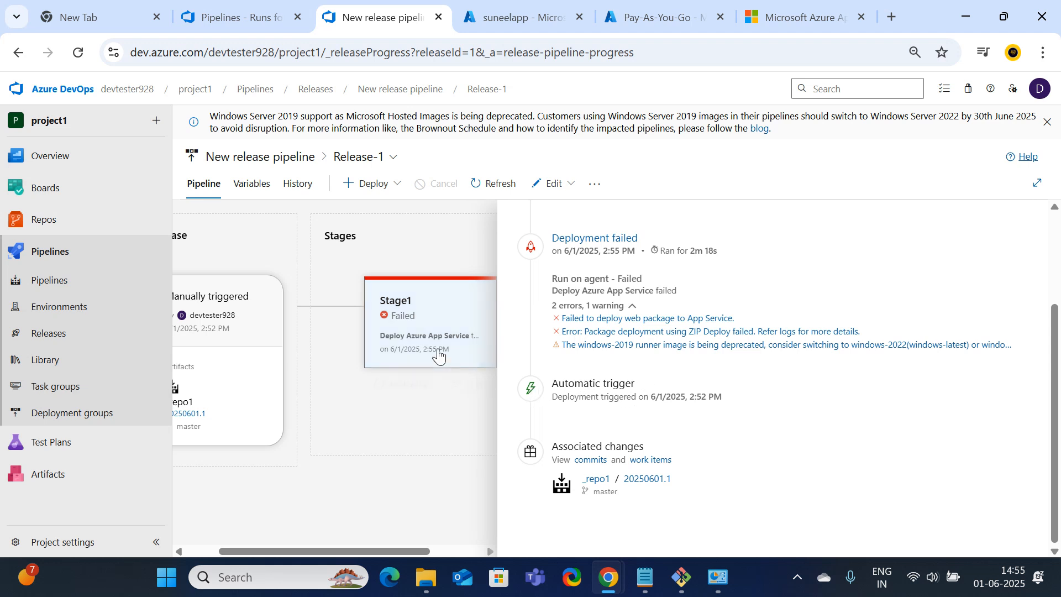
Check Release-1's variables, return to the stages view, then switch to the Azure portal tab
click(265, 185)
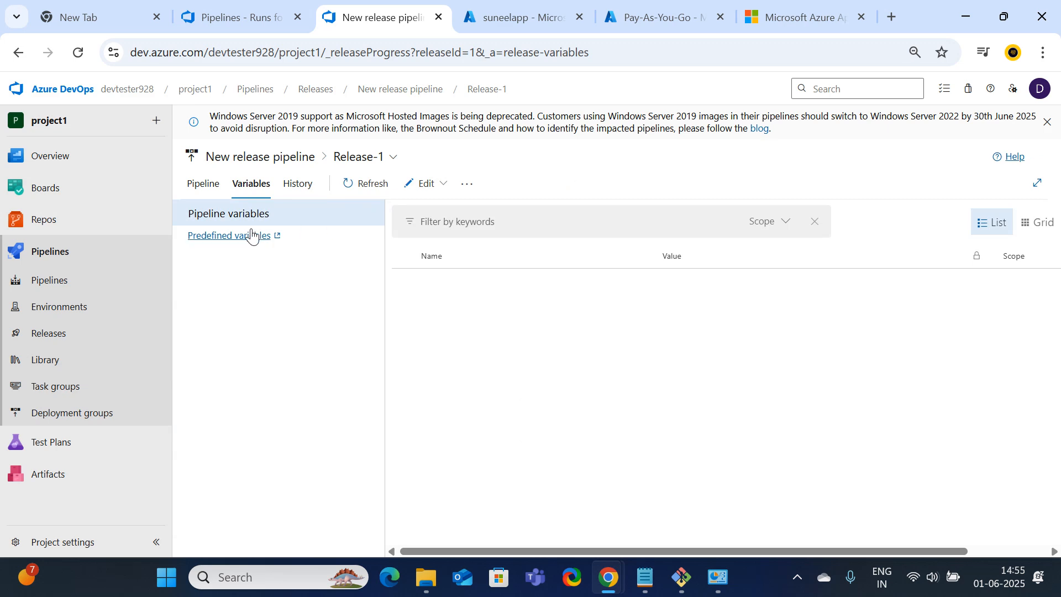
click(206, 182)
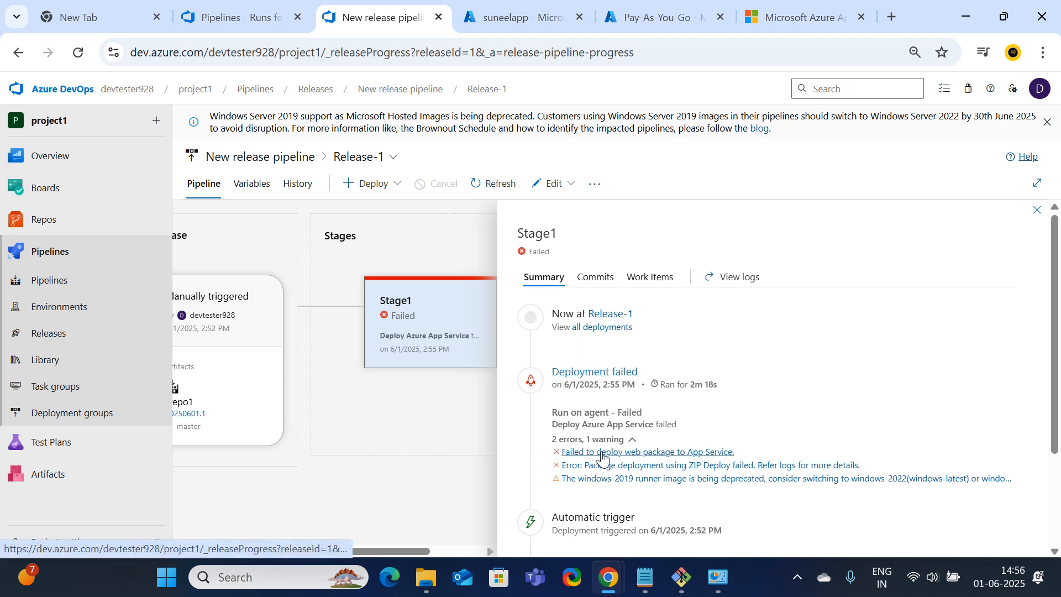
scroll(608, 456, down, 3)
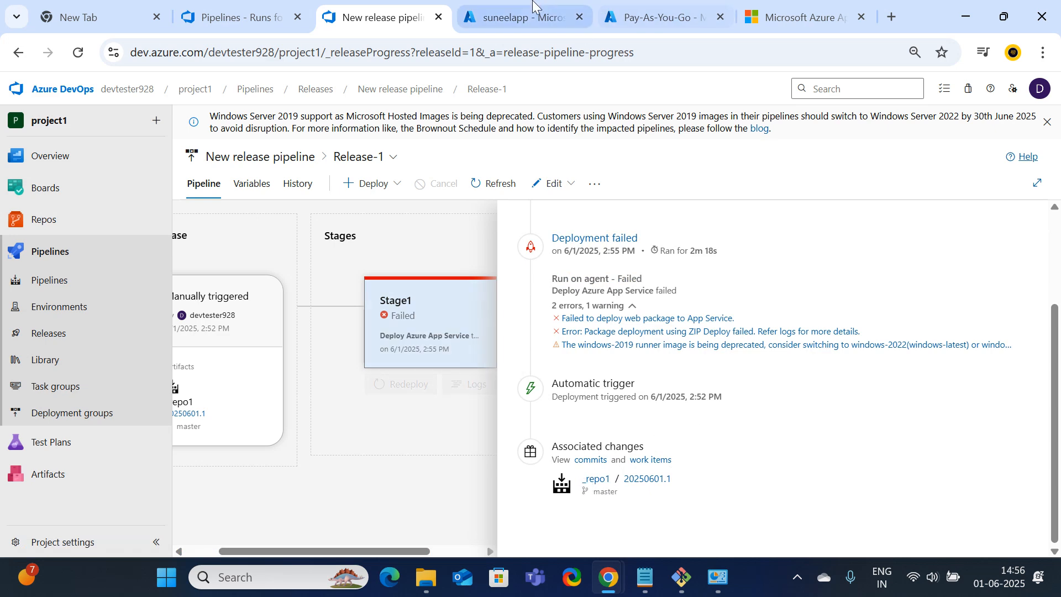
click(525, 17)
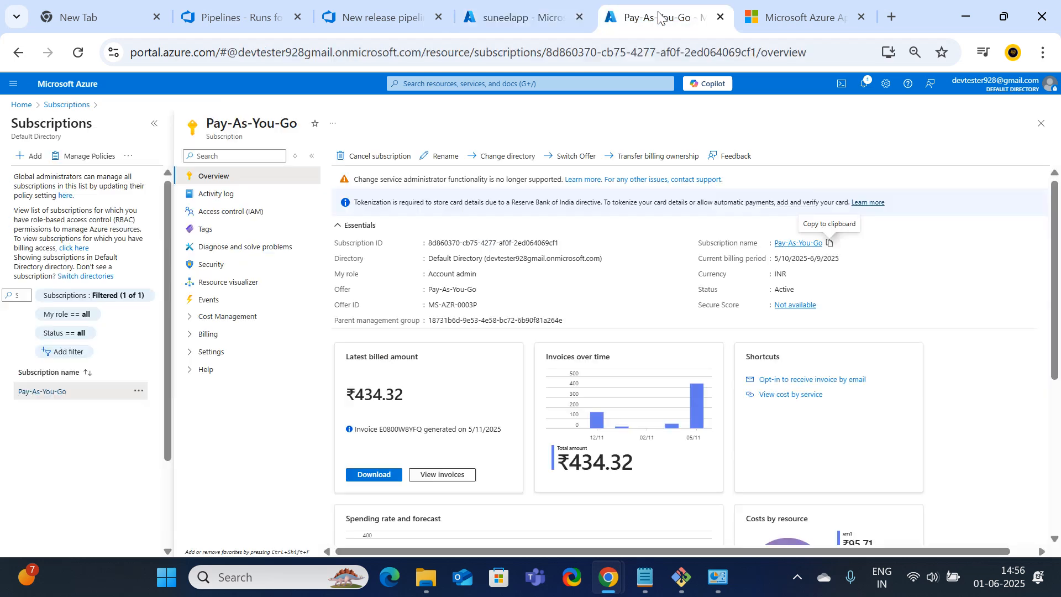
Go from the Pay-As-You-Go subscription via the portal home to the suneelittech App Service overview
click(658, 17)
click(53, 109)
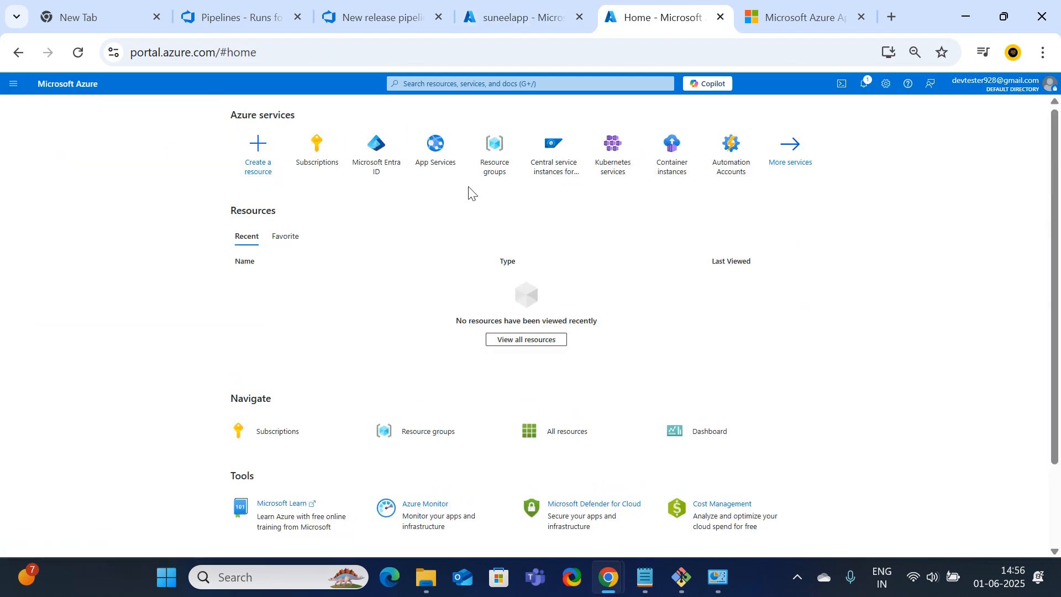
click(435, 146)
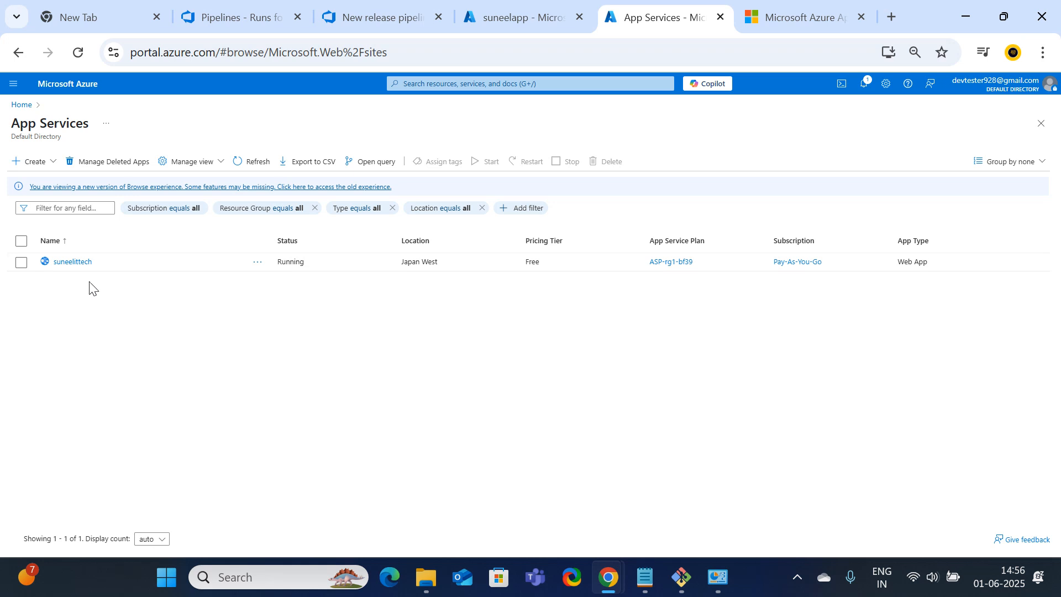
click(72, 261)
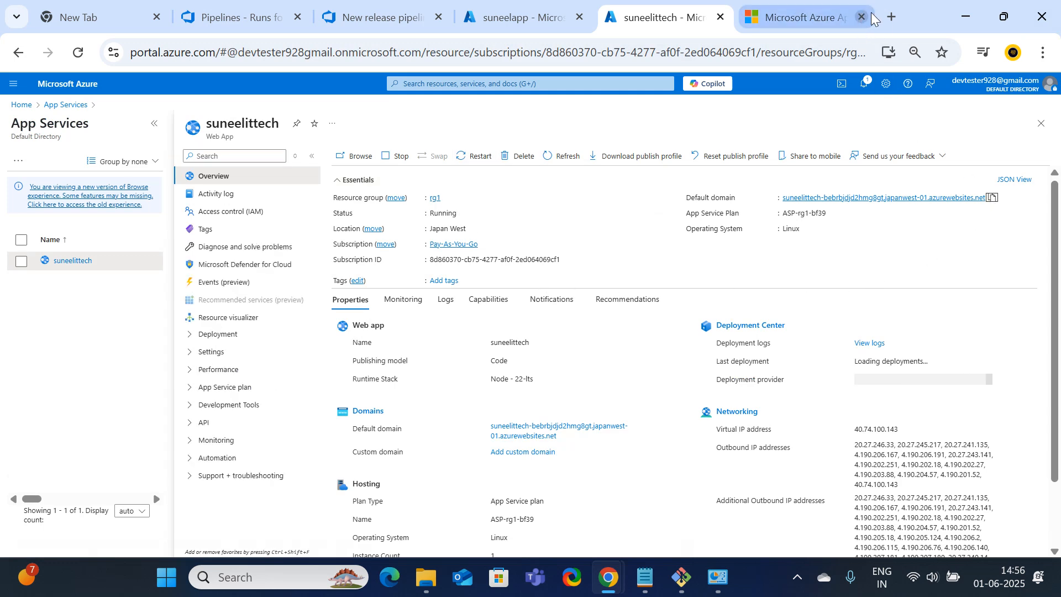
Load the suneelittech web app's default domain address in a new browser tab
click(891, 16)
text(suneelittech-bebrbjdjd2hmg8gt.japanwest-01.azurewebsites.net)
key(Return)
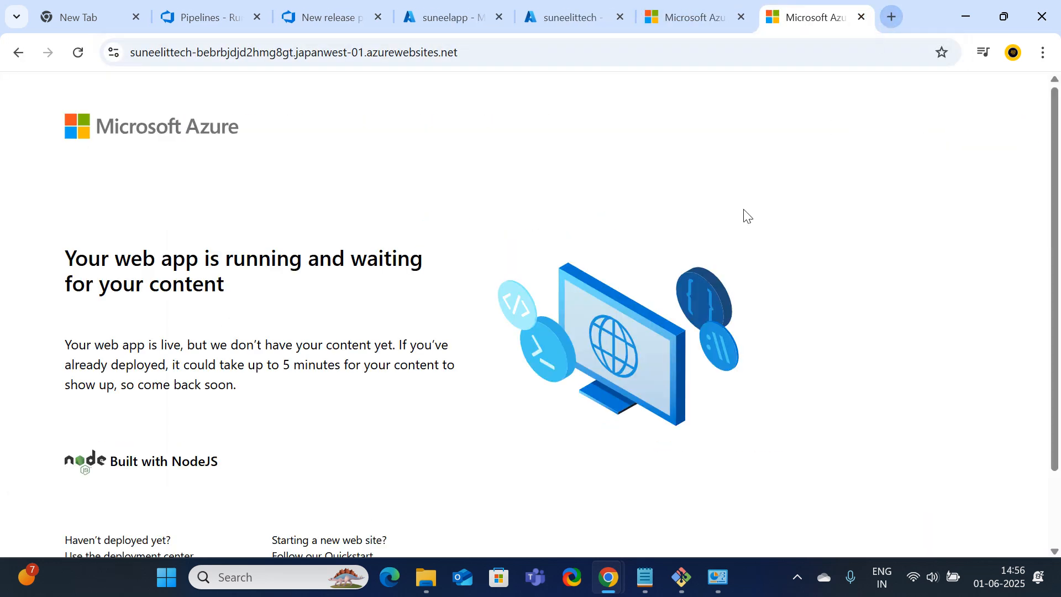
scroll(497, 260, down, 2)
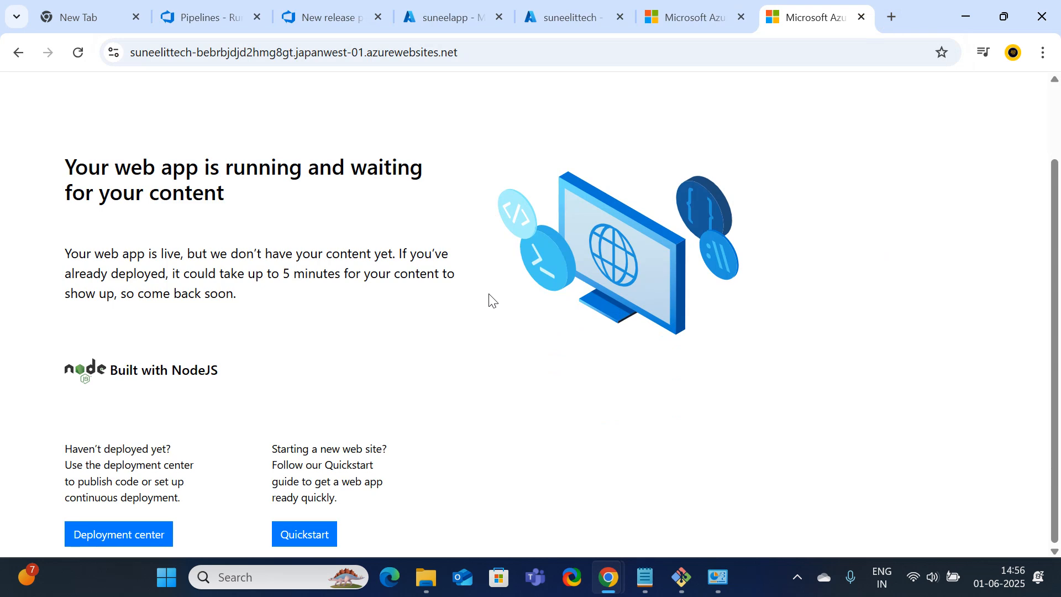
scroll(492, 304, up, 2)
Cycle back through the browser tabs to Release-1's Stage1 failure details
click(680, 22)
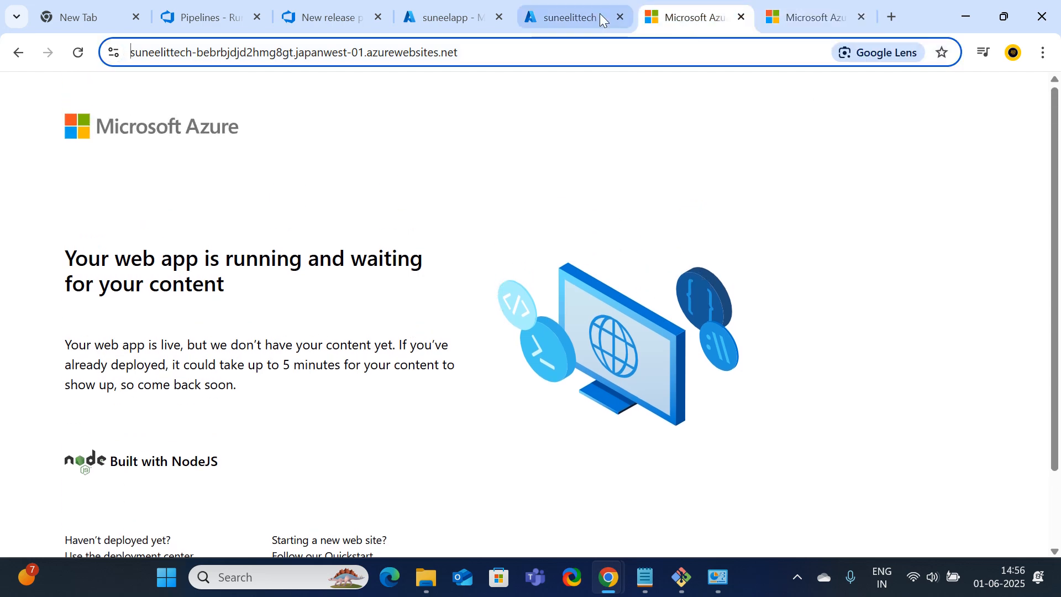
click(599, 15)
click(442, 18)
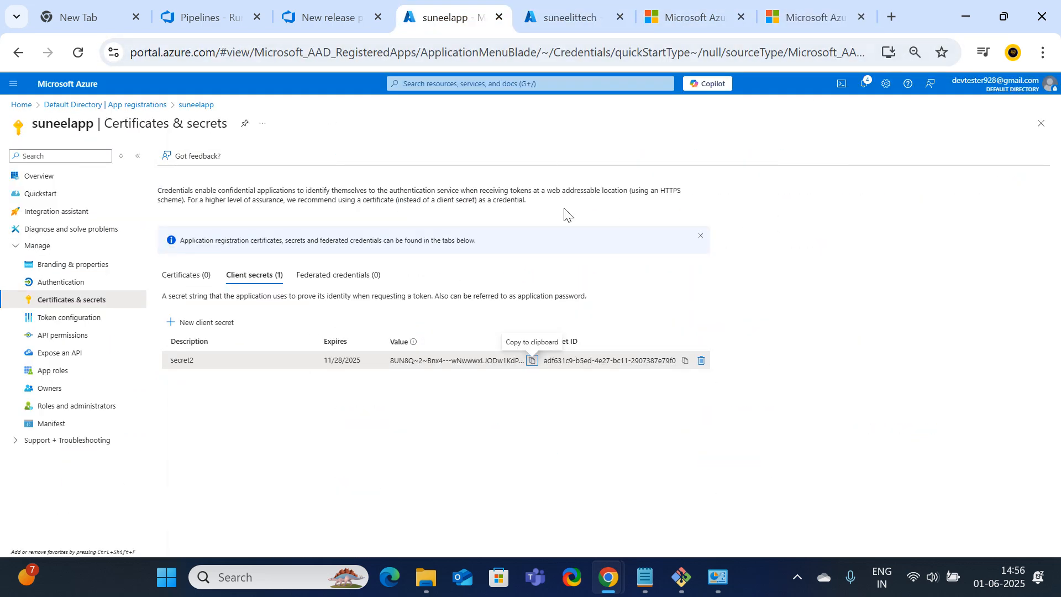
click(330, 19)
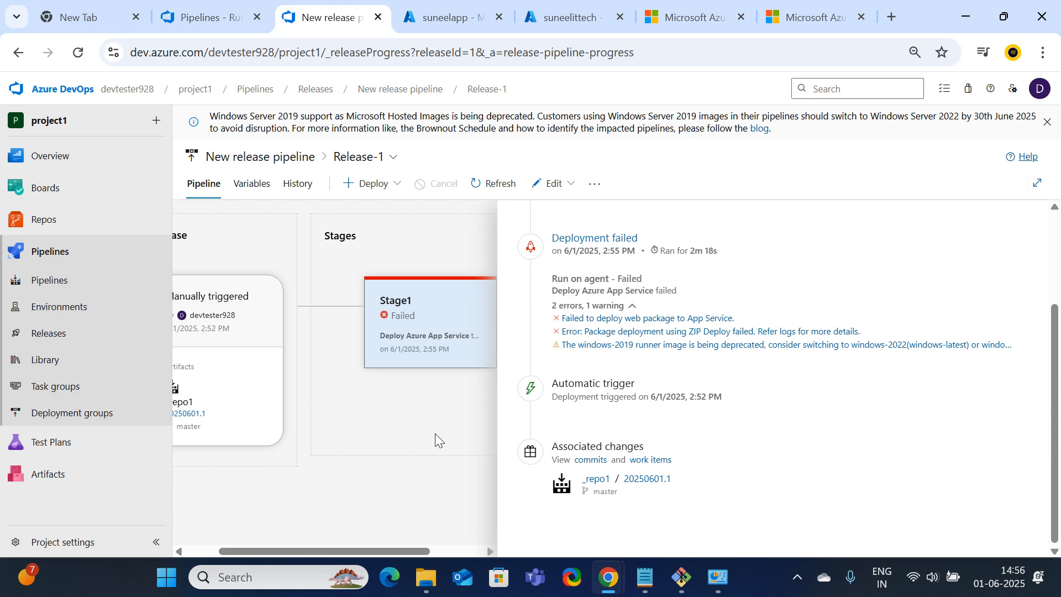
Edit Release-1 and open Stage1's Deploy Azure App Service task settings
click(552, 184)
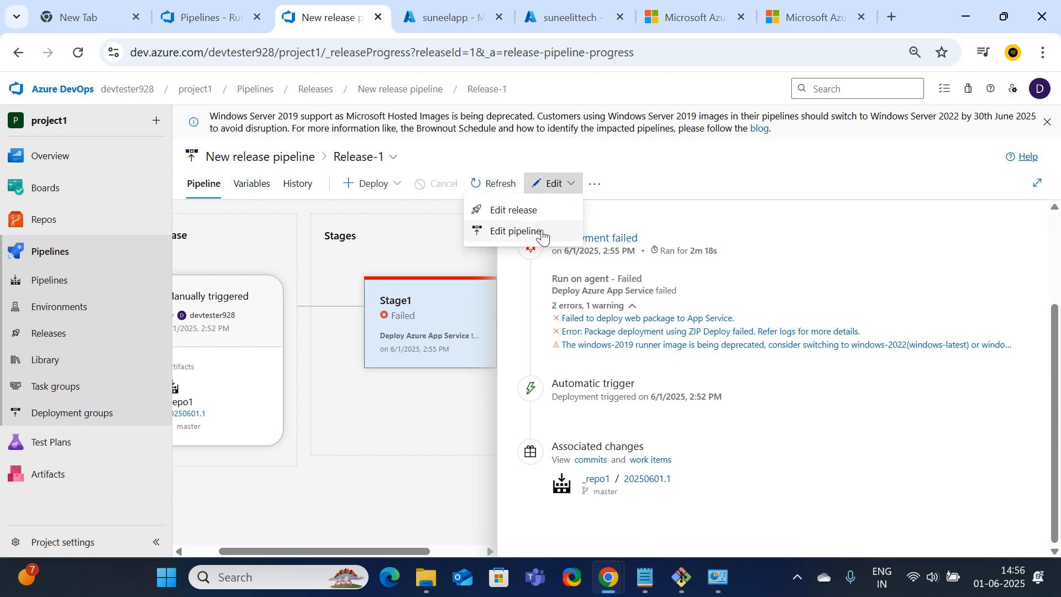
click(515, 212)
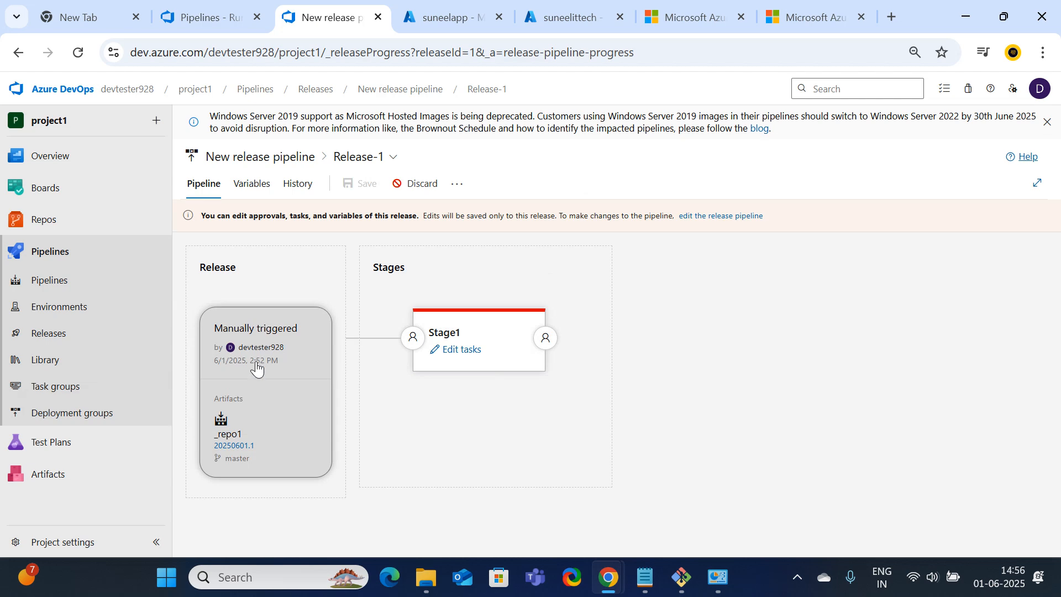
click(462, 351)
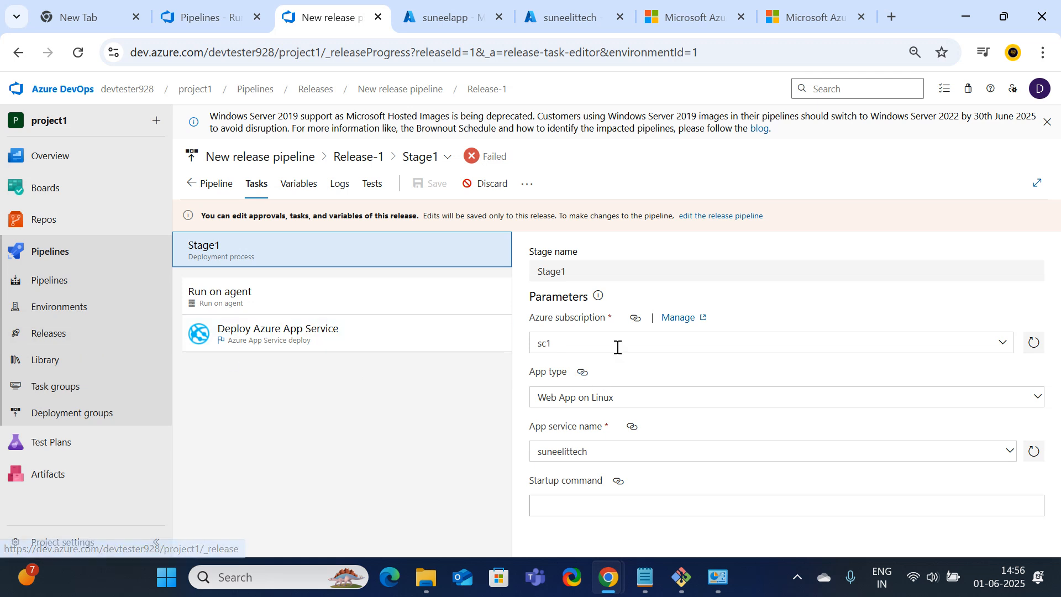
click(309, 340)
scroll(723, 294, down, 3)
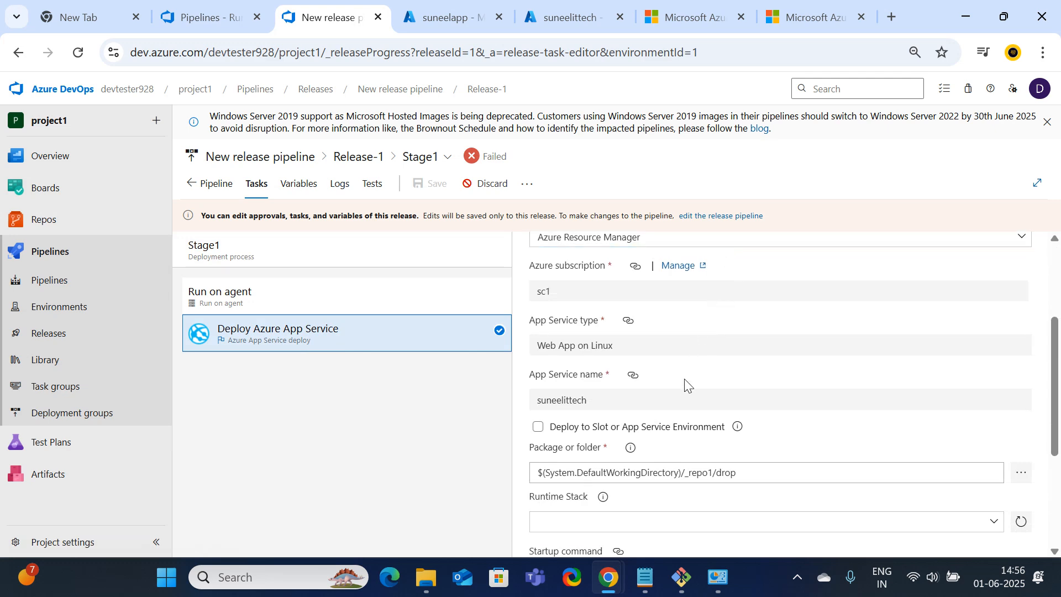
scroll(682, 388, down, 3)
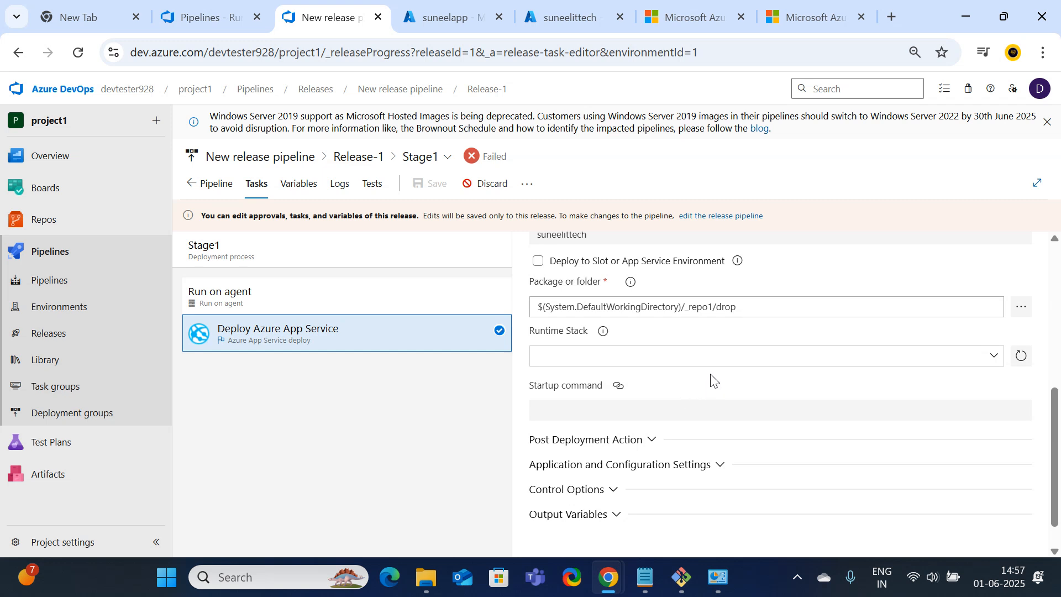
Set the task's package or folder to $(System.DefaultWorkingDirectory)/_repo1 instead of _repo1/drop
click(1021, 307)
click(381, 203)
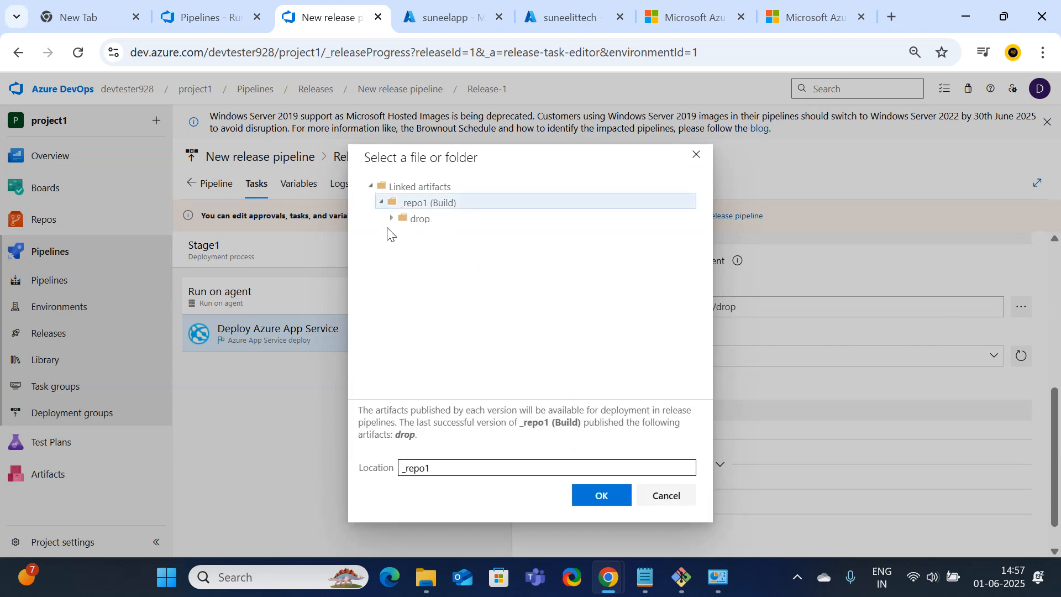
click(392, 219)
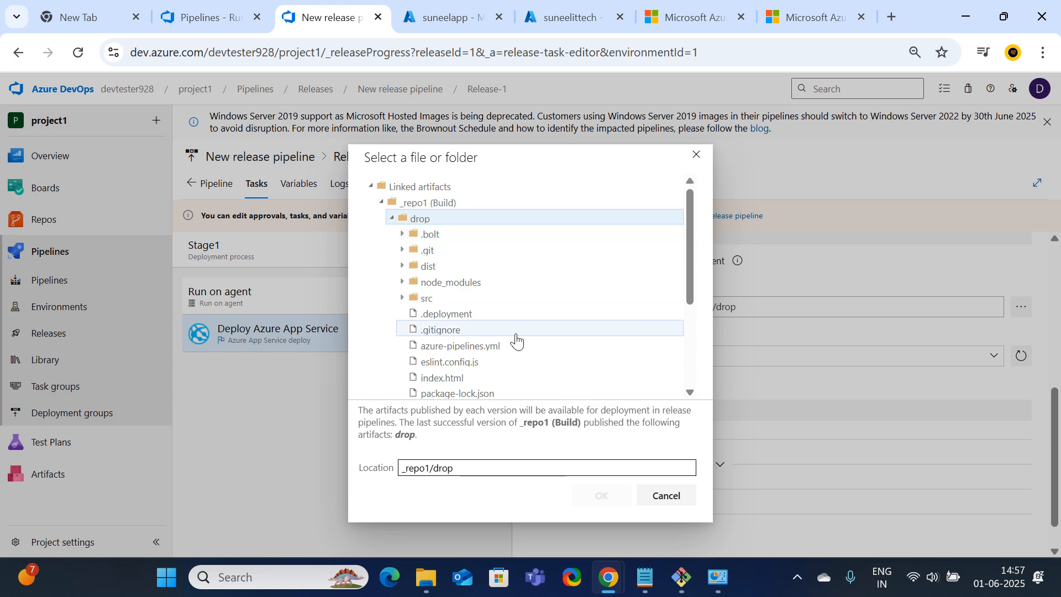
scroll(516, 339, down, 3)
scroll(517, 339, up, 3)
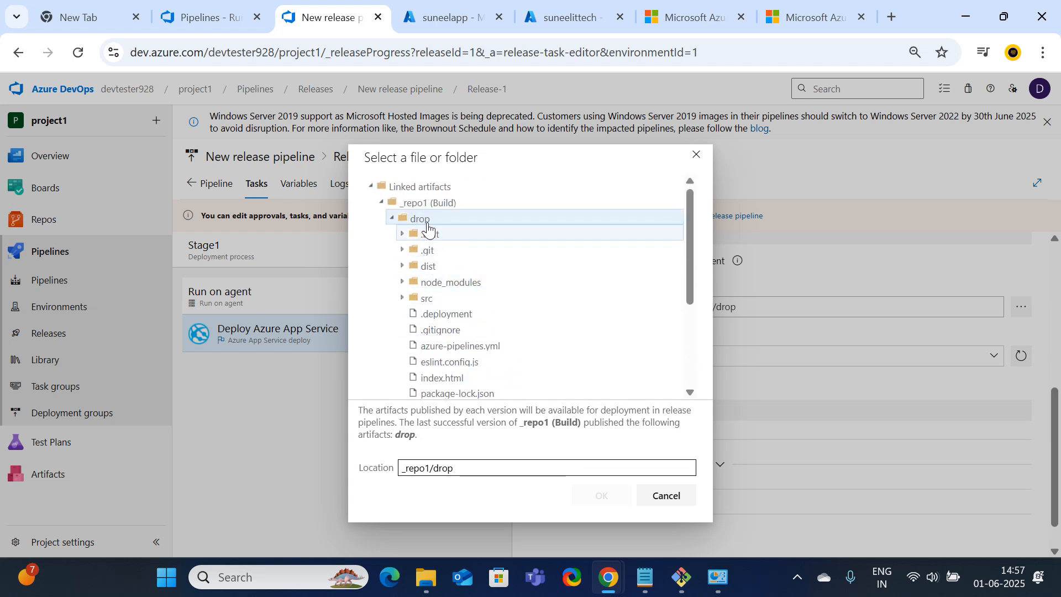
click(431, 205)
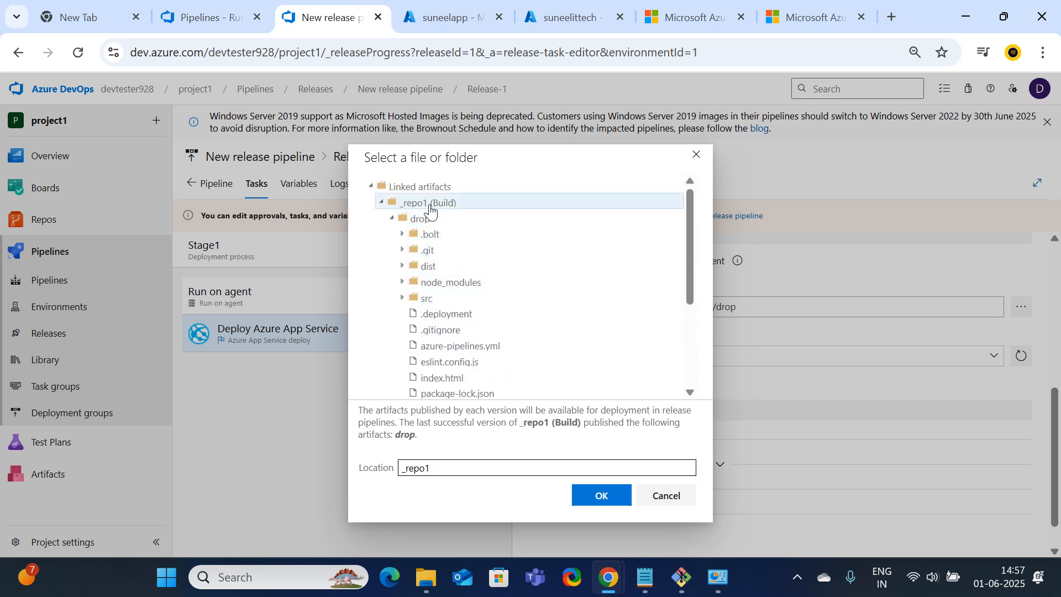
click(424, 220)
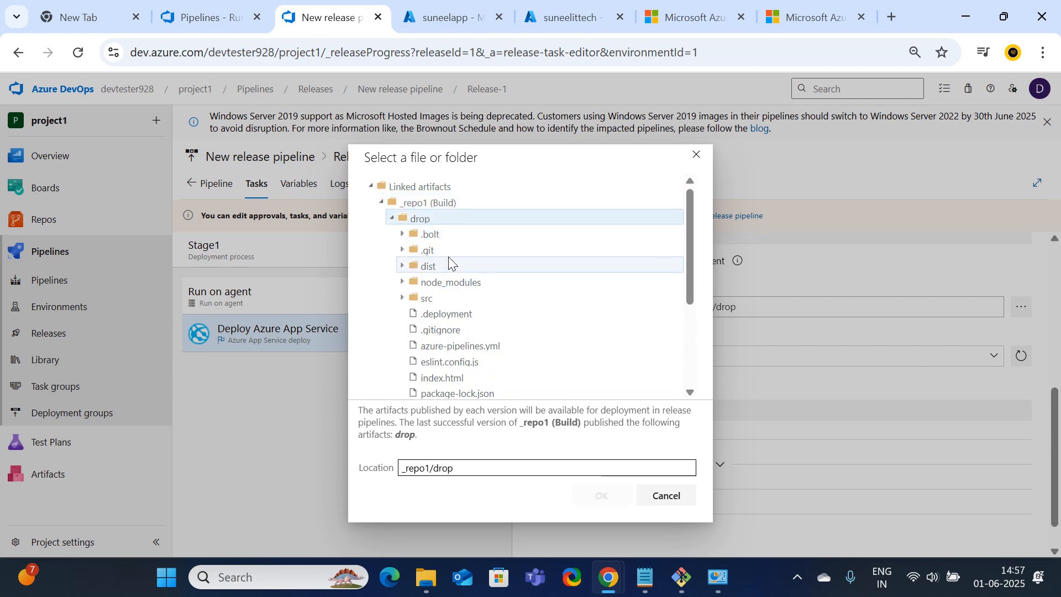
click(427, 221)
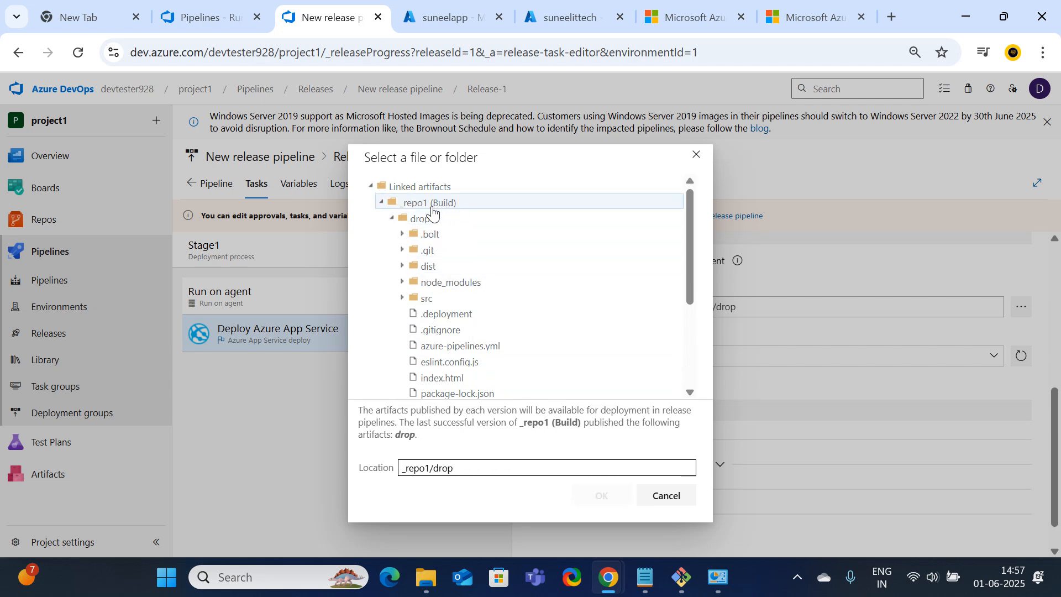
click(432, 210)
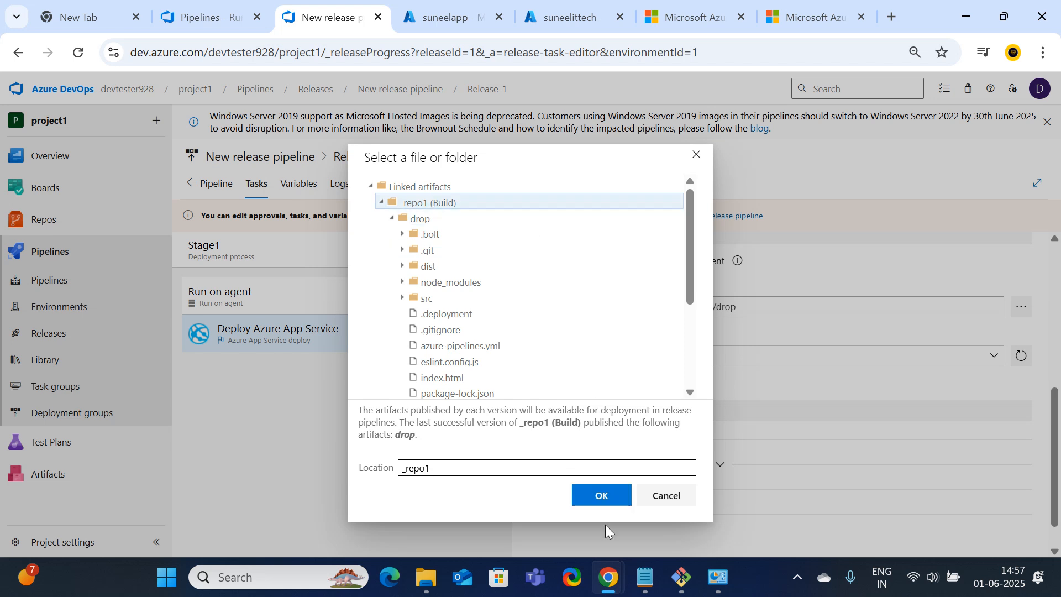
click(599, 494)
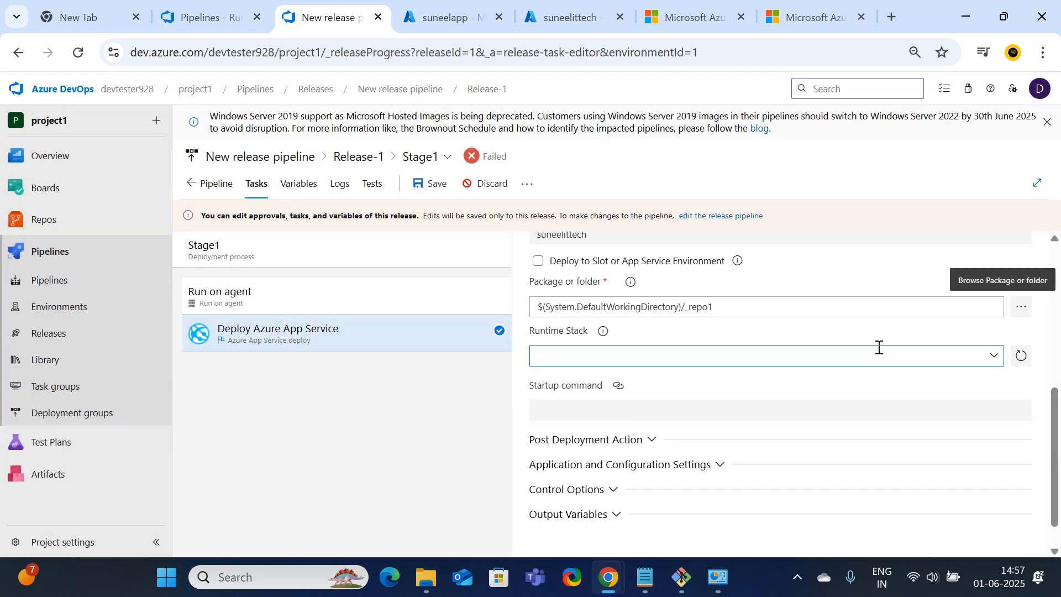
Dismiss the Windows Server 2019 deprecation notice and start saving the release changes
scroll(845, 340, up, 4)
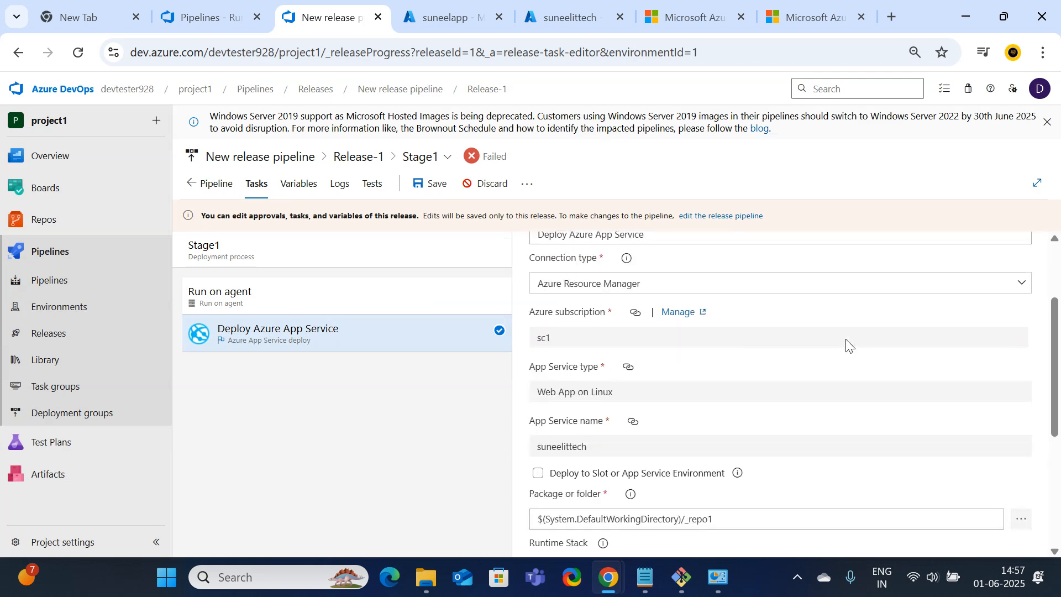
scroll(846, 340, up, 3)
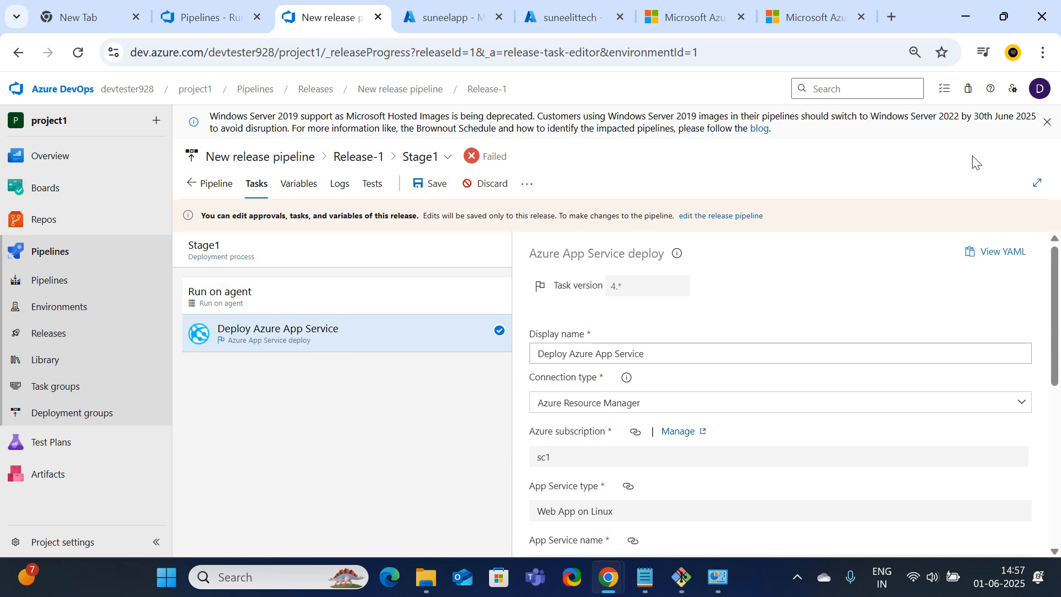
click(1047, 122)
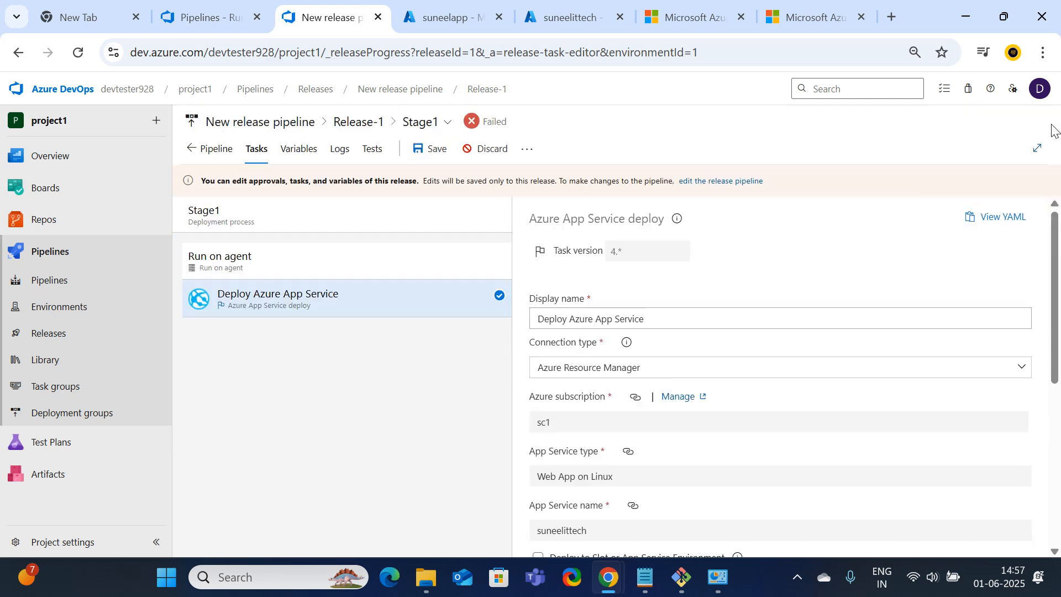
click(418, 160)
Confirm the save and return to the release pipeline overview
click(591, 387)
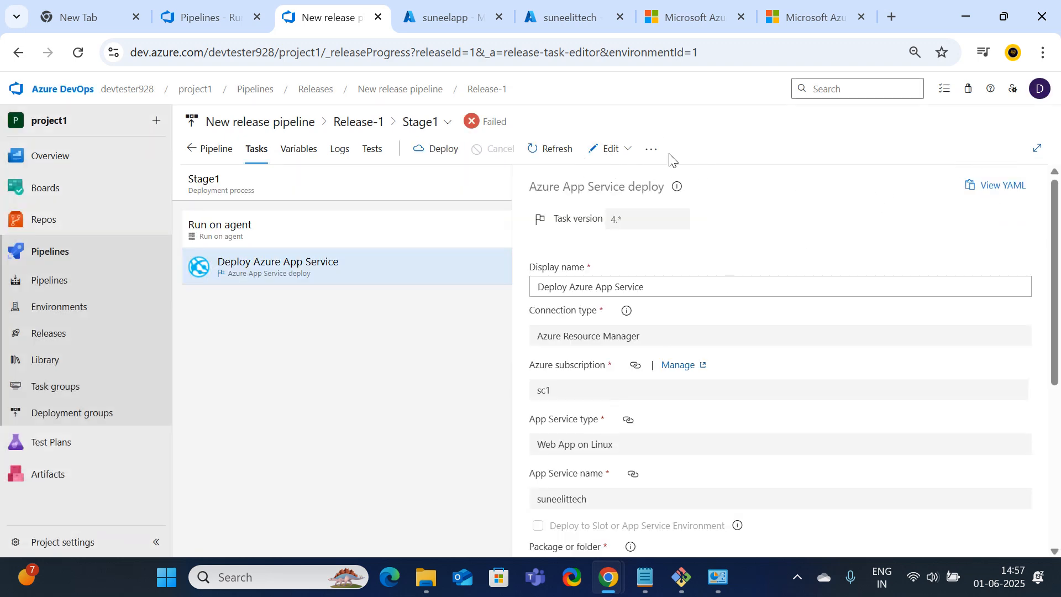
click(256, 271)
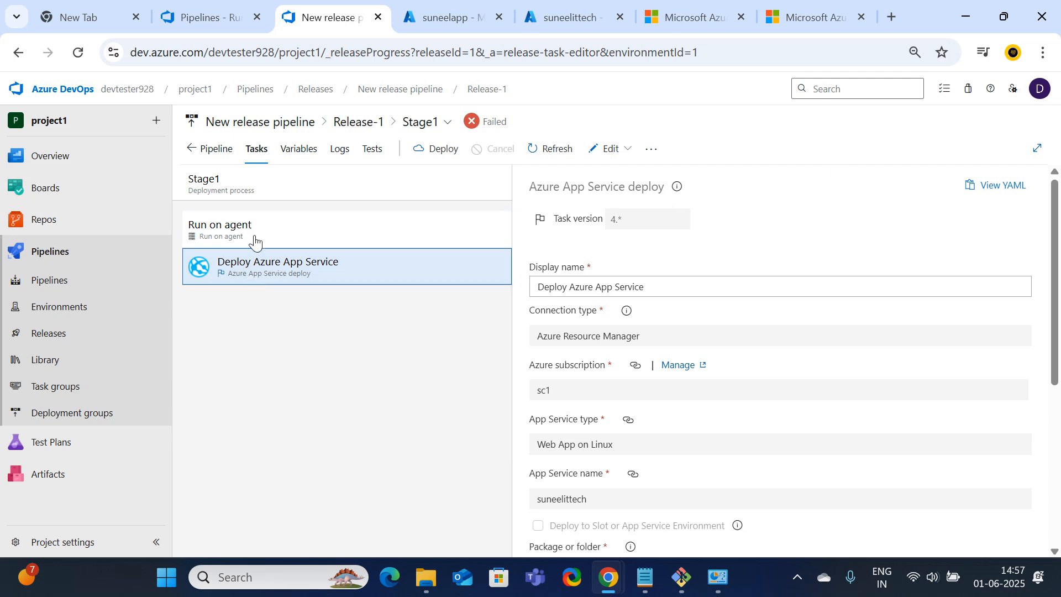
click(194, 149)
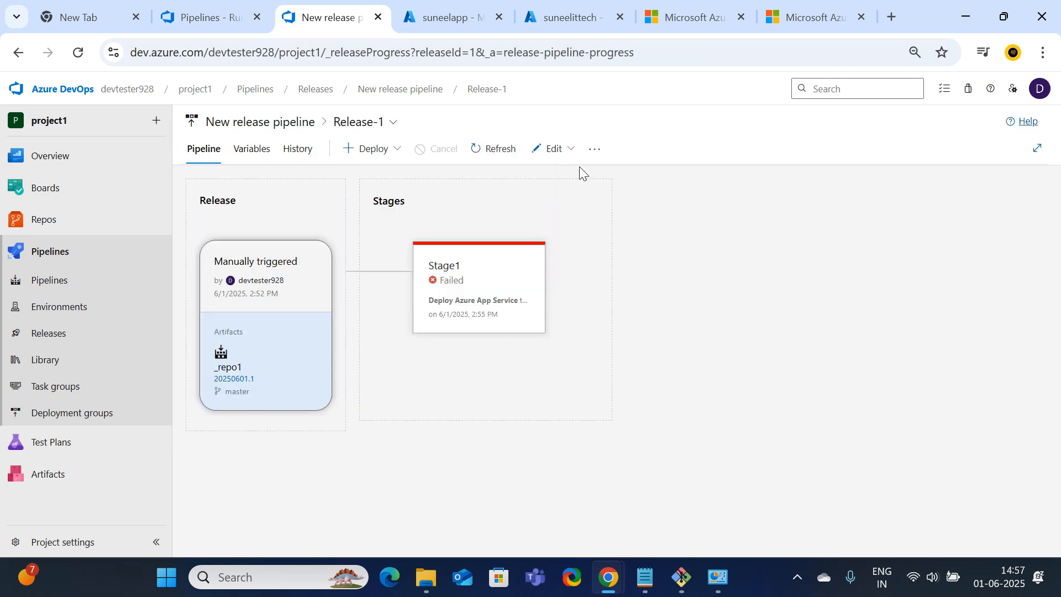
Reopen the release in edit mode, check its empty variables page, then go to Releases
click(570, 149)
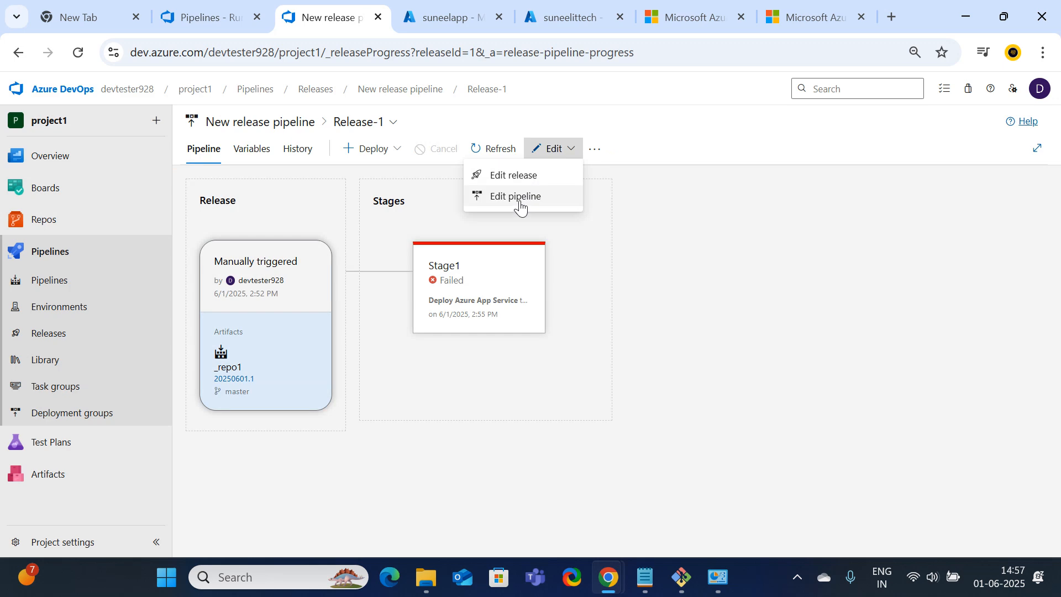
click(519, 178)
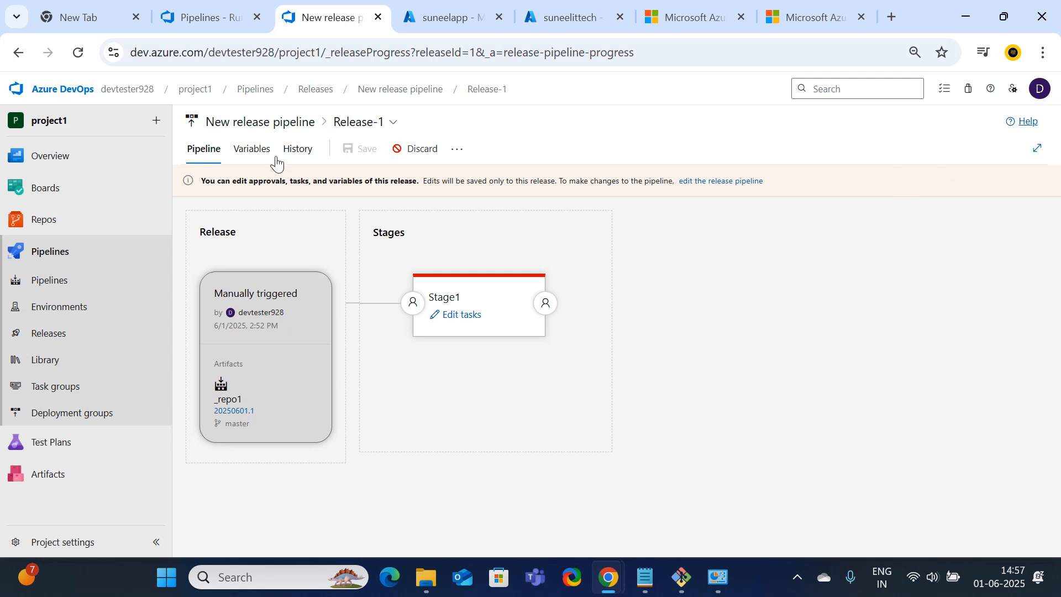
click(456, 149)
click(637, 277)
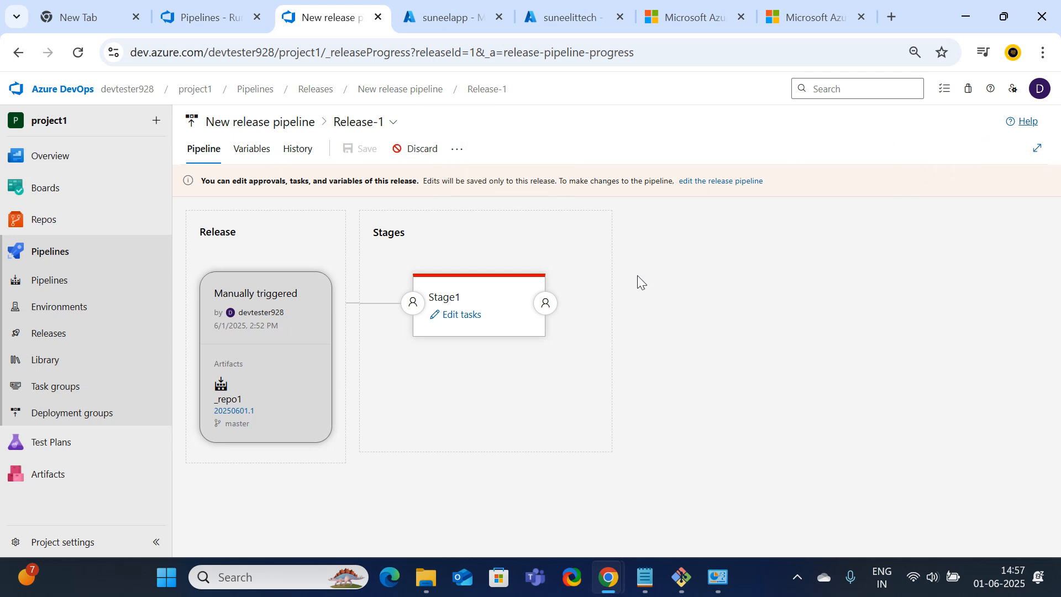
click(269, 157)
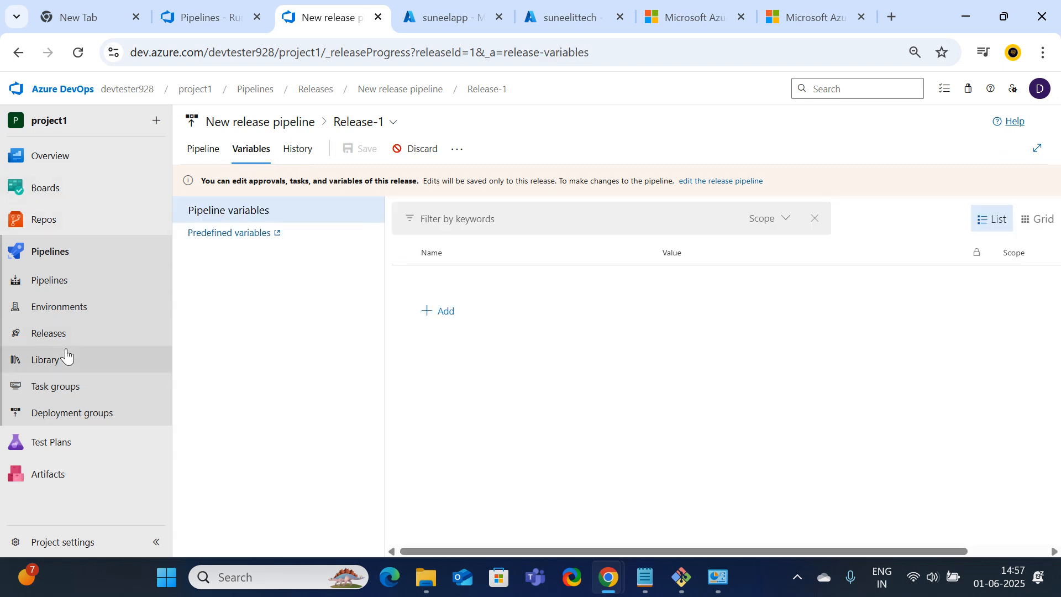
click(52, 334)
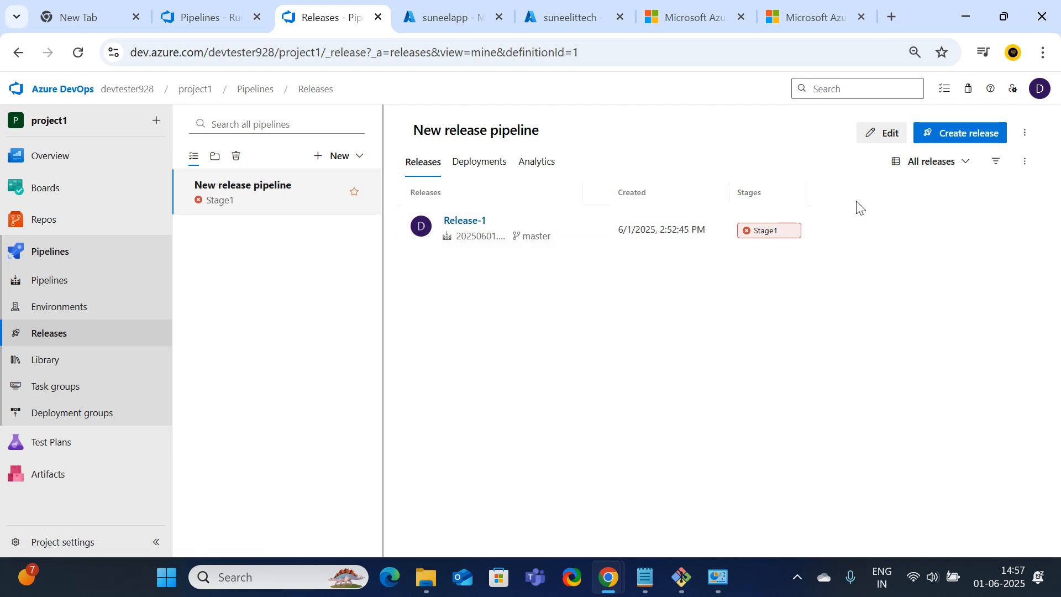
Create and queue Release-2, then open its progress with Stage1 deploying the artifact
click(959, 134)
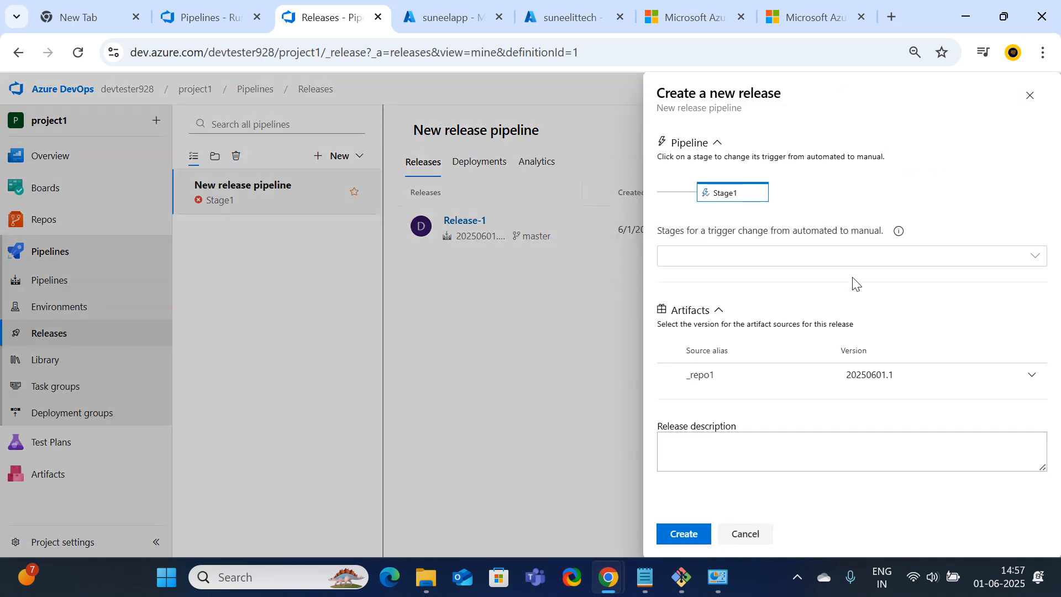
click(696, 534)
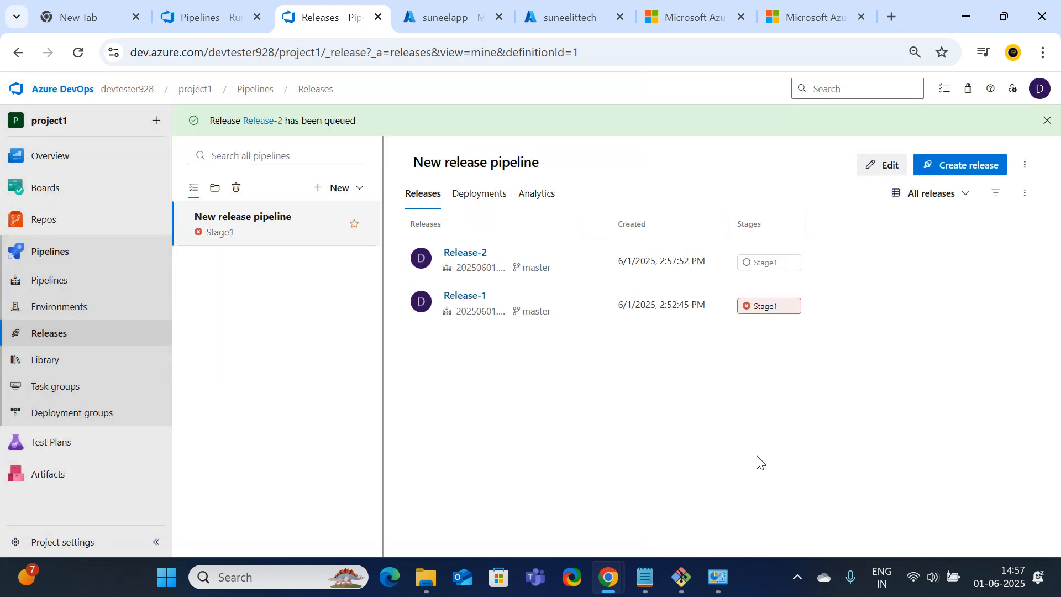
click(484, 255)
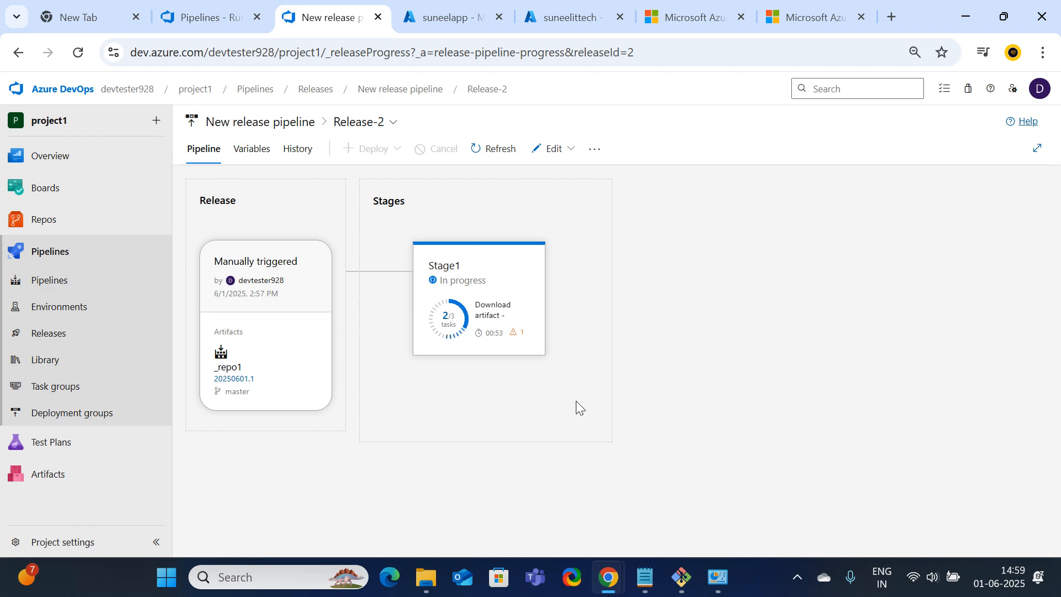
View the suneelittech web app's default page, close both web app tabs, and return to Release-2
click(576, 19)
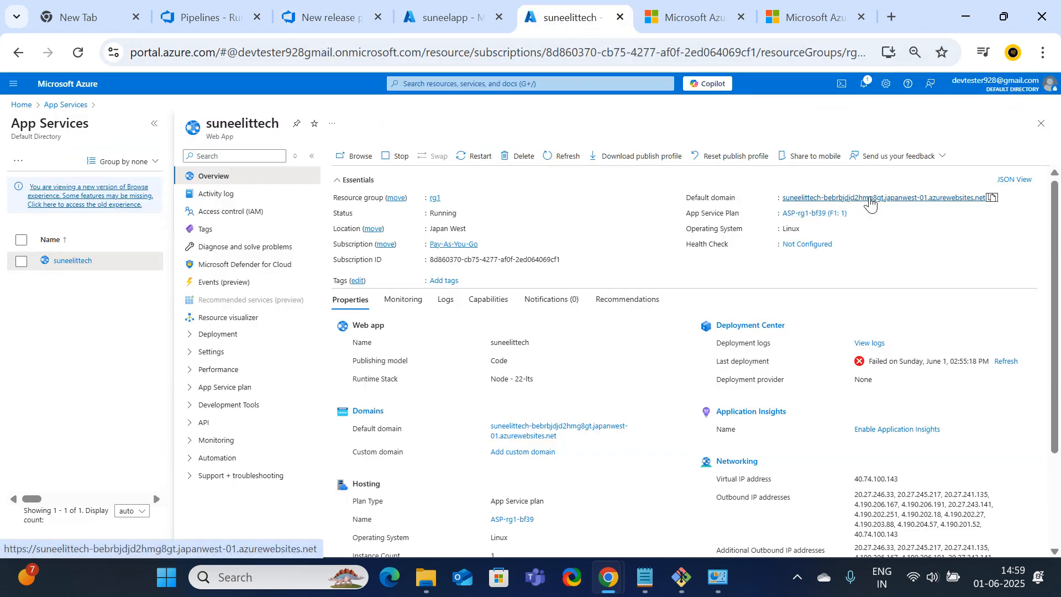
click(697, 17)
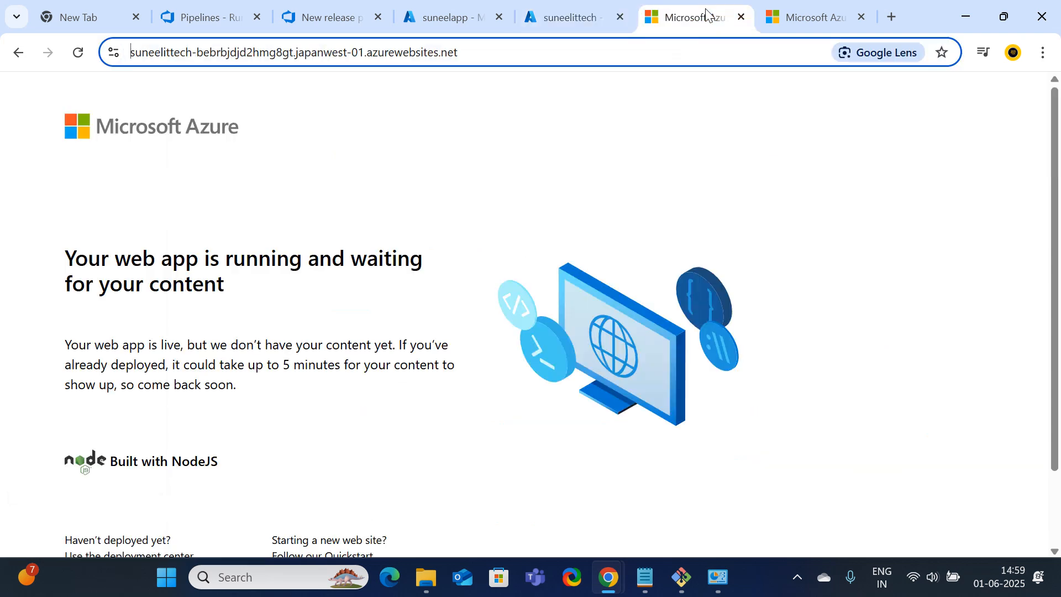
click(742, 18)
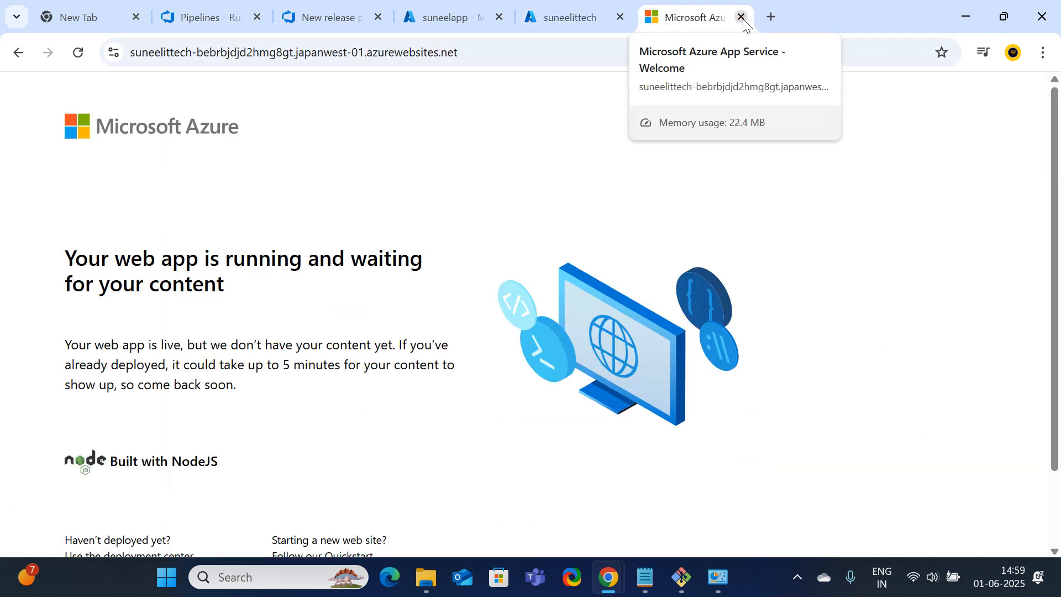
click(742, 18)
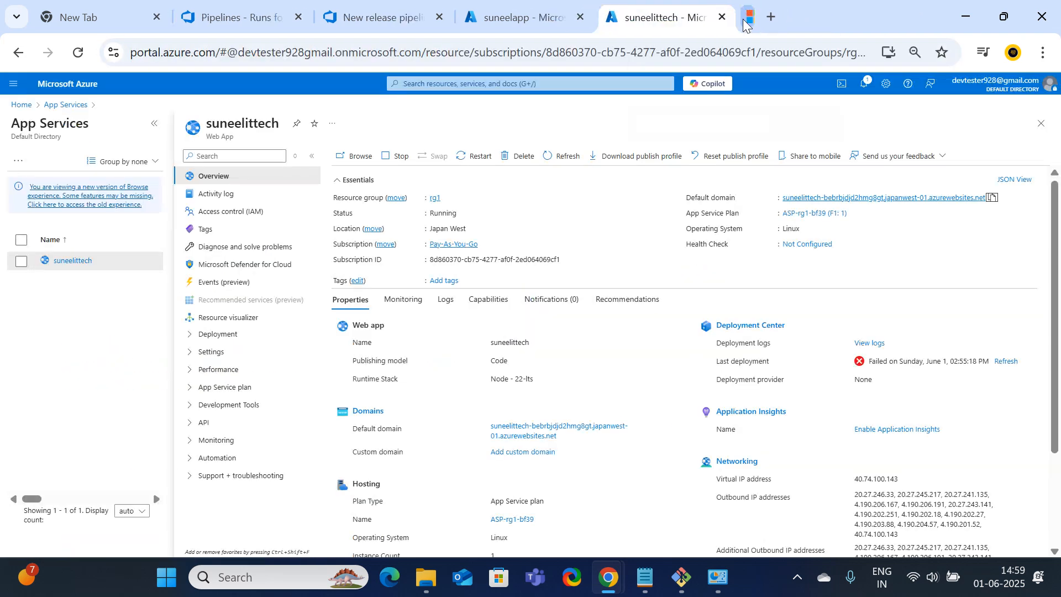
click(417, 25)
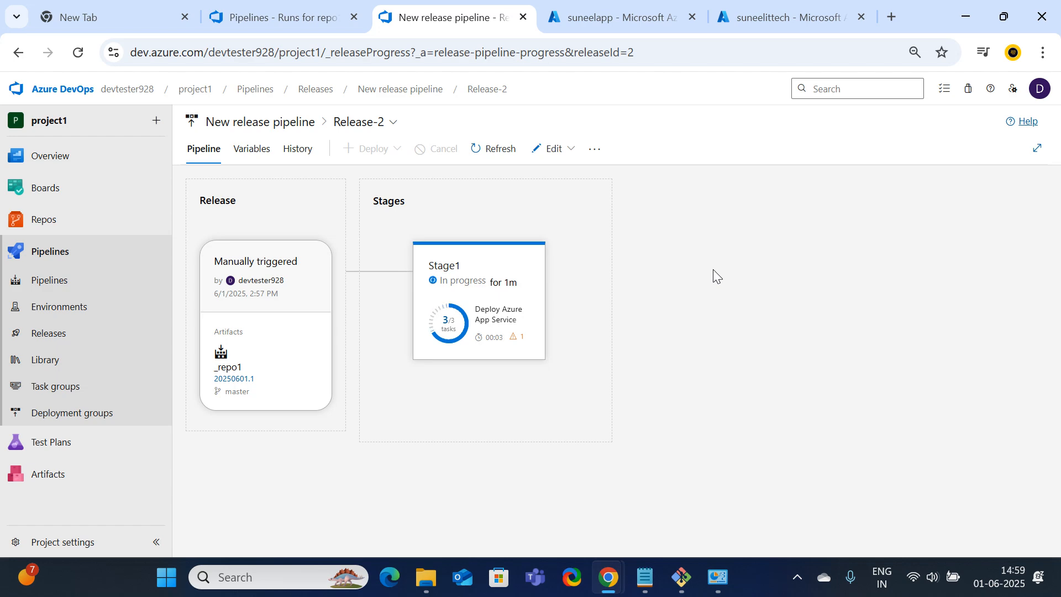
click(964, 15)
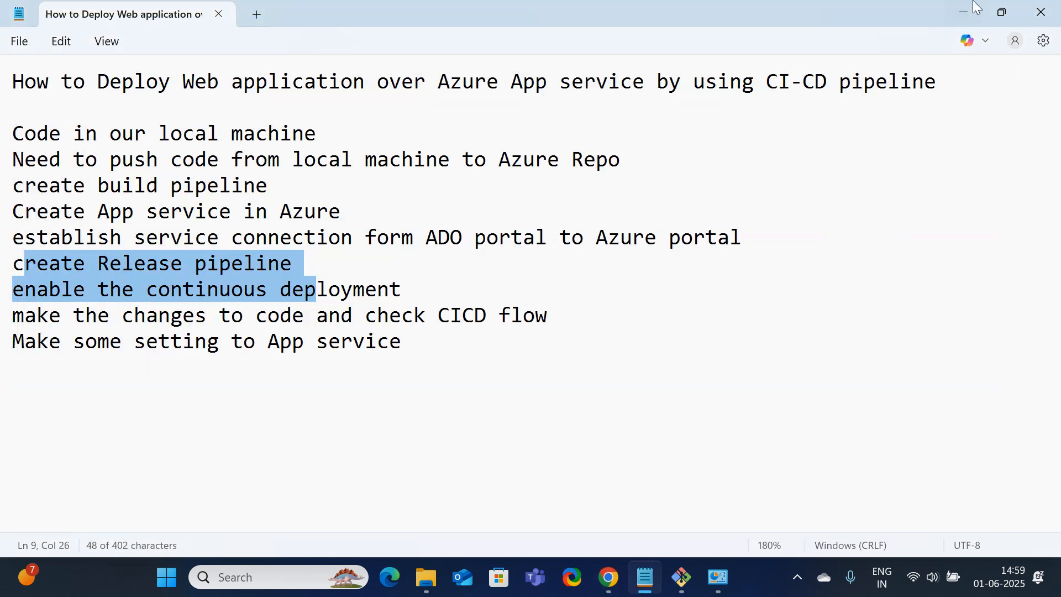
Open server.js from Project1 in Notepad via Show more options > Edit, accepting the security warning
click(964, 11)
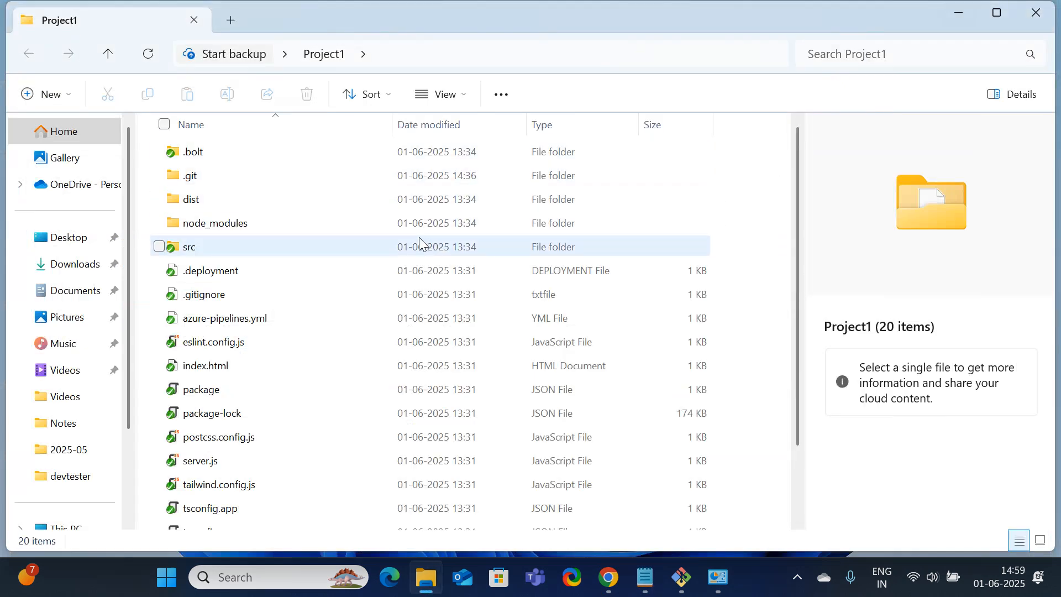
scroll(231, 354, down, 3)
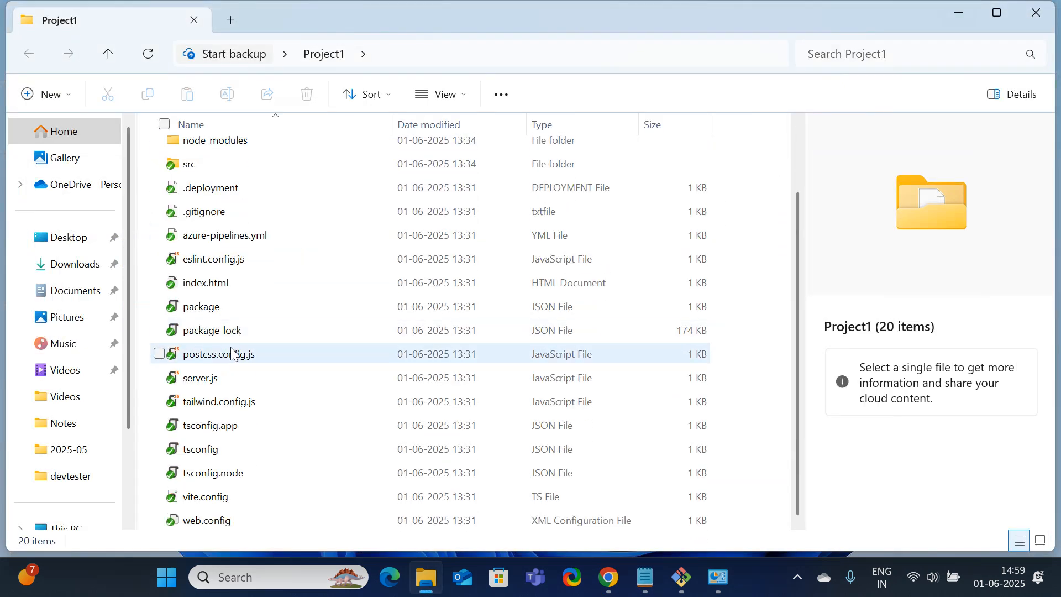
scroll(231, 354, up, 3)
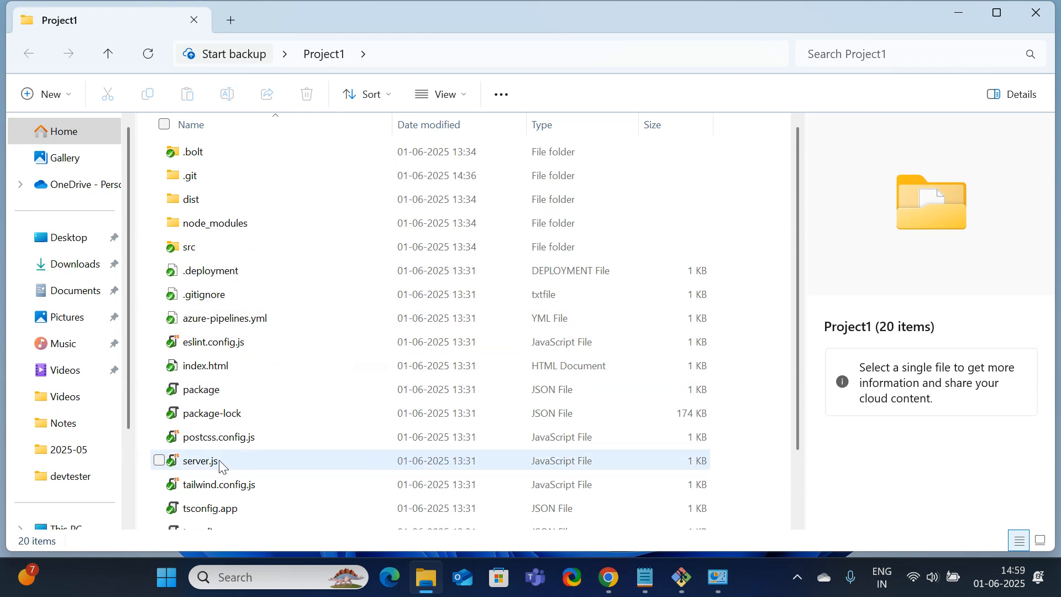
click(220, 466)
right_click(220, 466)
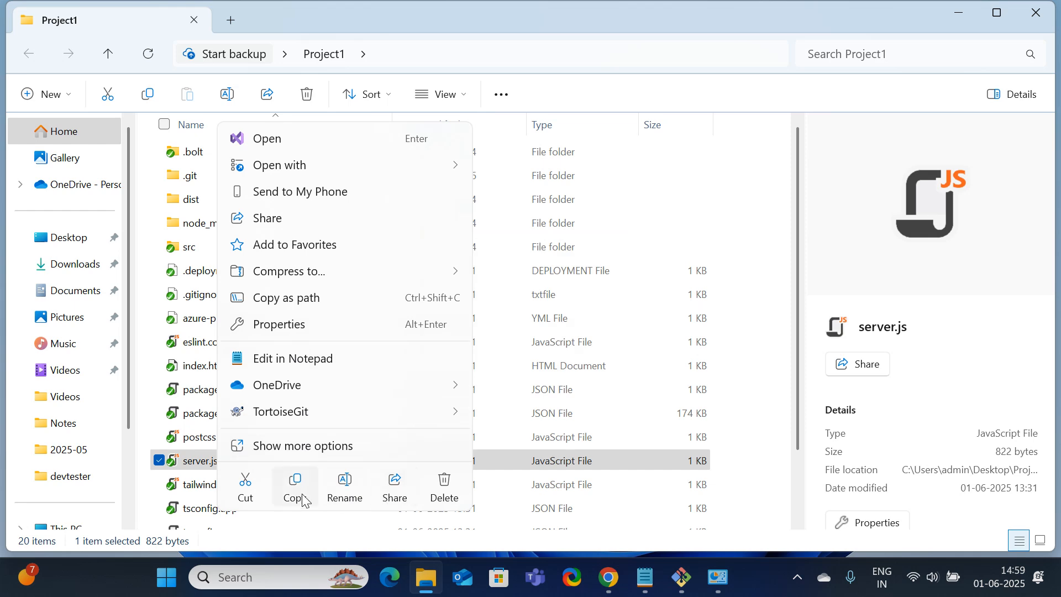
click(291, 447)
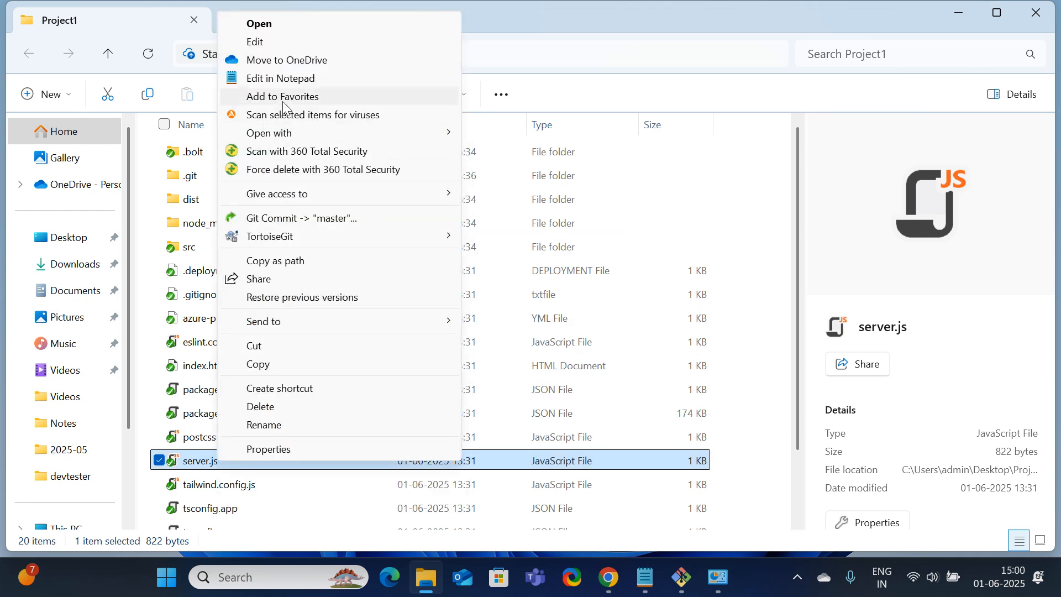
click(266, 39)
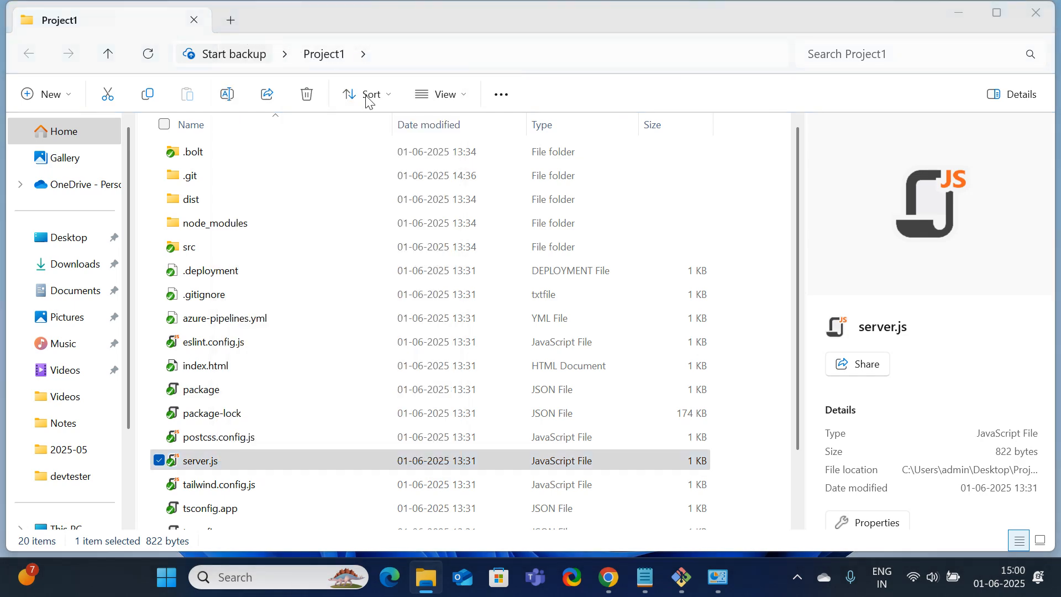
click(579, 311)
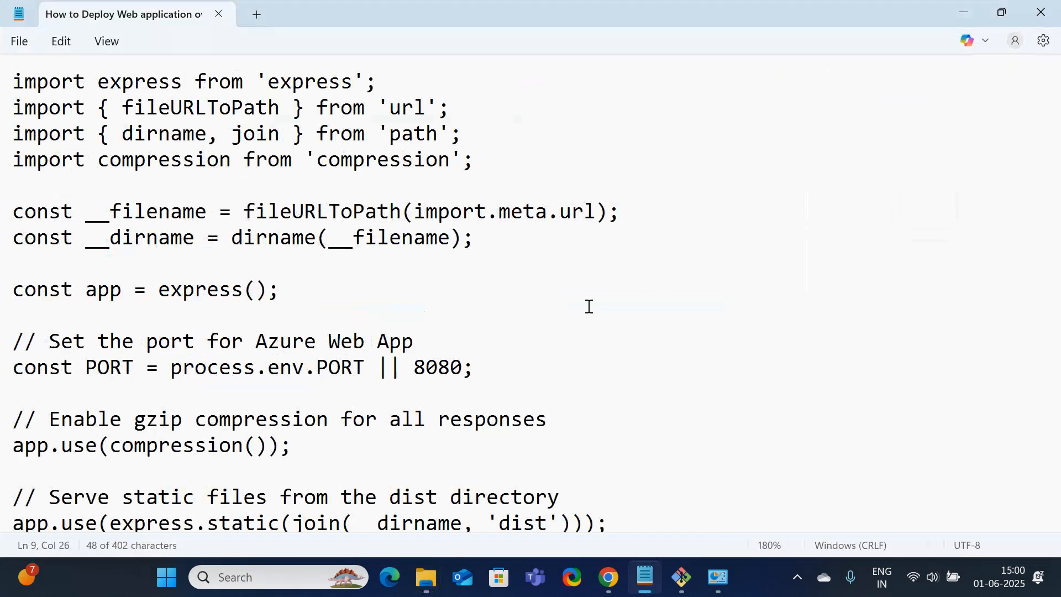
Copy the suneelittech web app's full address from the browser's address bar
scroll(507, 365, down, 4)
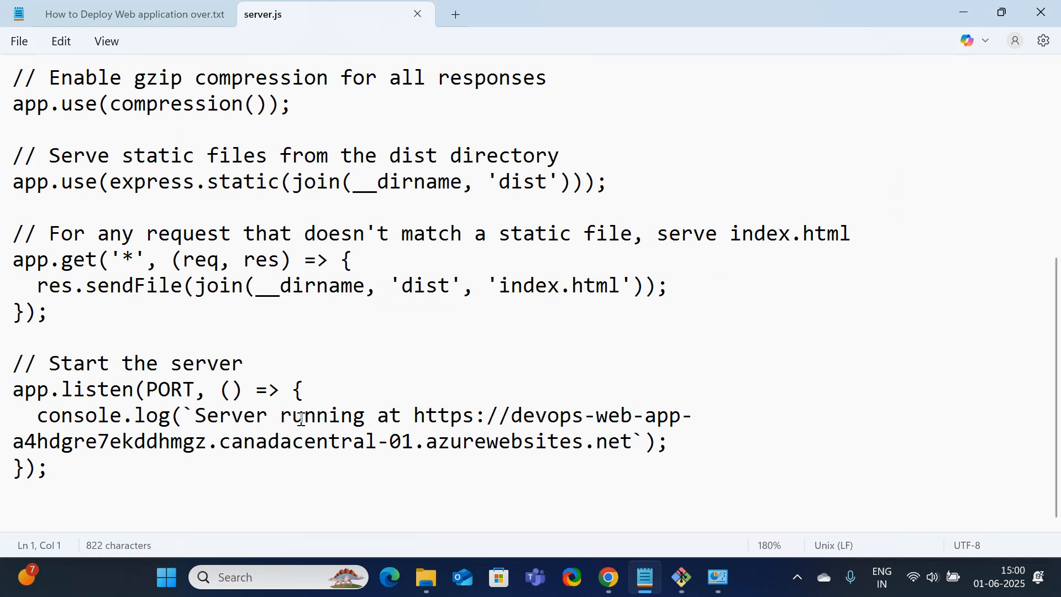
drag(417, 415, 636, 453)
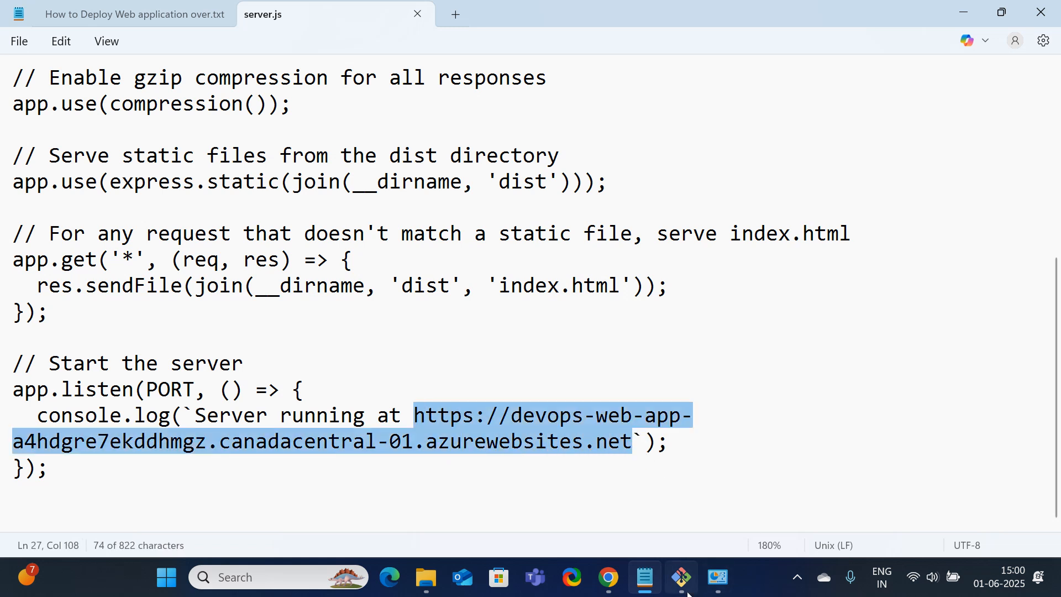
mouse_move(610, 583)
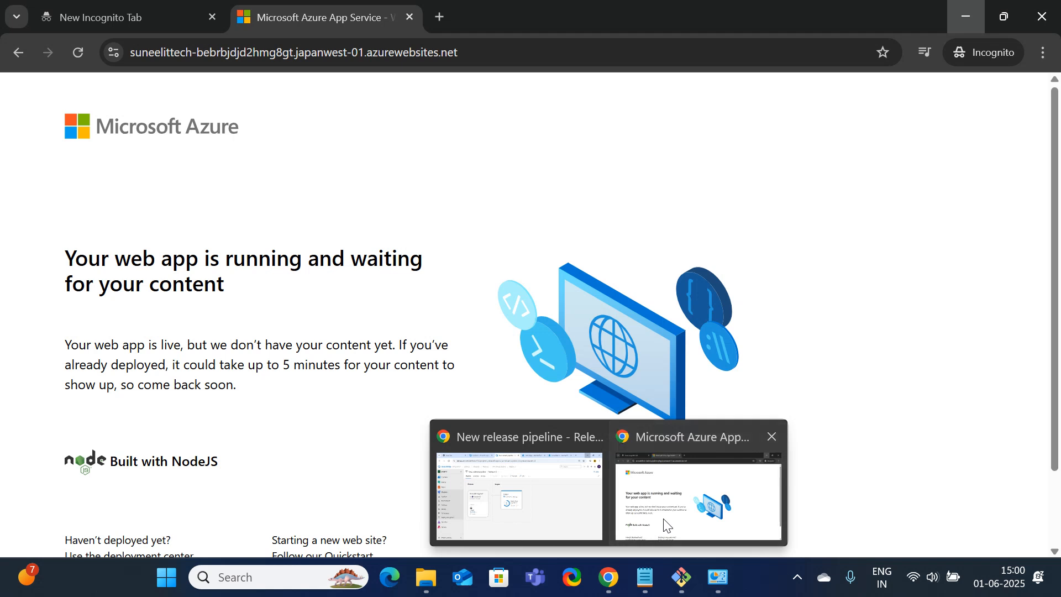
click(667, 525)
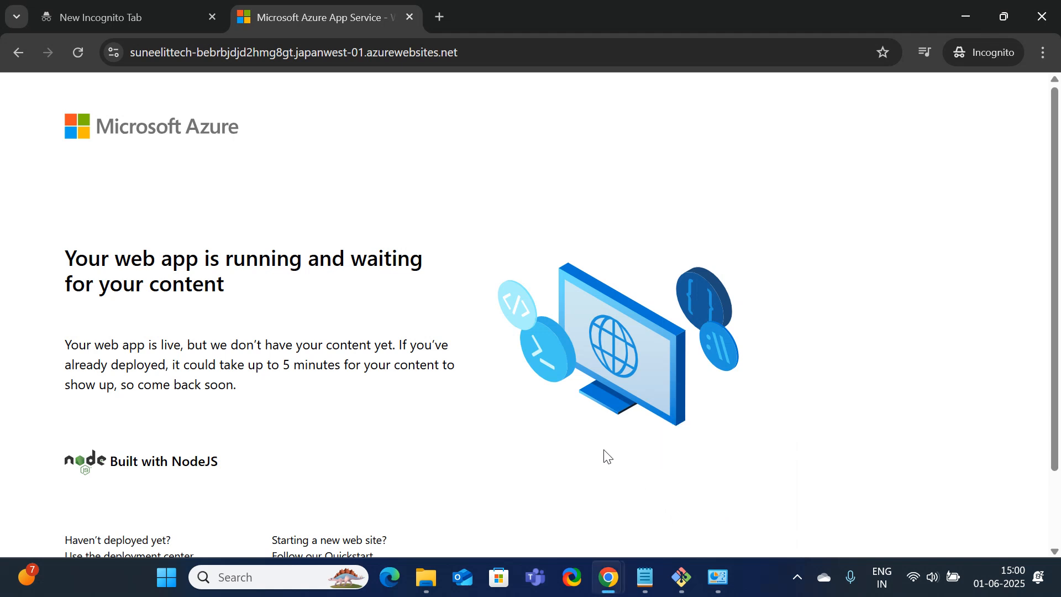
click(515, 53)
key(ctrl+c)
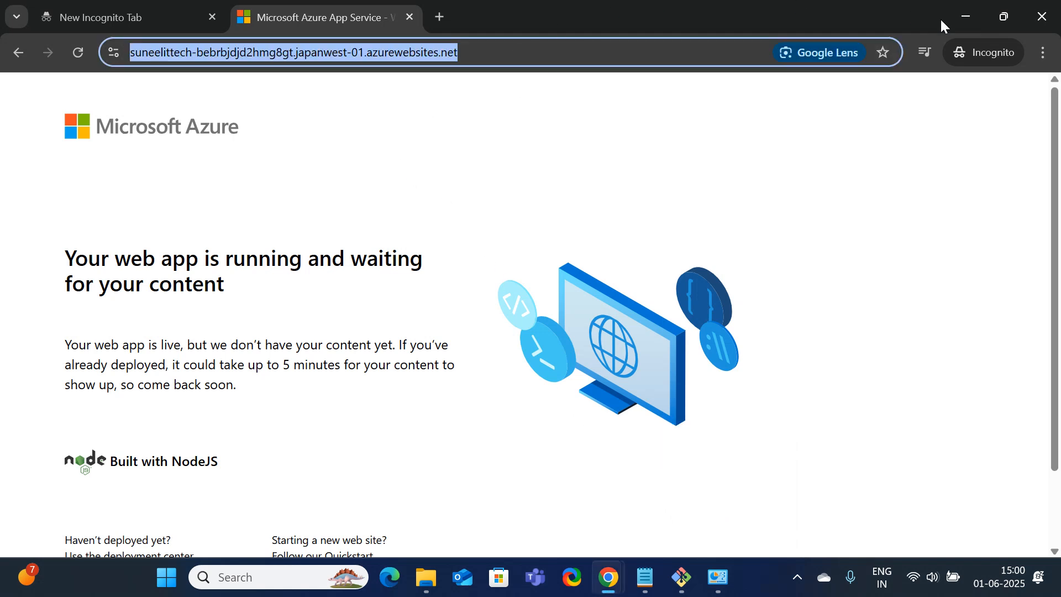
click(966, 16)
Replace the old canadacentral URL in the log line with the japanwest address, without trailing slash
click(465, 441)
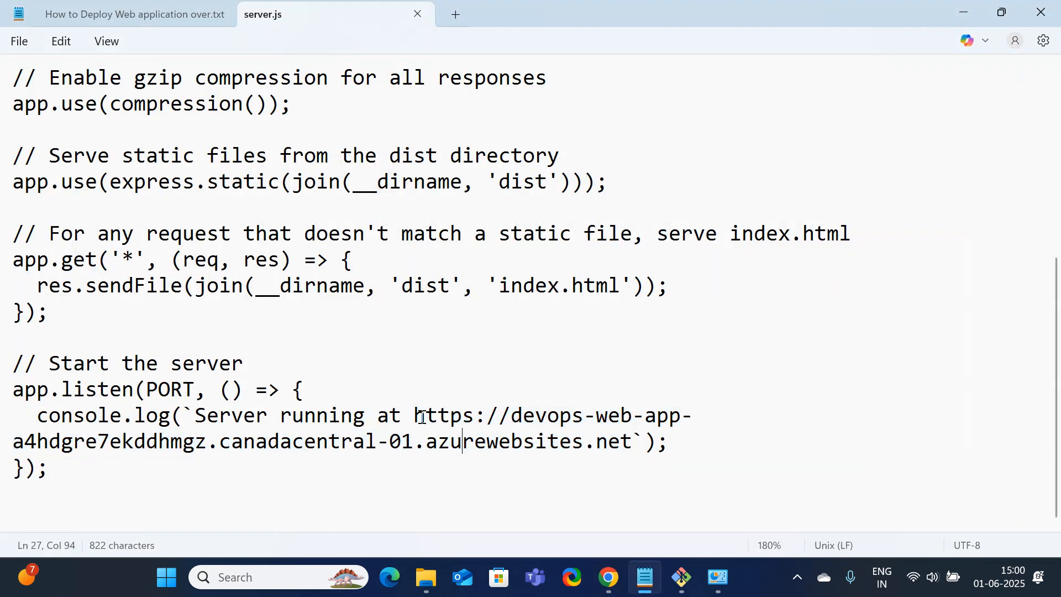
drag(417, 416, 633, 442)
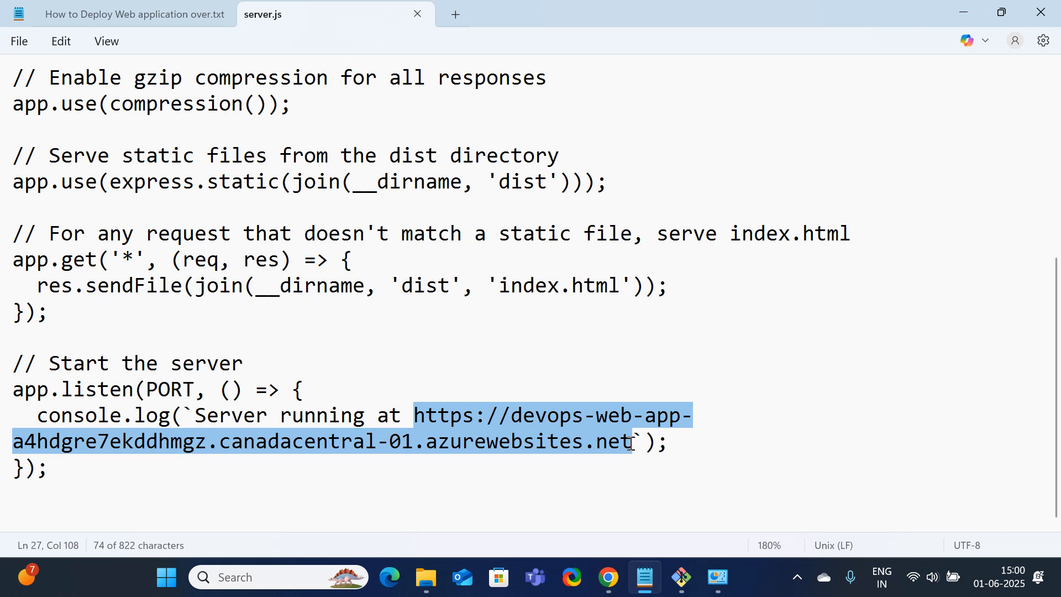
key(ctrl+v)
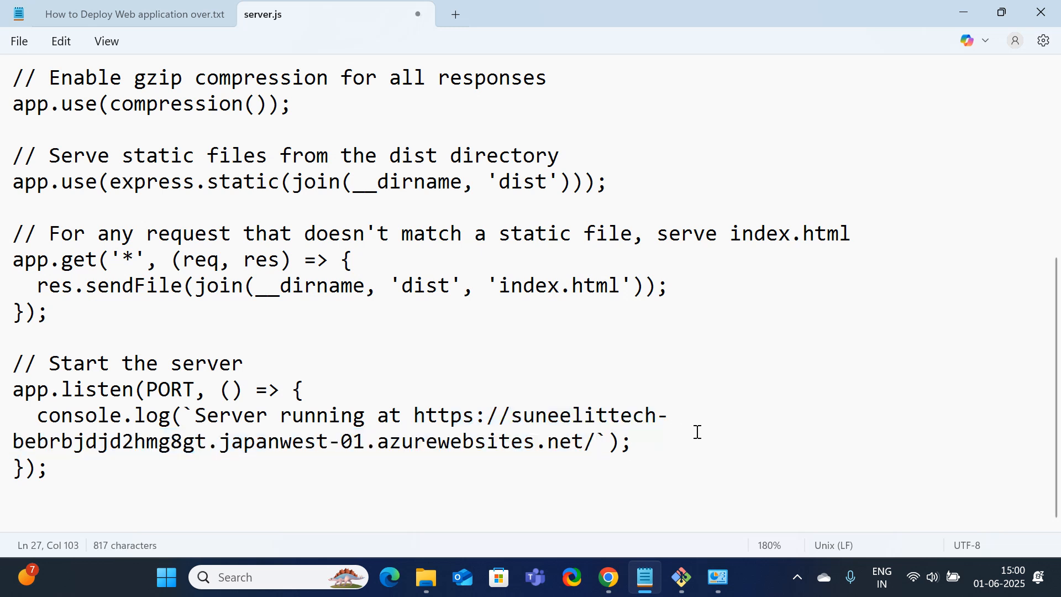
key(ctrl+z)
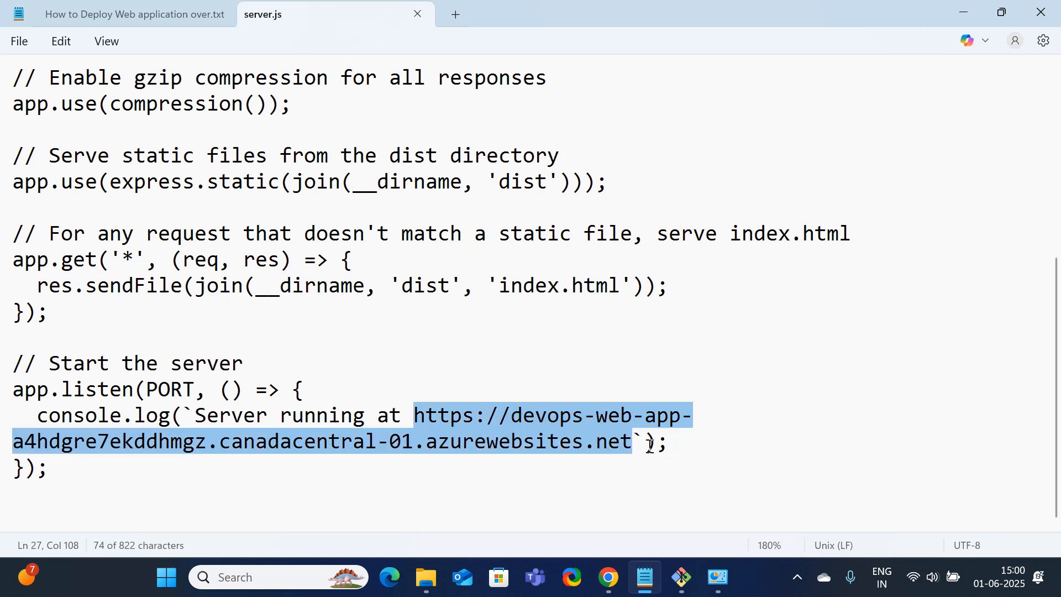
key(ctrl+v)
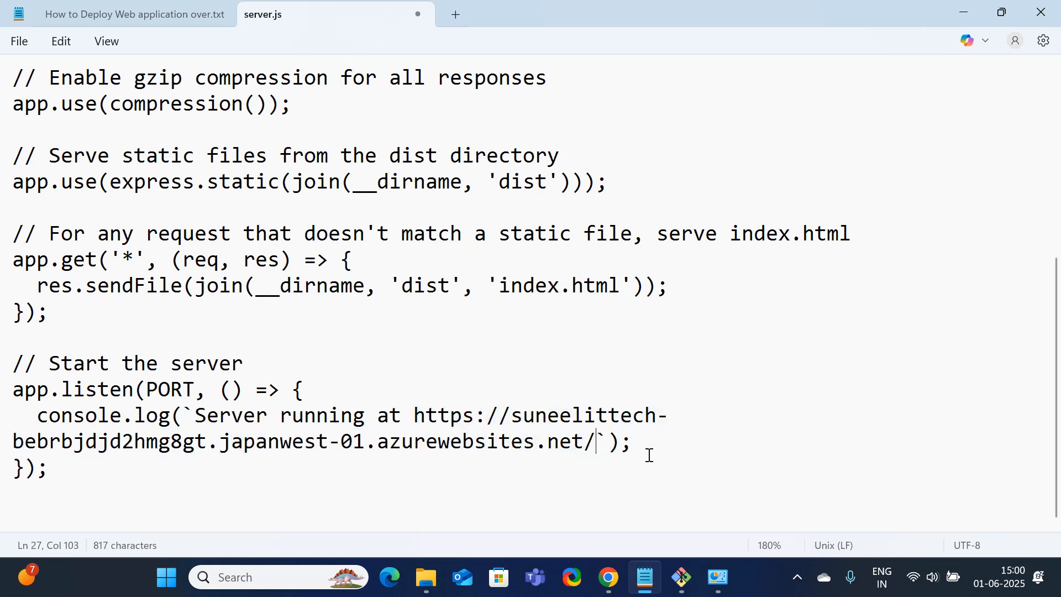
key(BackSpace)
Save server.js and close Notepad
scroll(504, 380, up, 2)
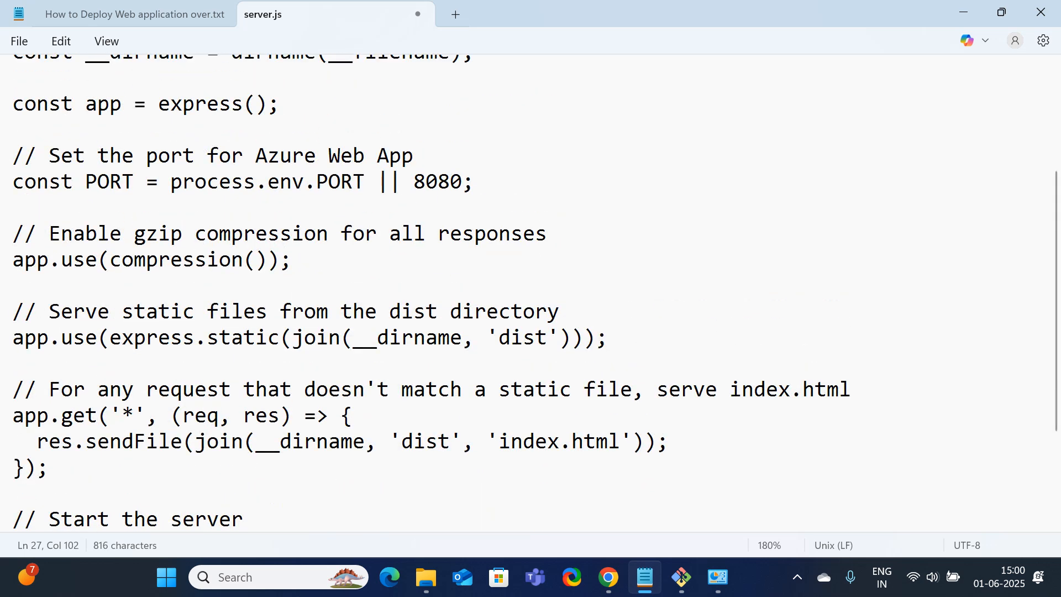
click(18, 41)
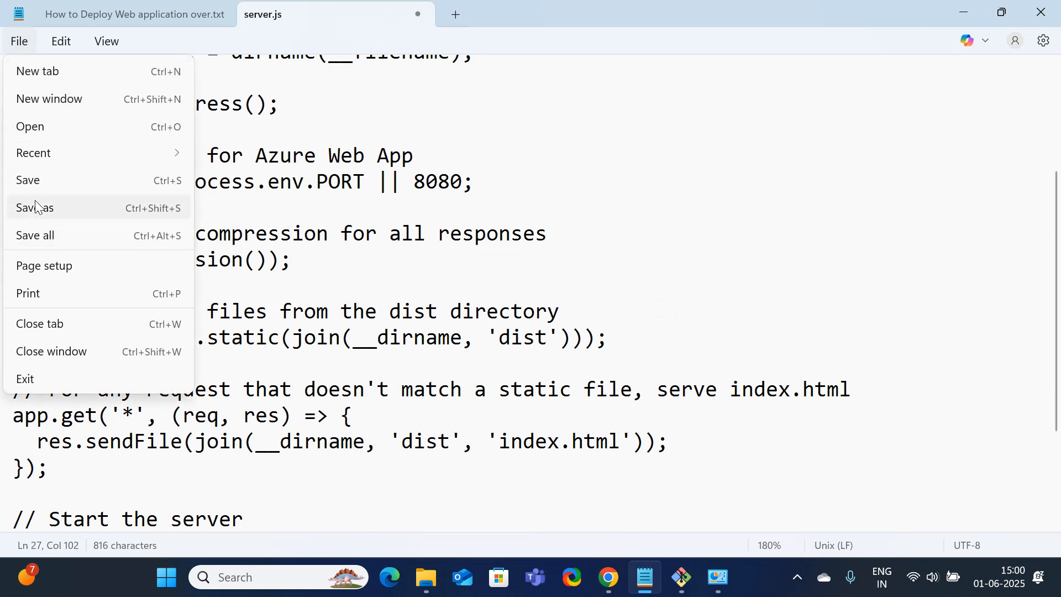
click(33, 183)
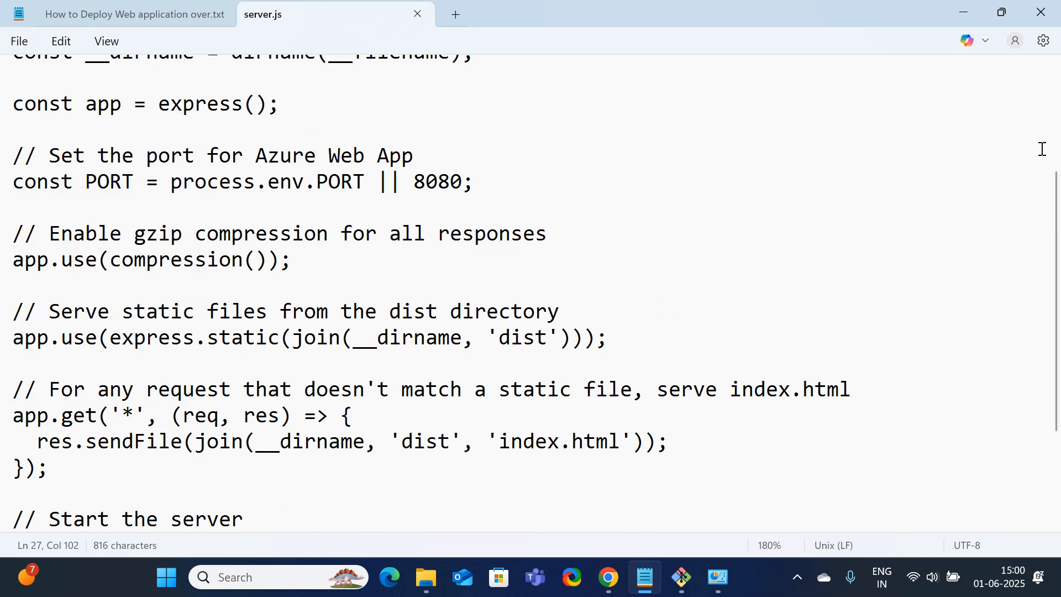
click(19, 41)
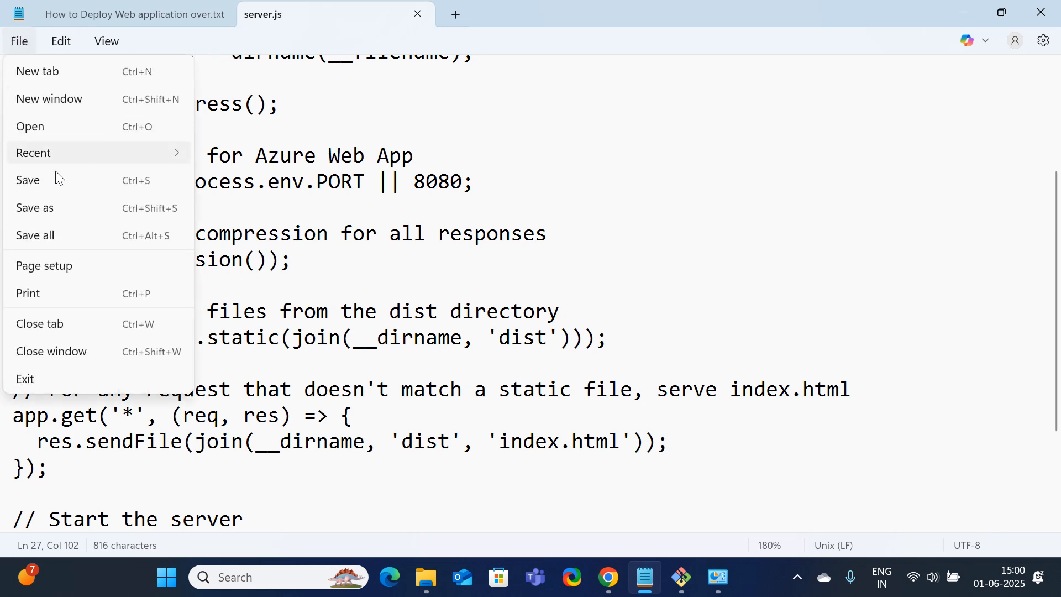
click(42, 184)
click(1041, 12)
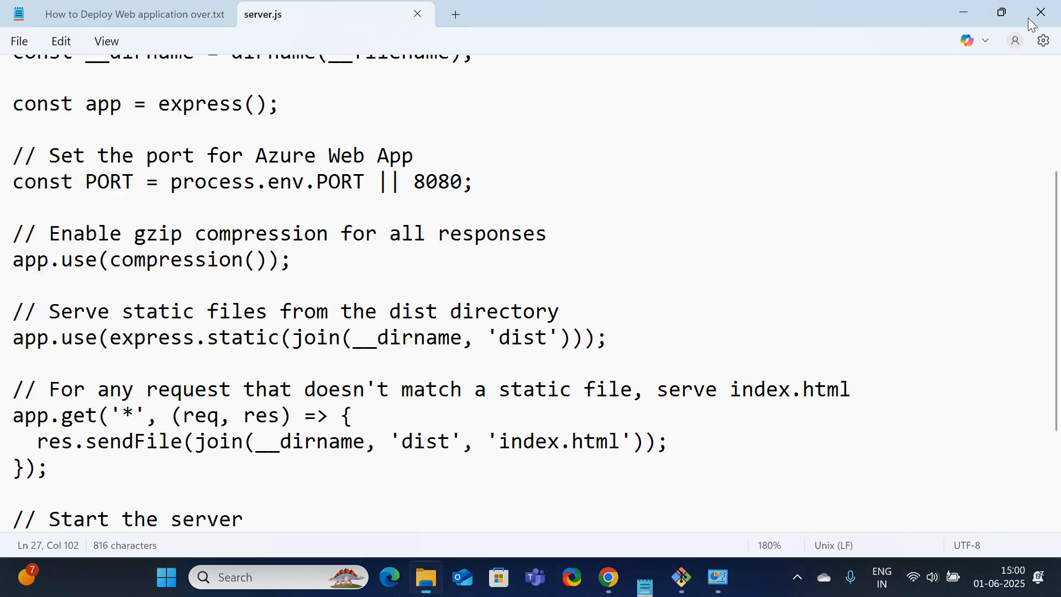
Open a Git Bash terminal in Project1 from the folder's extended context menu
right_click(713, 156)
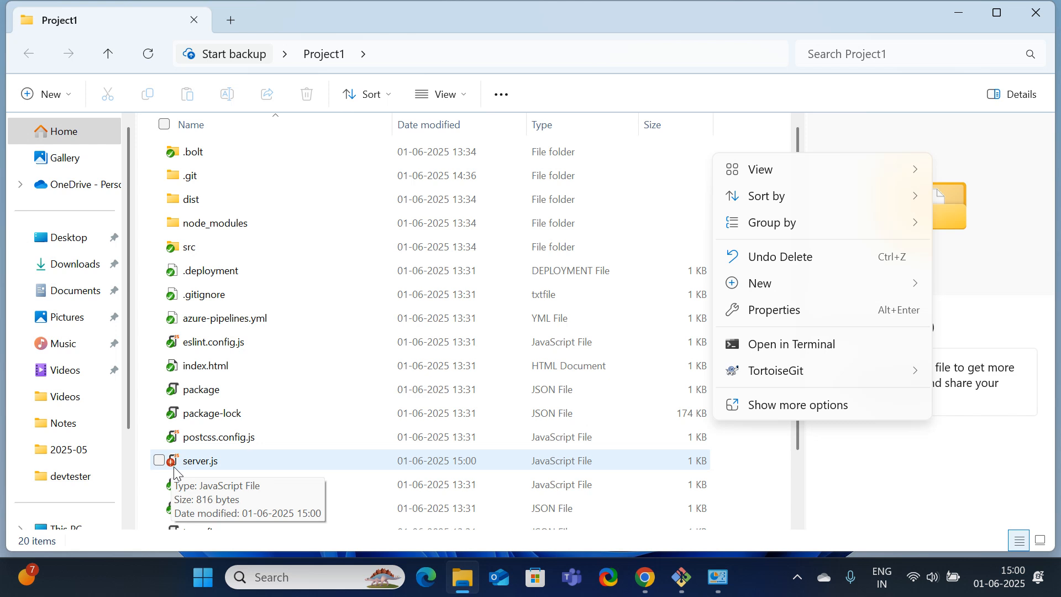
scroll(258, 343, down, 2)
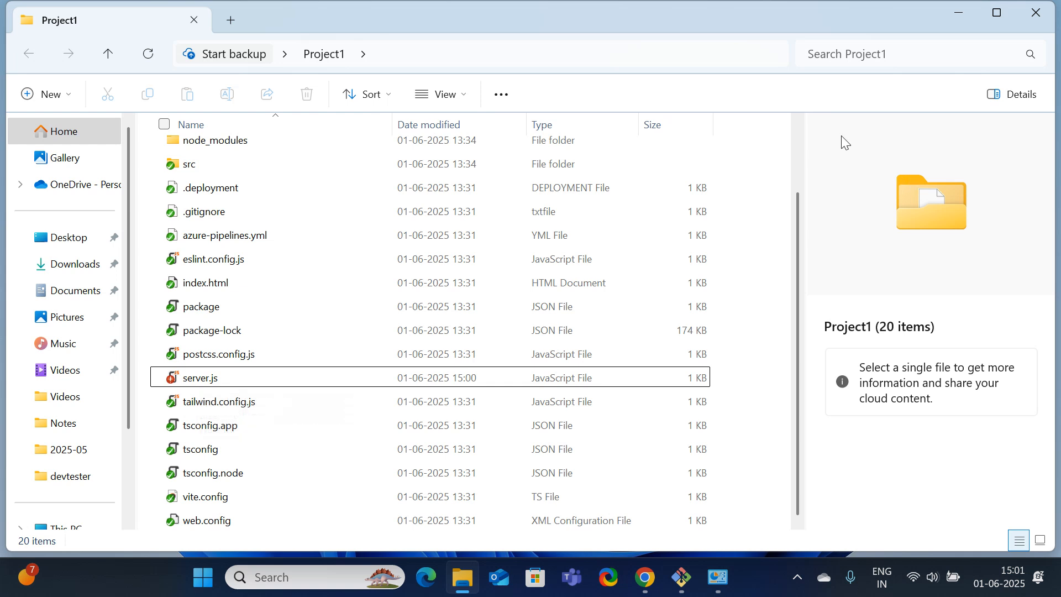
right_click(727, 147)
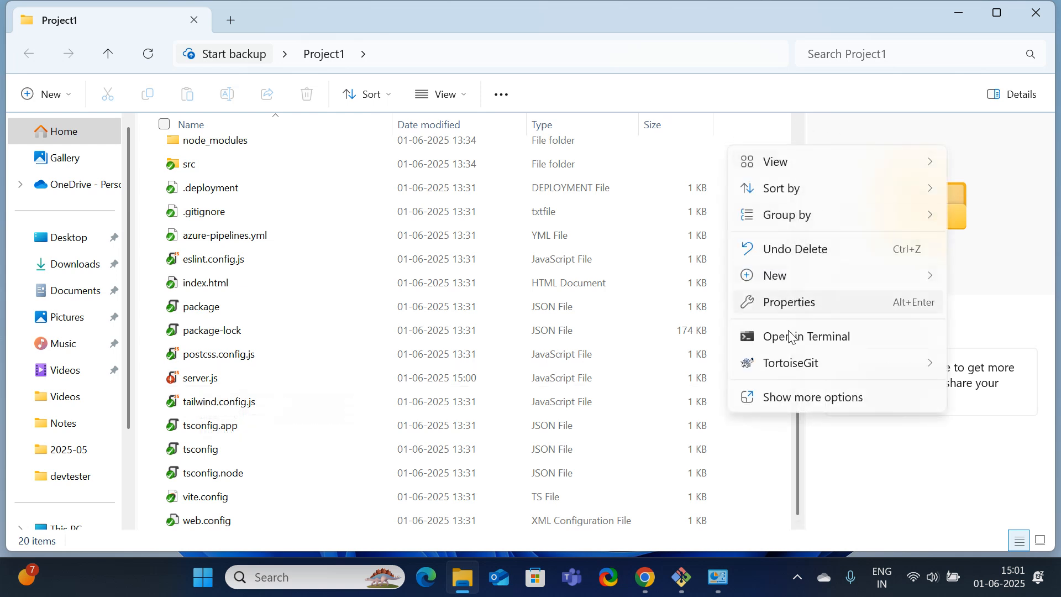
mouse_move(821, 376)
click(829, 398)
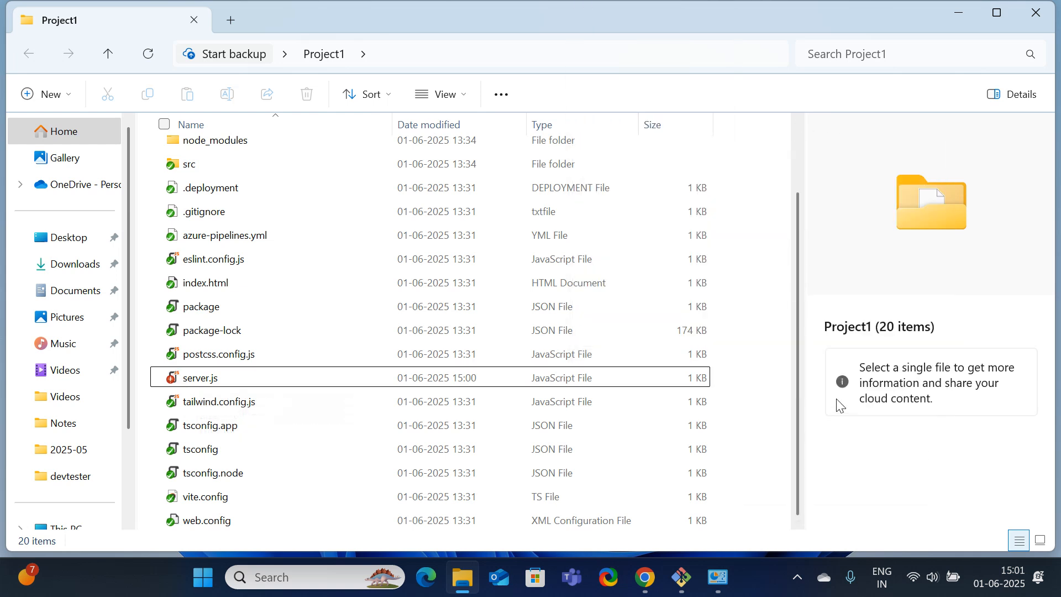
click(804, 354)
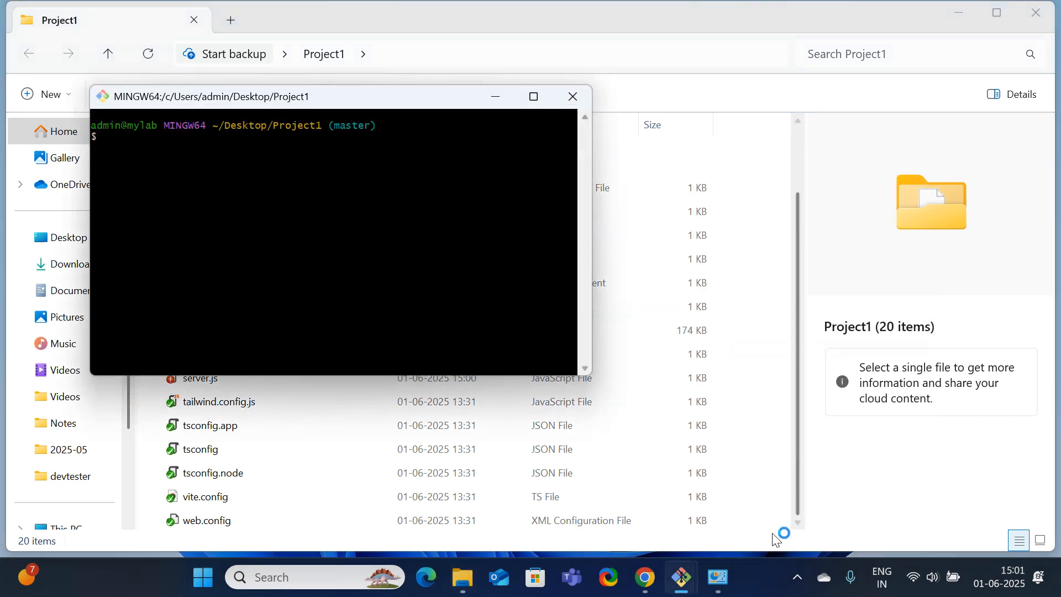
Close the extra Git Bash window and then the Git Bash terminal
mouse_move(675, 580)
click(843, 433)
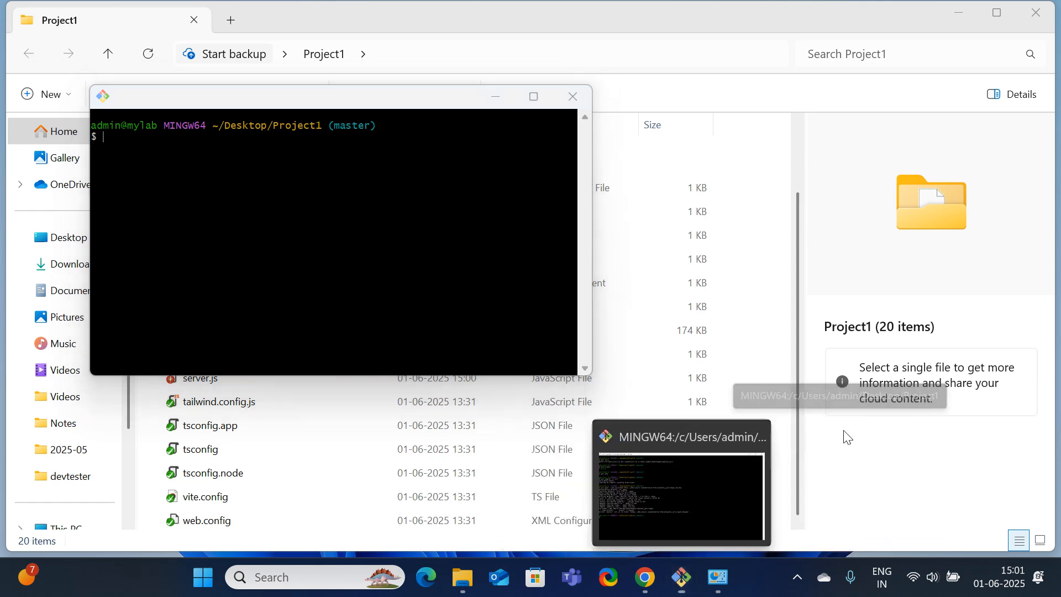
click(689, 583)
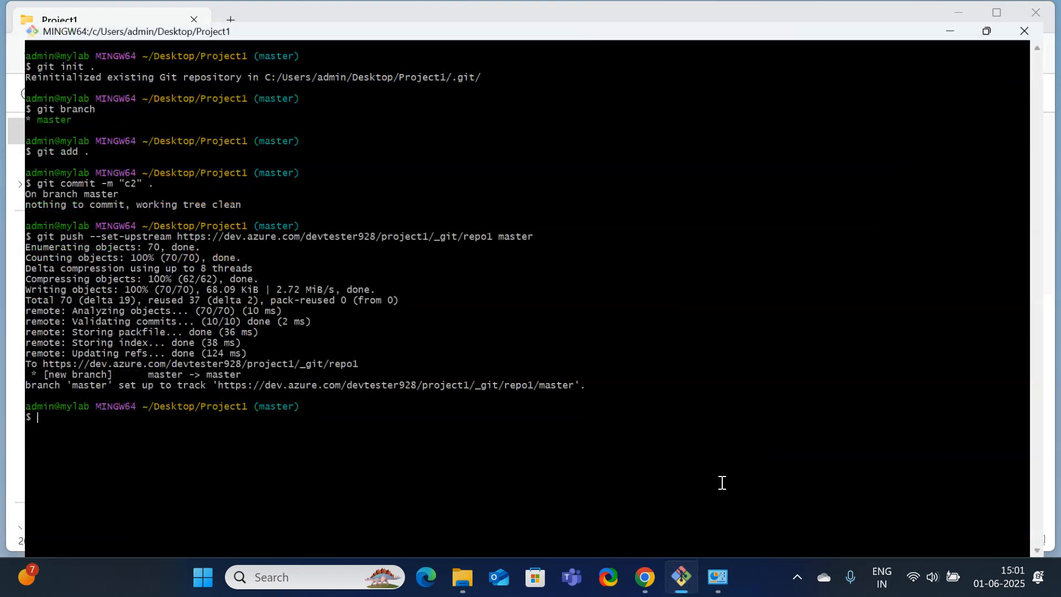
click(1037, 12)
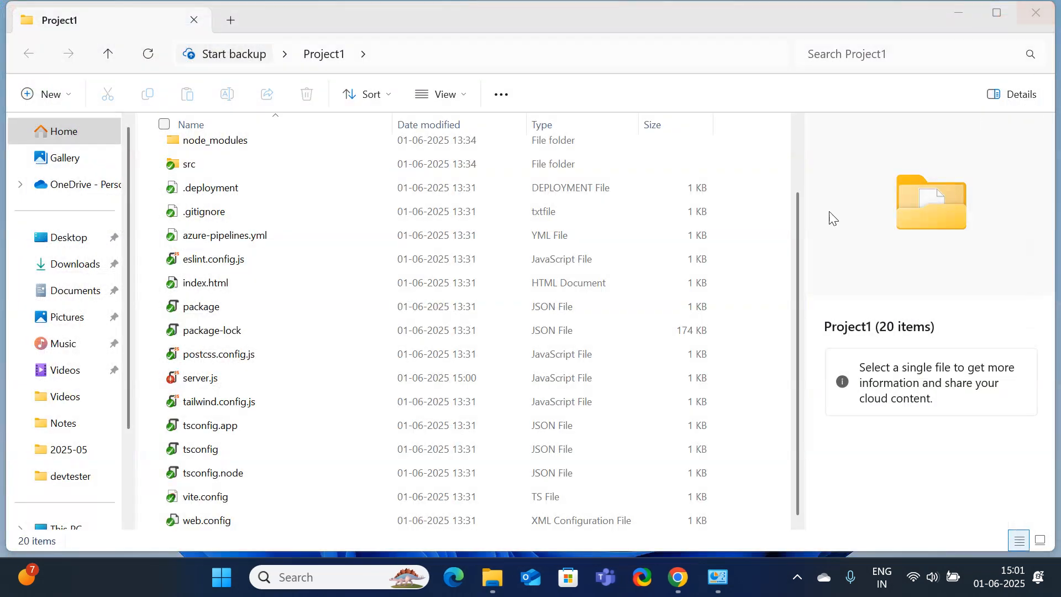
Bring up Project1's full folder actions menu again, including the Git options
right_click(735, 130)
click(869, 125)
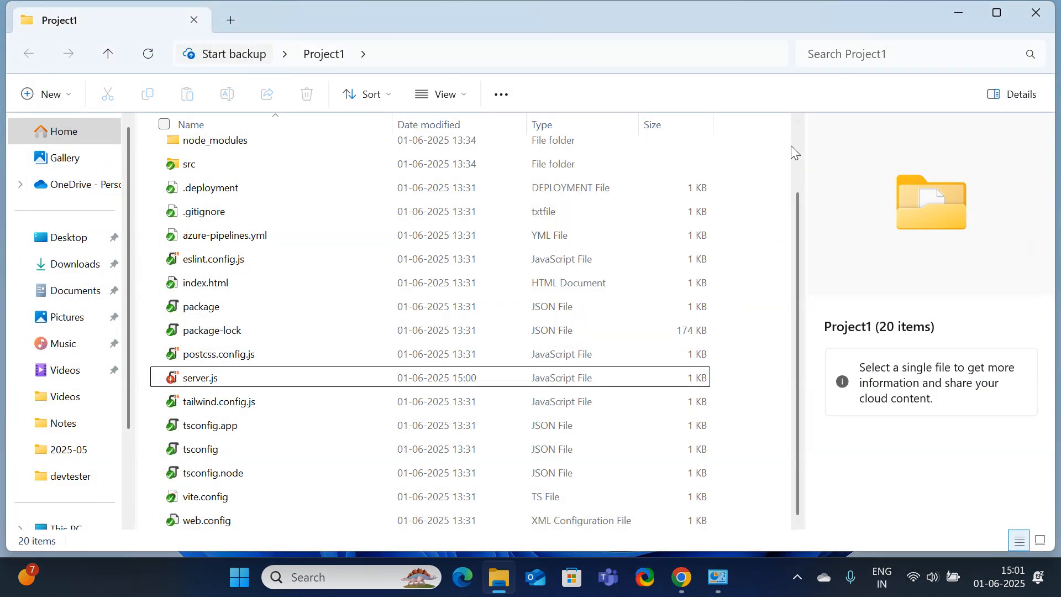
right_click(755, 203)
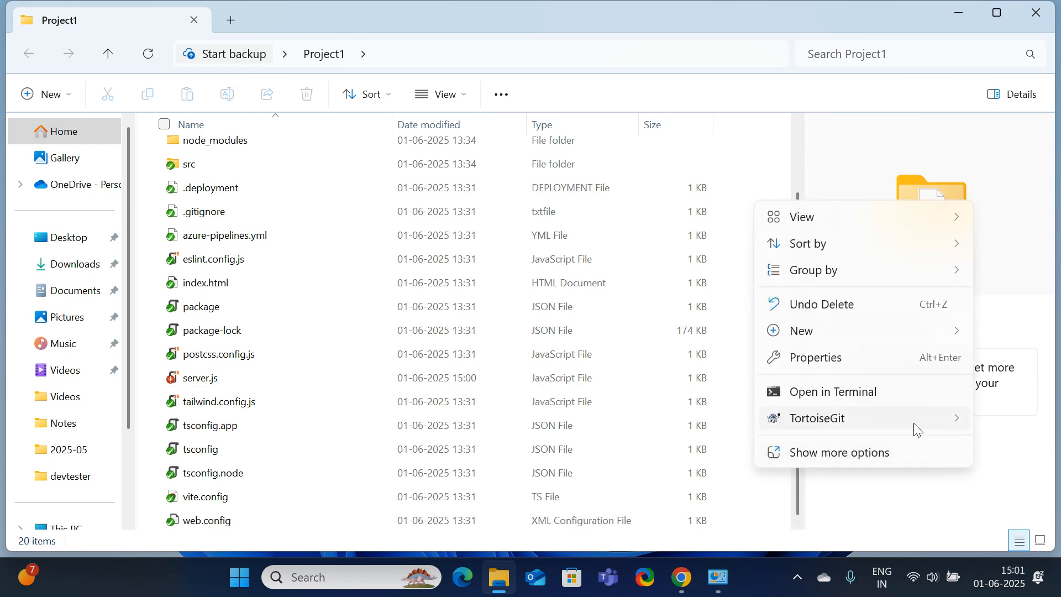
click(839, 453)
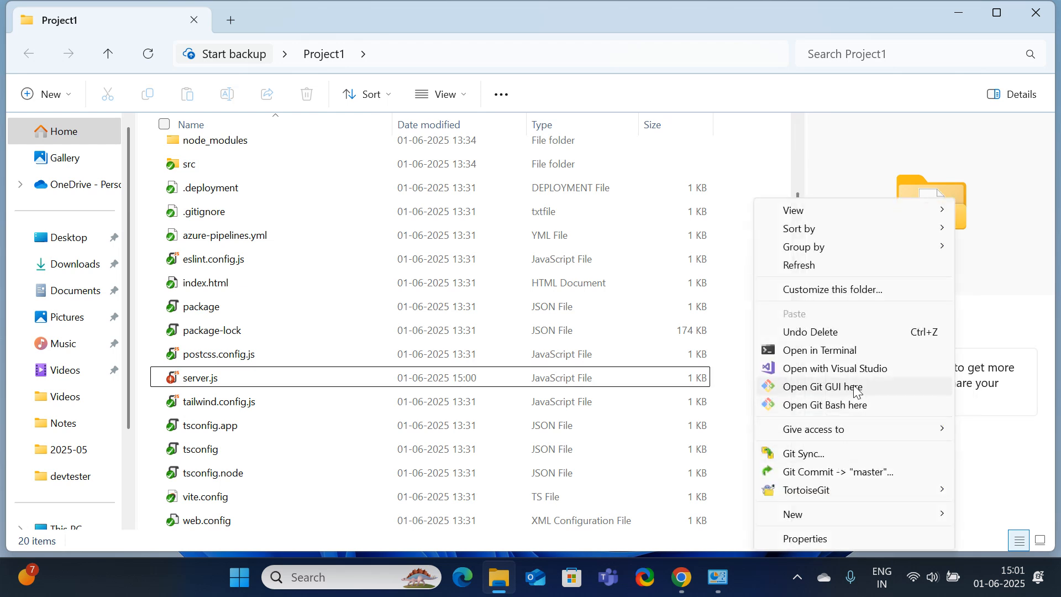
Commit server.js as "c3" with git init, add and commit, then return to Azure DevOps
click(826, 405)
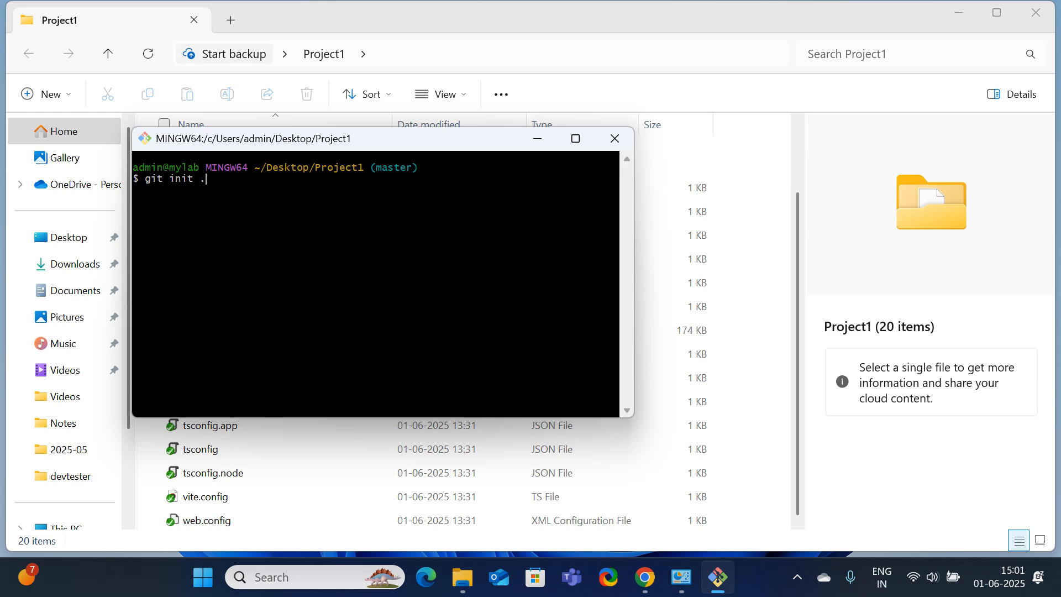
key(Return)
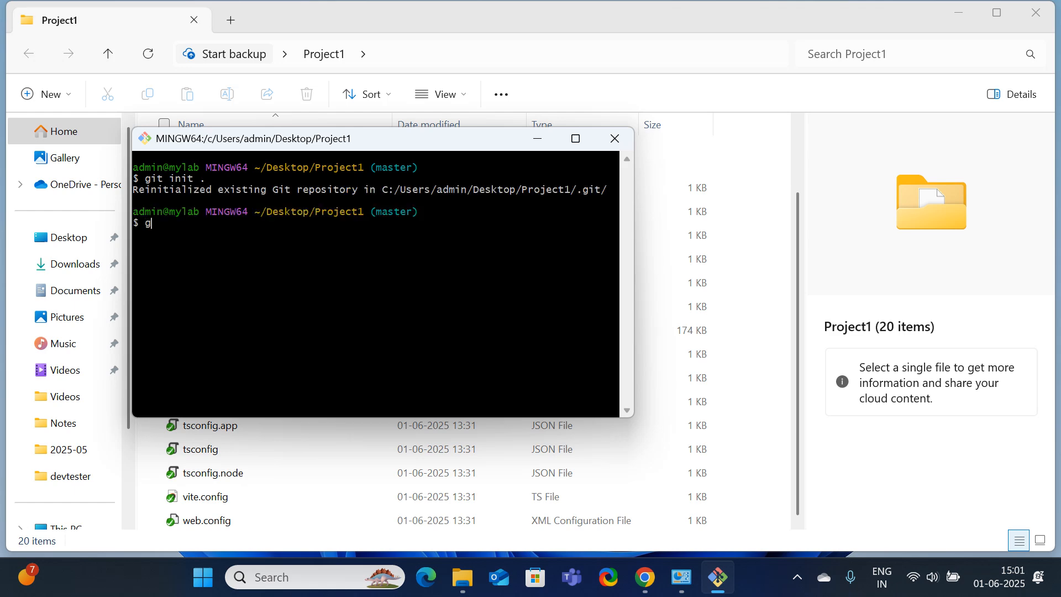
text(git add .)
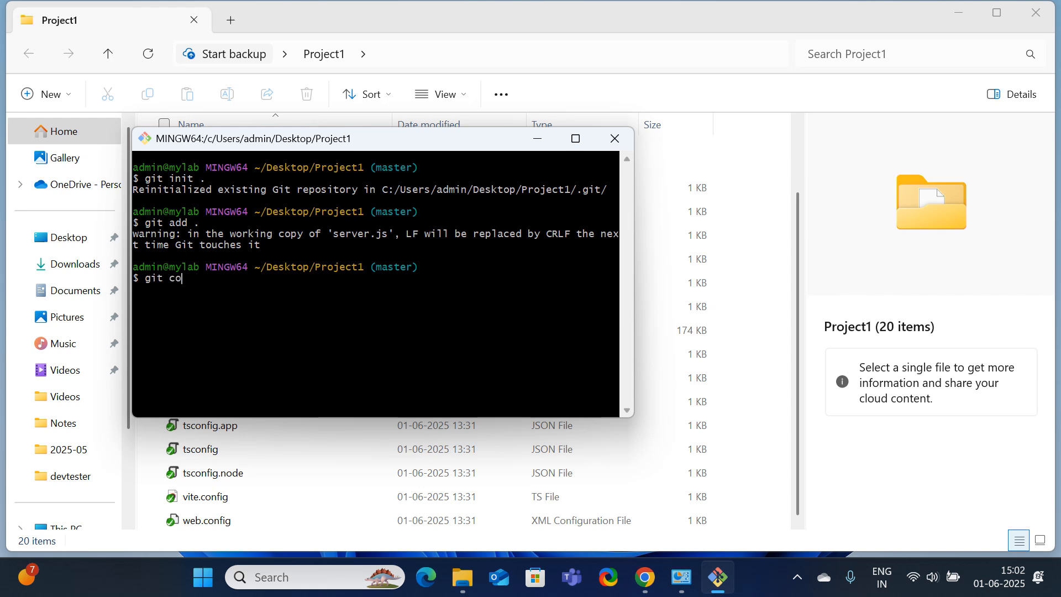
text(mmi)
text(t -m "c3" .)
key(Return)
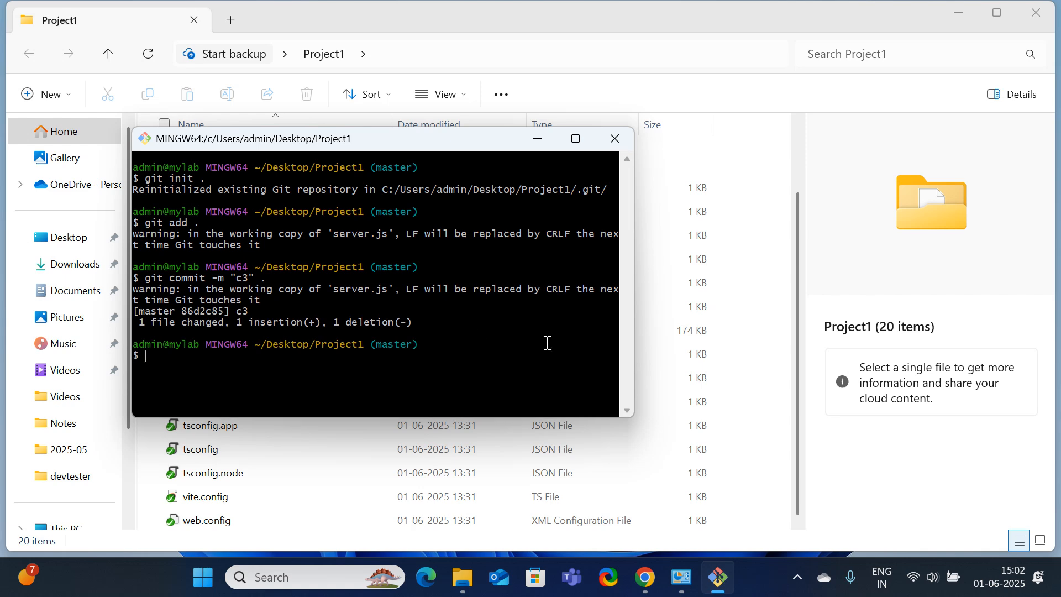
click(647, 588)
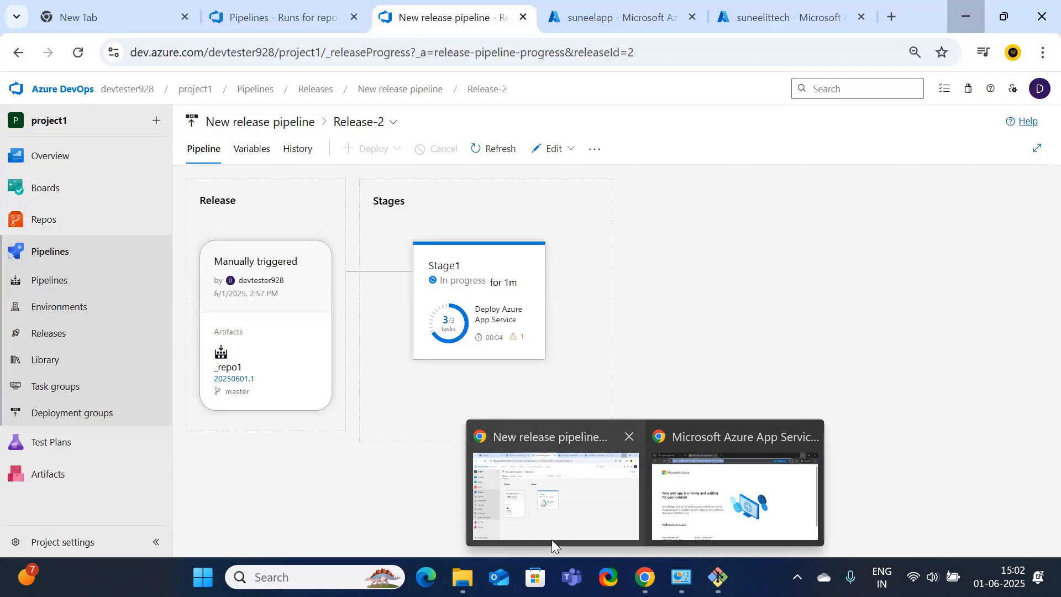
click(551, 539)
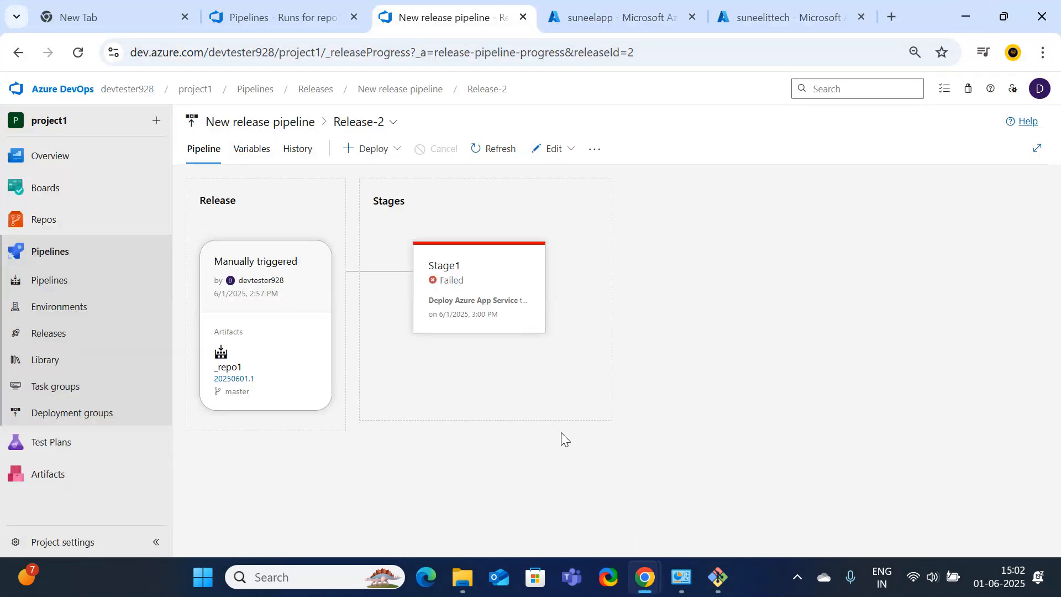
Inspect Release-2's Deploy Azure App Service log, including the ZIP Deploy package failure
mouse_move(487, 307)
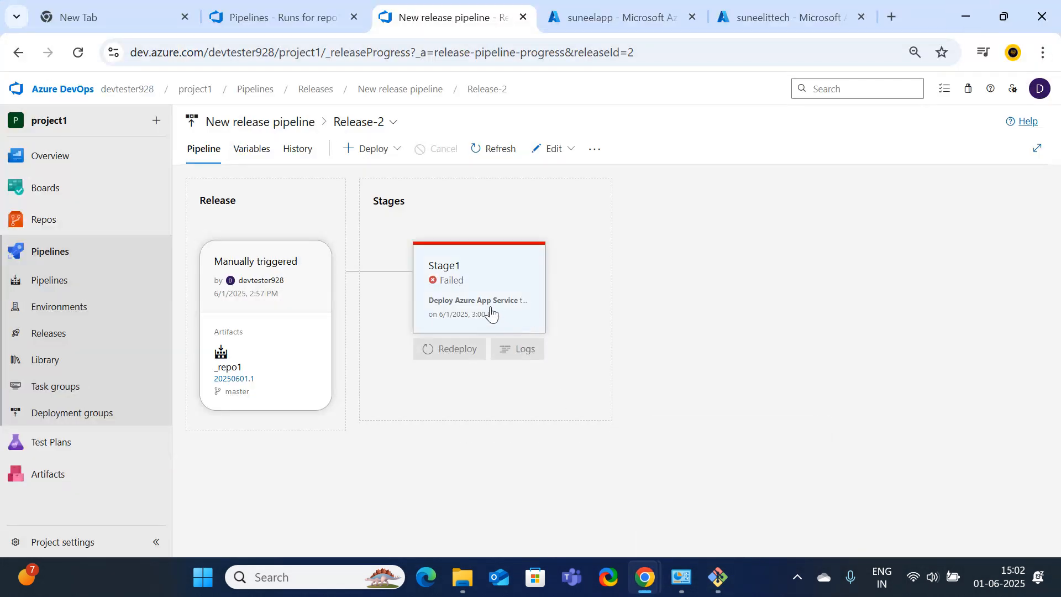
click(442, 284)
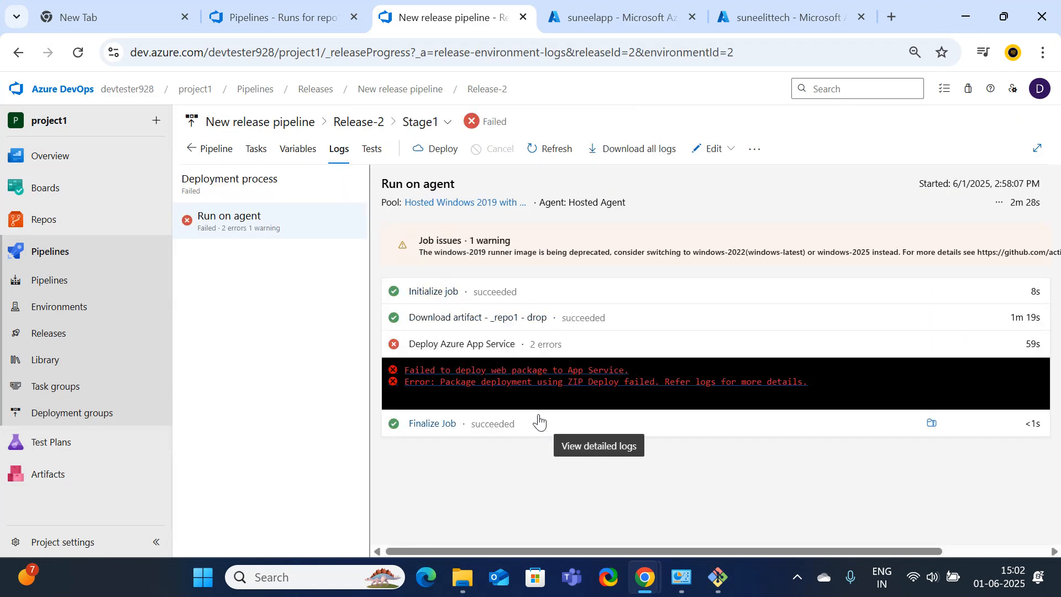
click(623, 381)
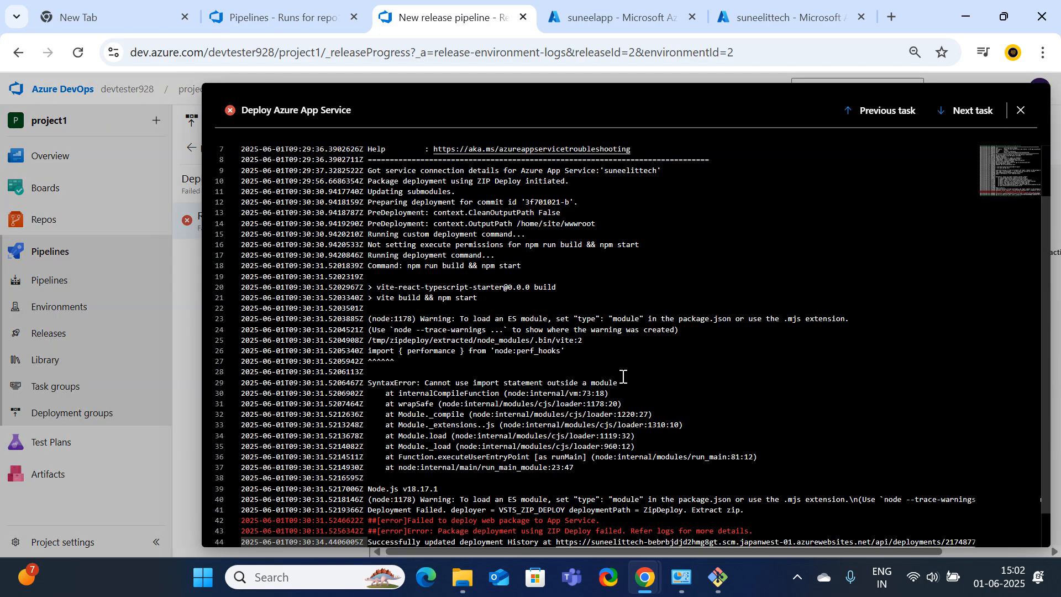
scroll(624, 411, down, 2)
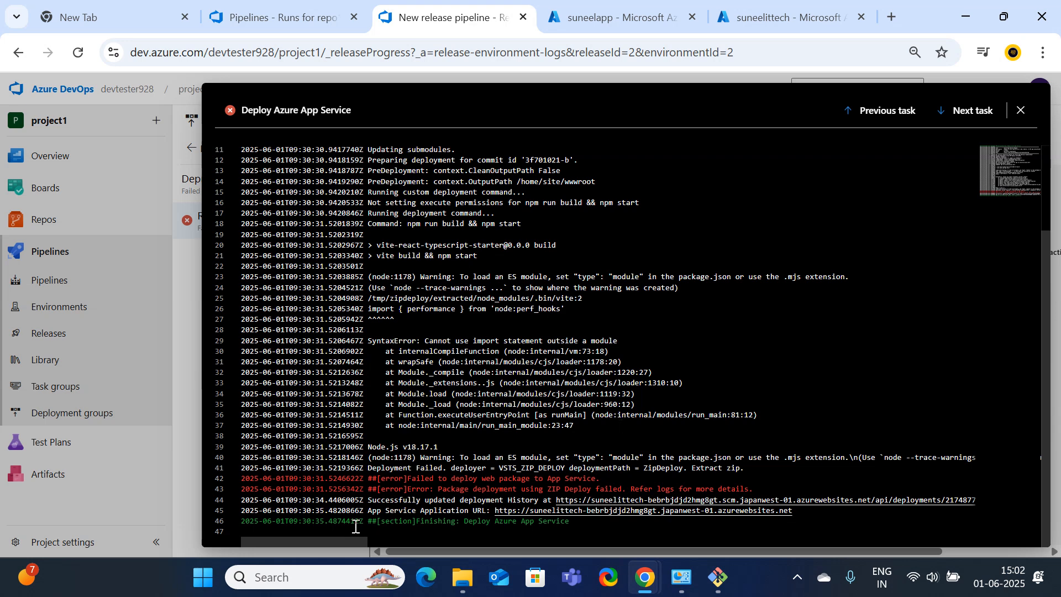
drag(600, 483, 447, 486)
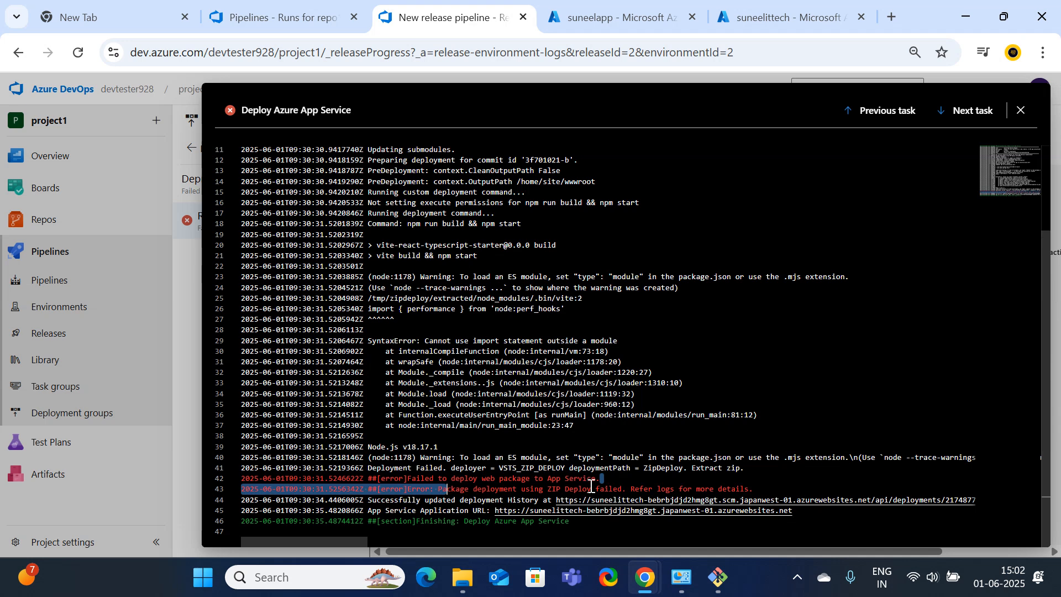
click(446, 487)
drag(442, 489, 641, 489)
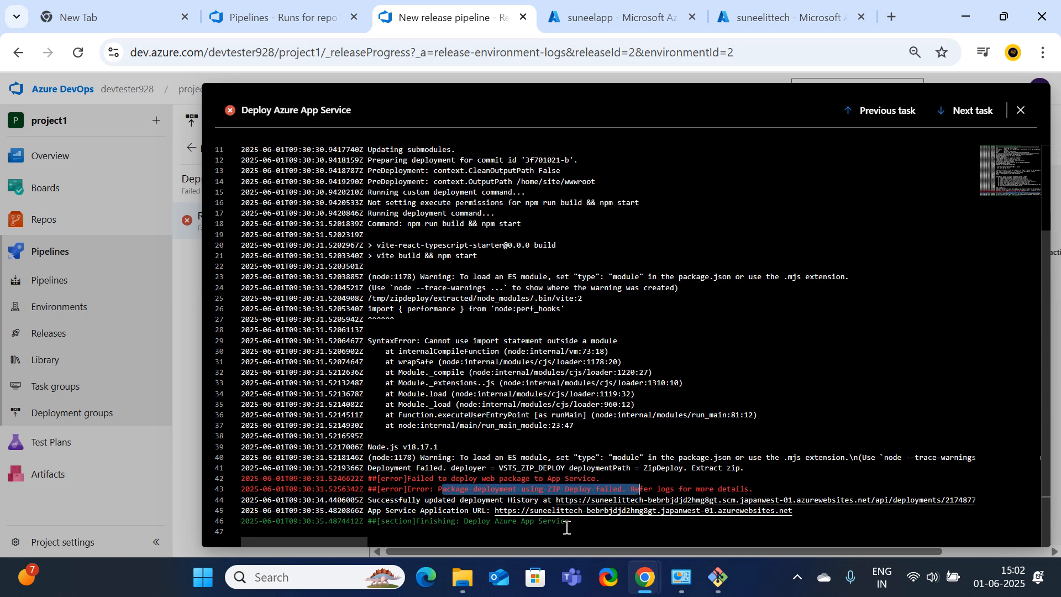
drag(570, 522, 473, 525)
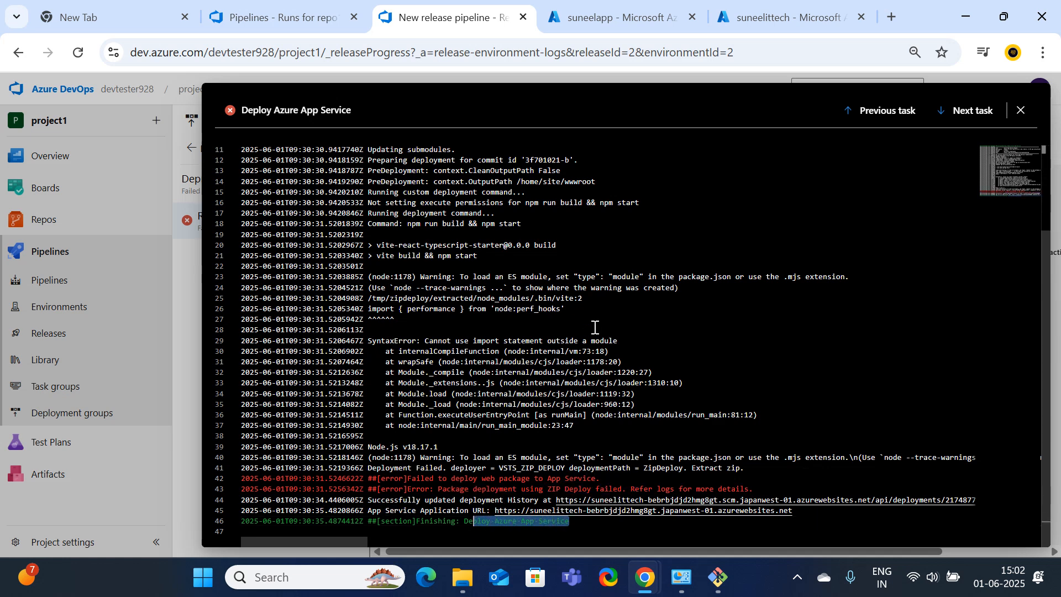
click(41, 288)
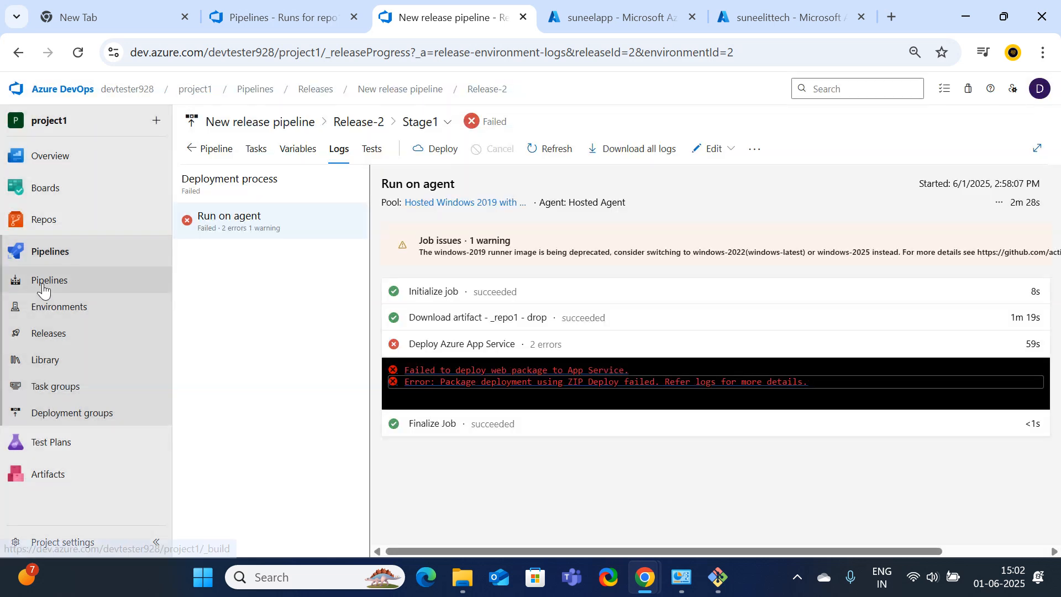
View the New release pipeline's releases, both failed at Stage1, and start editing it
click(48, 478)
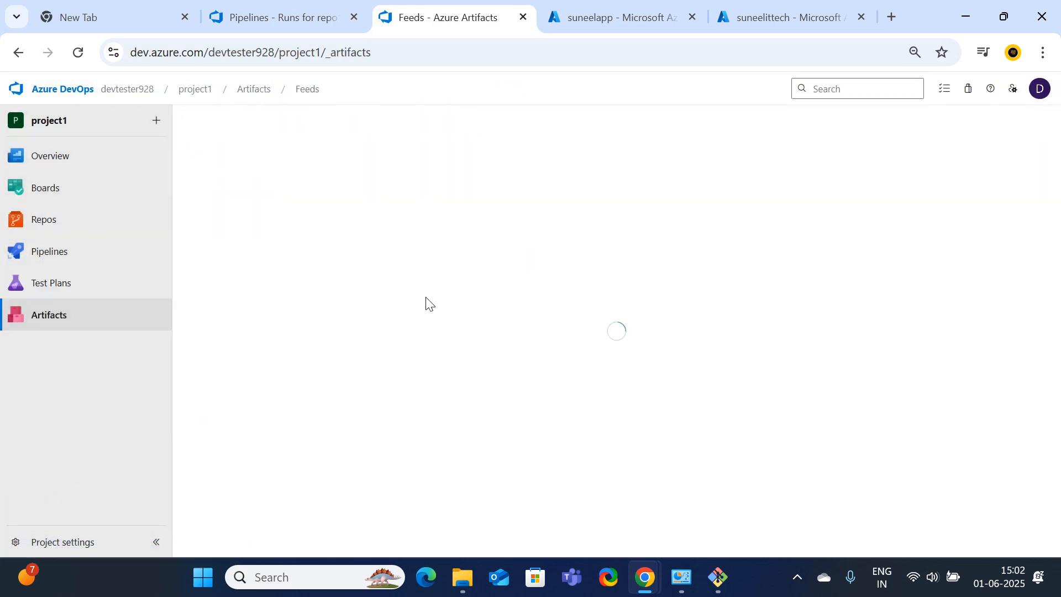
mouse_move(61, 299)
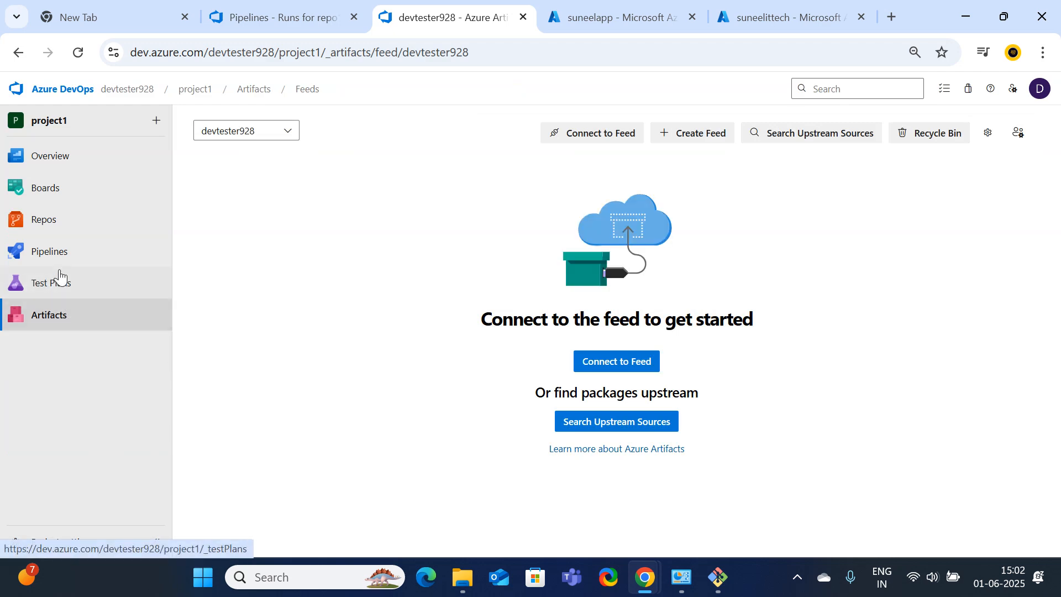
click(55, 253)
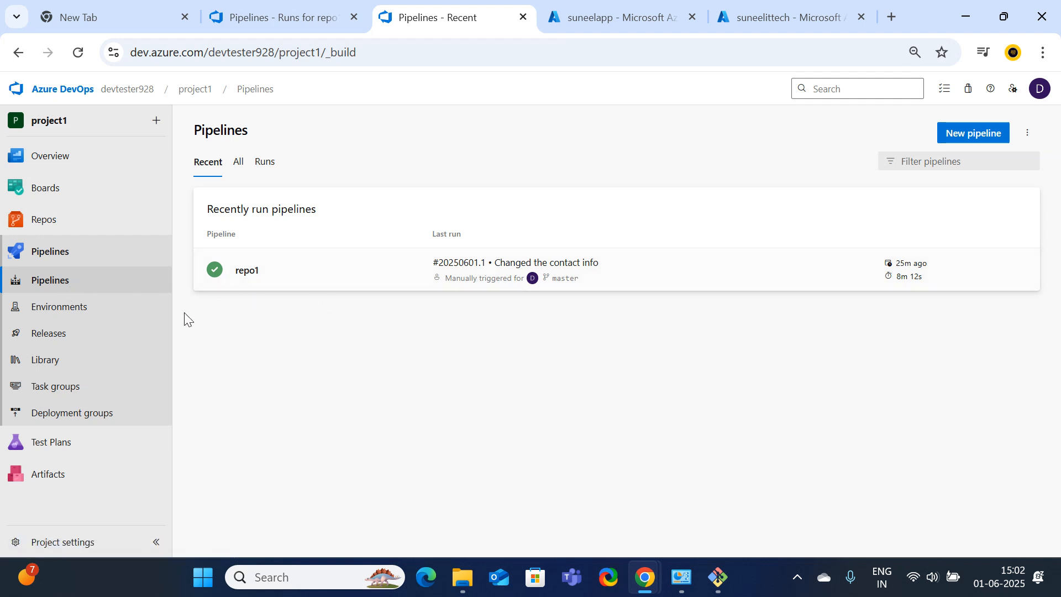
click(83, 341)
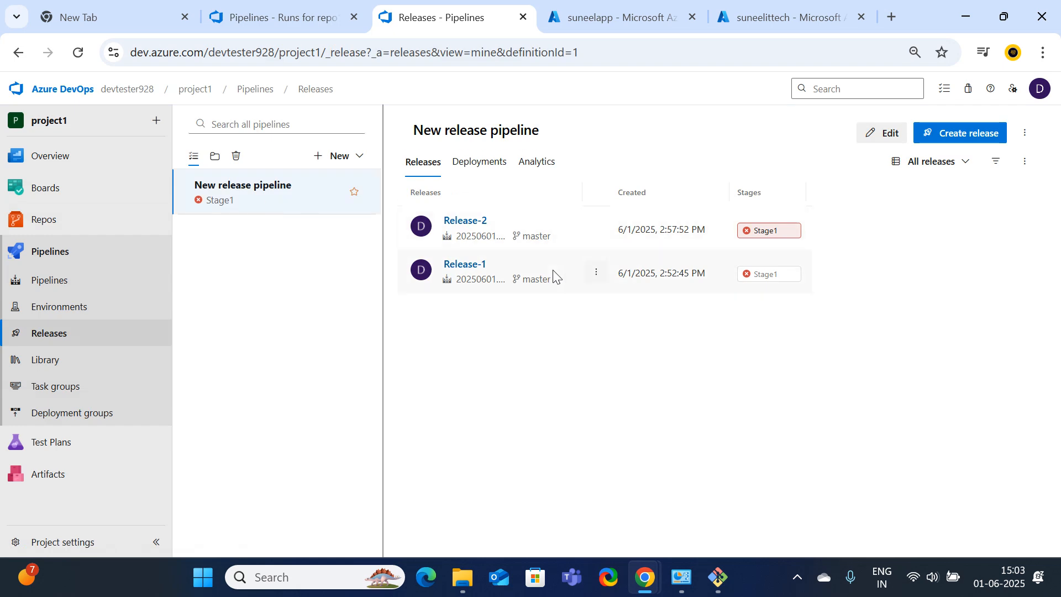
click(887, 134)
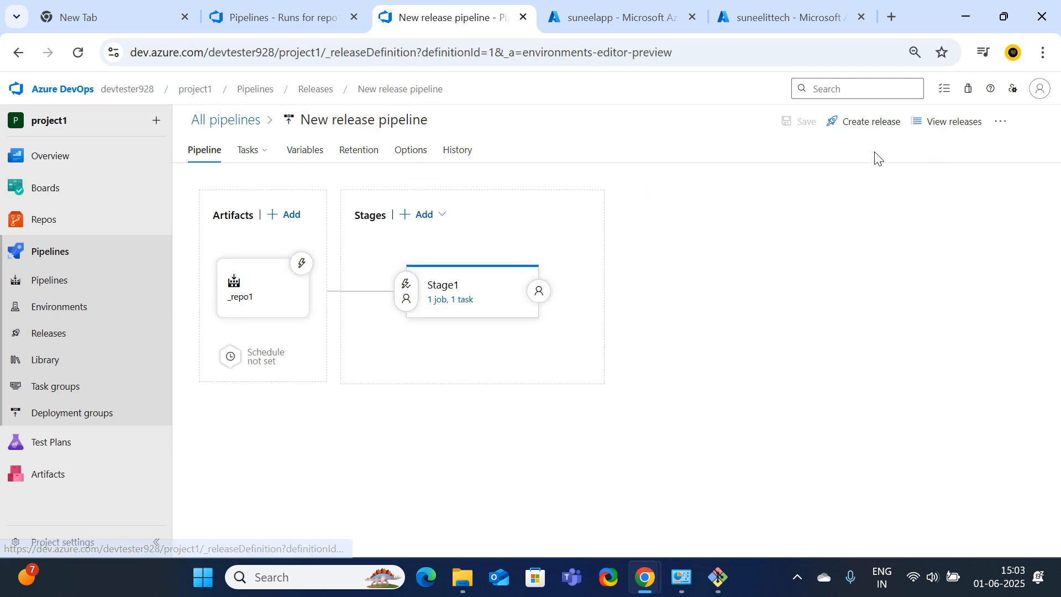
Open Stage1's Deploy Azure App Service task, keeping Azure Resource Manager as connection type
click(429, 301)
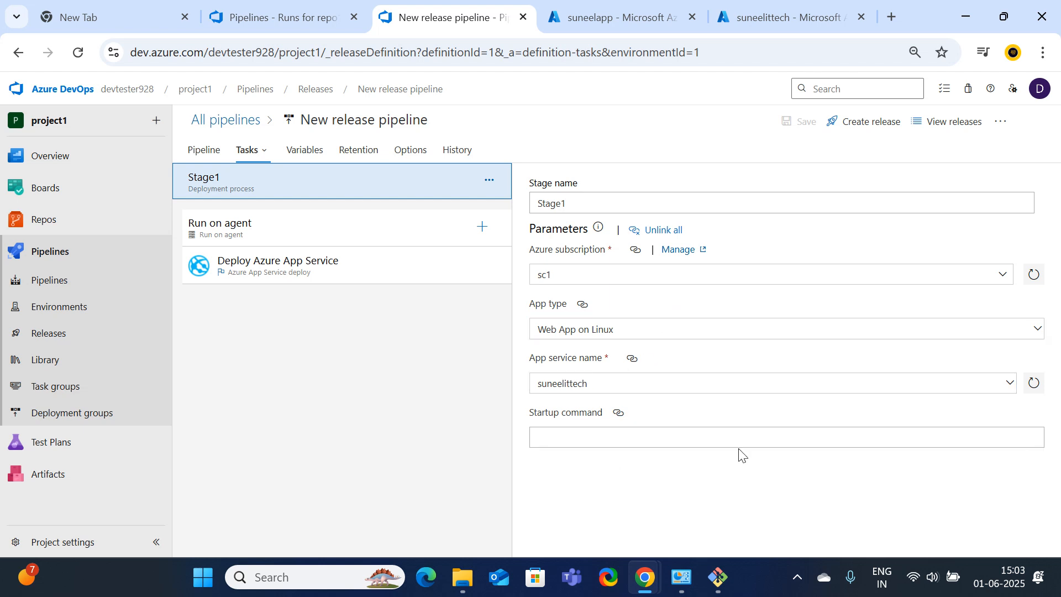
click(255, 270)
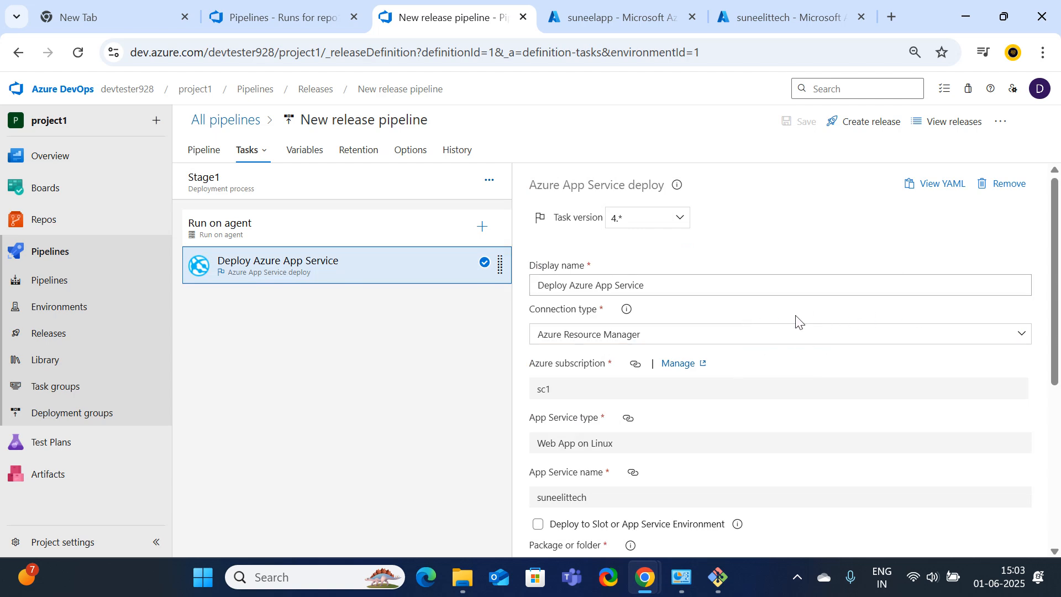
click(1018, 338)
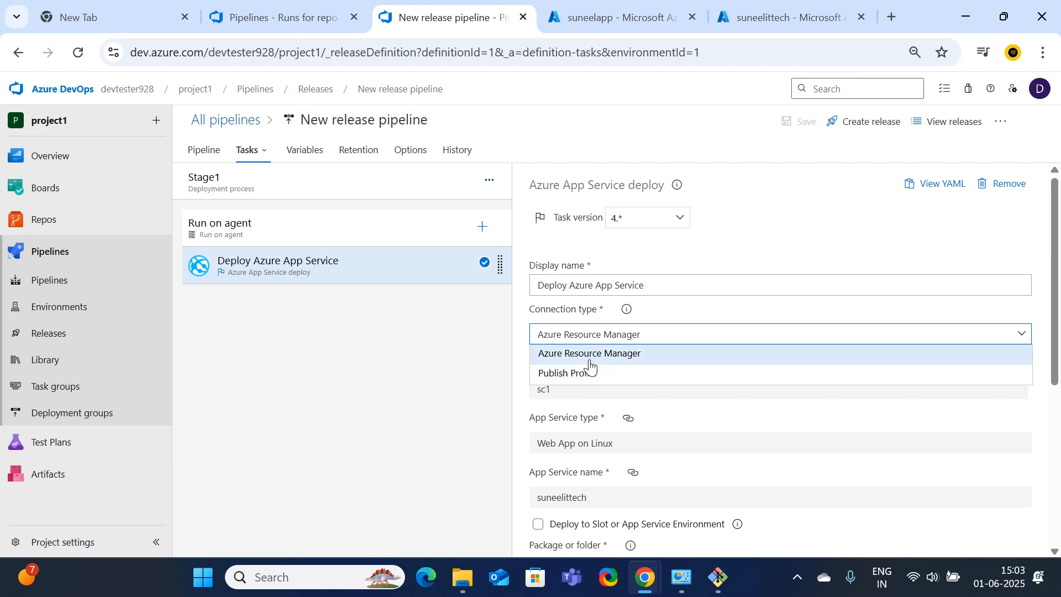
click(590, 360)
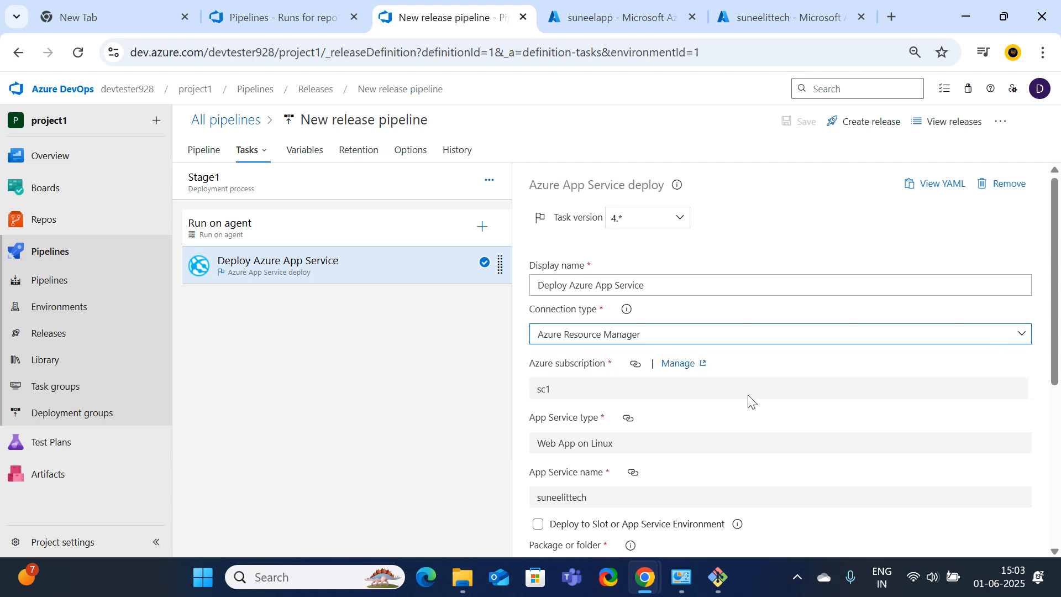
scroll(748, 403, down, 3)
scroll(681, 318, down, 2)
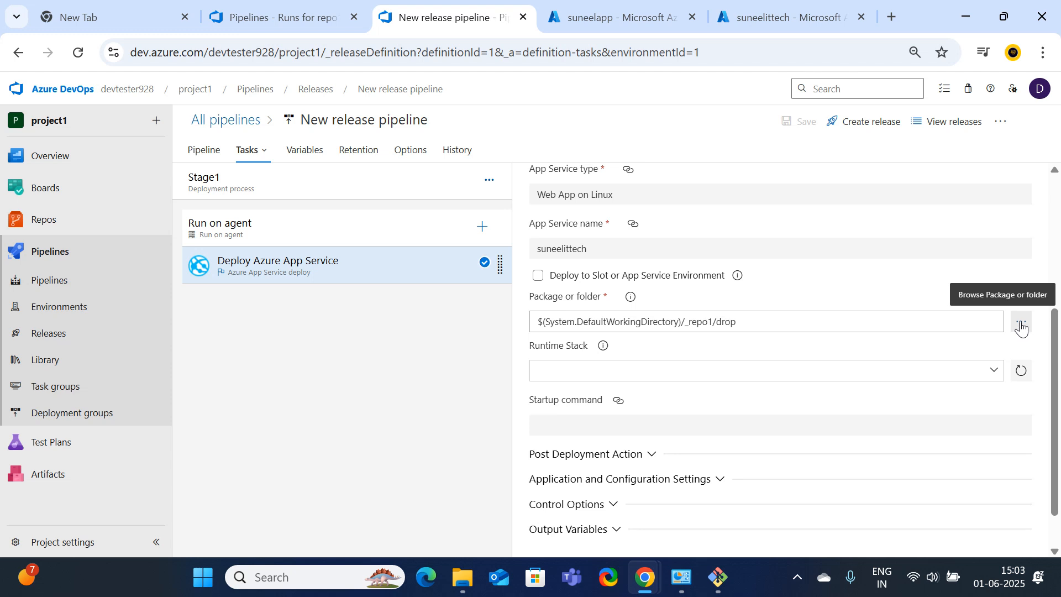
Try deploying to a slot with resource group rg1, then turn slot deployment back off
click(538, 277)
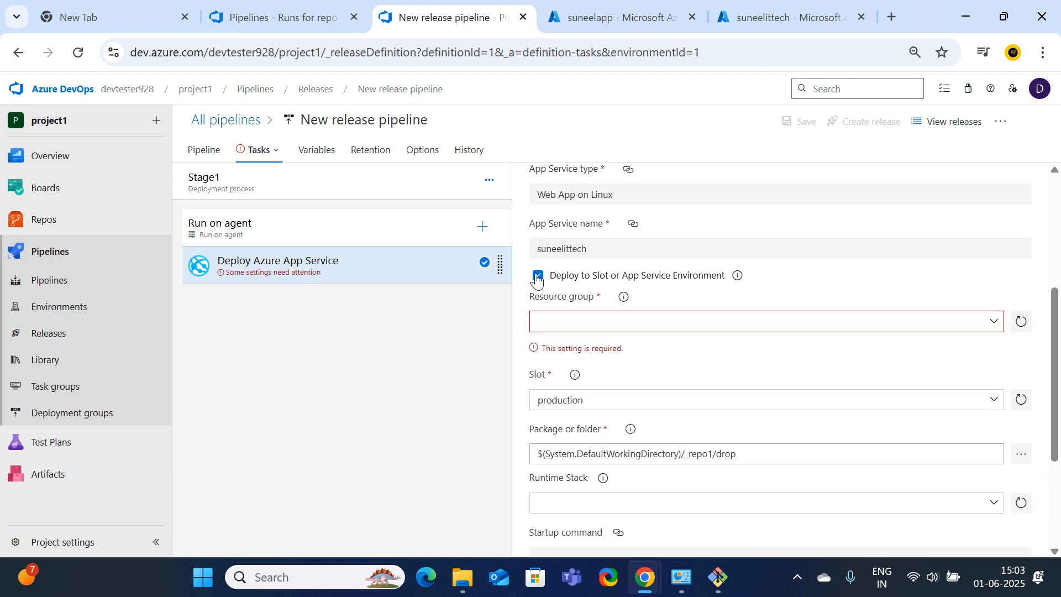
click(995, 322)
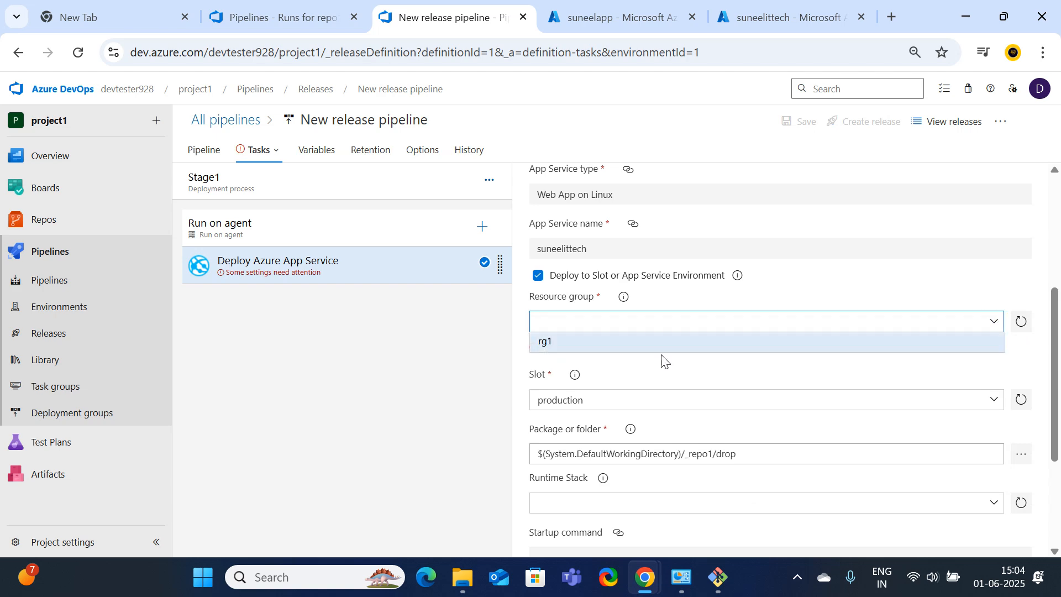
click(547, 342)
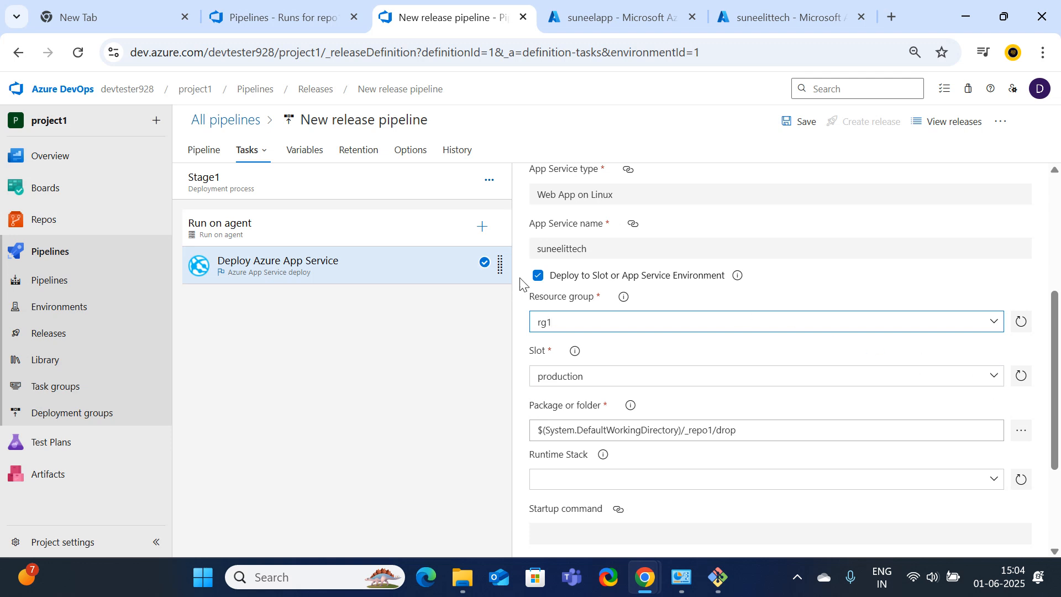
click(537, 276)
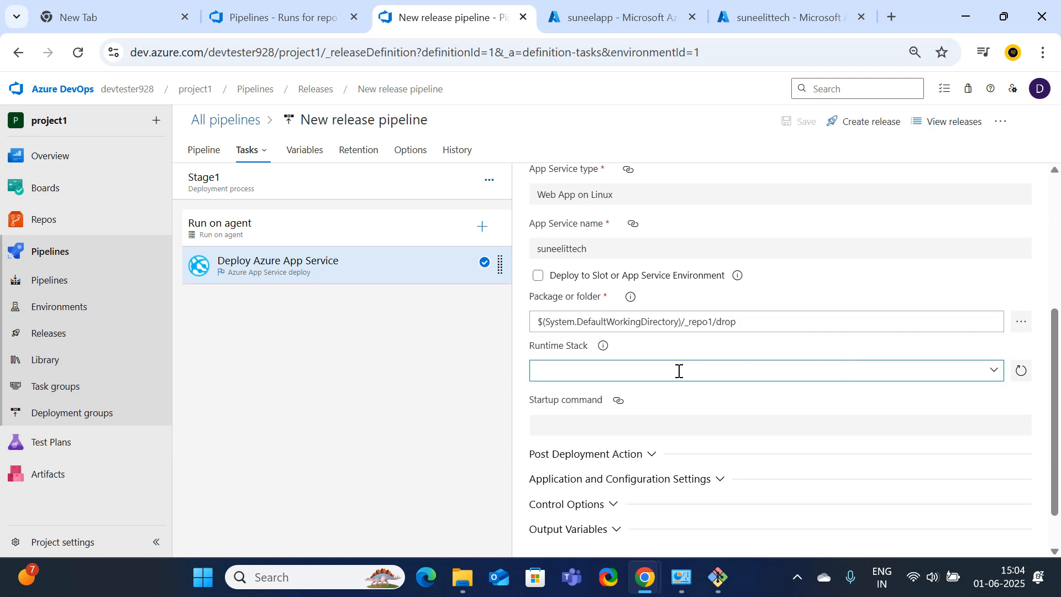
scroll(940, 398, down, 1)
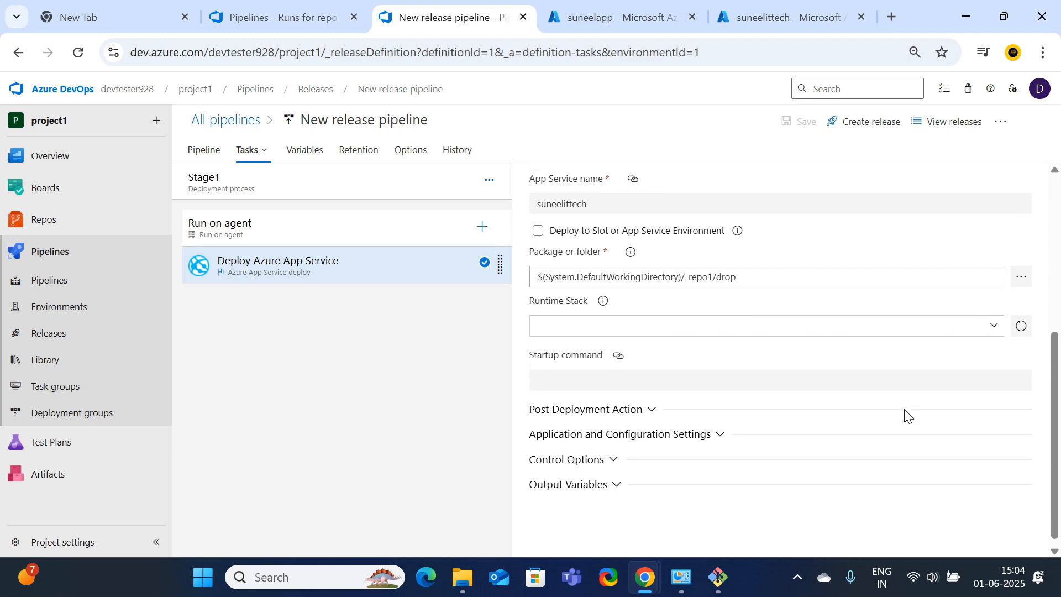
Set Package or folder to the _repo1 build artifact
click(1019, 273)
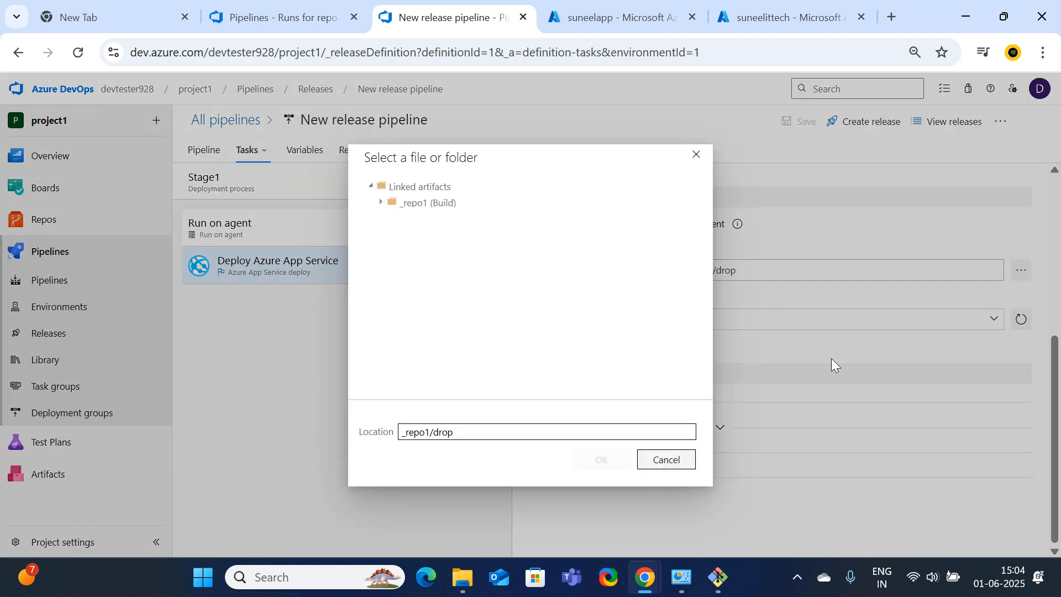
click(384, 203)
click(385, 207)
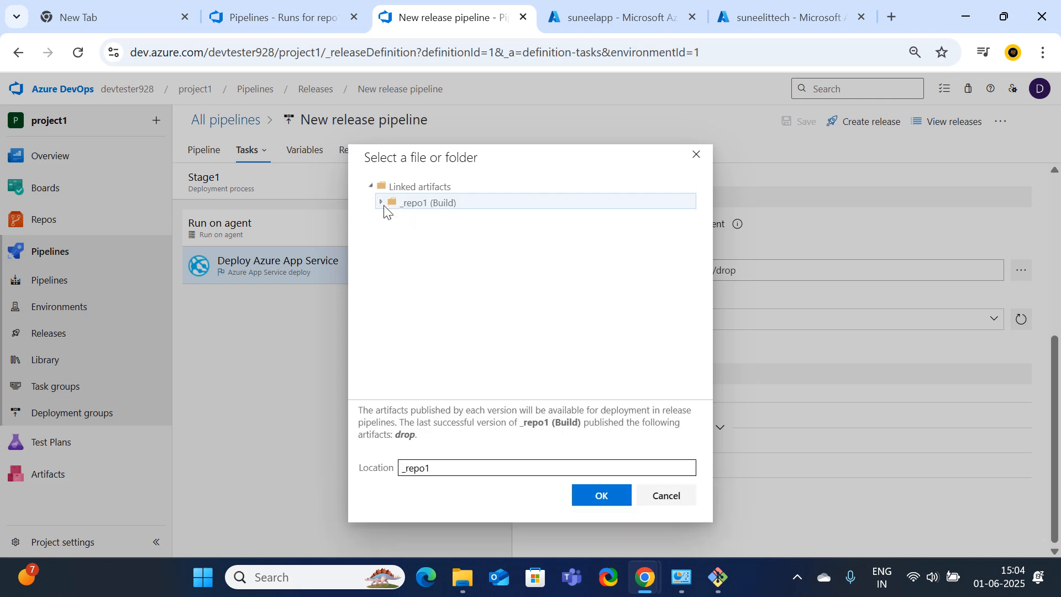
click(381, 203)
click(392, 218)
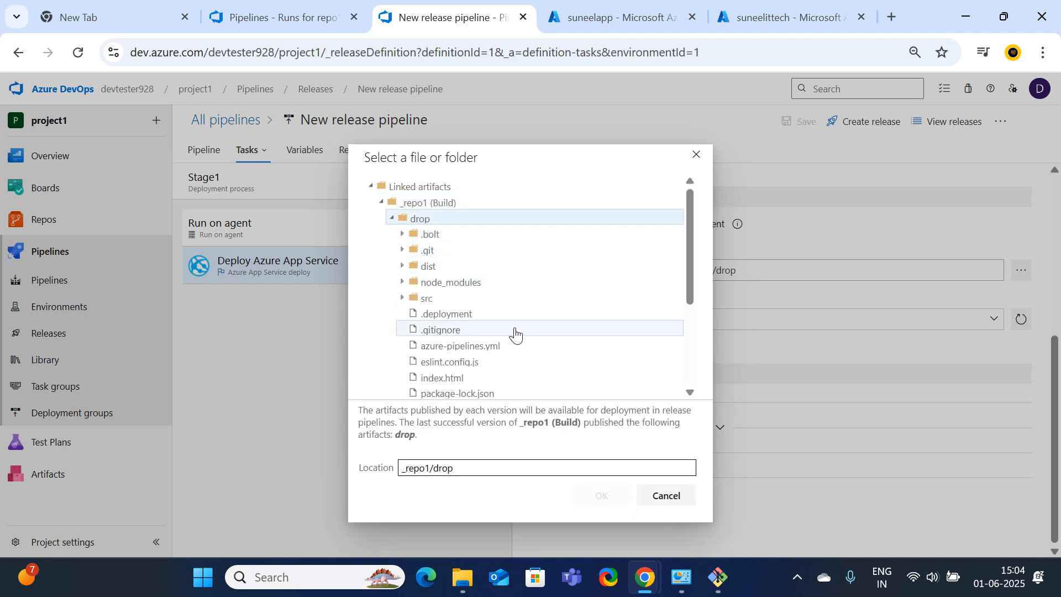
scroll(515, 332, down, 3)
scroll(514, 335, up, 3)
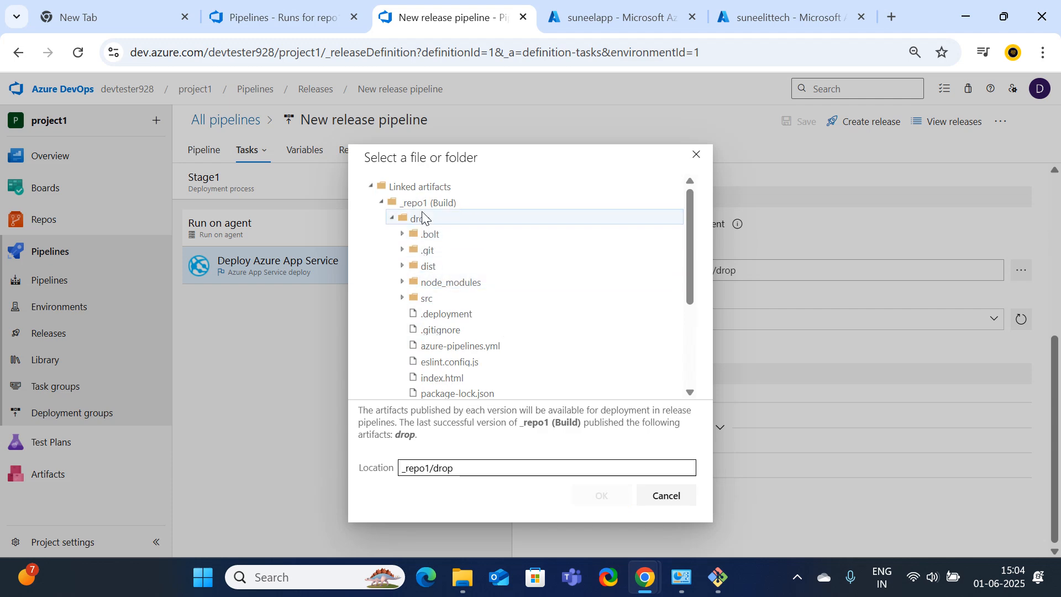
click(422, 203)
click(602, 496)
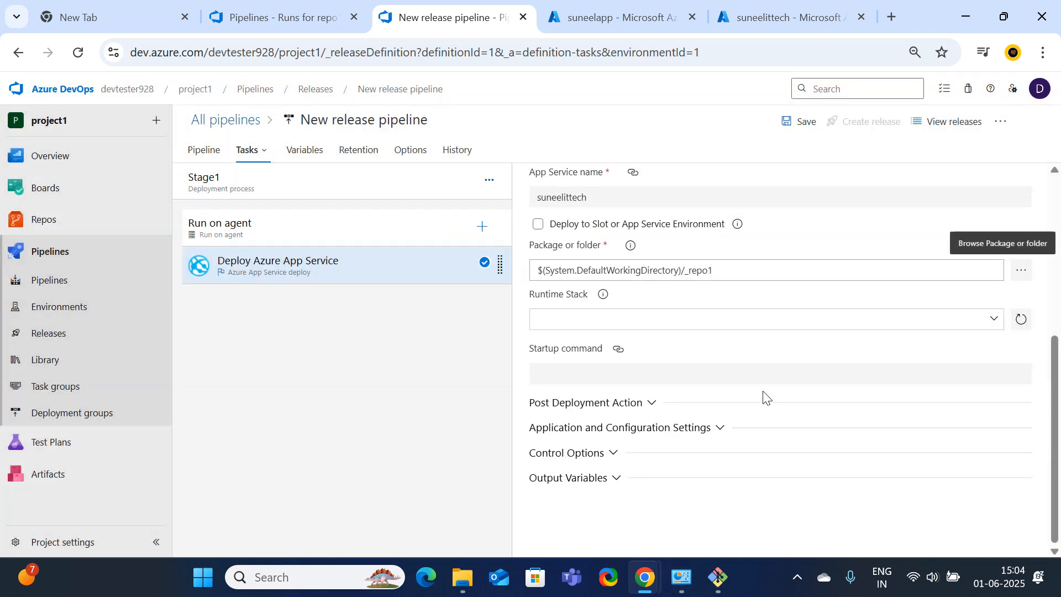
Set the runtime stack to 18 LTS (NODE|18-lts) and save the release pipeline
click(994, 322)
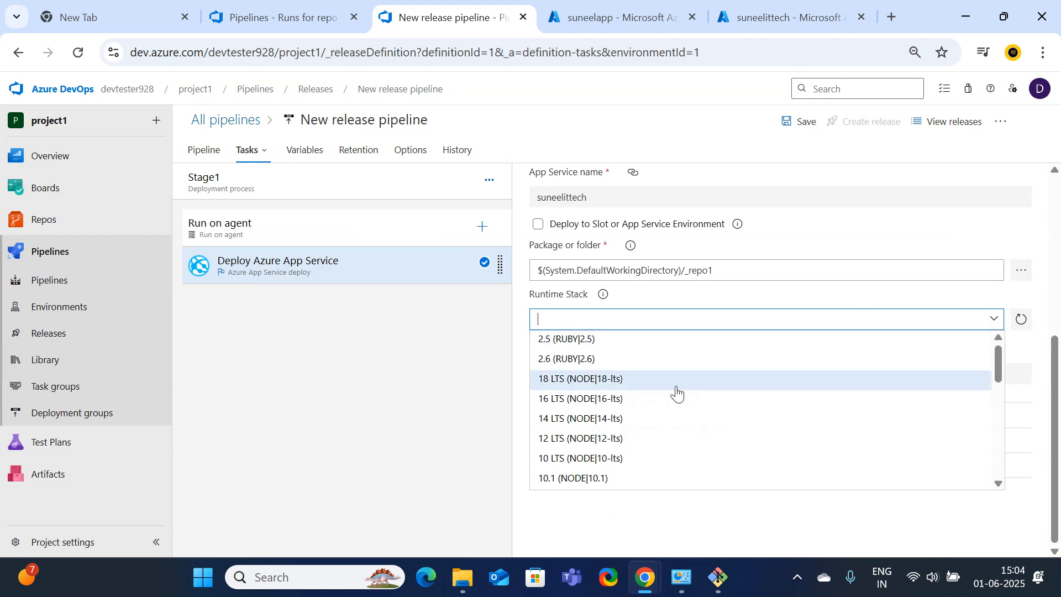
scroll(677, 394, down, 5)
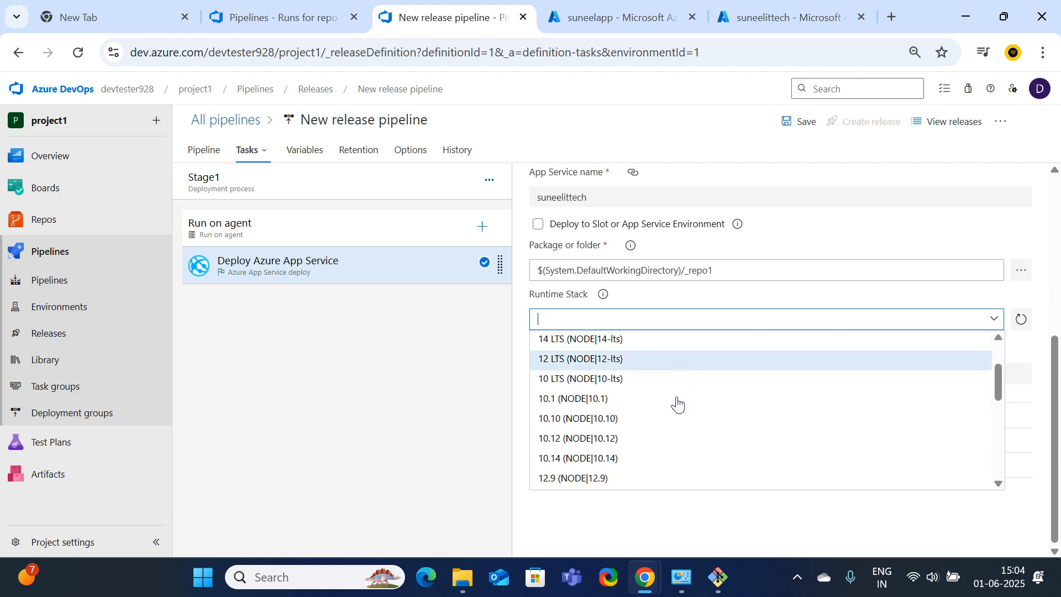
scroll(677, 405, down, 5)
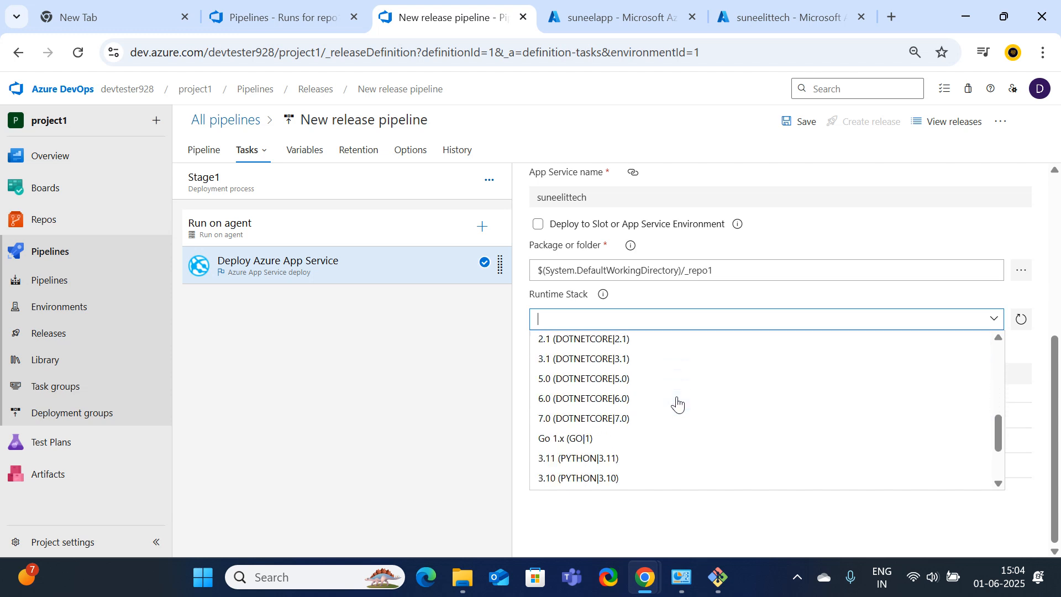
scroll(677, 405, up, 8)
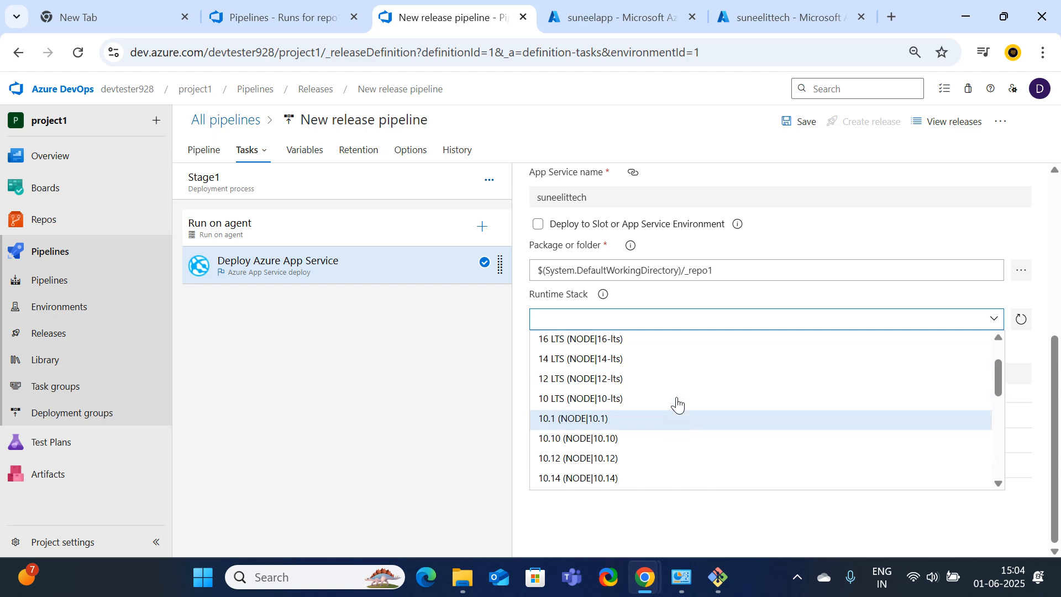
scroll(677, 405, up, 1)
scroll(676, 405, up, 1)
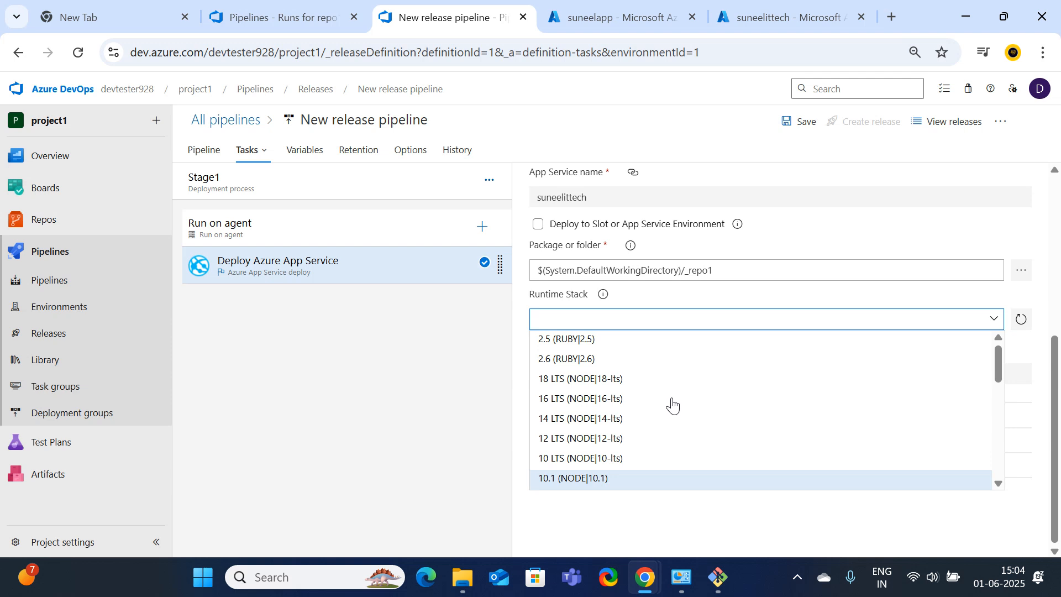
click(572, 381)
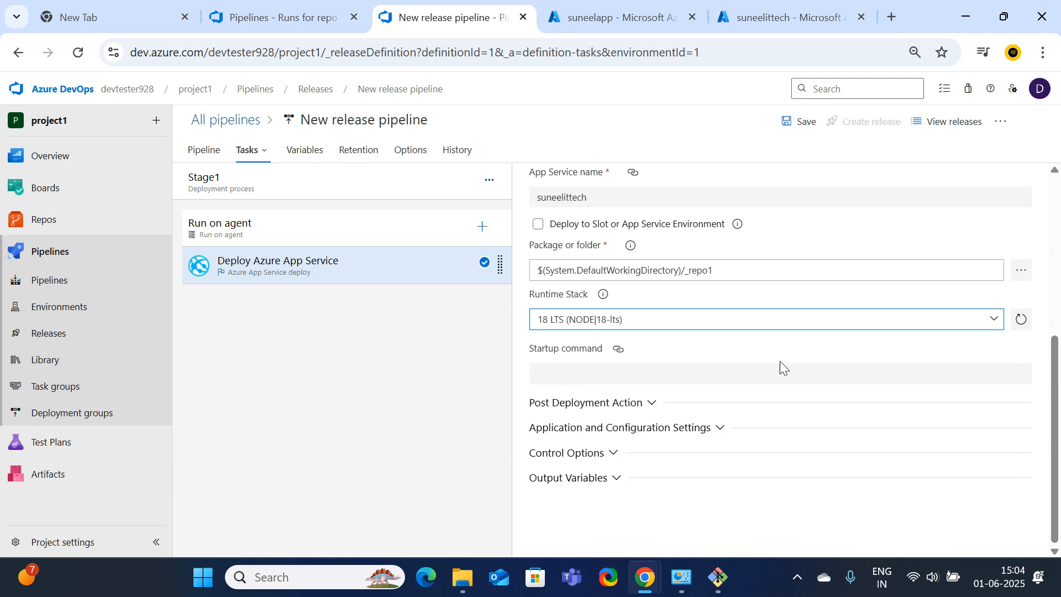
click(994, 320)
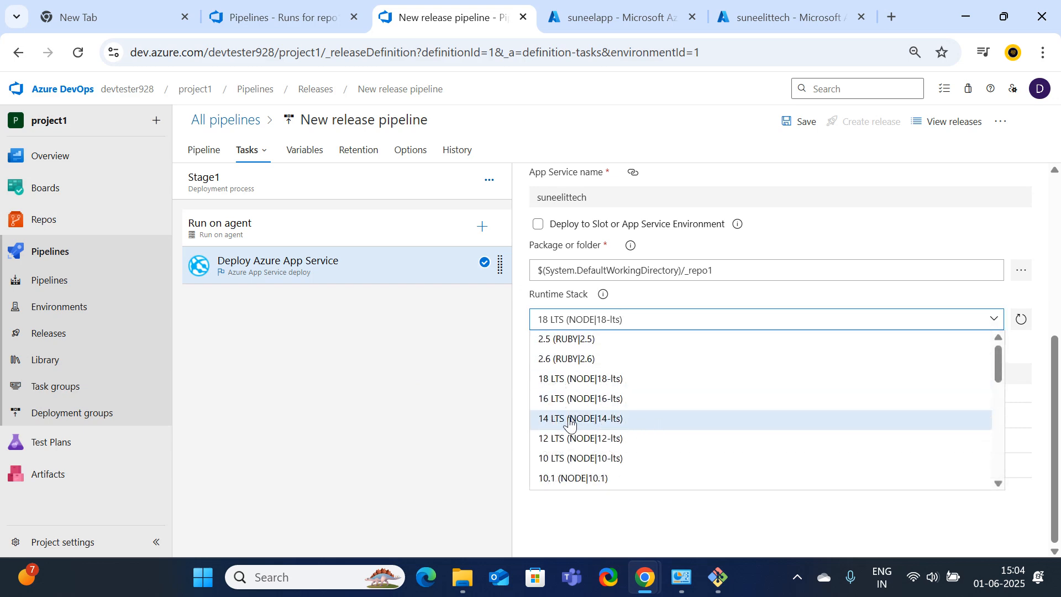
click(561, 380)
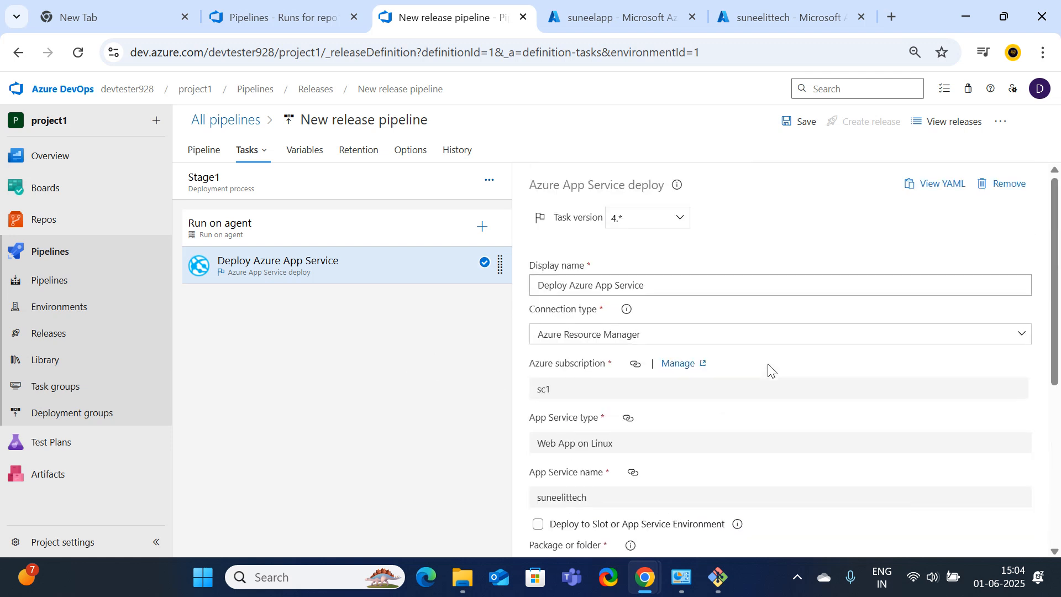
scroll(768, 367, up, 5)
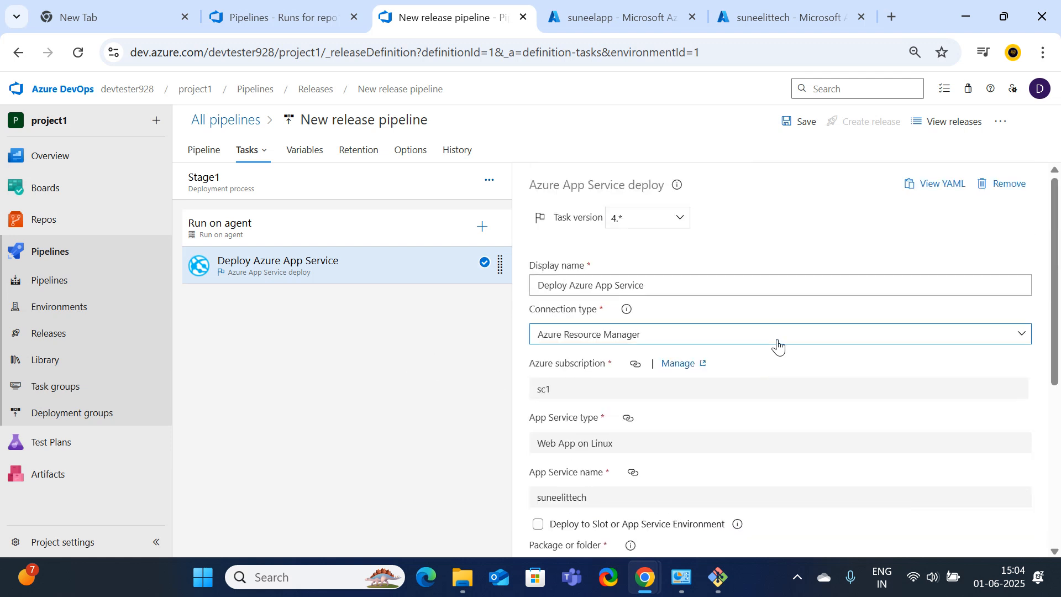
click(795, 123)
Confirm the save, create Release-3 and open its progress with Stage1 running
click(592, 369)
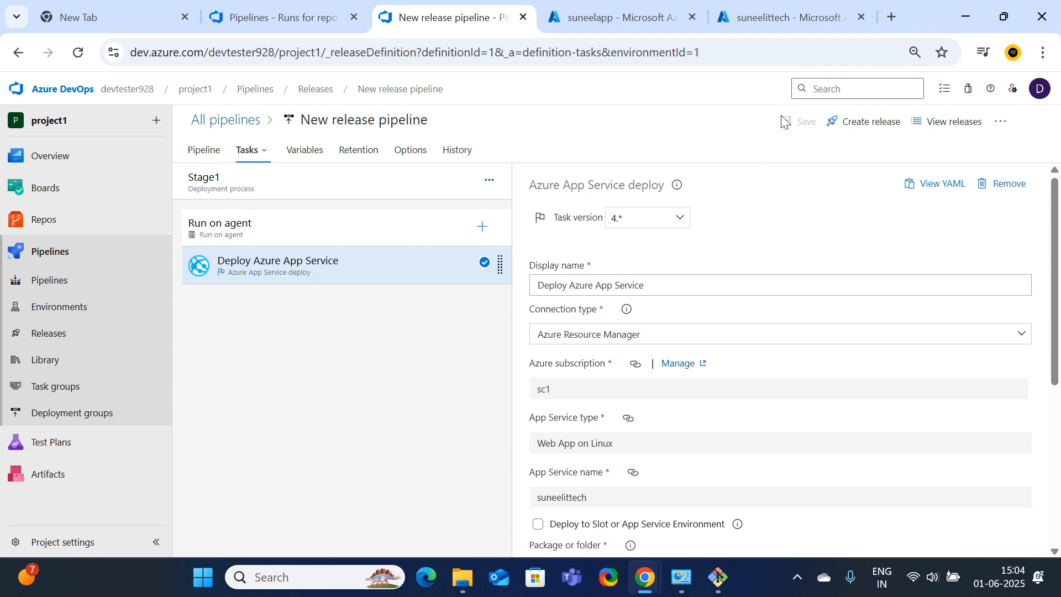
click(872, 123)
click(684, 534)
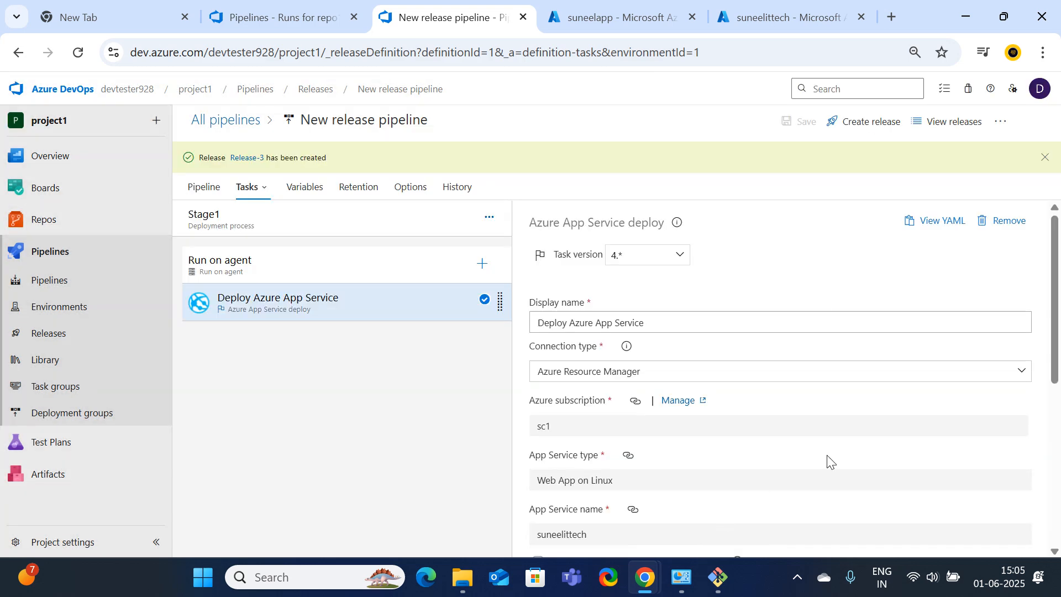
click(244, 158)
mouse_move(538, 323)
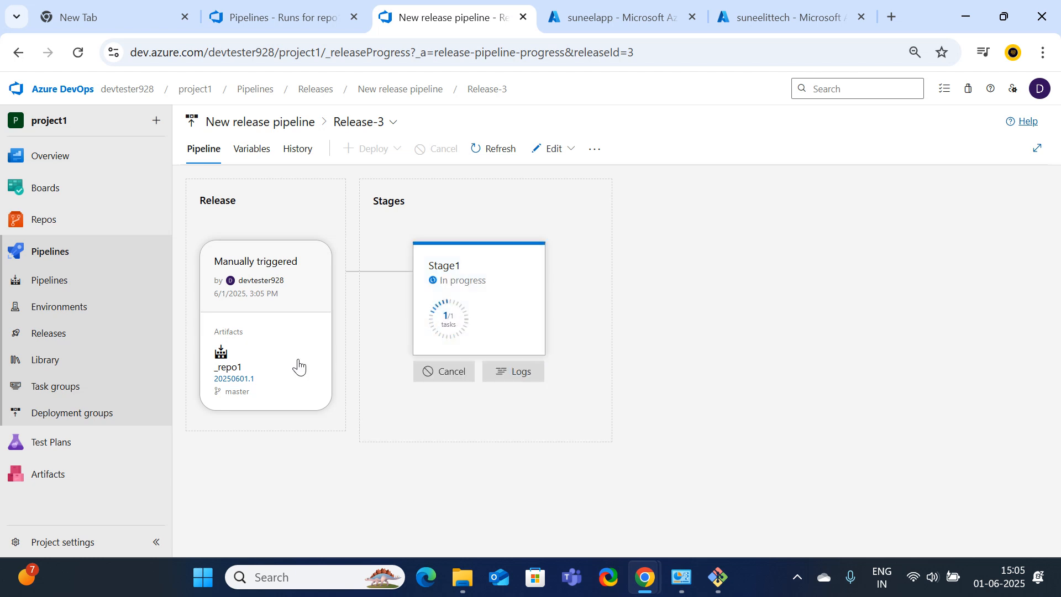
Open the repo1 build pipeline's branches, showing master last ran #20250601.1 successfully
click(67, 294)
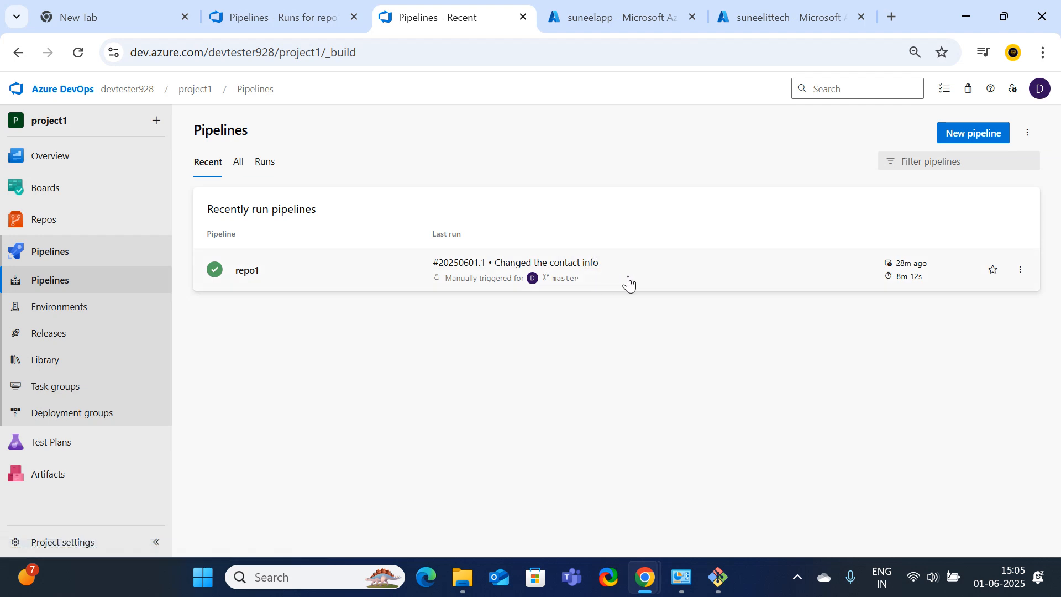
click(249, 271)
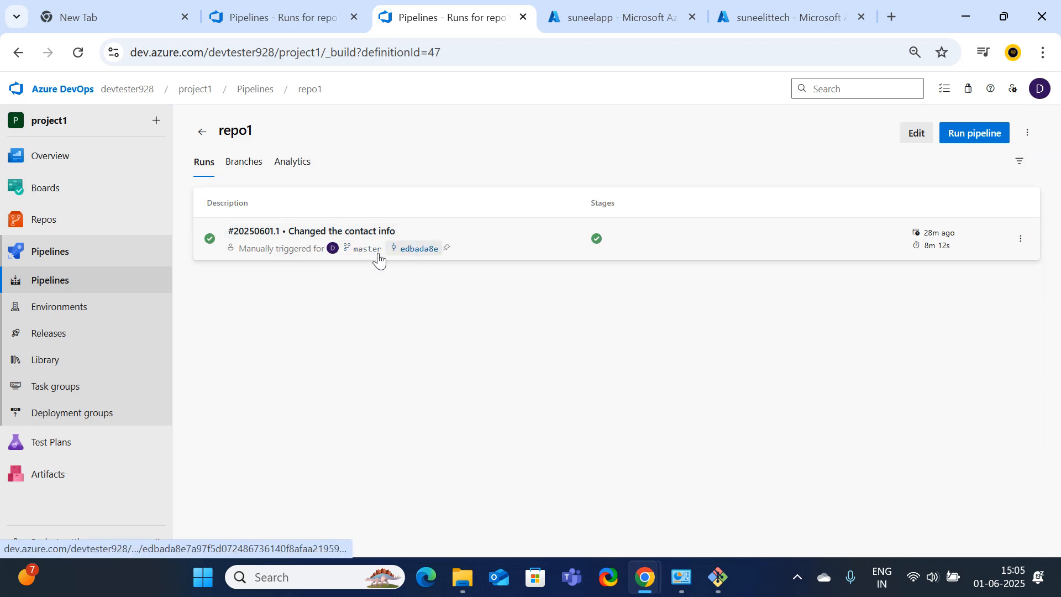
click(253, 169)
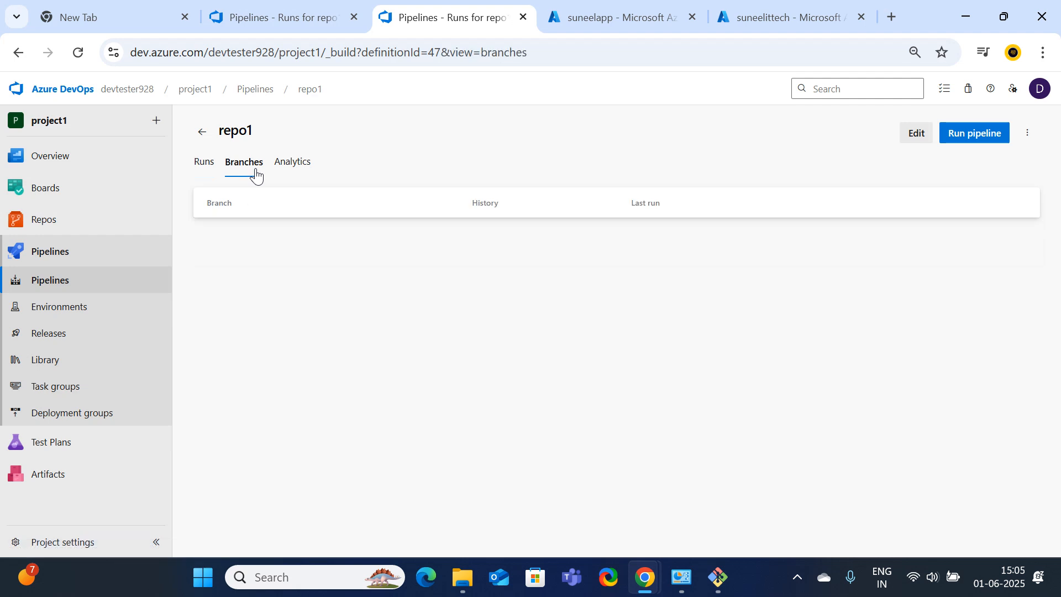
Review the repo1 pipeline's analytics, runs and YAML definition
click(301, 170)
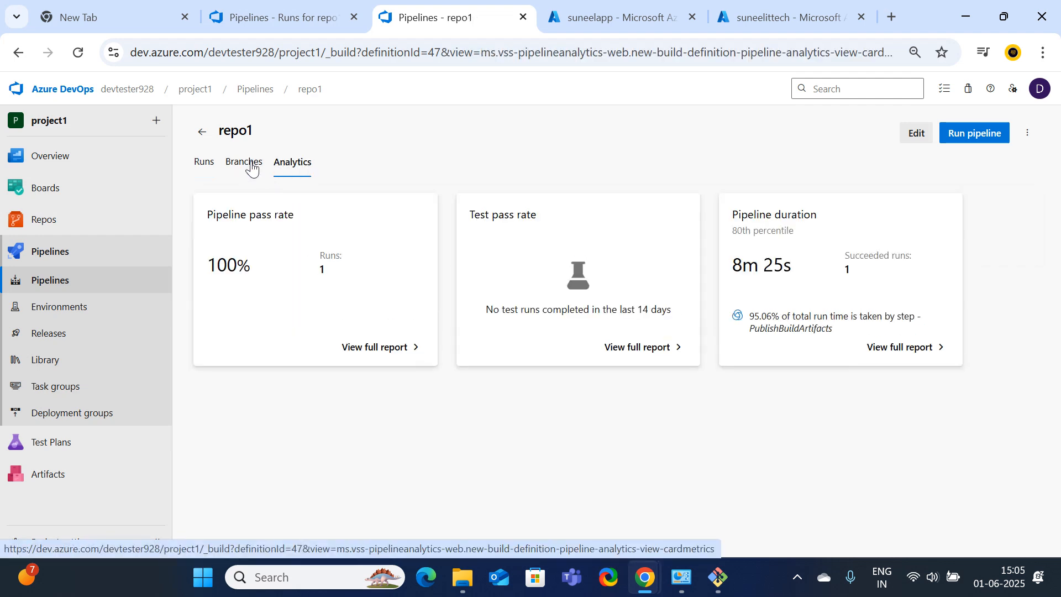
click(200, 161)
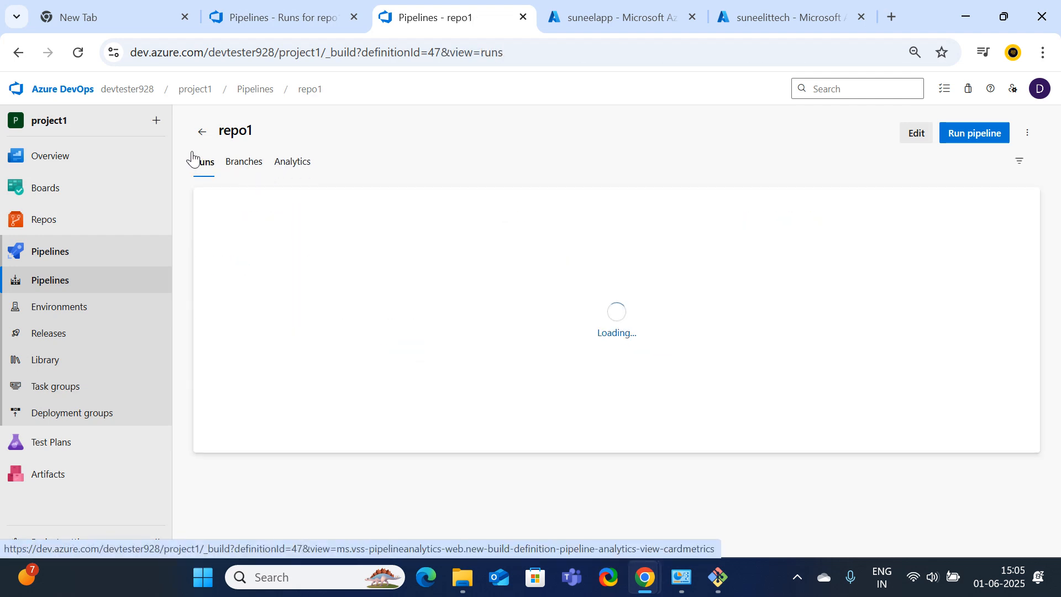
click(919, 138)
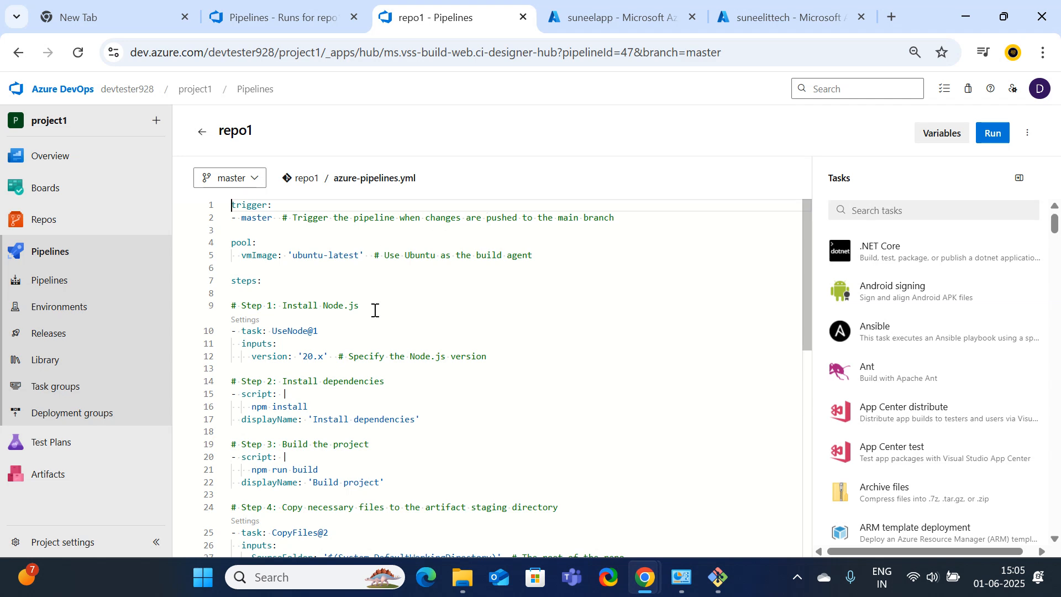
scroll(374, 311, down, 5)
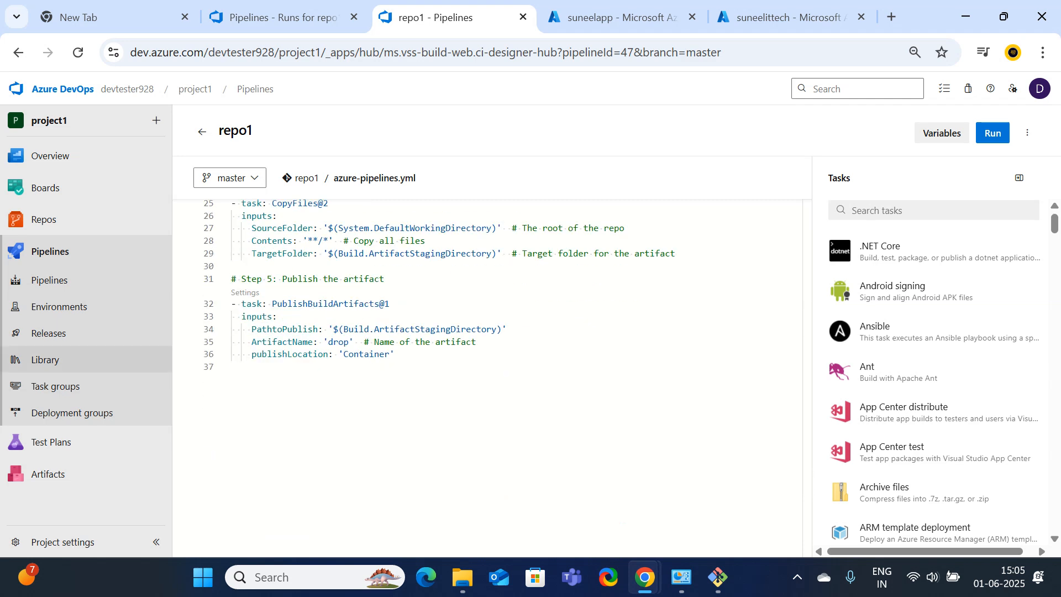
Open Release-3, check its variables and predefined variables docs, and return to its stages
click(48, 339)
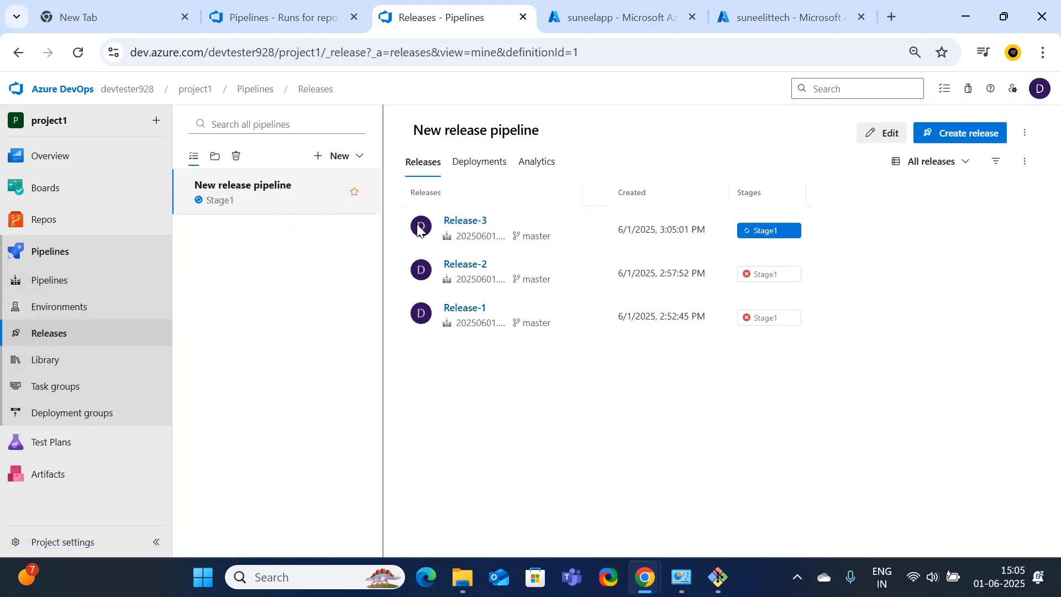
click(470, 218)
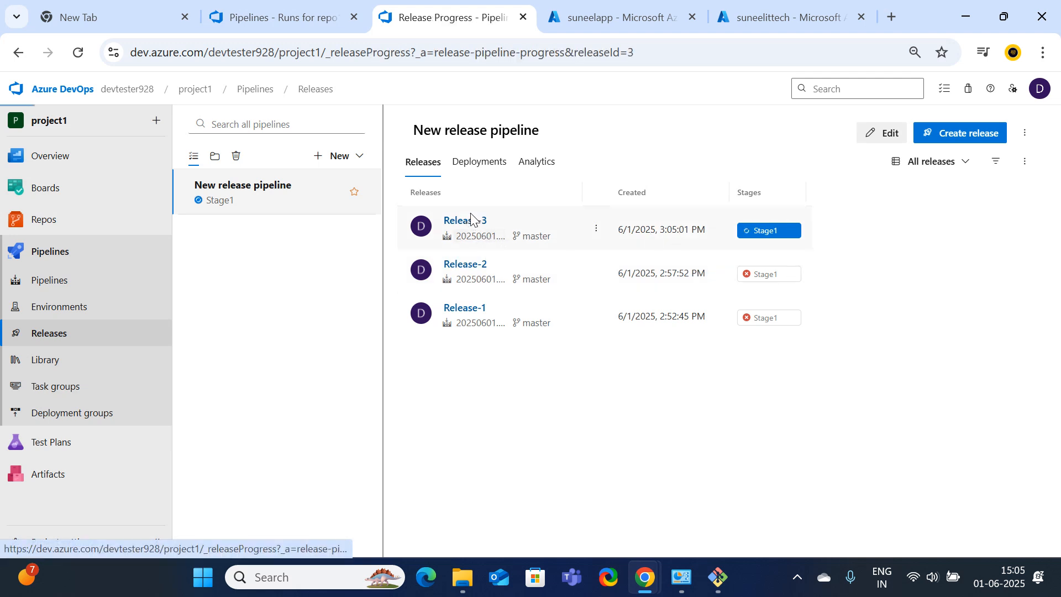
click(237, 151)
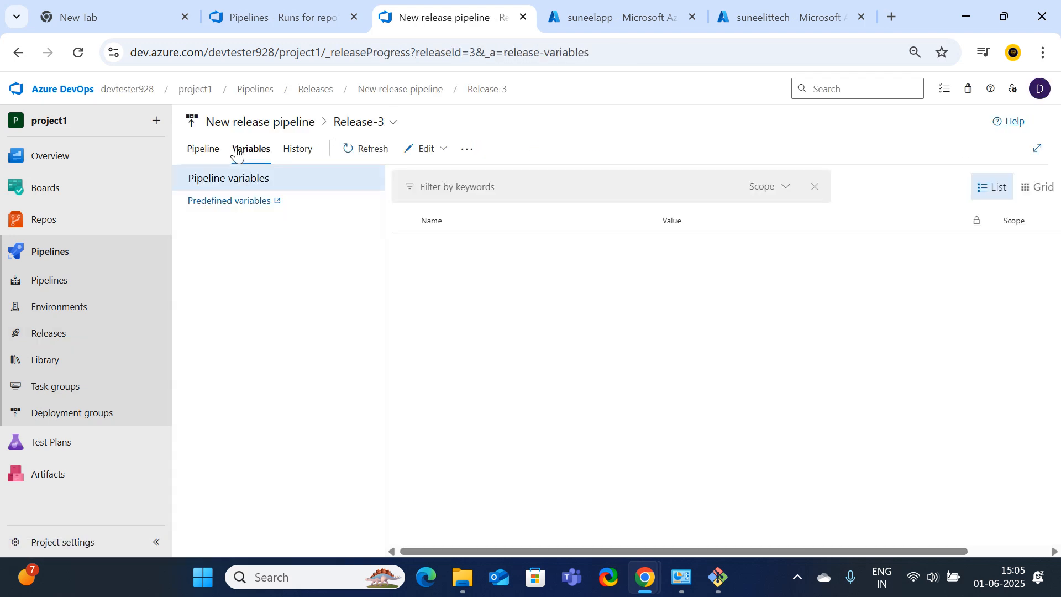
click(221, 203)
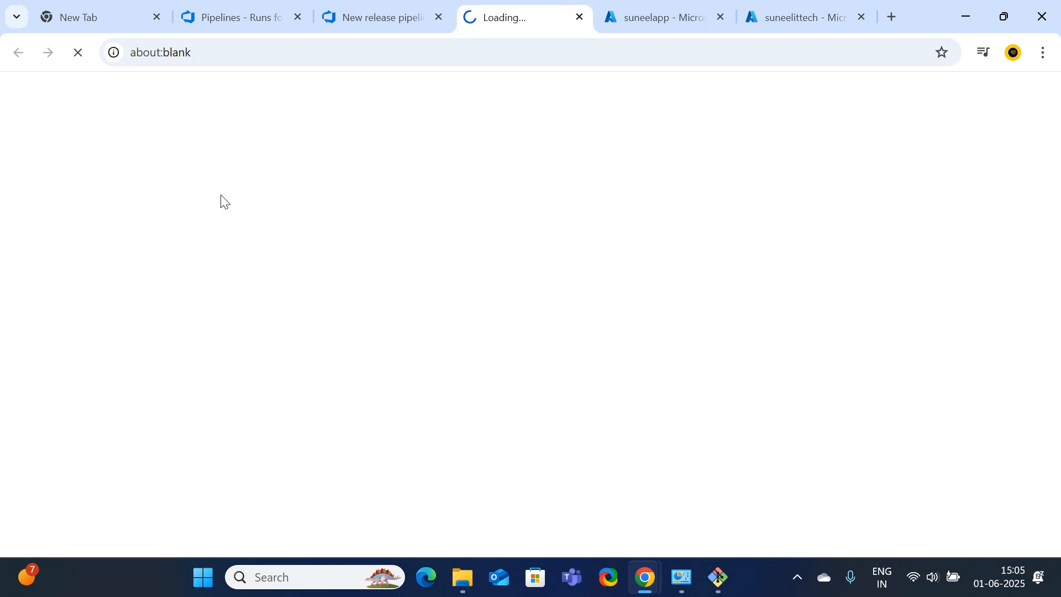
click(579, 18)
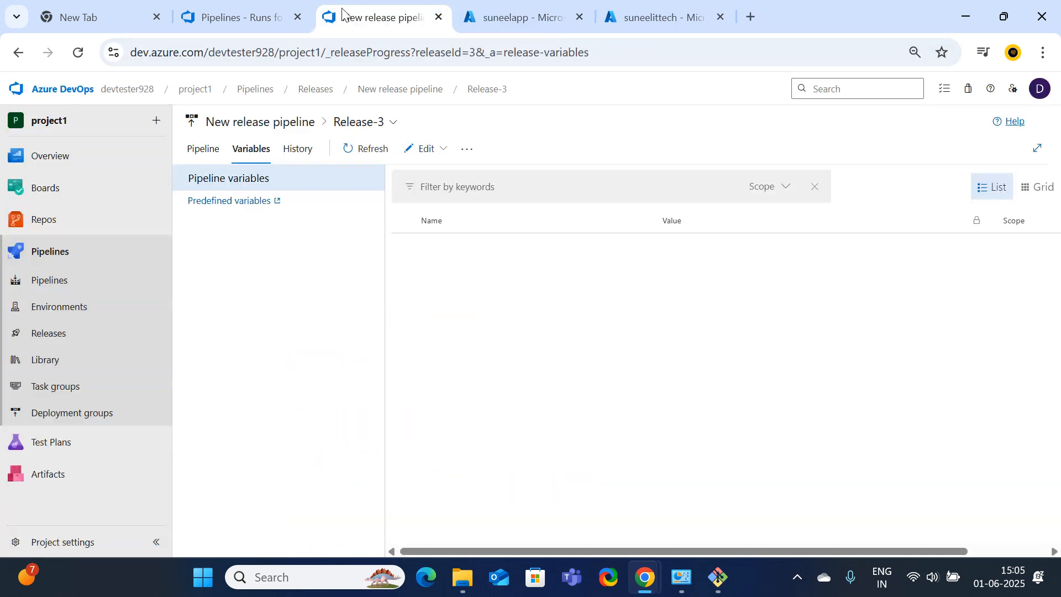
click(203, 152)
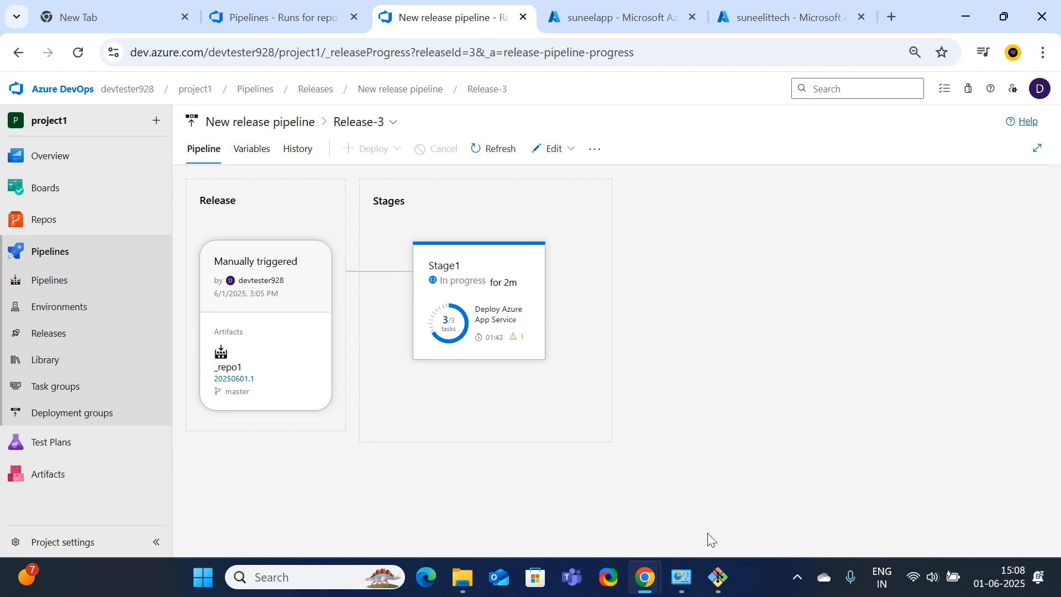
Start a 'git push --set-upstream' command in Git Bash and copy the repo1 URL
click(707, 583)
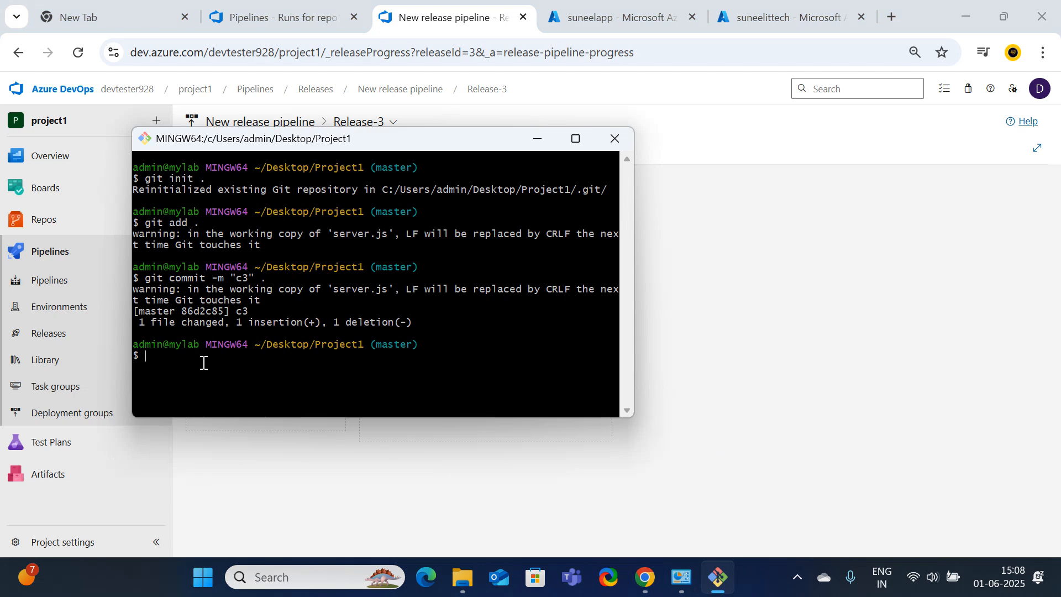
text(git push --set-upstream)
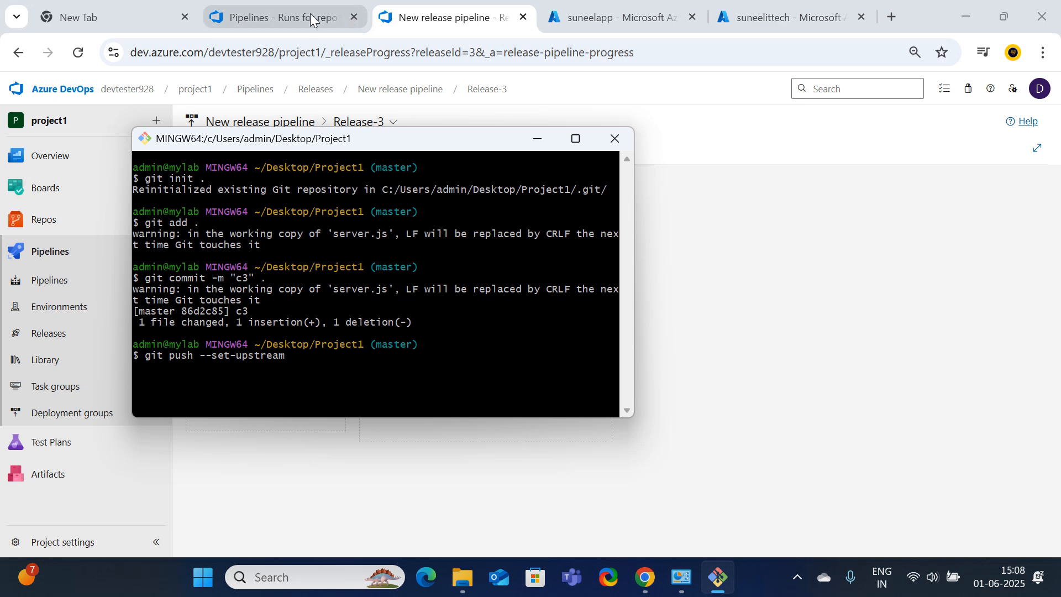
click(296, 9)
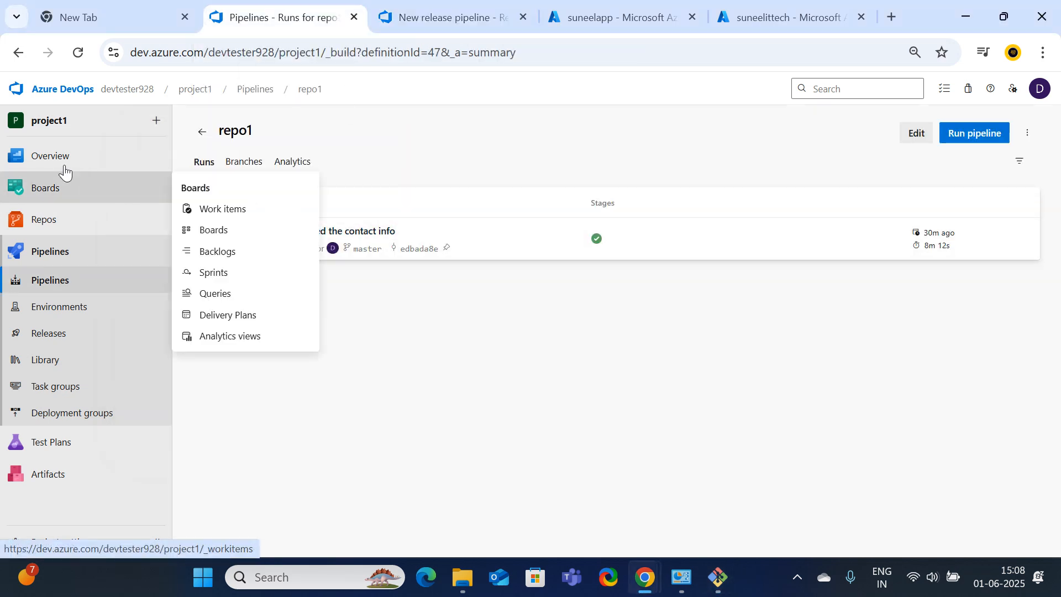
click(55, 221)
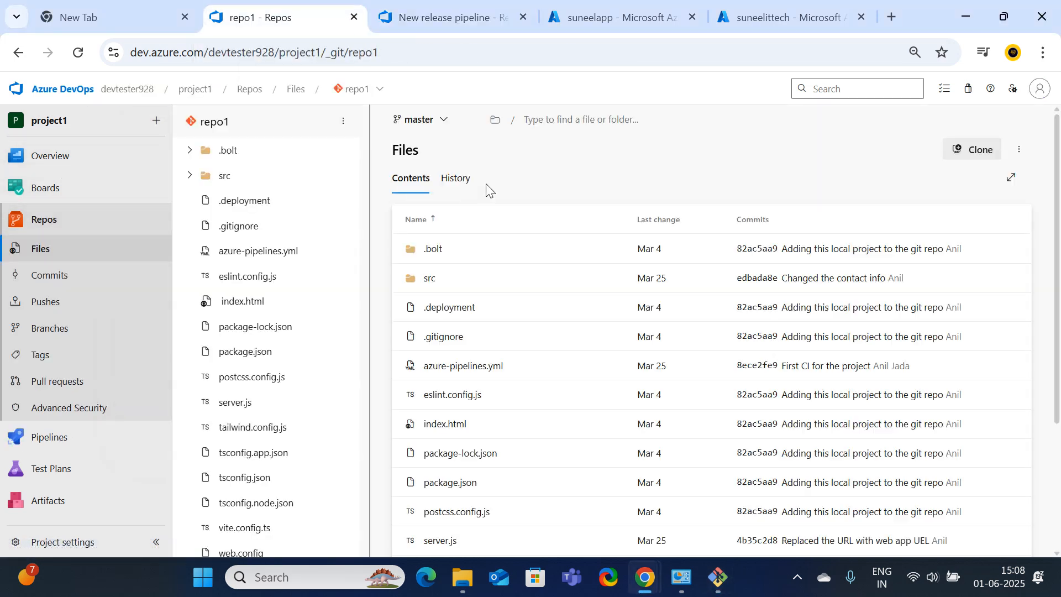
click(413, 55)
key(super+c)
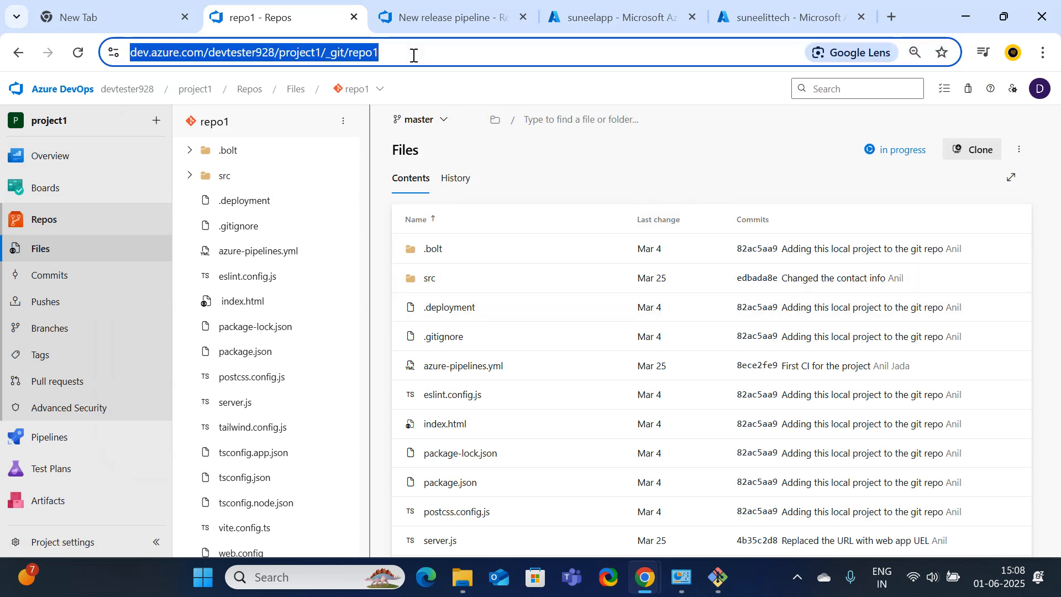
Complete the push with the repo1 URL and 'master' to send commit c3 to Azure DevOps
click(718, 577)
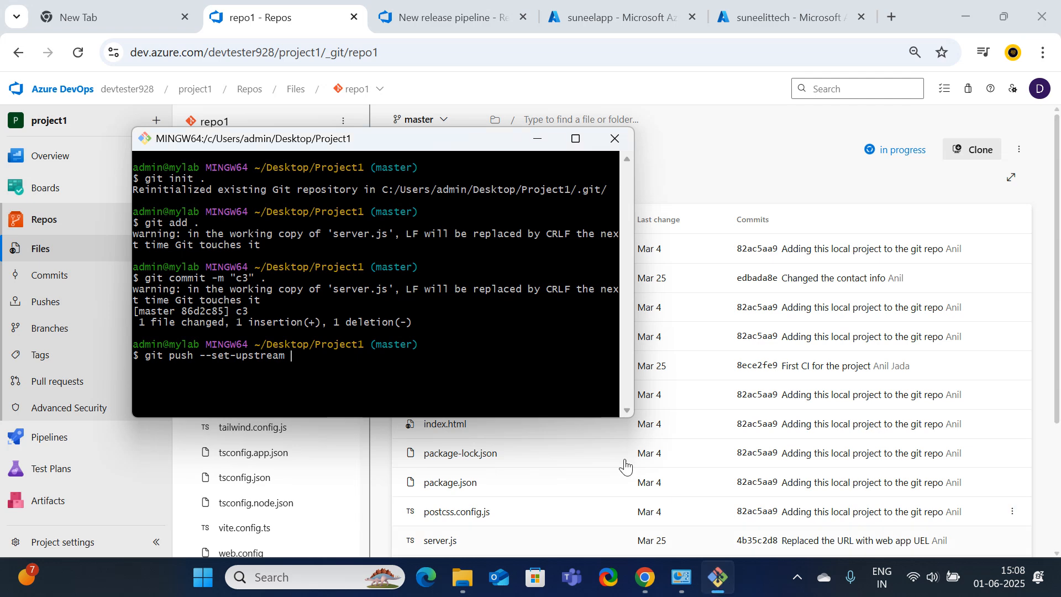
right_click(304, 359)
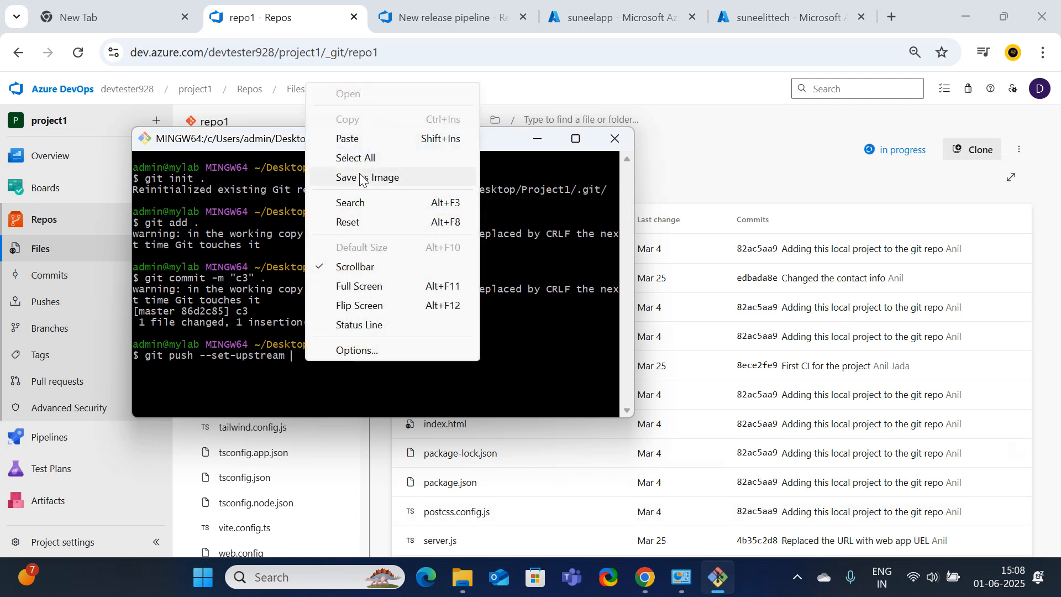
click(348, 139)
key(Return)
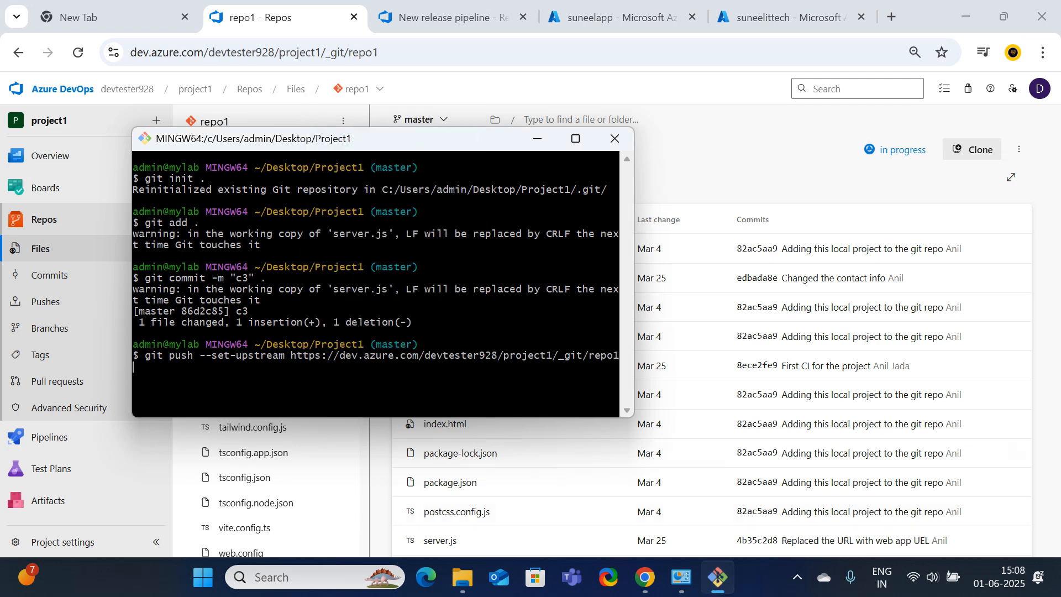
click(575, 139)
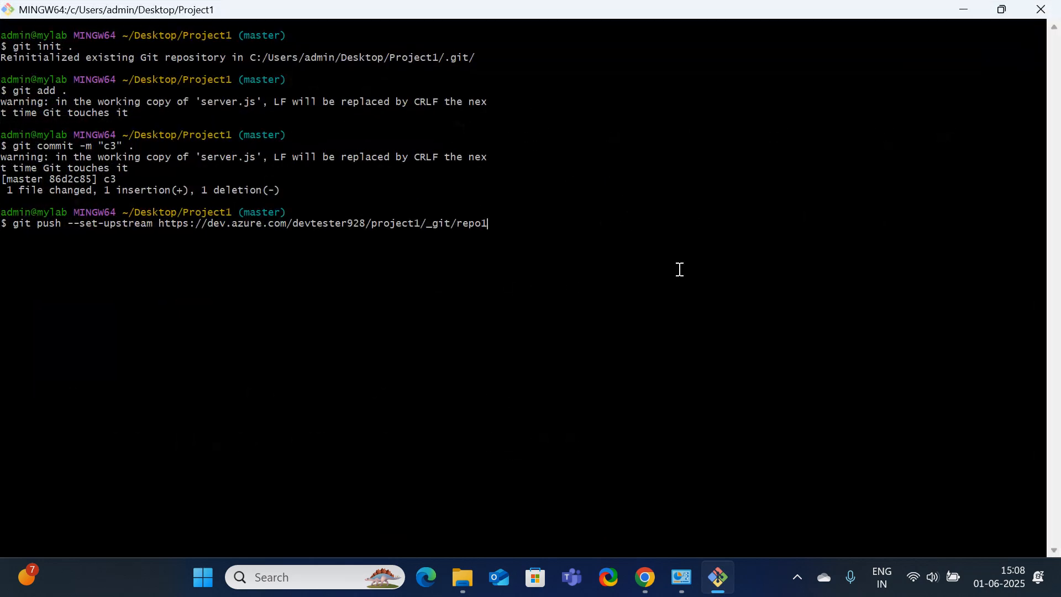
text(master)
click(966, 11)
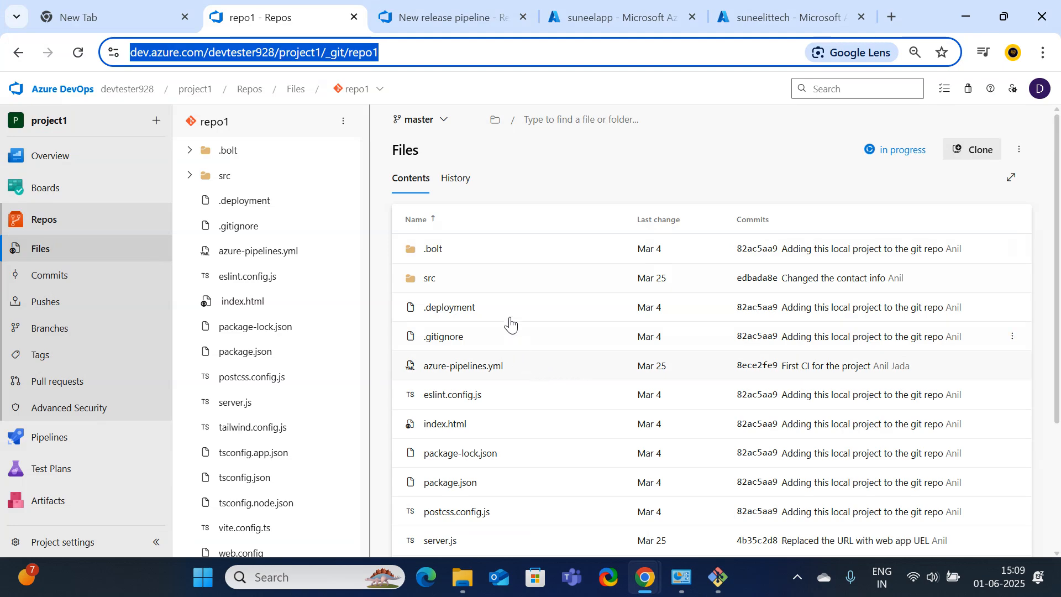
click(719, 577)
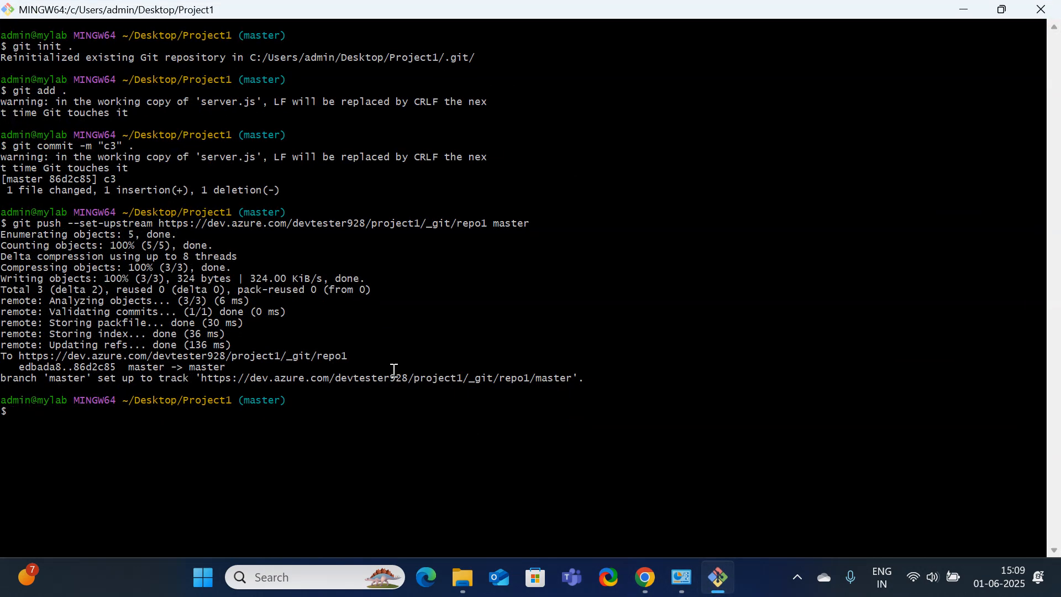
click(963, 17)
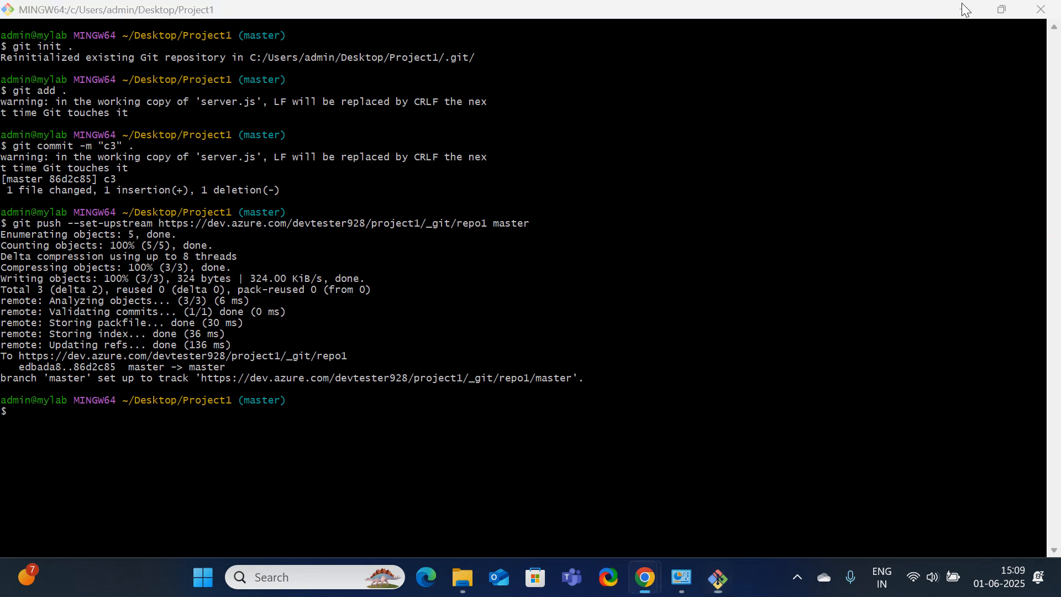
Open server.js in repo1's files and compare it against Release-3's deployment progress
scroll(587, 321, down, 2)
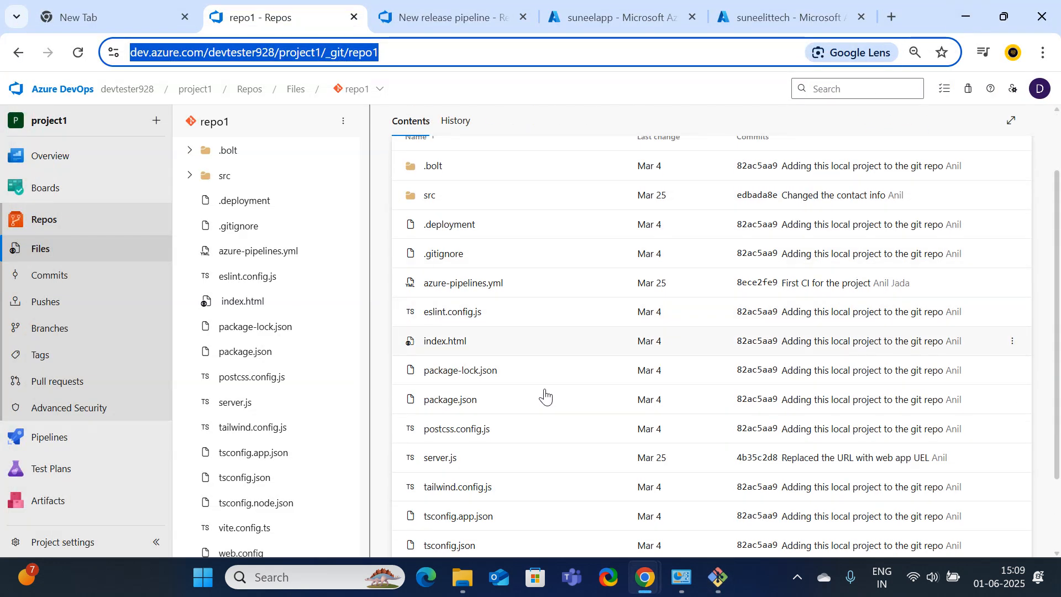
click(440, 458)
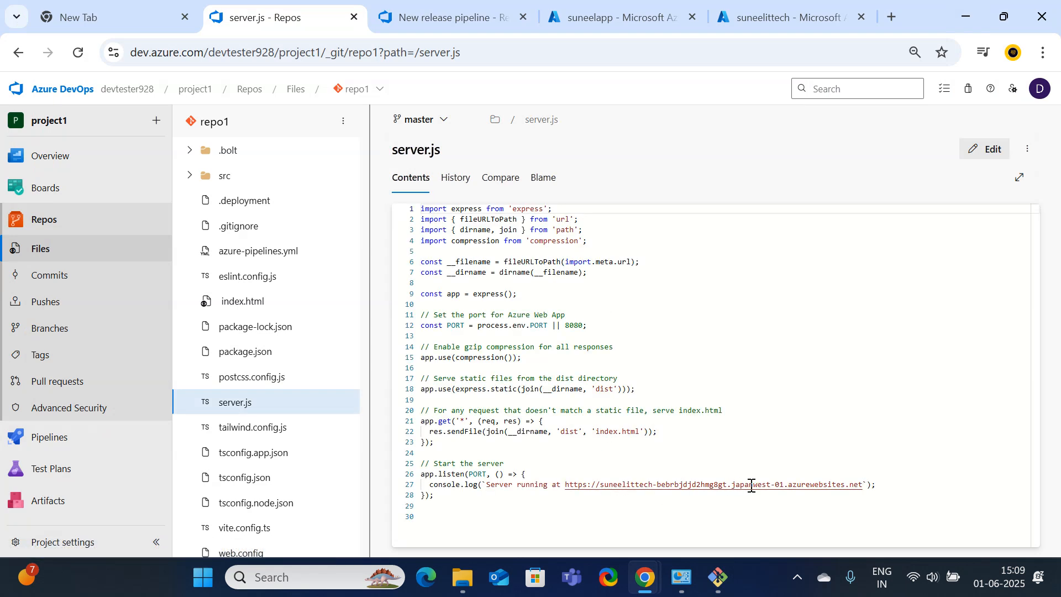
click(436, 7)
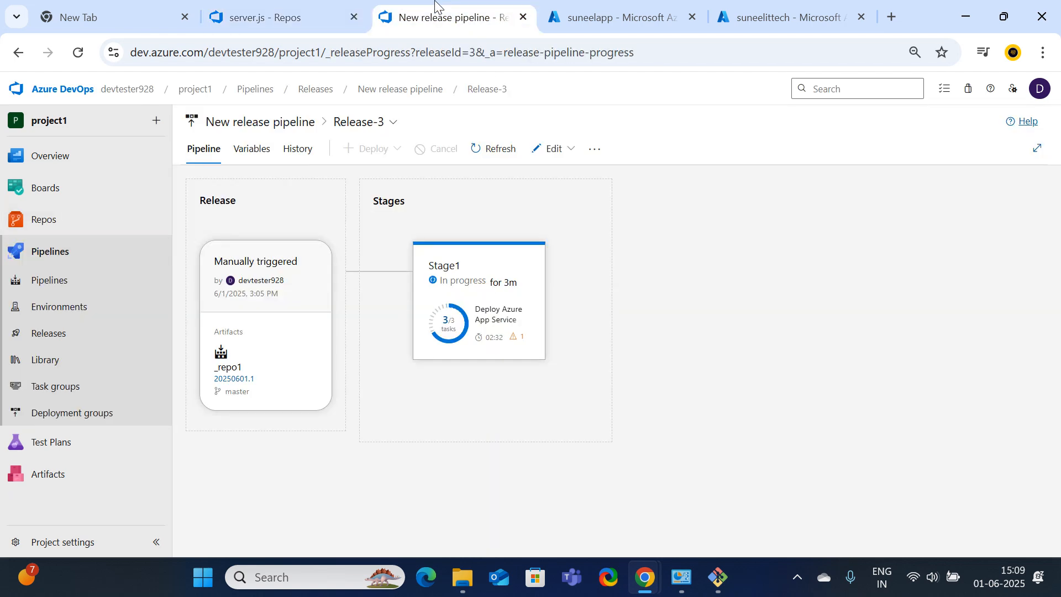
click(265, 8)
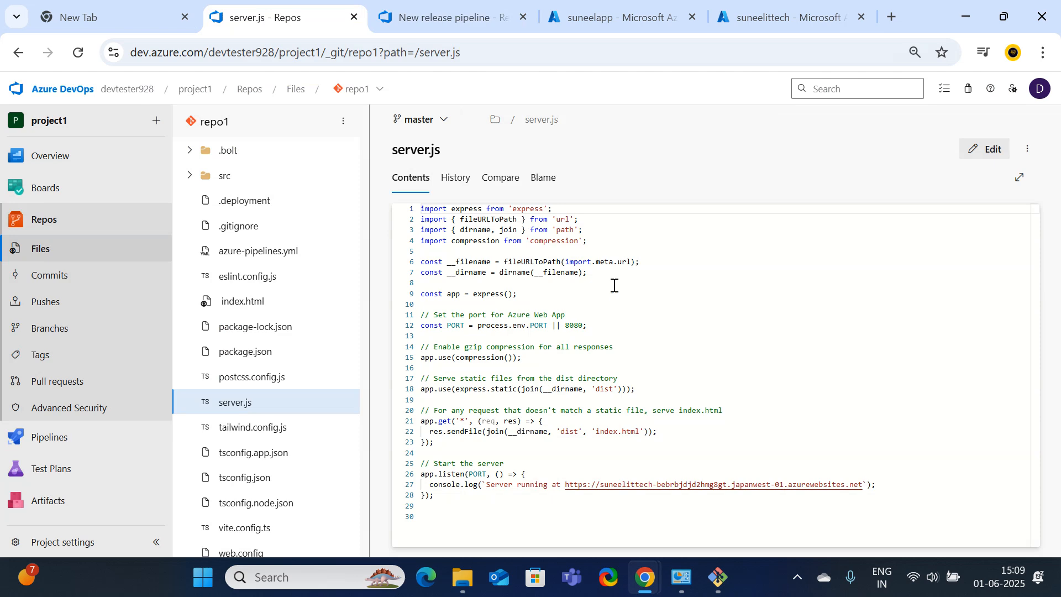
click(428, 13)
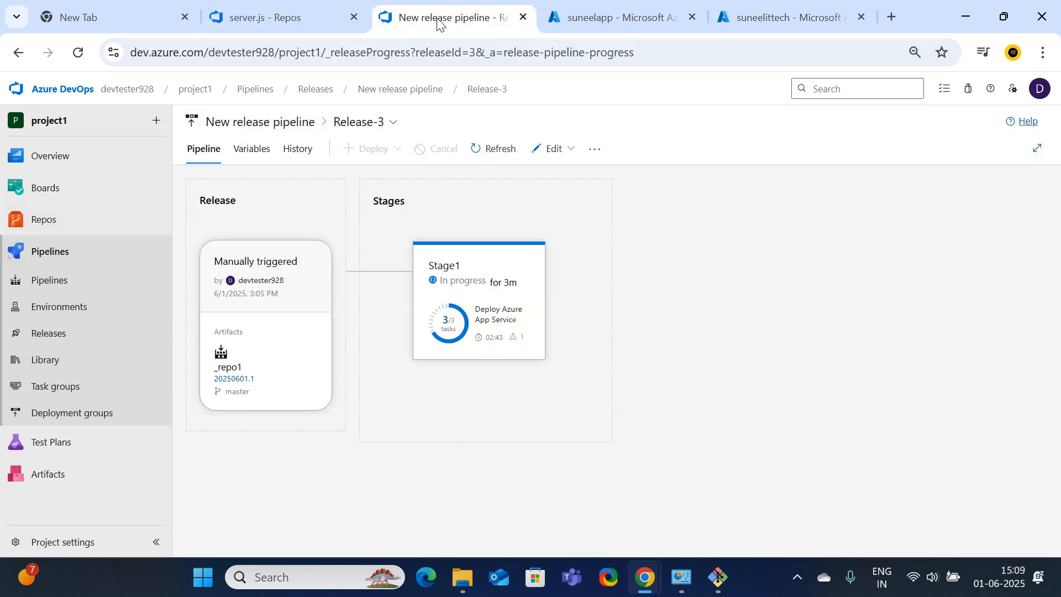
Look through Release-3's Edit, History and Variables tabs, then return to the Pipeline view
mouse_move(540, 343)
click(571, 156)
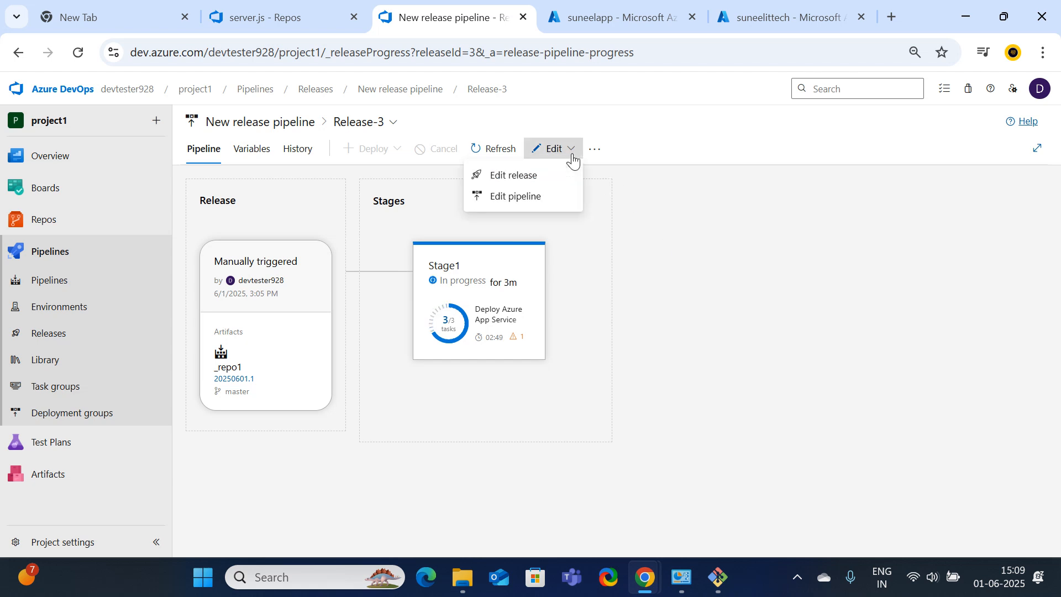
click(296, 156)
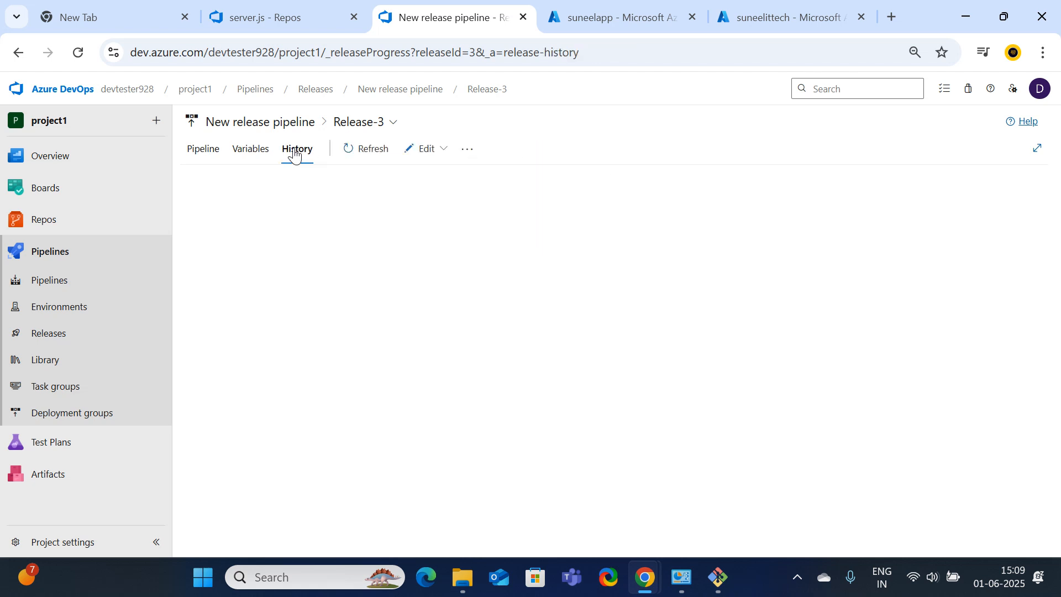
click(256, 151)
click(213, 155)
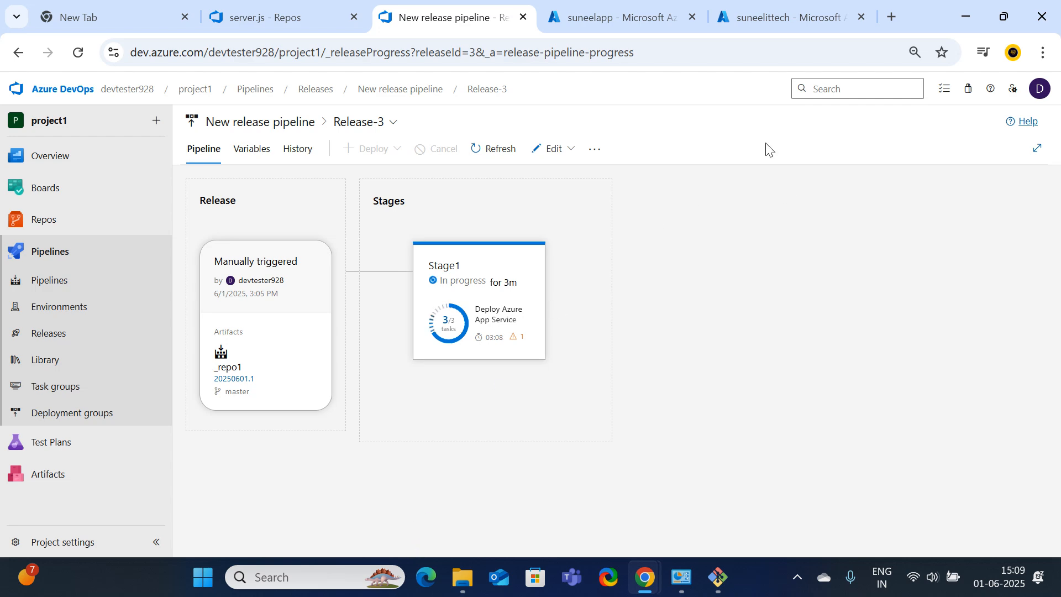
Paste the suneelittech default domain into a new tab to open the web app's placeholder page
click(620, 7)
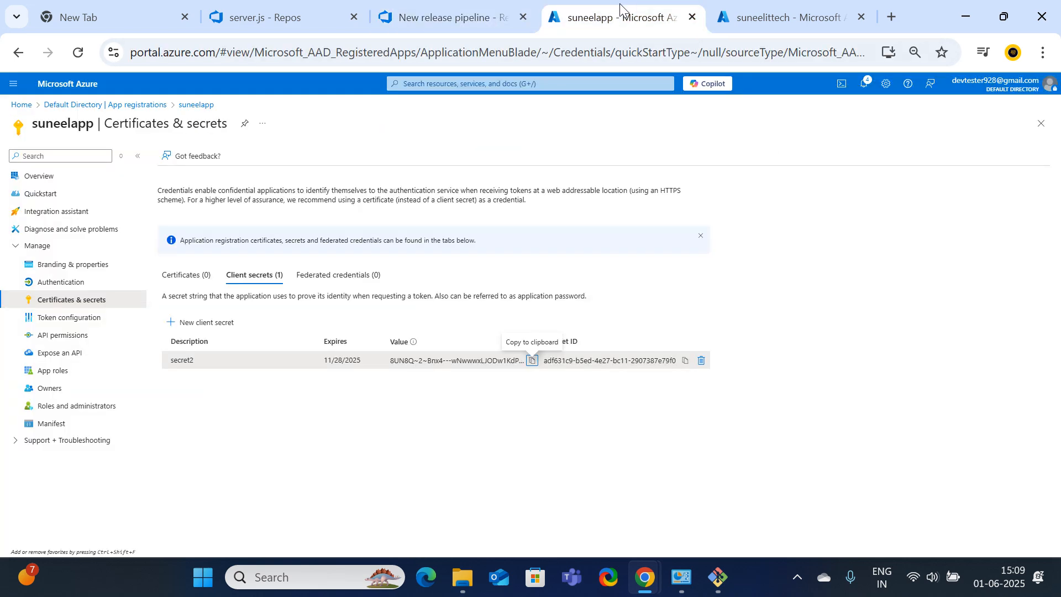
click(758, 16)
click(589, 9)
click(746, 10)
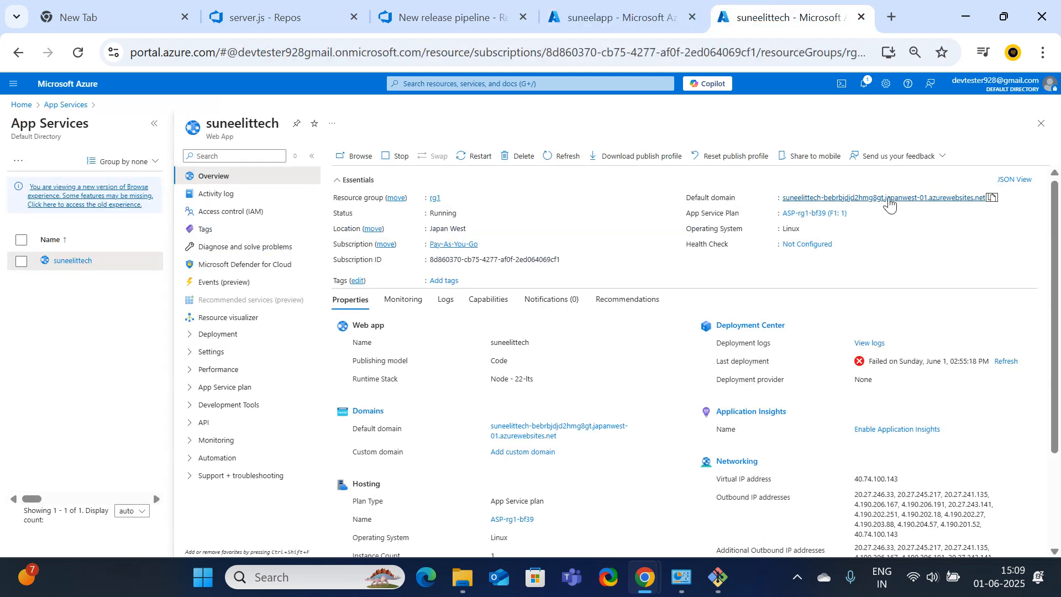
click(893, 10)
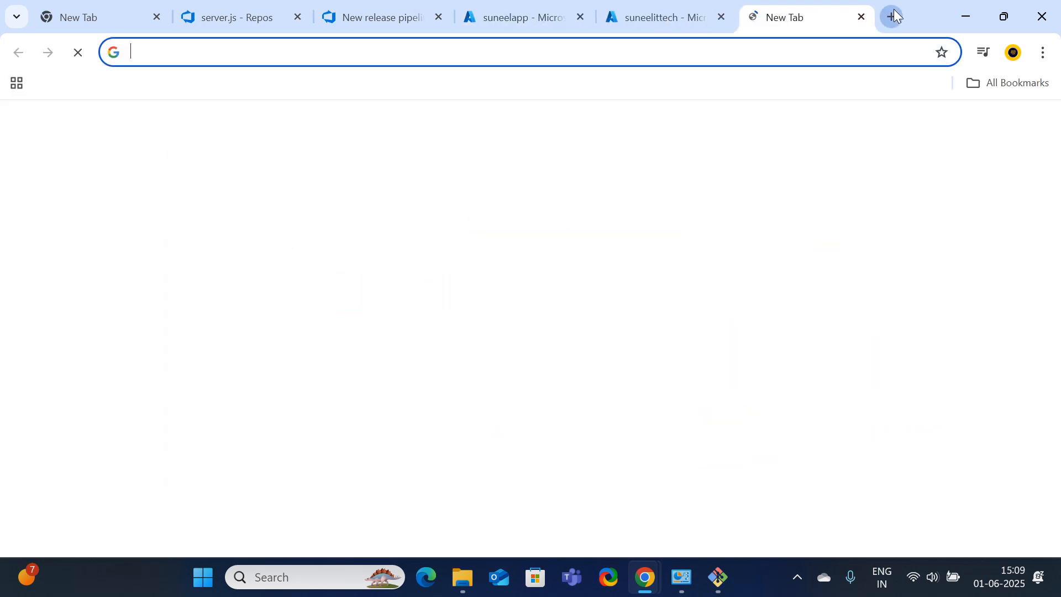
text(suneelittech-bebrbjdjd2hmg8gt.japanwest-01.azurewebsites.net)
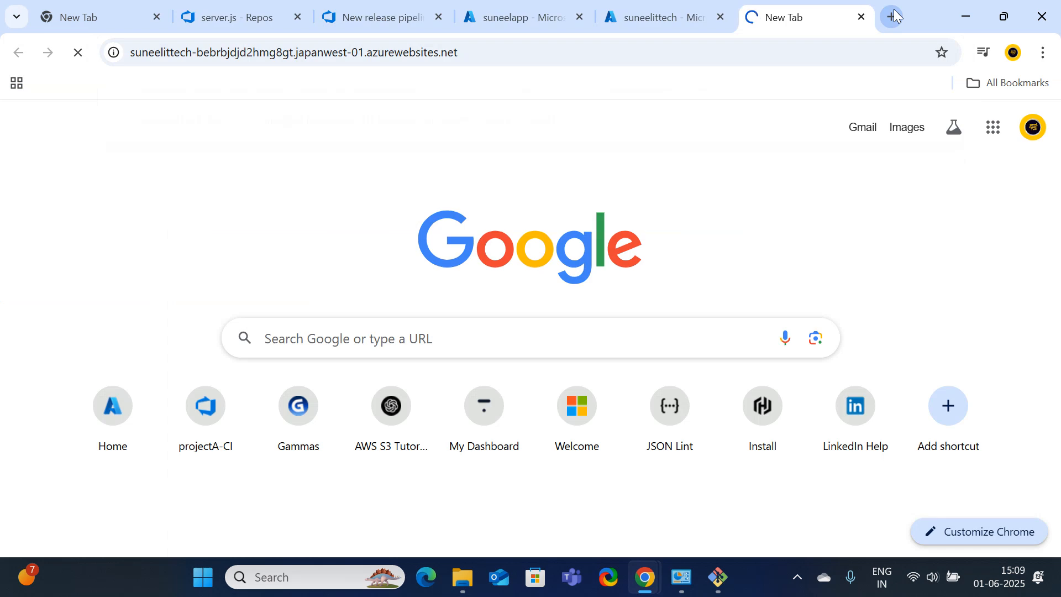
click(645, 8)
click(756, 12)
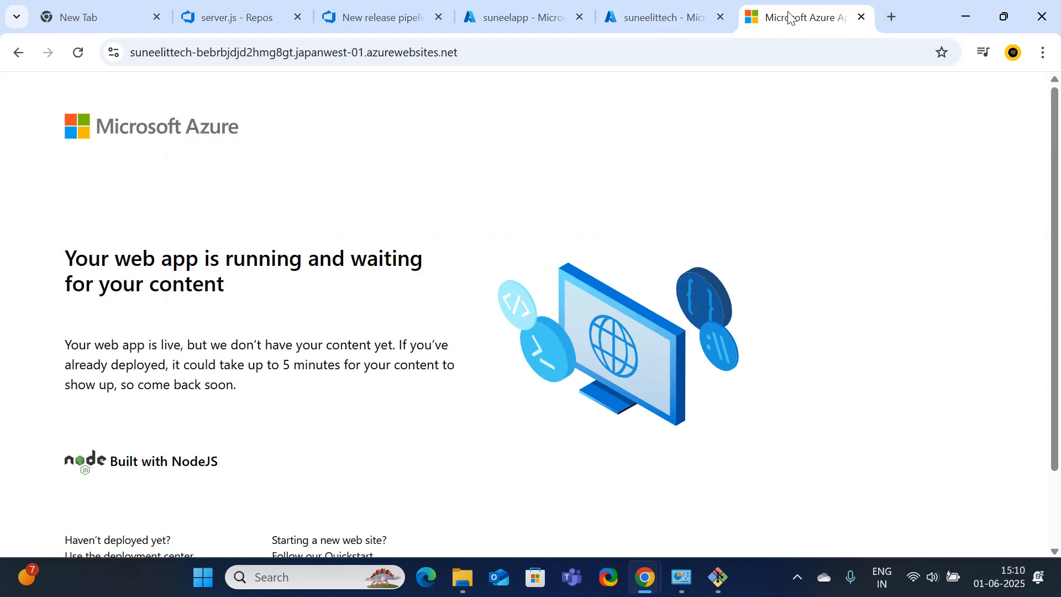
Recheck Release-3 progress, server.js and the web app page, ending on Release-3
click(688, 18)
click(530, 18)
click(419, 21)
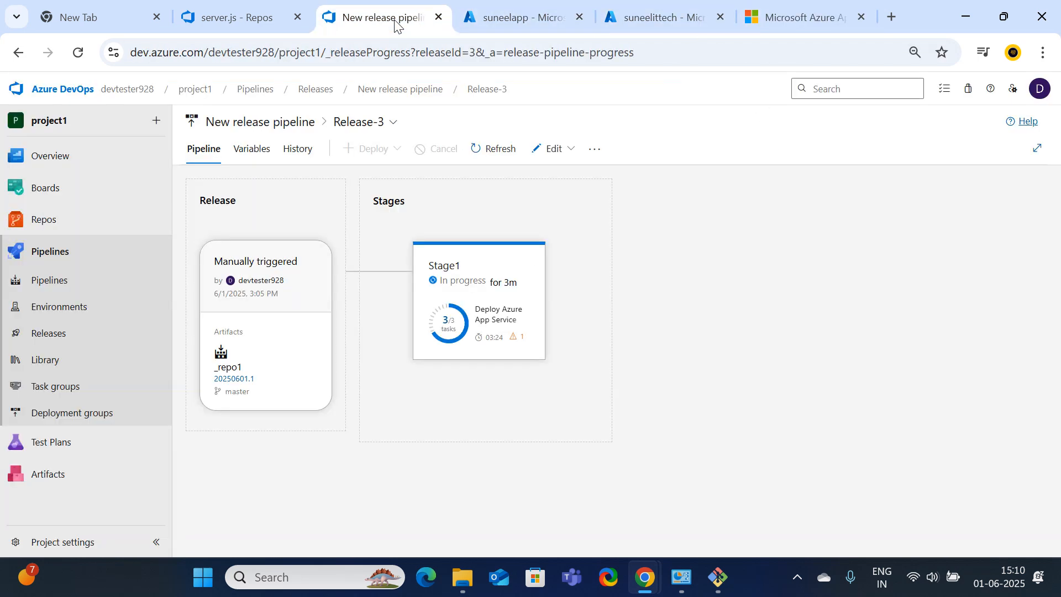
click(237, 18)
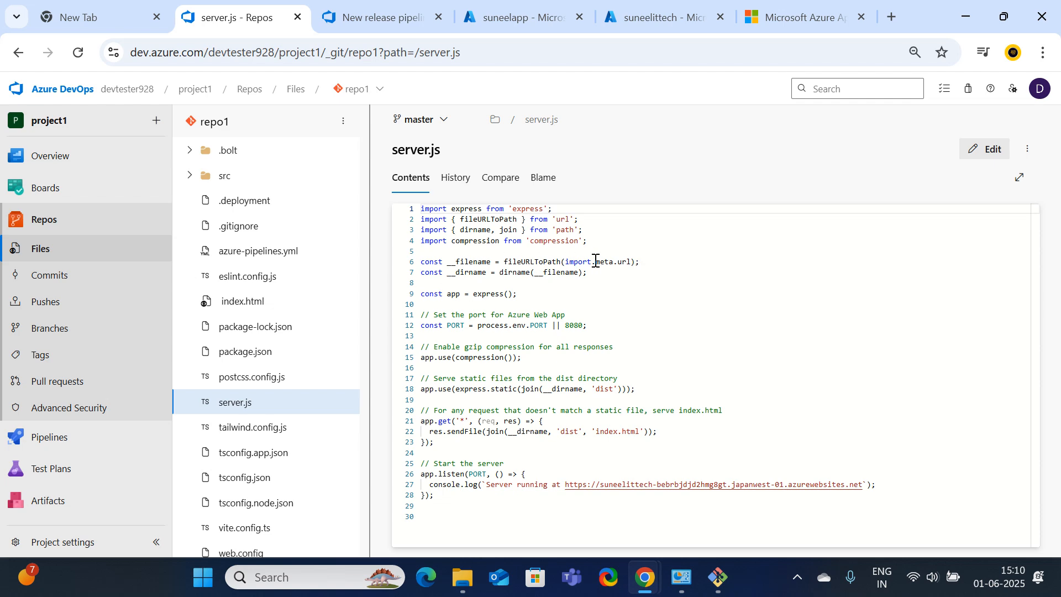
click(707, 17)
click(741, 15)
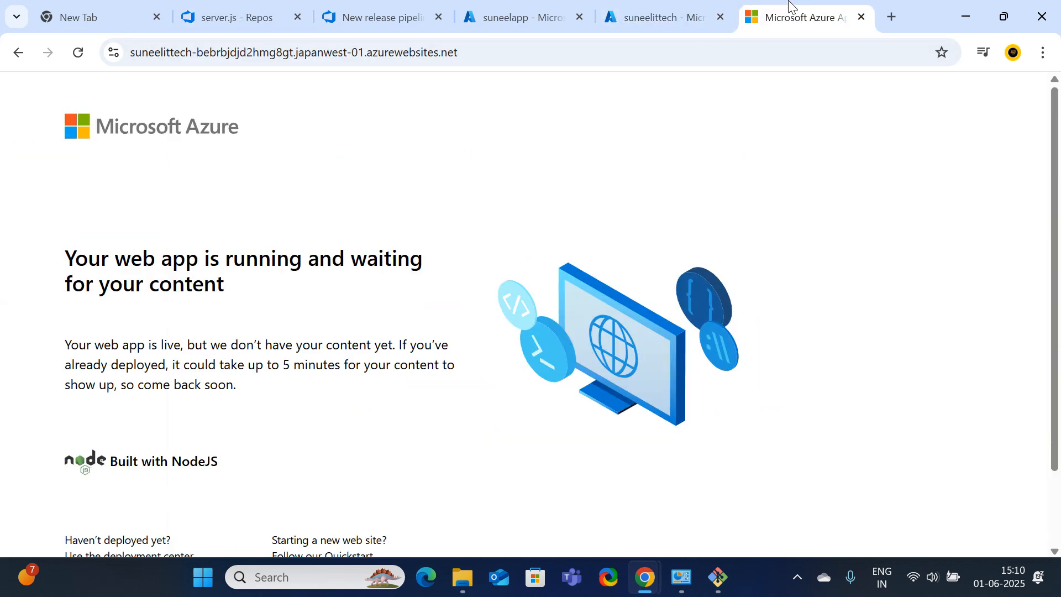
click(655, 16)
click(510, 7)
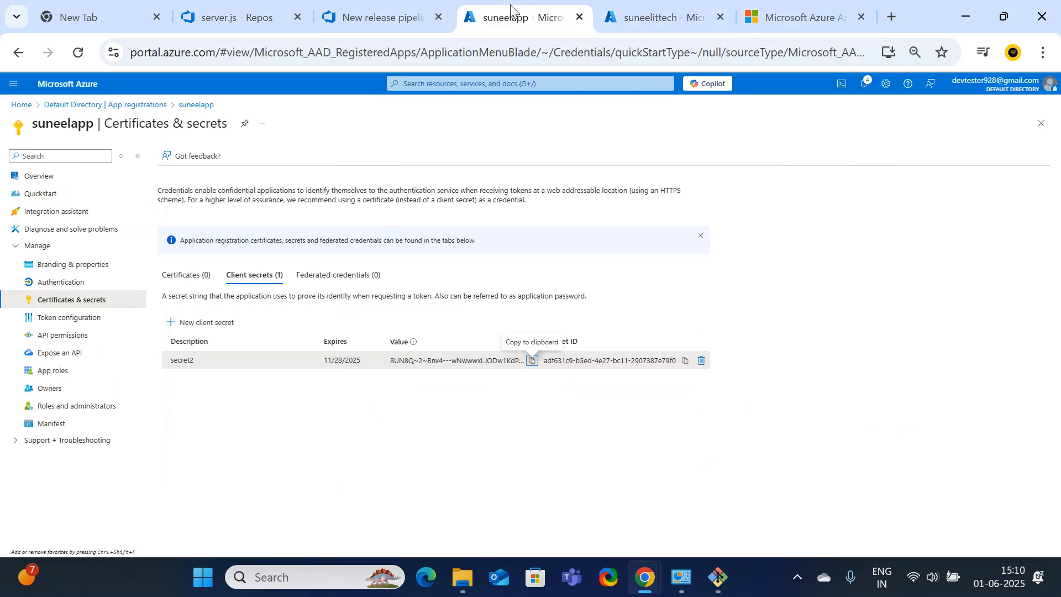
click(365, 11)
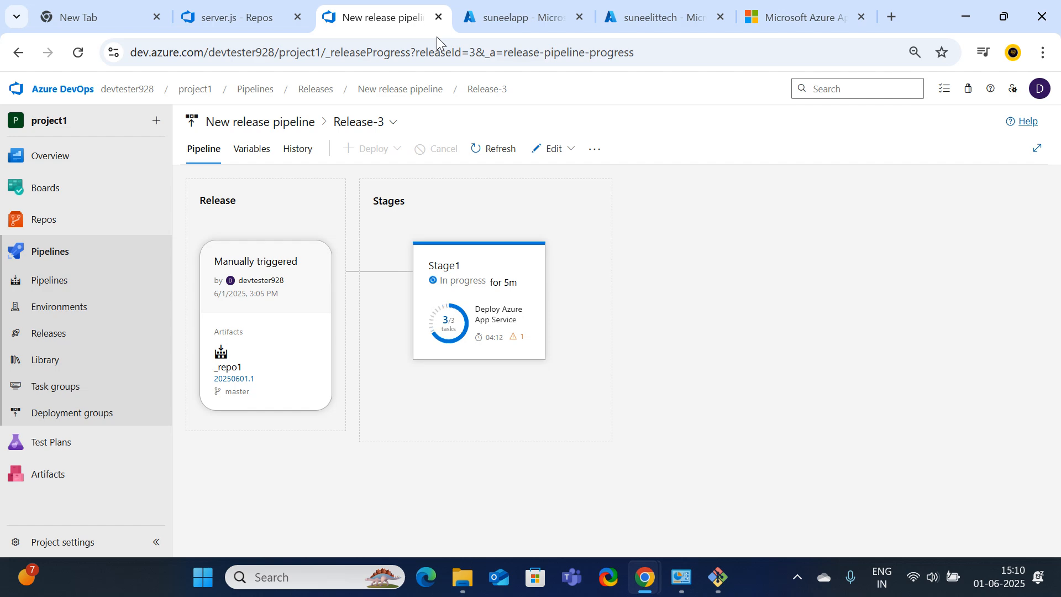
Leave Release-3 for the suneelittech web app overview and expand its Deployment menu
click(534, 5)
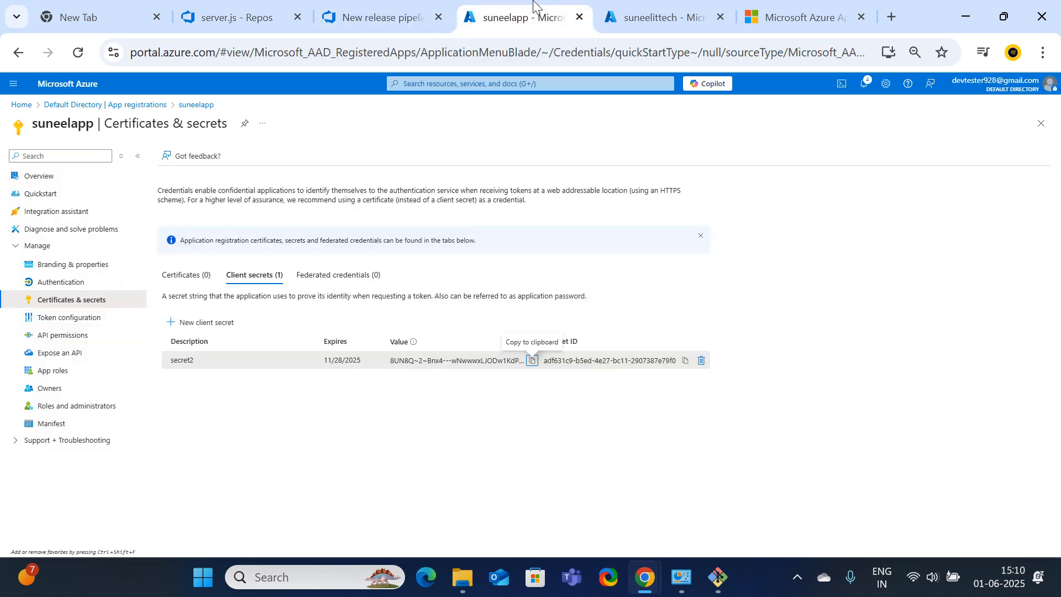
click(654, 16)
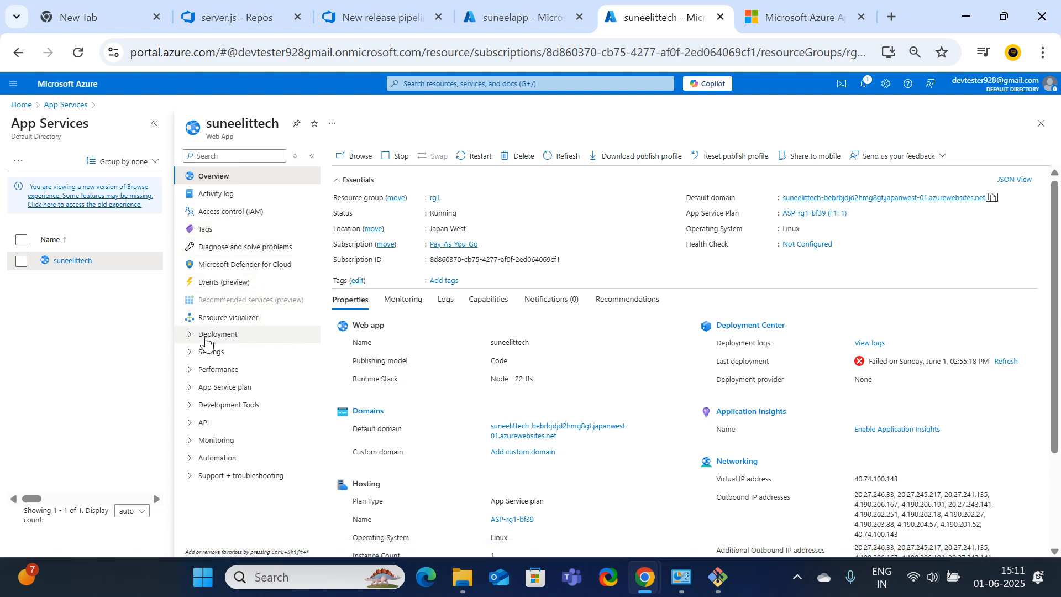
click(203, 340)
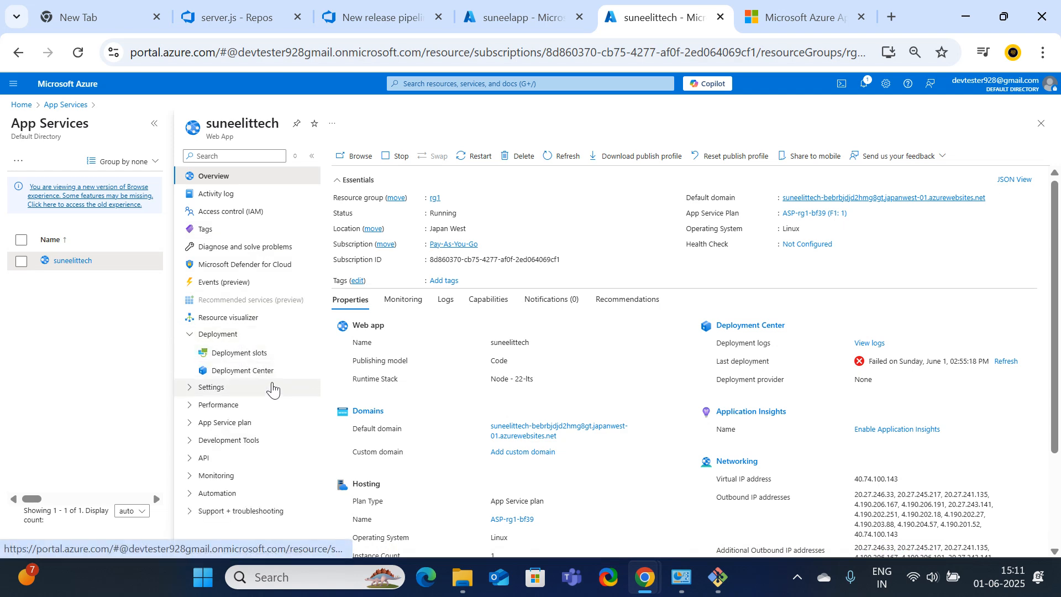
Open the web app's Advanced Tools under Development Tools and launch Kudu in a new tab
click(188, 441)
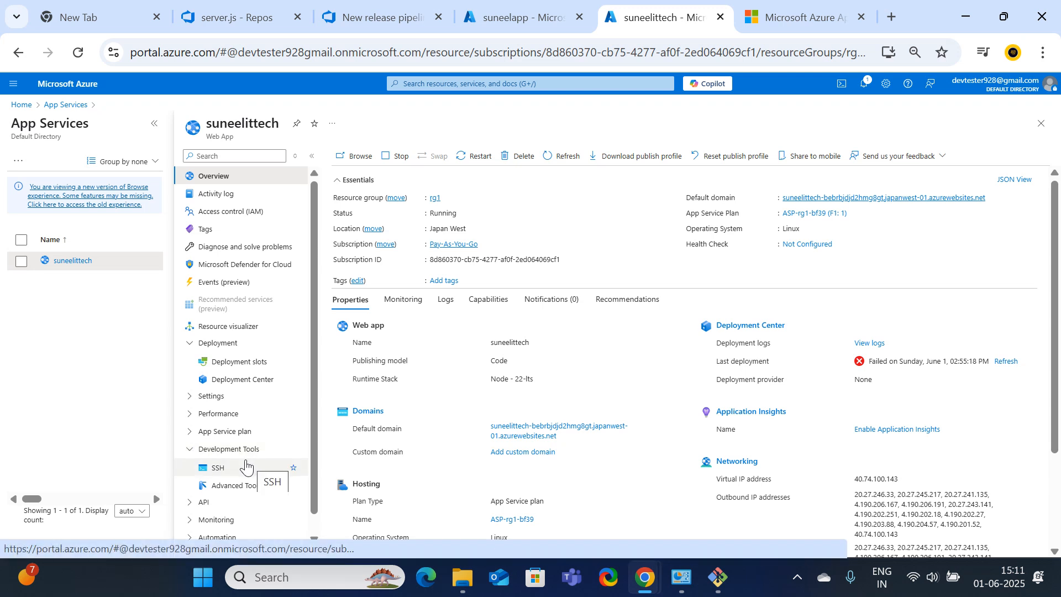
click(234, 491)
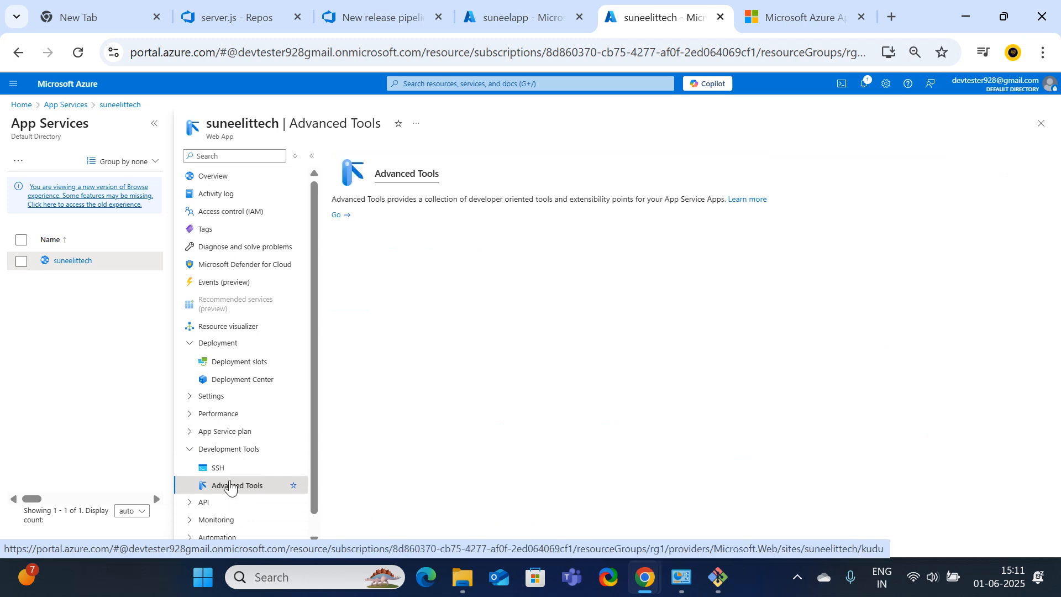
click(339, 216)
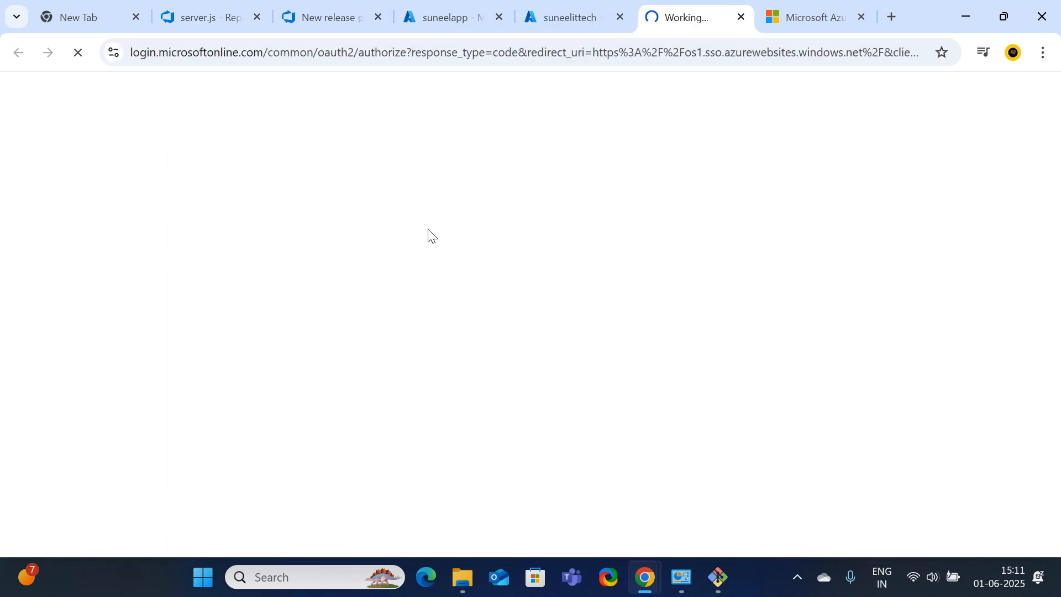
Load the Kudu site, view Site wwwroot (only a drop/ folder), and return to Environment
click(568, 23)
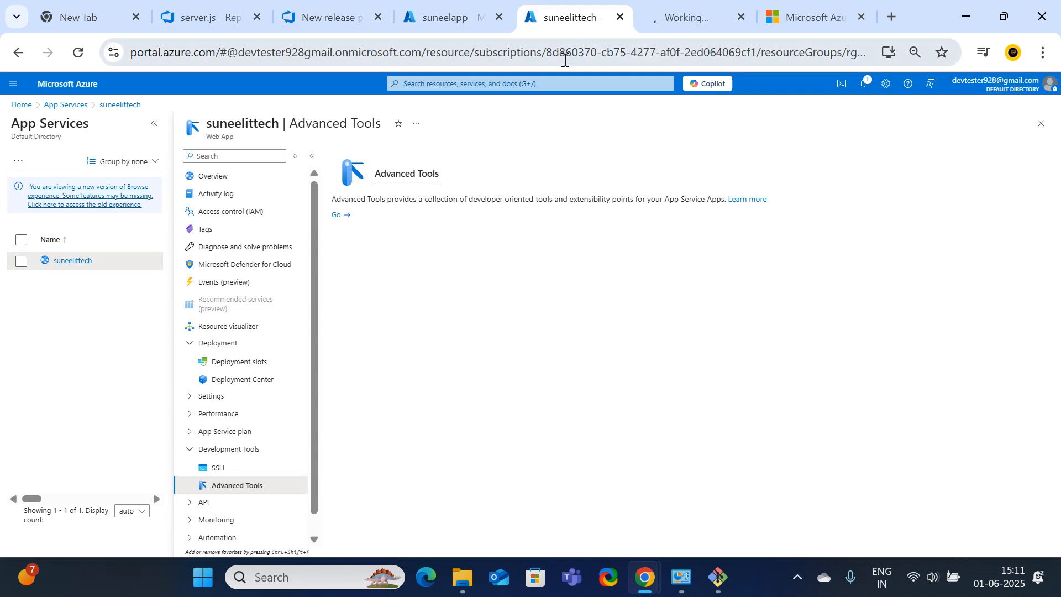
click(683, 13)
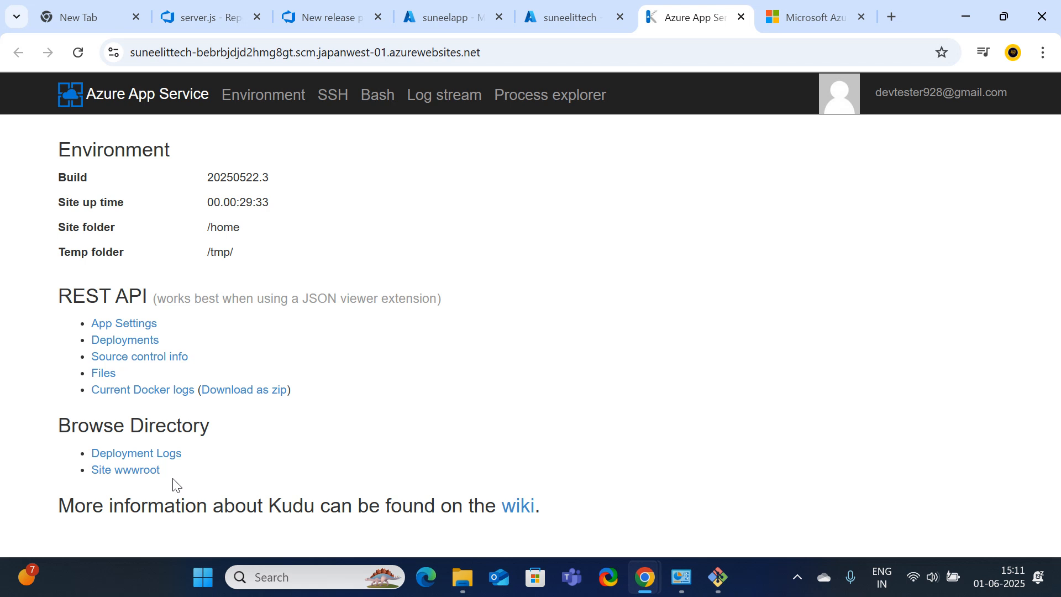
click(103, 475)
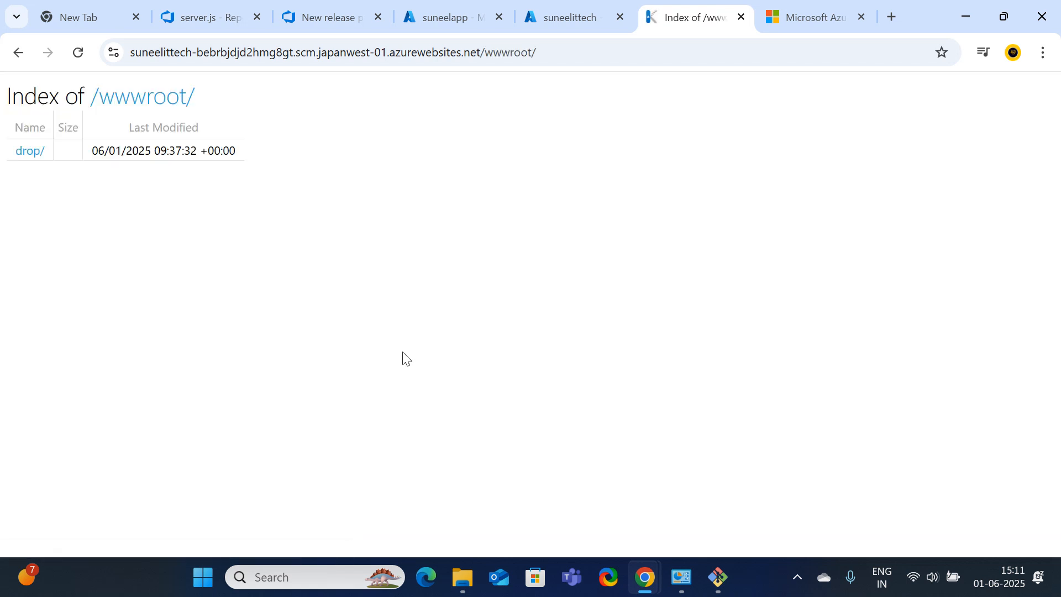
click(18, 52)
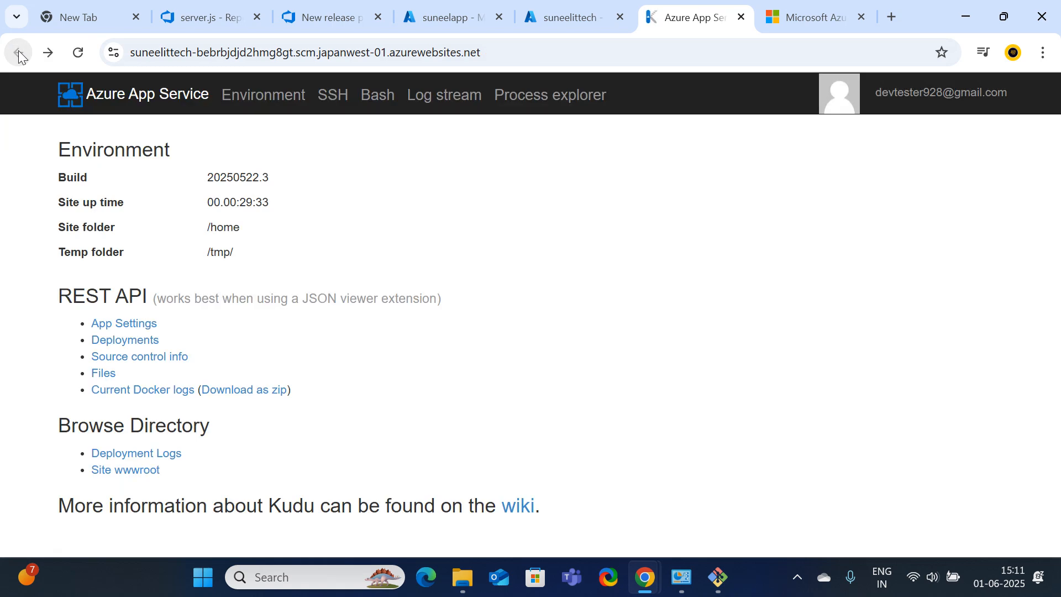
Open a Bash console in Kudu, list the home directory, and change into site
click(370, 105)
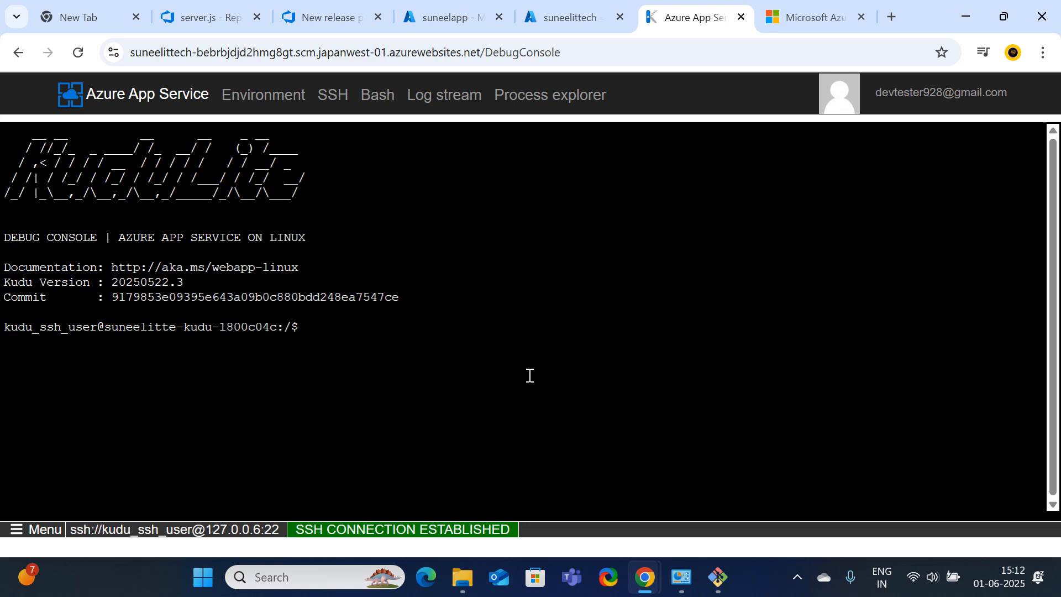
text(ls)
key(Return)
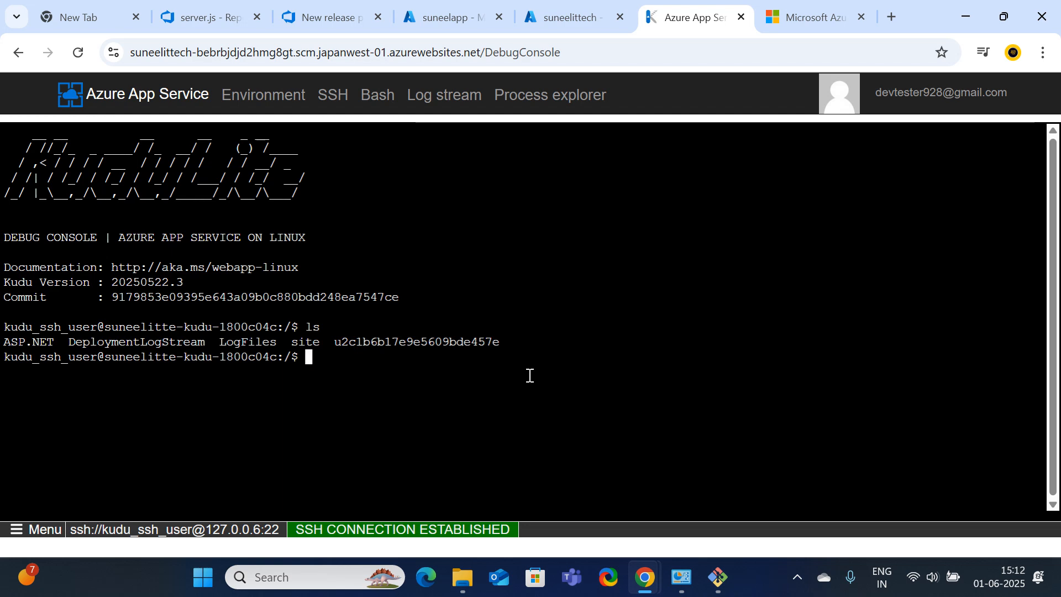
text(cd site)
key(Return)
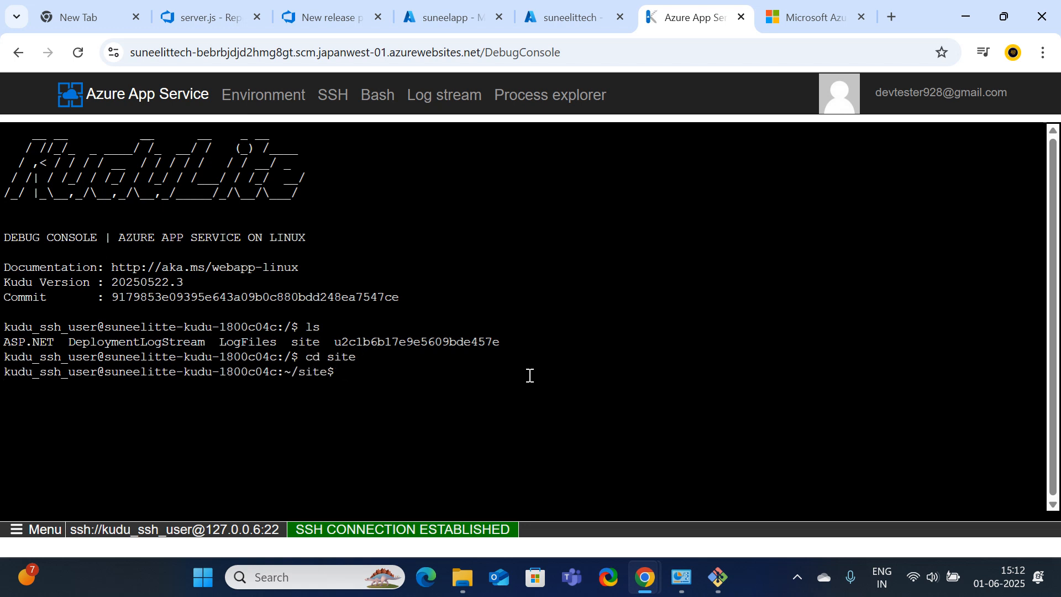
List the site folder, move into wwwroot, and confirm it holds only drop
text(ll)
key(Return)
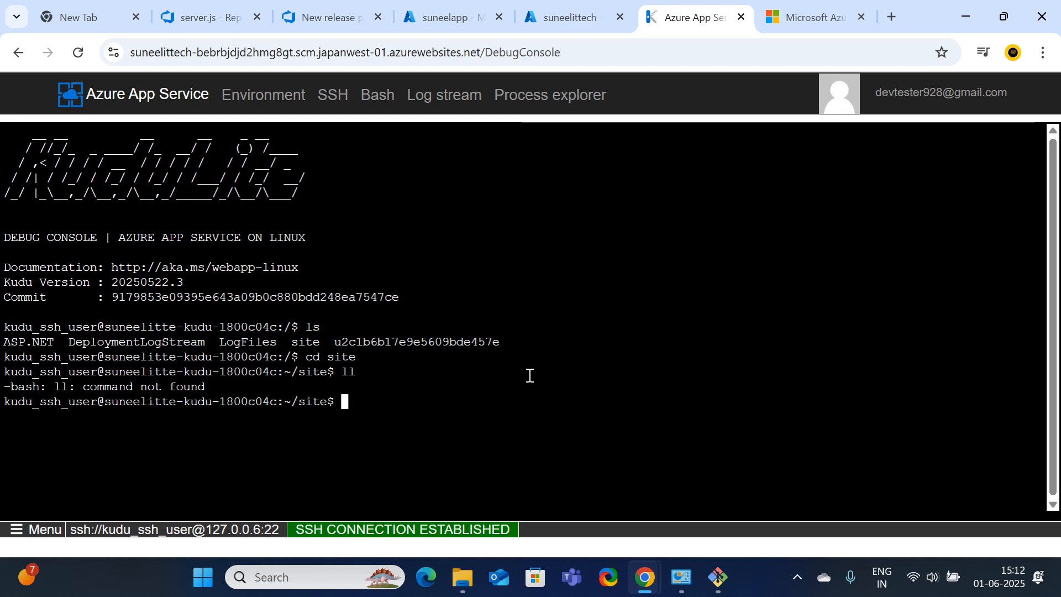
text(ls)
key(Return)
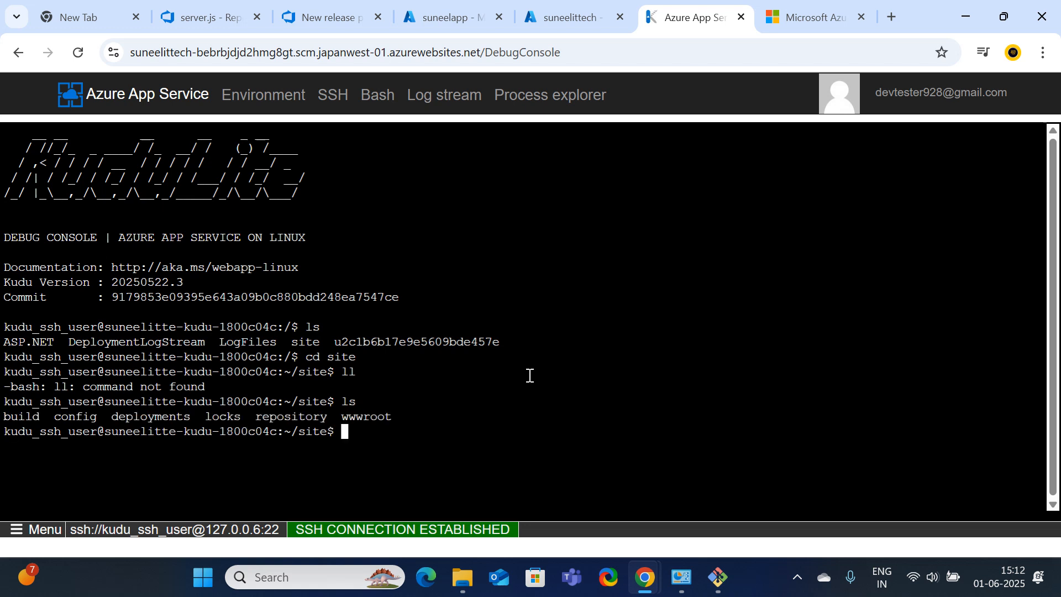
text(cd)
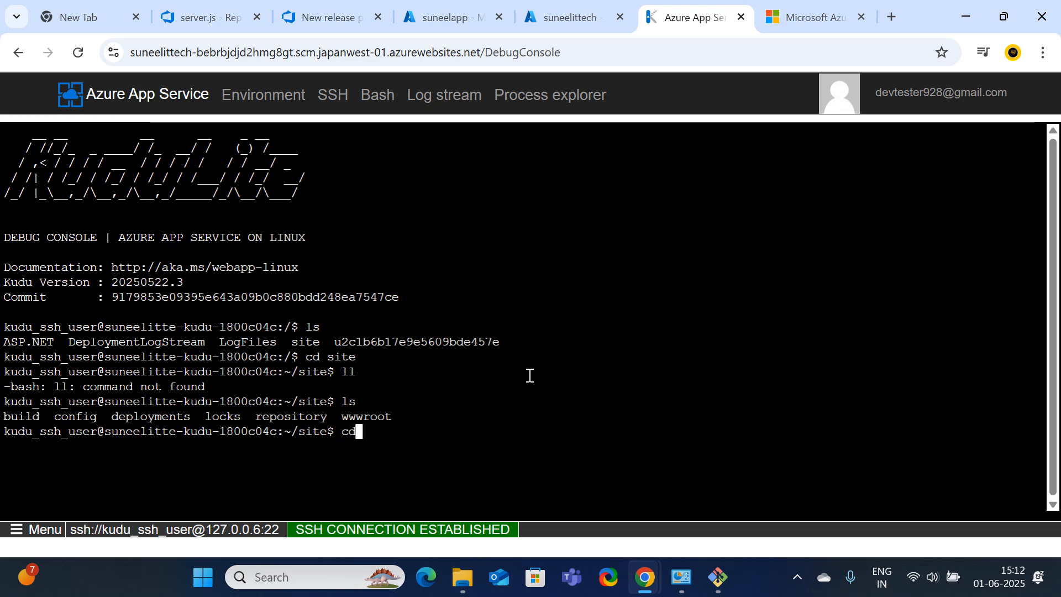
text( www)
key(Tab)
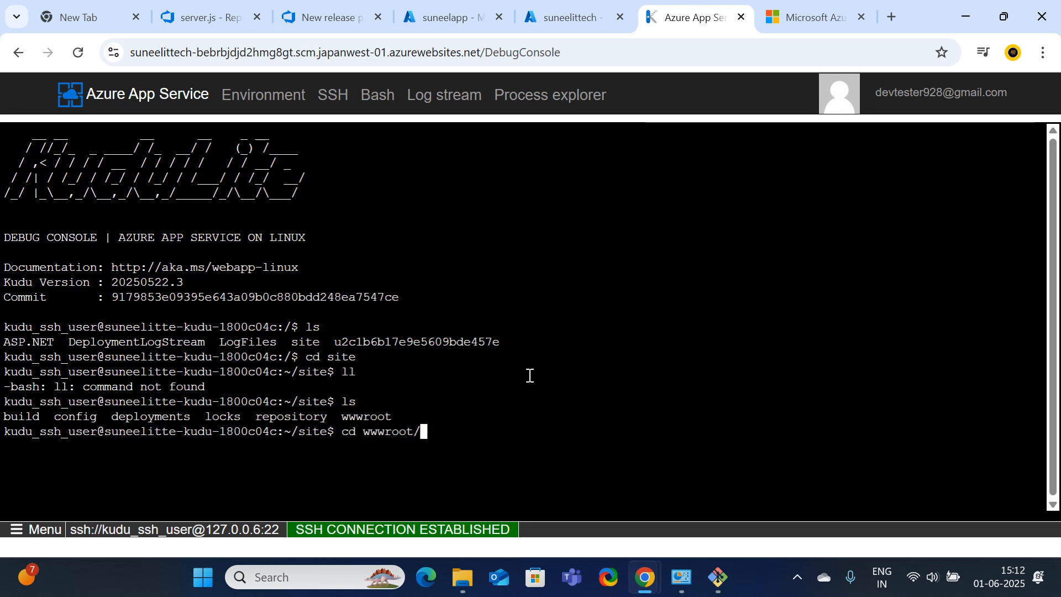
key(Return)
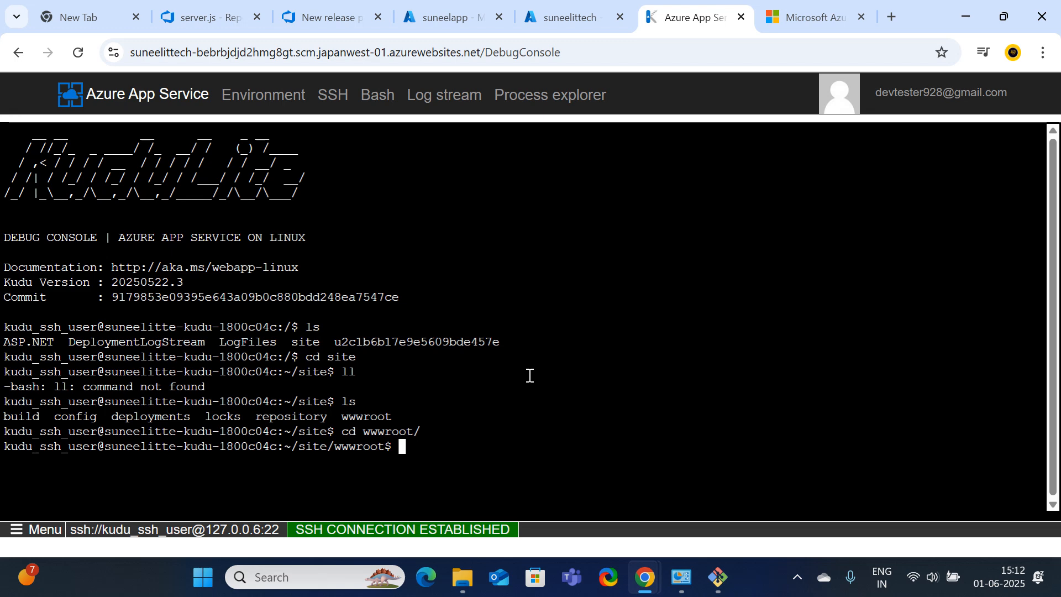
text(ls)
key(Return)
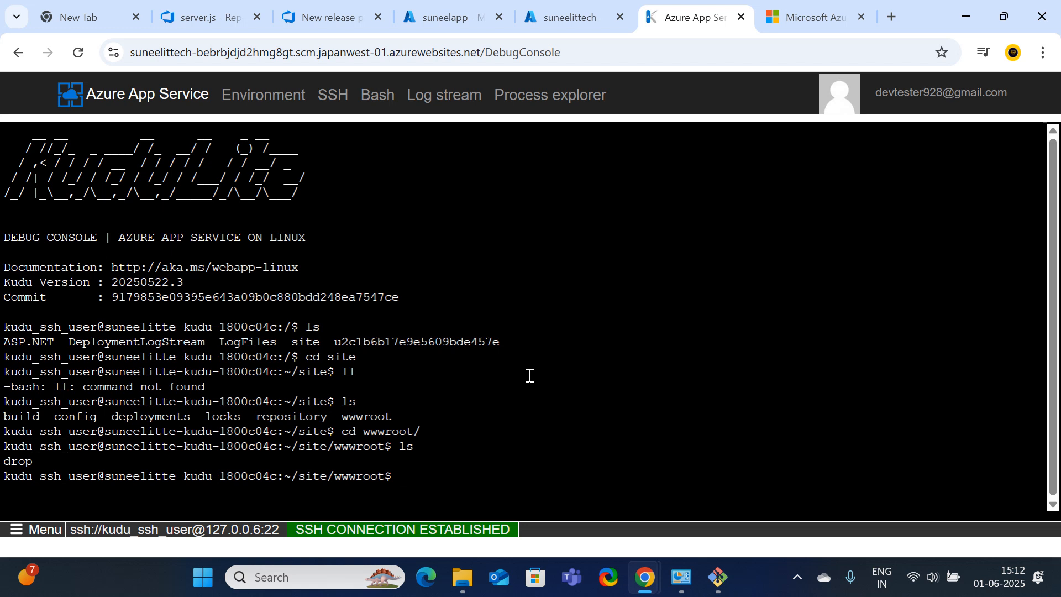
Move everything from wwwroot/drop into wwwroot and list the files (server.js, dist, package.json)
text(mv /home)
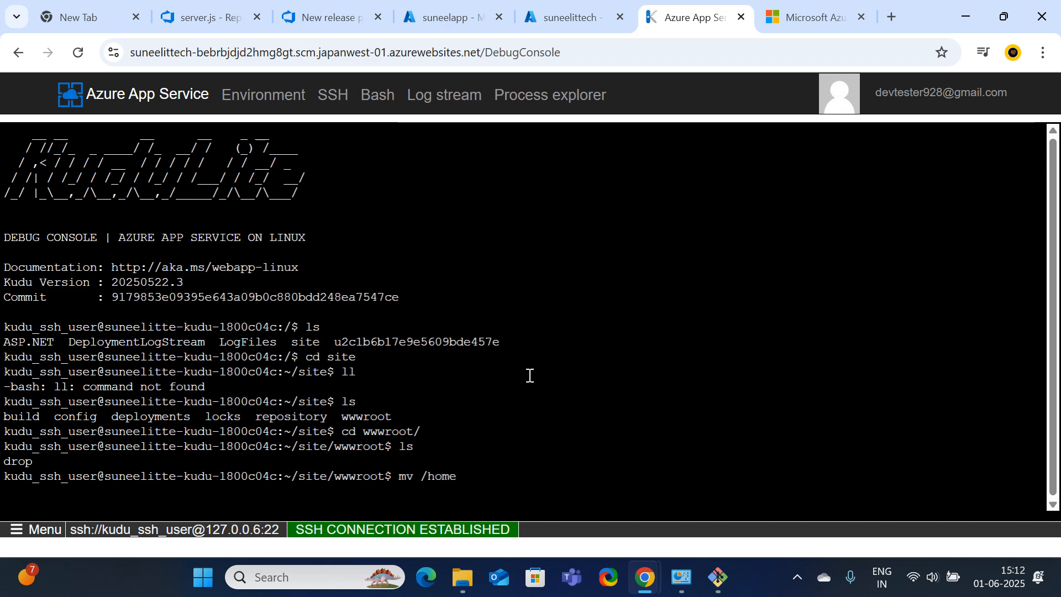
text(/site)
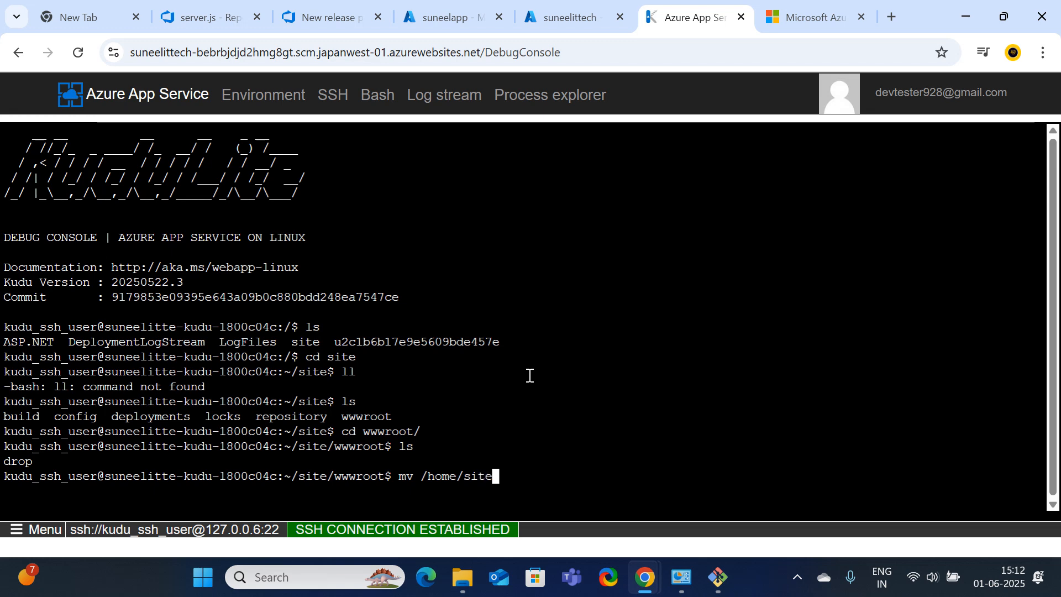
text(/www)
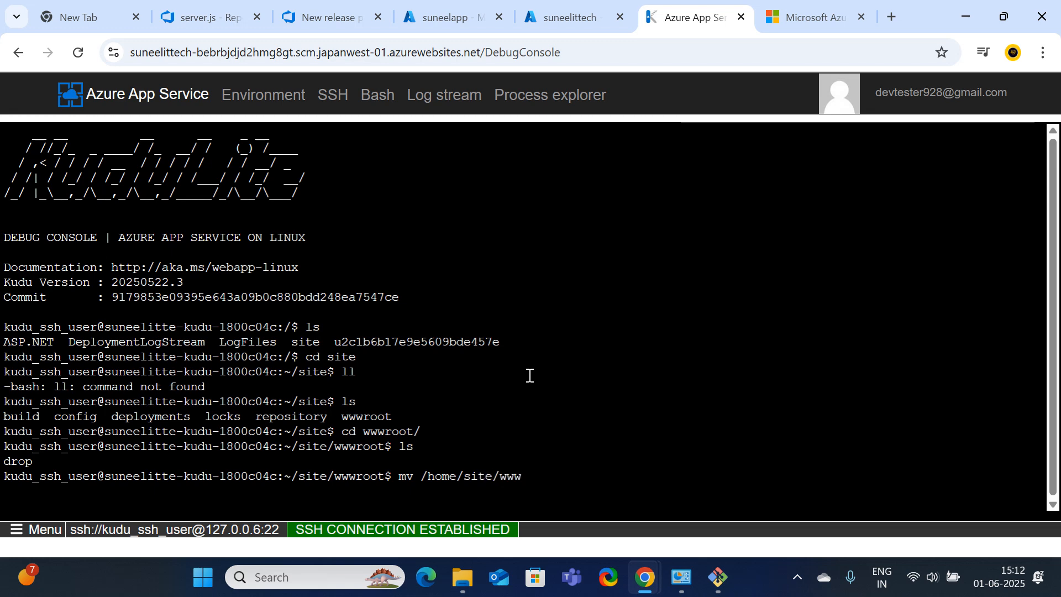
text(root)
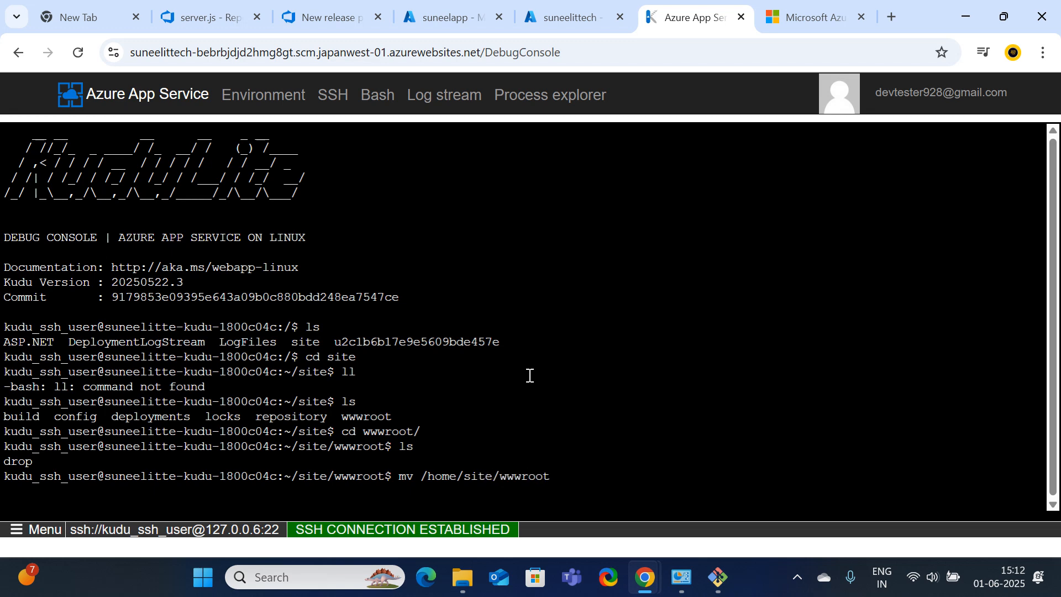
text(/dr)
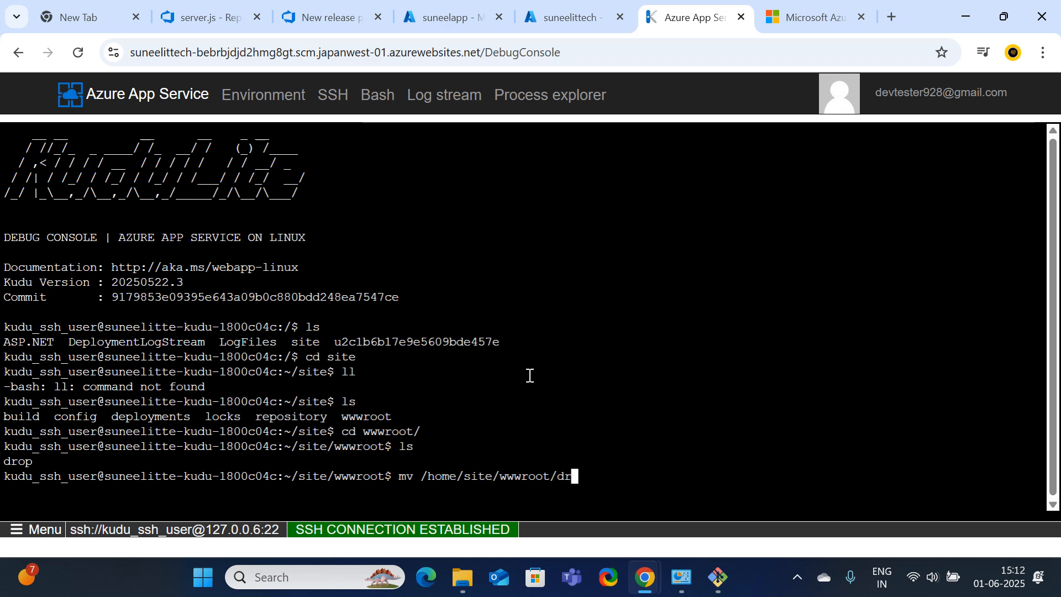
text(op)
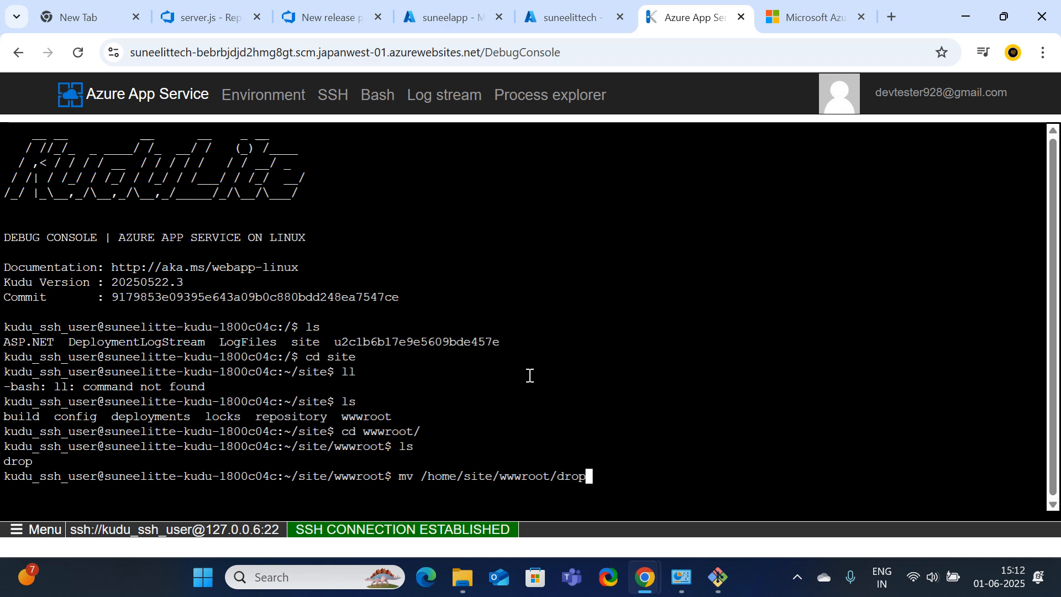
text(/)
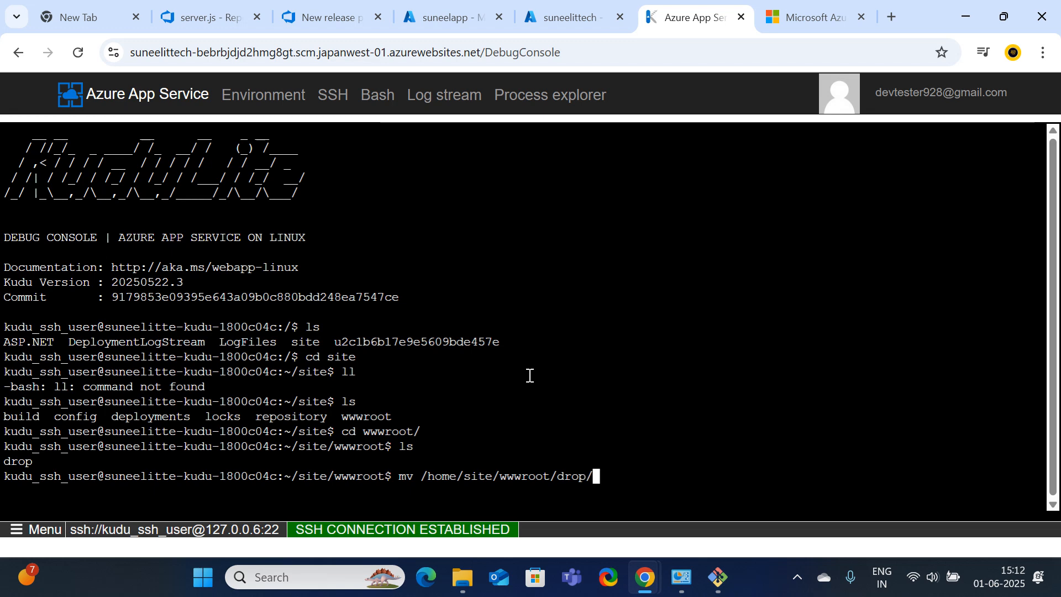
text(*)
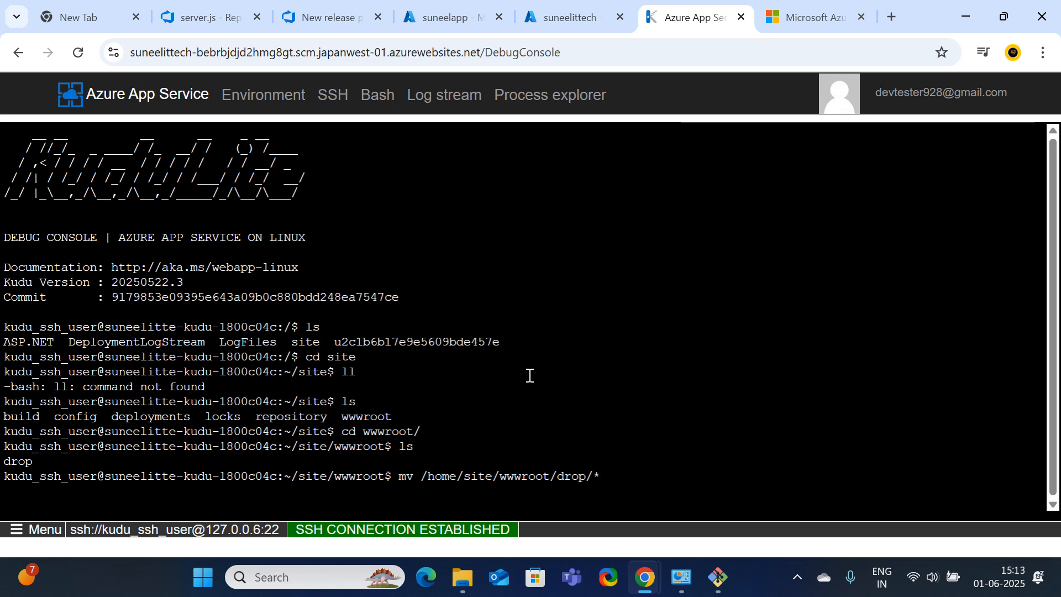
text( /home)
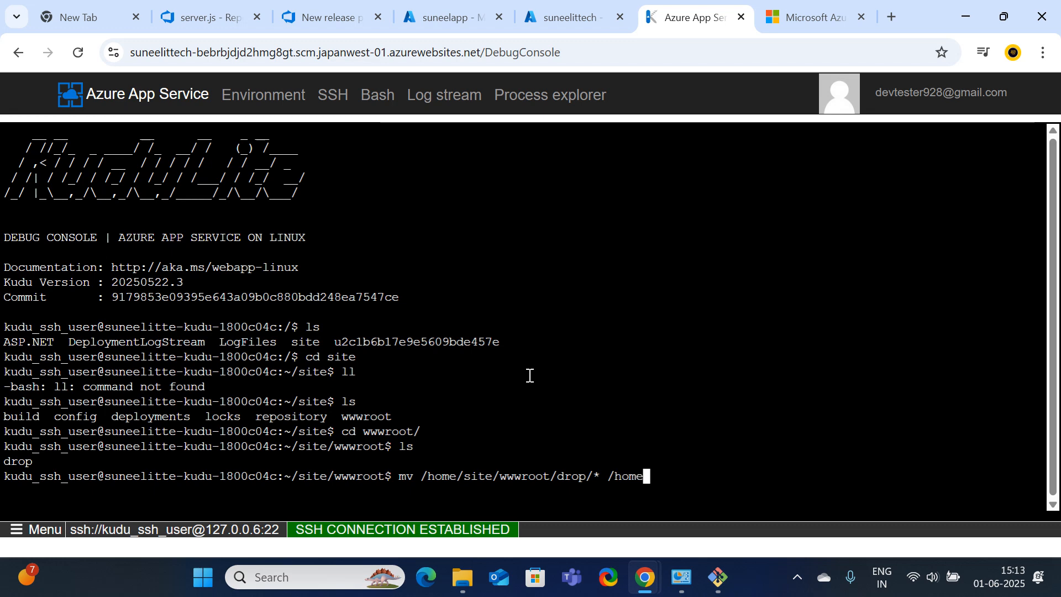
text(/sit)
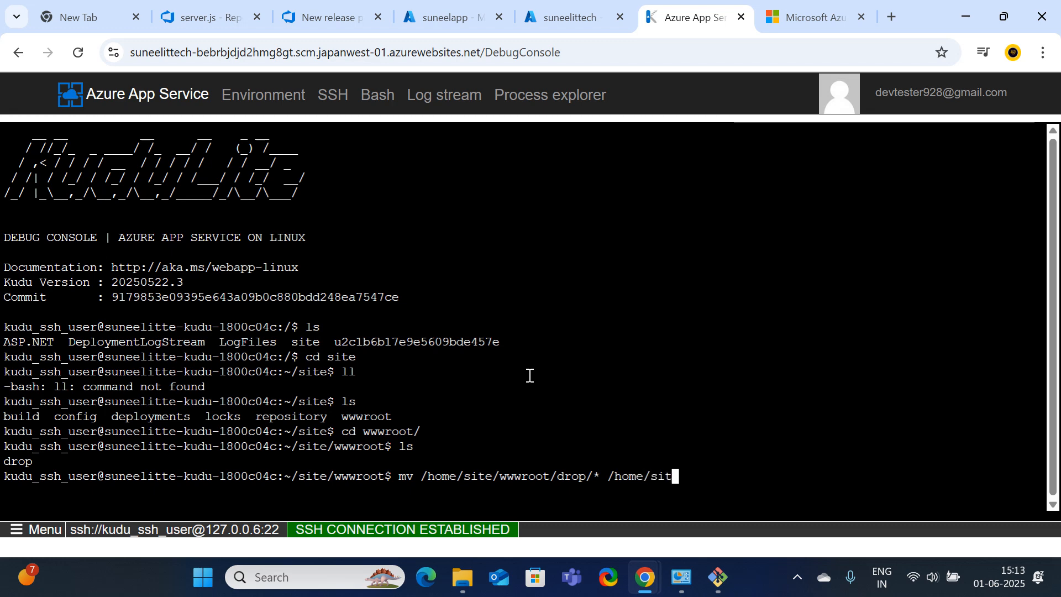
text(e/)
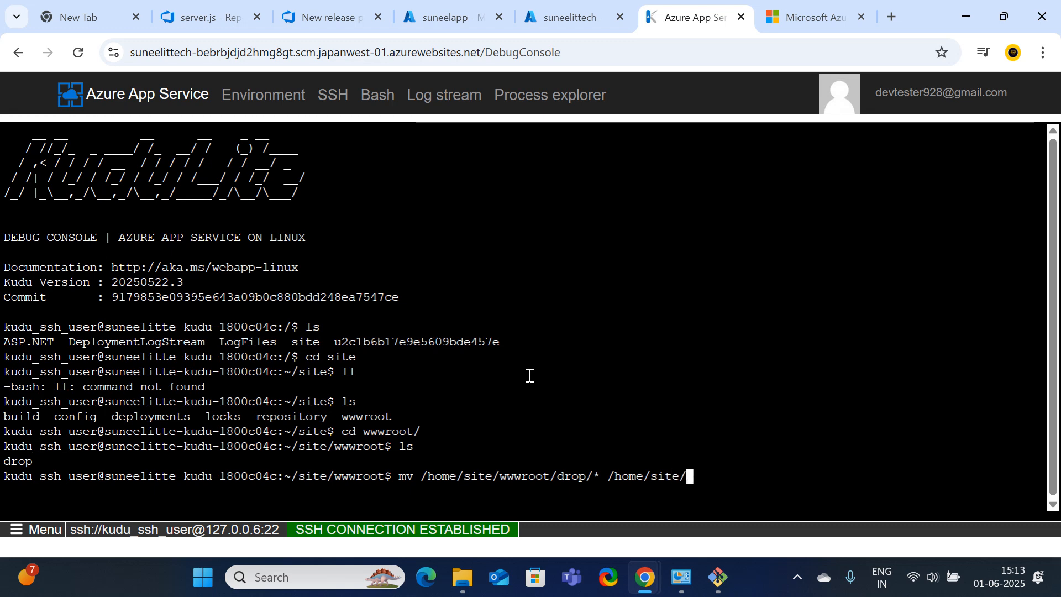
text(www)
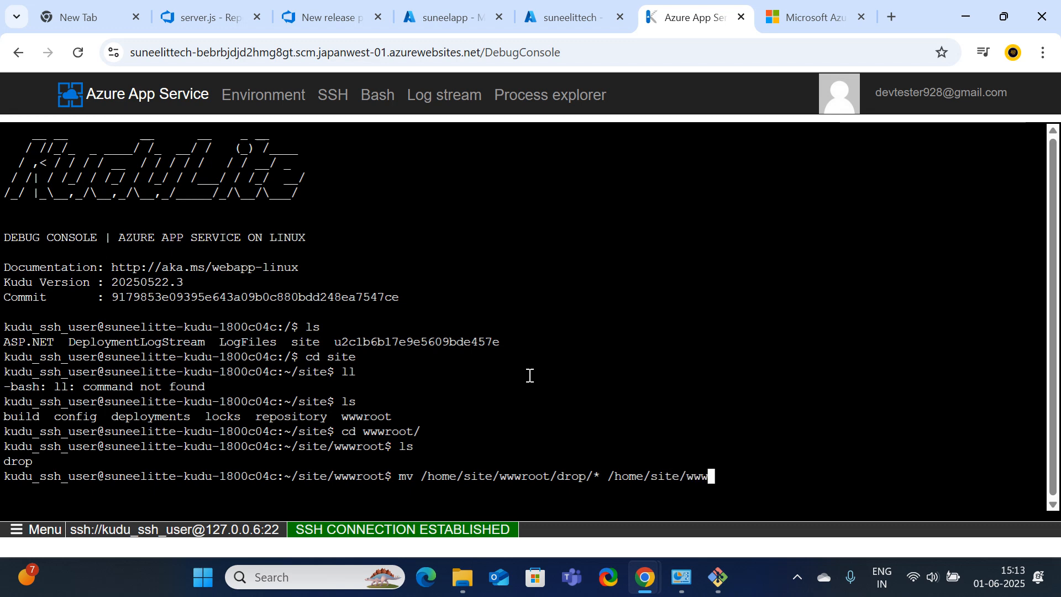
text(root)
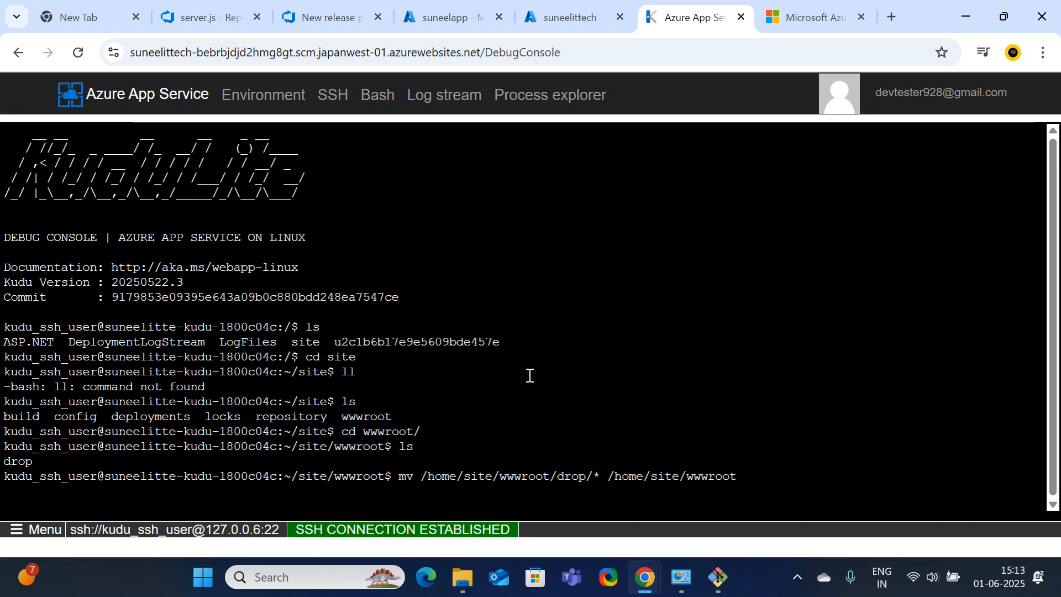
key(Return)
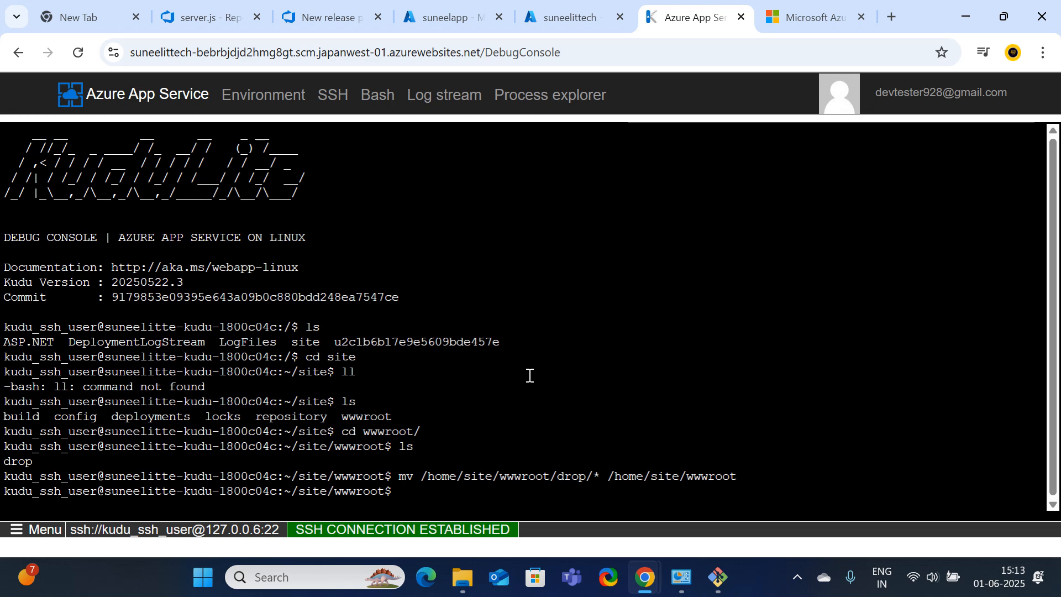
text(ls)
key(Return)
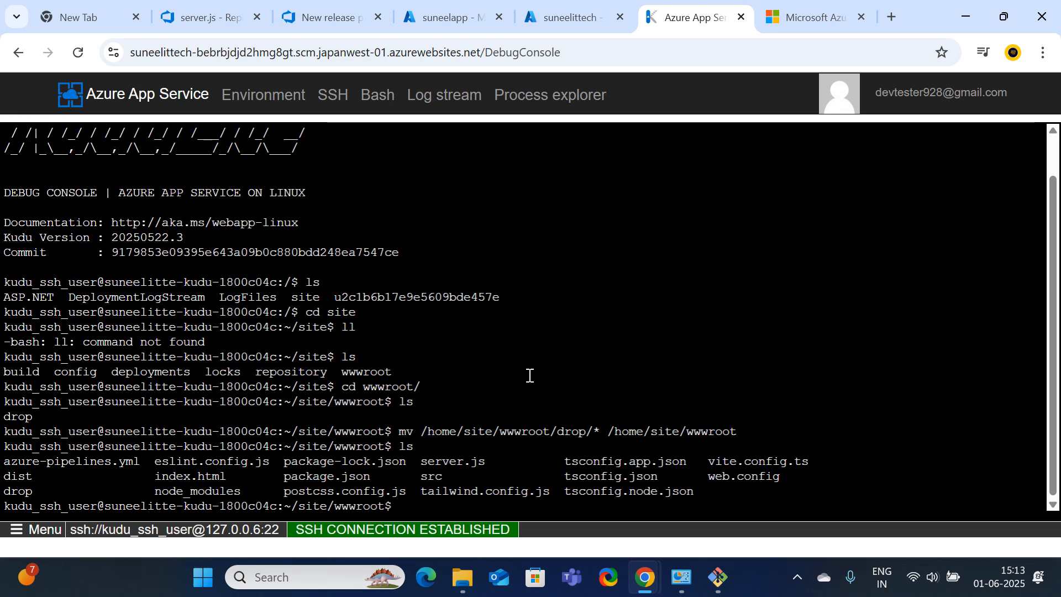
Go up to the site folder and delete the leftover drop folder with rm -rf drop
text(cd ..)
key(Return)
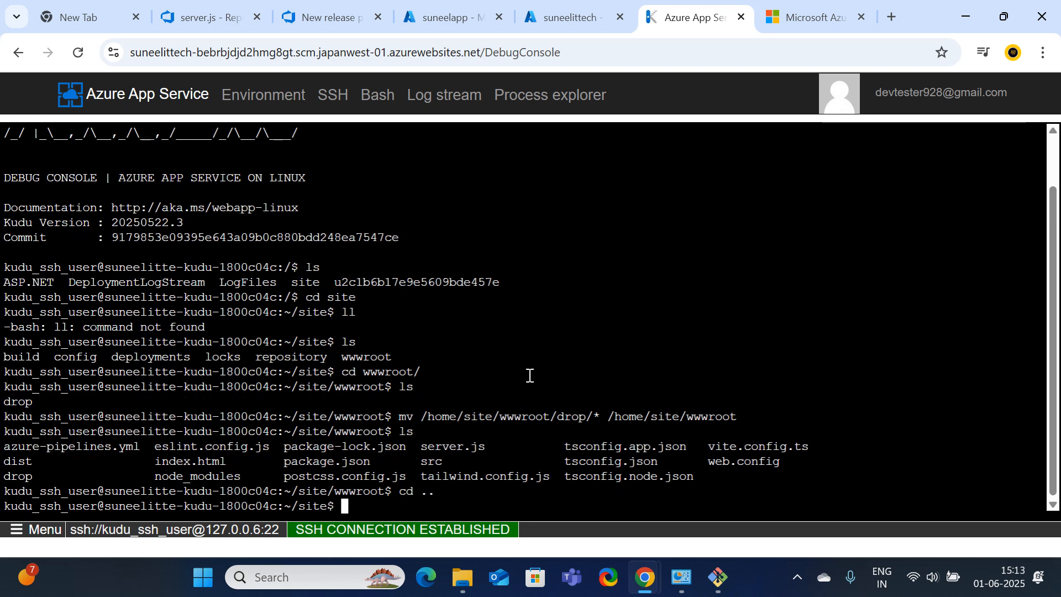
text(r)
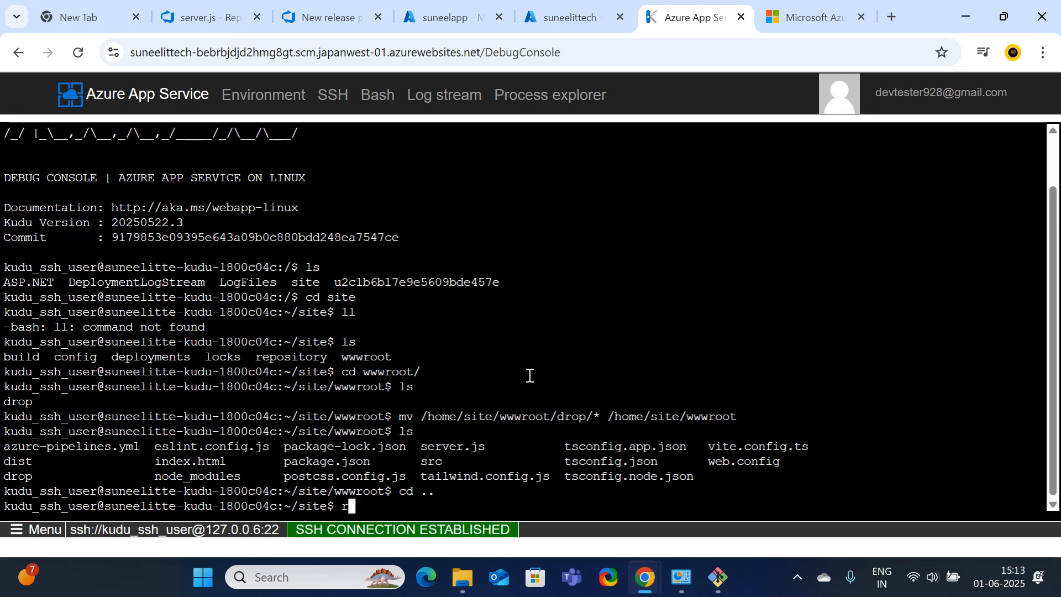
text(m -rf)
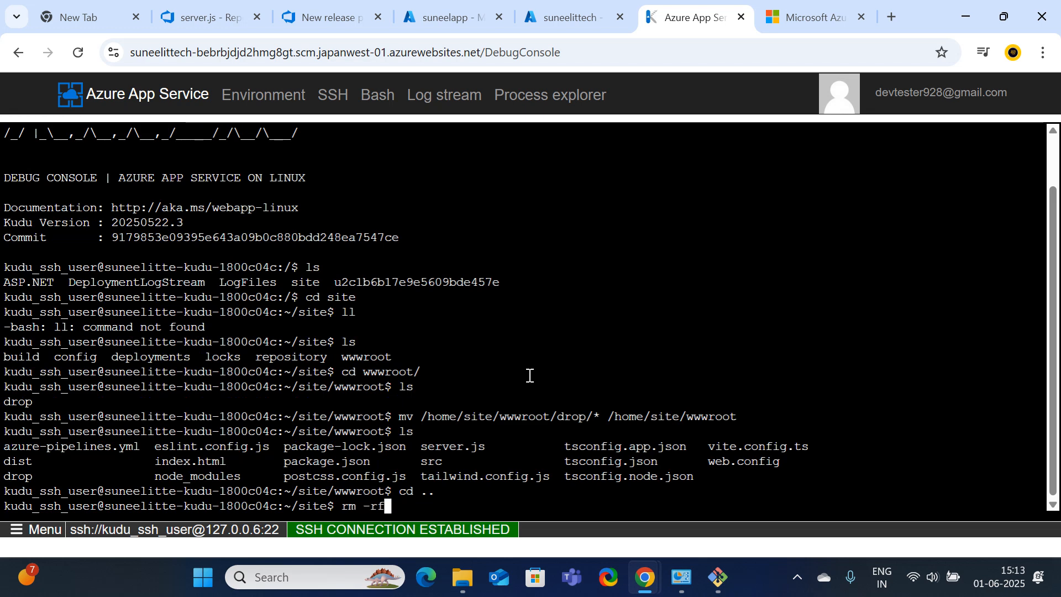
text( drop)
key(Return)
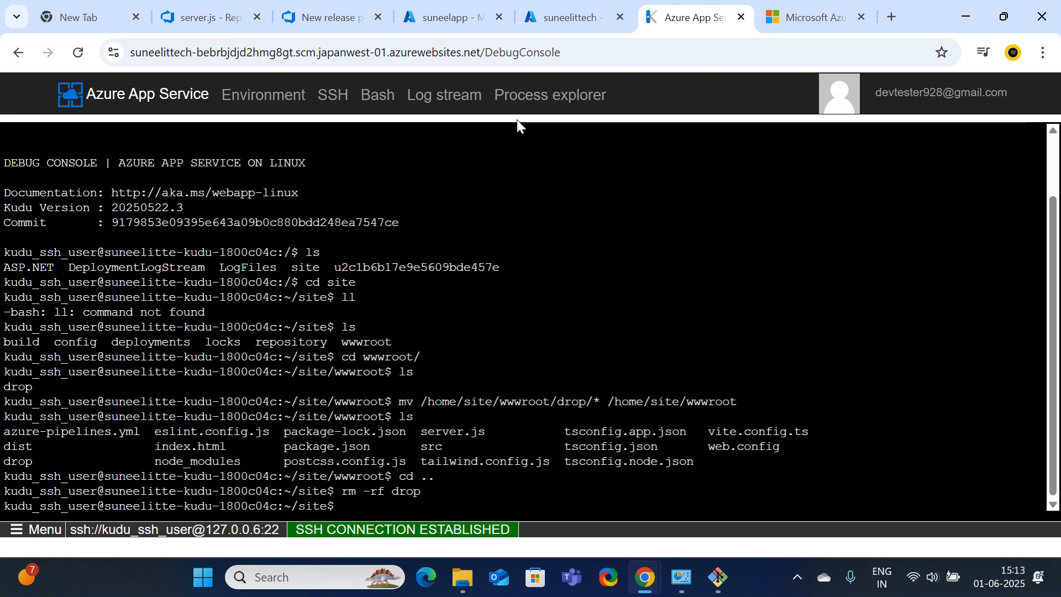
click(570, 7)
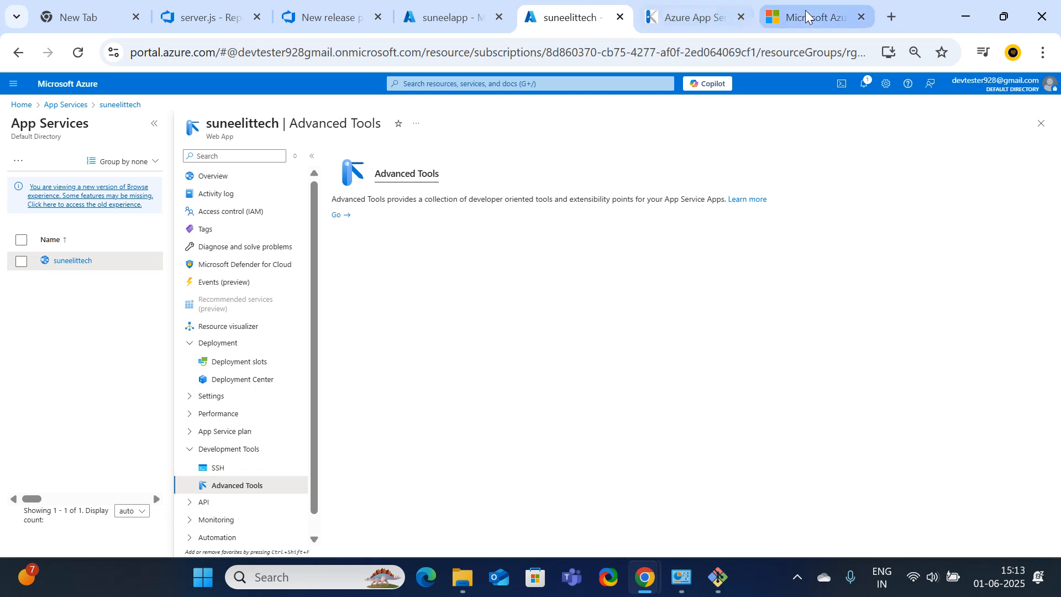
Reload the live site and check that Release-3's Stage1 has succeeded
click(834, 17)
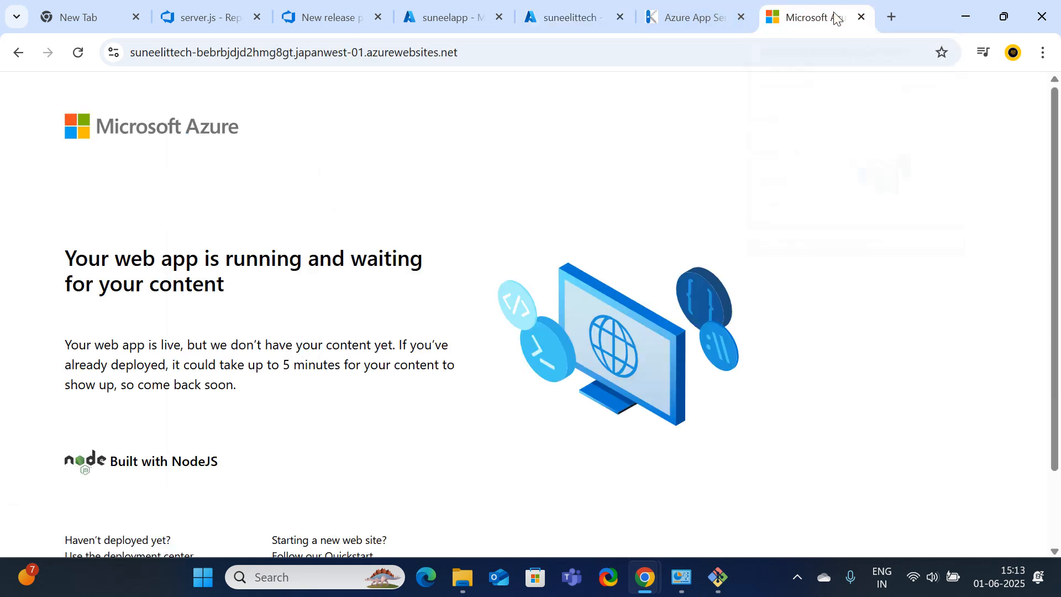
click(78, 52)
click(448, 13)
click(330, 17)
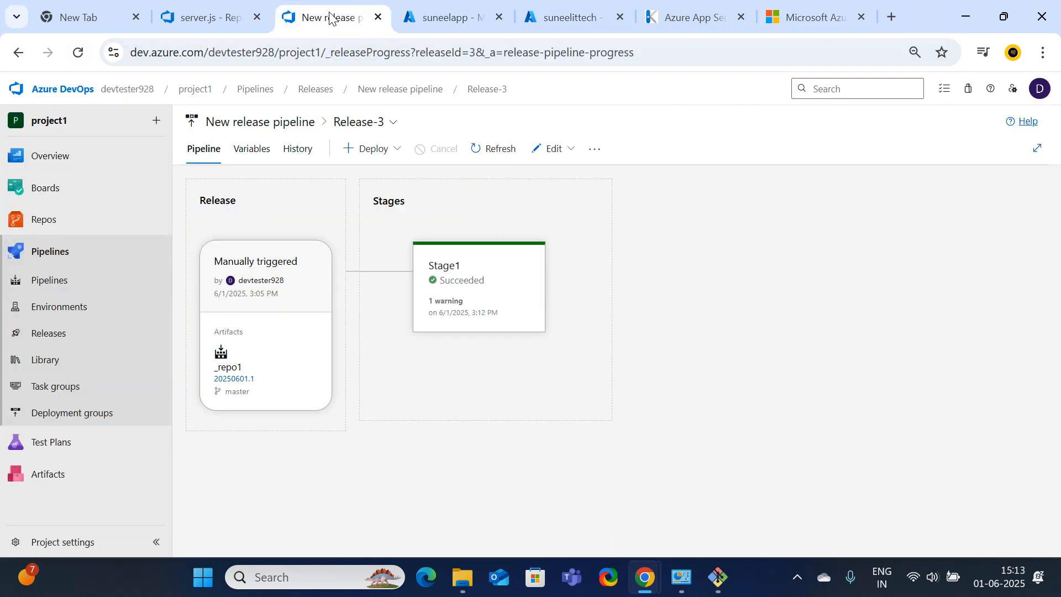
mouse_move(529, 323)
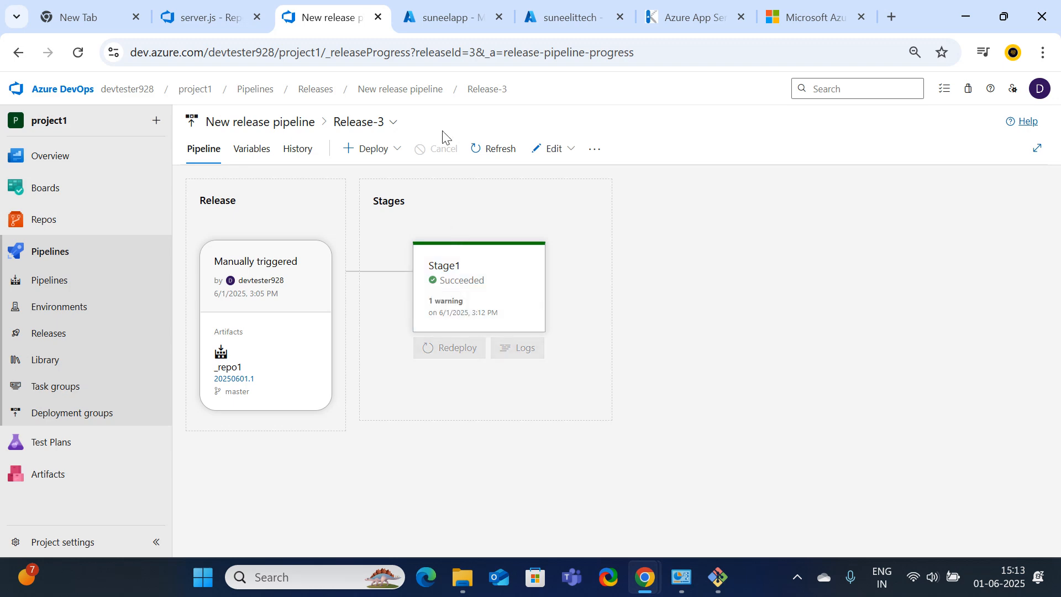
Cycle through the portal and Kudu tabs, ending on suneelapp's Certificates & secrets page
click(455, 16)
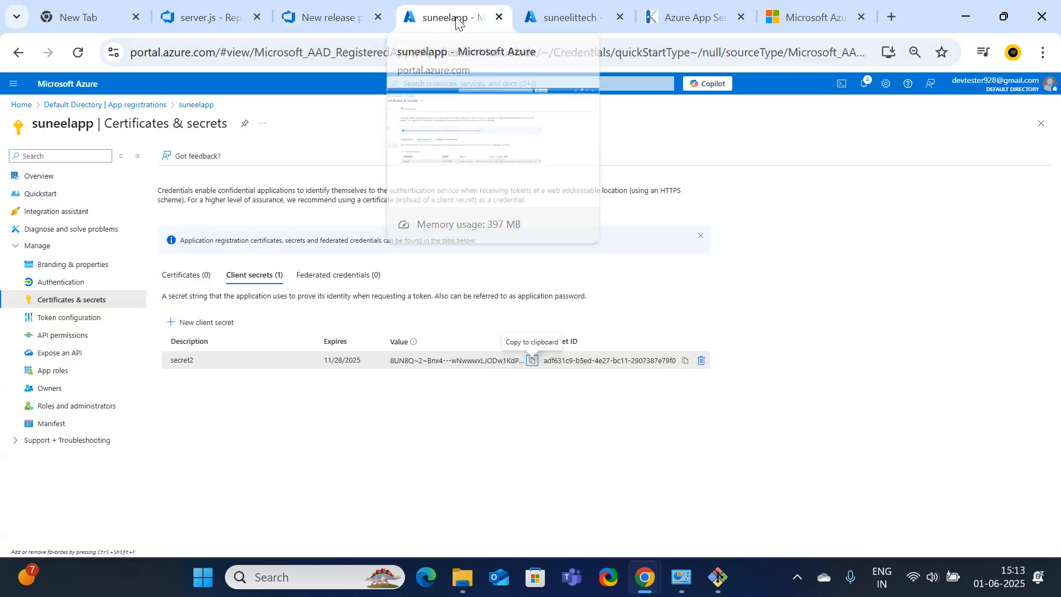
click(558, 17)
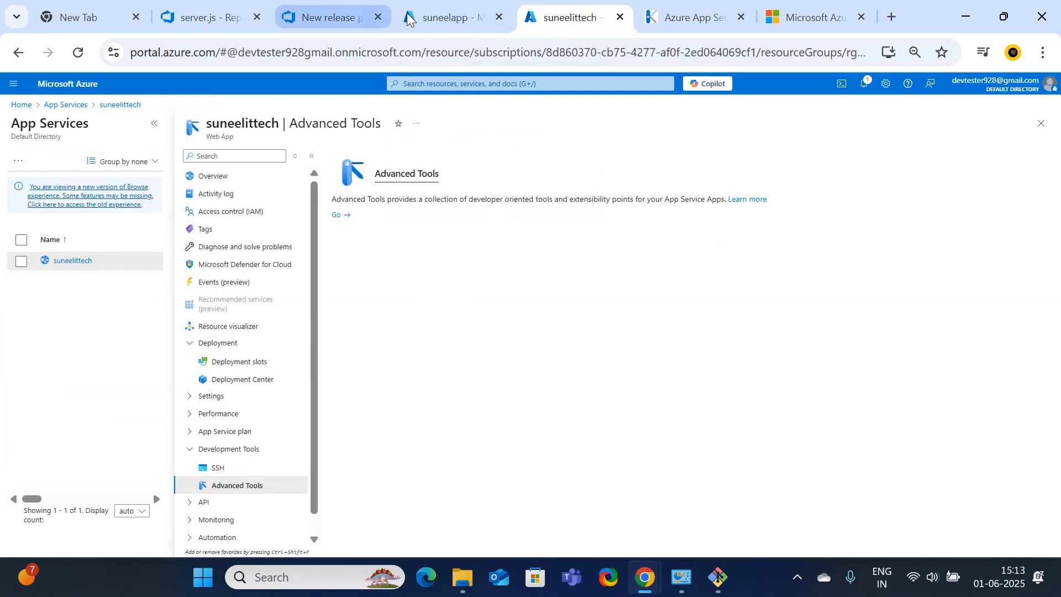
click(431, 17)
click(670, 19)
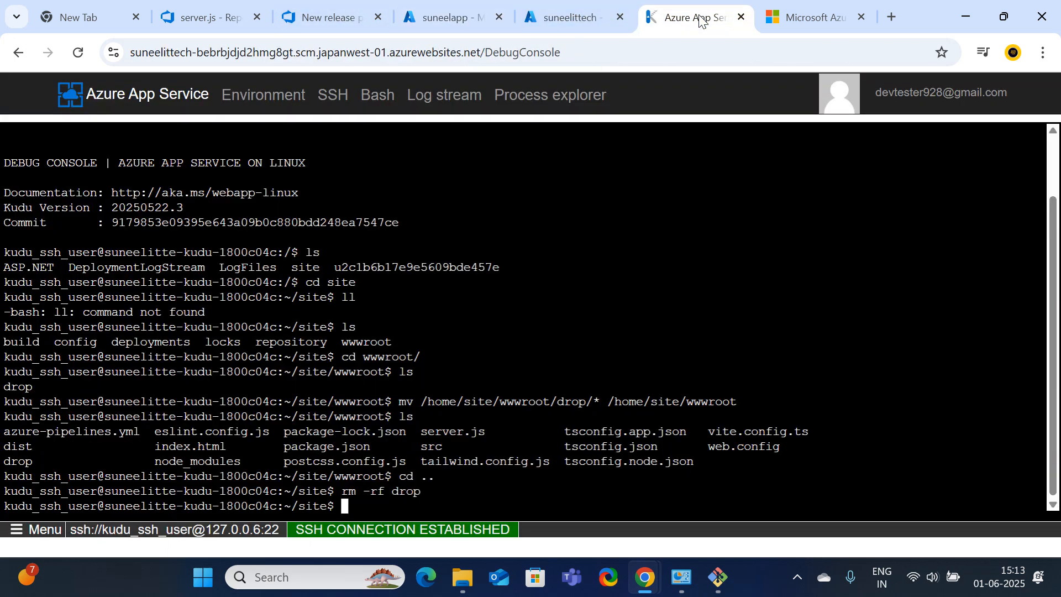
click(569, 13)
click(458, 20)
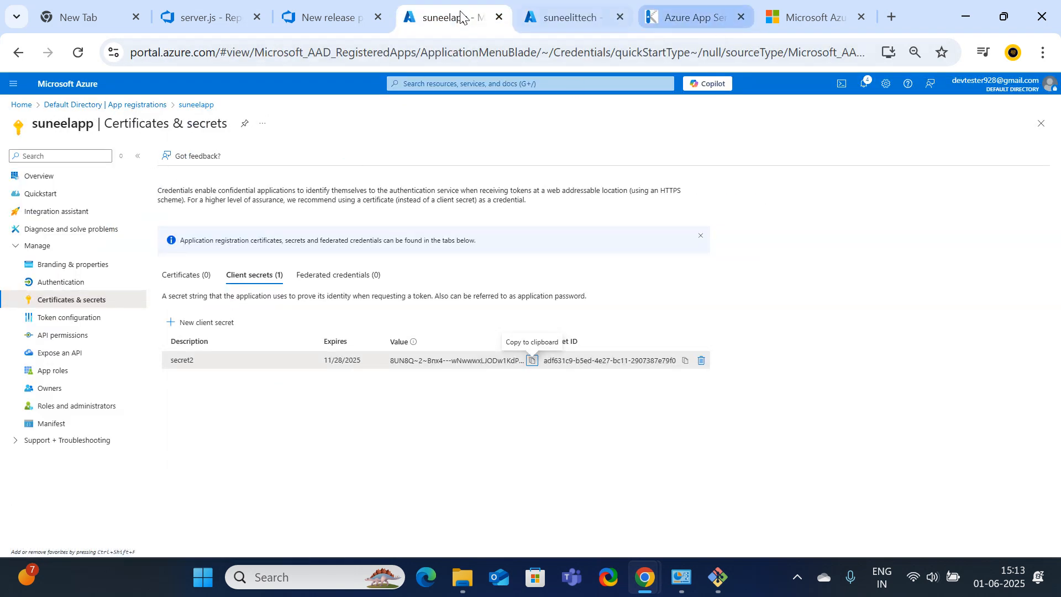
Open the suneelittech overview and load the site in a private window, which still awaits content
click(572, 22)
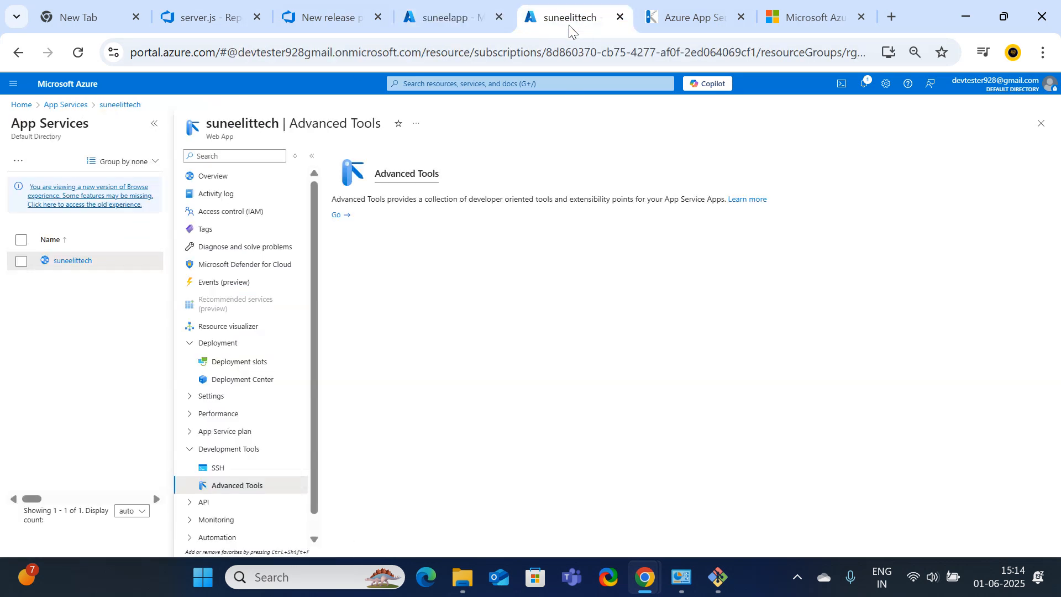
click(213, 177)
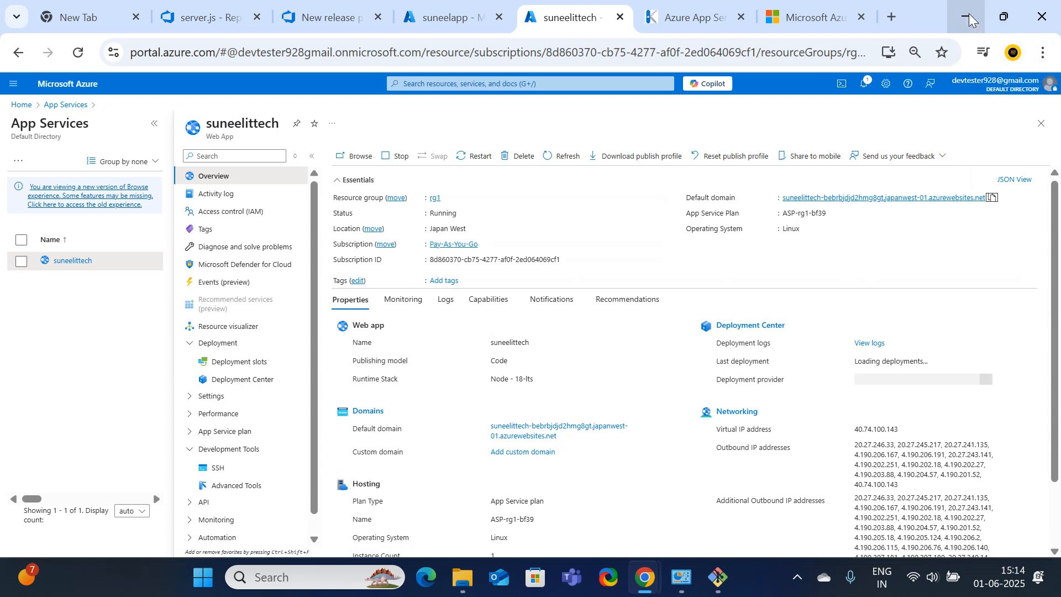
click(1043, 52)
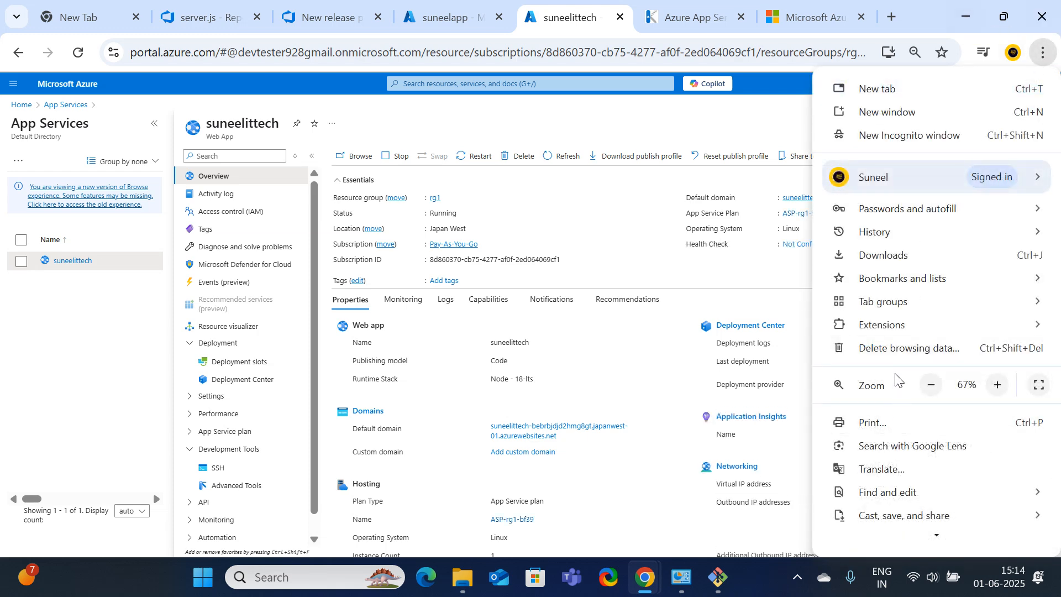
click(920, 136)
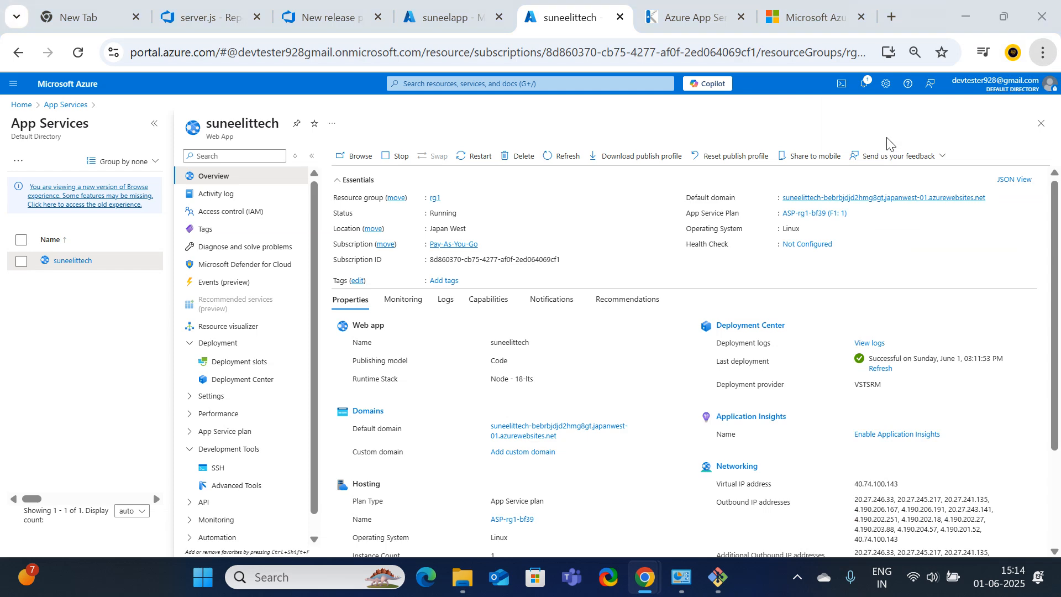
text(suneelittech-bebrbjdjd2hmg8gt.japanwest-01.azurewebsites.net)
key(Return)
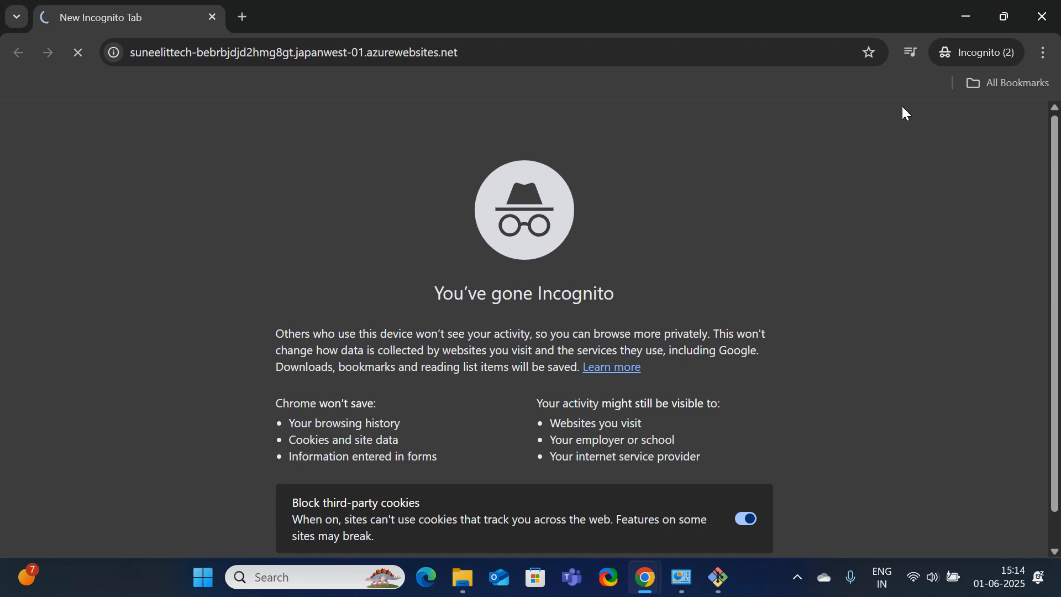
scroll(918, 194, down, 2)
scroll(939, 238, up, 2)
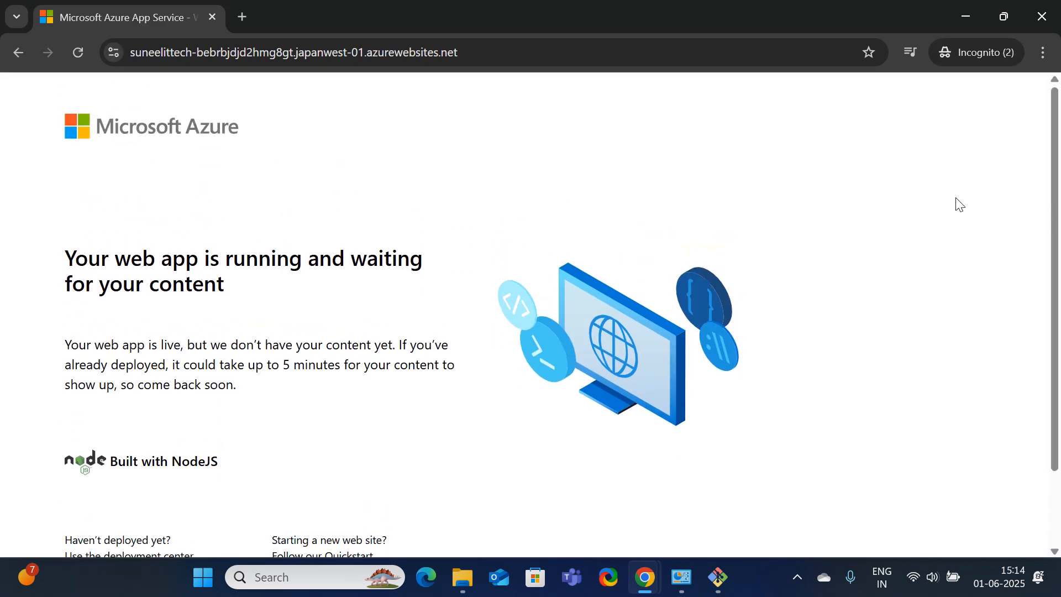
click(965, 18)
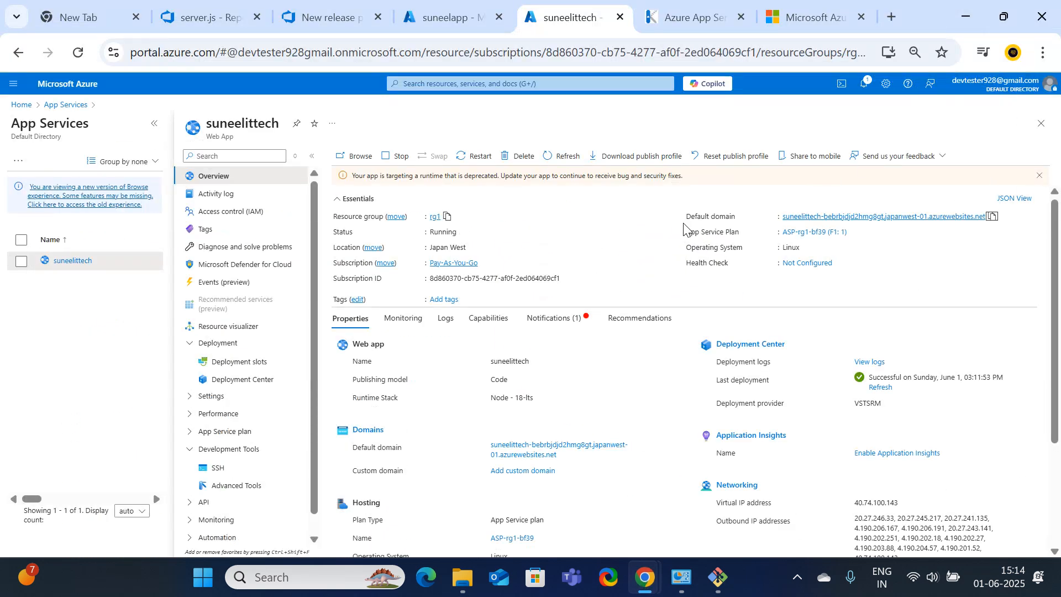
Restart the suneelittech web app and check its notifications
click(465, 157)
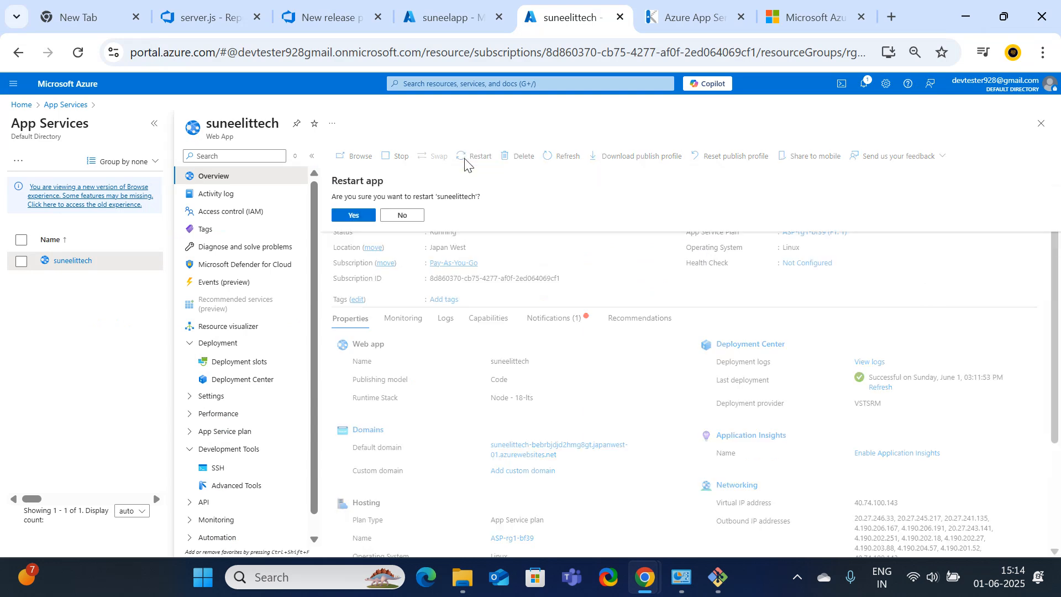
click(357, 218)
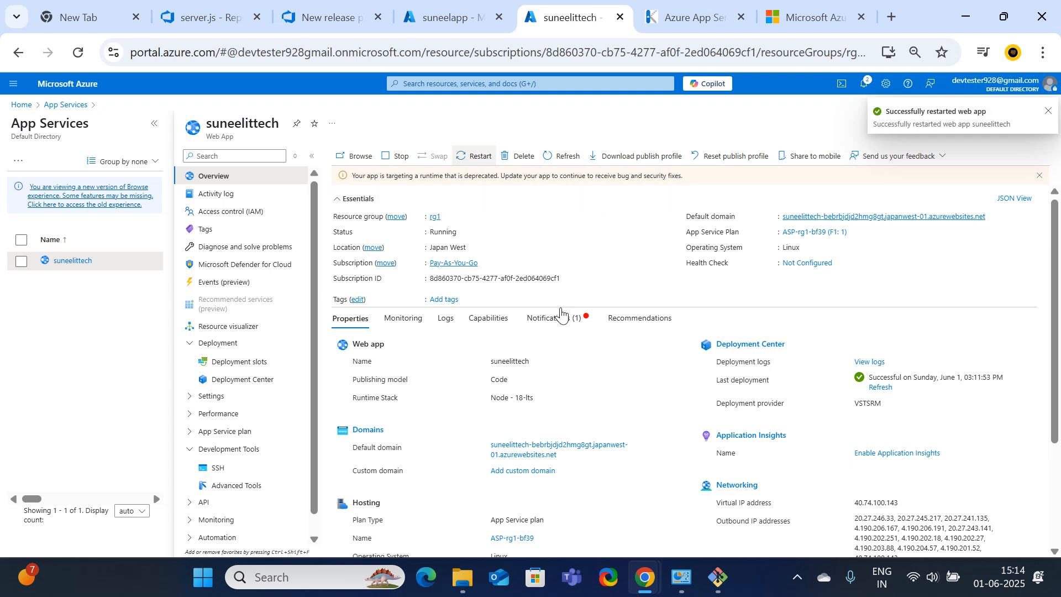
click(560, 327)
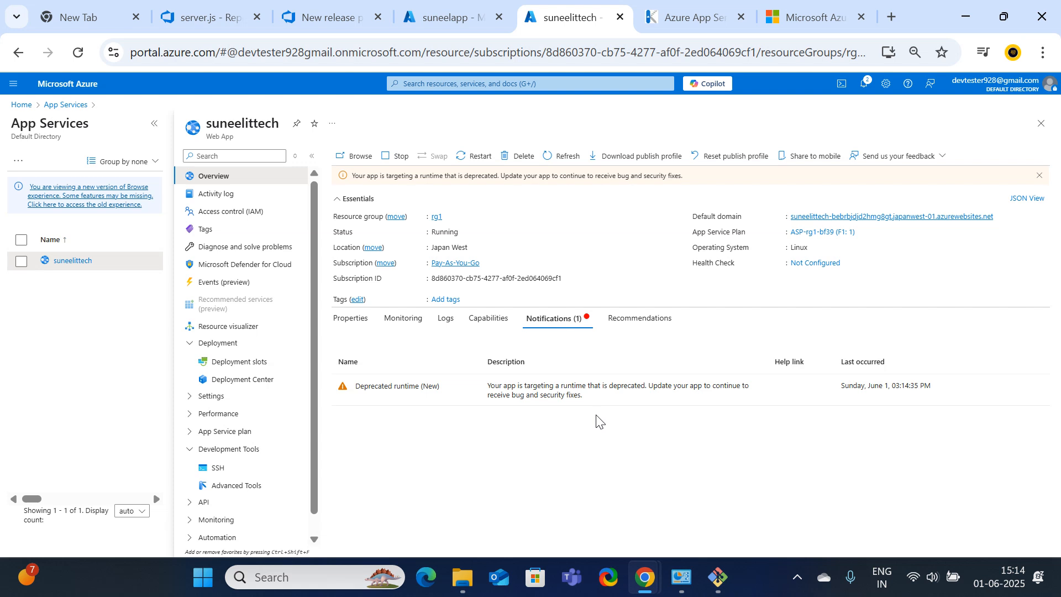
click(354, 326)
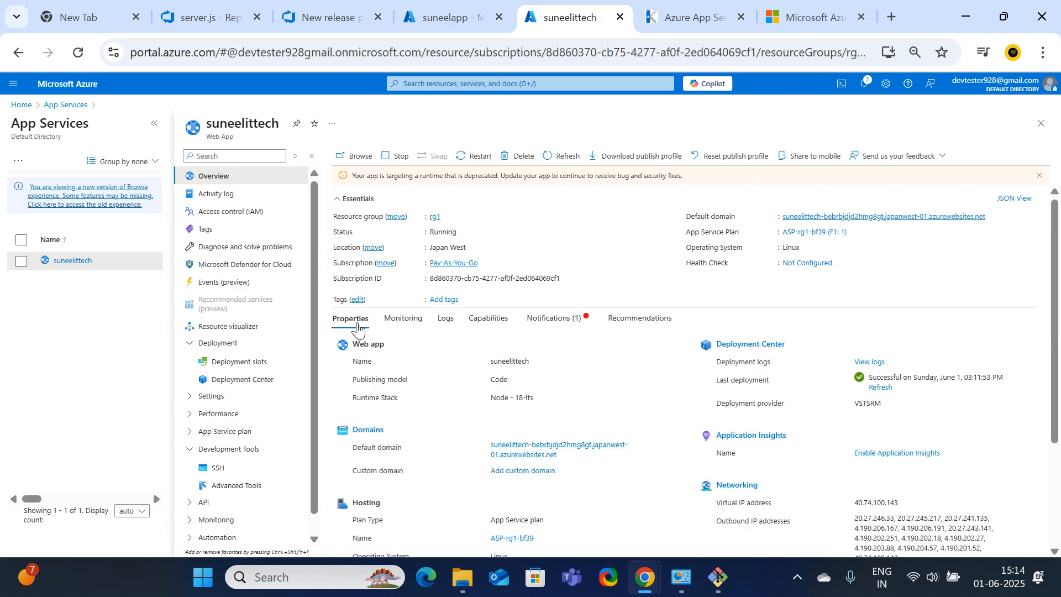
Reload the web app's domain in a new private tab, still a placeholder, then return to suneelapp
click(993, 216)
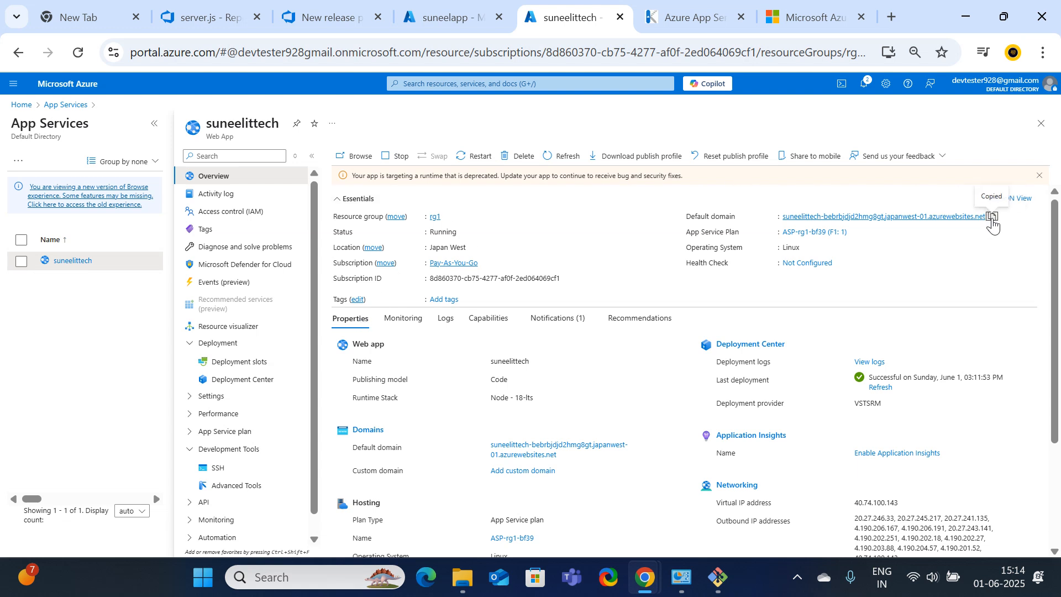
mouse_move(645, 577)
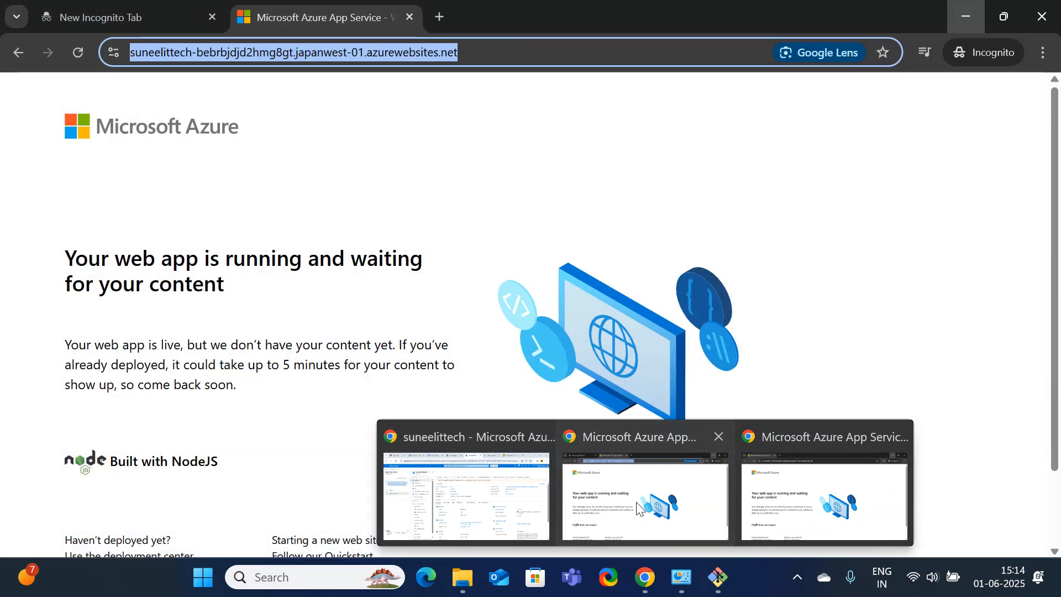
click(645, 497)
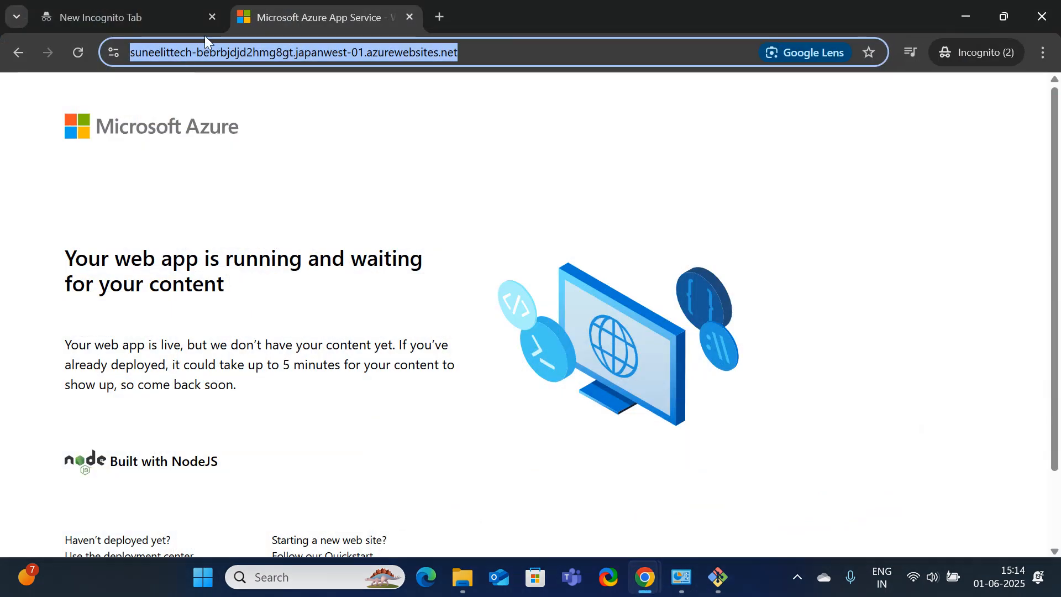
click(440, 17)
key(ctrl+v)
key(Return)
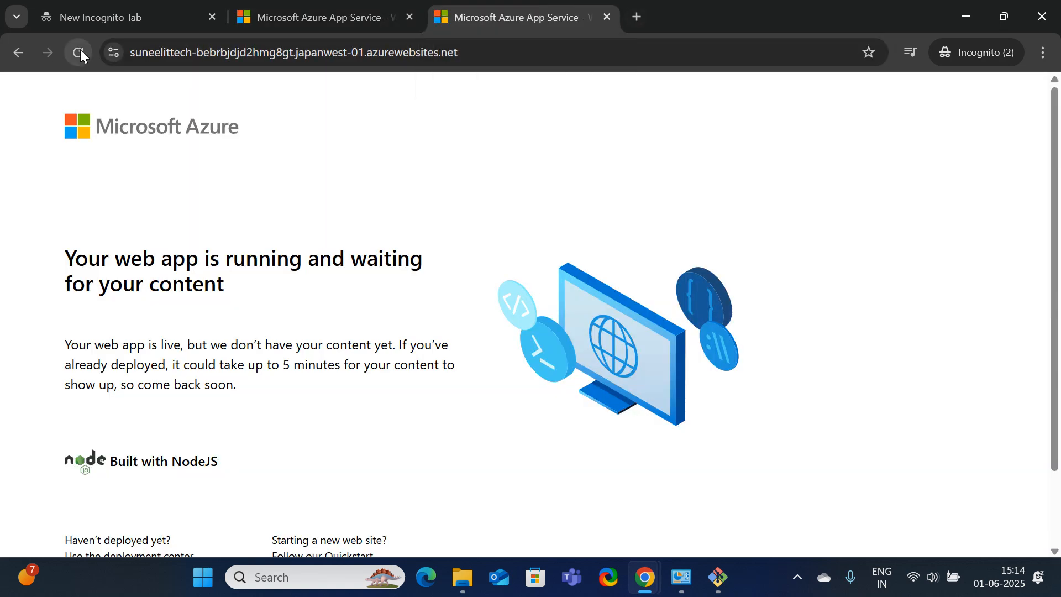
click(80, 54)
scroll(499, 473, down, 3)
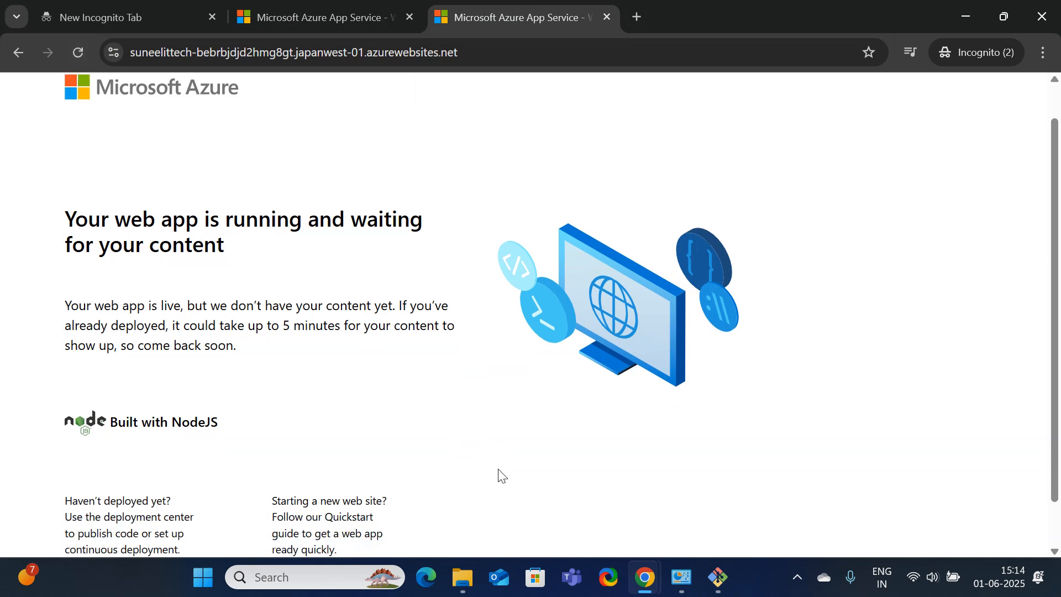
scroll(491, 271, up, 3)
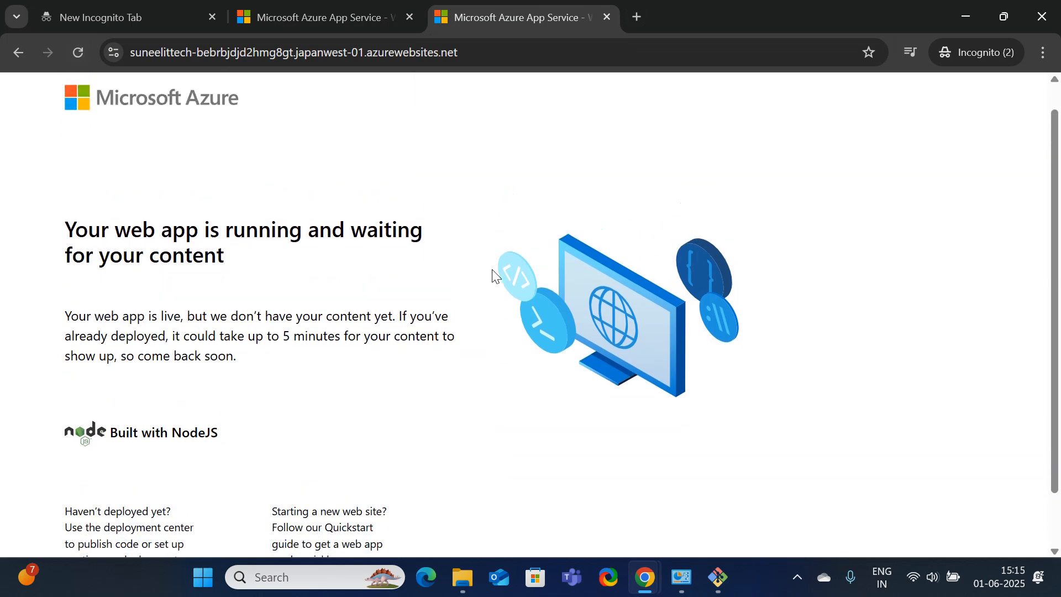
click(964, 16)
click(937, 72)
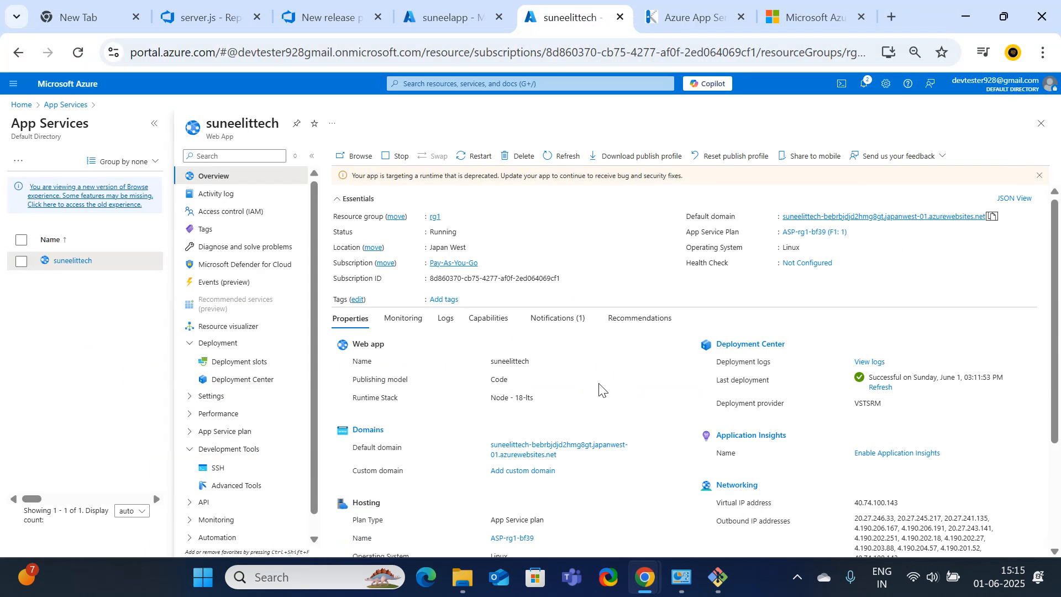
click(437, 21)
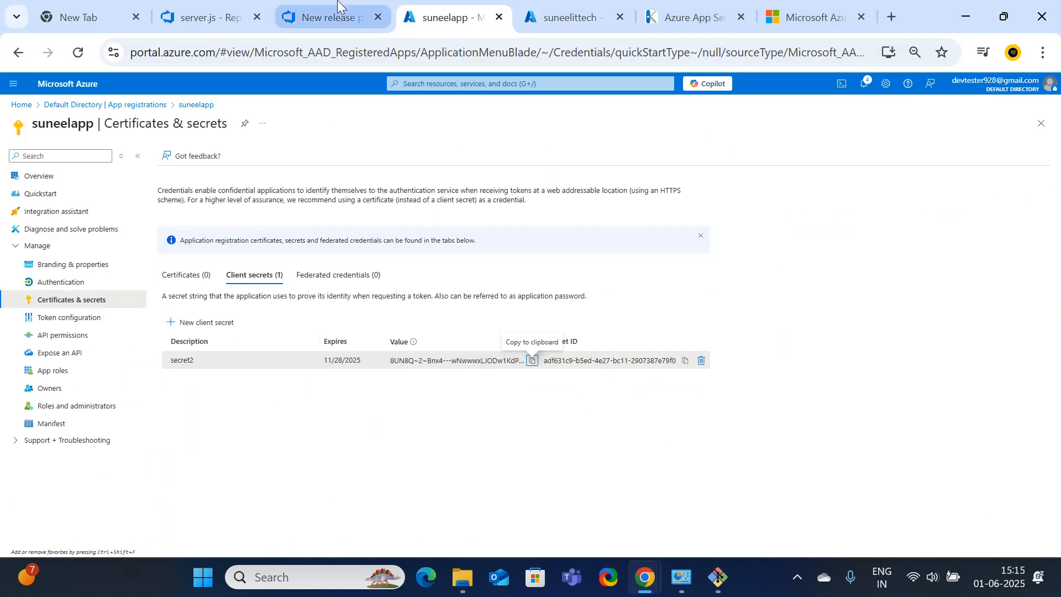
Review Release-3's Stage1 deployment logs, tasks, variables and history
click(332, 15)
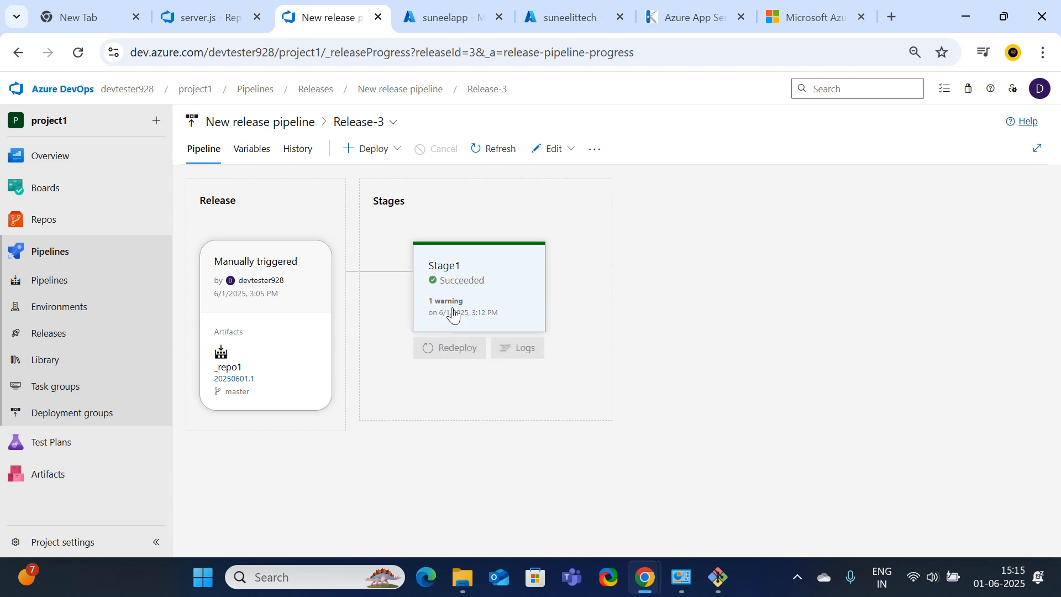
click(524, 352)
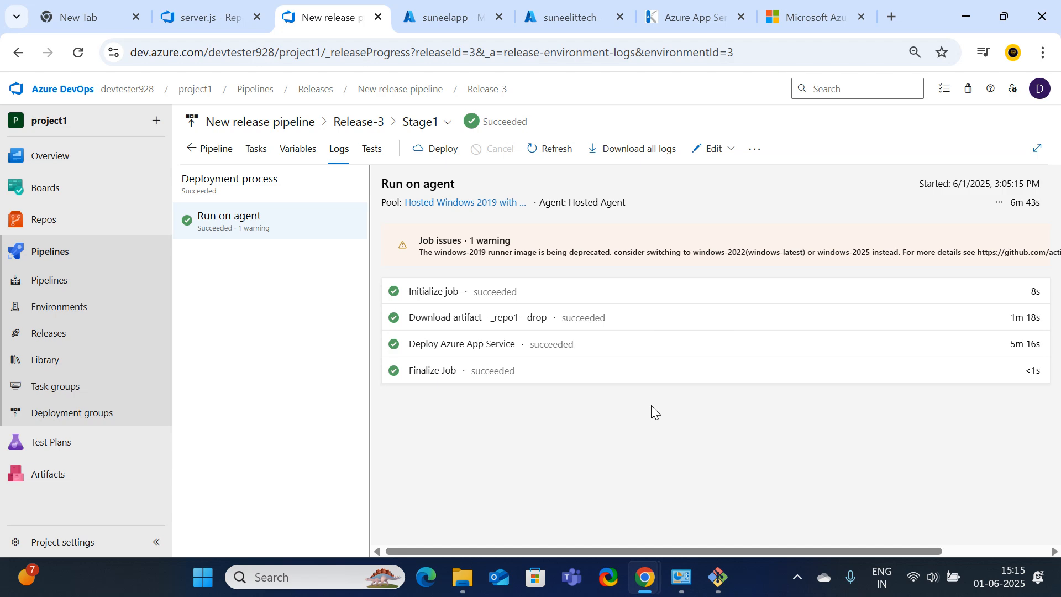
click(256, 148)
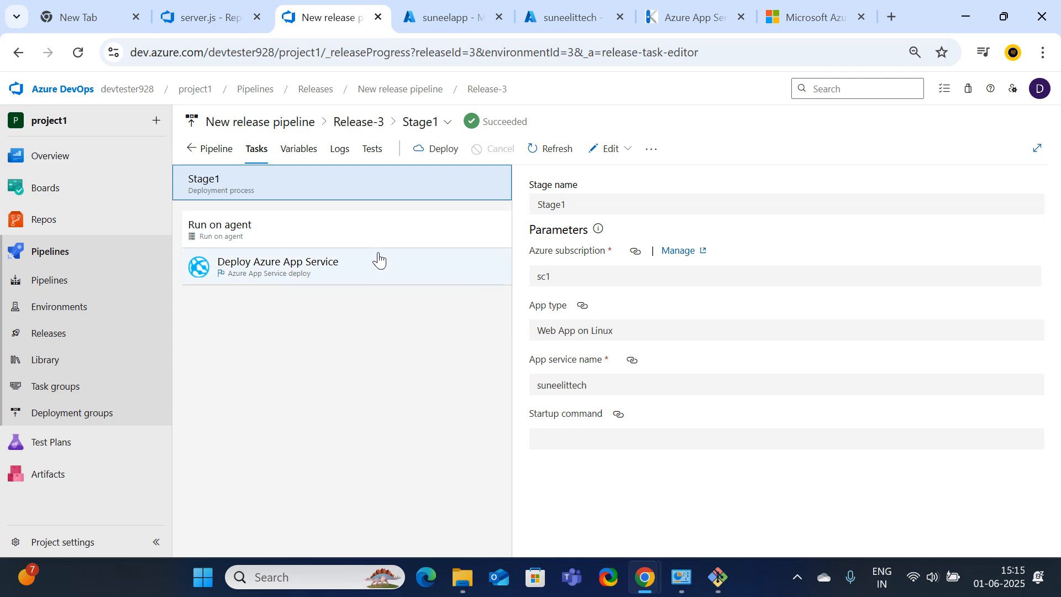
click(295, 156)
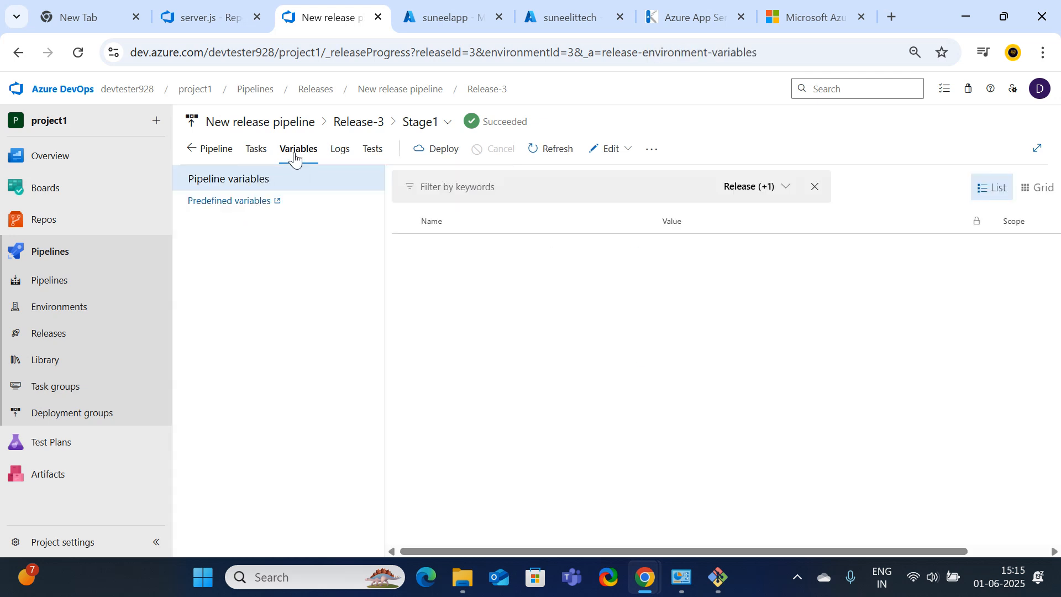
click(244, 159)
click(210, 159)
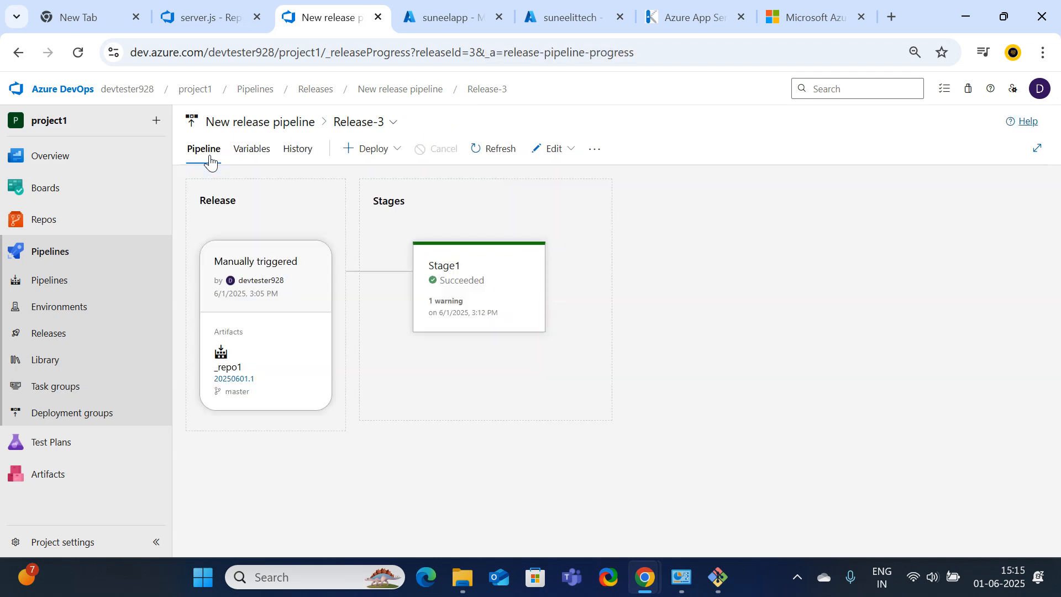
click(266, 156)
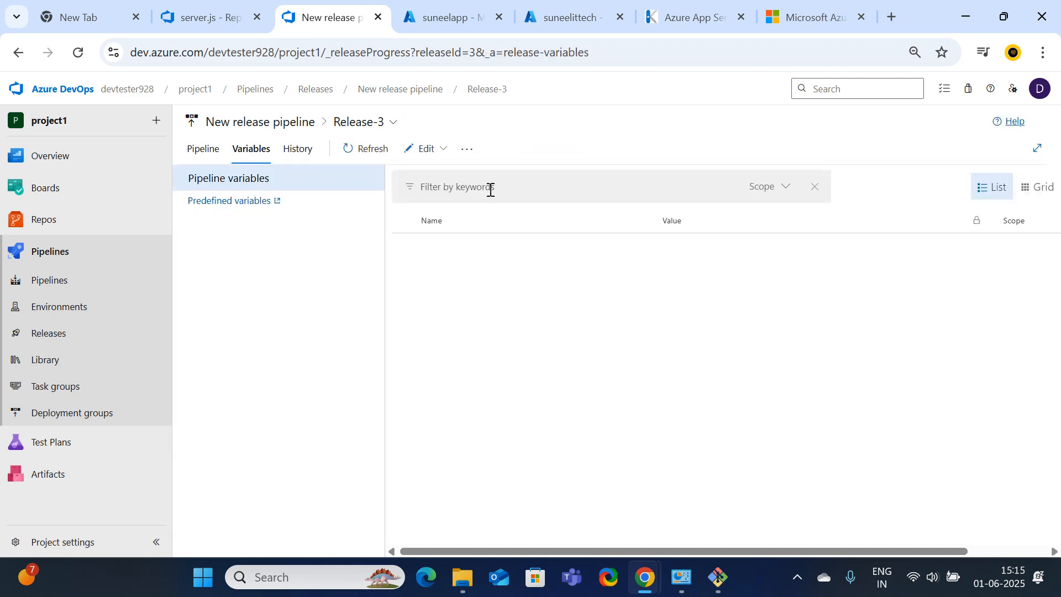
click(313, 159)
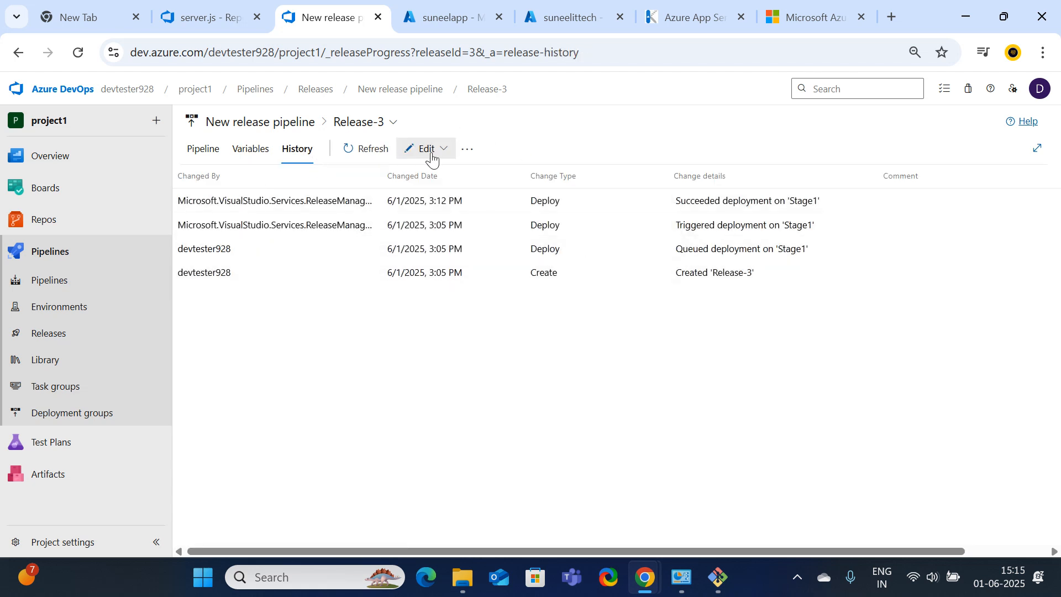
Reopen Release-3 from the releases list and view its variables and pipeline overview
click(465, 151)
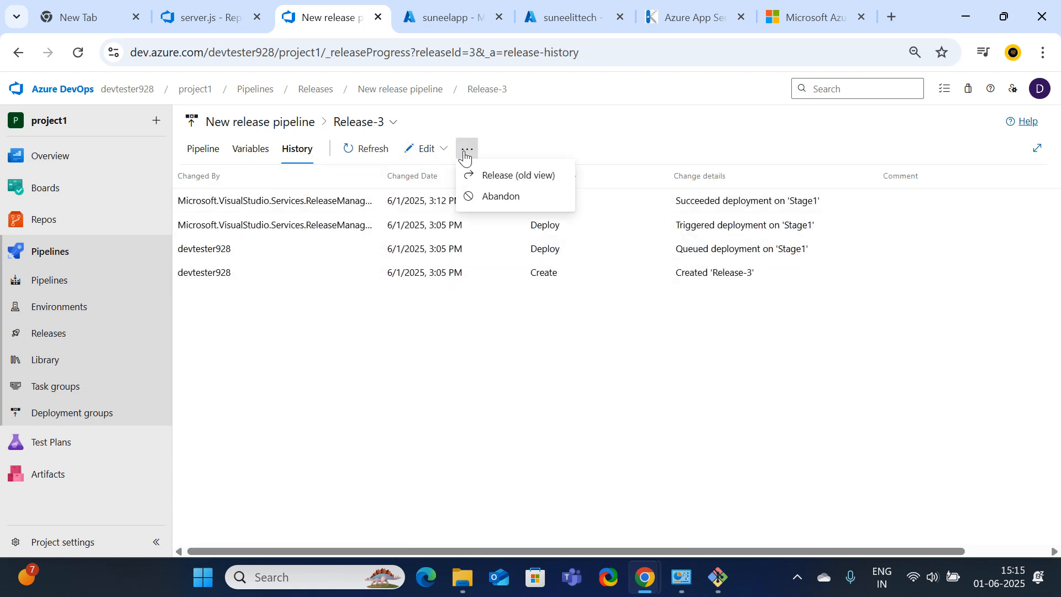
click(200, 148)
click(49, 340)
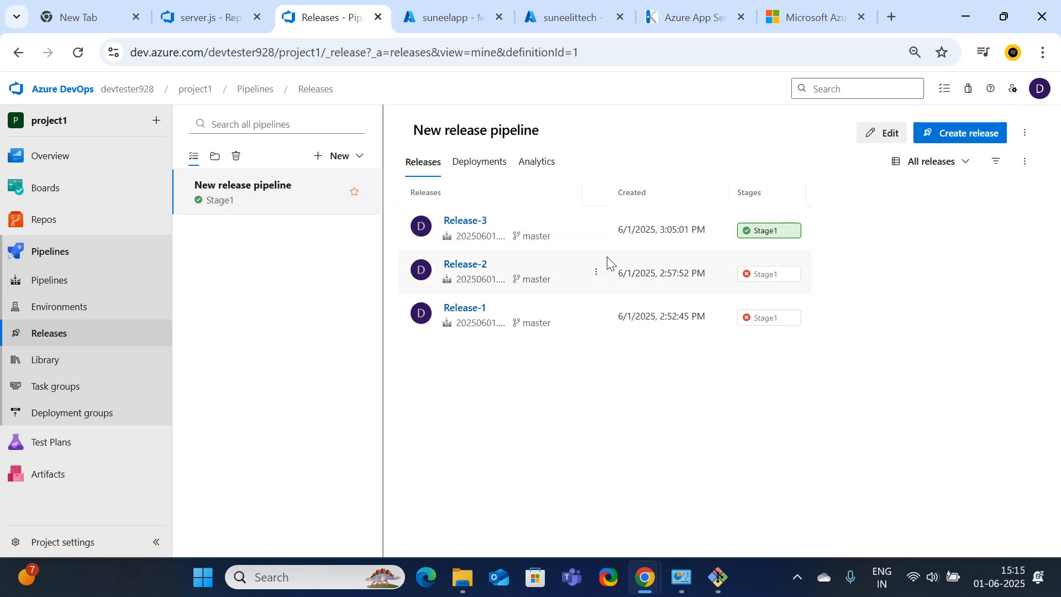
click(464, 220)
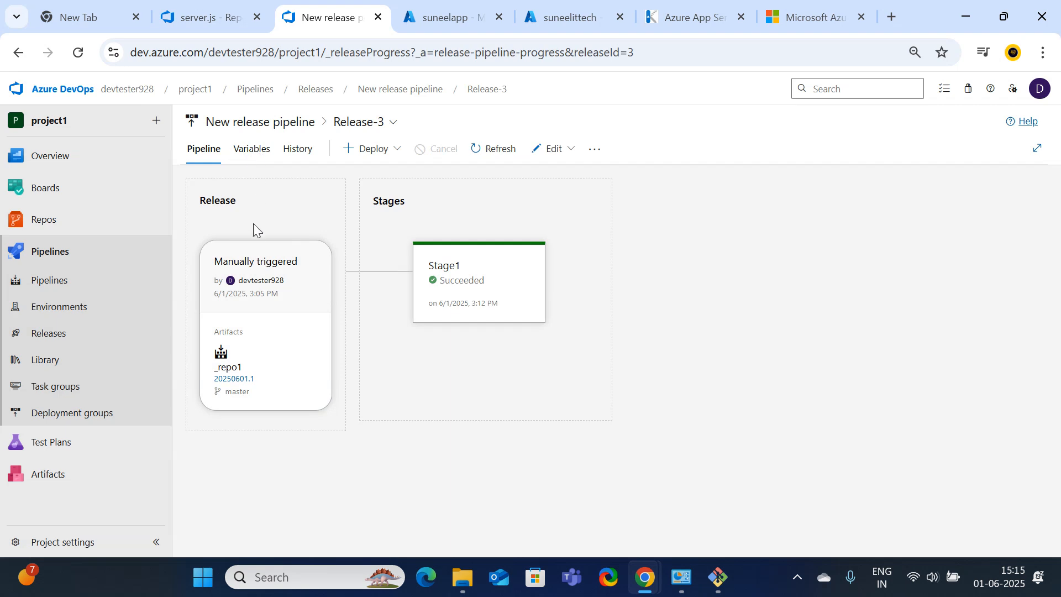
mouse_move(450, 264)
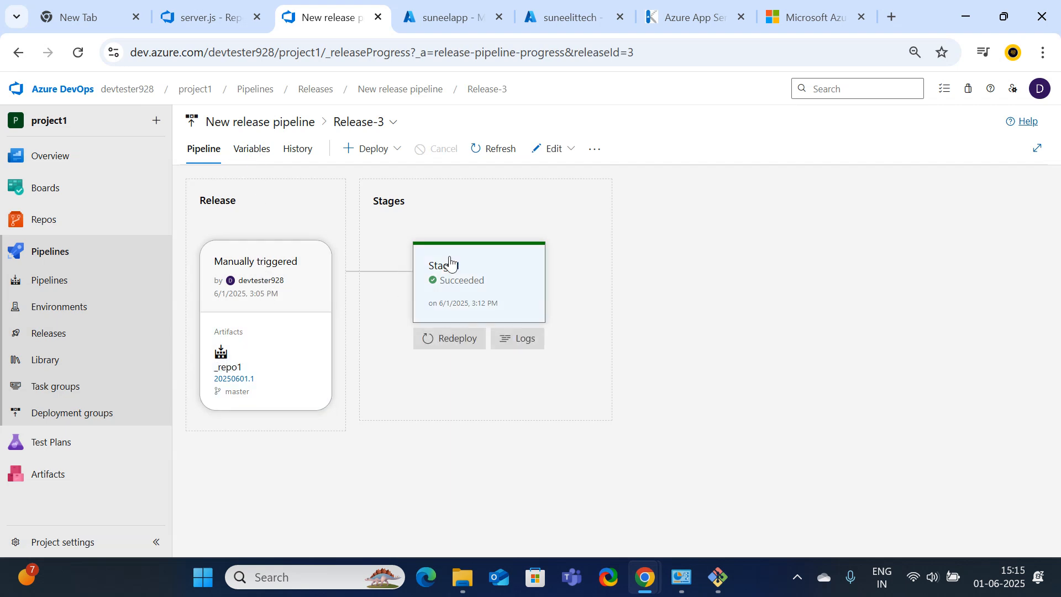
click(248, 153)
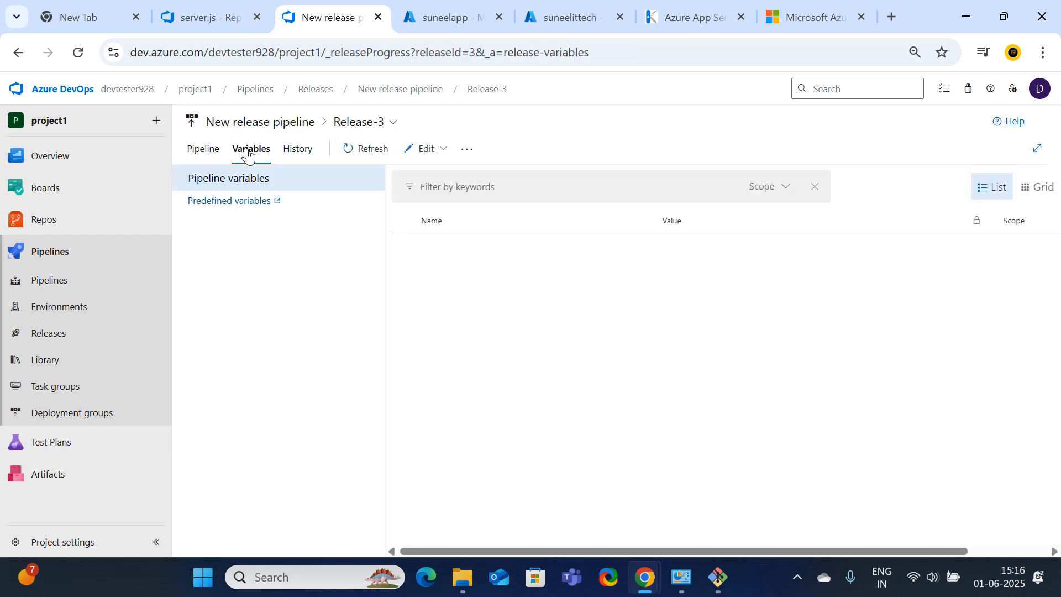
click(187, 153)
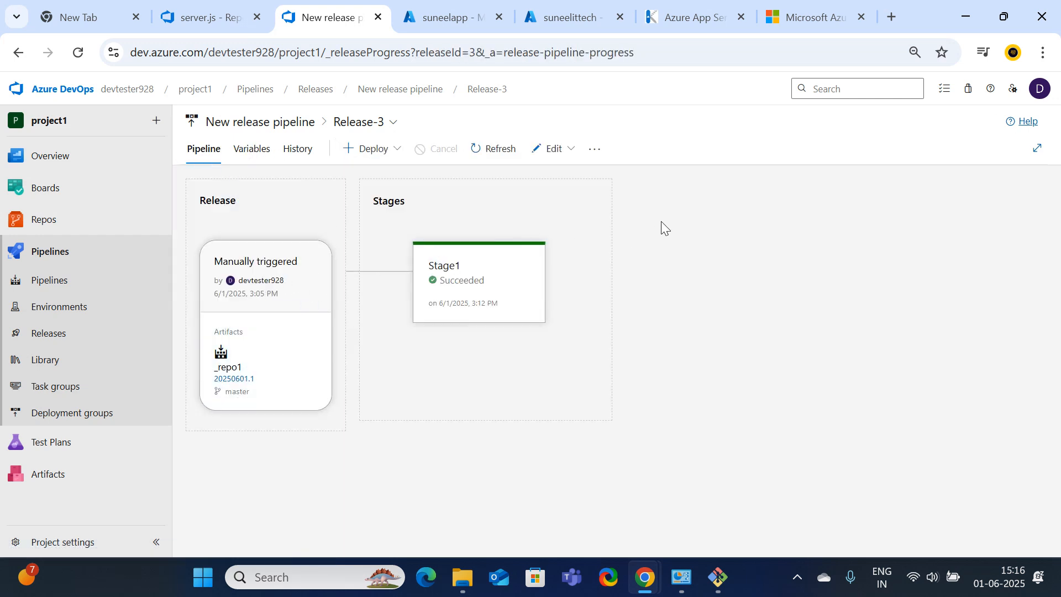
click(780, 16)
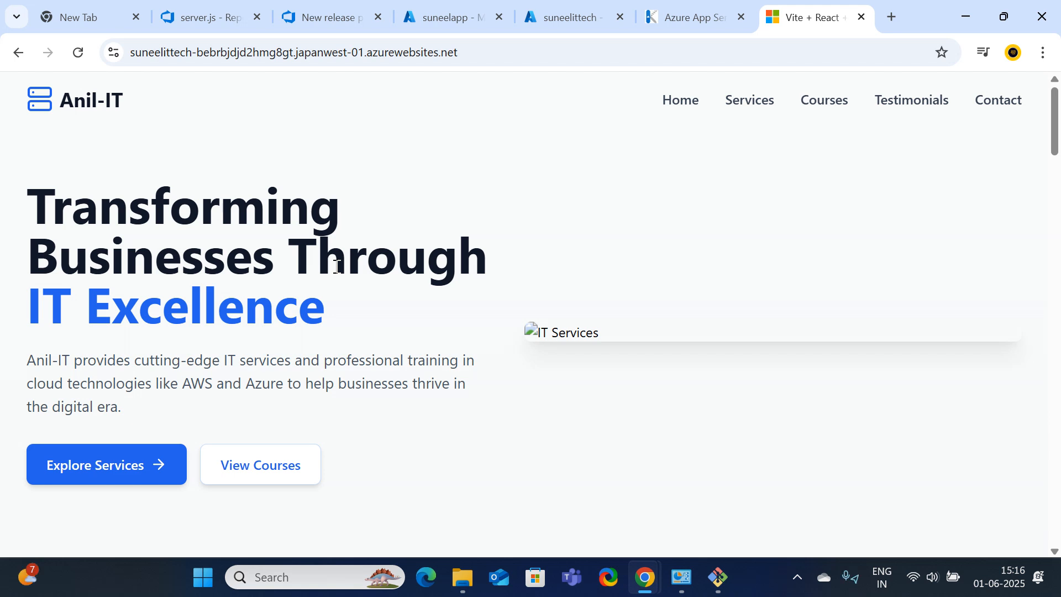
Inspect the live Anil-IT homepage served by the web app, then bring up repo1's server.js
drag(19, 100, 467, 315)
scroll(458, 368, up, 5)
scroll(459, 368, down, 12)
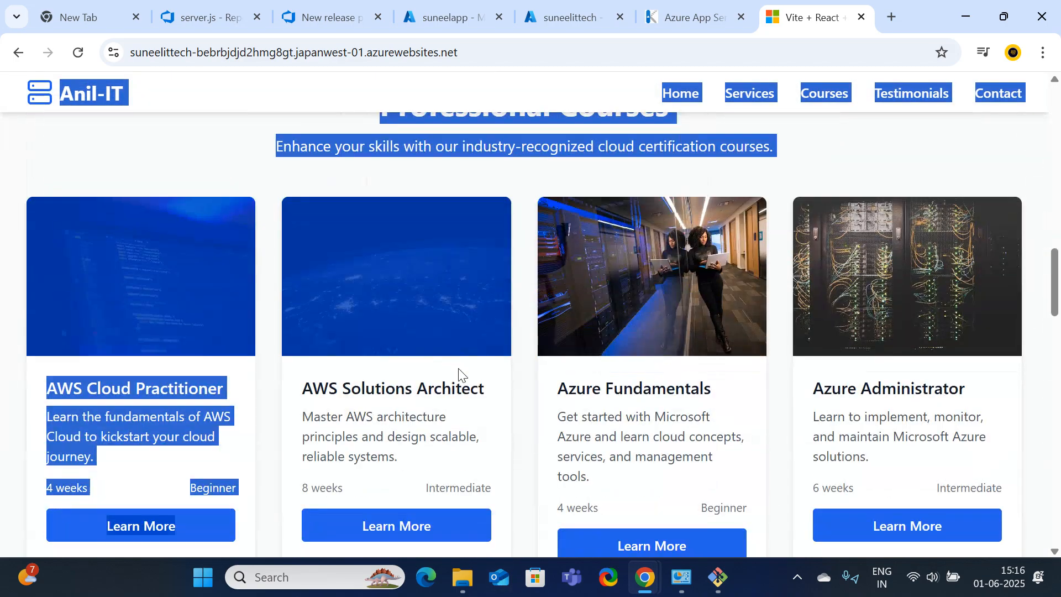
scroll(685, 407, up, 15)
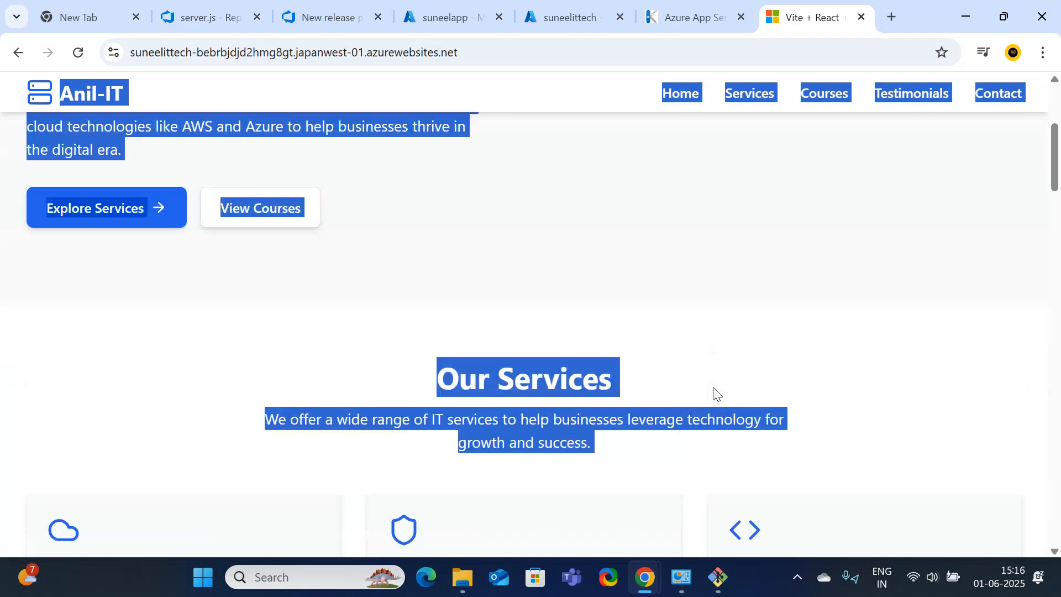
click(755, 287)
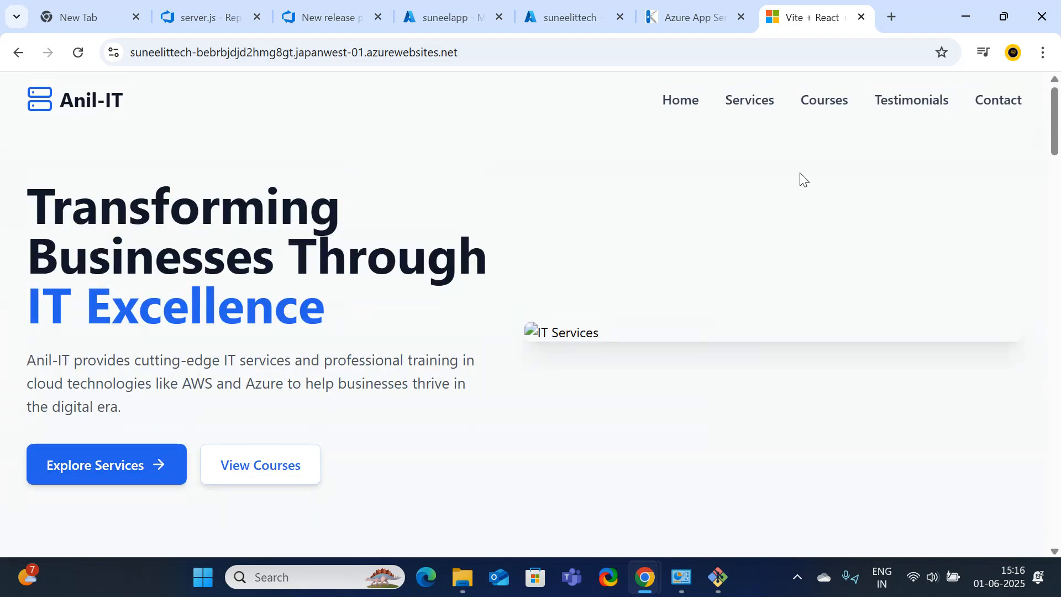
click(227, 19)
click(594, 17)
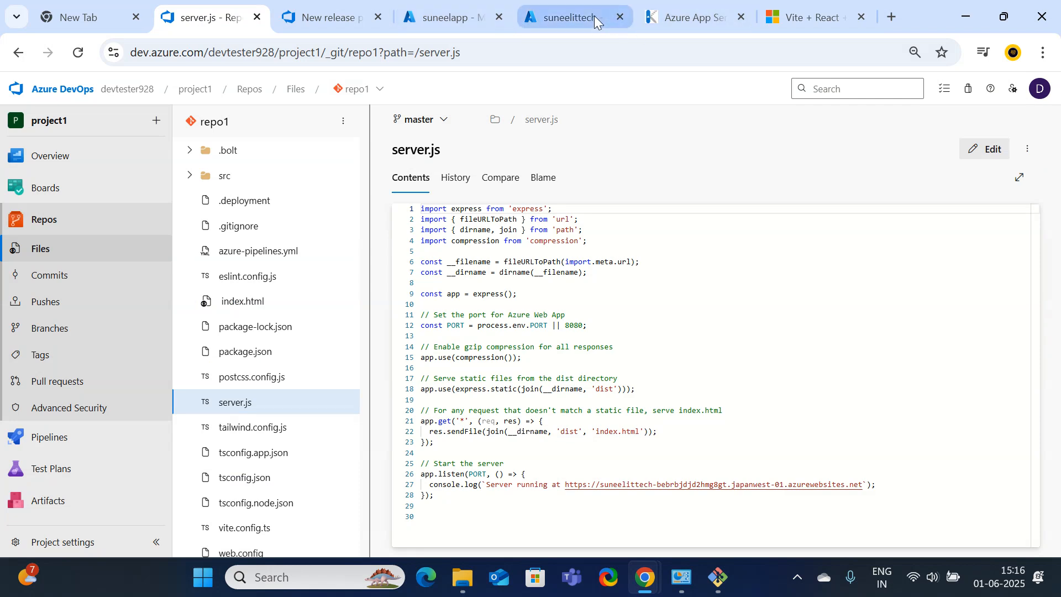
Switch to the web app's Kudu debug console tab, then minimize Chrome and the Project1 folder
click(696, 18)
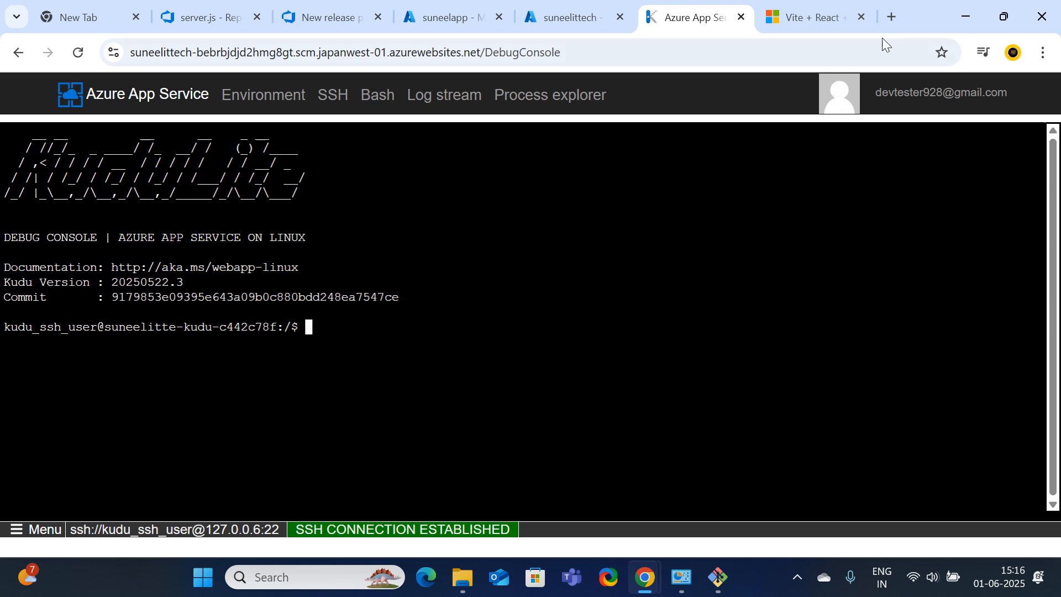
click(963, 14)
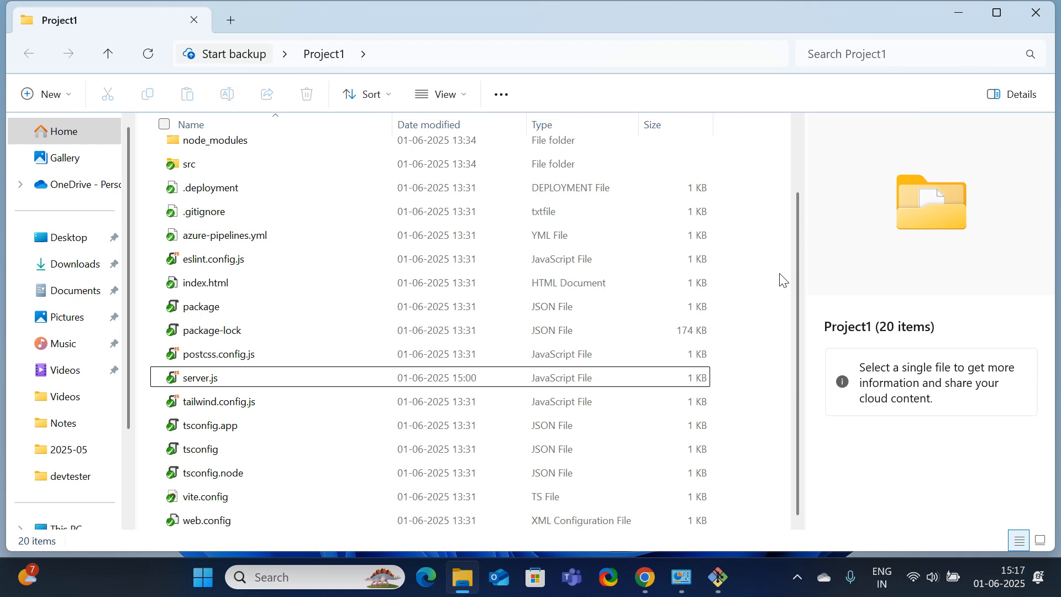
click(968, 14)
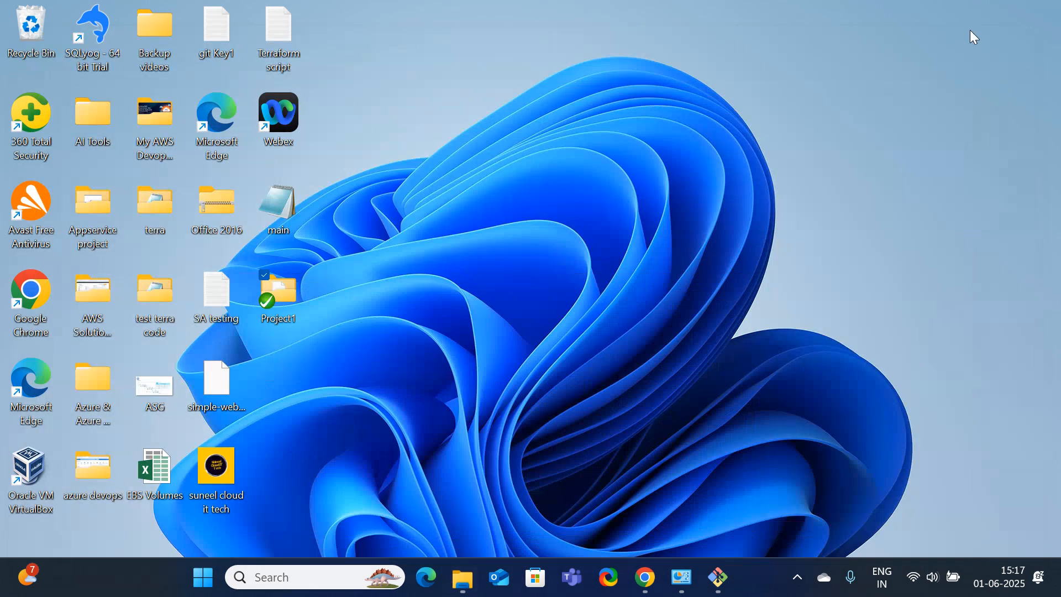
Reload the incognito web app window to show the Anil-IT site, then return to Git Bash
click(718, 577)
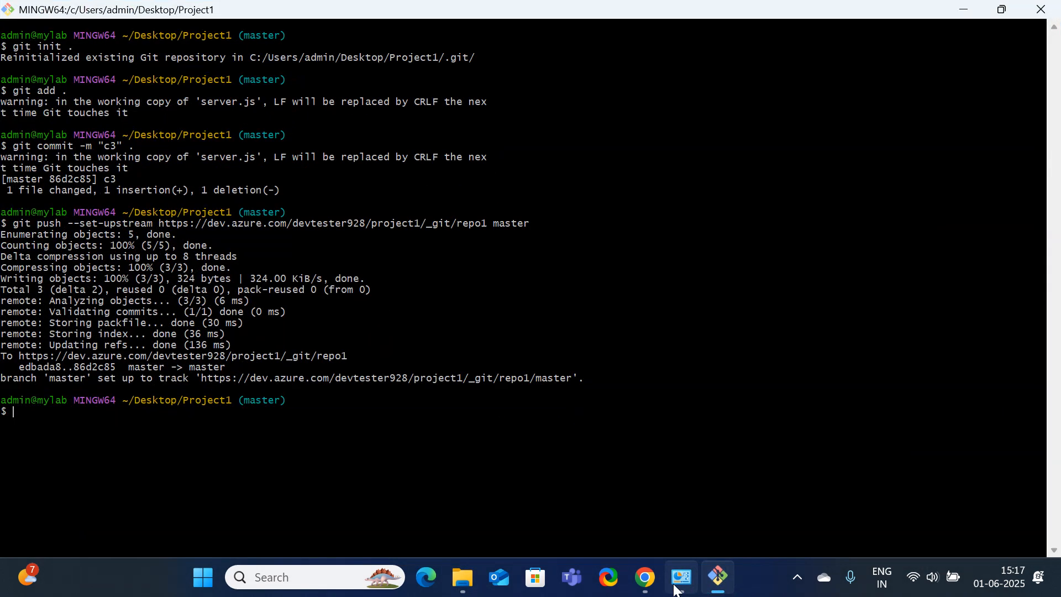
click(644, 586)
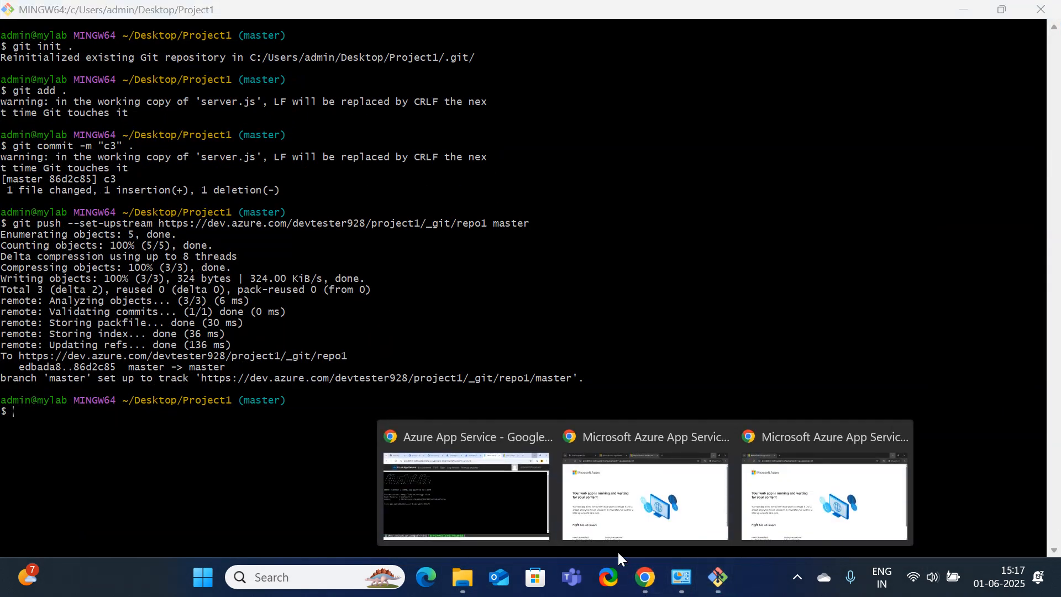
click(638, 533)
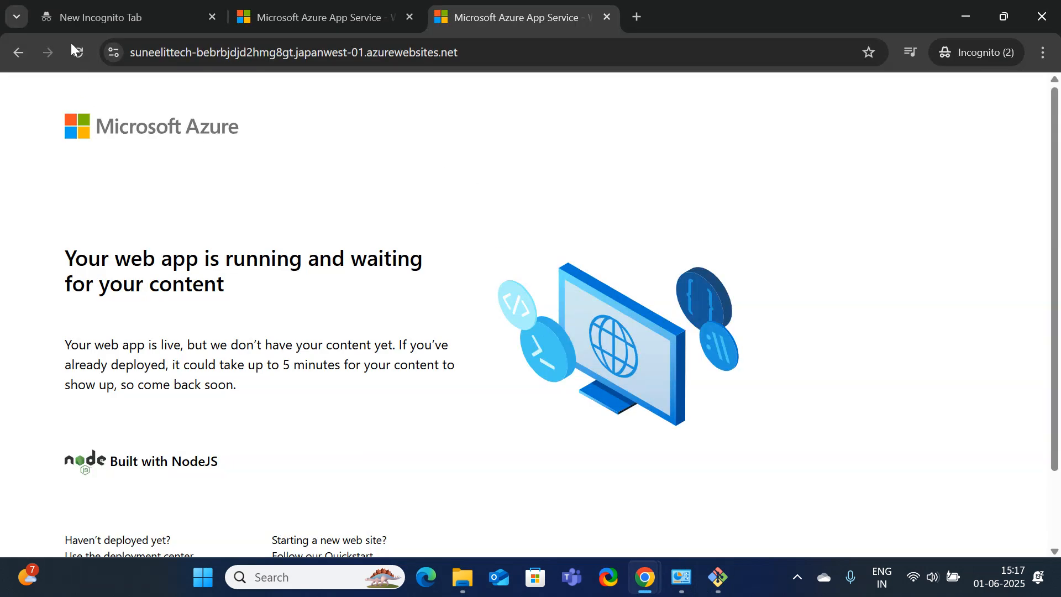
click(82, 59)
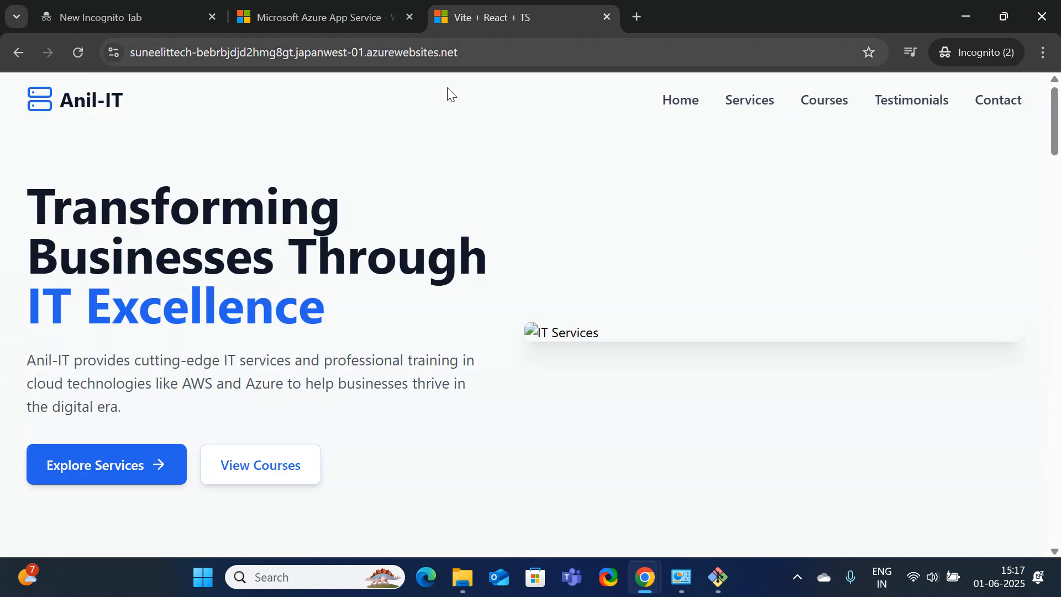
click(967, 17)
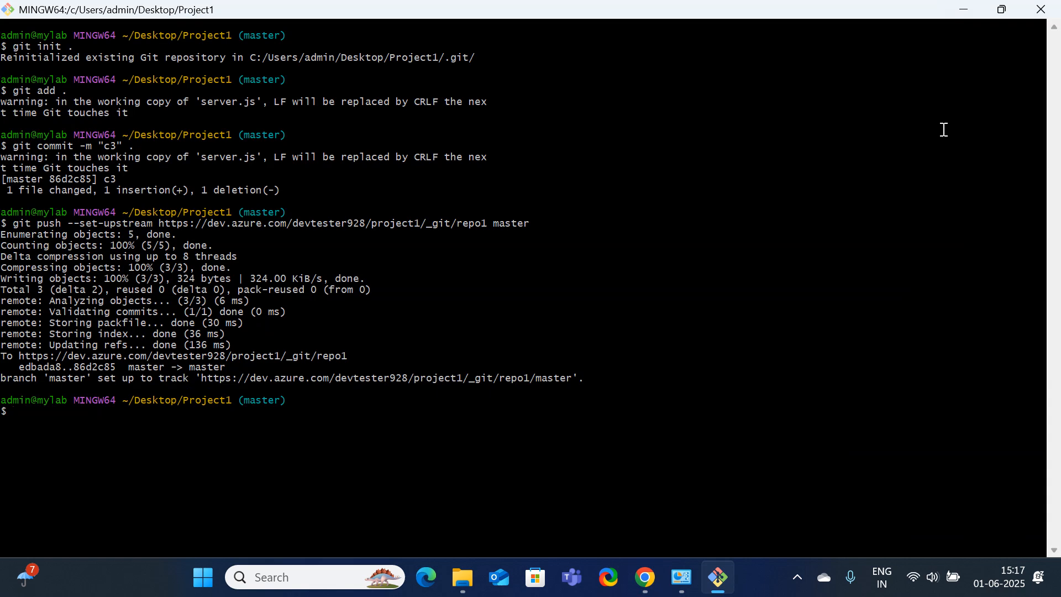